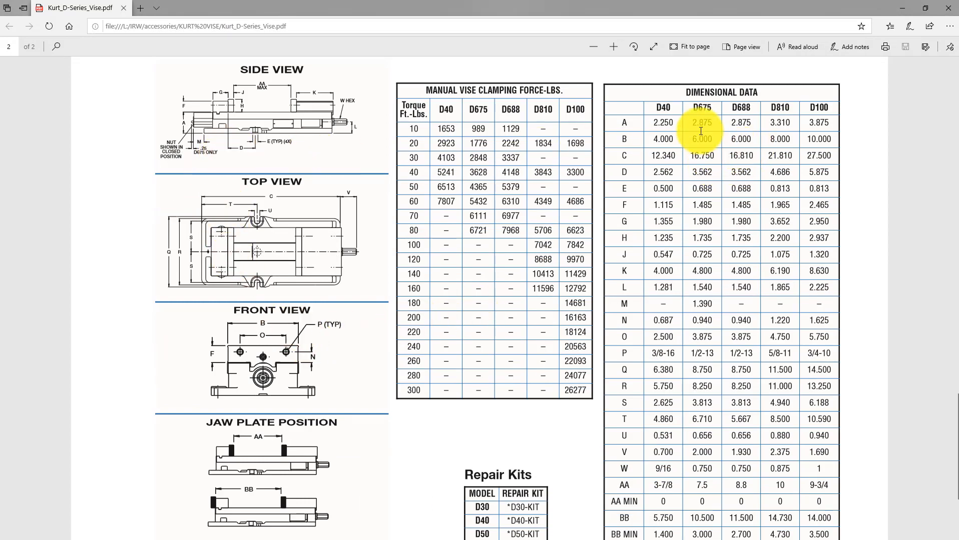
Copy the D688 model's dimension C value, 16.810, from the Kurt vise dimensional data table and switch to Mastercam.
double_click(740, 111)
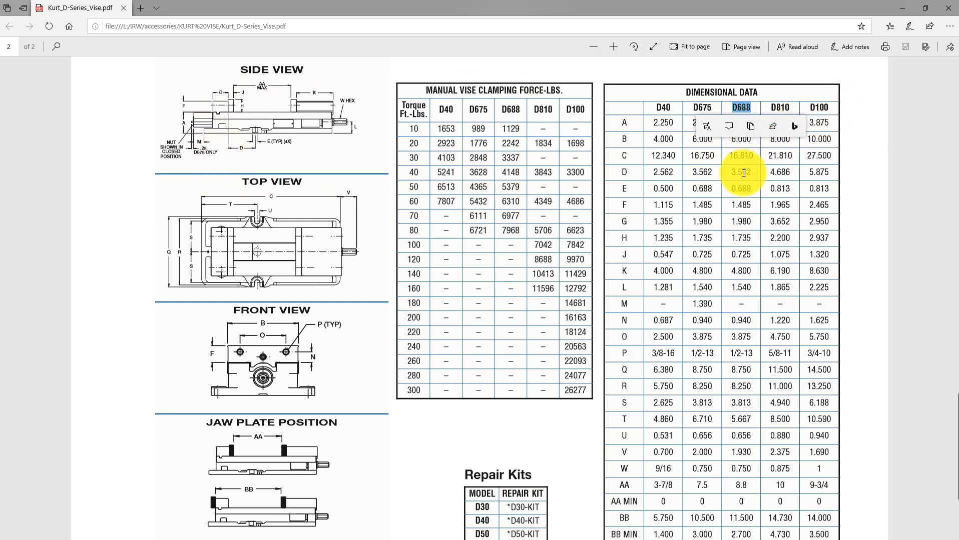
left_click(752, 154)
mouse_move(731, 155)
left_mouse_down()
mouse_move(754, 155)
mouse_move(736, 154)
left_mouse_up()
left_click(754, 155)
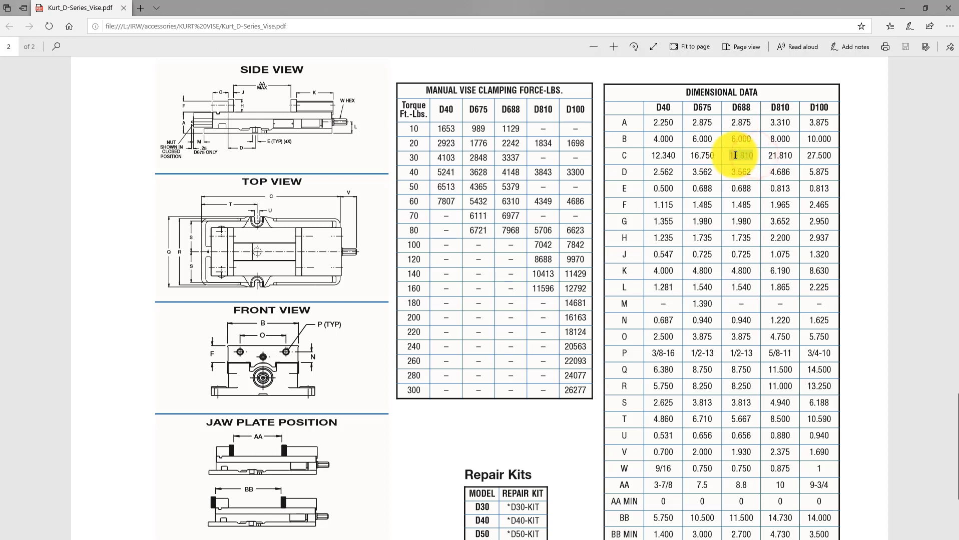
right_click(736, 154)
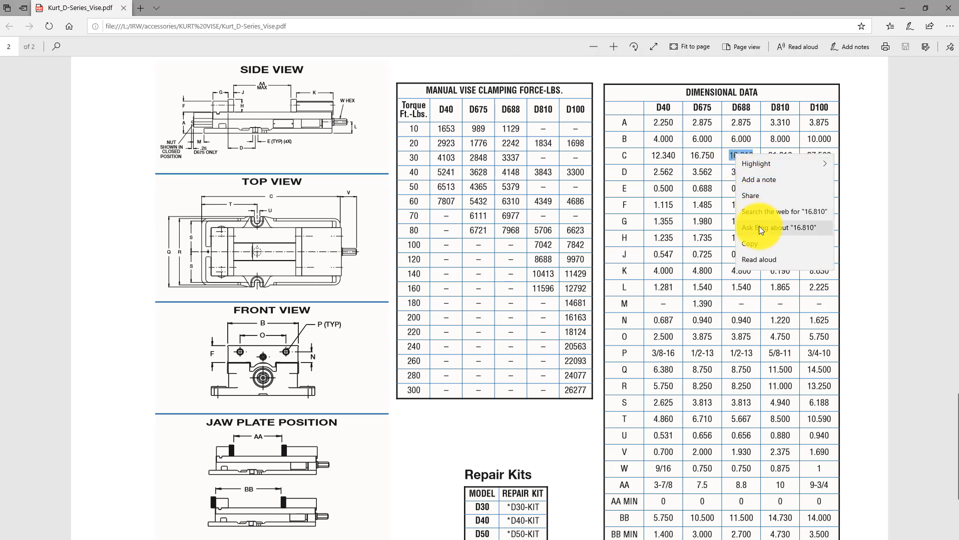
left_click(756, 242)
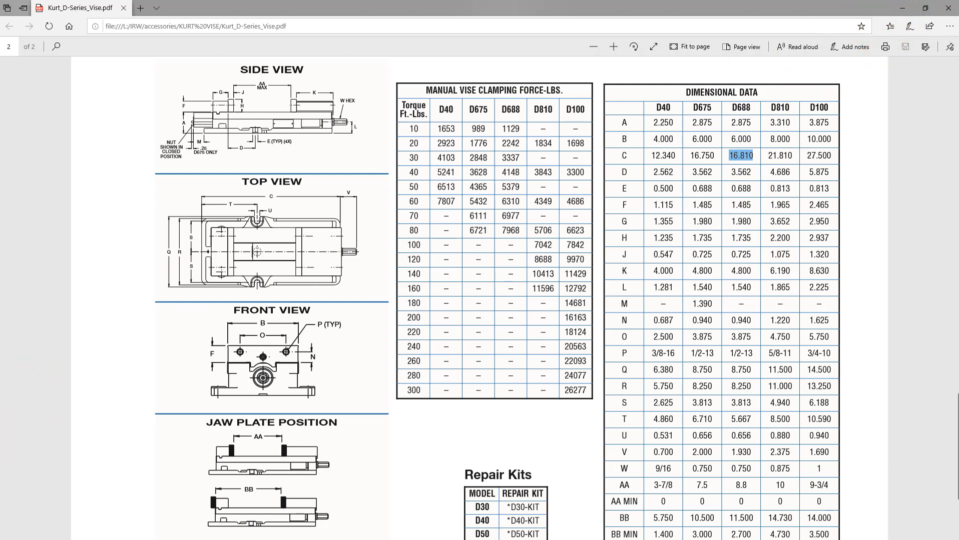
left_click(904, 8)
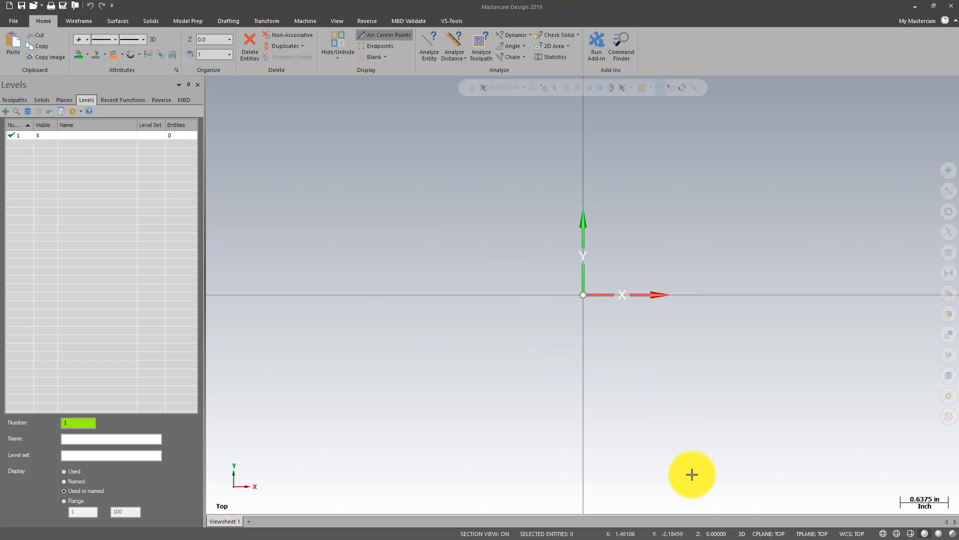
Switch the construction mode to 2D and import the named levels from 6 KURT VISE.csv.
left_click(742, 535)
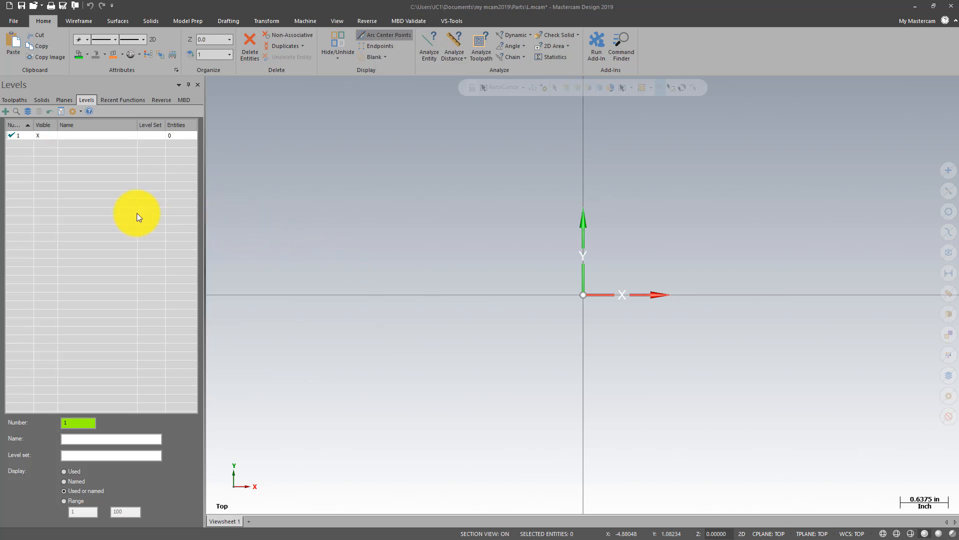
right_click(96, 233)
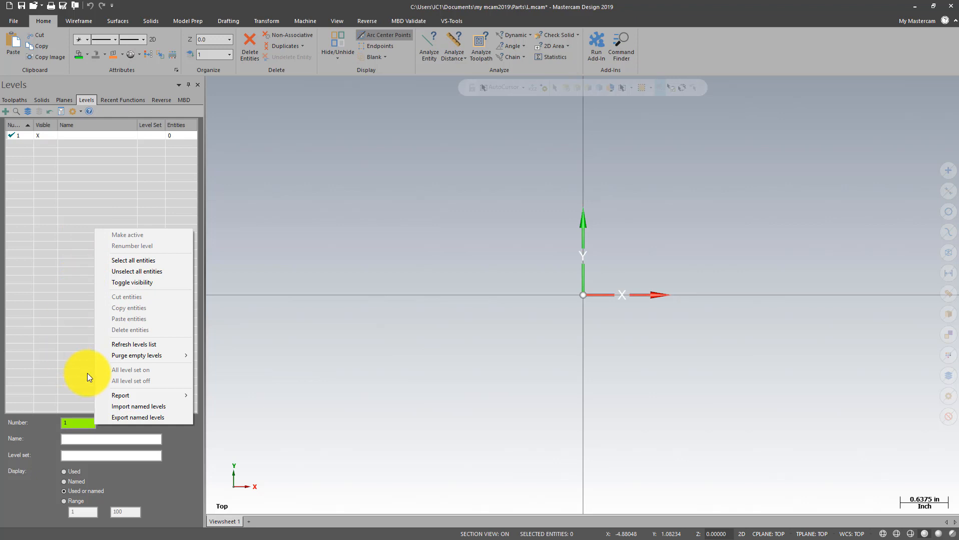
left_click(135, 406)
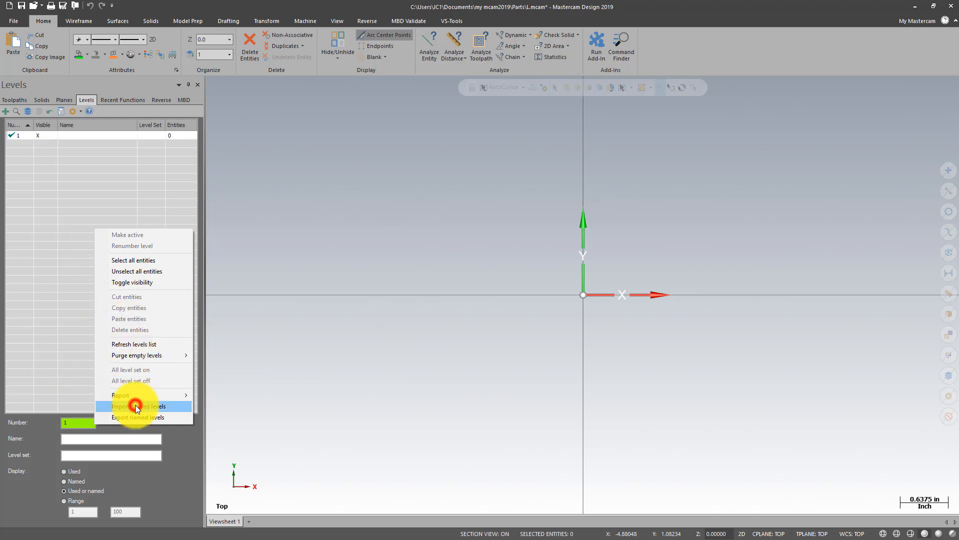
left_click(424, 317)
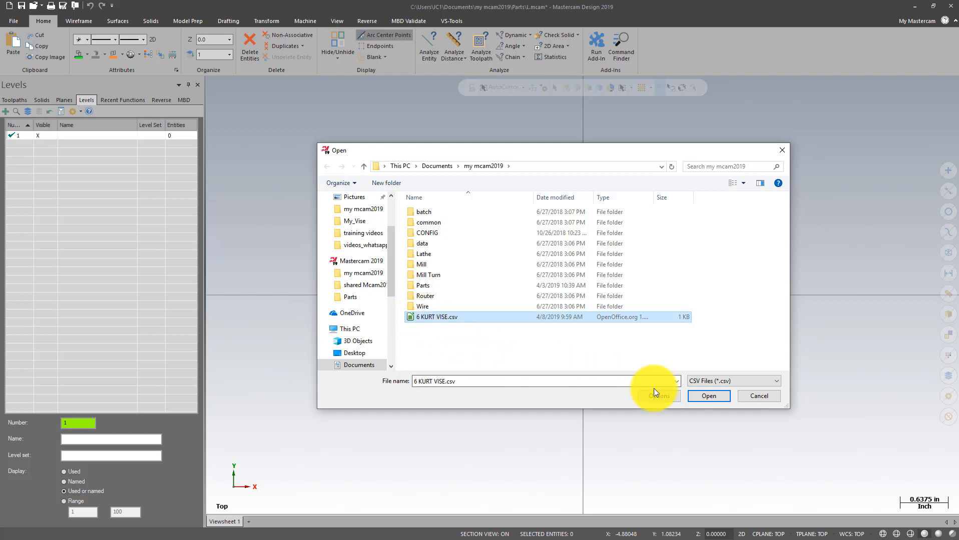
left_click(704, 397)
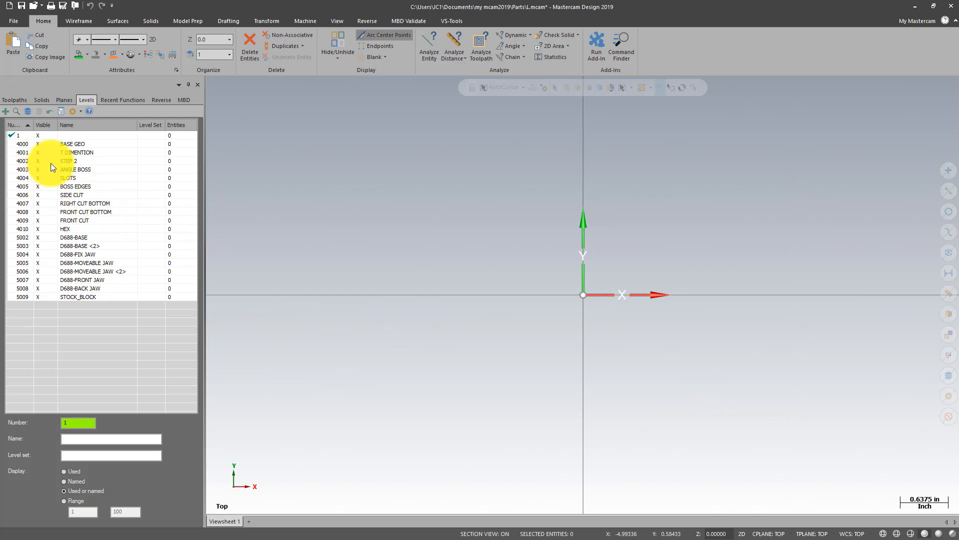
Make level 4000 BASE GEO active and sketch a rectangular shape about 1.51 by 3.20 in on the Top plane.
left_click(11, 145)
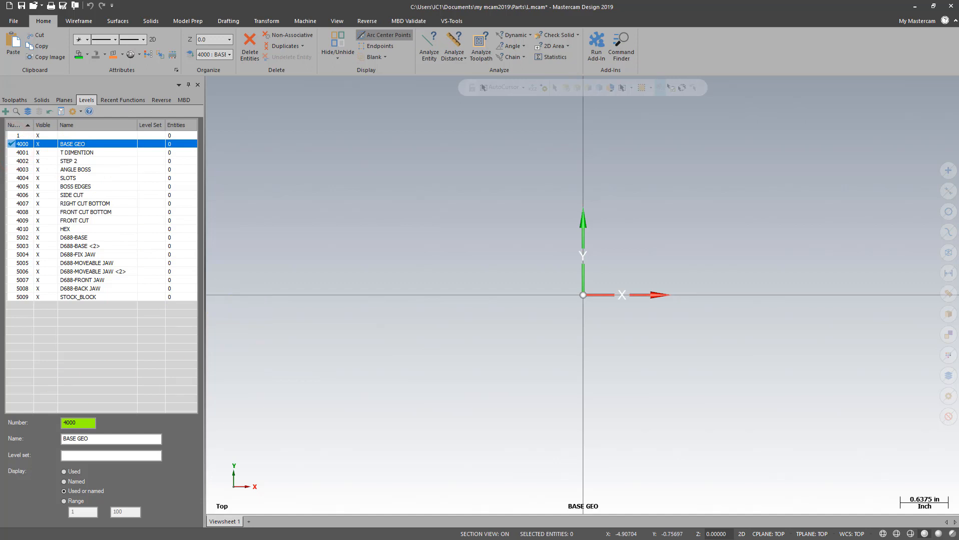
left_click(59, 100)
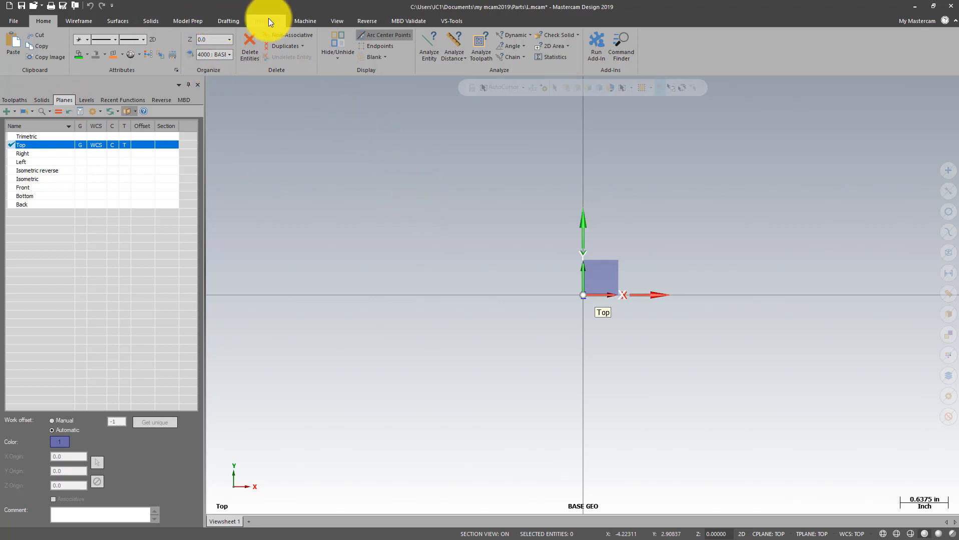
left_click(95, 21)
left_click(296, 57)
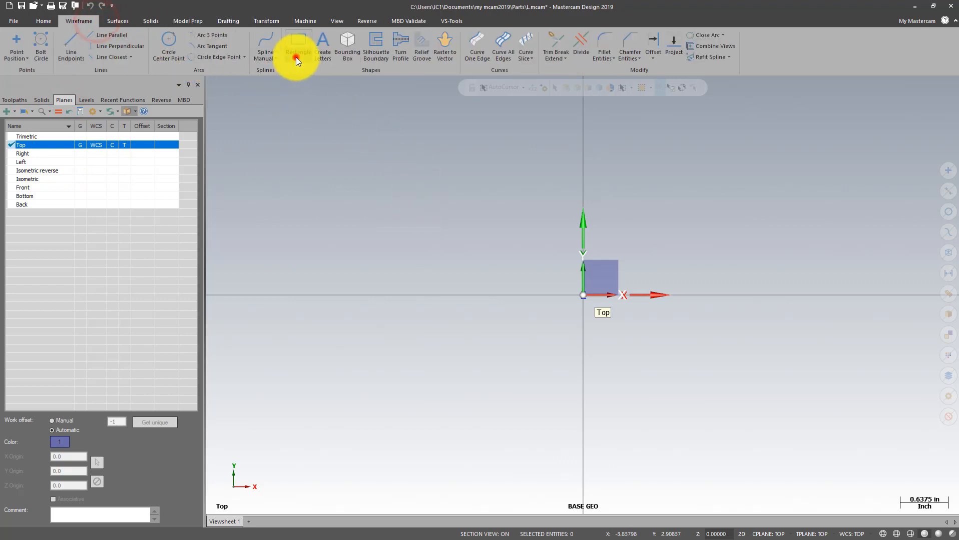
left_click(326, 81)
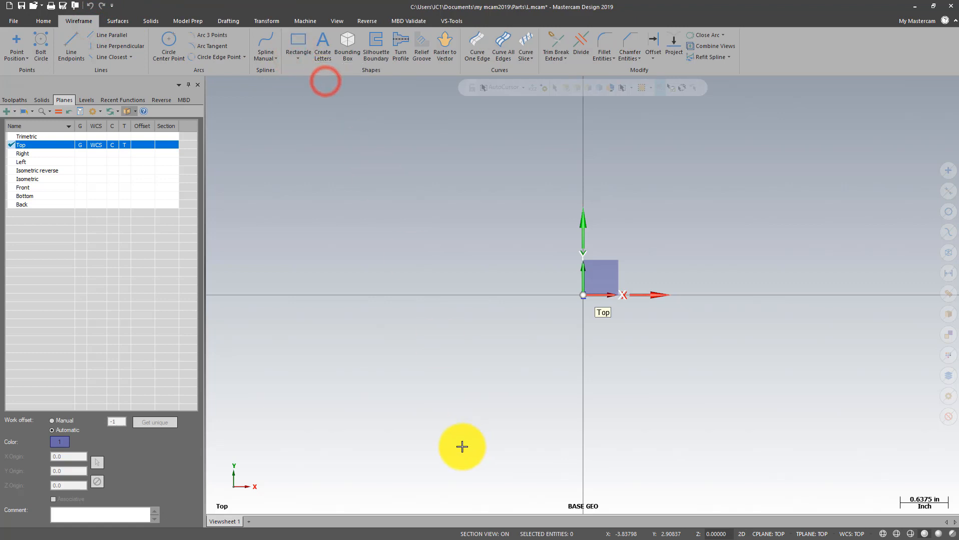
left_click(421, 447)
left_click(535, 205)
scroll(593, 151, "down", 1)
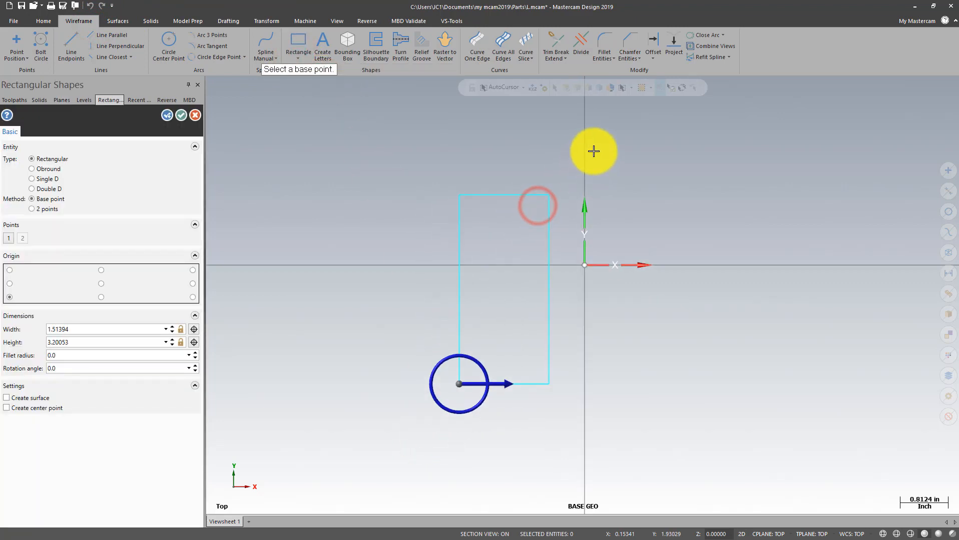
Anchor the rectangle at its center, paste the copied 16.810 as its height and set its width to 8.25.
left_click(101, 283)
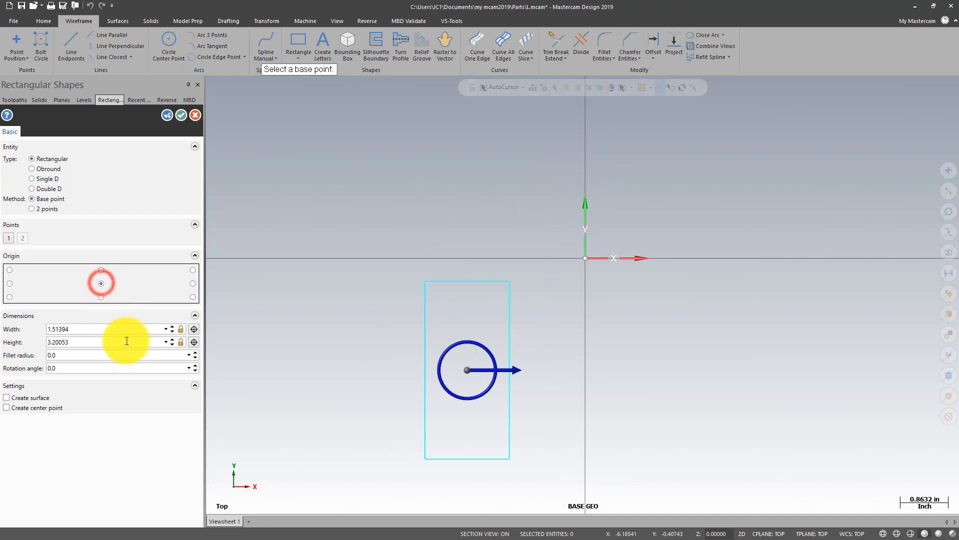
left_click(75, 343)
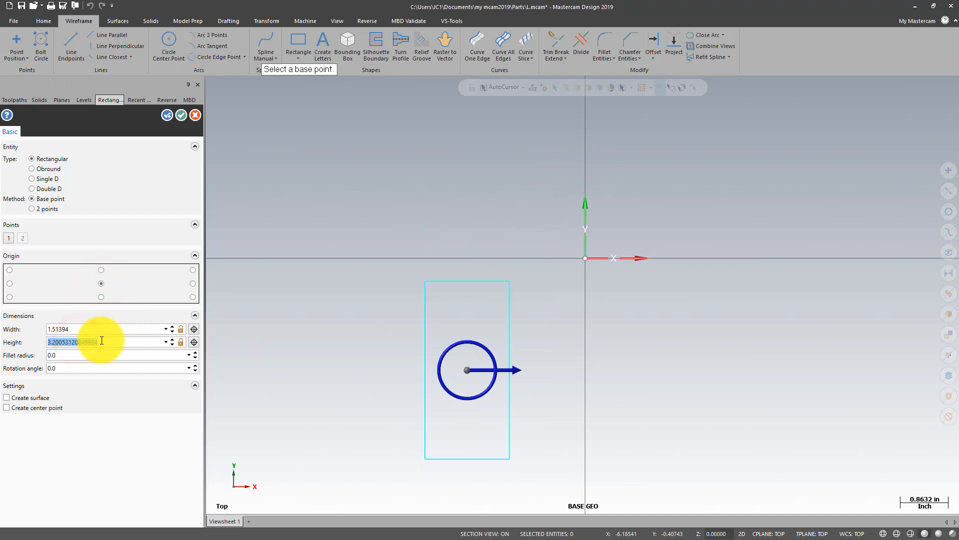
right_click(101, 341)
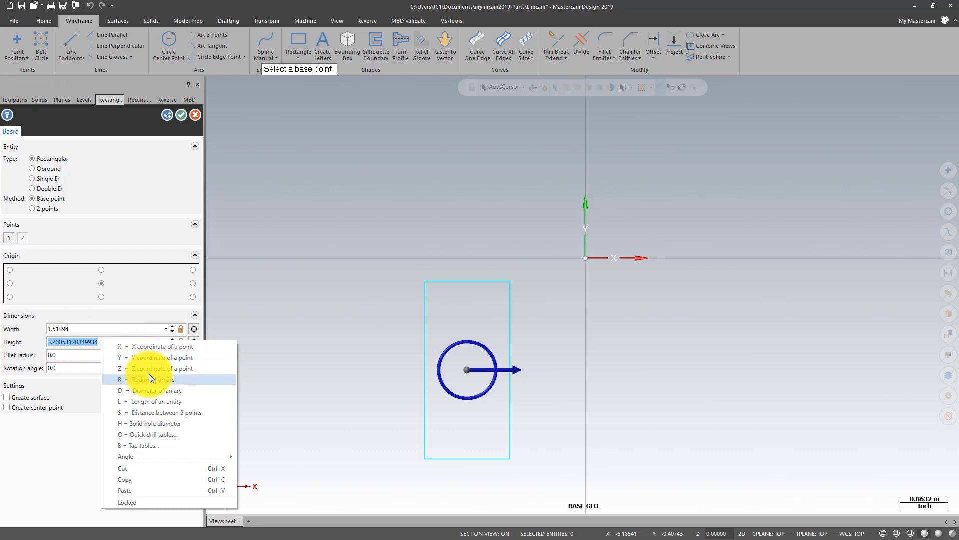
left_click(136, 489)
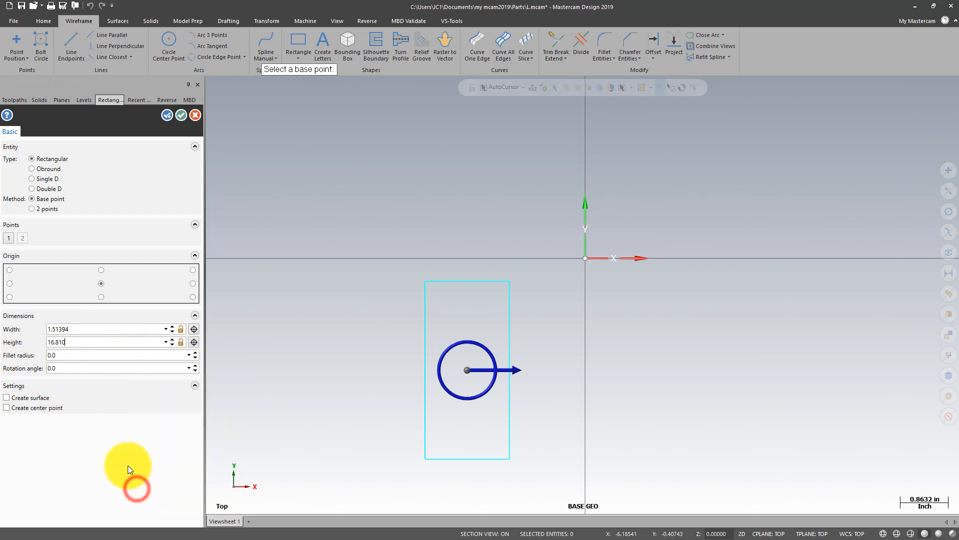
left_click(76, 328)
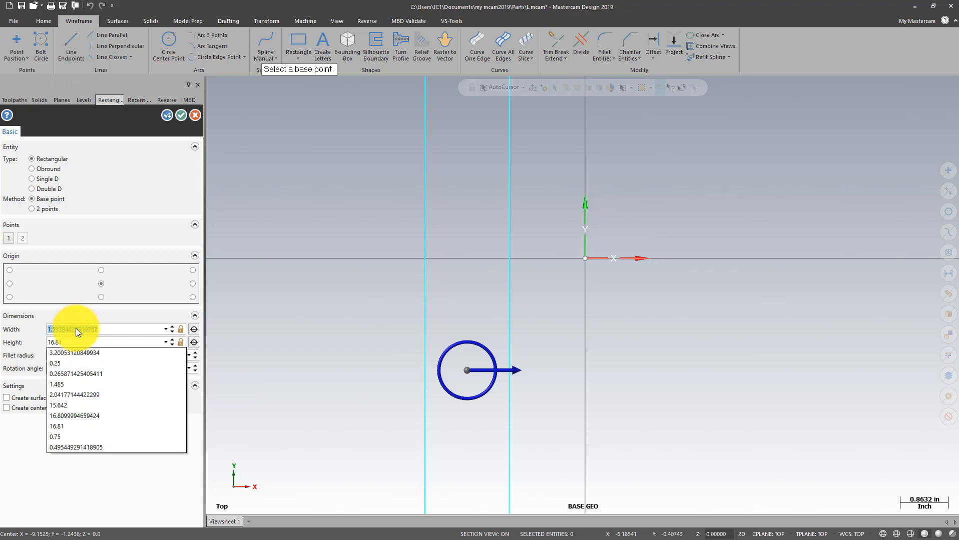
type("8.25")
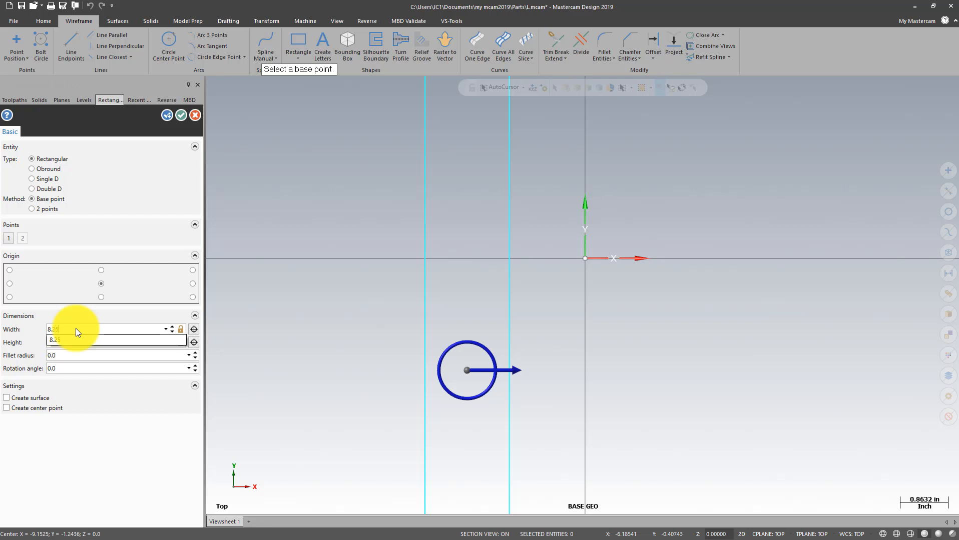
key("Return")
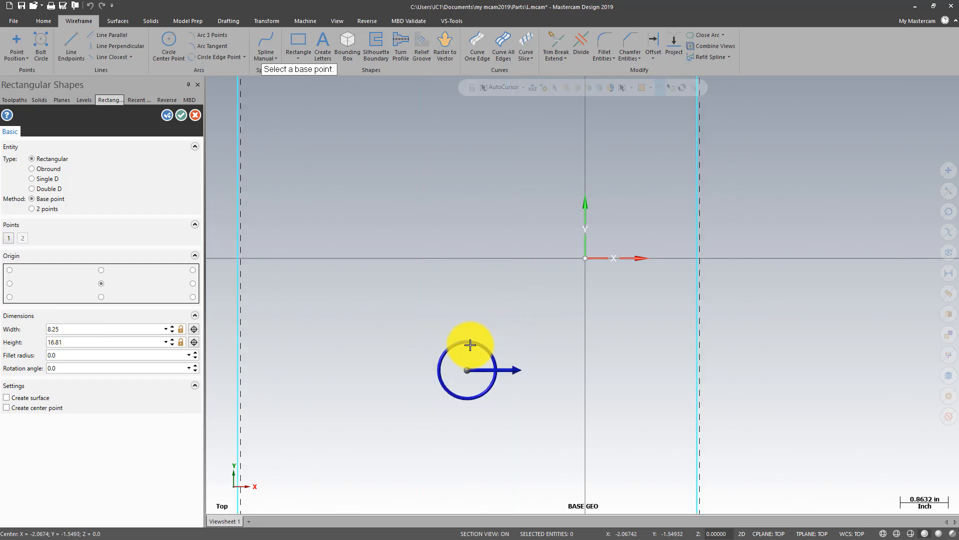
Move the rectangle's center base point onto the coordinate origin.
left_click(469, 373)
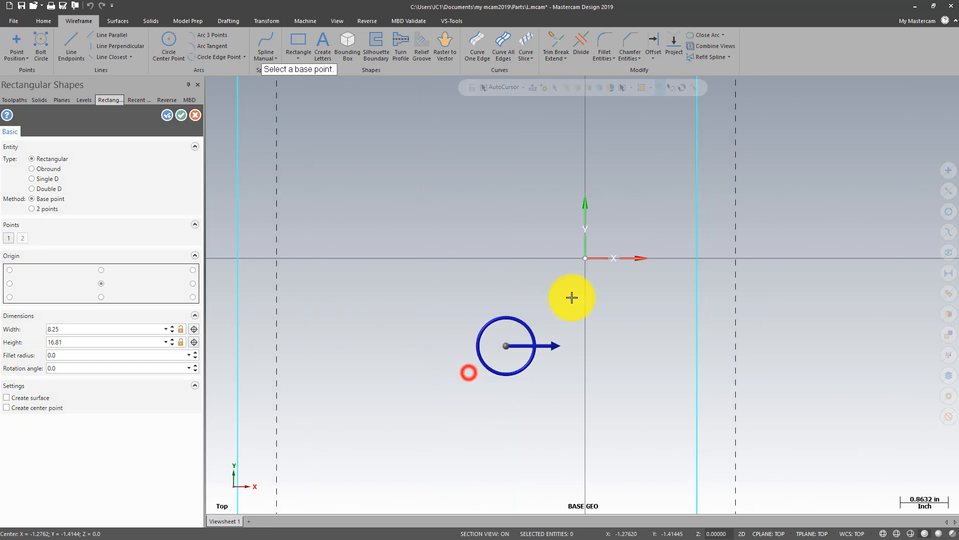
left_click(588, 258)
scroll(574, 333, "down", 1)
scroll(574, 333, "down", 3)
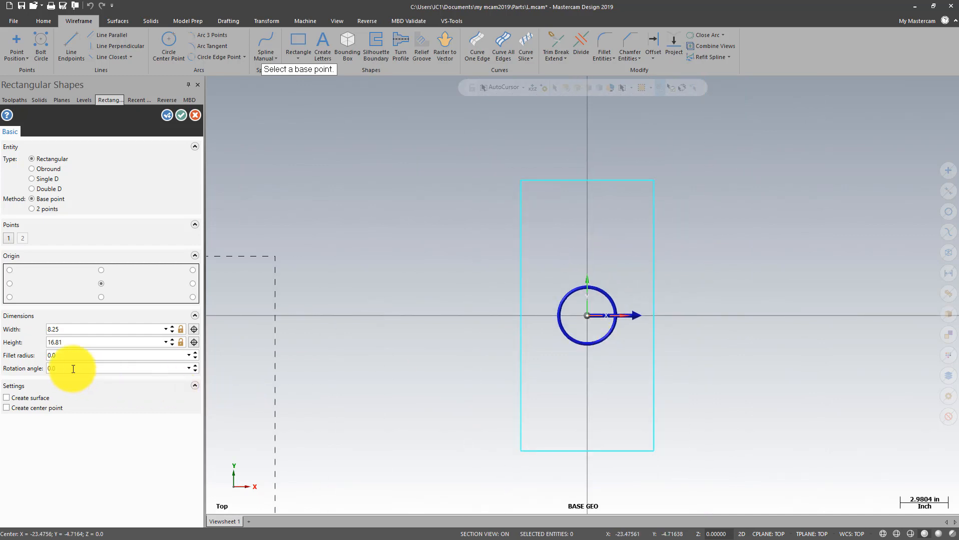
Give the rectangle's corners a 0.75 fillet radius and create the shape.
left_click(66, 356)
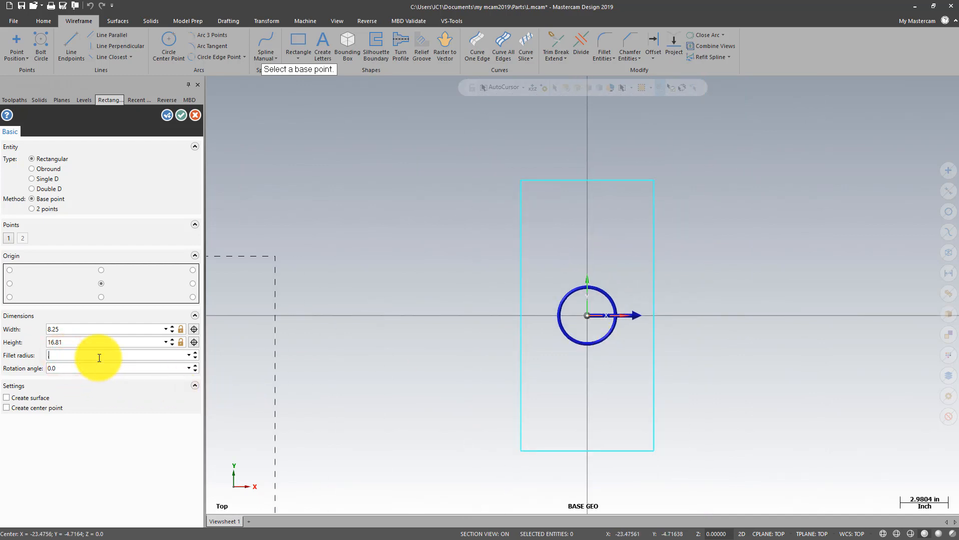
type(".75")
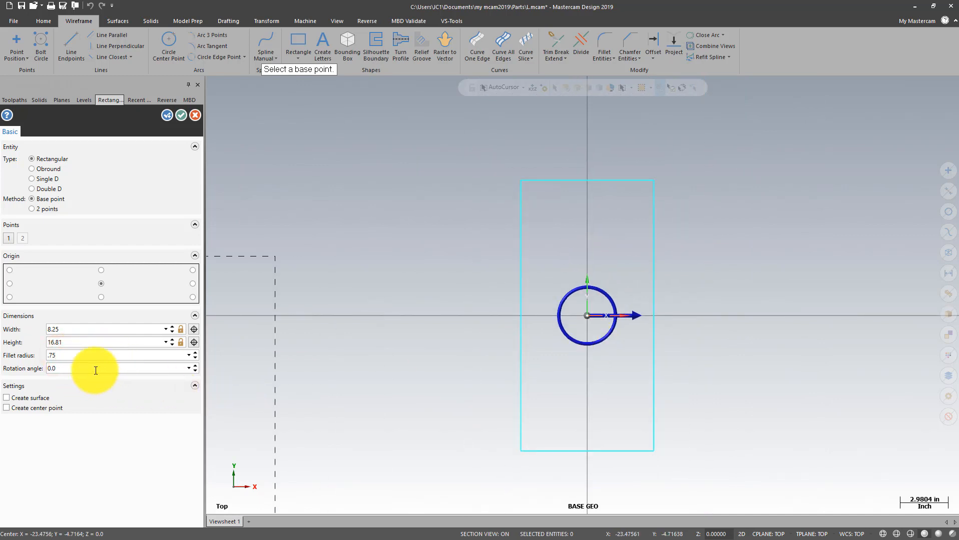
left_click(96, 369)
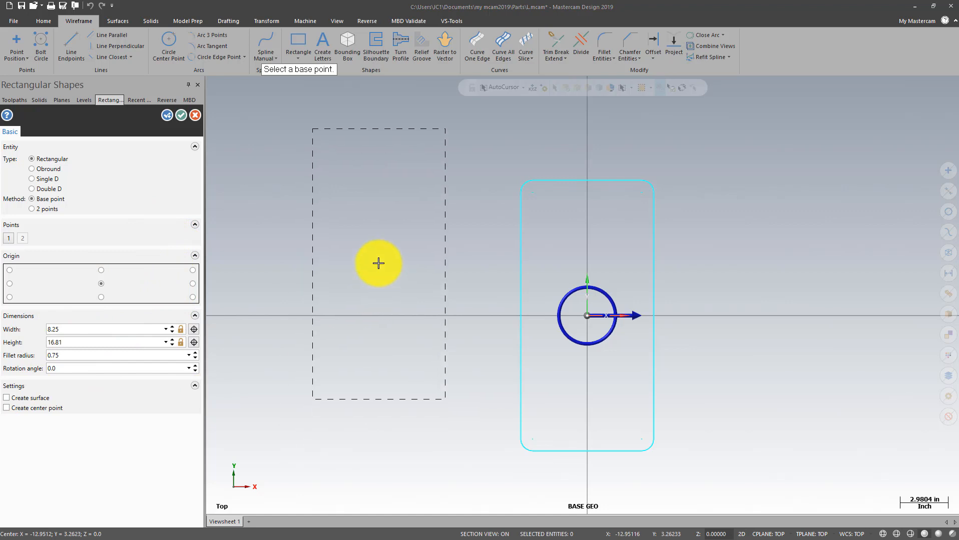
left_click(181, 115)
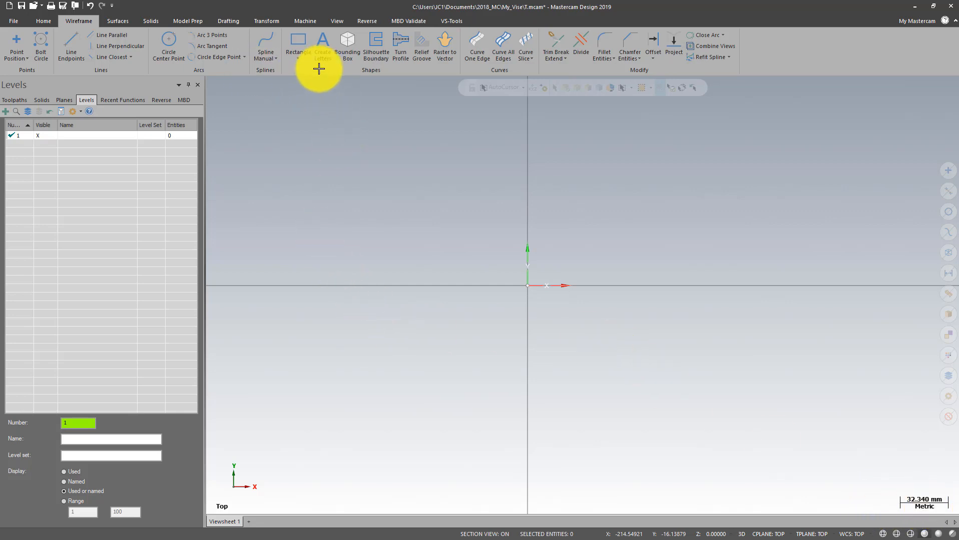
In the metric file, sketch a center-anchored rectangular shape at the origin, about 181.32 mm wide and 241.27 mm high.
left_click(299, 57)
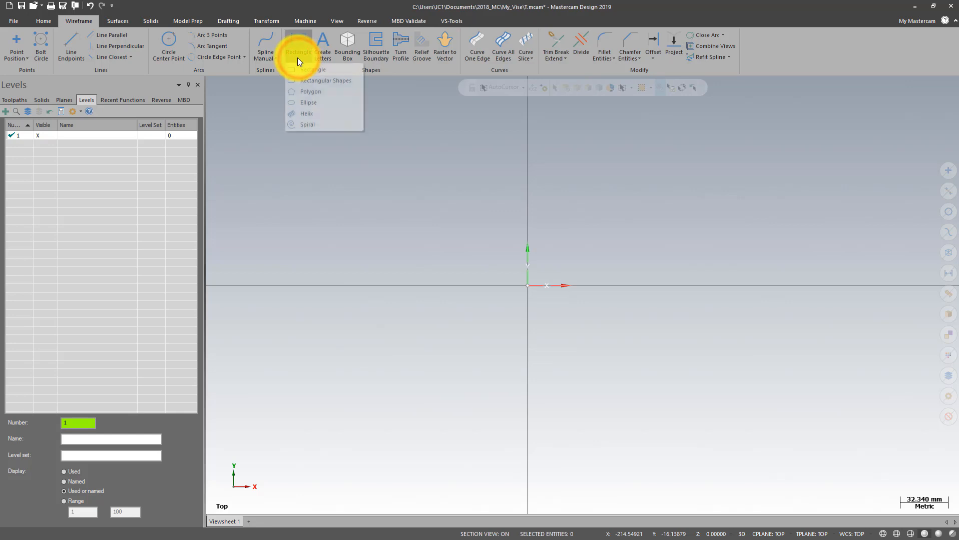
left_click(311, 82)
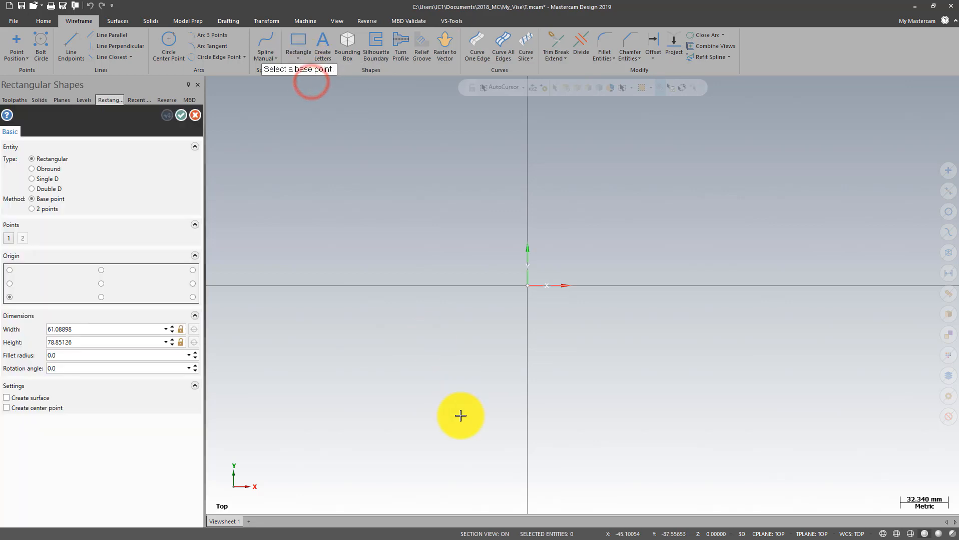
left_click(103, 283)
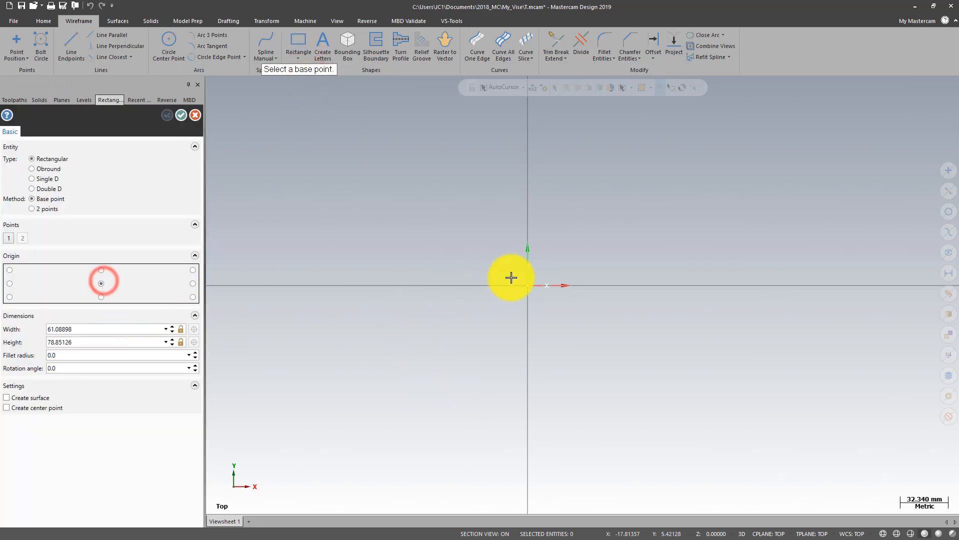
left_click(528, 286)
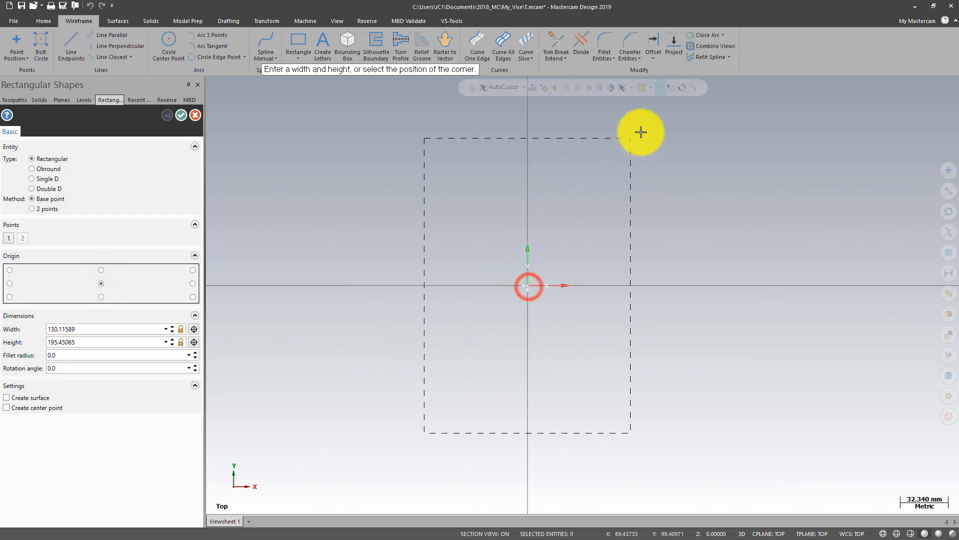
left_click(662, 107)
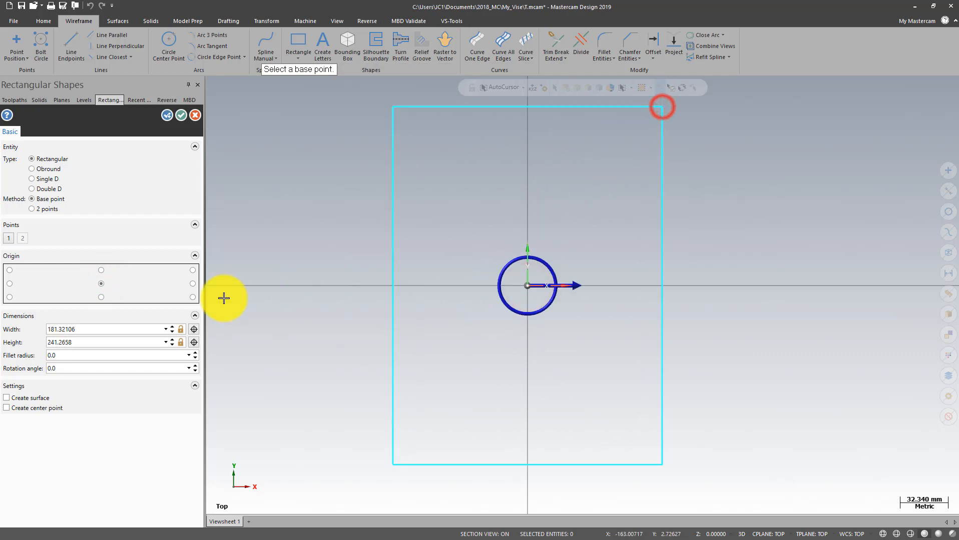
Set the rectangle's height to 16.810 inches by entering the value with its inch unit in the metric file.
double_click(77, 329)
double_click(85, 343)
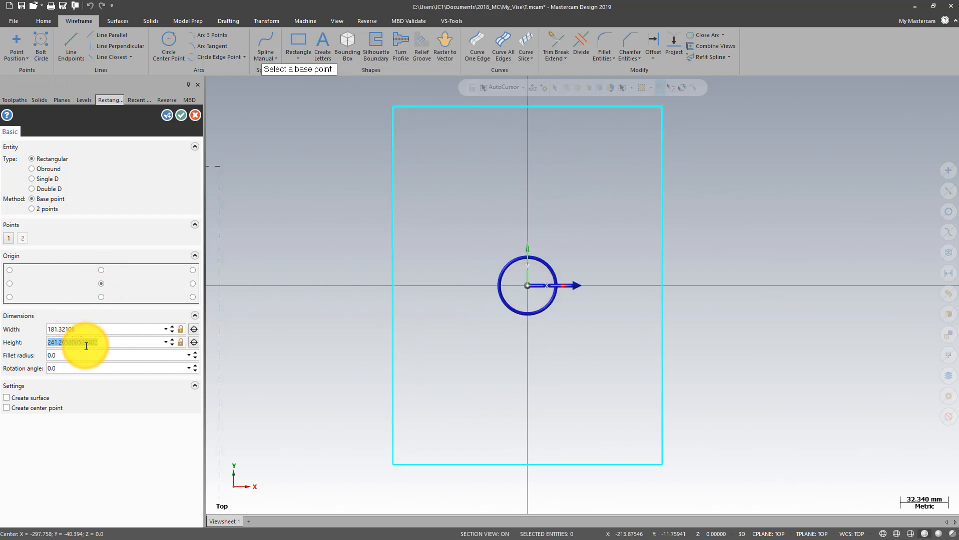
type("16.810in")
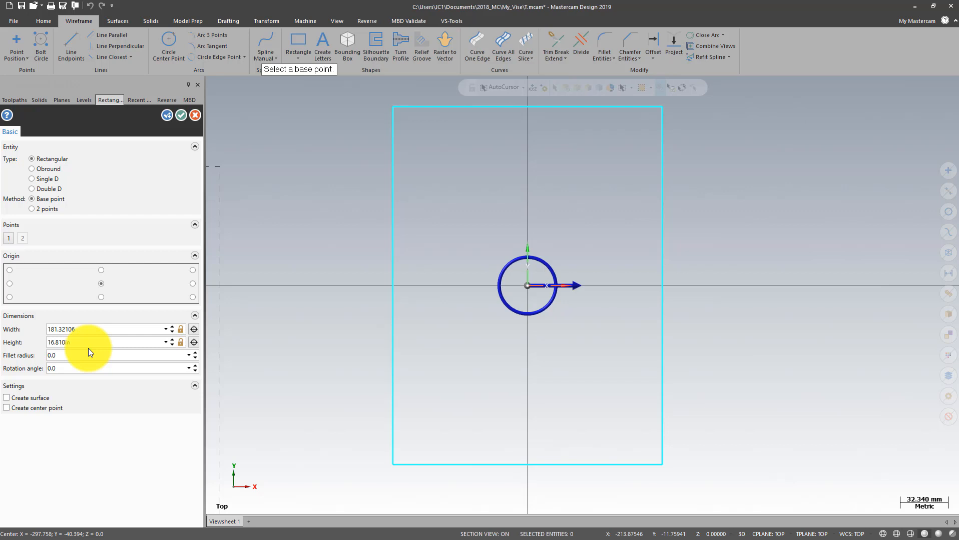
key("Return")
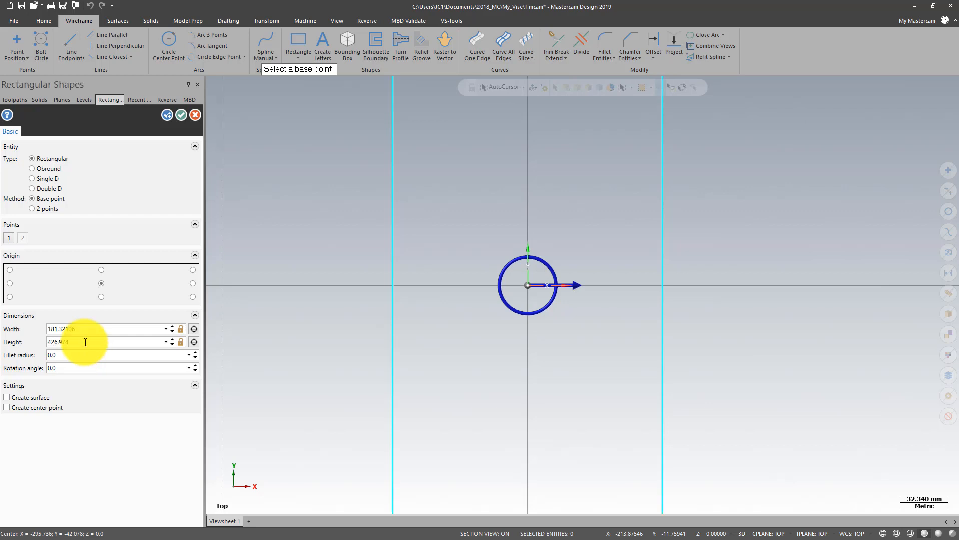
scroll(333, 404, "down", 5)
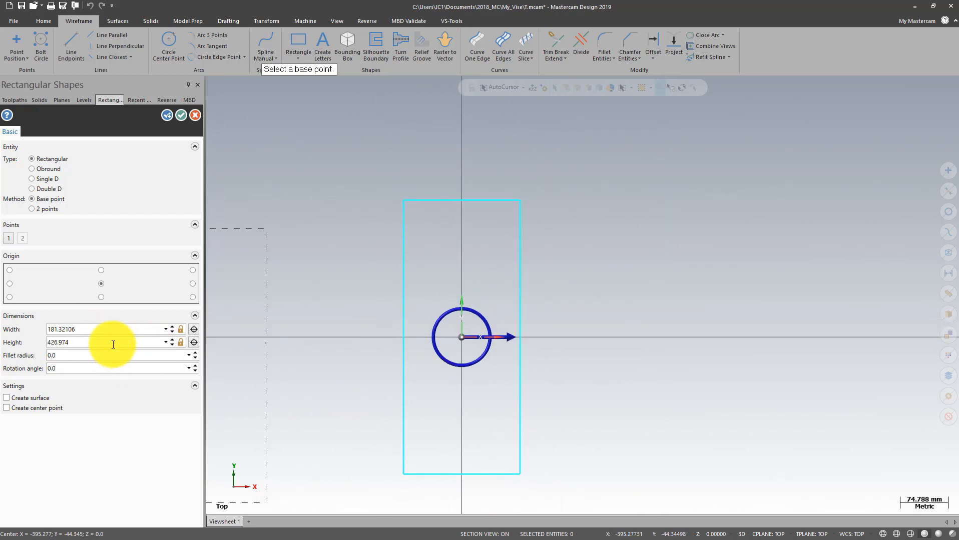
Set the rectangle's width to 8.25in with the inch unit and create the shape.
double_click(89, 329)
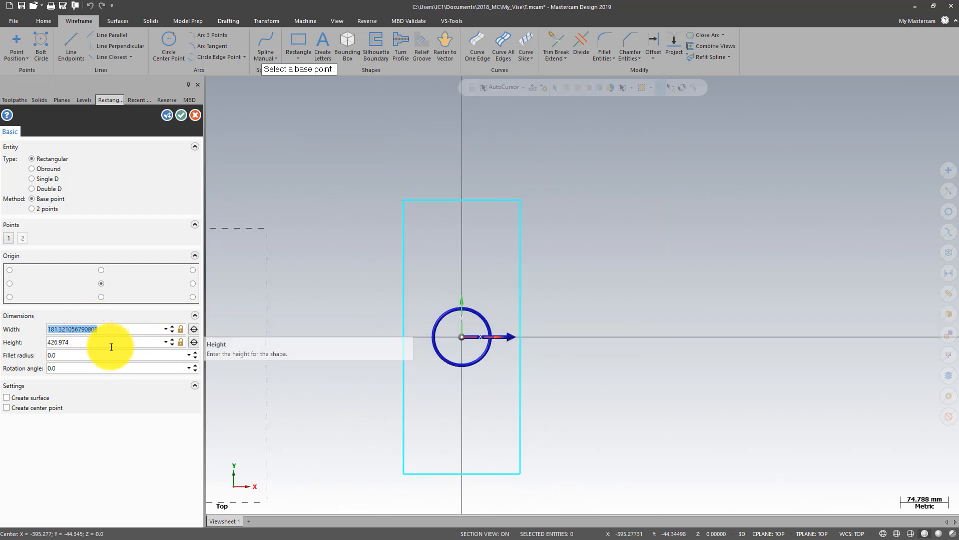
type("8.25")
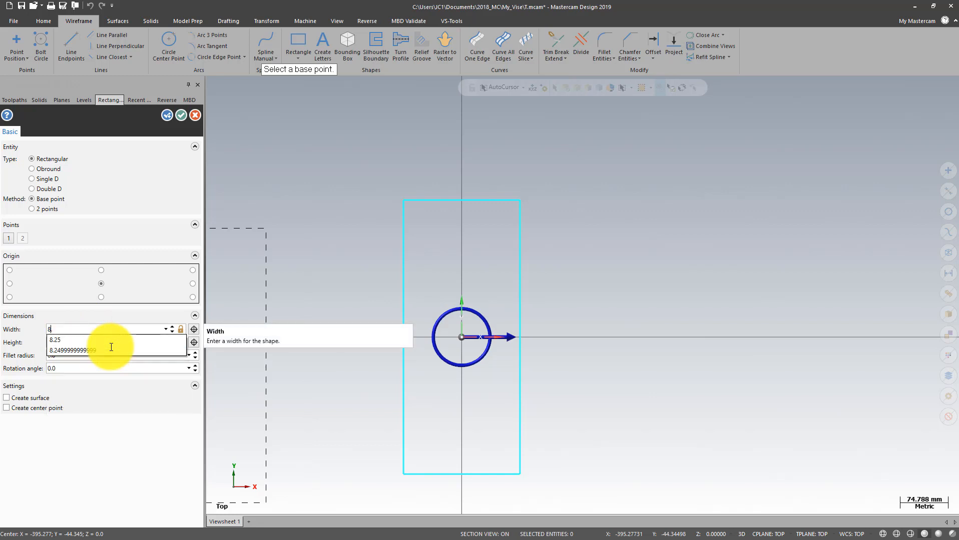
type("i")
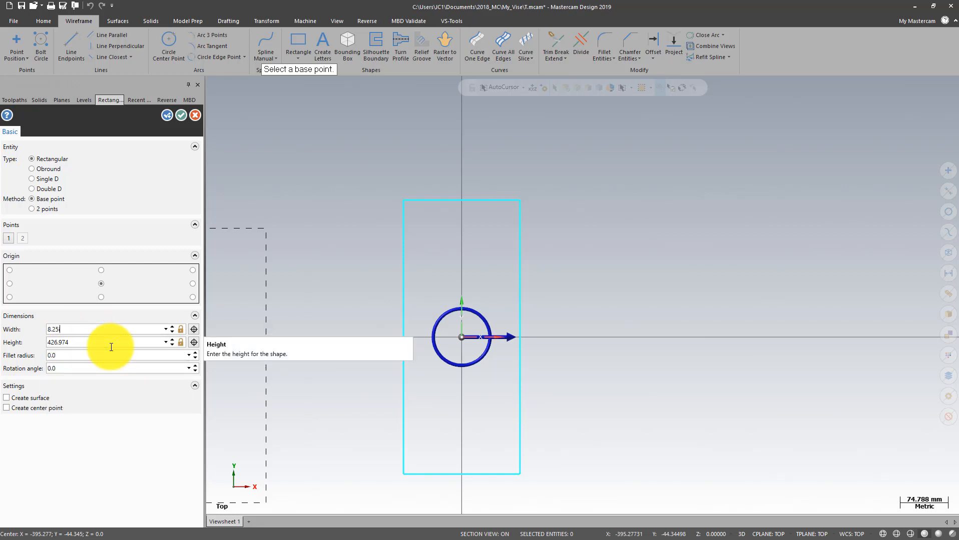
type("n")
key("Return")
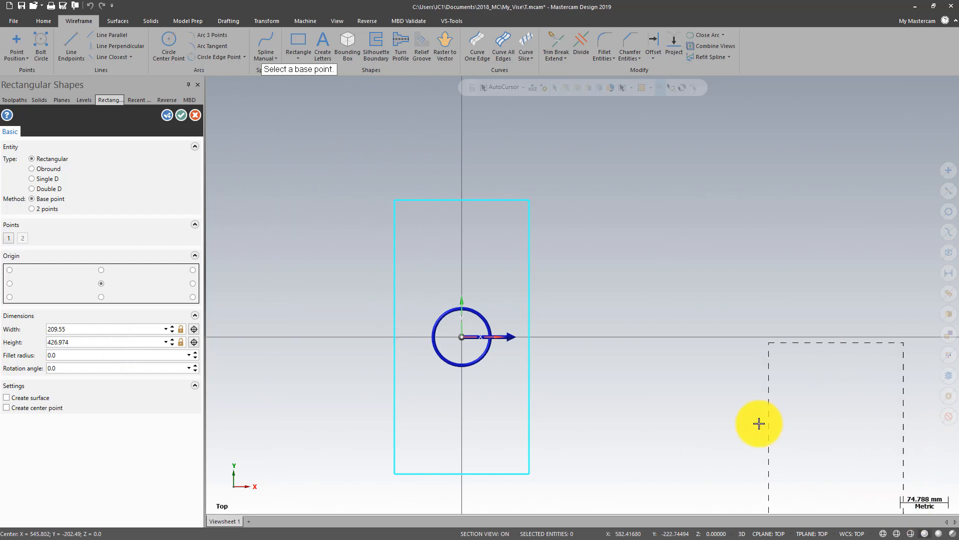
left_click(180, 115)
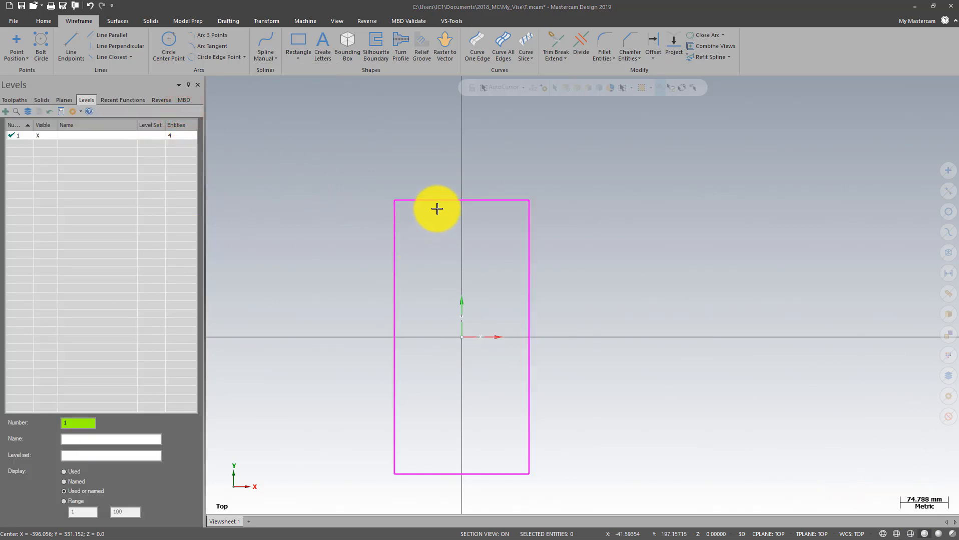
scroll(630, 149, "down", 2)
scroll(421, 148, "up", 2)
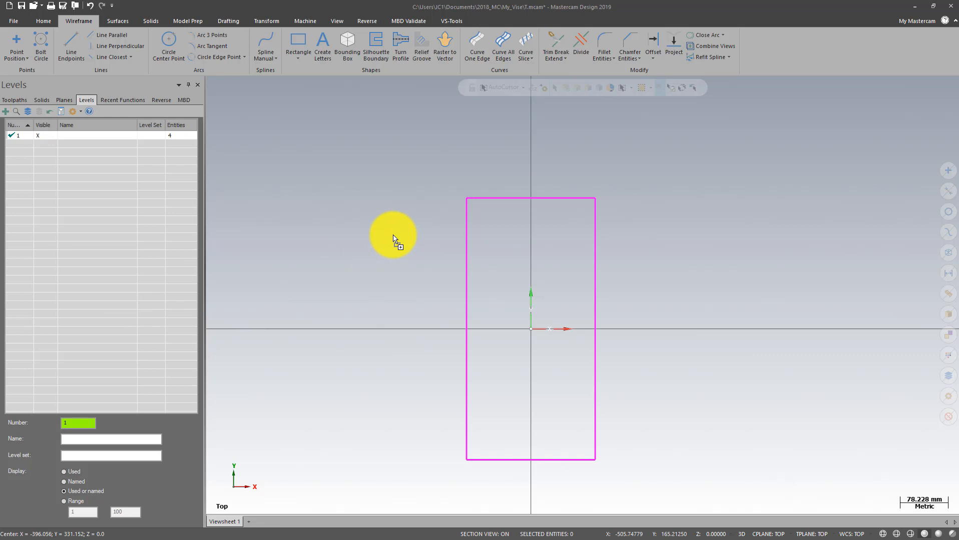
Merge the inch D810-3d-end-user_SW vise model into the drawing, maintaining metric system units and scaling the merged geometry.
key("ctrl+n")
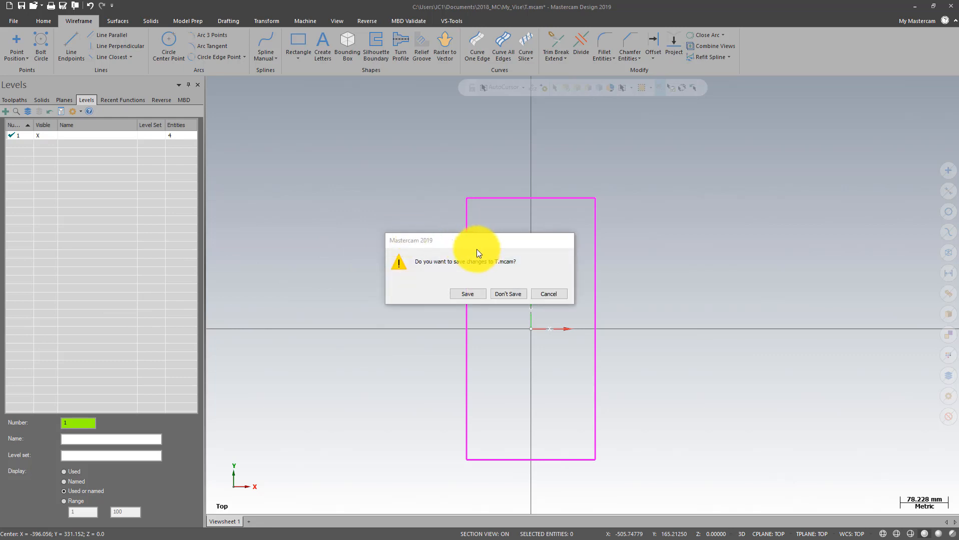
left_click(565, 295)
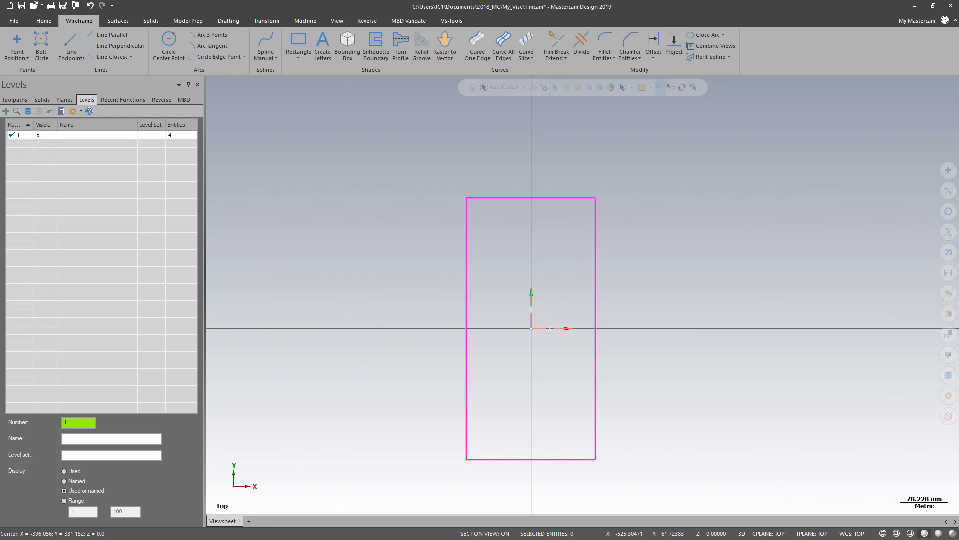
left_click_drag(444, 225, 456, 216, "ctrl")
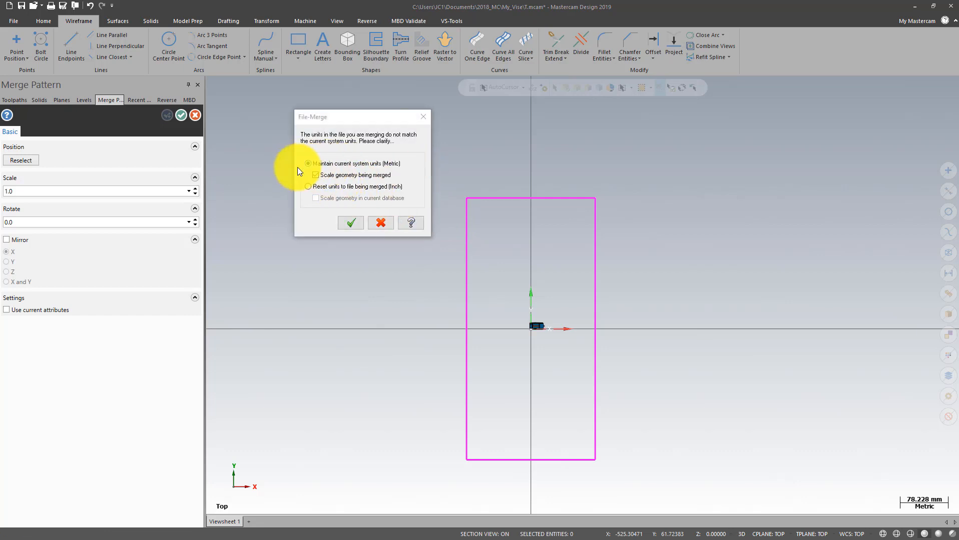
left_click(352, 223)
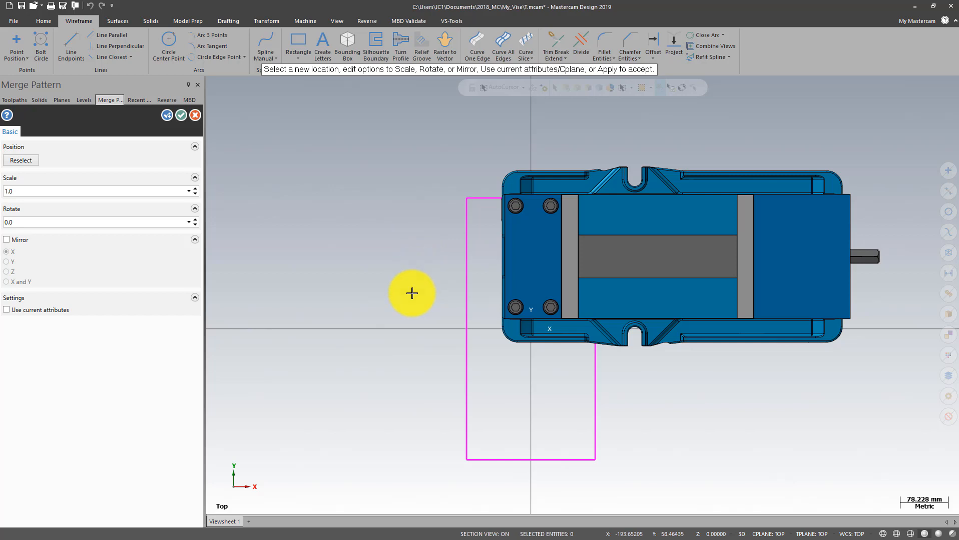
middle_click_drag(412, 294, 381, 221)
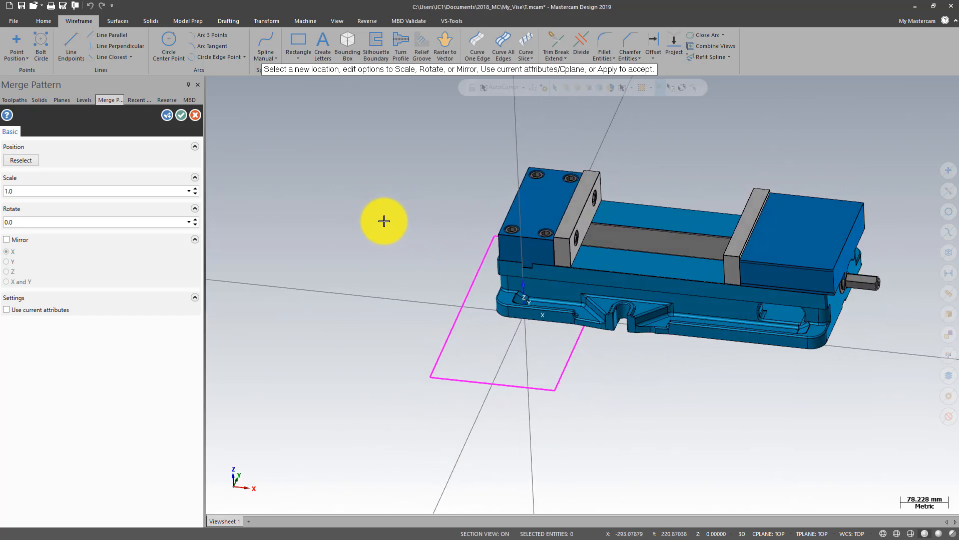
left_click(179, 115)
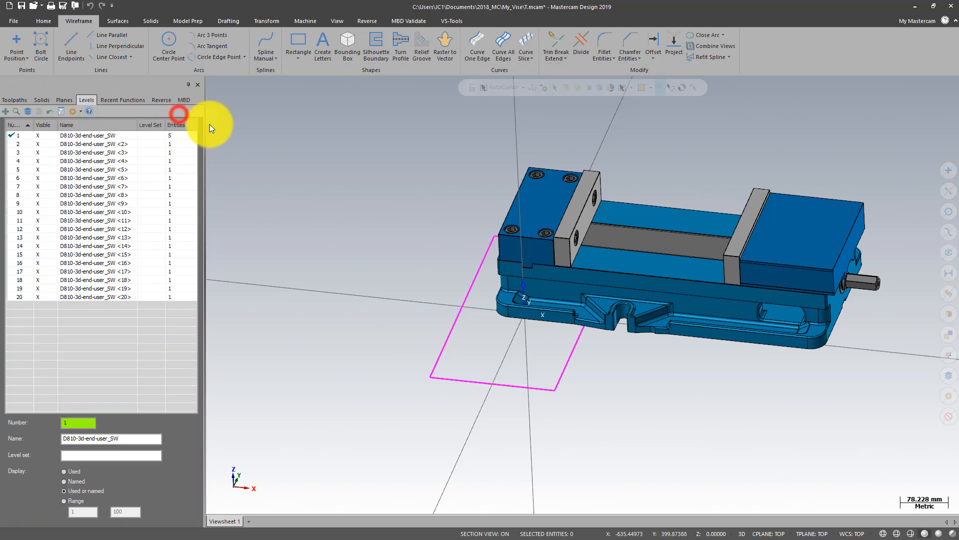
scroll(435, 215, "down", 1)
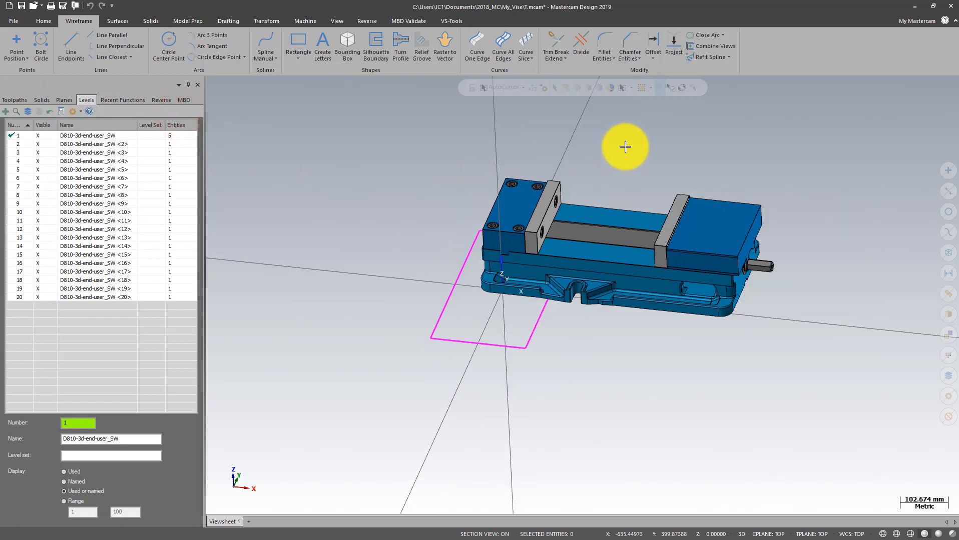
scroll(625, 147, "up", 2)
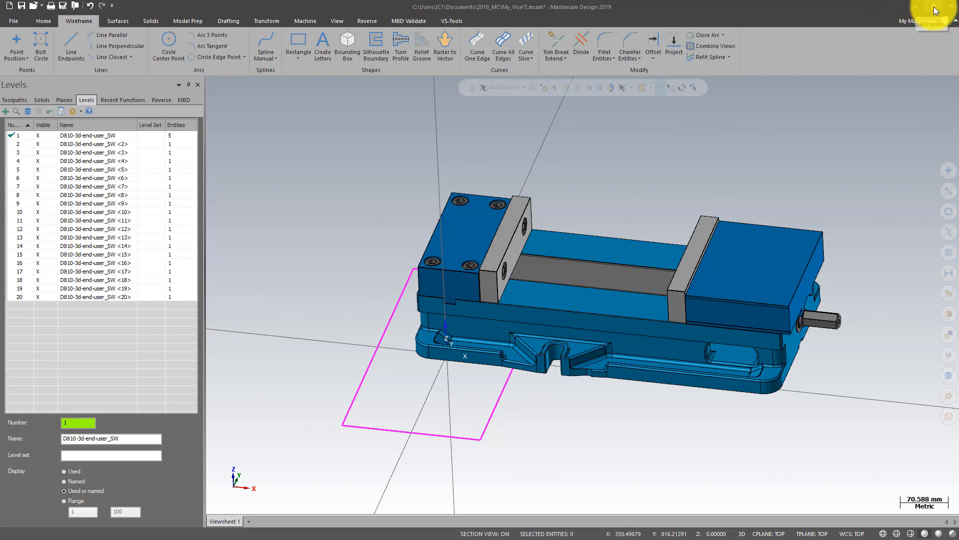
Return to the inch file with the filleted rectangle and make level 5002 D688-BASE the active level.
left_click(913, 9)
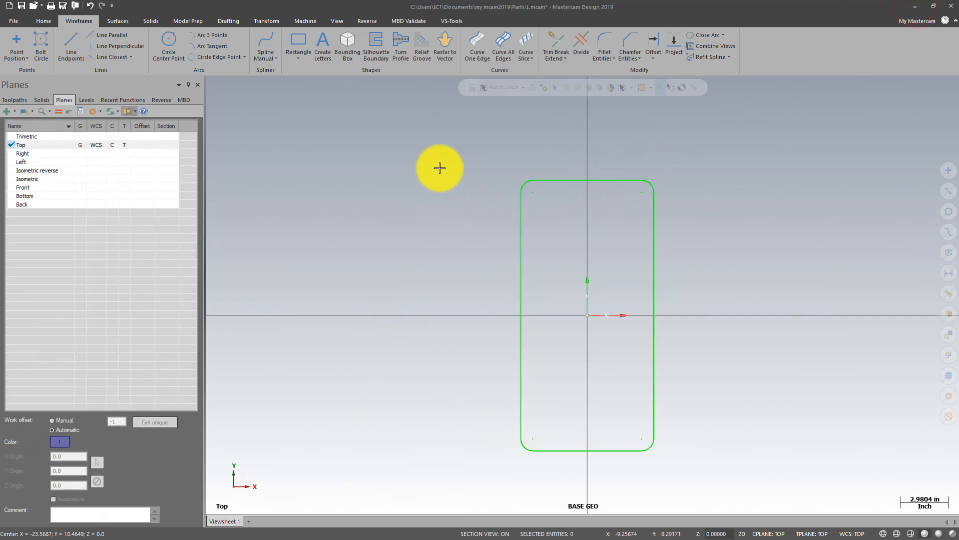
scroll(487, 142, "up", 2)
scroll(488, 145, "down", 2)
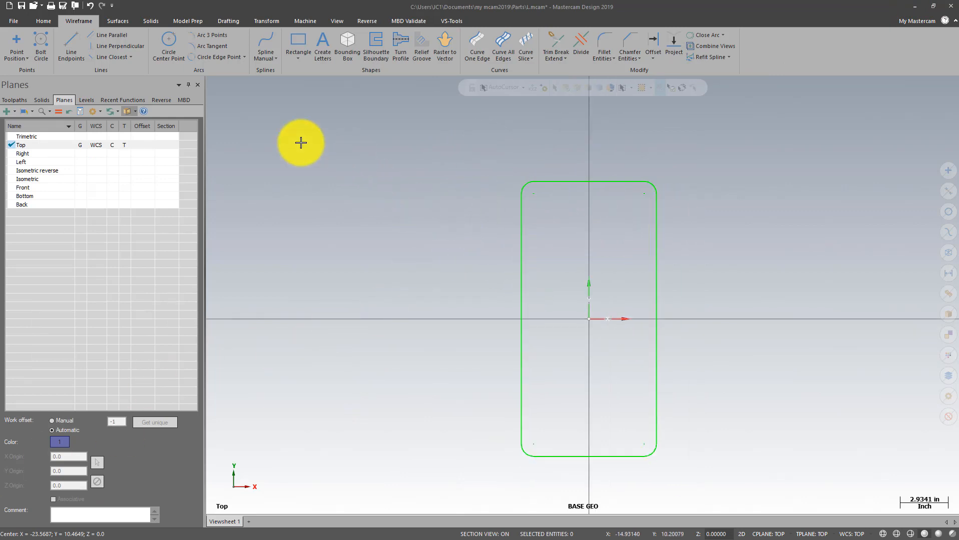
left_click(87, 100)
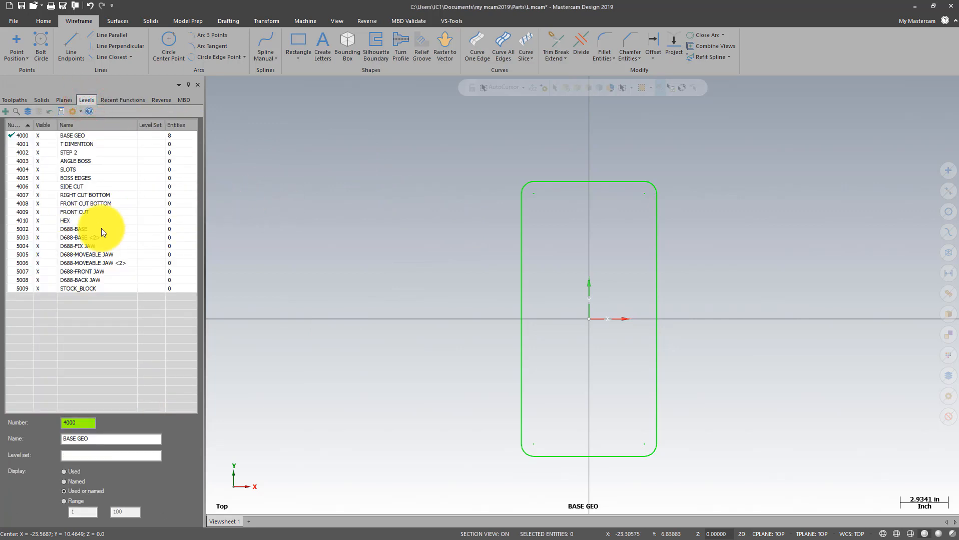
left_click(11, 228)
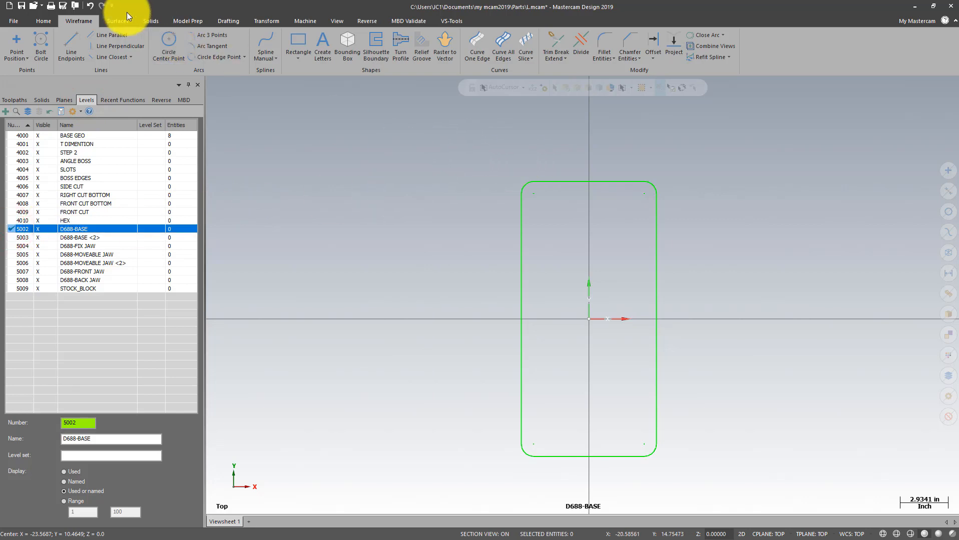
Extrude the filleted rectangle chain upward as a new solid body with a distance of 0.5.
left_click(151, 21)
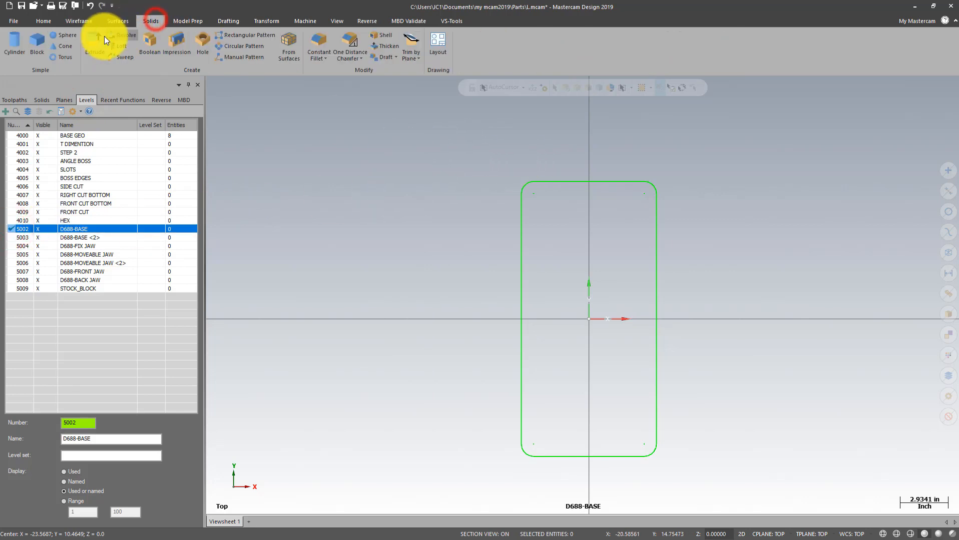
left_click(96, 40)
left_click(568, 182)
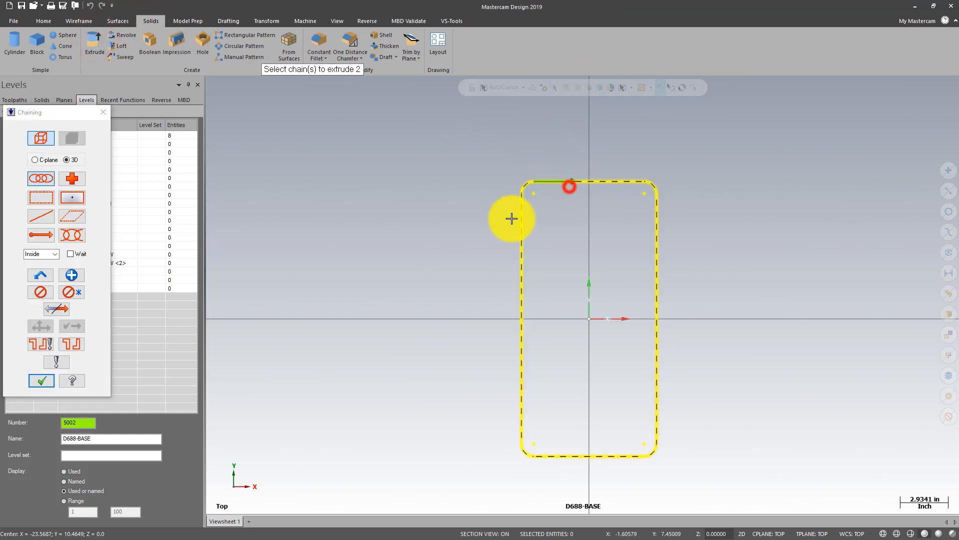
left_click(48, 379)
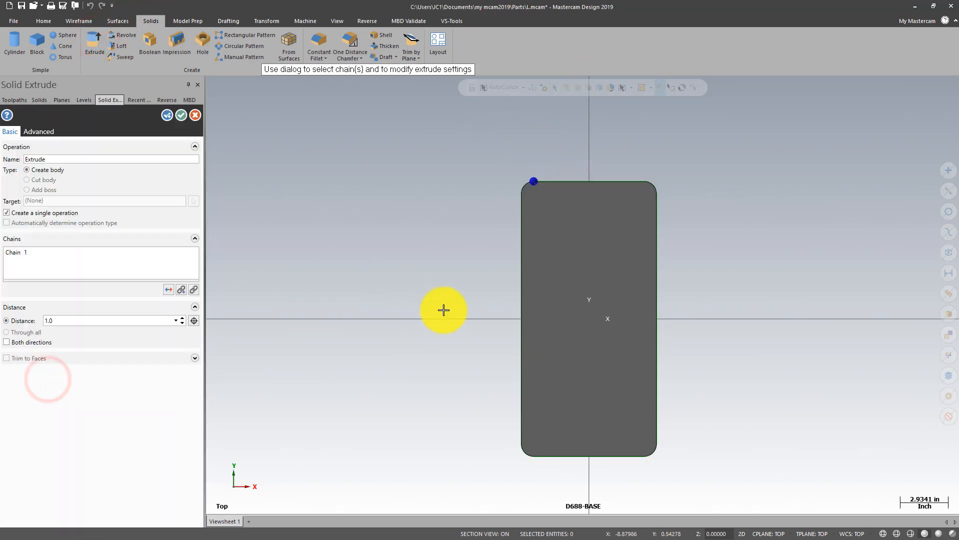
middle_click_drag(443, 311, 475, 241)
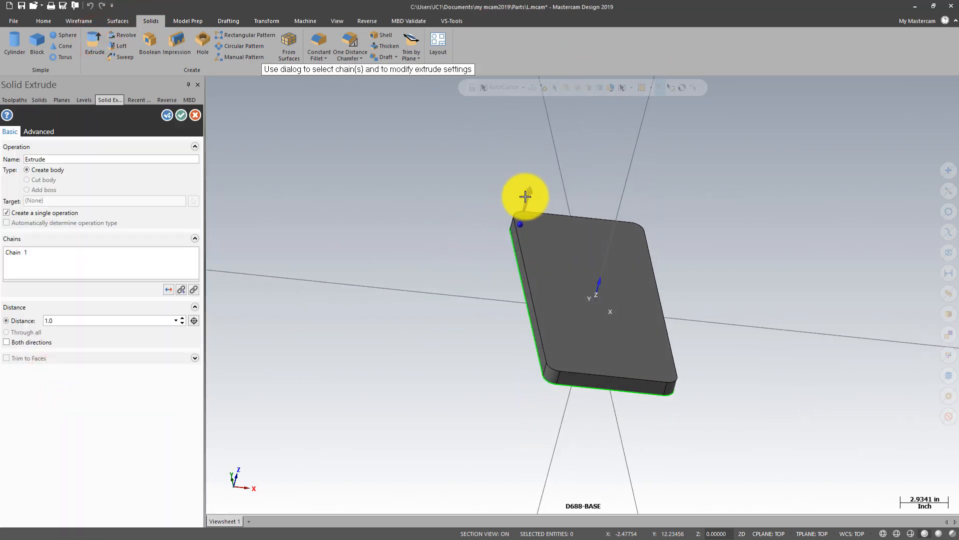
double_click(84, 321)
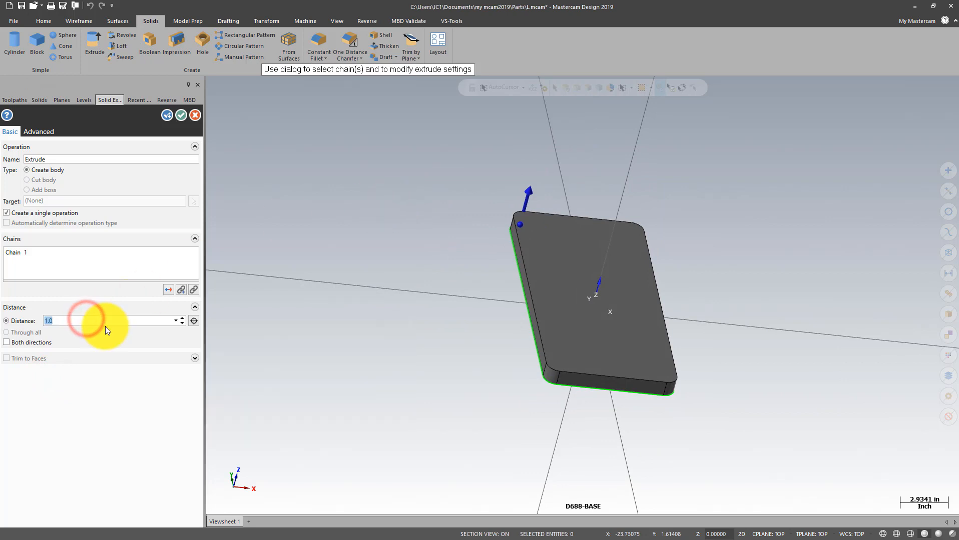
key("BackSpace")
type("0.5")
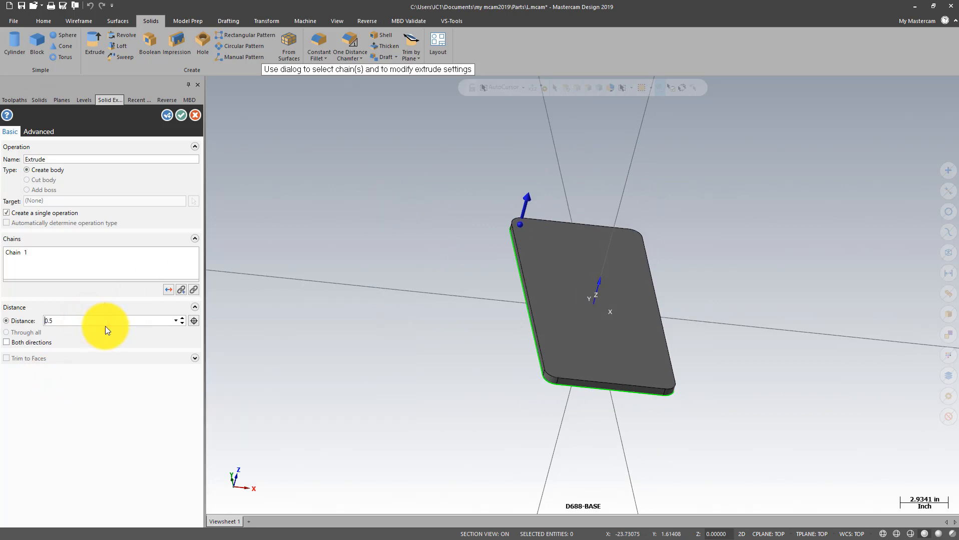
left_click(184, 114)
middle_click_drag(457, 258, 399, 251)
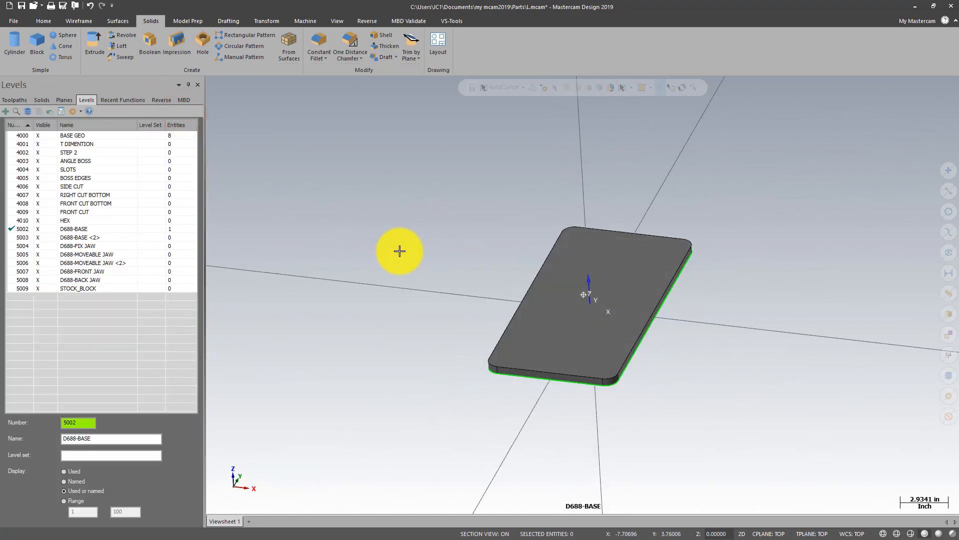
Make level 4000 BASE GEO active and hide all other levels, showing the base wireframe in the Top view.
right_click(403, 203)
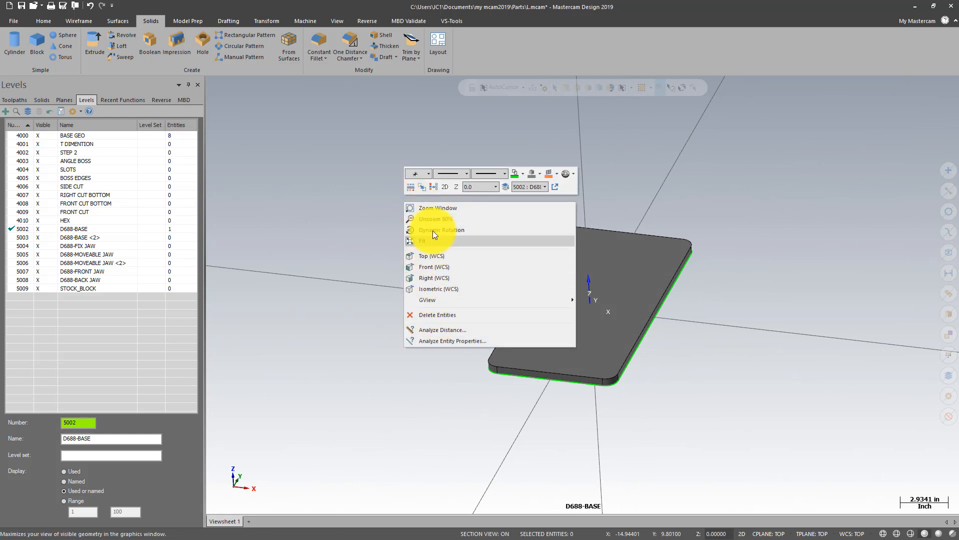
left_click(437, 256)
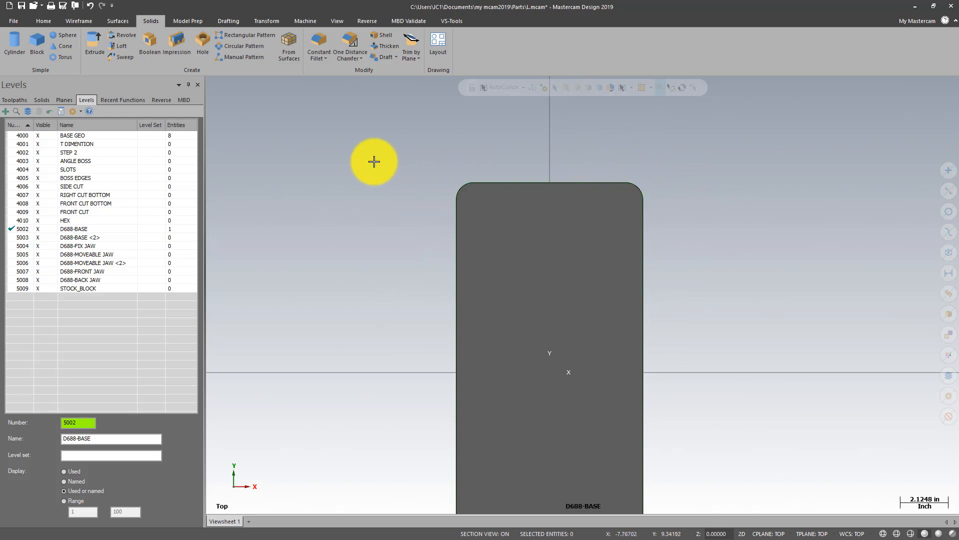
left_click(46, 99)
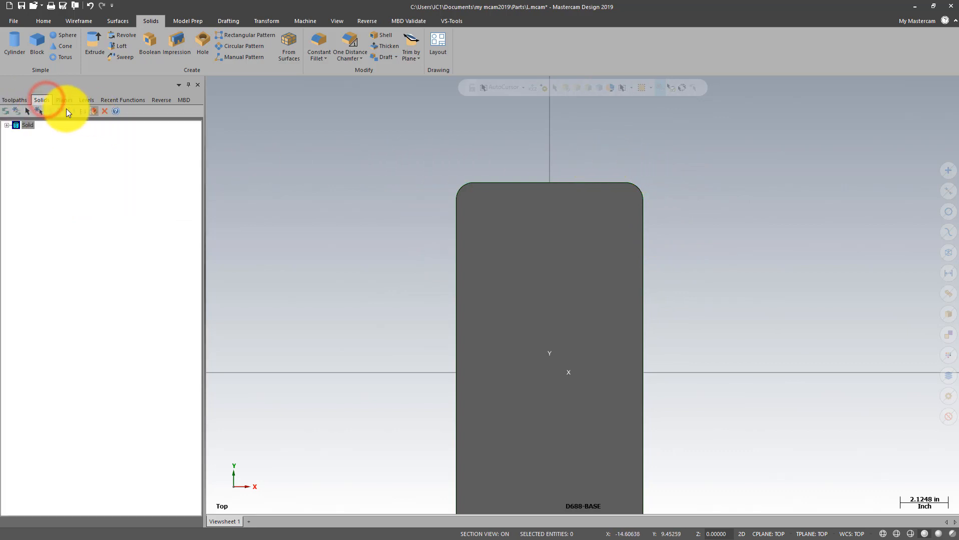
left_click(85, 100)
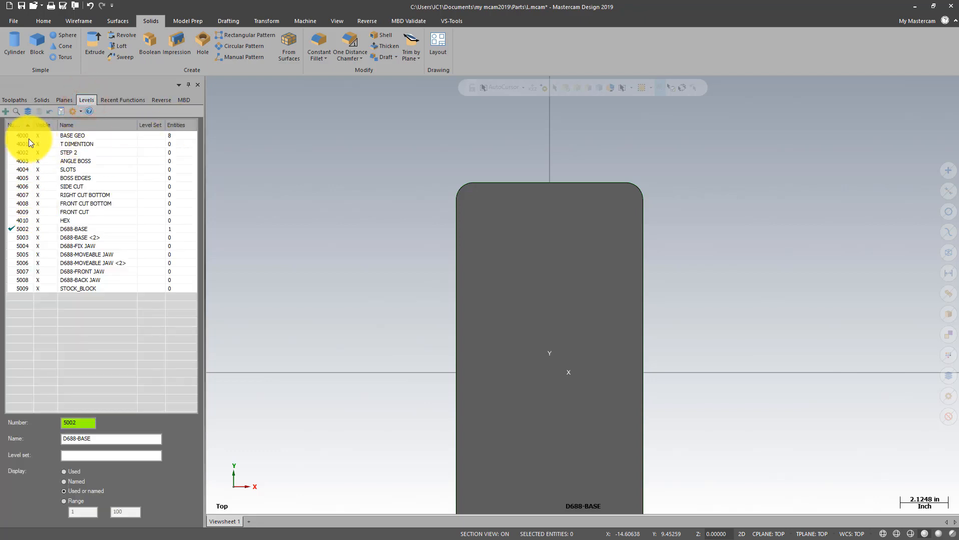
left_click(12, 135)
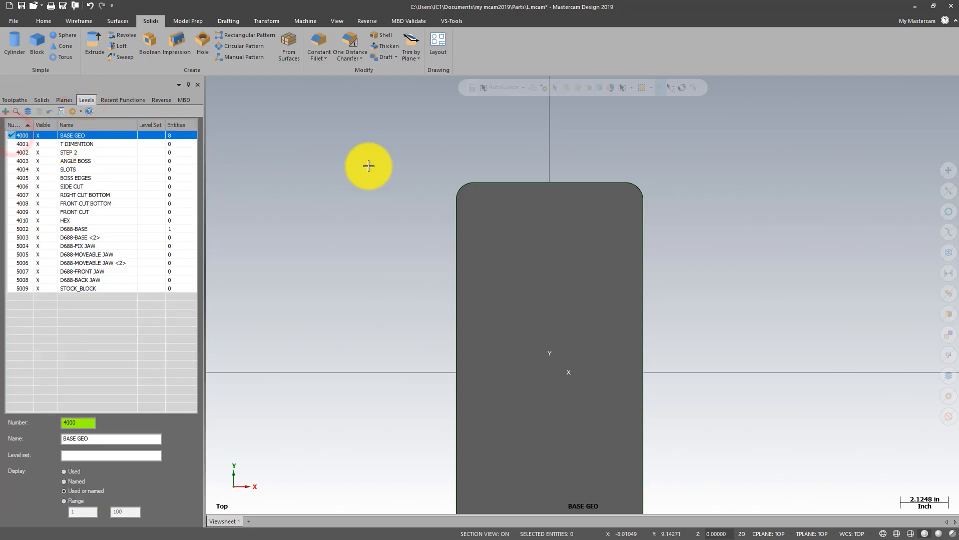
left_click(38, 112)
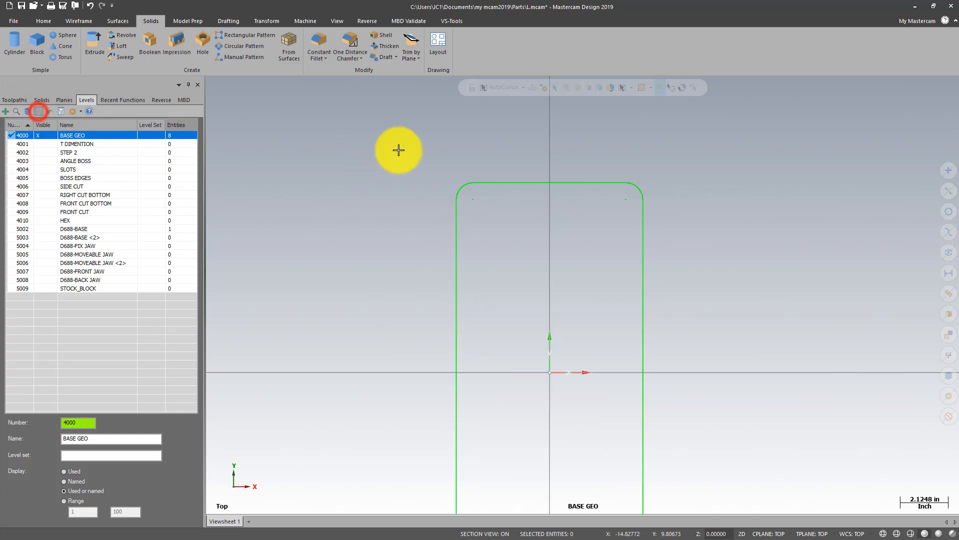
Switch to the Kurt D-Series vise PDF, copy the D688 value for dimension T, 5.667, and return to the Mastercam drawing.
scroll(448, 130, "down", 1)
scroll(664, 126, "up", 2)
scroll(665, 126, "up", 1)
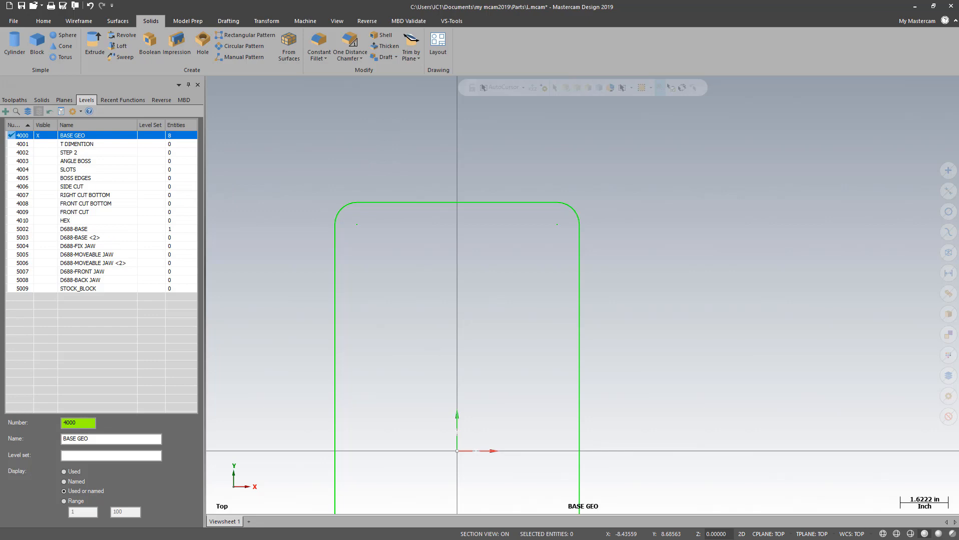
left_click(146, 403)
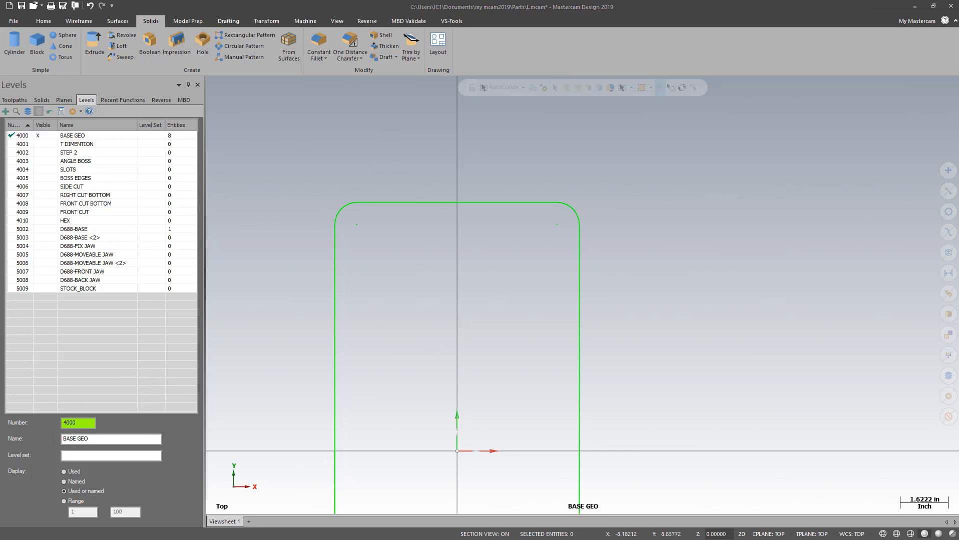
key("alt+Tab")
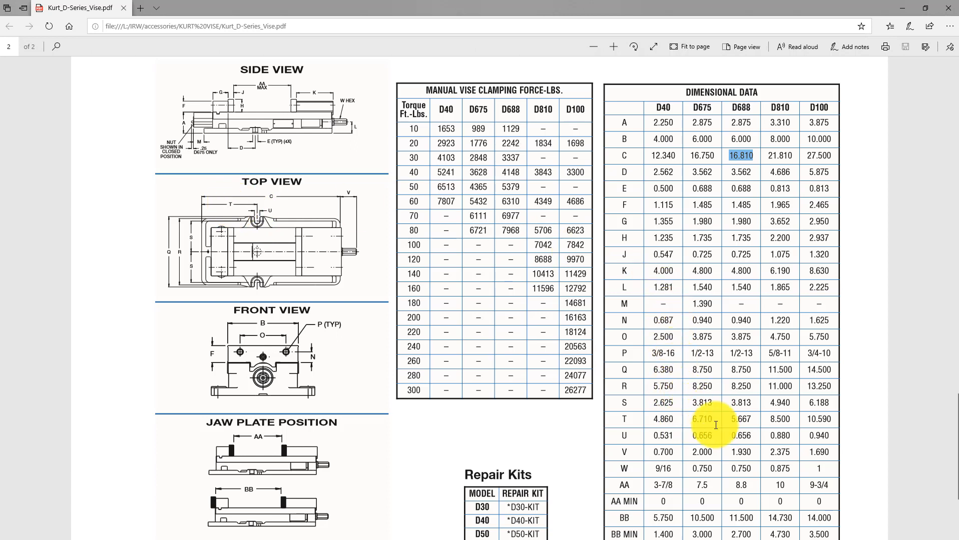
left_click_drag(712, 421, 734, 419)
key("ctrl+c")
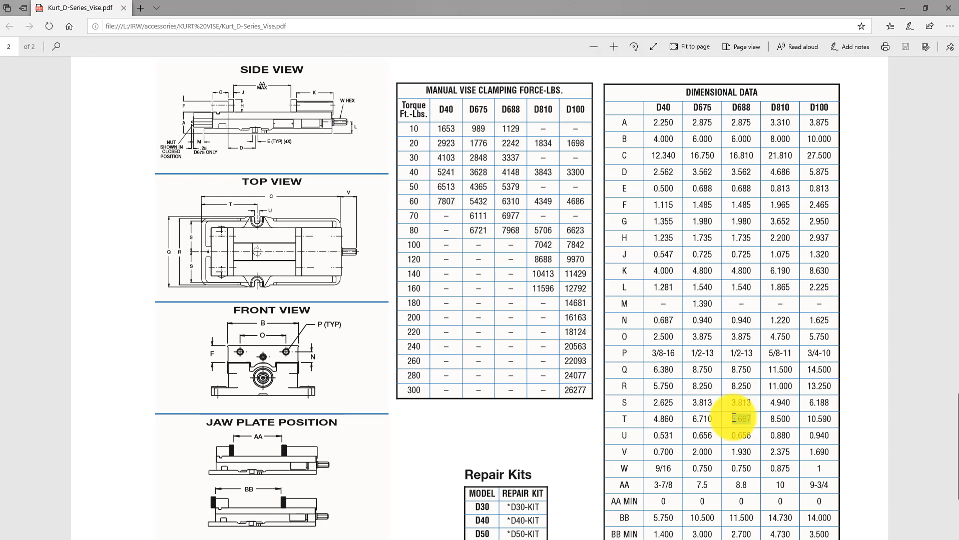
right_click(734, 419)
left_click(755, 505)
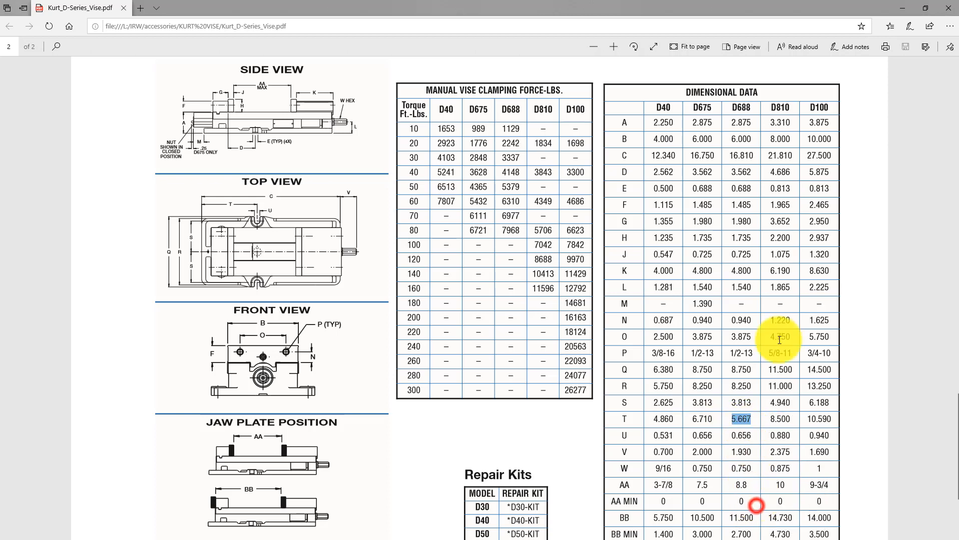
left_click(903, 8)
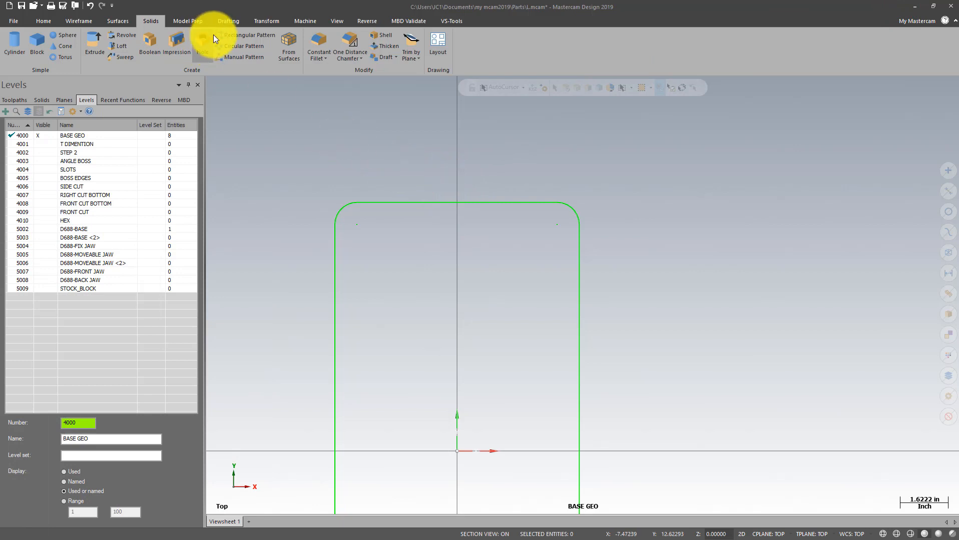
Offset one copy of the base outline's upper horizontal line inward by the copied distance of 5.667.
left_click(267, 16)
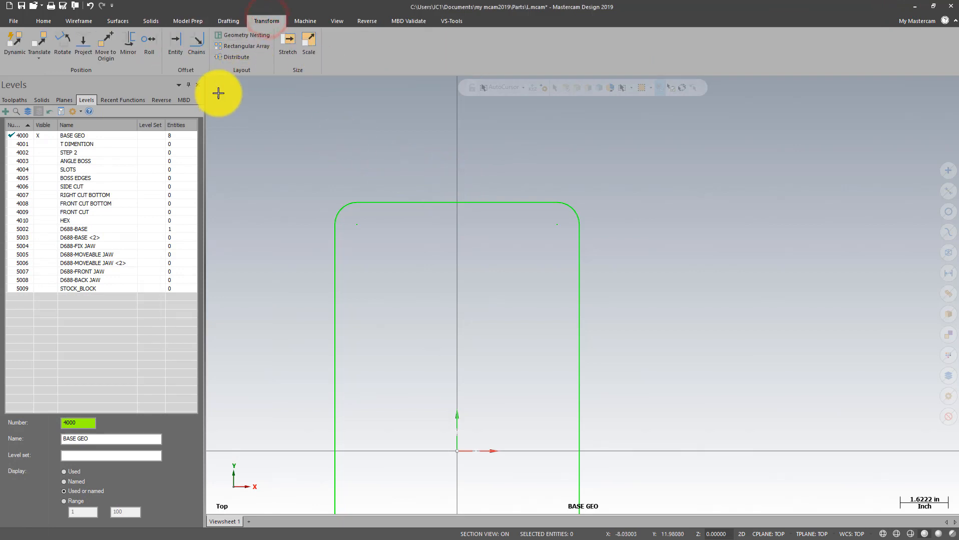
left_click(176, 39)
left_click(424, 201)
left_click(424, 249)
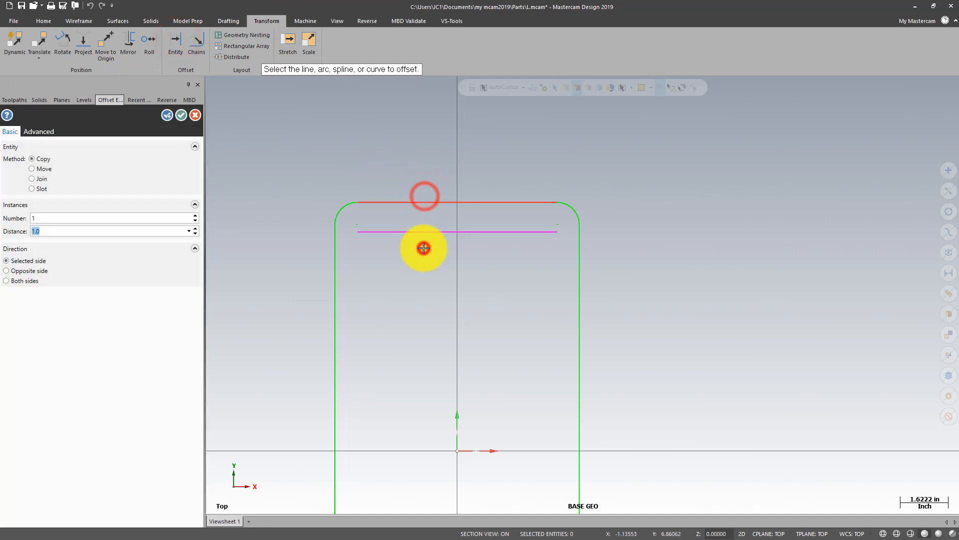
right_click(51, 232)
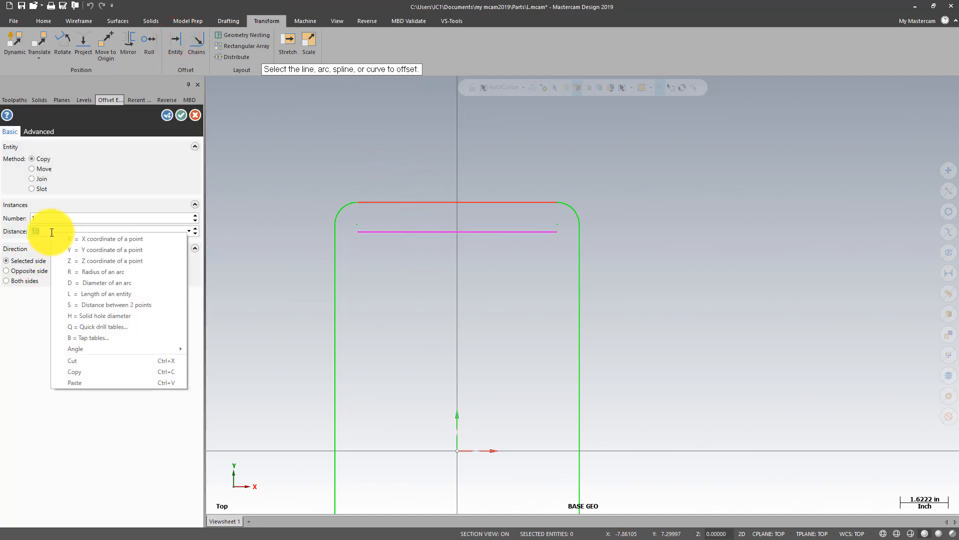
left_click(90, 383)
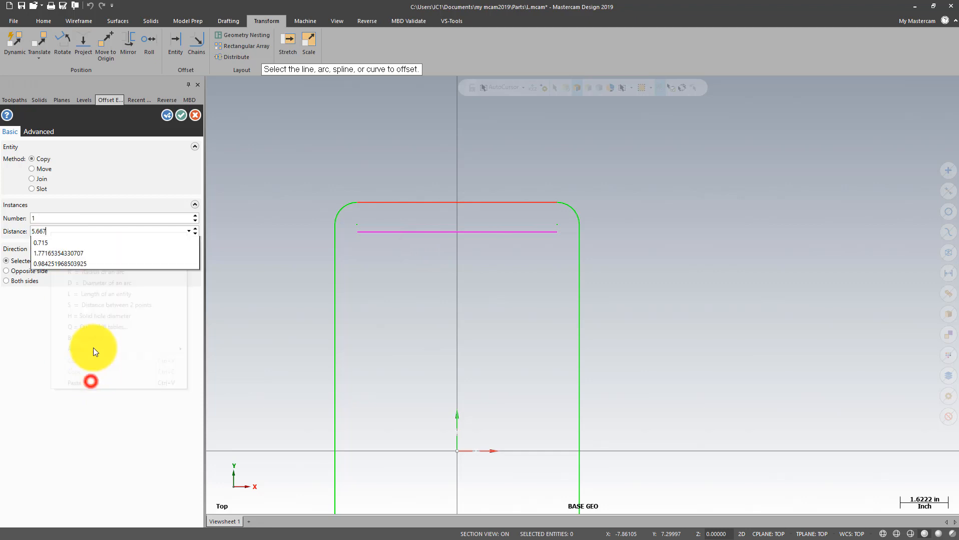
left_click(58, 251)
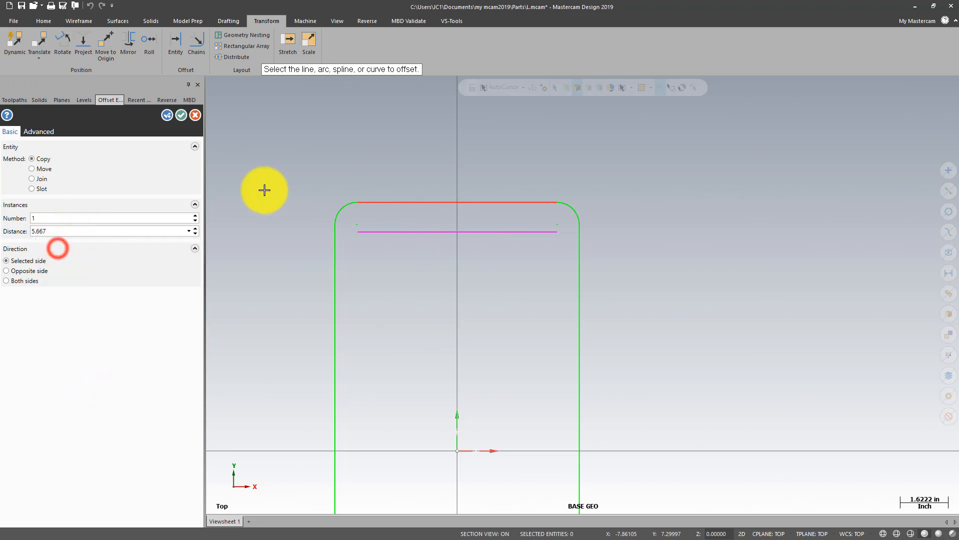
left_click(105, 214)
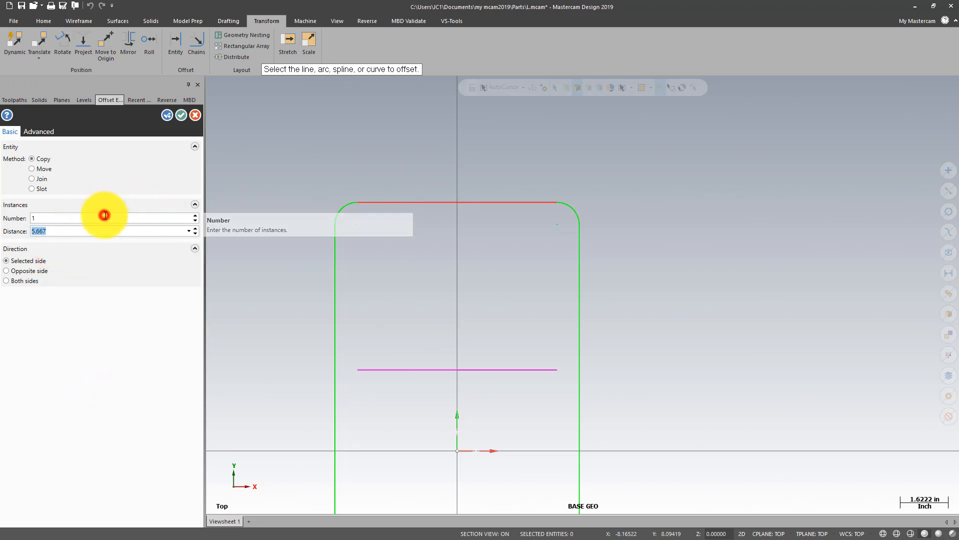
left_click(182, 115)
Open the offset line's properties and set its second endpoint's X coordinate to 8.75/2.
scroll(582, 135, "down", 1)
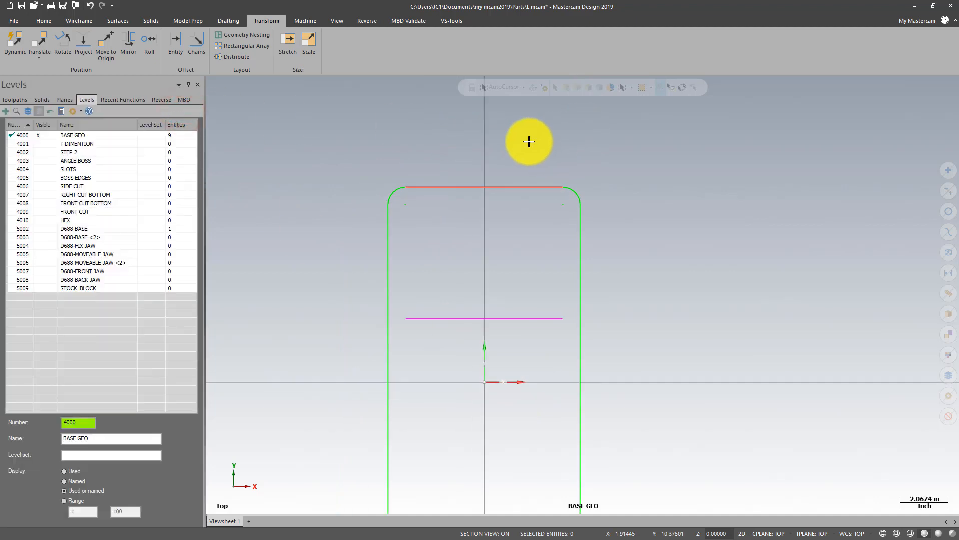
left_click(461, 317)
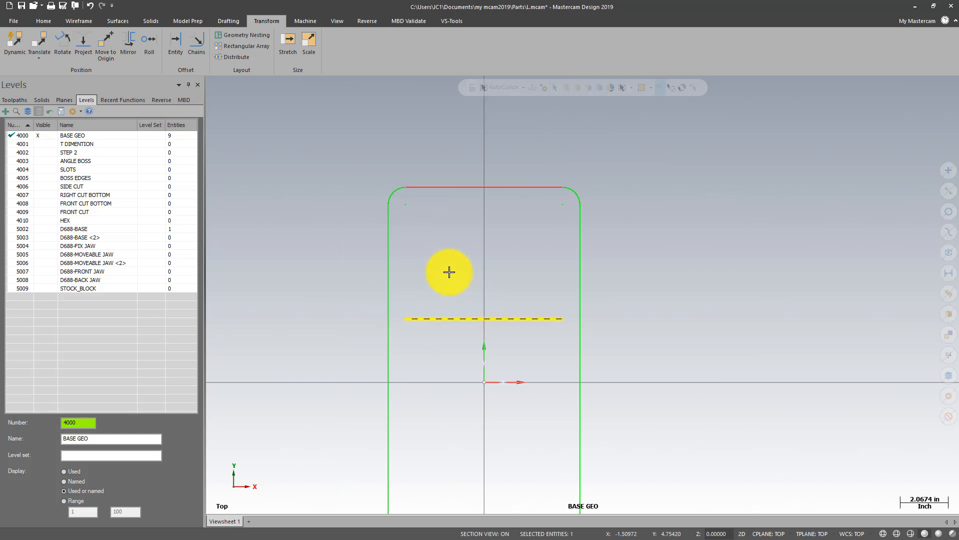
key("F4")
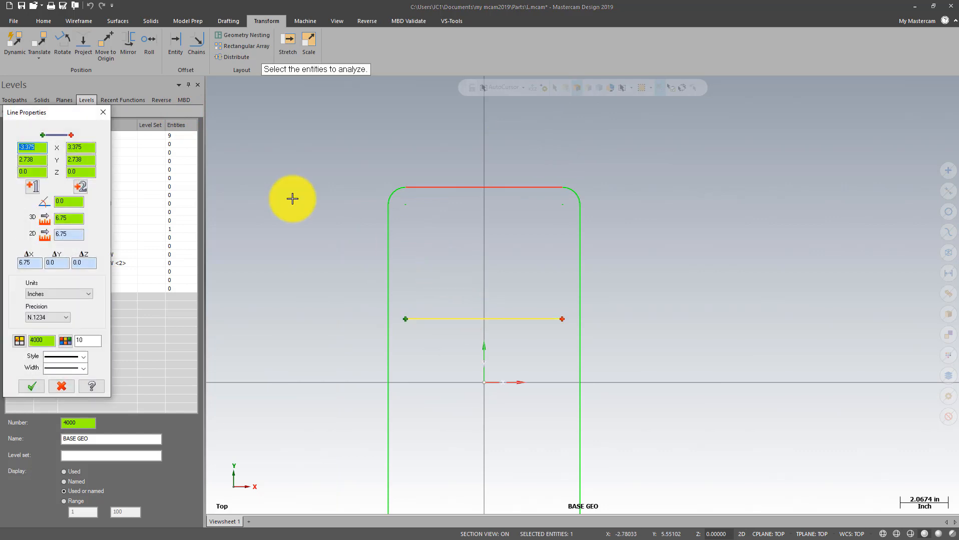
left_click_drag(75, 117, 327, 119)
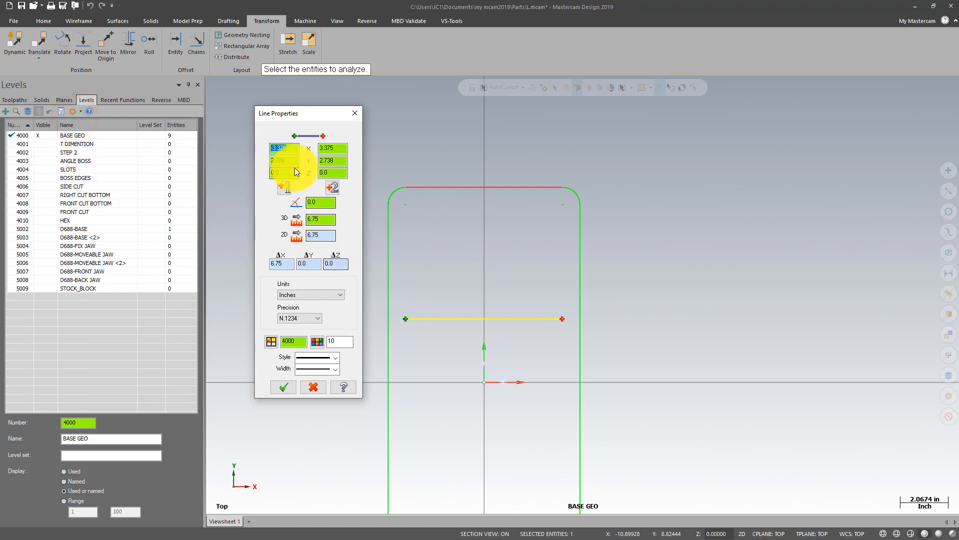
double_click(340, 147)
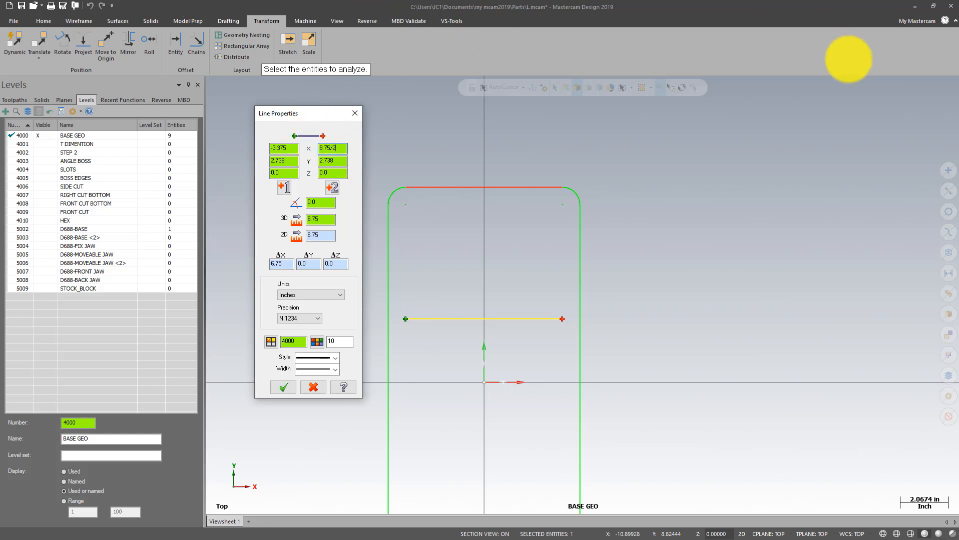
key("Return")
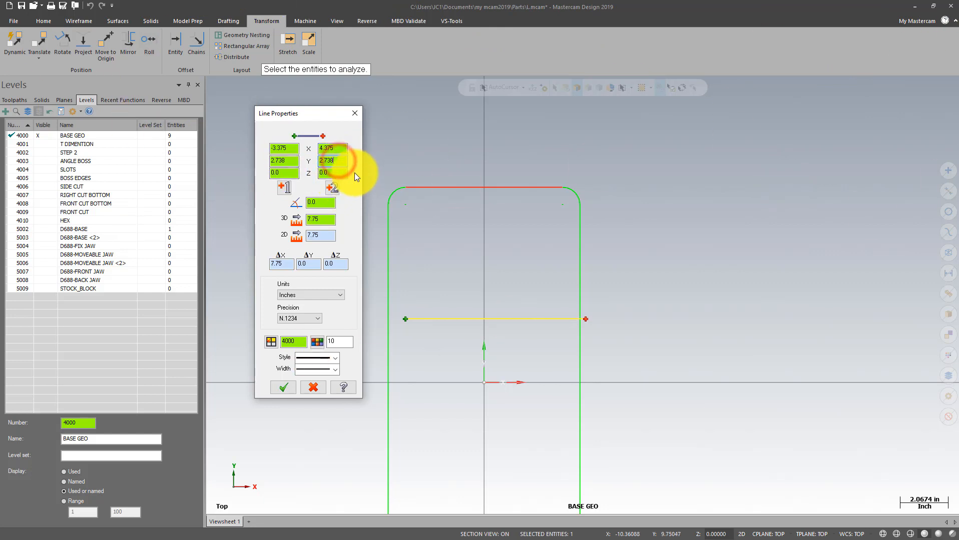
Give the offset line a dashed style, a thicker width and color 6, and clear the transform result colors.
left_click(336, 359)
left_click(330, 376)
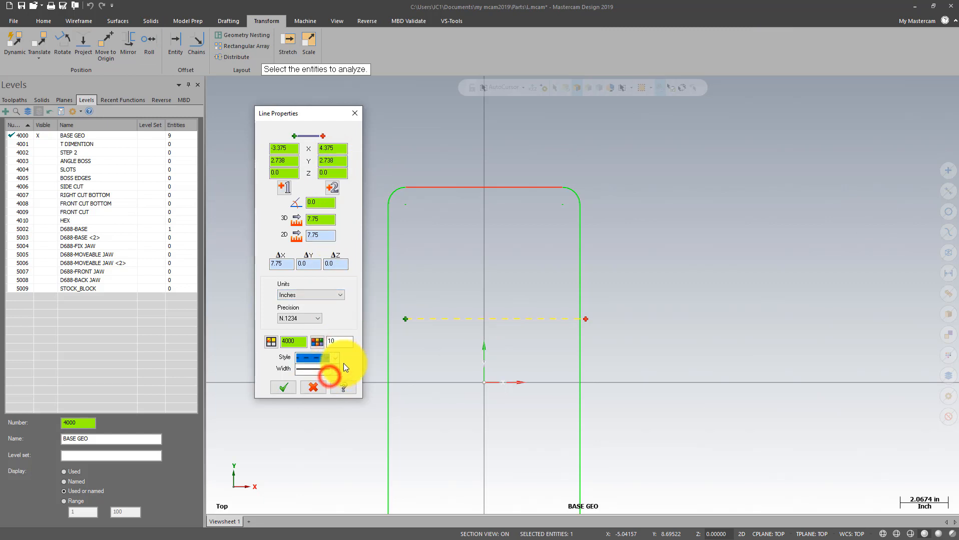
left_click(337, 369)
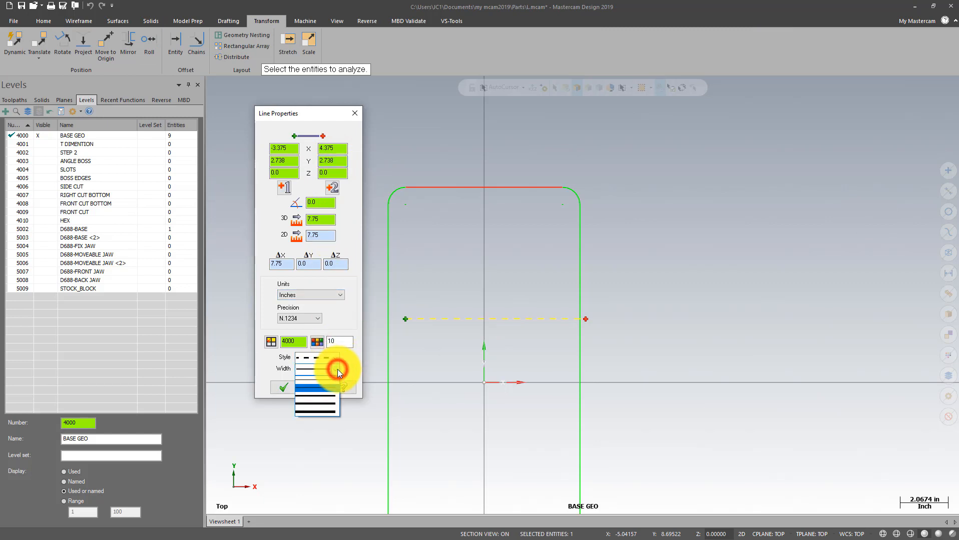
left_click(328, 403)
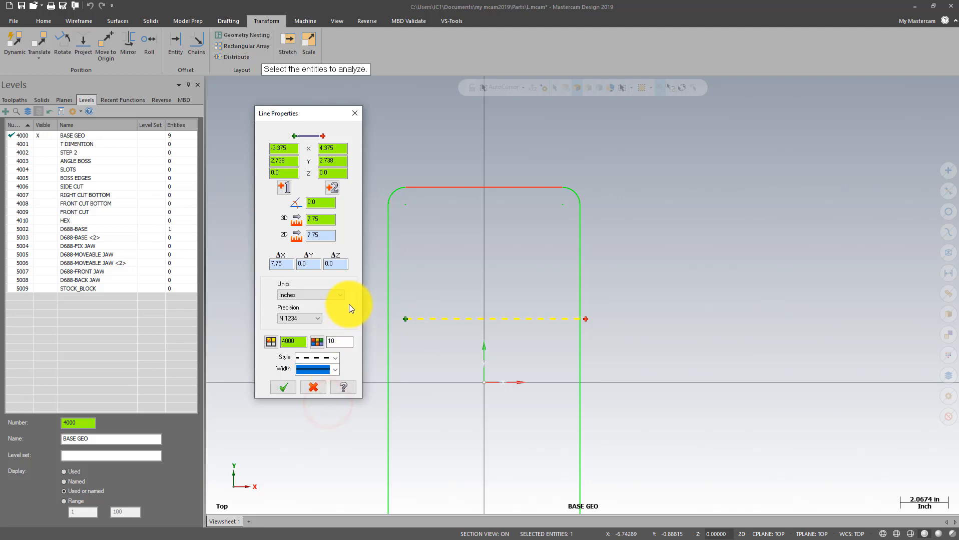
left_click(318, 342)
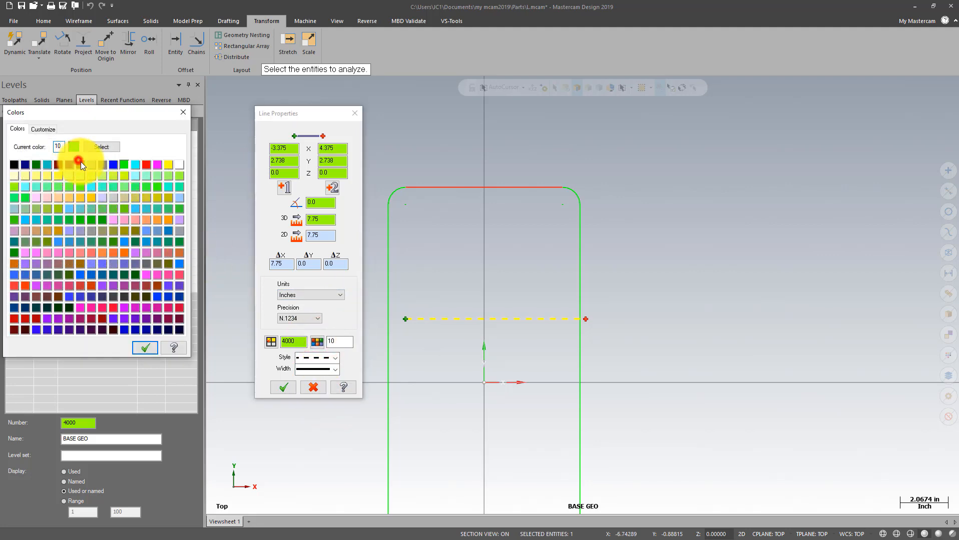
left_click(81, 162)
left_click(145, 347)
left_click(279, 386)
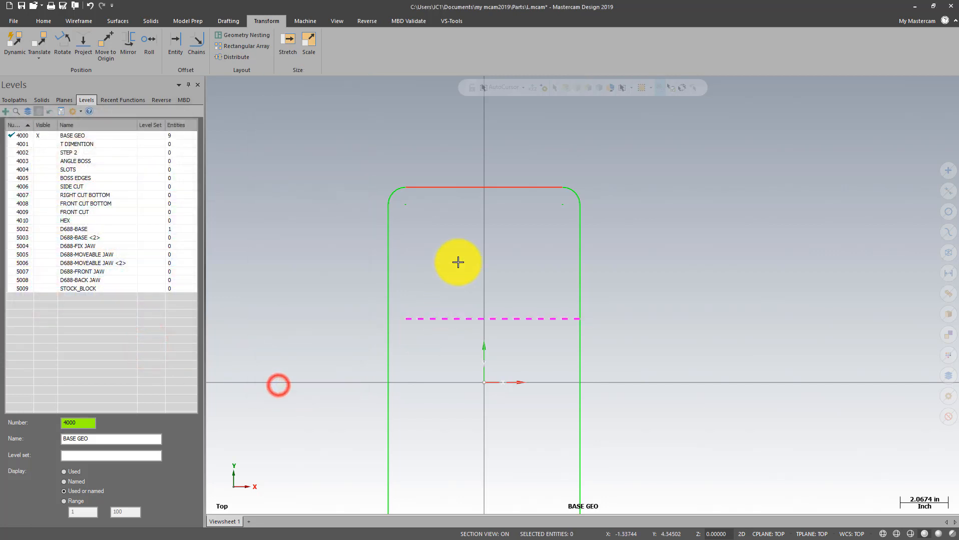
right_click(484, 230)
left_click(511, 219)
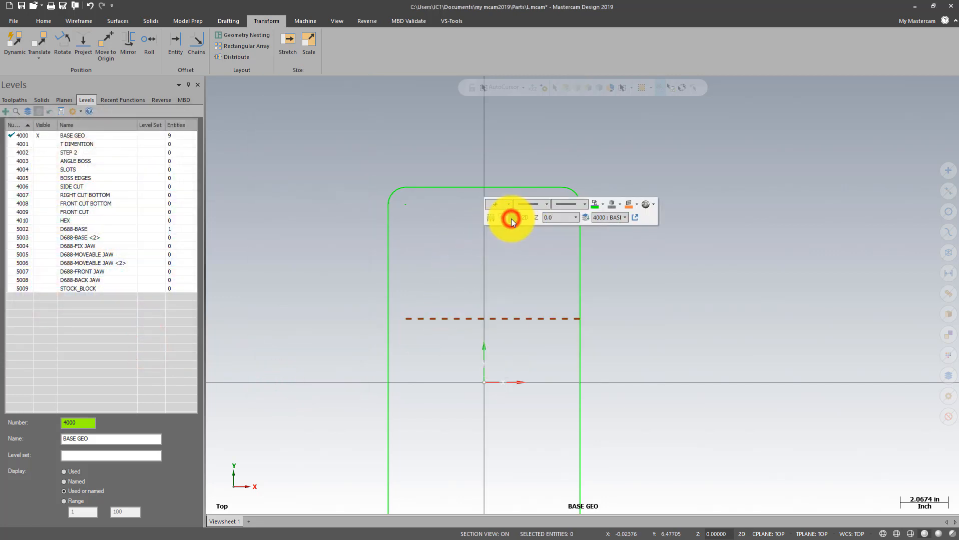
Move the dashed line to level 4001 T DIMENTION through its properties and make that level visible.
scroll(481, 287, "up", 2)
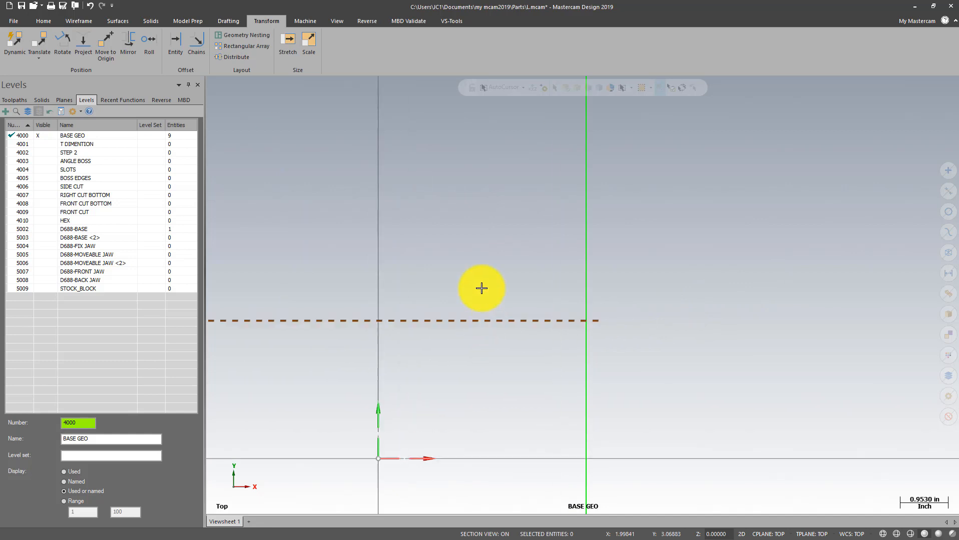
scroll(685, 325, "down", 3)
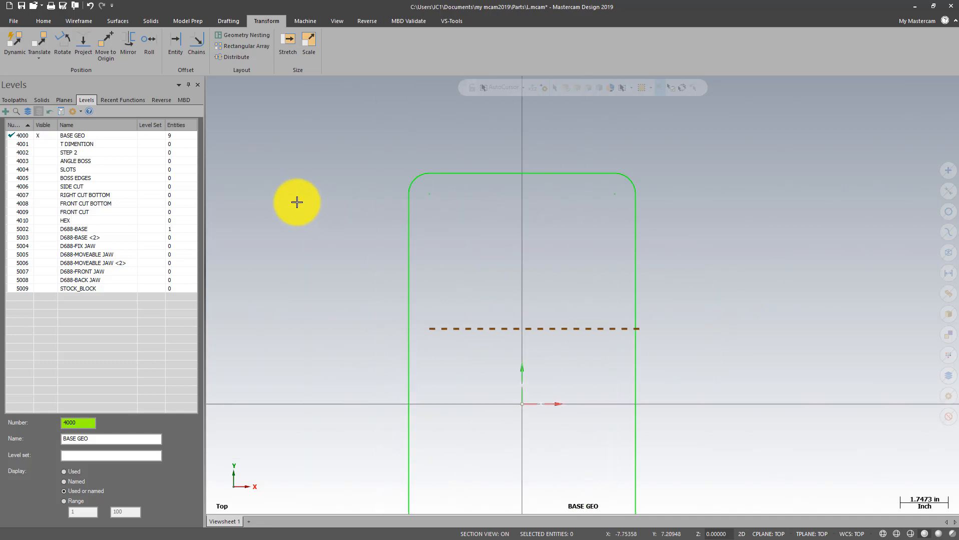
double_click(525, 325)
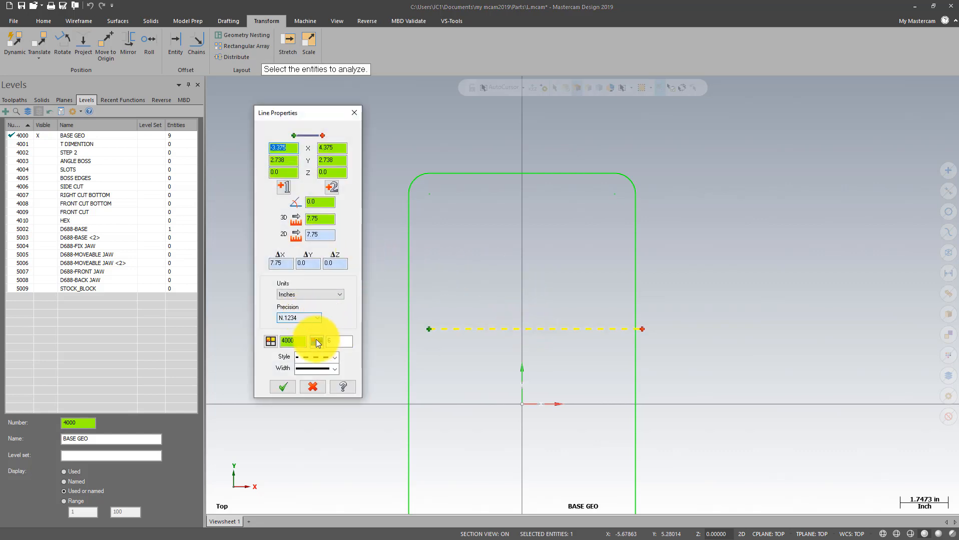
left_click(271, 341)
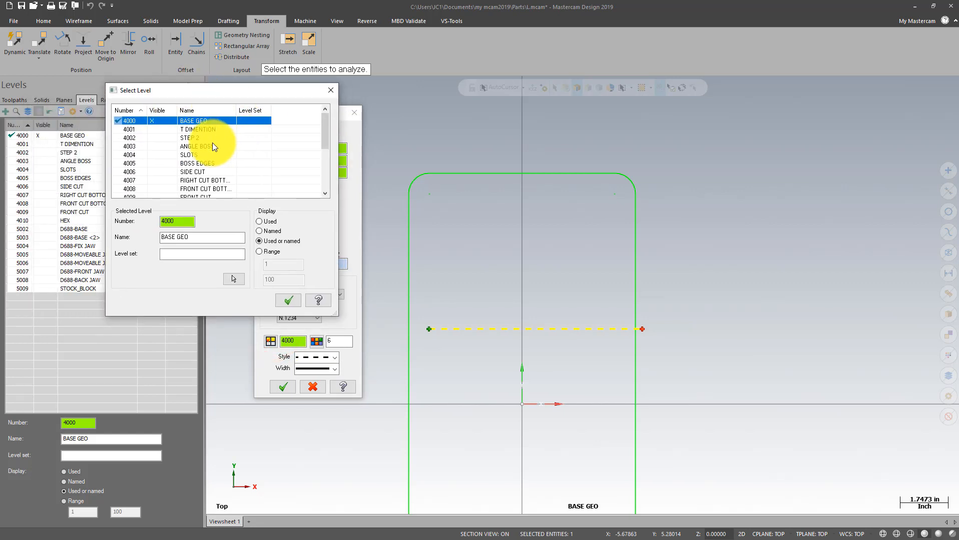
left_click(152, 130)
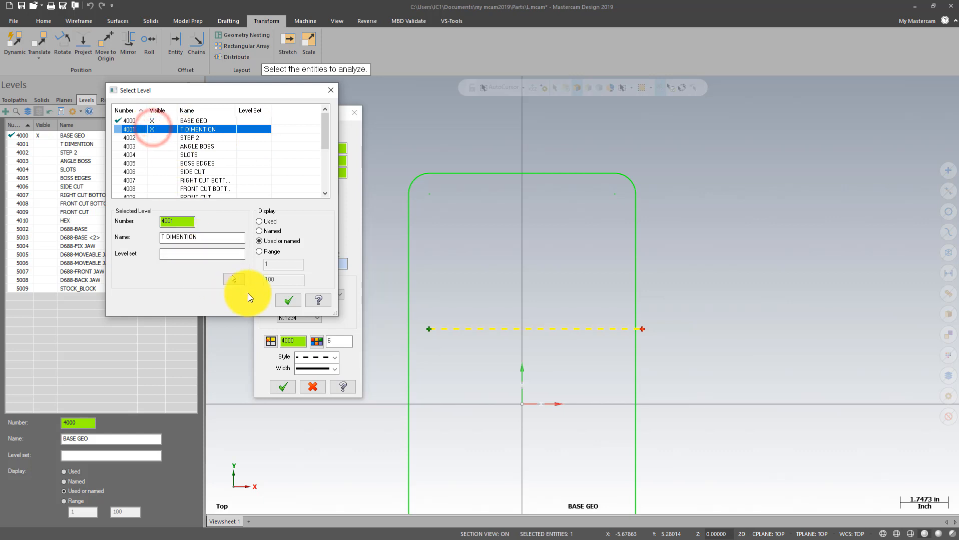
left_click(281, 298)
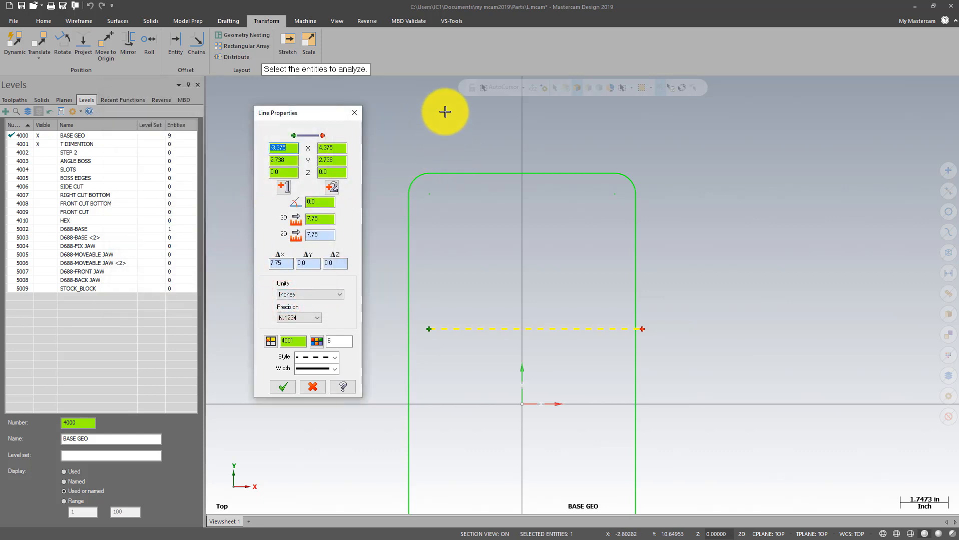
left_click(284, 388)
scroll(667, 316, "up", 2)
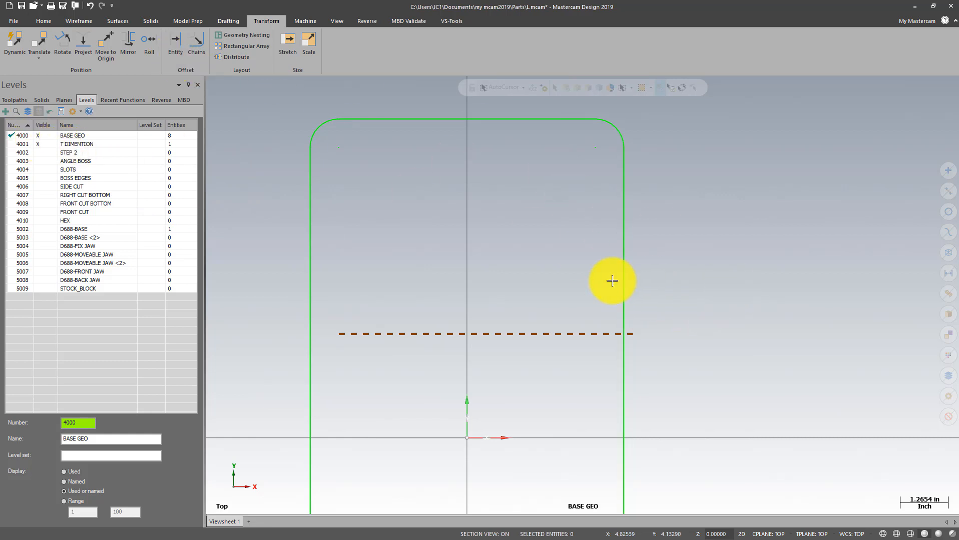
Draw a vertical line 0.469 long upward from the dashed line's right endpoint at 90 degrees.
left_click(89, 18)
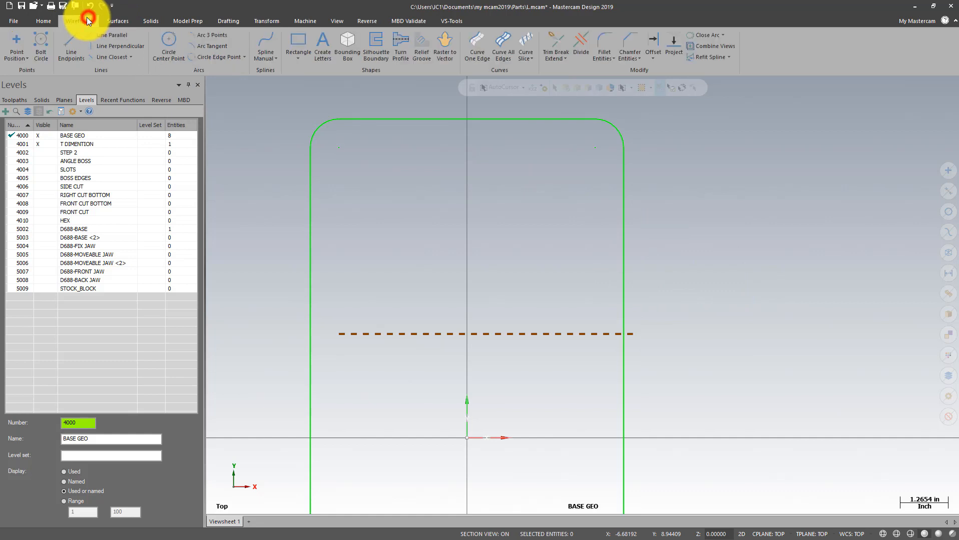
left_click(70, 41)
left_click(634, 333)
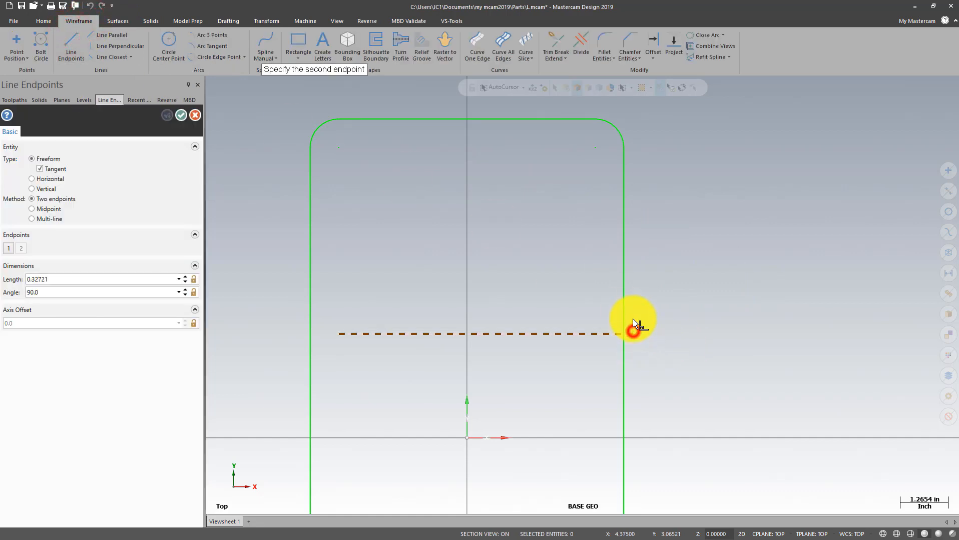
left_click(632, 312)
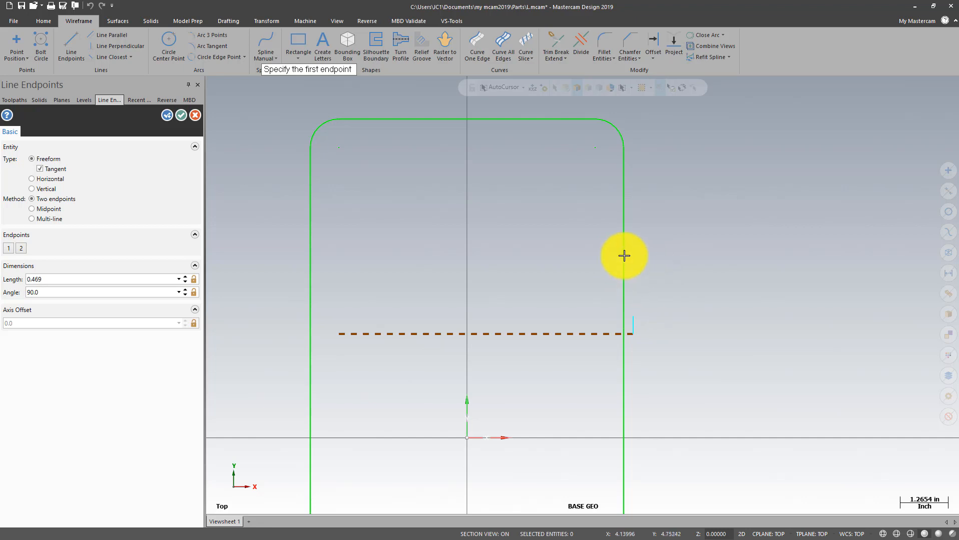
scroll(610, 244, "up", 1)
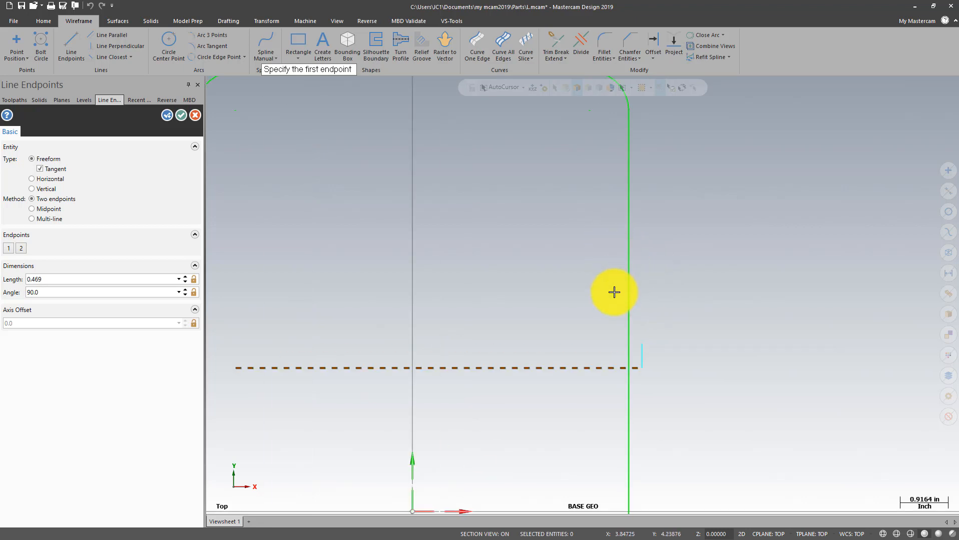
Draw an angled line 1.0 long at 110 degrees from the upper end of the short vertical line.
left_click(642, 344)
left_click(612, 238)
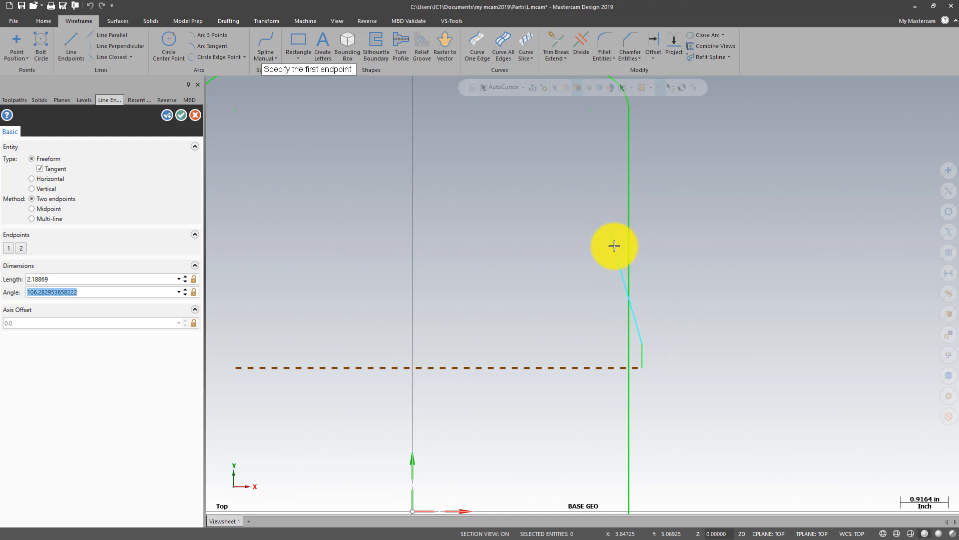
type("11")
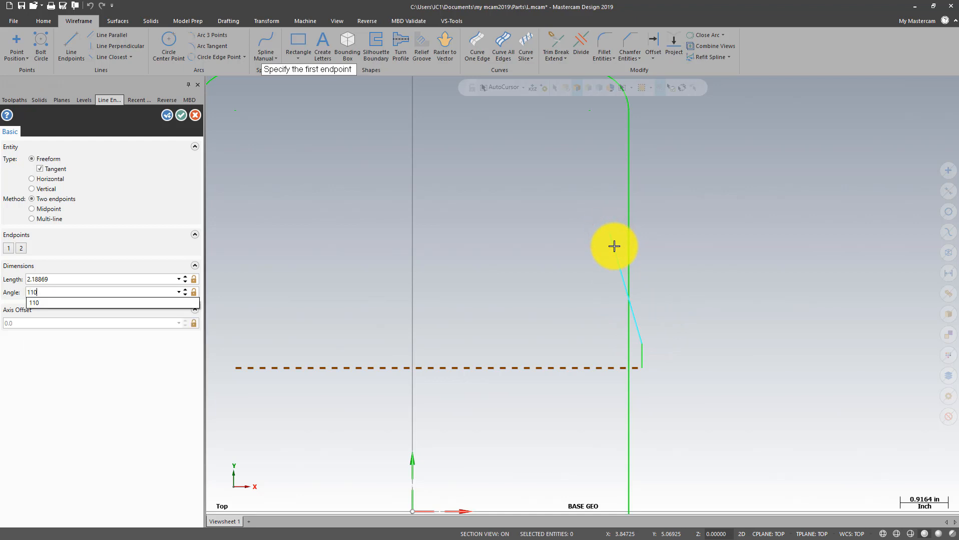
type("0")
key("Return")
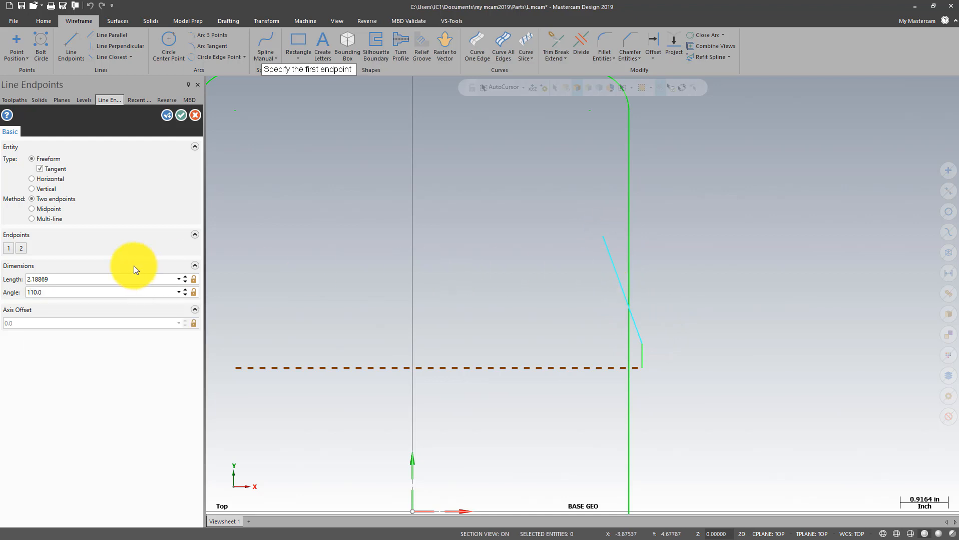
type("1")
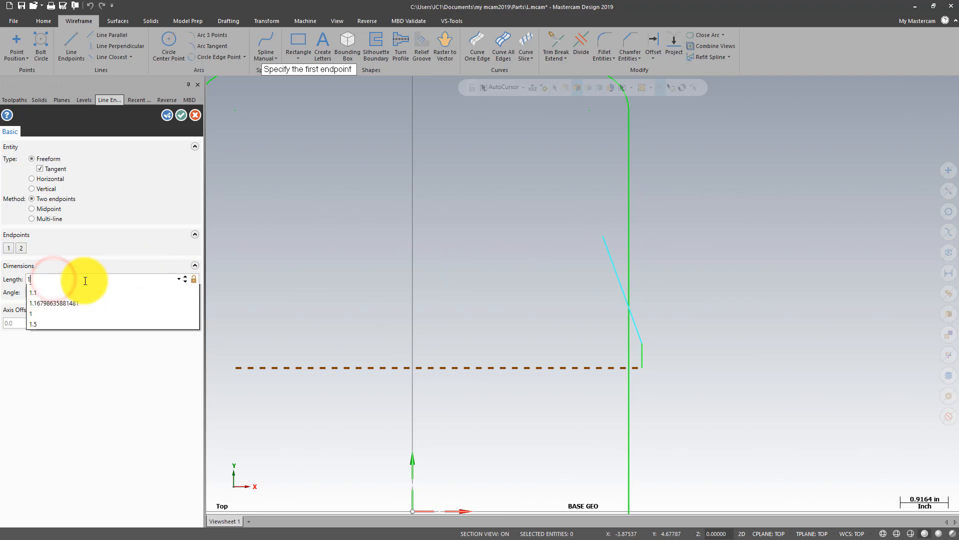
key("Return")
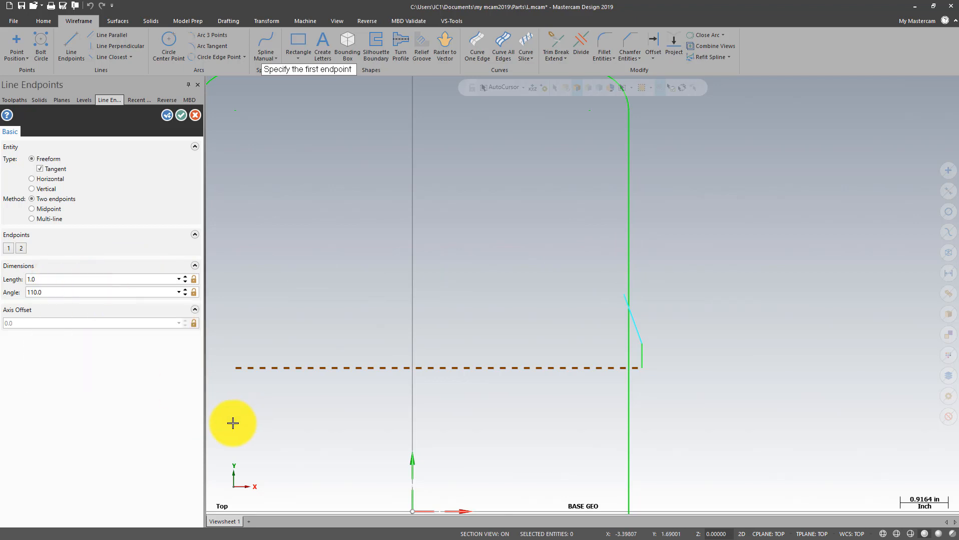
scroll(642, 310, "up", 4)
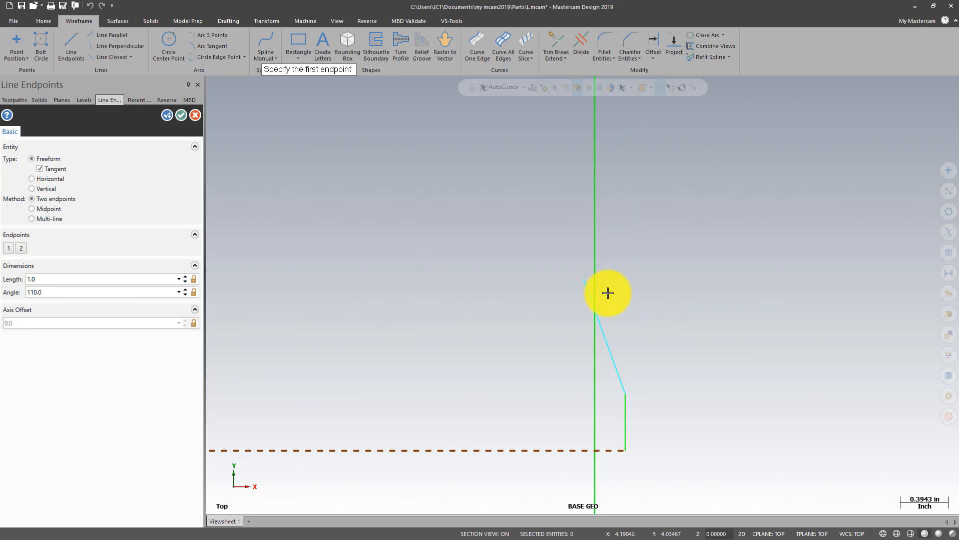
left_click(182, 115)
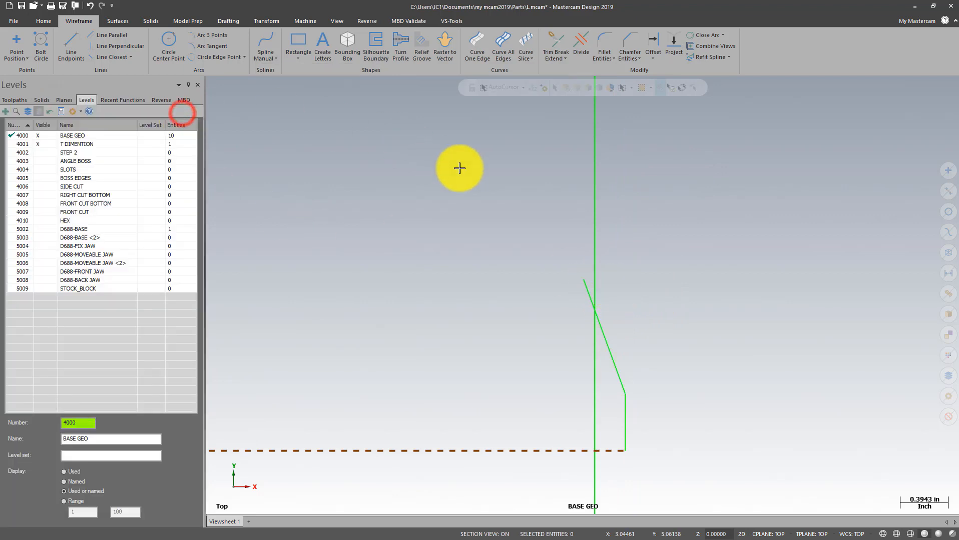
Mirror a copy of the short vertical and angled lines about the dashed T dimension line as the mirror vector.
scroll(529, 132, "down", 3)
left_click(264, 21)
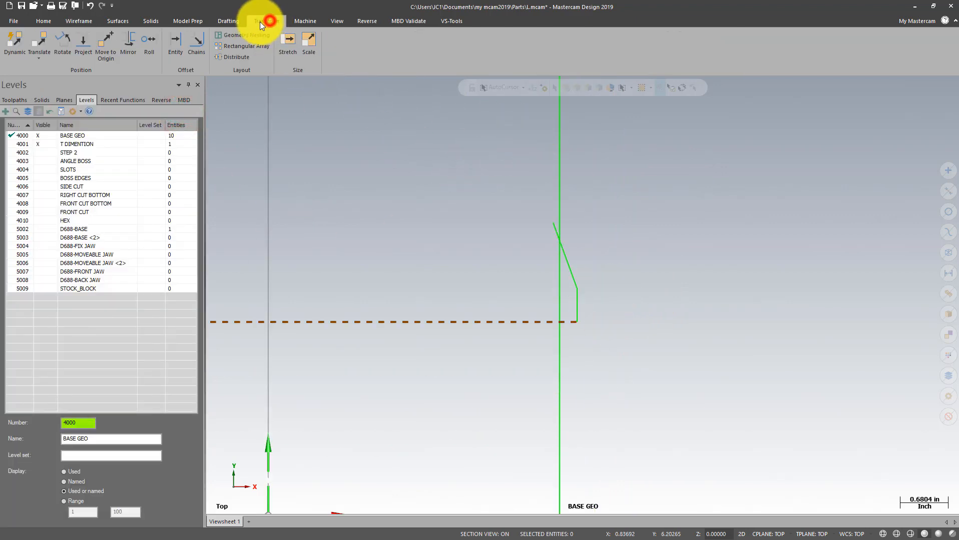
left_click(130, 42)
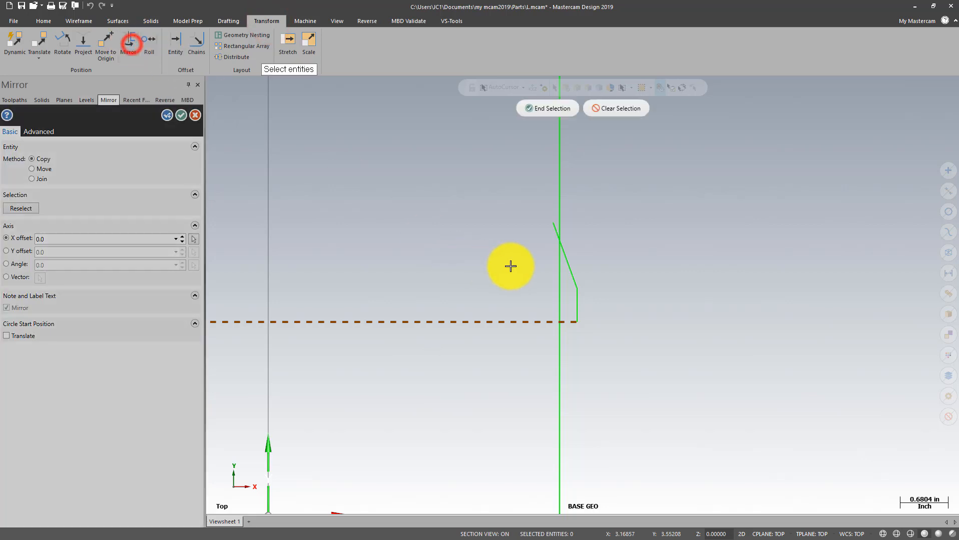
left_click(573, 263)
left_click(579, 302)
left_click(543, 108)
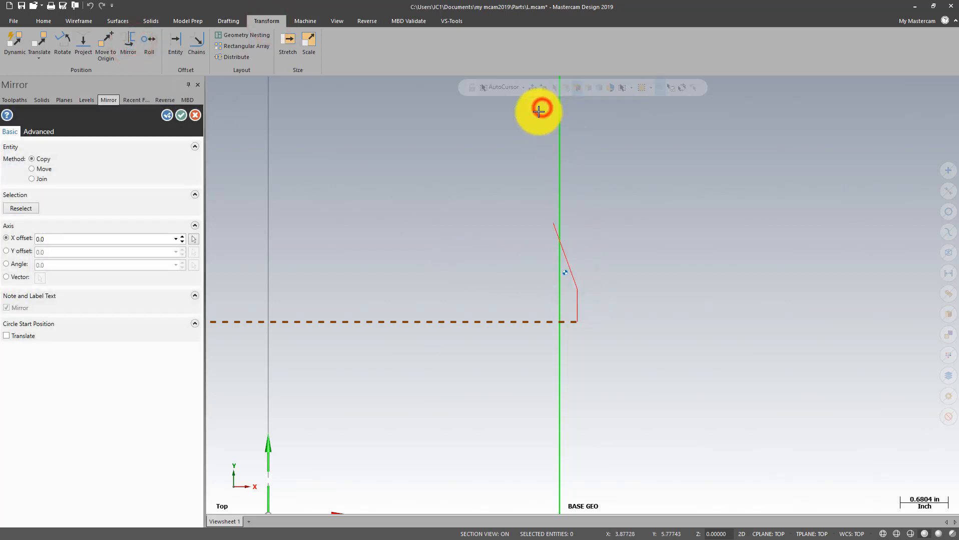
scroll(685, 209, "down", 3)
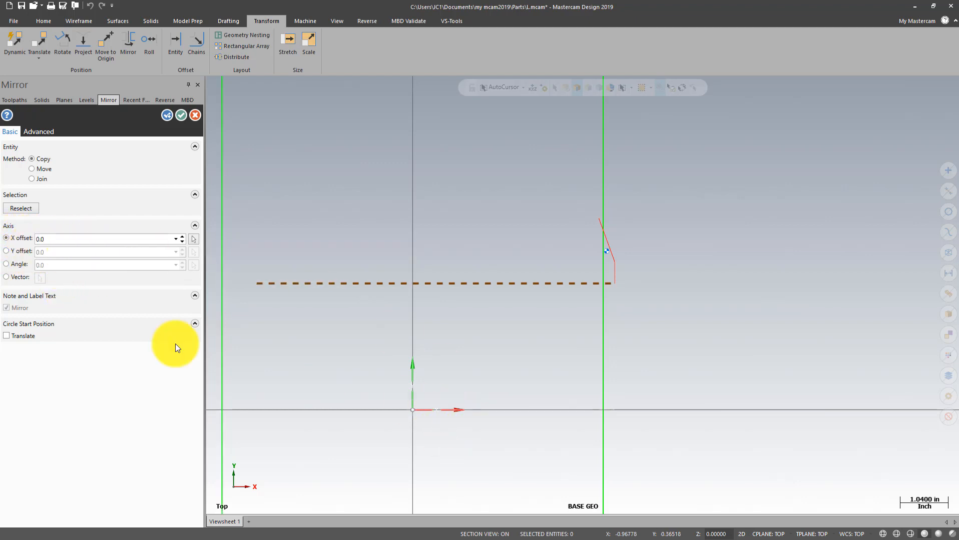
left_click(6, 277)
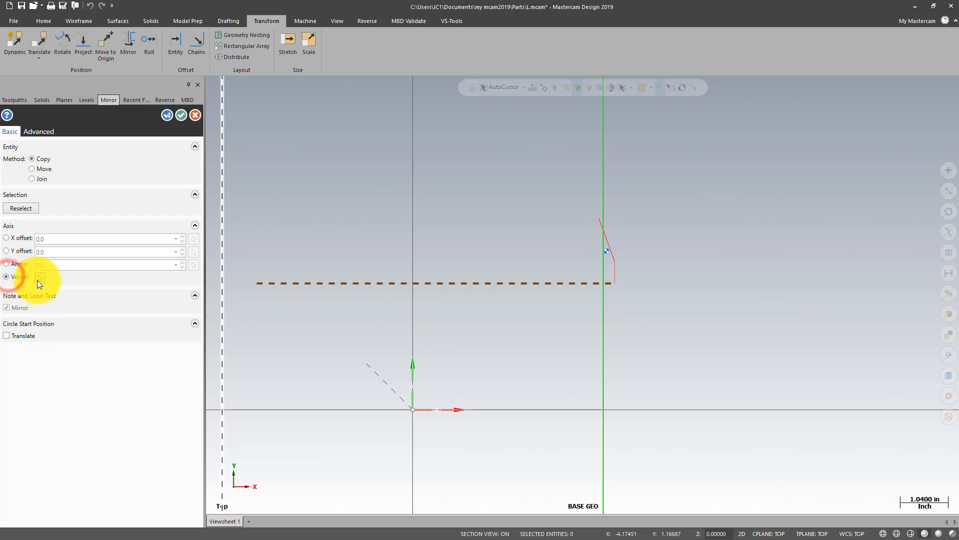
left_click(40, 278)
left_click(330, 280)
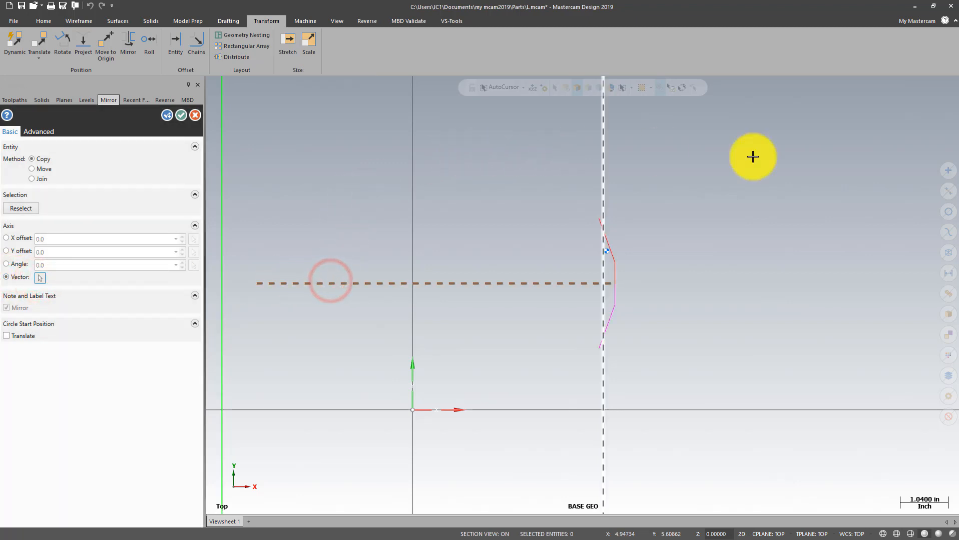
scroll(881, 215, "down", 2)
scroll(800, 180, "up", 1)
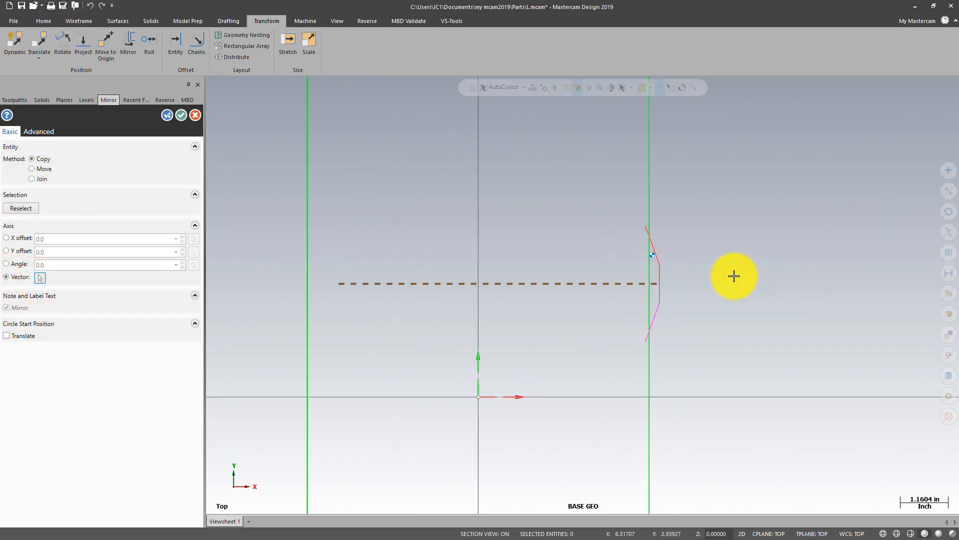
left_click(168, 115)
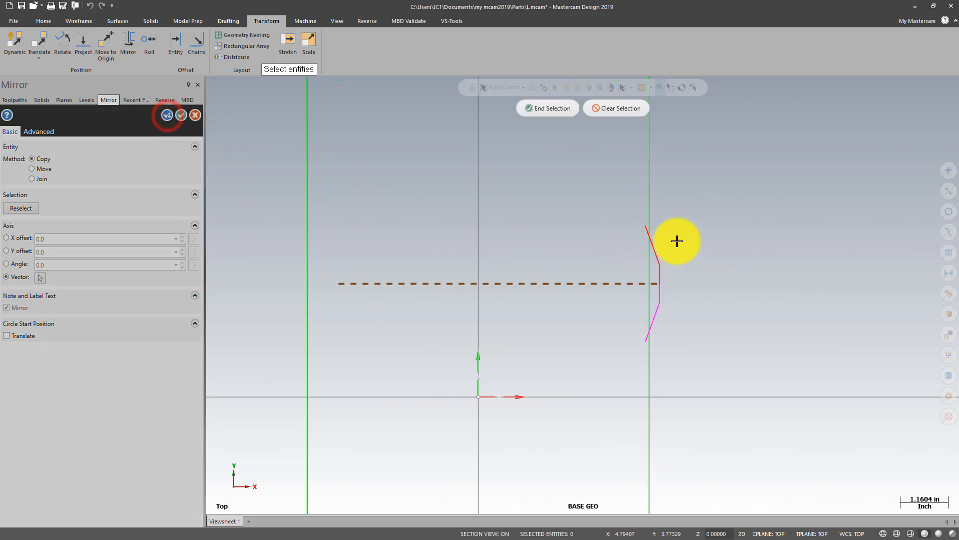
Mirror a copy of the four side-profile lines to the opposite side of the base across Y offset 0.0.
left_click(659, 247)
left_click(662, 273)
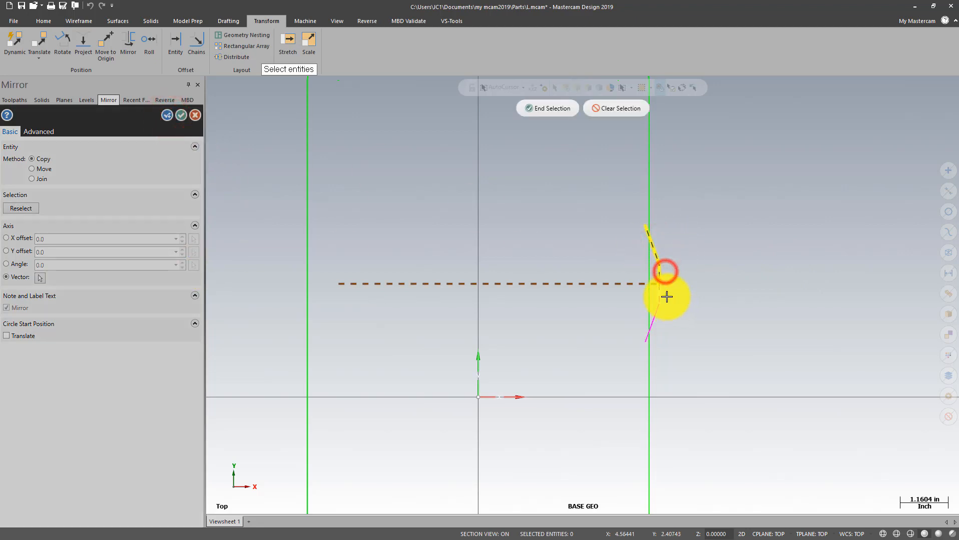
left_click(662, 295)
left_click(664, 308)
left_click(550, 108)
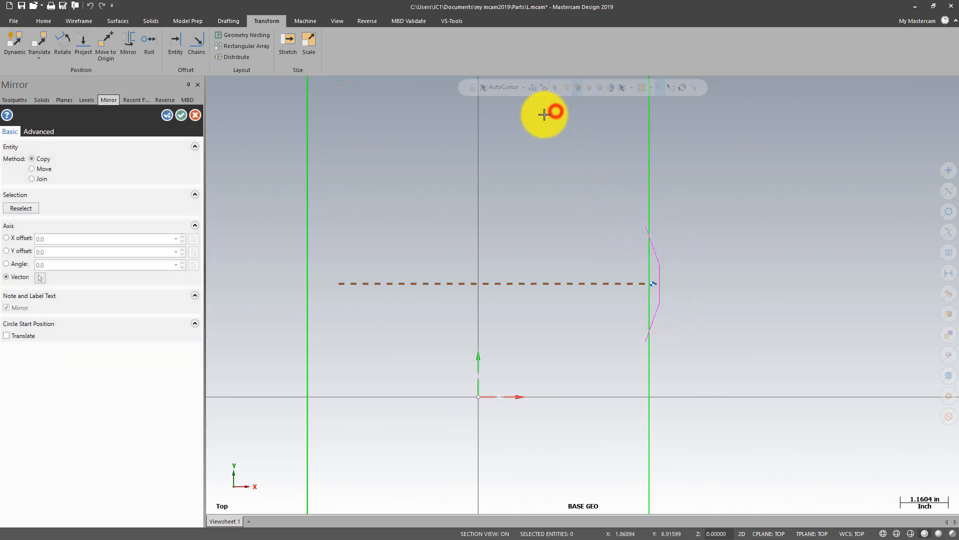
left_click(6, 251)
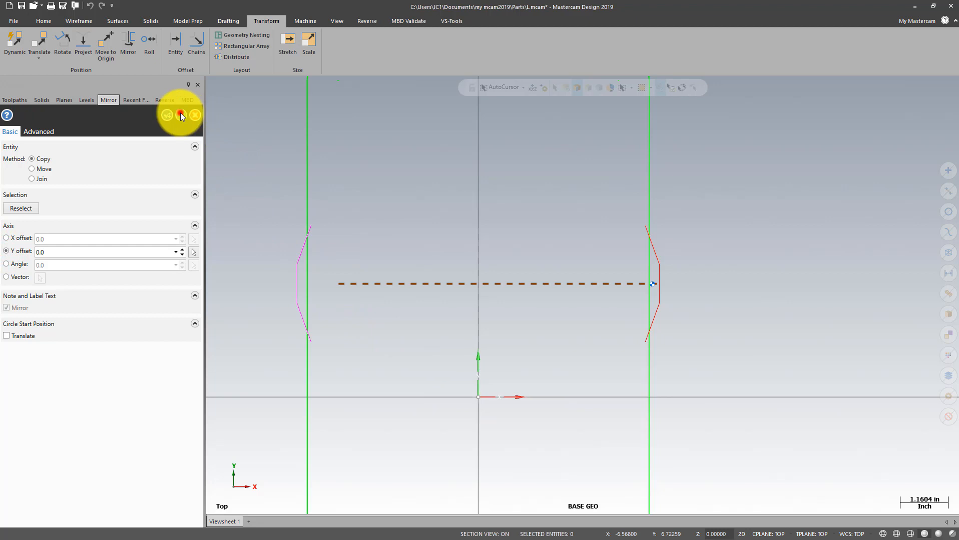
left_click(181, 115)
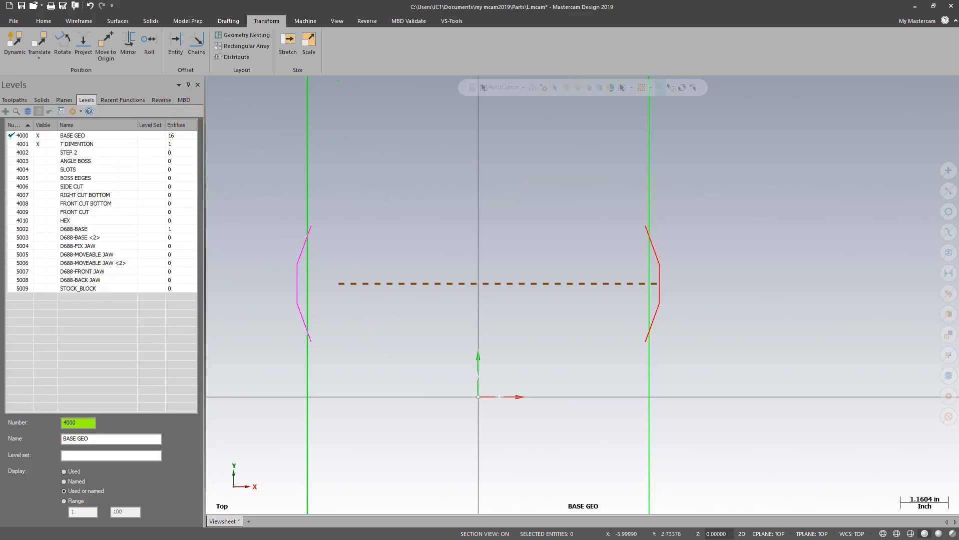
Divide with Trim at the base's left side, removing the angled lines' overhanging ends and the edge segment between them.
scroll(580, 220, "up", 1)
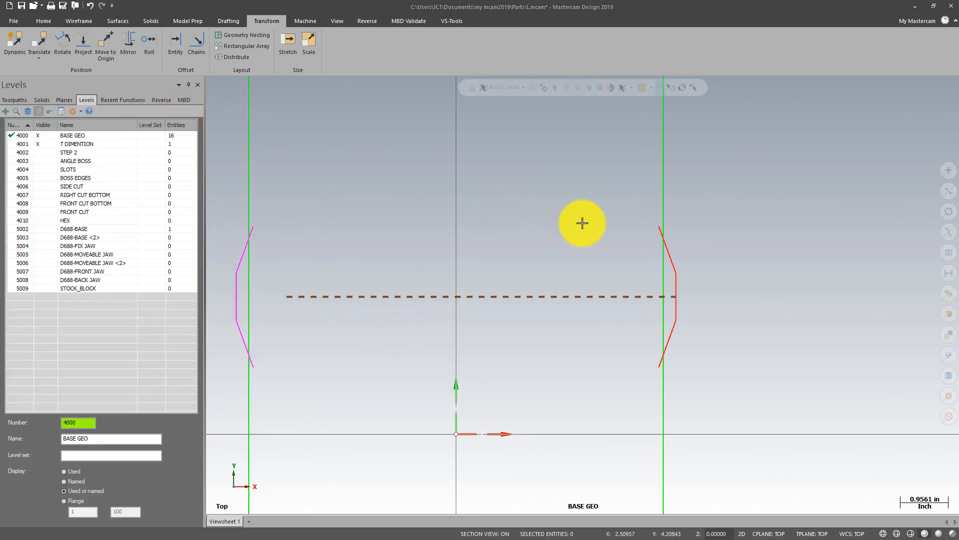
left_click(282, 60)
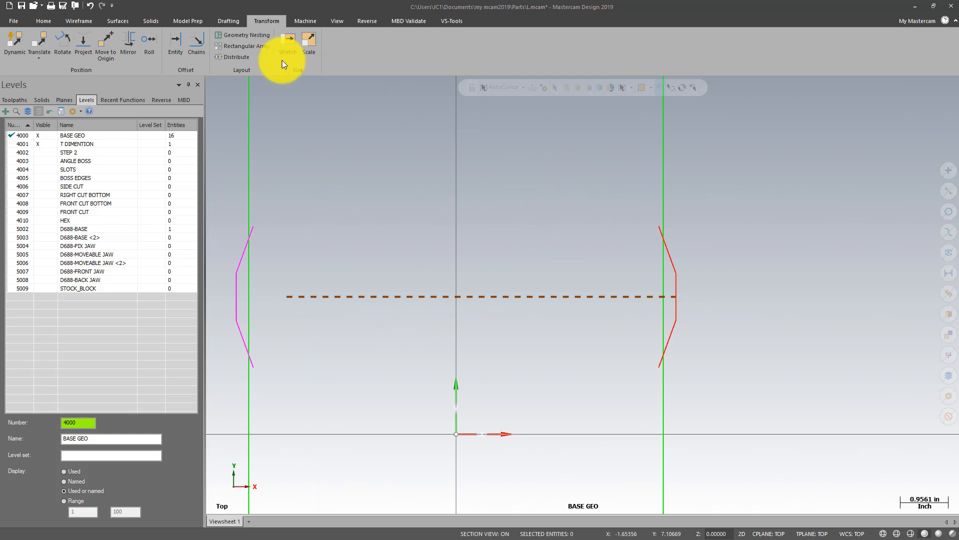
left_click(75, 21)
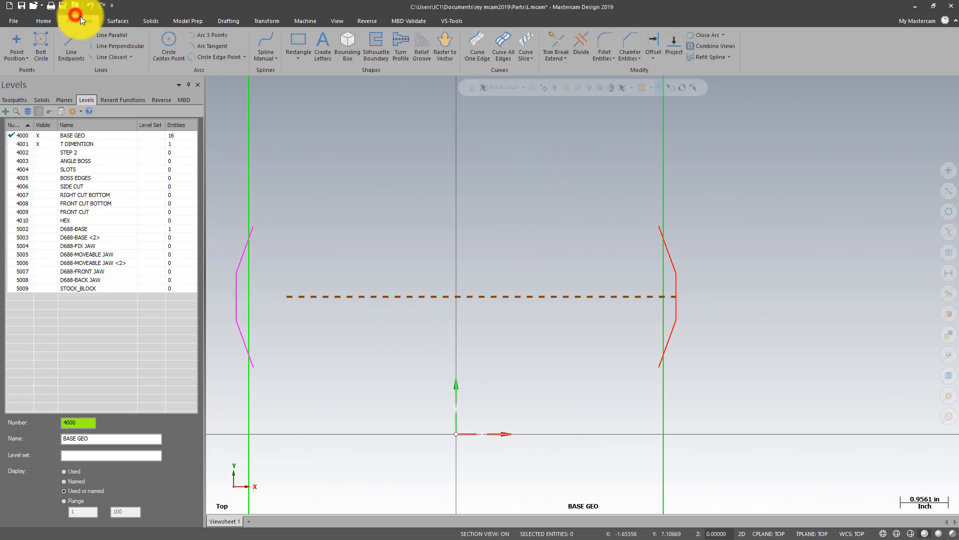
left_click(582, 37)
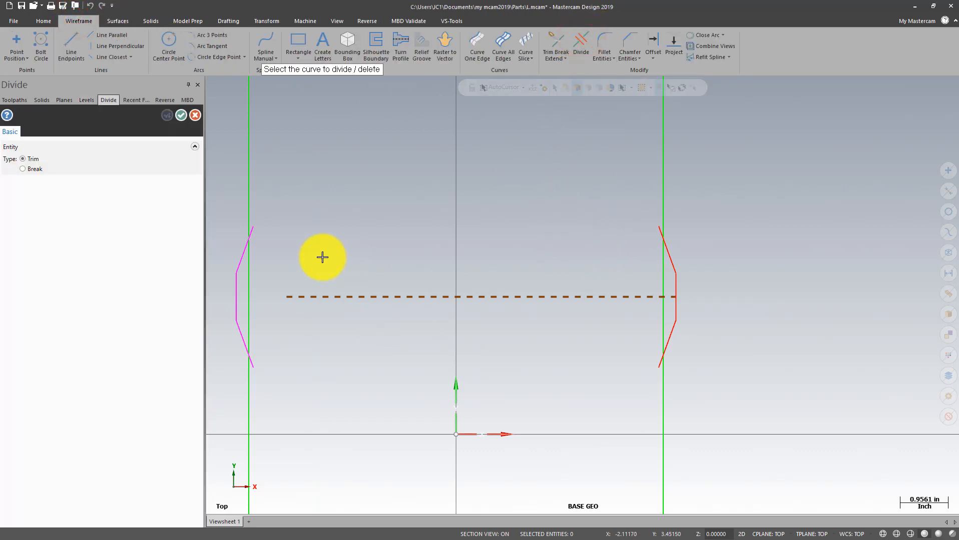
scroll(273, 237, "up", 2)
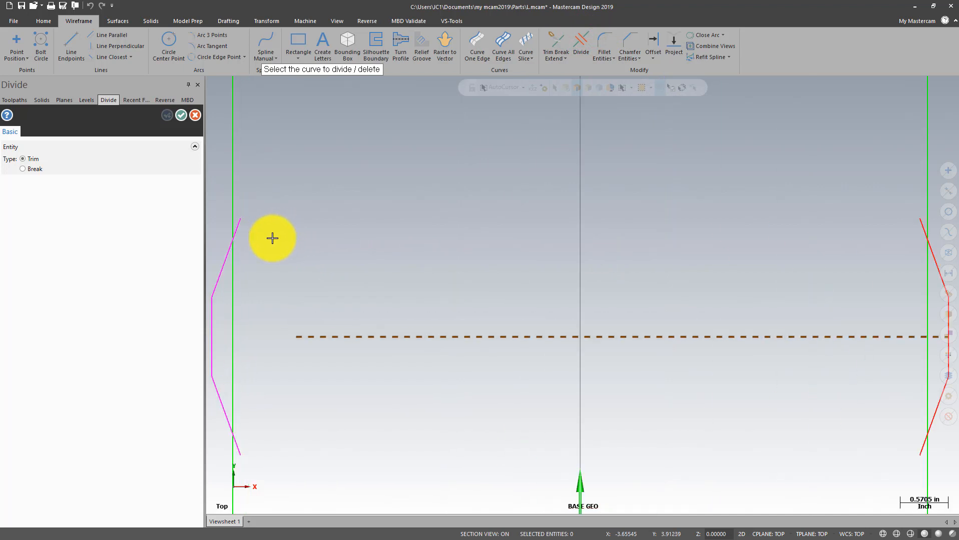
left_click(246, 222)
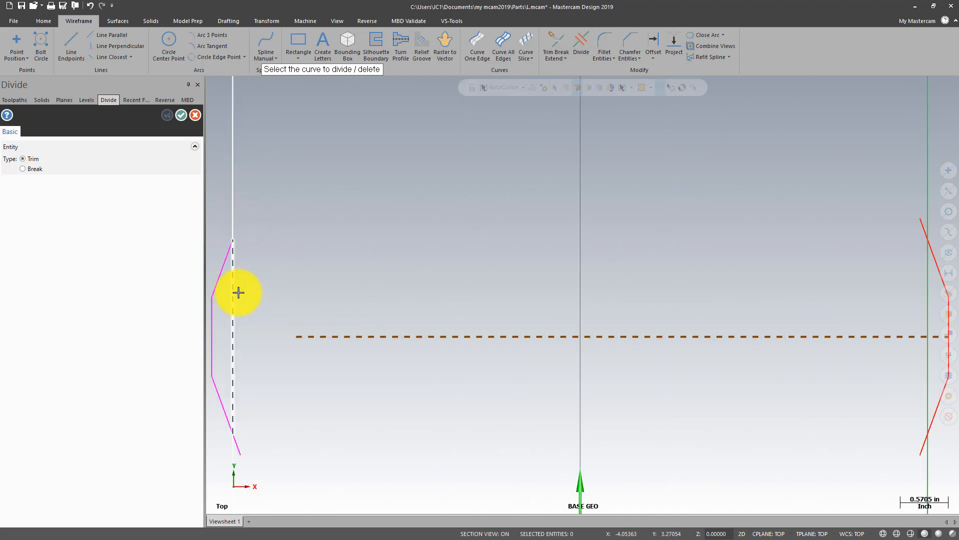
left_click(240, 294)
scroll(376, 200, "down", 2)
scroll(346, 315, "up", 1)
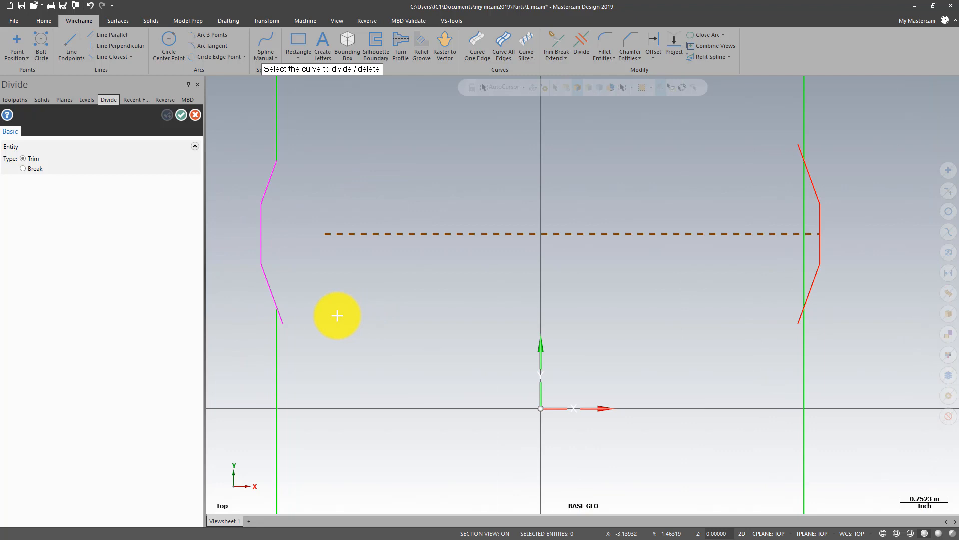
left_click(286, 320)
scroll(310, 311, "down", 1)
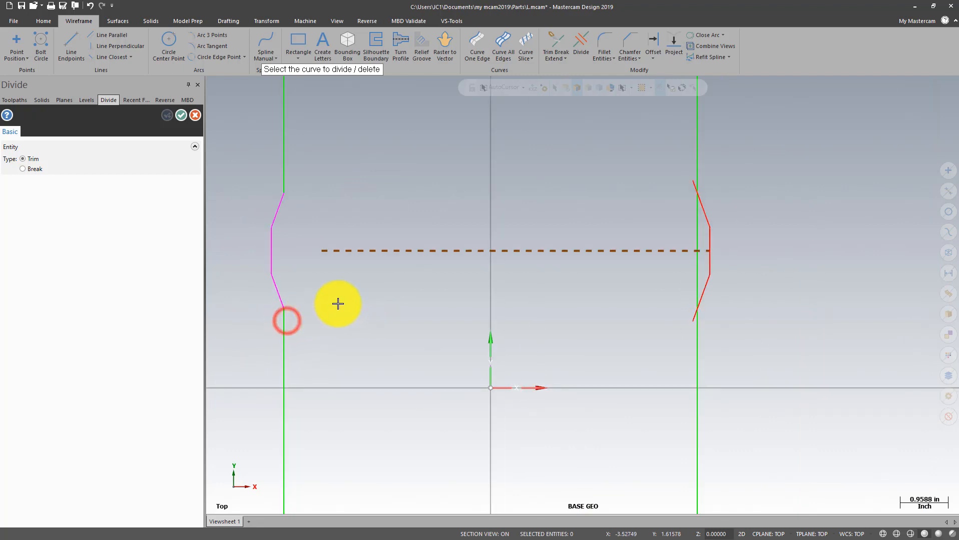
Trim the right side's overhanging angled line ends and the base edge segment between them.
left_click(686, 323)
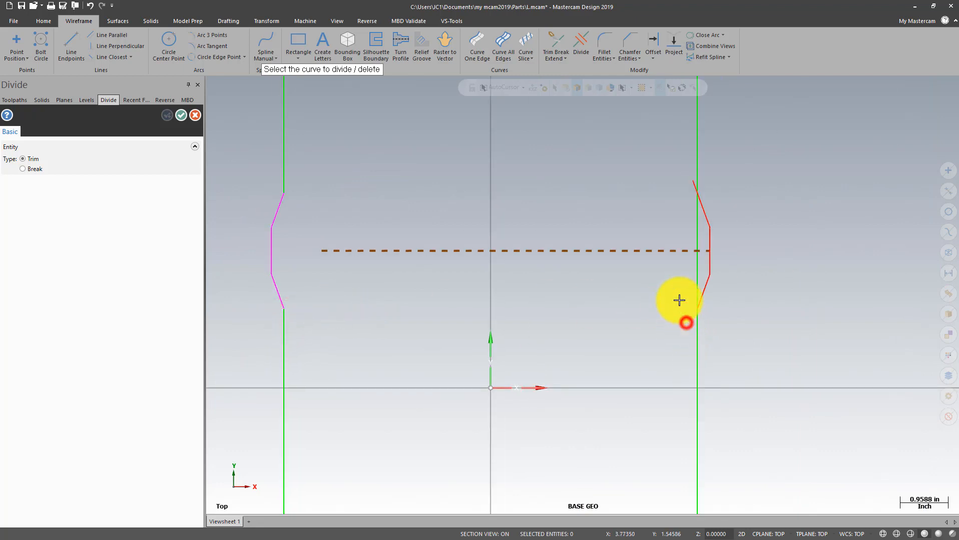
left_click(695, 274)
left_click(691, 228)
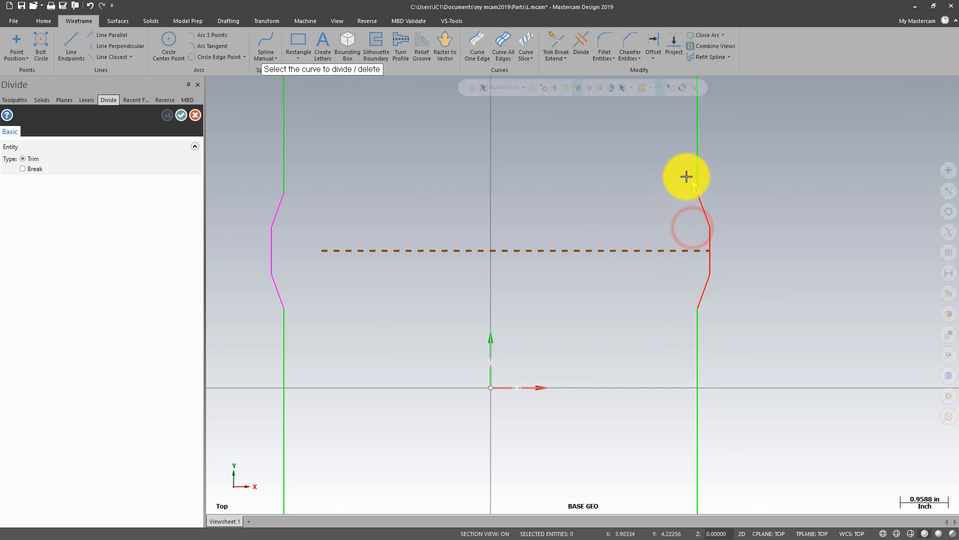
scroll(683, 179, "down", 3)
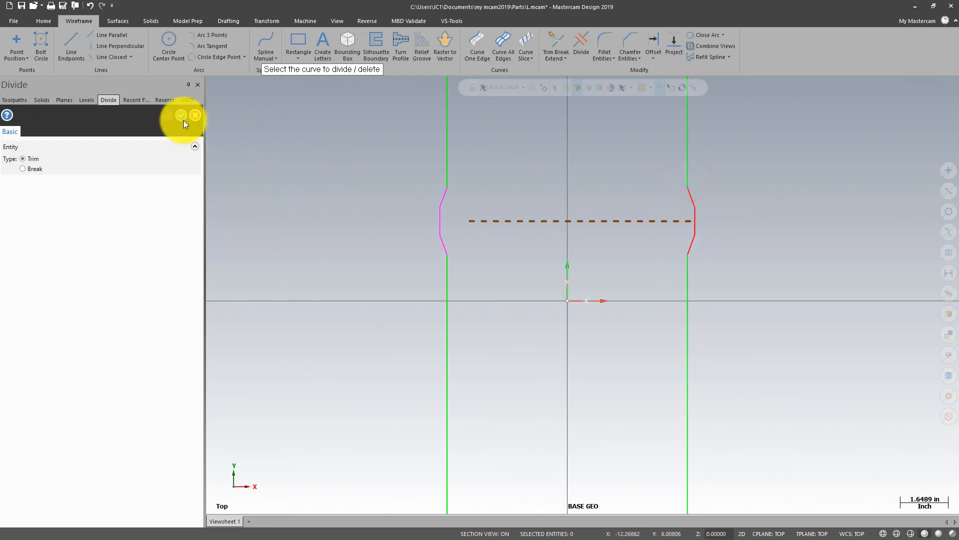
left_click(181, 116)
Clear the transform result colors from the mirrored side-profile lines.
scroll(403, 280, "down", 1)
right_click(331, 173)
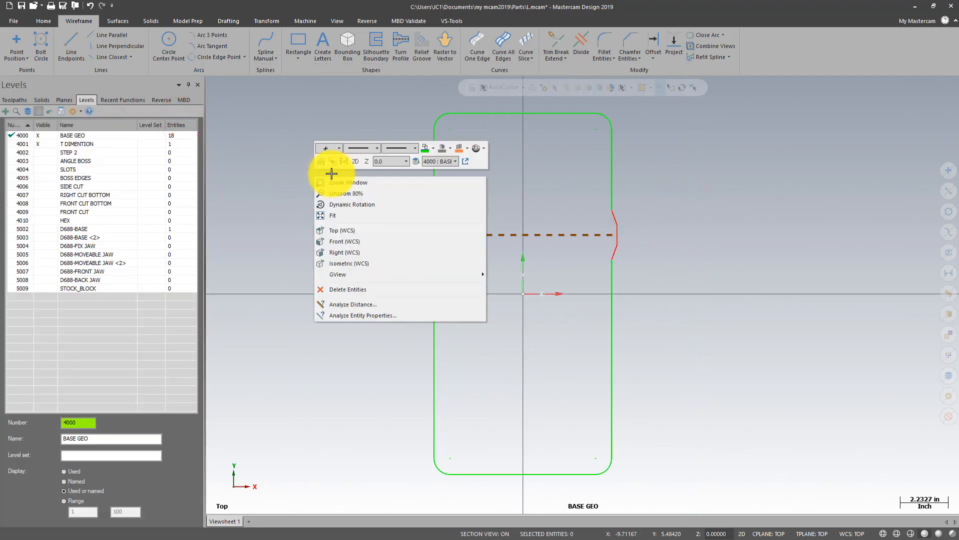
left_click(344, 163)
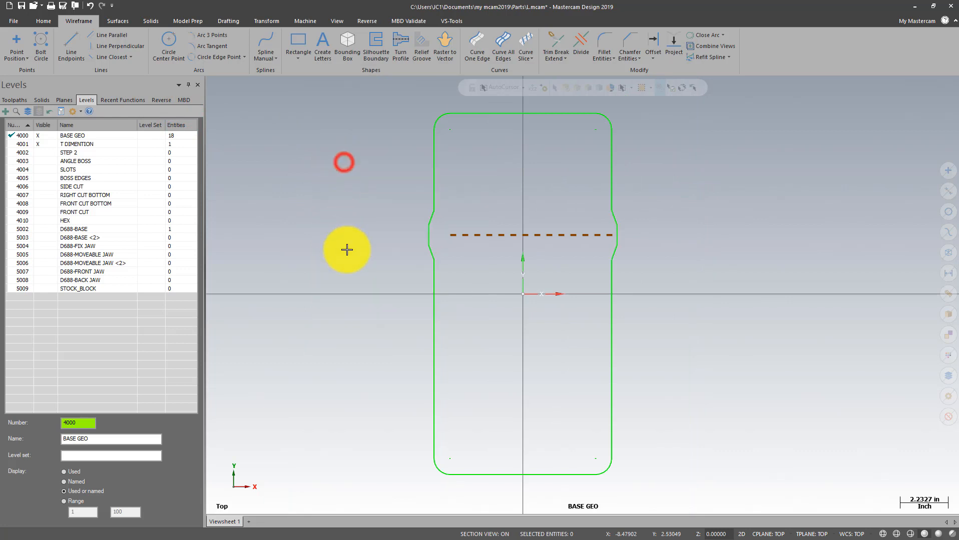
Make level 5002 D688-BASE visible and inspect the base solid against the wireframe in a tilted 3D view.
left_click(45, 99)
middle_click_drag(374, 248, 306, 188)
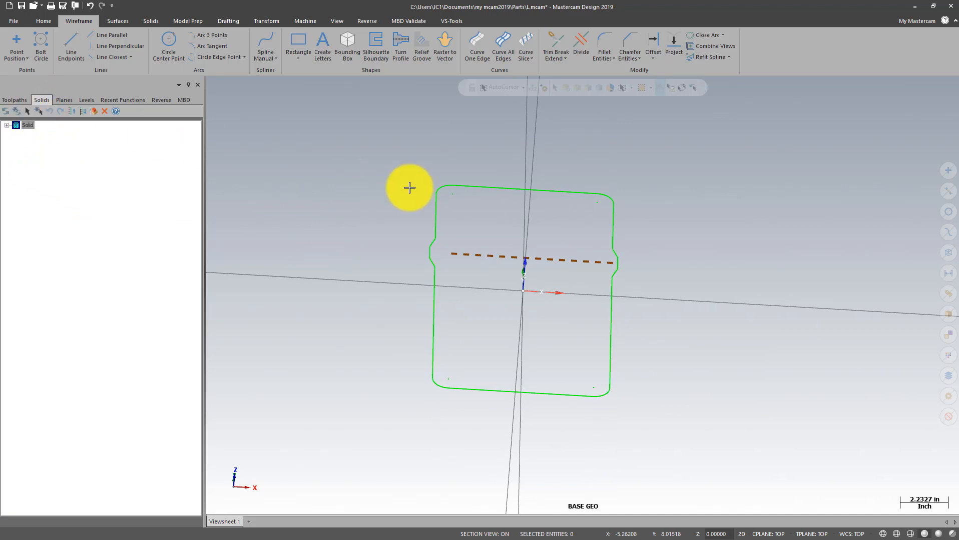
left_click(82, 101)
left_click(48, 229)
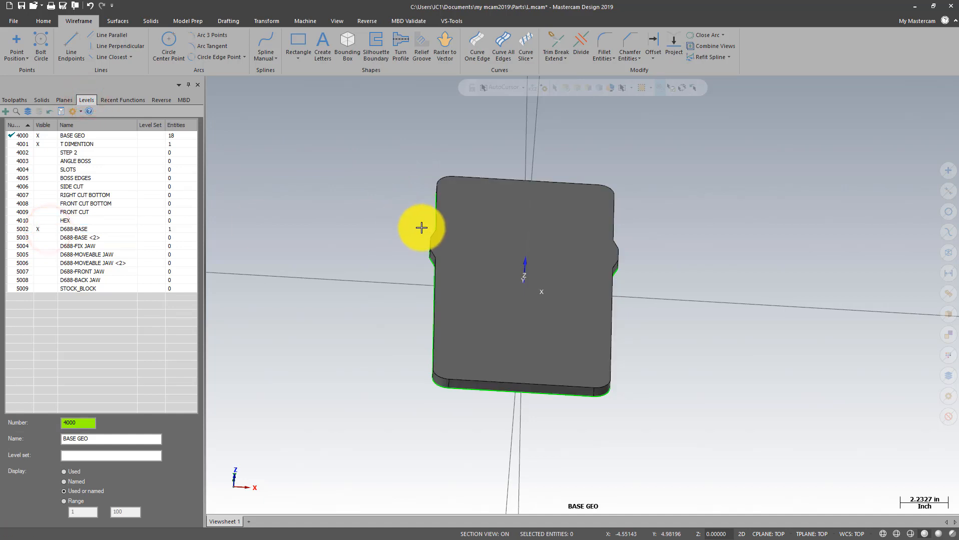
mouse_move(421, 228)
middle_mouse_down()
mouse_move(377, 223)
mouse_move(370, 207)
mouse_move(430, 217)
mouse_move(396, 217)
mouse_move(488, 278)
middle_mouse_up()
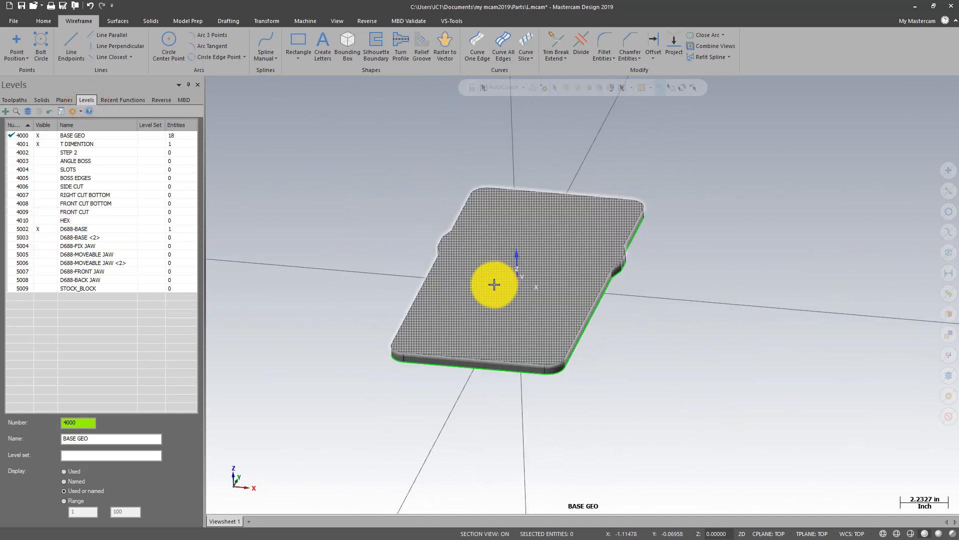
Change the base solid's color to number 110 through its entity analysis properties.
left_click(495, 286)
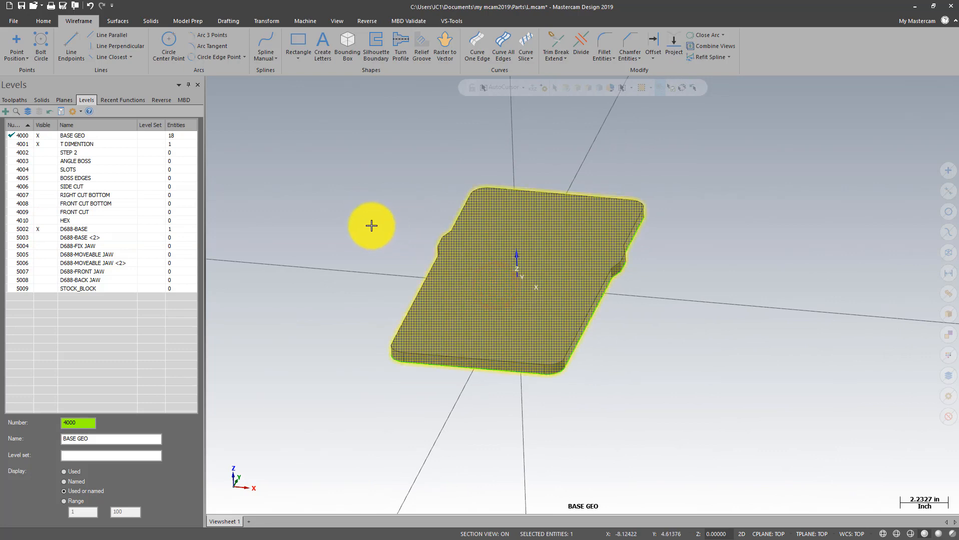
key("F4")
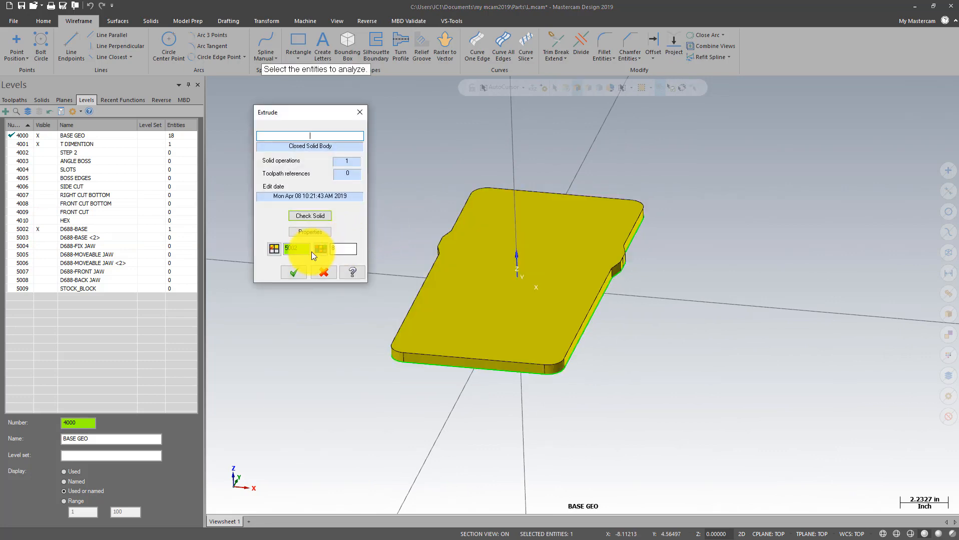
left_click(320, 251)
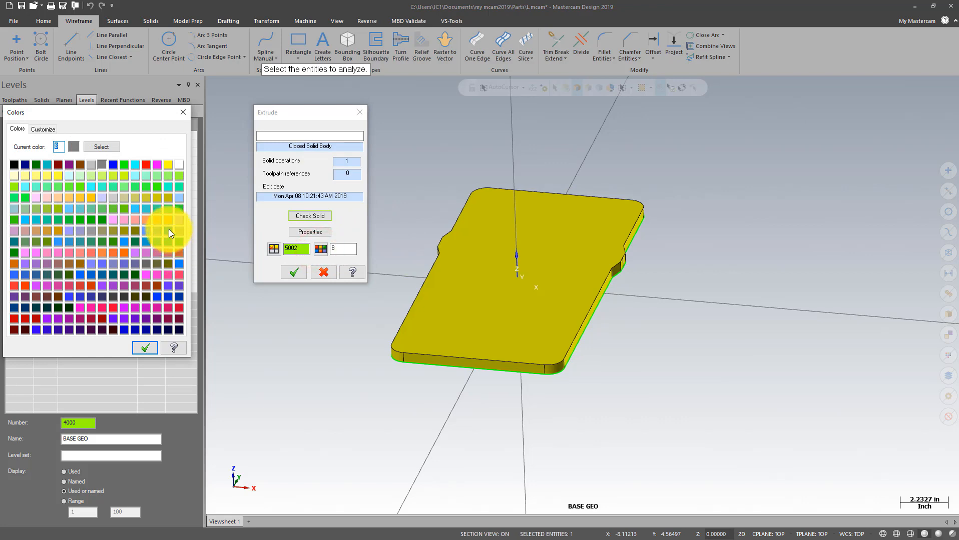
left_click(169, 229)
left_click(144, 349)
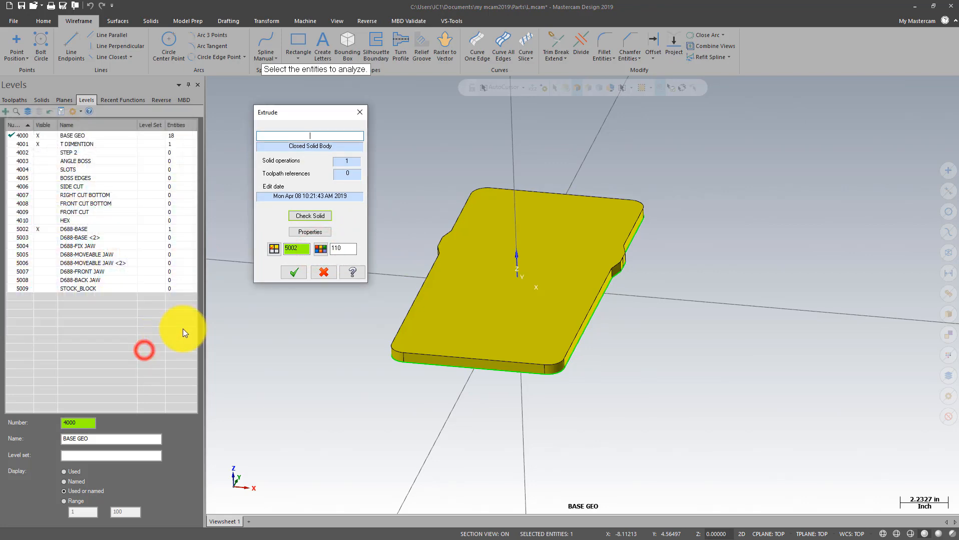
left_click(294, 272)
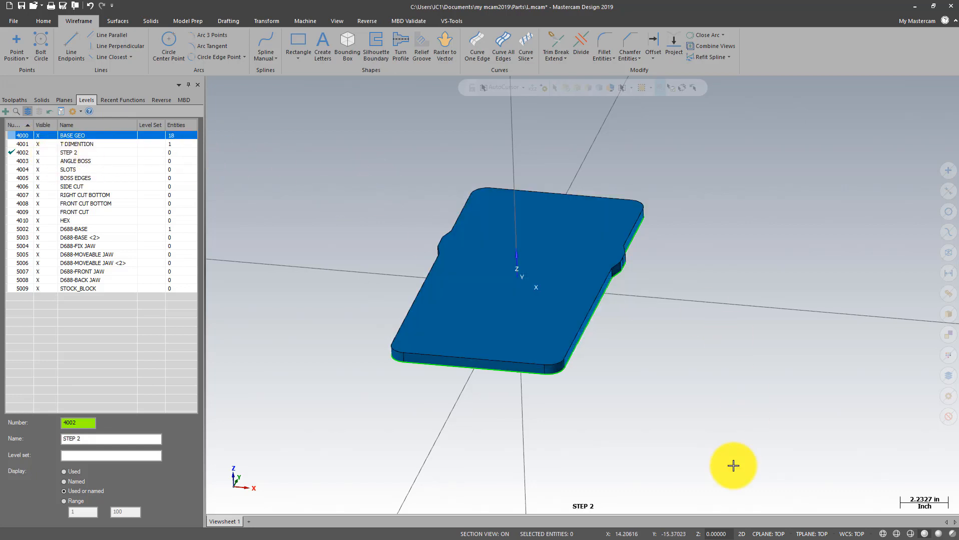
Set the construction Z depth to 0.5 by picking the Z coordinate of a point on the base solid's top edge.
left_click(716, 536)
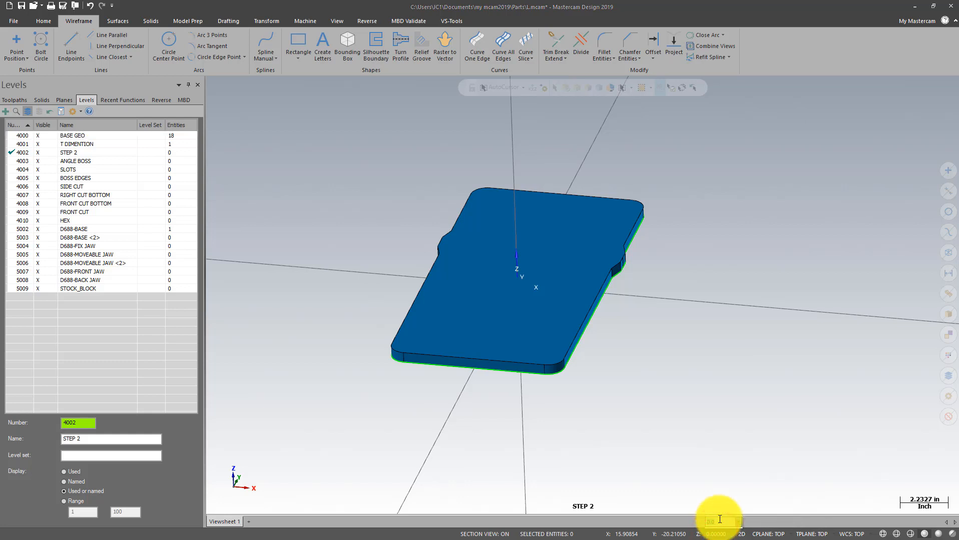
right_click(720, 521)
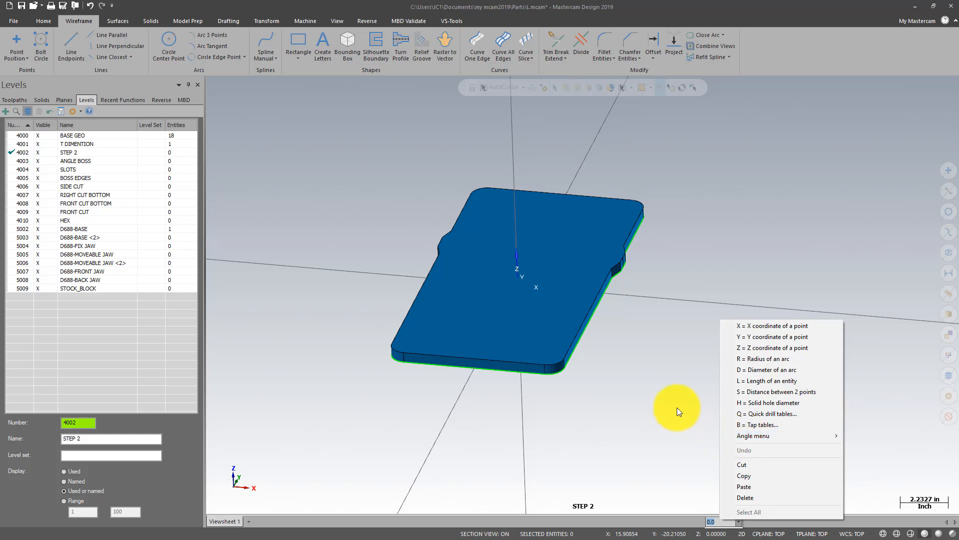
left_click(763, 349)
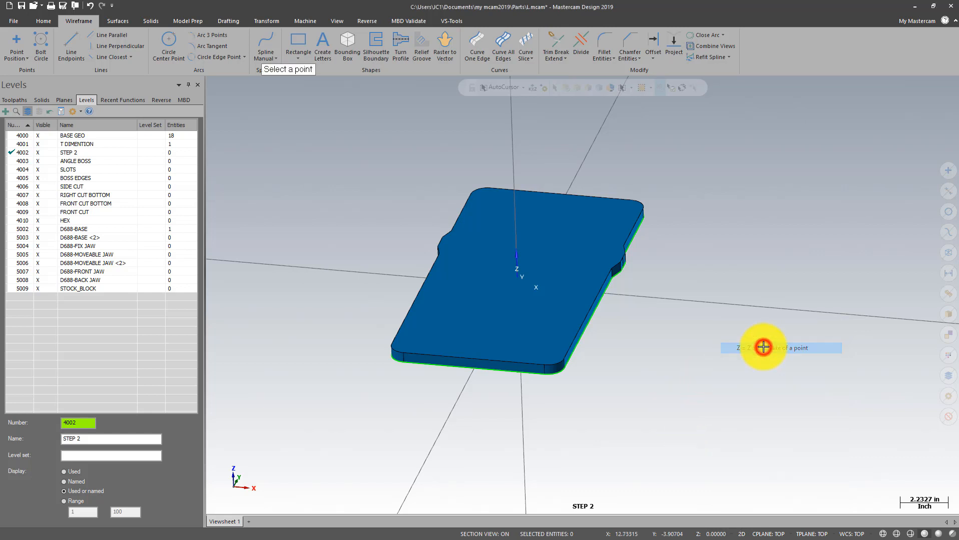
scroll(547, 417, "up", 2)
scroll(547, 418, "up", 2)
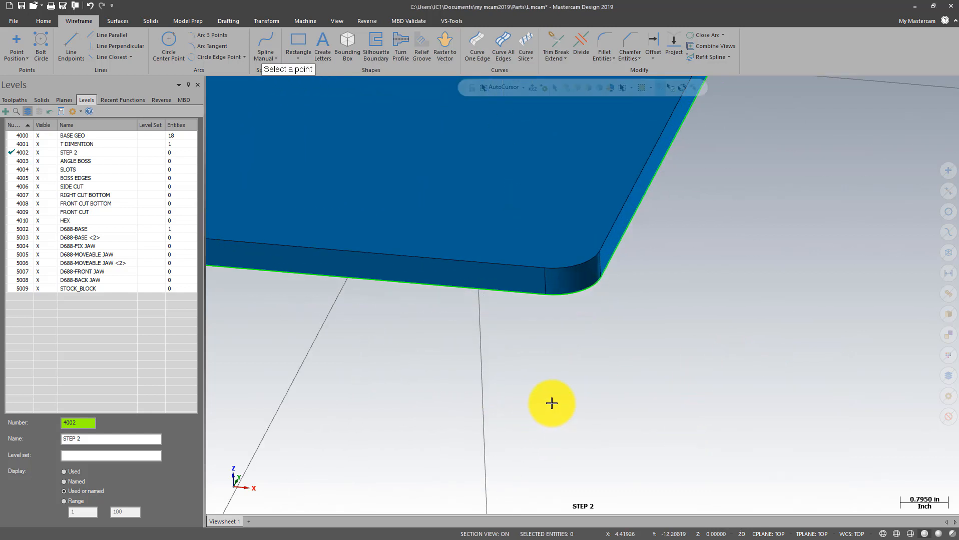
left_click(545, 270)
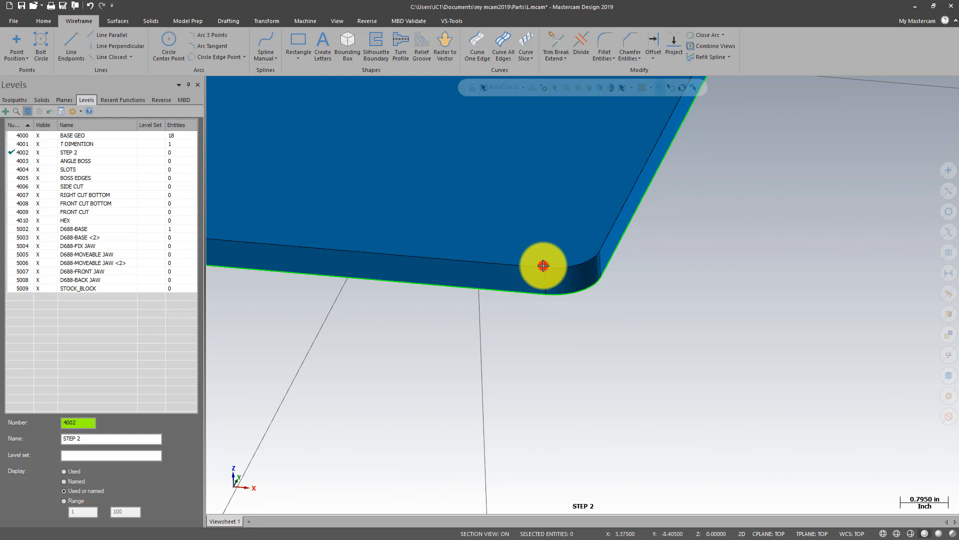
scroll(696, 321, "down", 2)
scroll(809, 331, "down", 4)
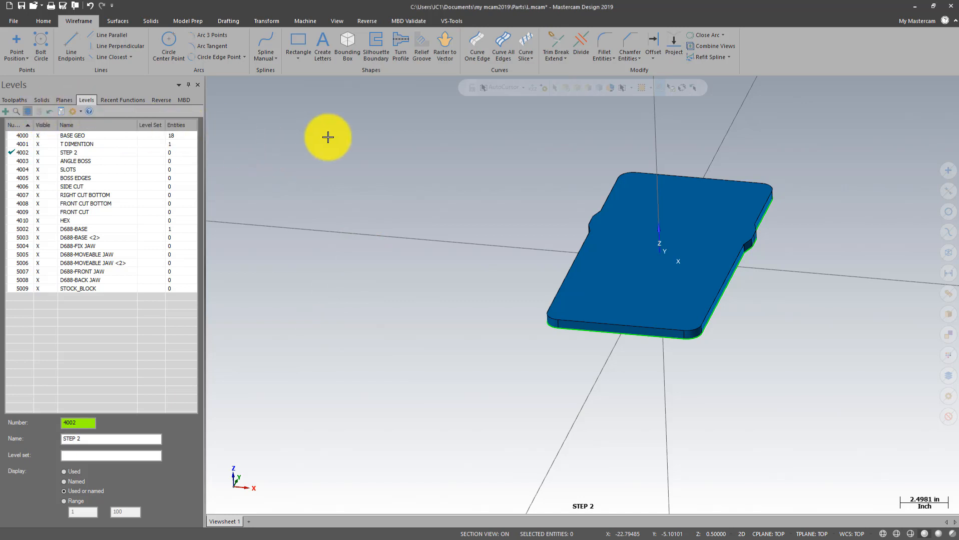
Switch to the Top (WCS) view and leave only levels 4000 BASE GEO and 4002 STEP 2 visible.
right_click(328, 137)
left_click(353, 192)
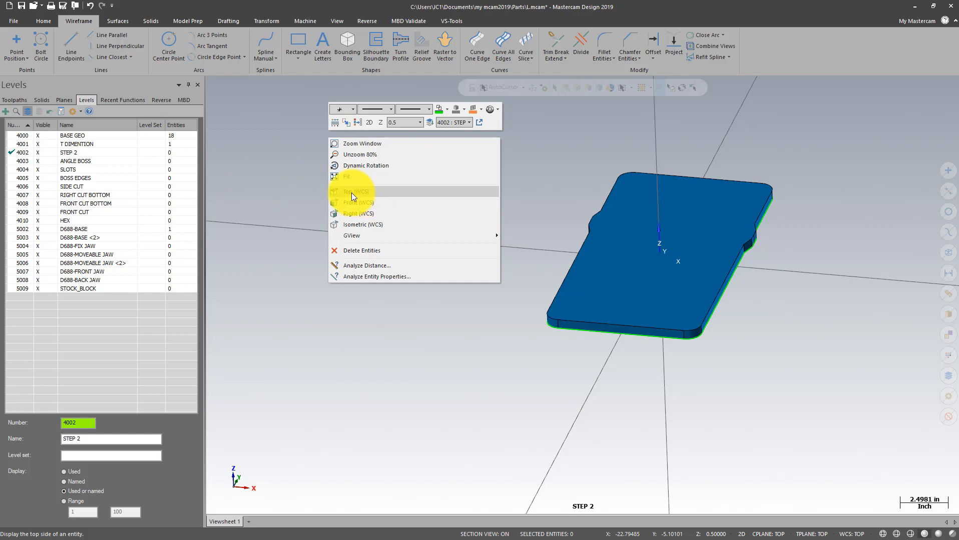
left_click(352, 192)
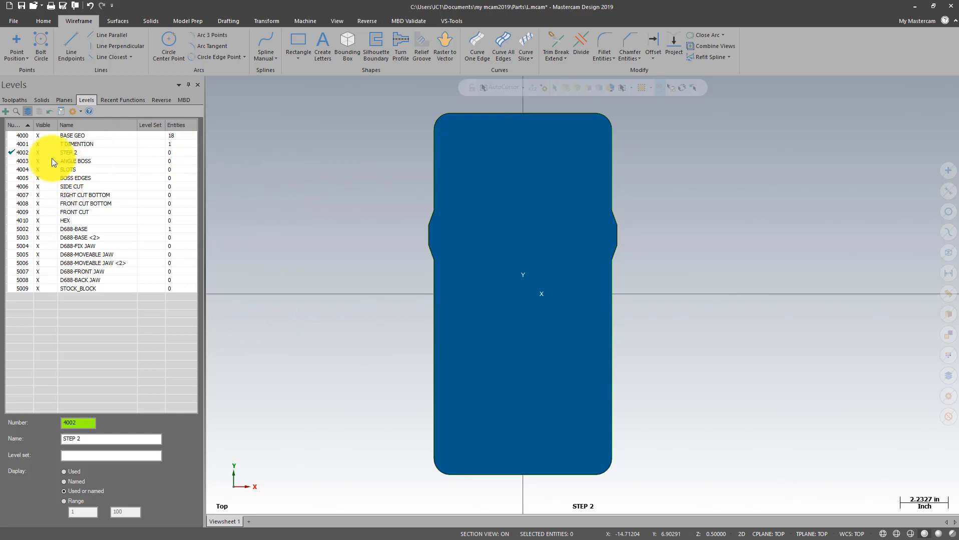
left_click(26, 111)
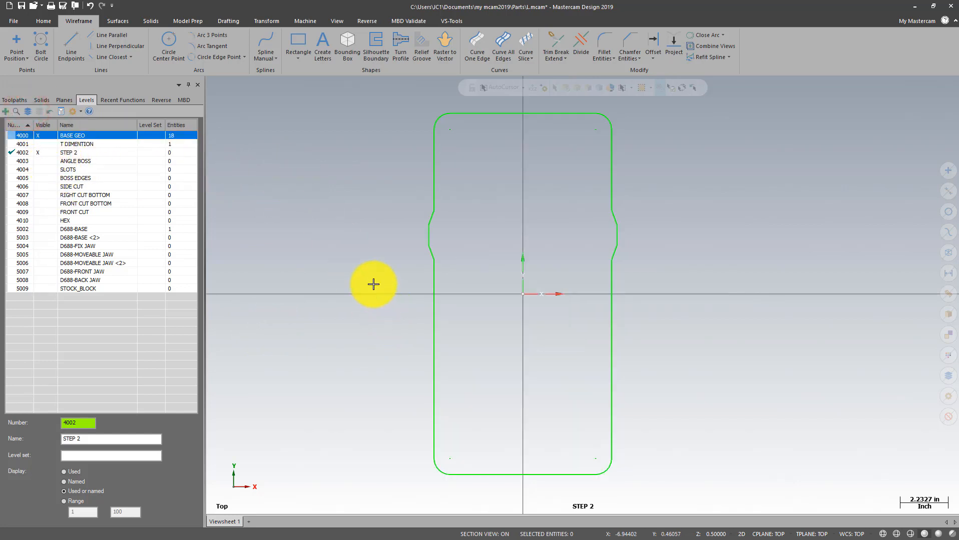
scroll(686, 227, "down", 1)
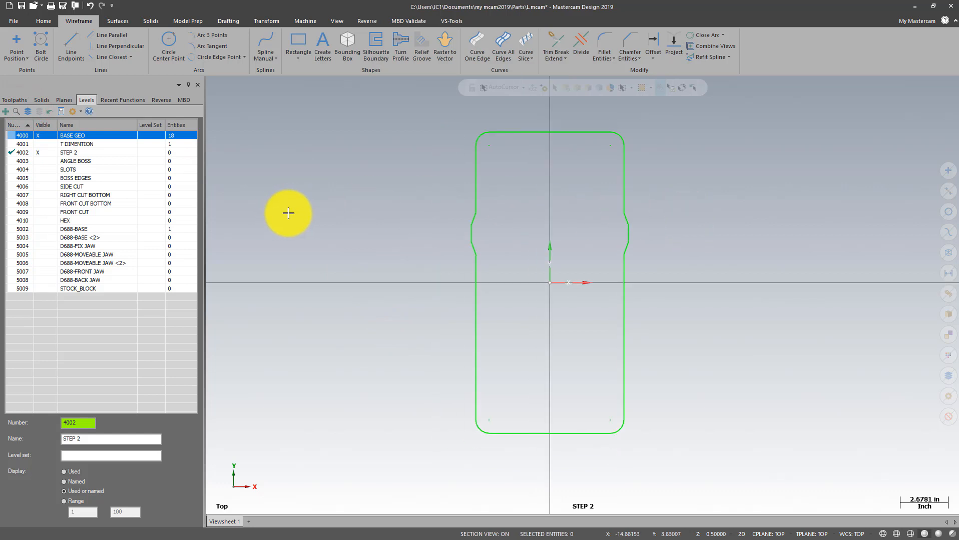
Set the active wireframe color to blue for new geometry on level 4002 STEP 2.
right_click(748, 154)
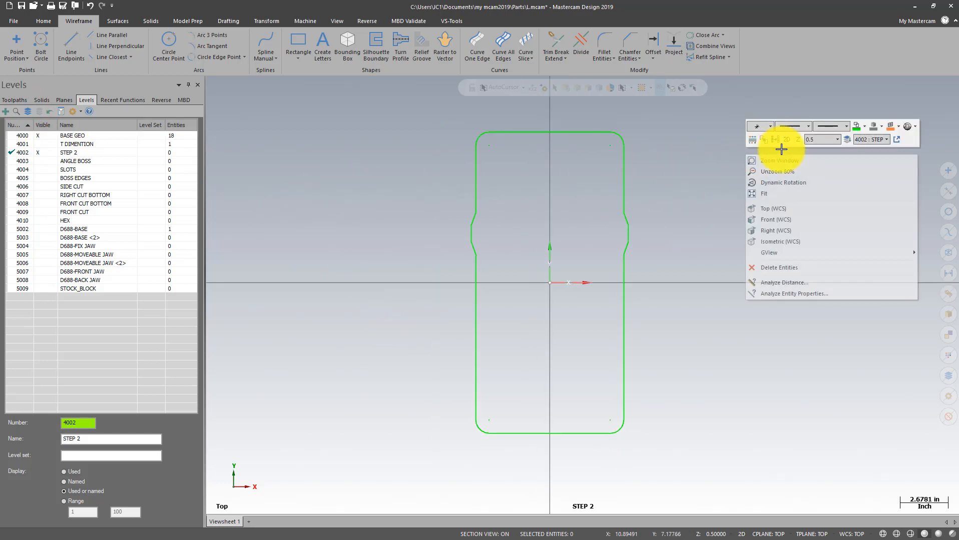
left_click(867, 129)
left_click(920, 148)
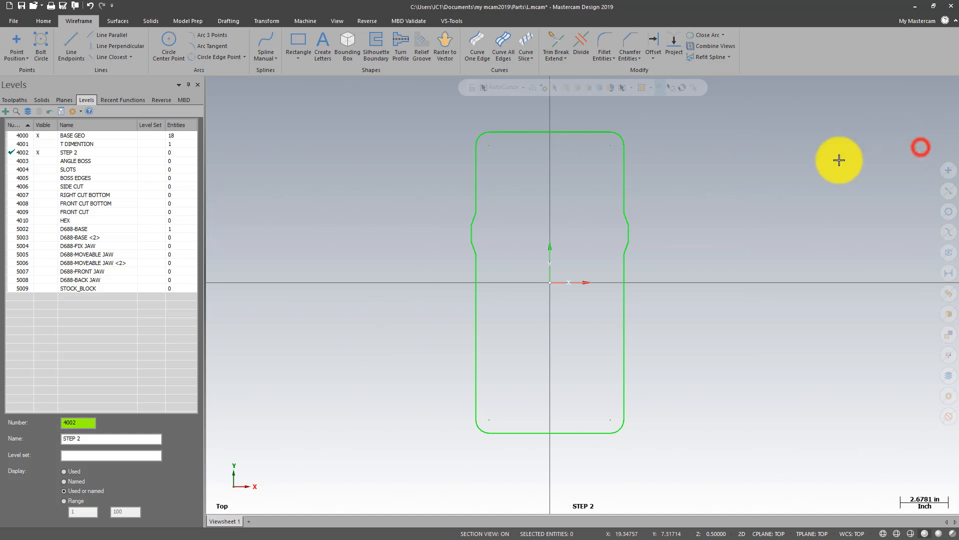
left_click(745, 168)
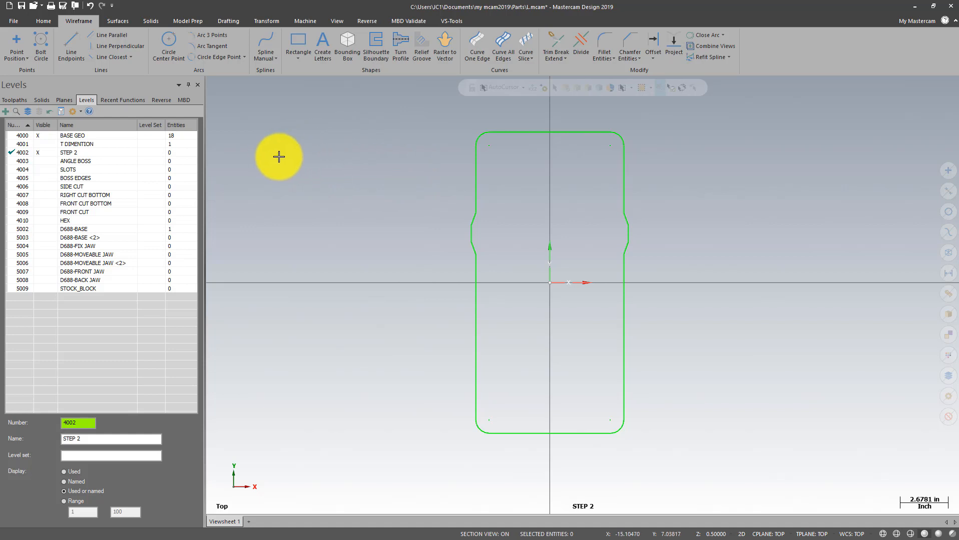
Place a rectangular shape anchored by its bottom-center at the midpoint of the base outline's lower edge, about 6.75 wide and 16.81 high.
left_click(298, 59)
left_click(326, 81)
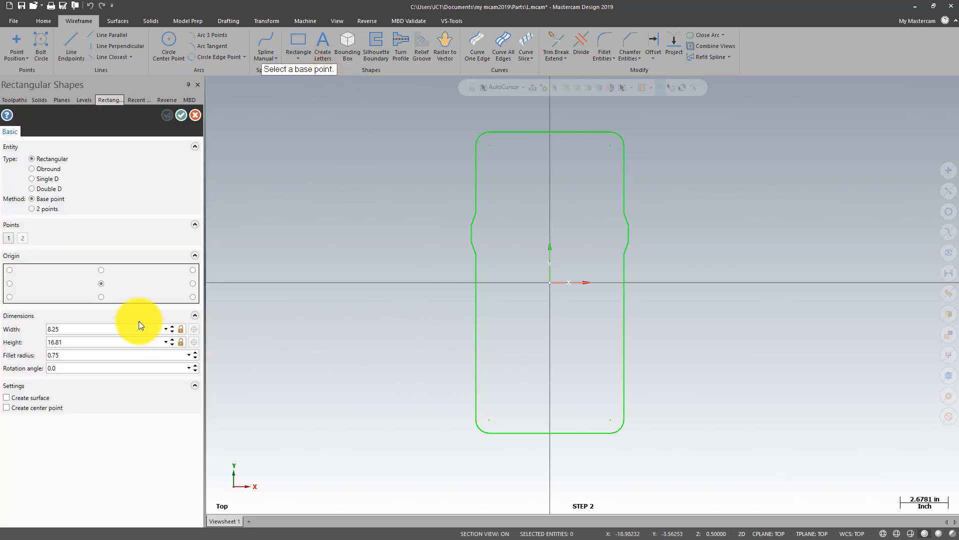
left_click(103, 297)
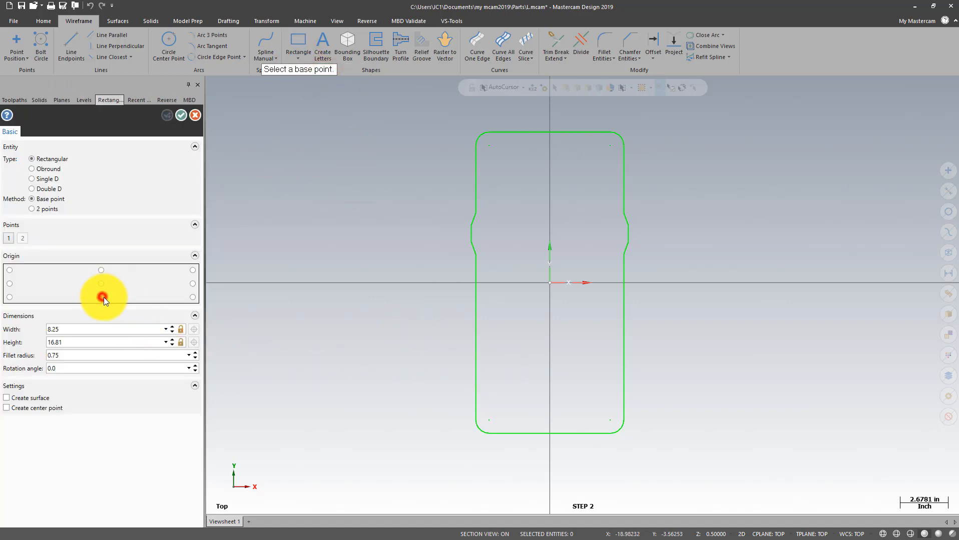
left_click(548, 436)
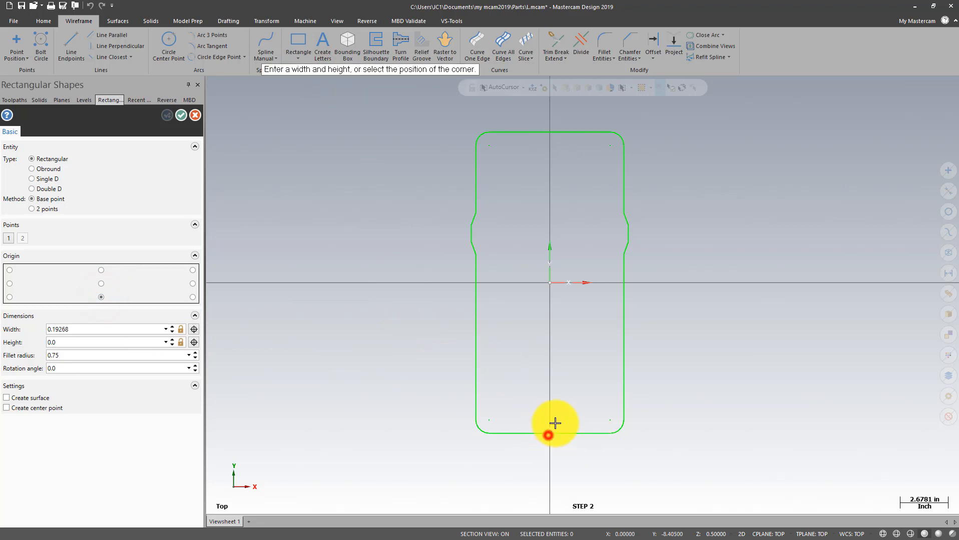
left_click(607, 132)
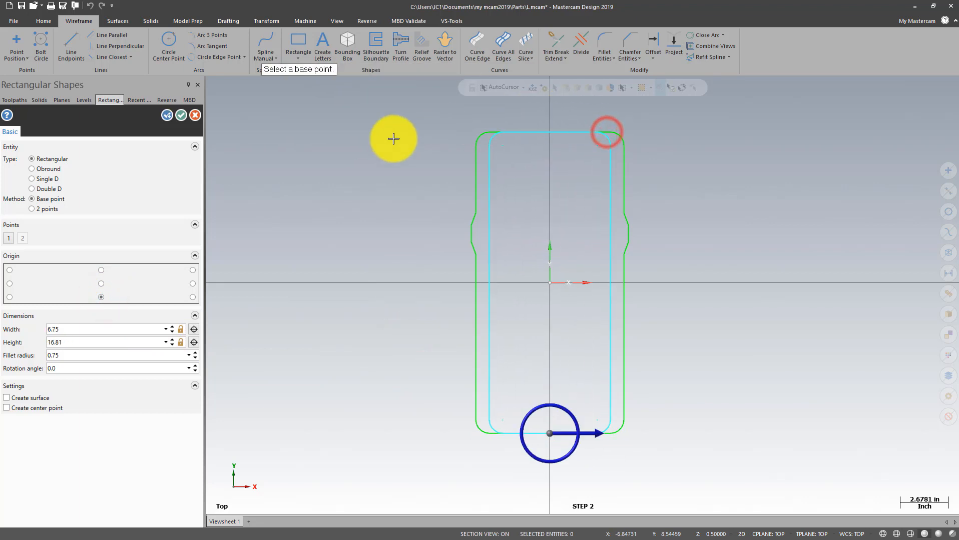
Set the rectangle's width to 6 and its height to 16.810-1.168.
left_click(71, 329)
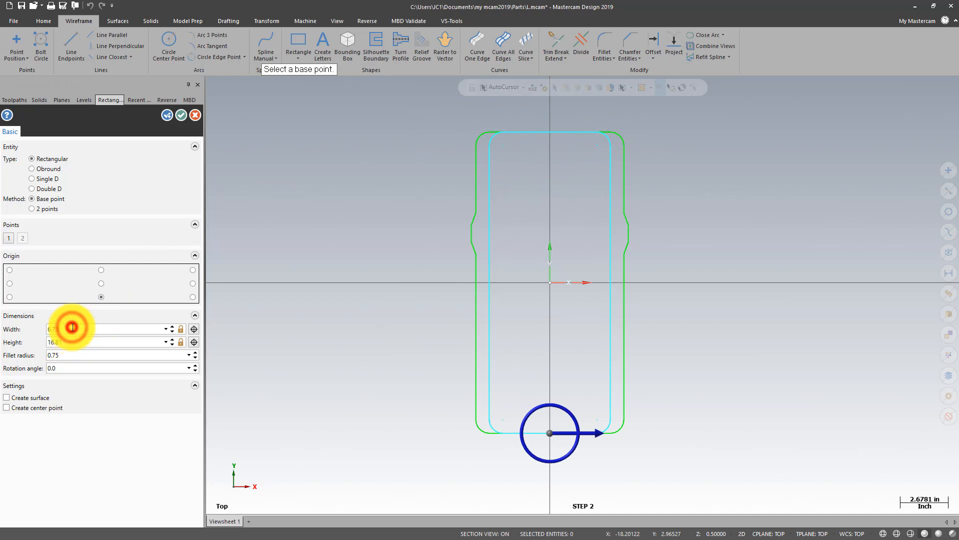
type("6")
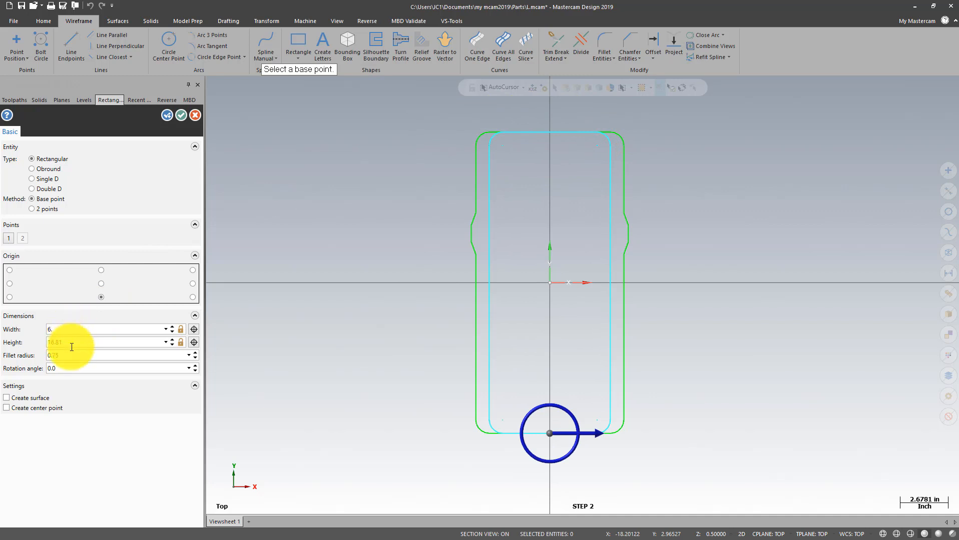
left_click(68, 342)
key("BackSpace")
key("BackSpace")
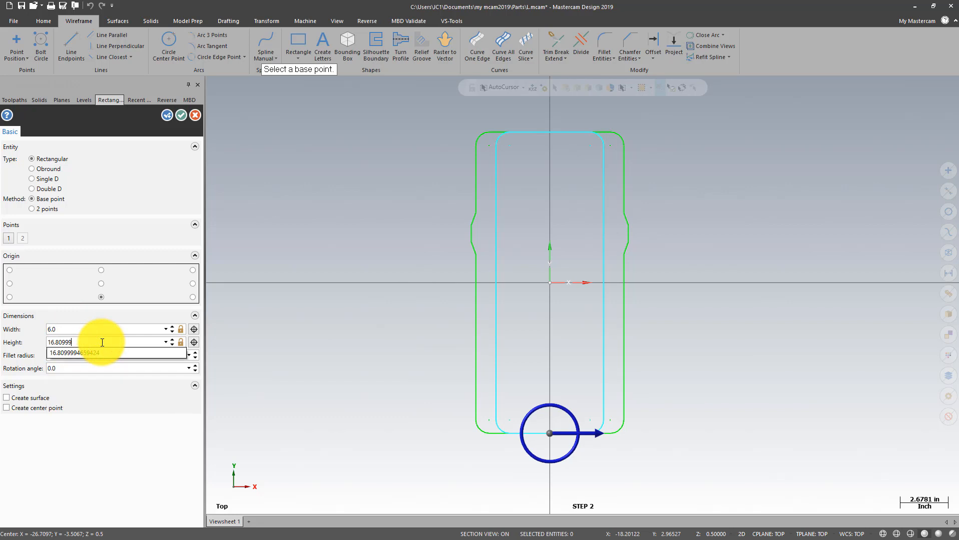
key("BackSpace")
key("BackSpace")
key("BackSpace")
key("BackSpace")
type("10")
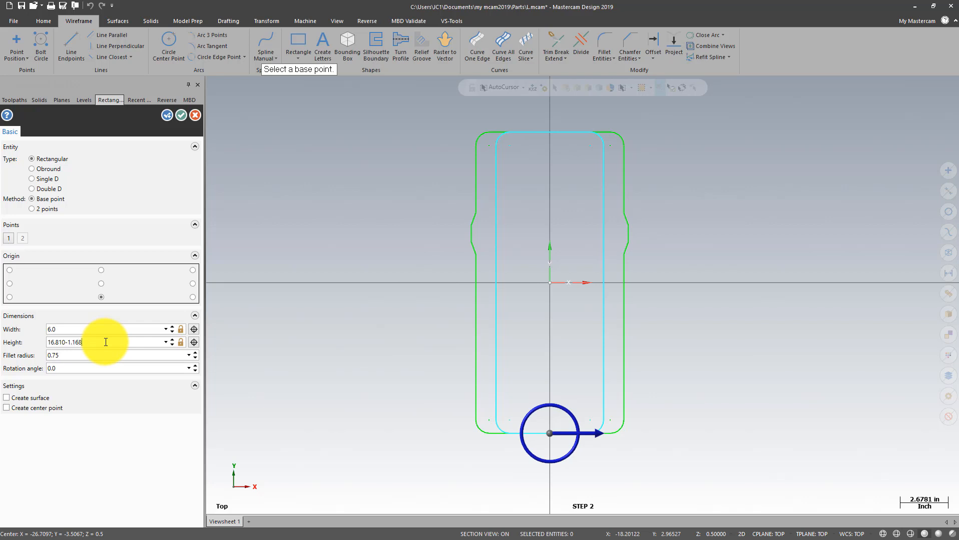
type("-1.168")
key("Return")
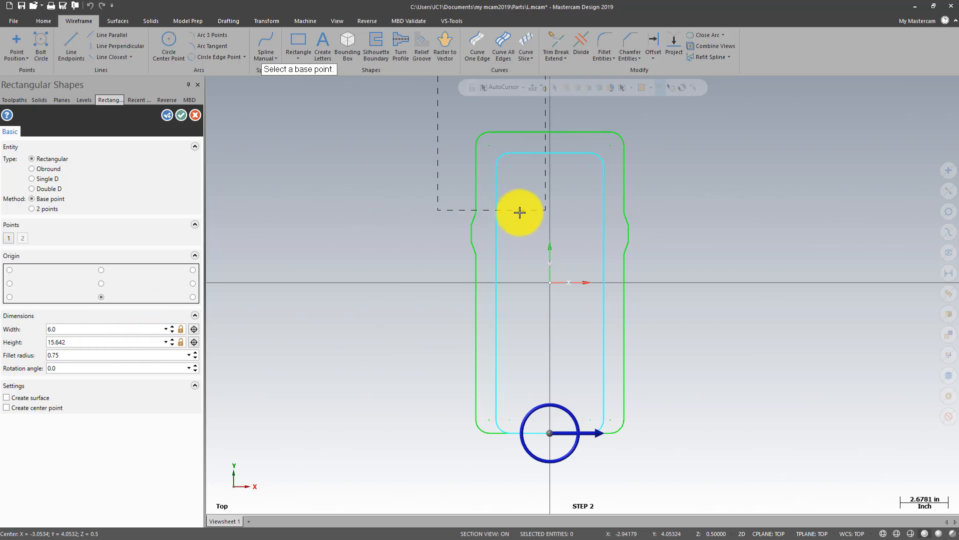
Set the rectangle's fillet radius to 0 and create the square-cornered rectangle.
left_click(62, 356)
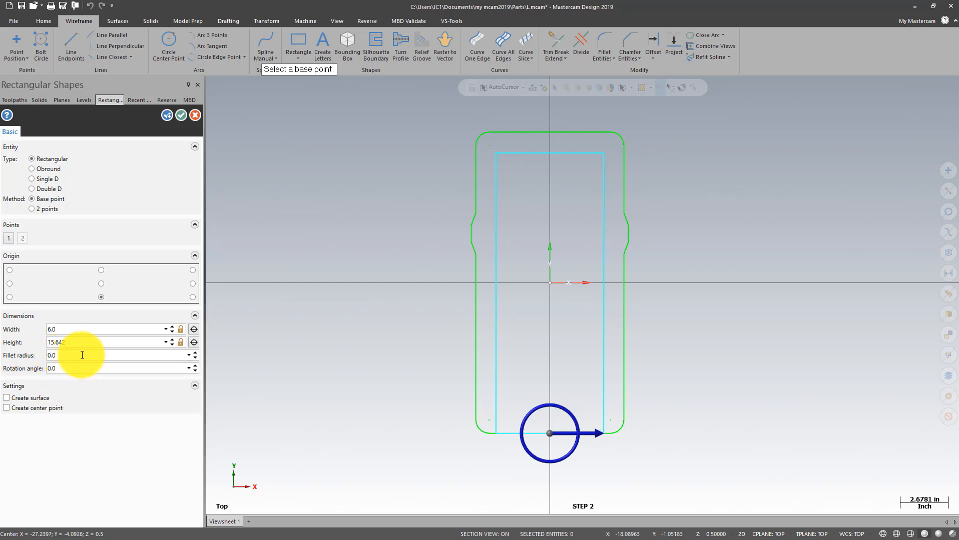
left_click(72, 368)
scroll(390, 161, "down", 2)
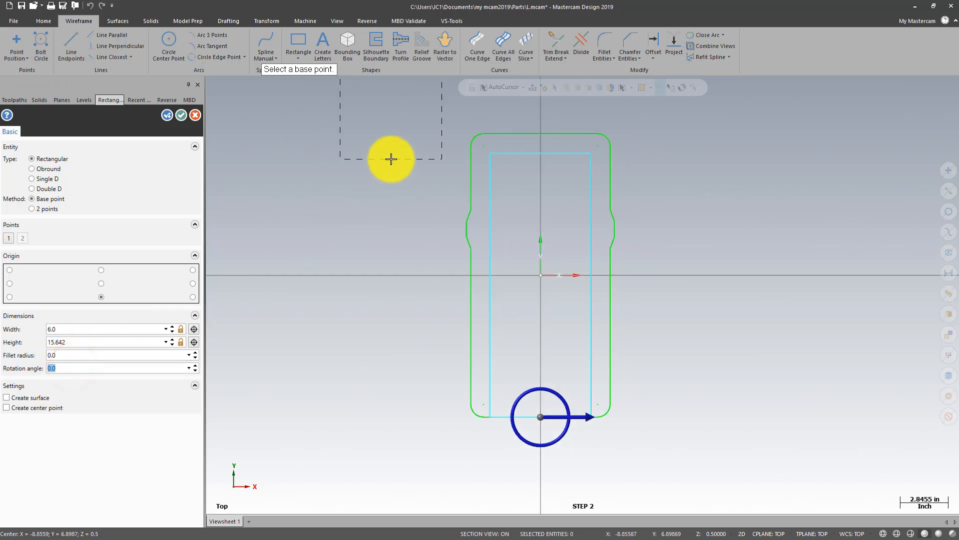
left_click(181, 115)
Make level 5002 D688-BASE visible together with the STEP 2 rectangle in a tilted 3D view.
mouse_move(363, 293)
middle_mouse_down()
mouse_move(392, 318)
mouse_move(358, 261)
mouse_move(360, 284)
middle_mouse_up()
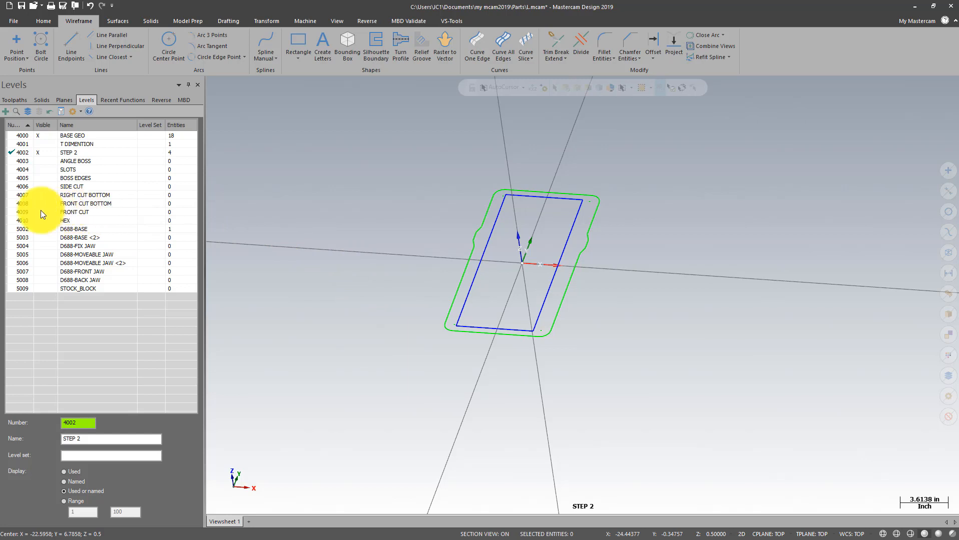
left_click(49, 229)
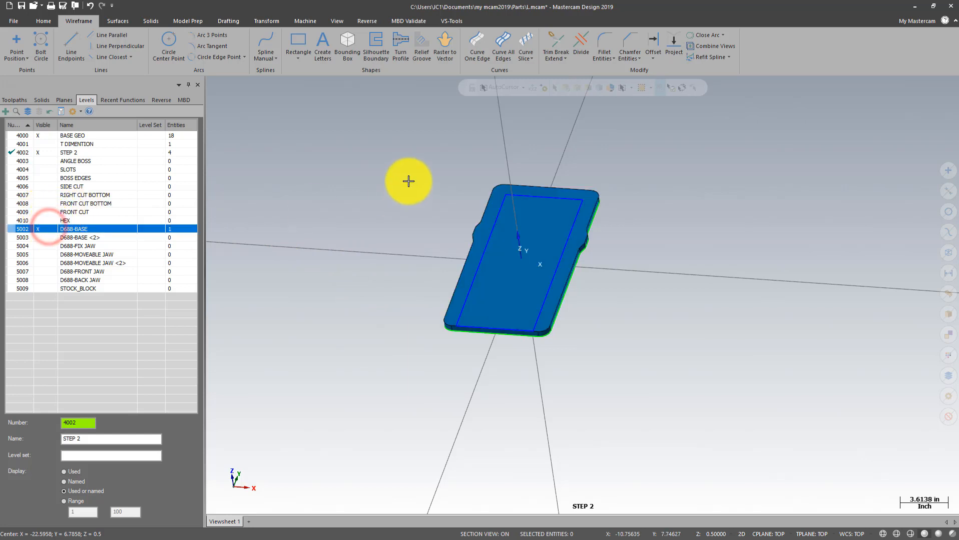
middle_click_drag(407, 182, 430, 272)
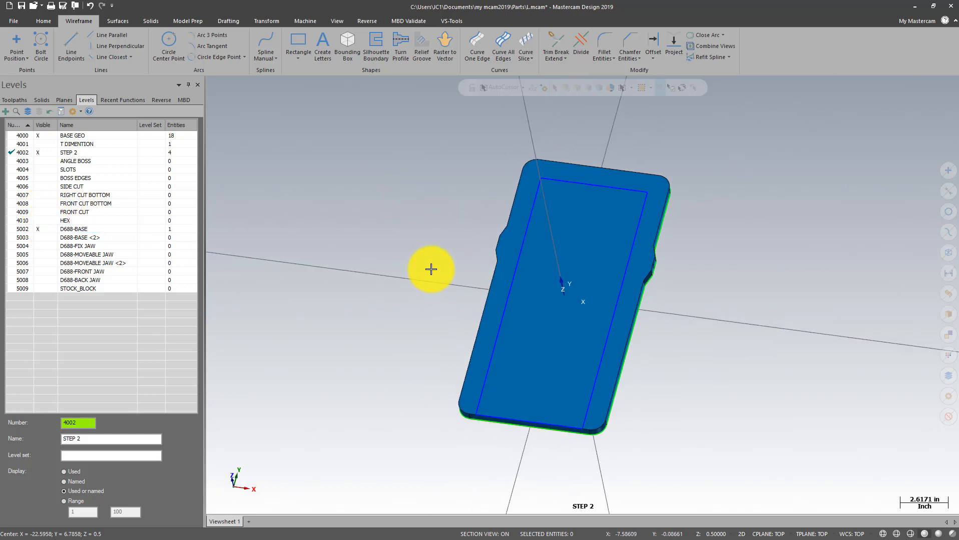
Extrude the STEP 2 rectangle upward as a new body with a distance of 3.0.
left_click(159, 25)
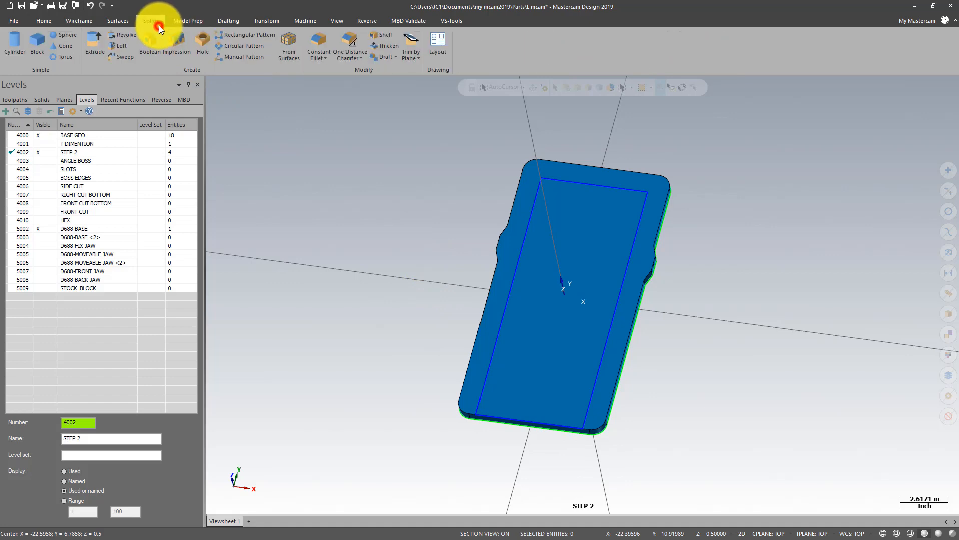
left_click(89, 44)
left_click(559, 184)
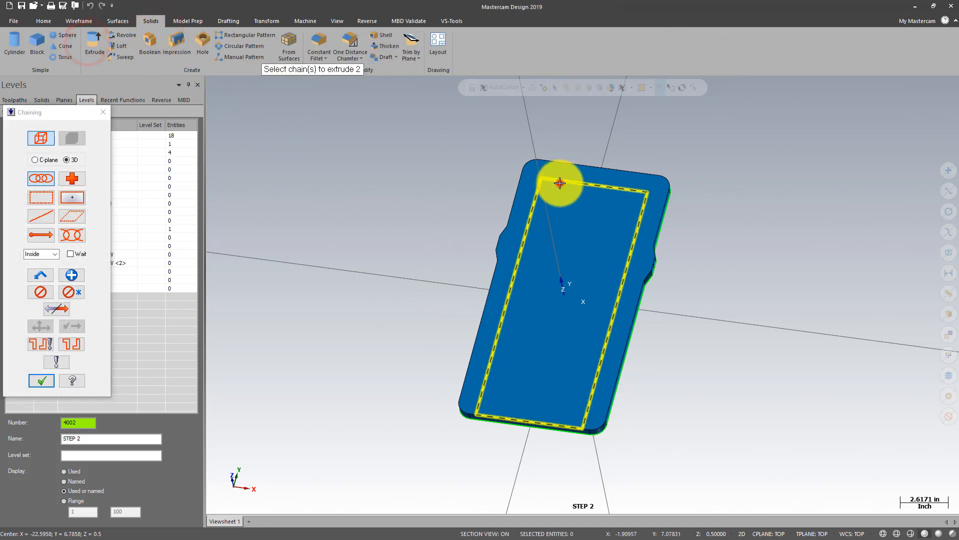
left_click(50, 382)
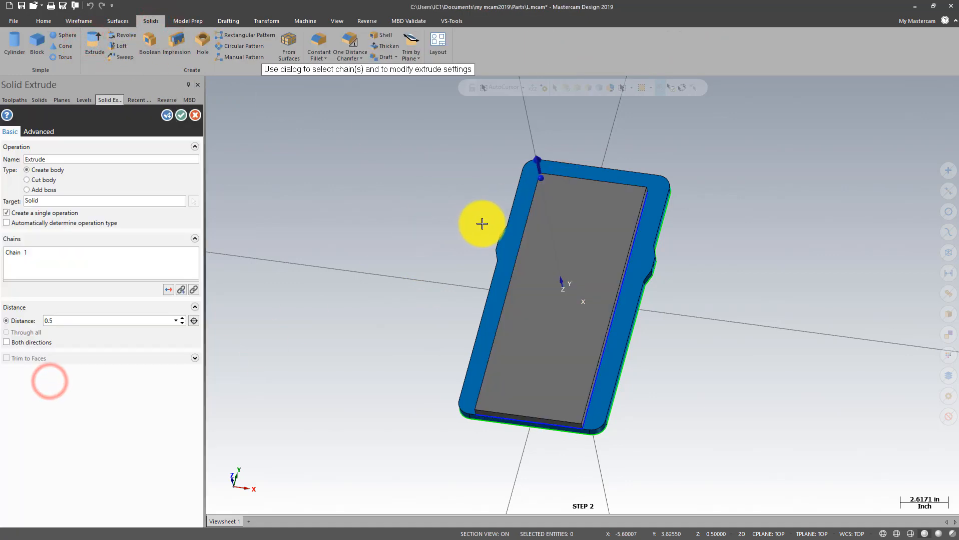
middle_click_drag(481, 221, 400, 292)
left_click(79, 321)
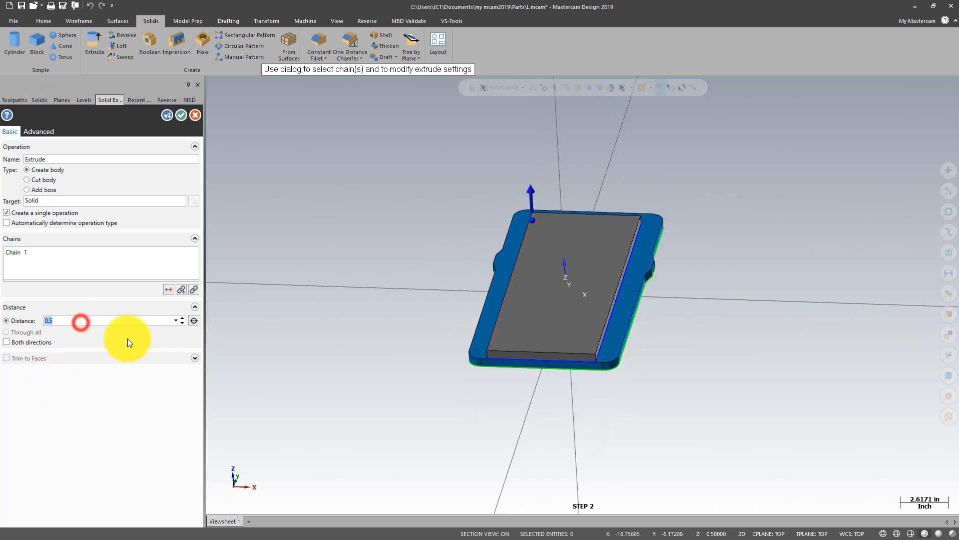
type("2")
key("BackSpace")
type("3.0")
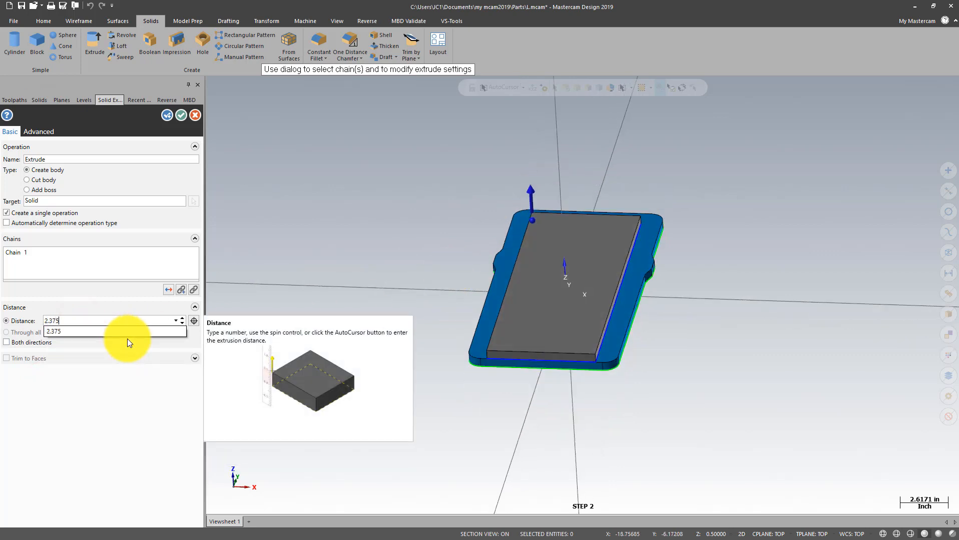
key("Return")
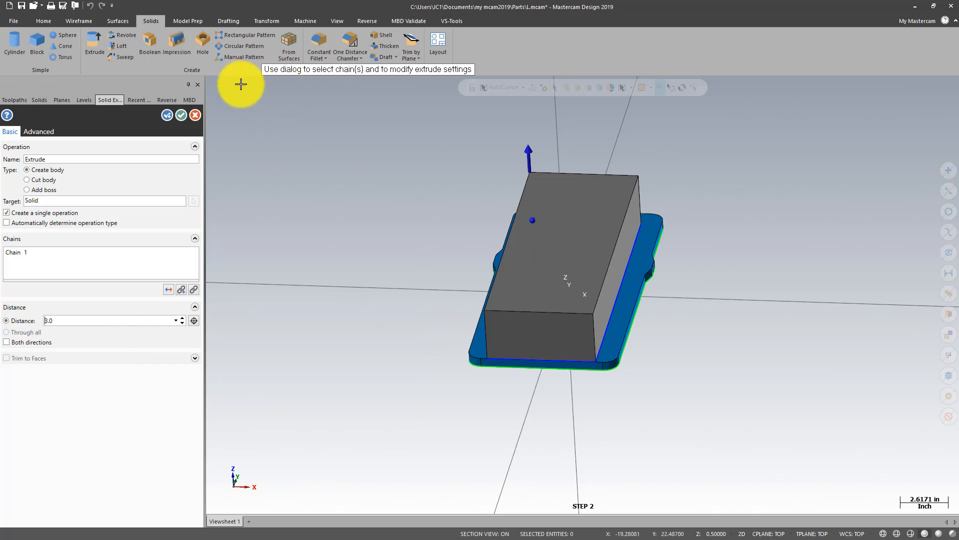
left_click(182, 116)
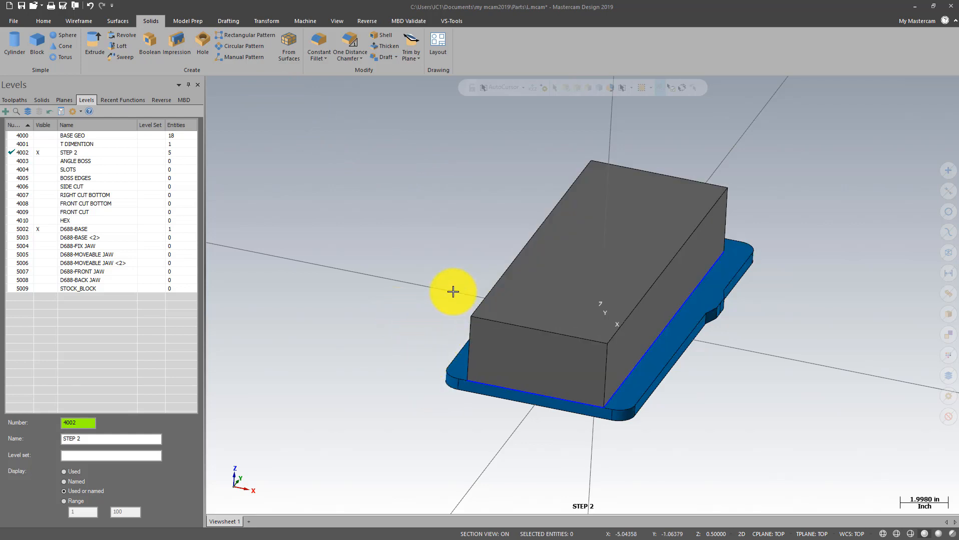
Join the extruded block to the base plate with a Boolean Add, using the base as target and the block as tool body.
left_click(153, 43)
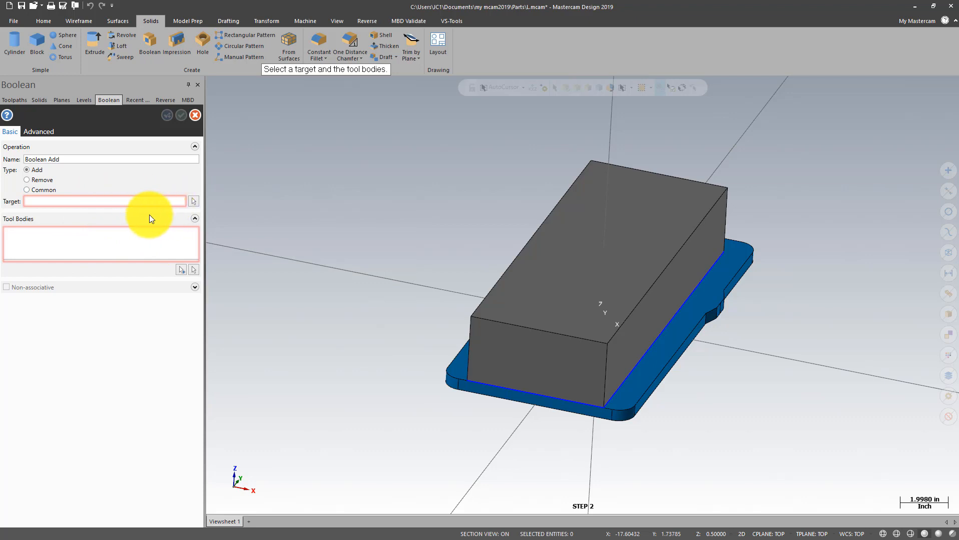
left_click(195, 201)
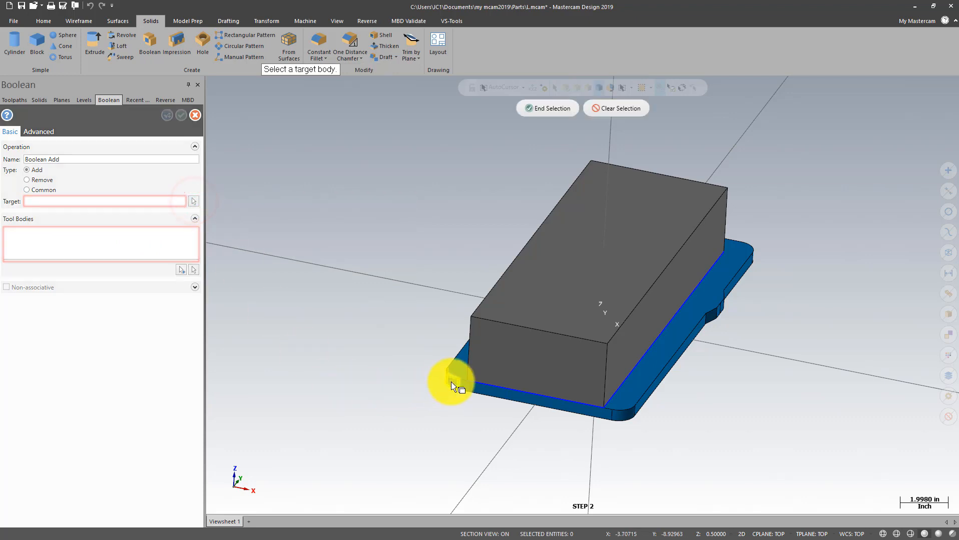
left_click(451, 385)
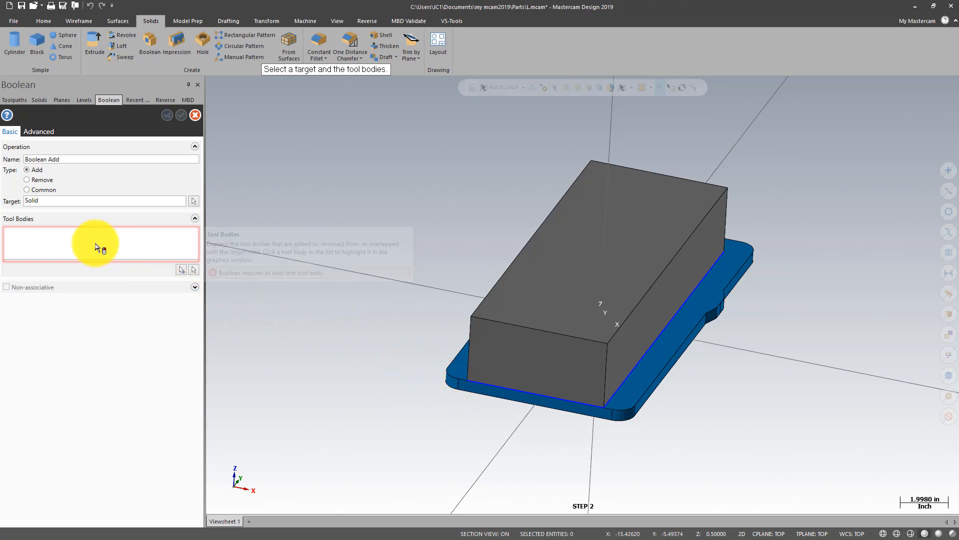
left_click(197, 271)
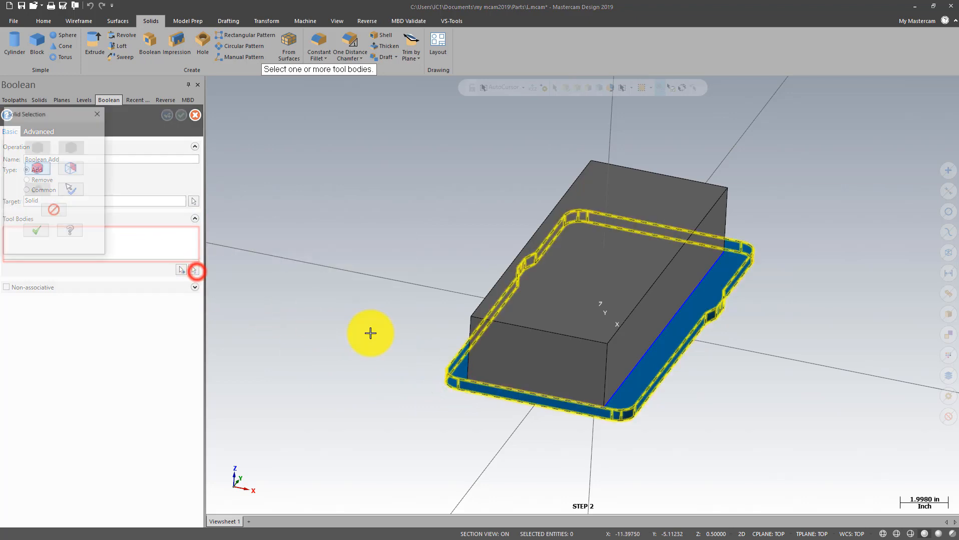
left_click(510, 351)
left_click(36, 232)
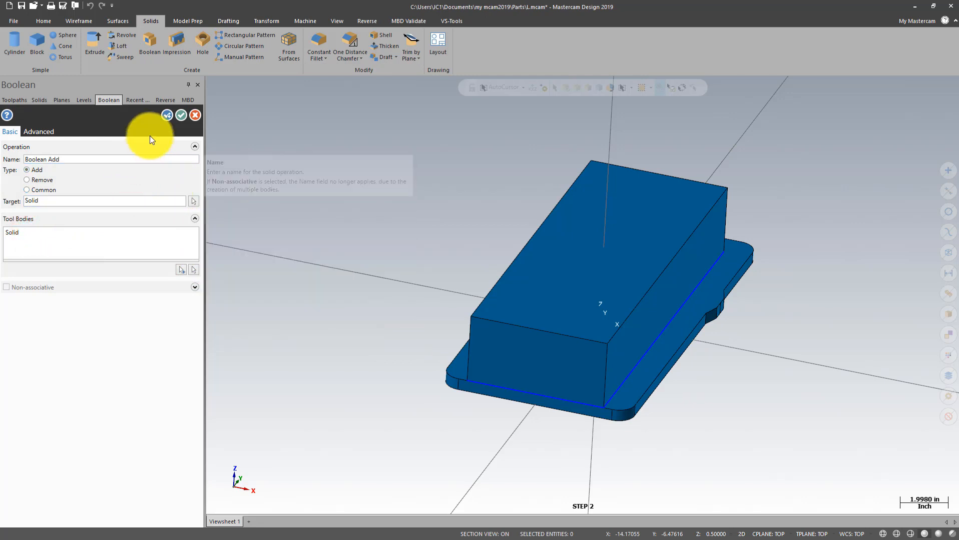
left_click(182, 114)
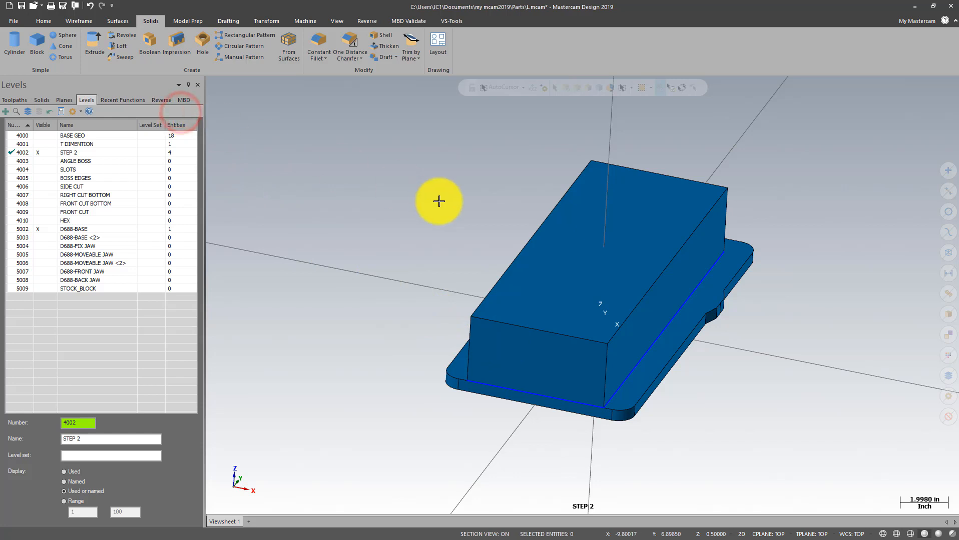
Hide and redisplay level 5002 D688-BASE to check which geometry it holds.
left_click(43, 230)
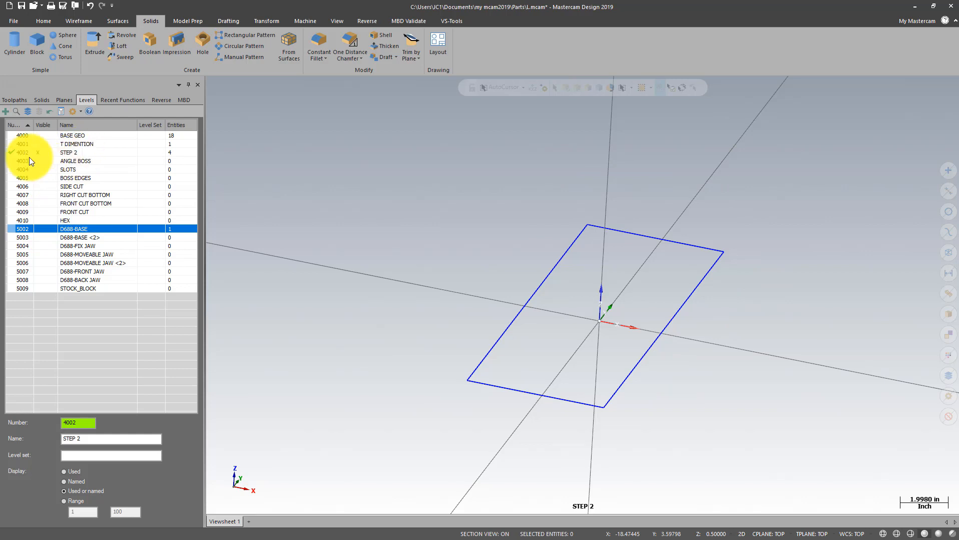
left_click(42, 229)
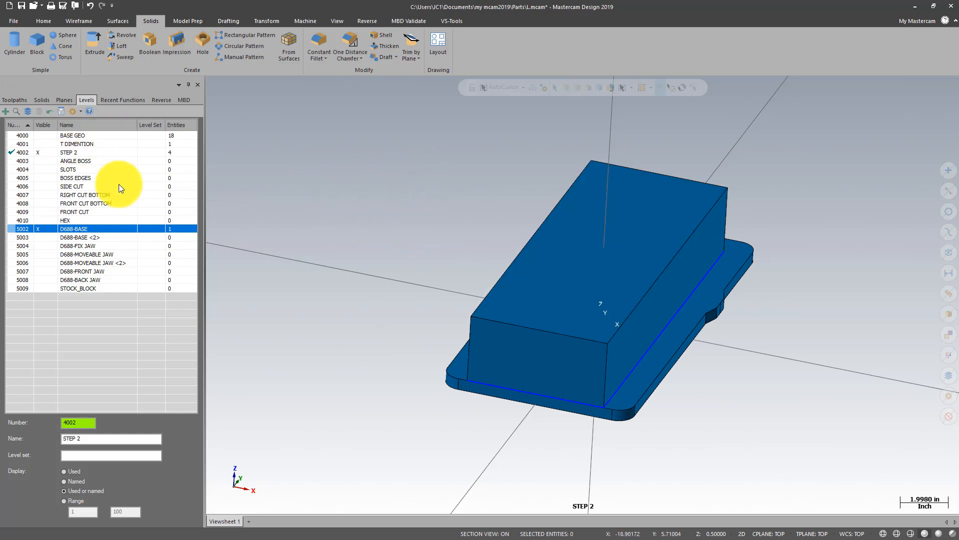
left_click(393, 300)
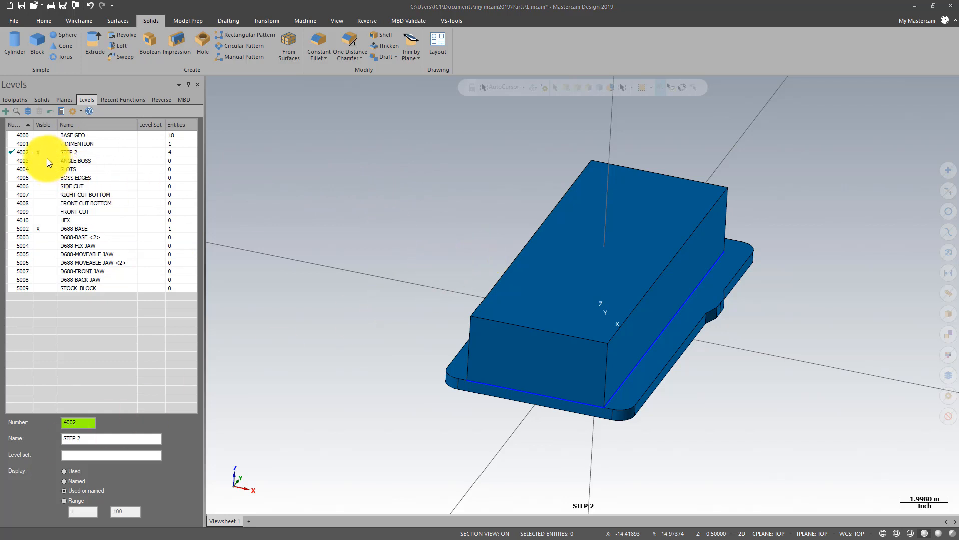
Make level 4003 ANGLE BOSS the active level and view the model from the top.
left_click(18, 161)
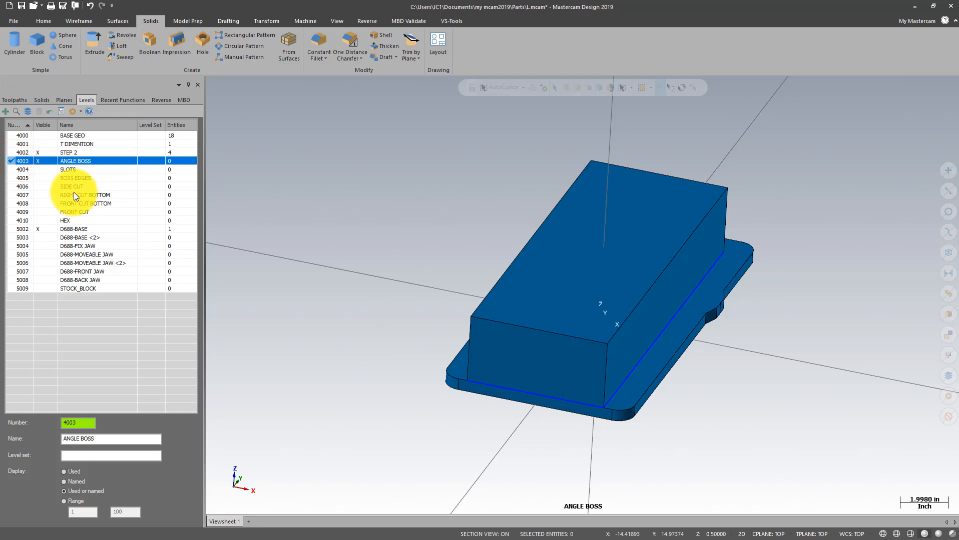
left_click(37, 229)
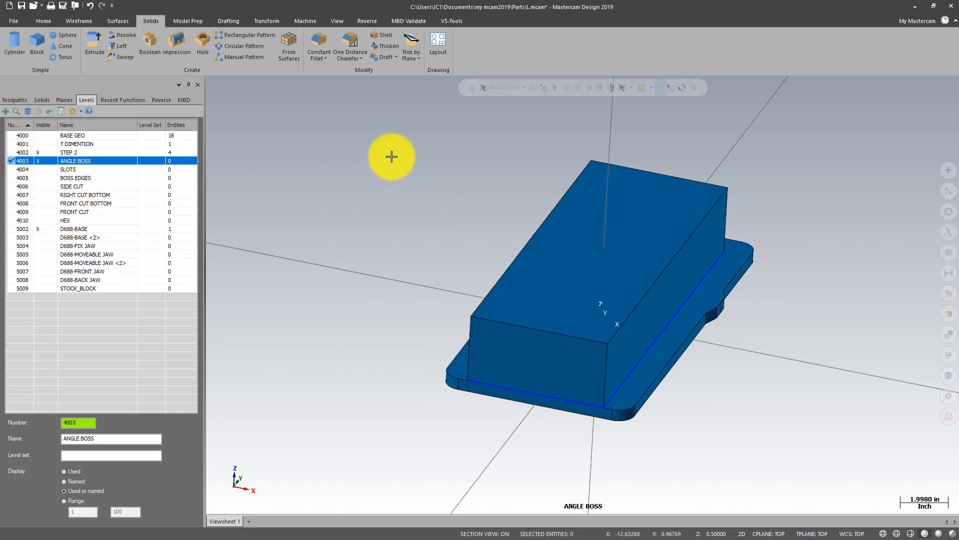
right_click(371, 163)
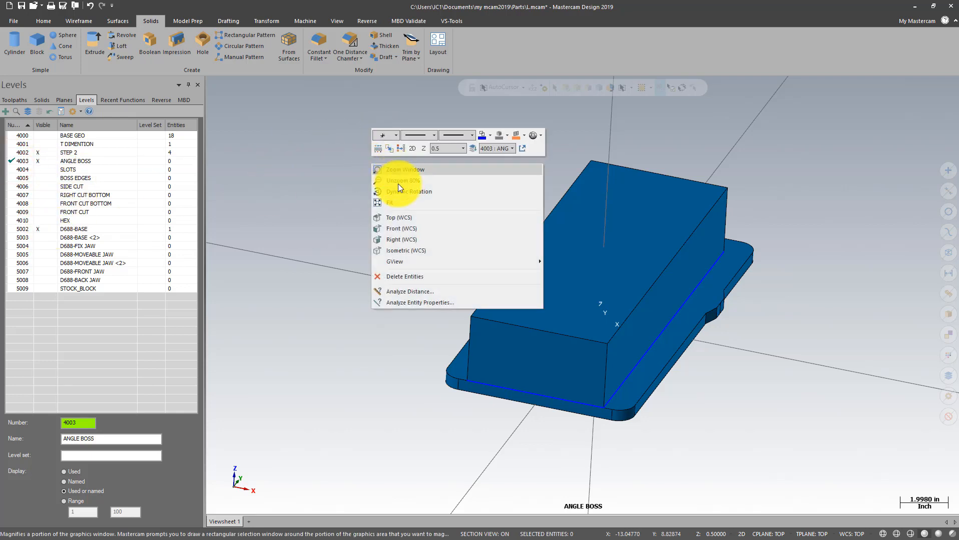
left_click(389, 215)
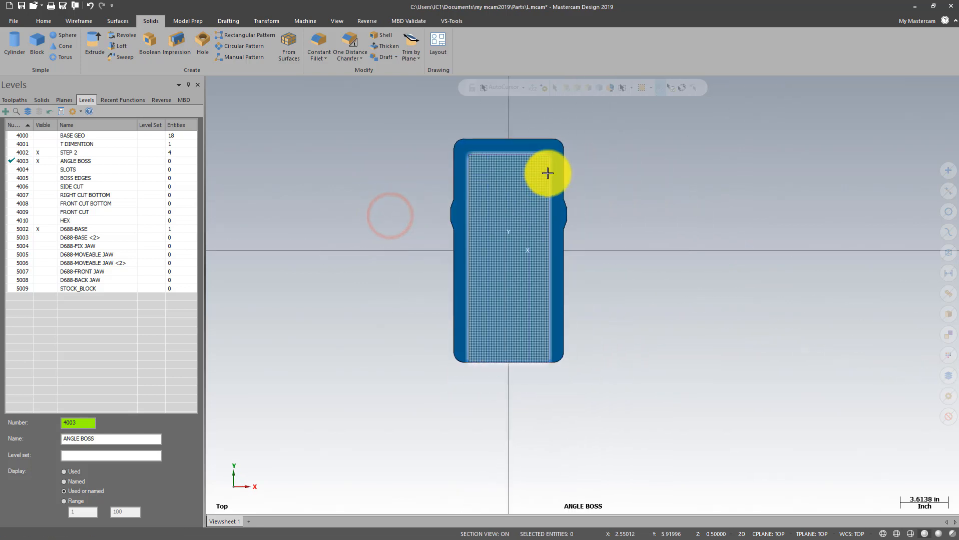
Draw a vertical line about 0.47 long along the upper half of the outer edge of the base's right-side bump.
scroll(575, 178, "up", 5)
scroll(761, 212, "down", 4)
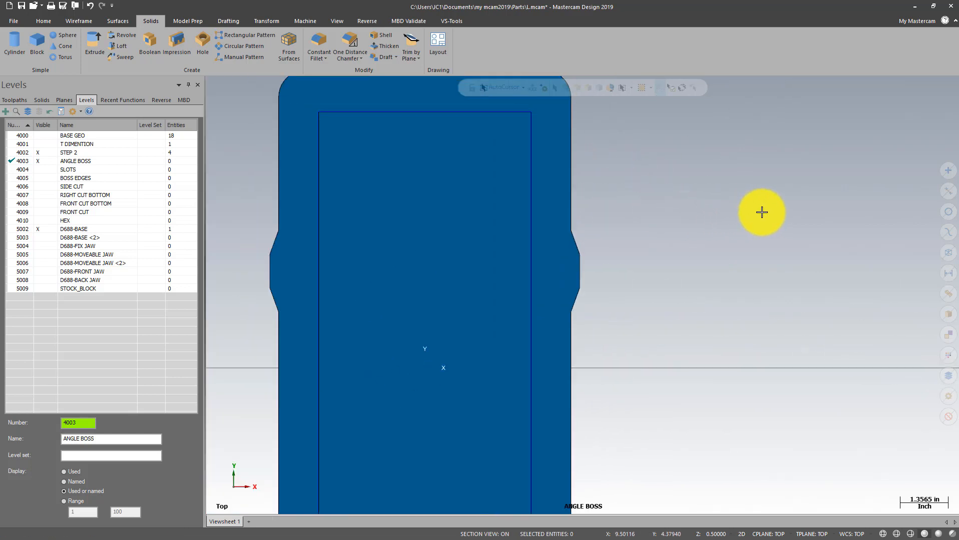
scroll(601, 223, "up", 6)
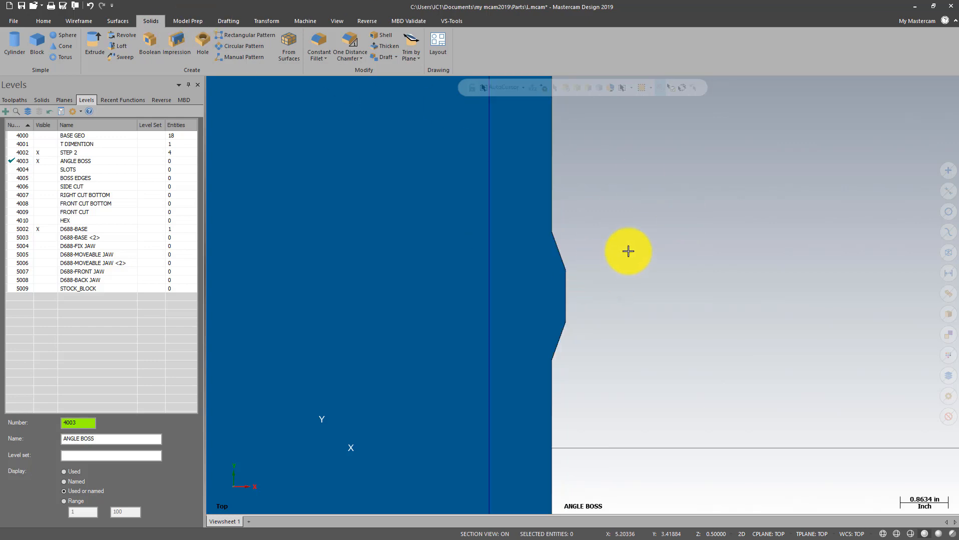
left_click(87, 23)
left_click(70, 42)
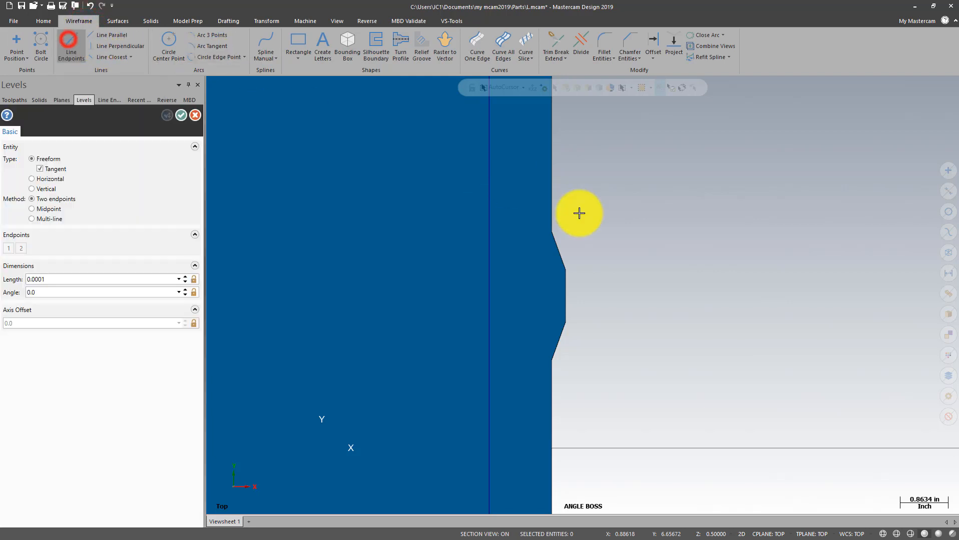
left_click(565, 270)
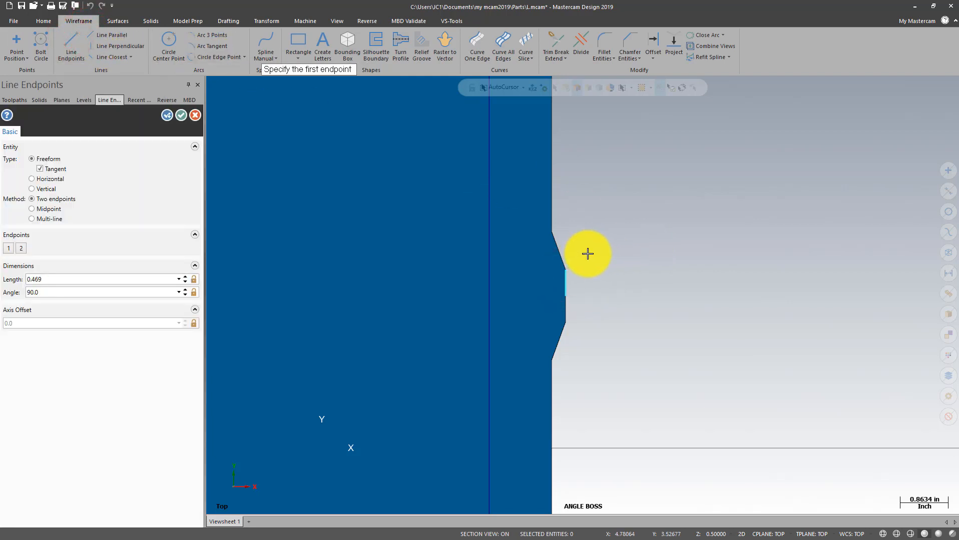
Draw a slanted line about 2.21 long from the bump's upper outer corner past the block's edge, and hide level 5002 D688-BASE.
left_click(567, 271)
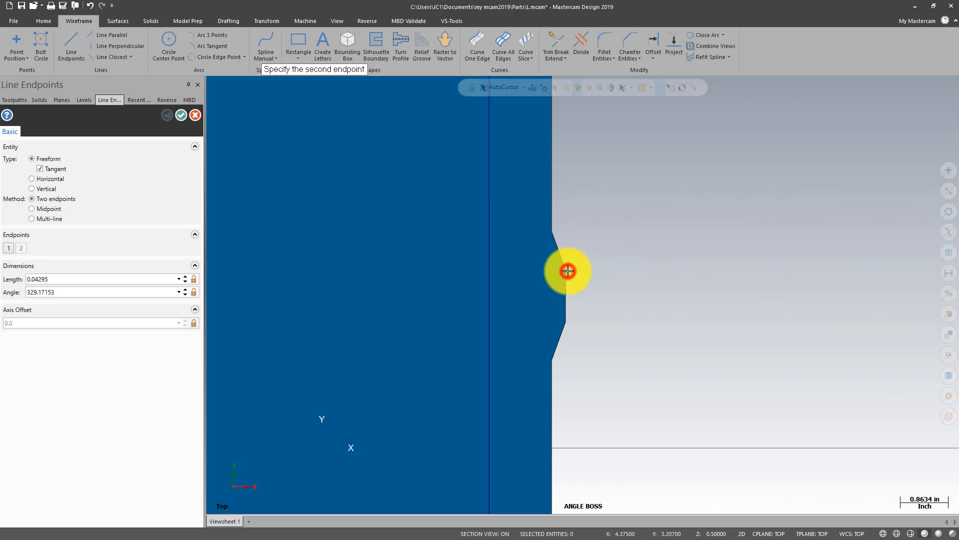
left_click(472, 191)
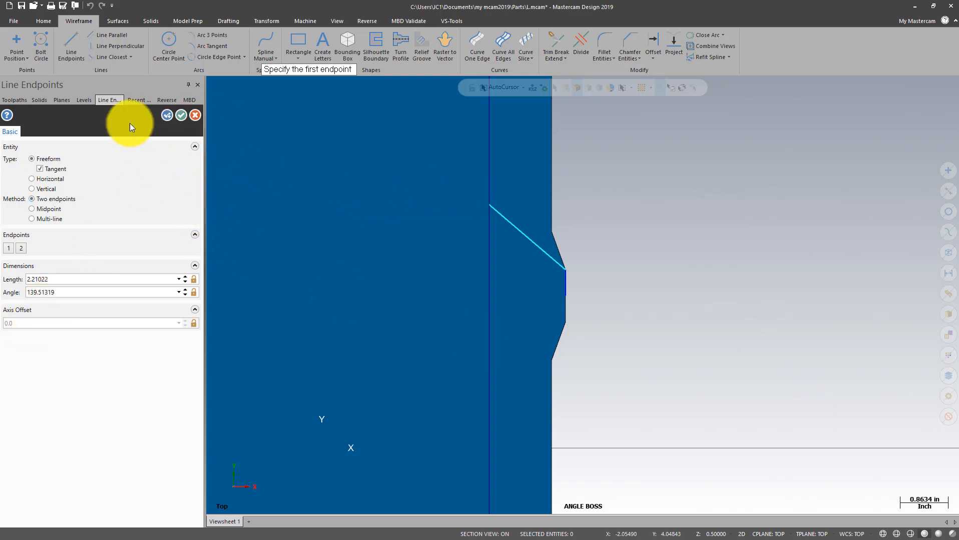
left_click(91, 100)
left_click(36, 229)
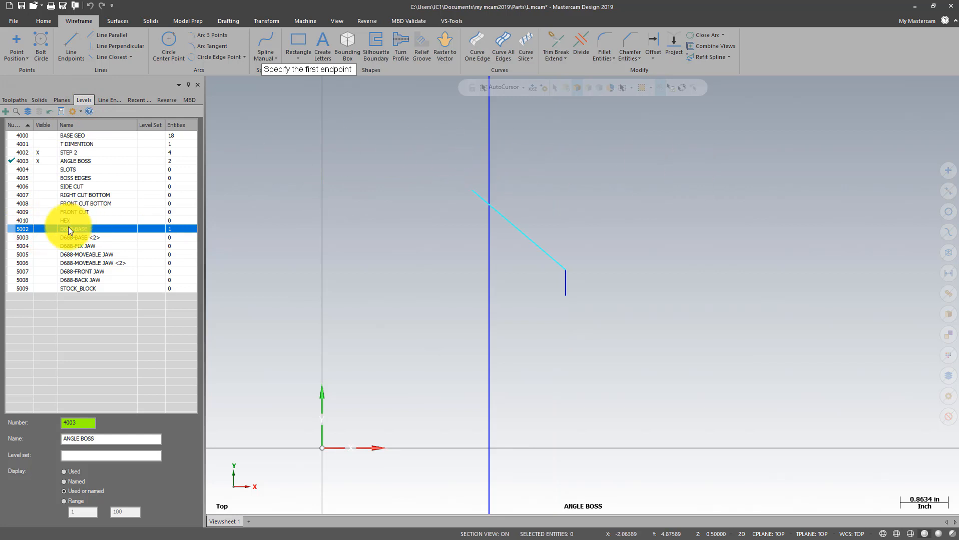
Set the slanted line's angle to 135 degrees and finish the line.
left_click(113, 101)
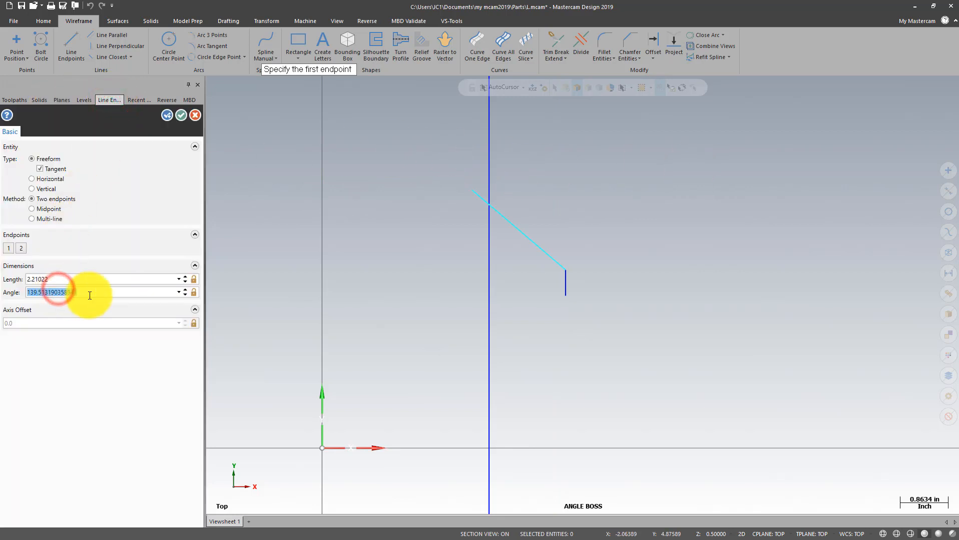
type("135")
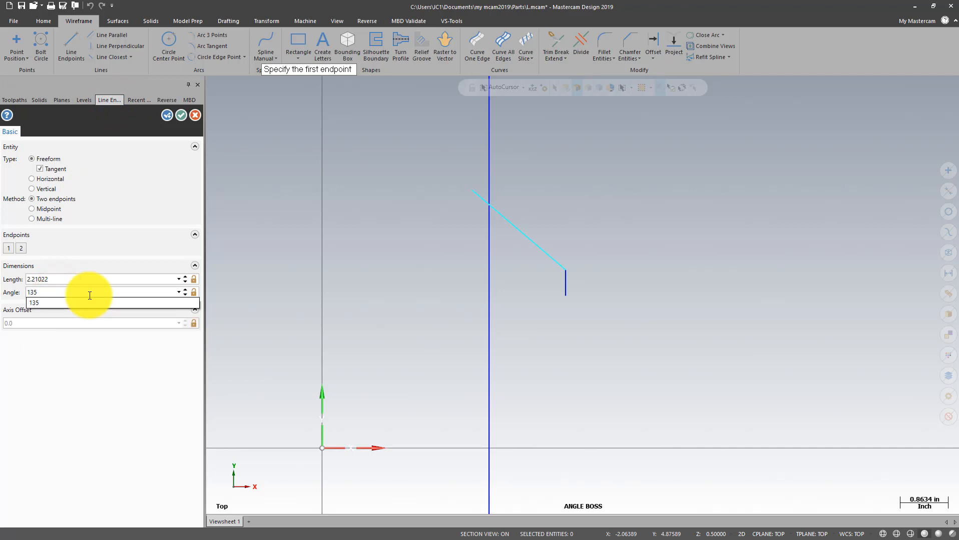
key("Return")
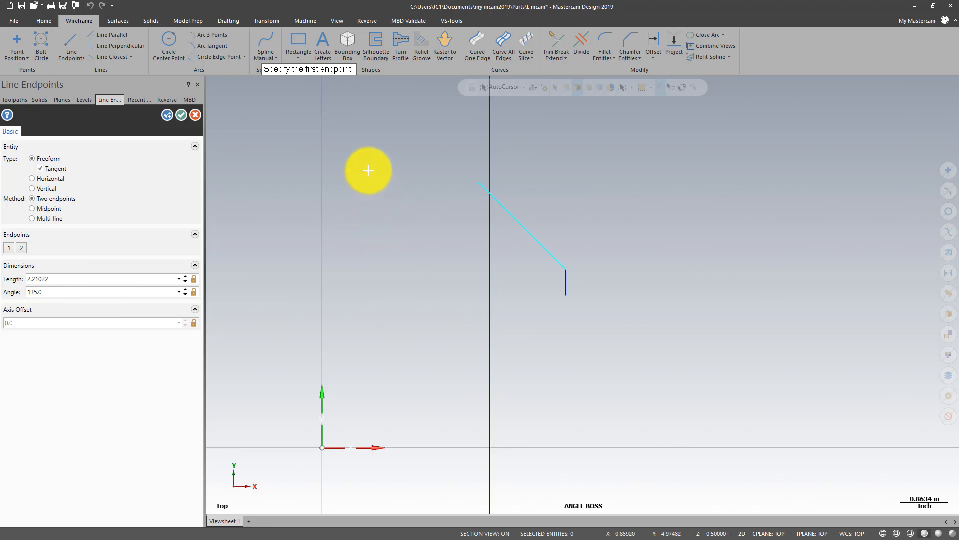
left_click(181, 114)
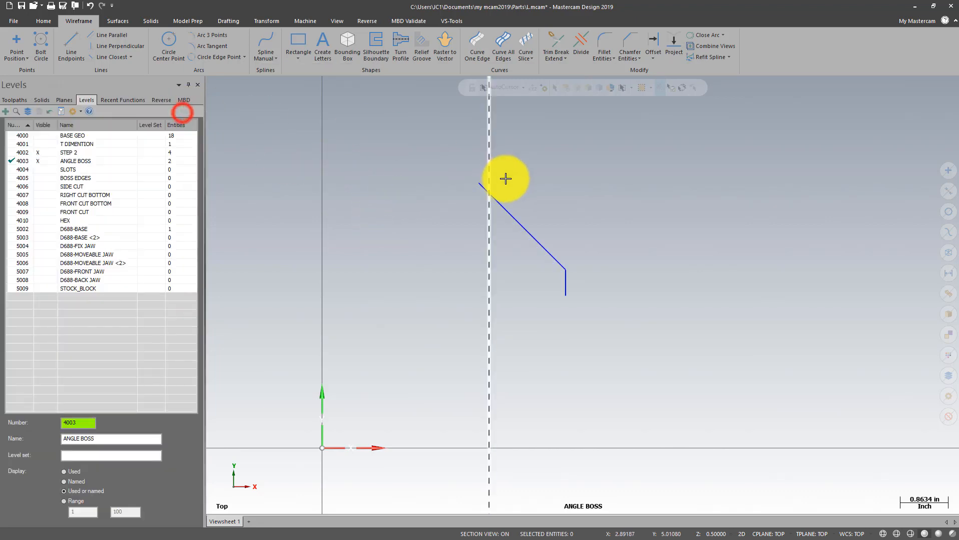
Show level 4001 T DIMENTION and mirror a copy of the boss's vertical and slanted lines about the dashed horizontal line.
scroll(613, 184, "down", 1)
scroll(615, 182, "down", 1)
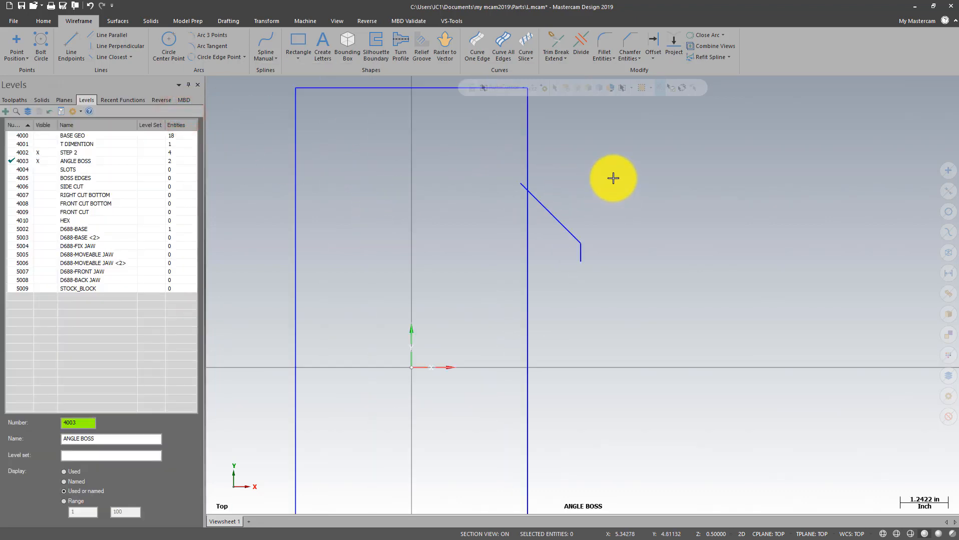
left_click(265, 21)
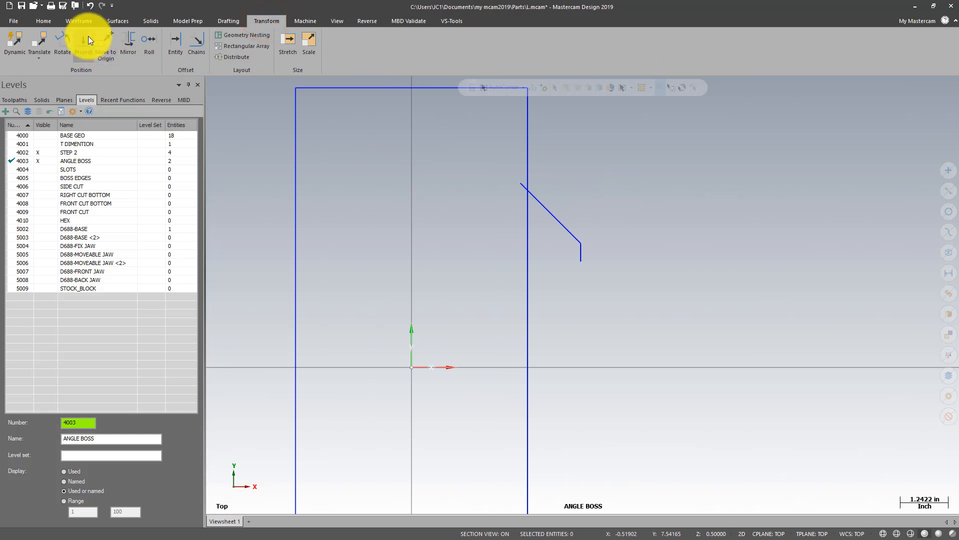
left_click(40, 143)
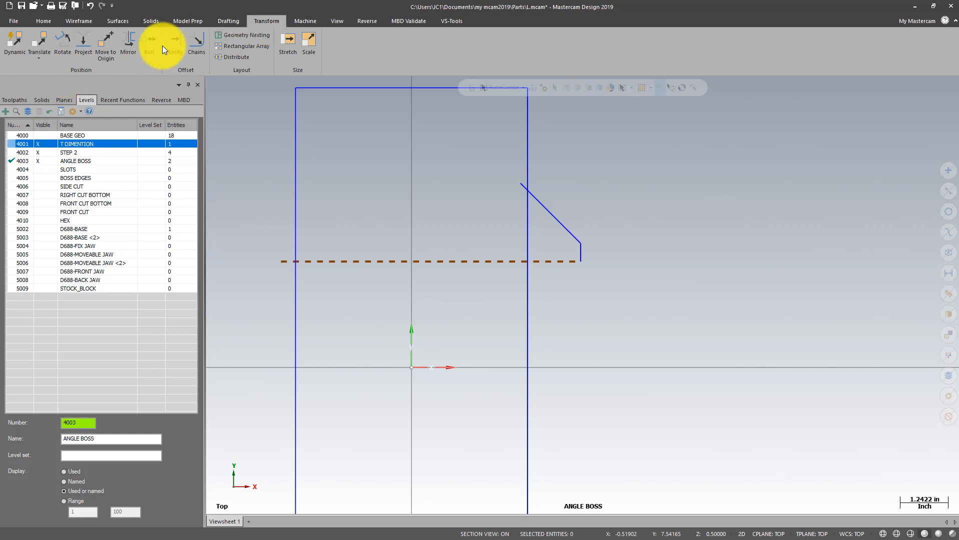
left_click(130, 40)
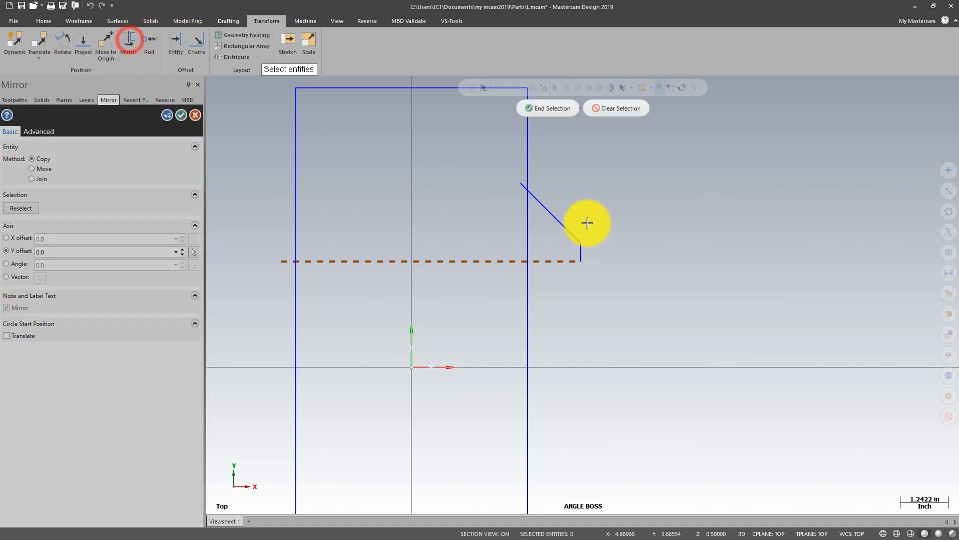
left_click(550, 218)
left_click(581, 246)
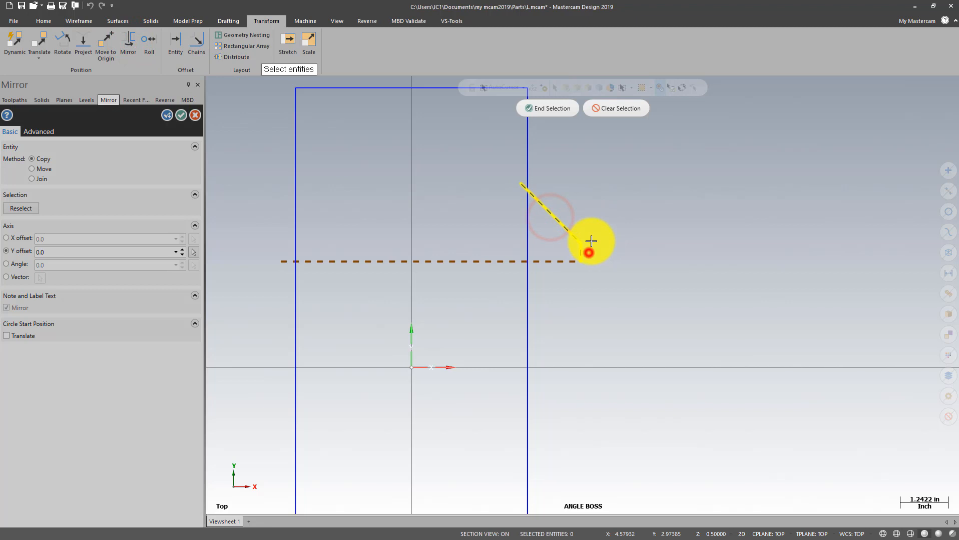
left_click(557, 107)
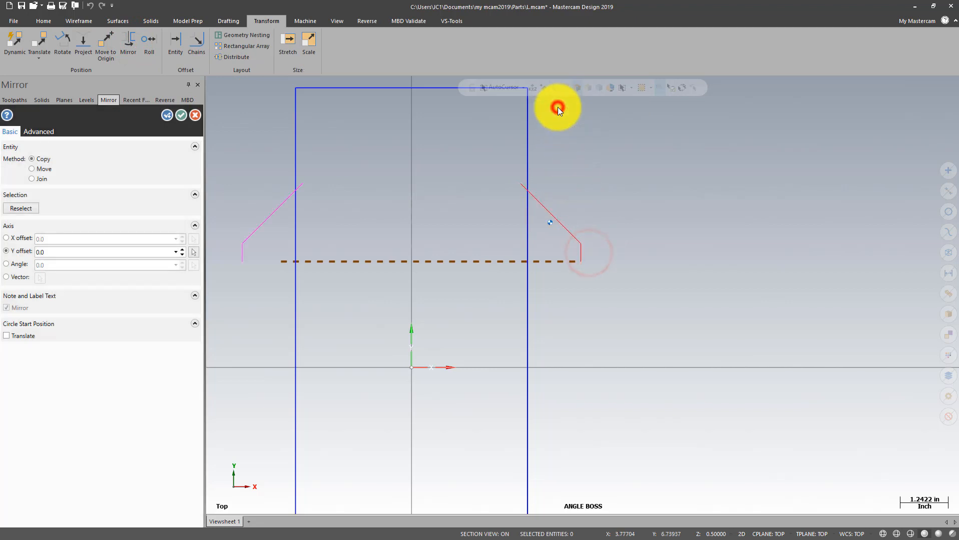
left_click(7, 277)
left_click(40, 278)
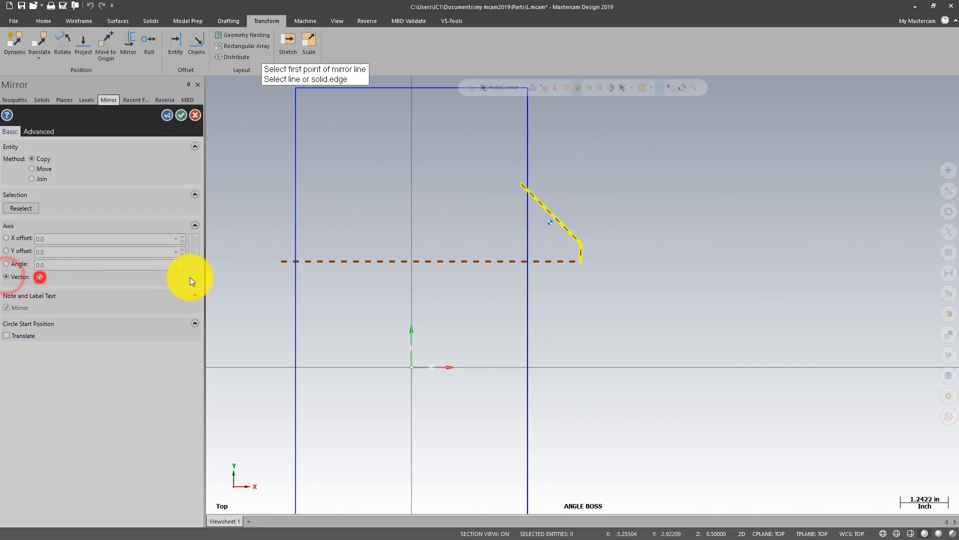
left_click(328, 260)
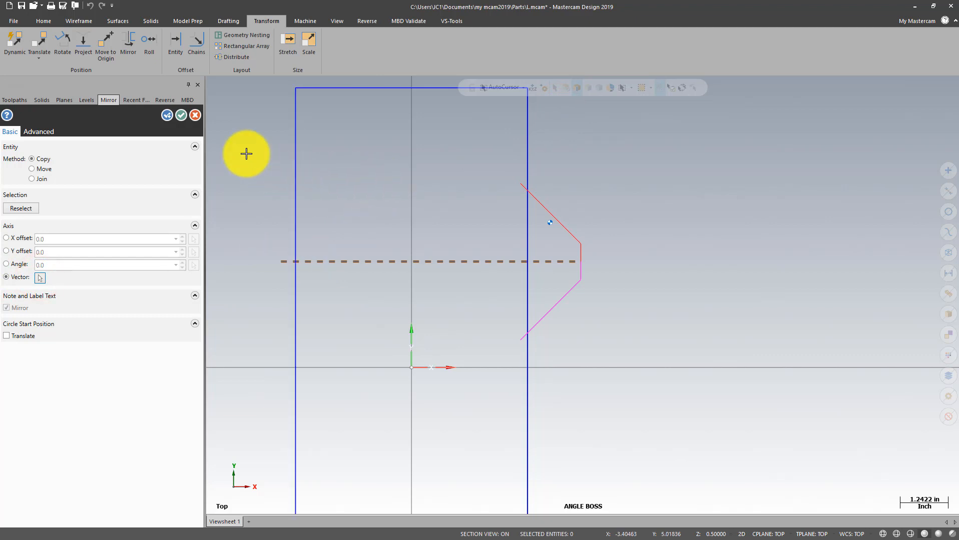
left_click(184, 118)
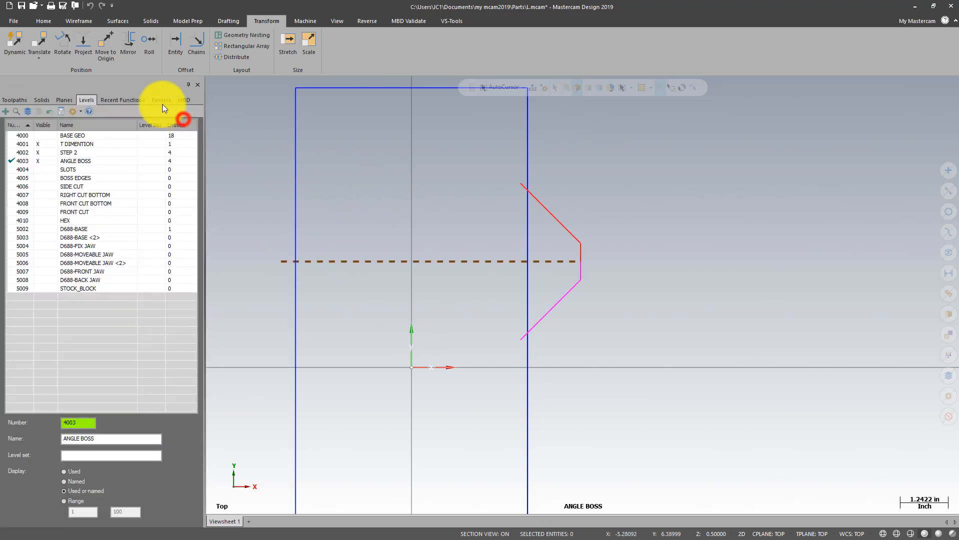
Close the boss profile with a straight line joining the inner ends of the two slanted lines.
left_click(80, 20)
left_click(75, 38)
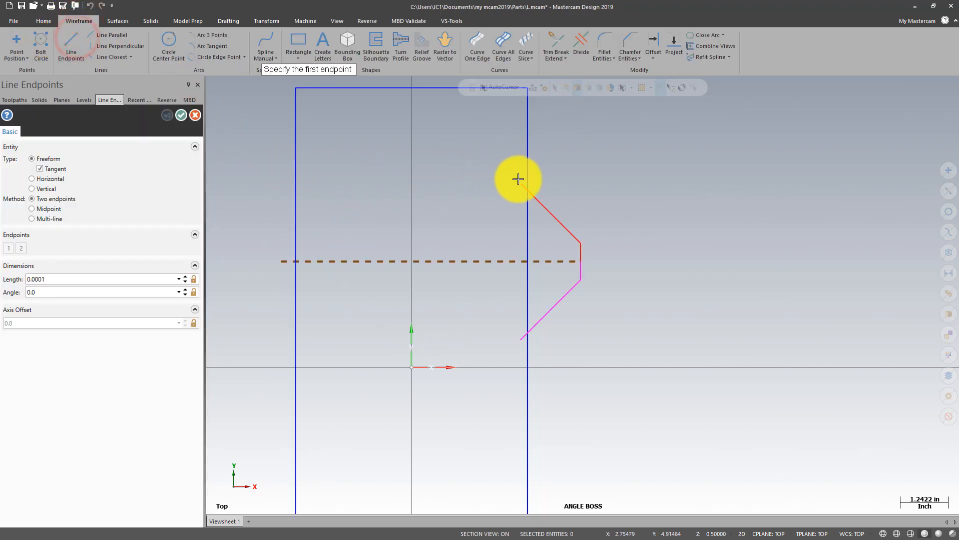
left_click(519, 184)
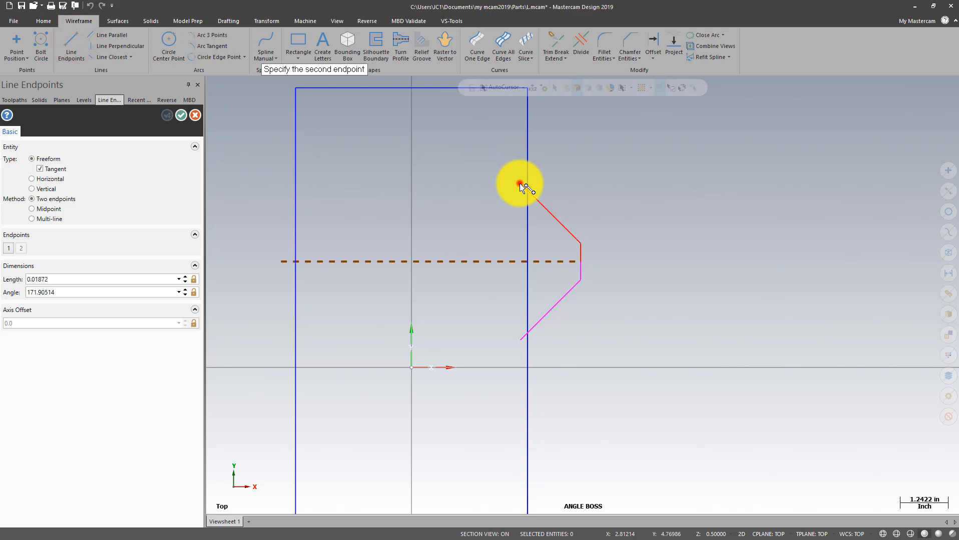
left_click(521, 342)
left_click(182, 115)
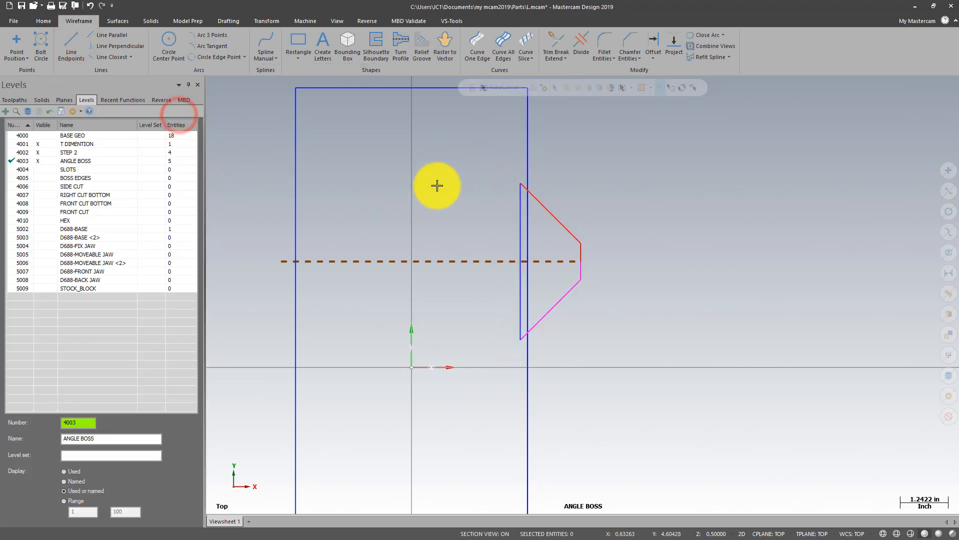
Mirror a copy of the closed boss profile to the block's opposite side, using a Y offset axis of 0.0.
scroll(550, 183, "up", 1)
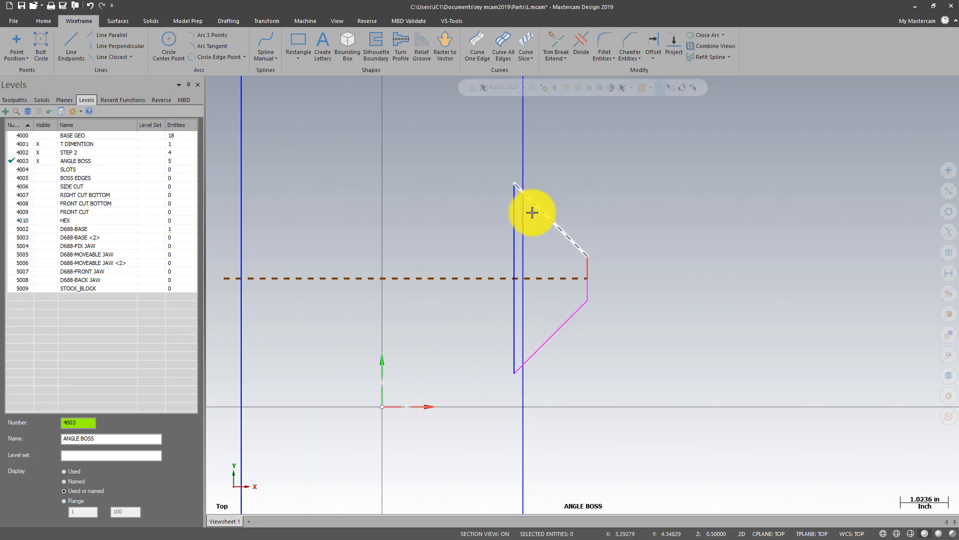
scroll(612, 173, "down", 2)
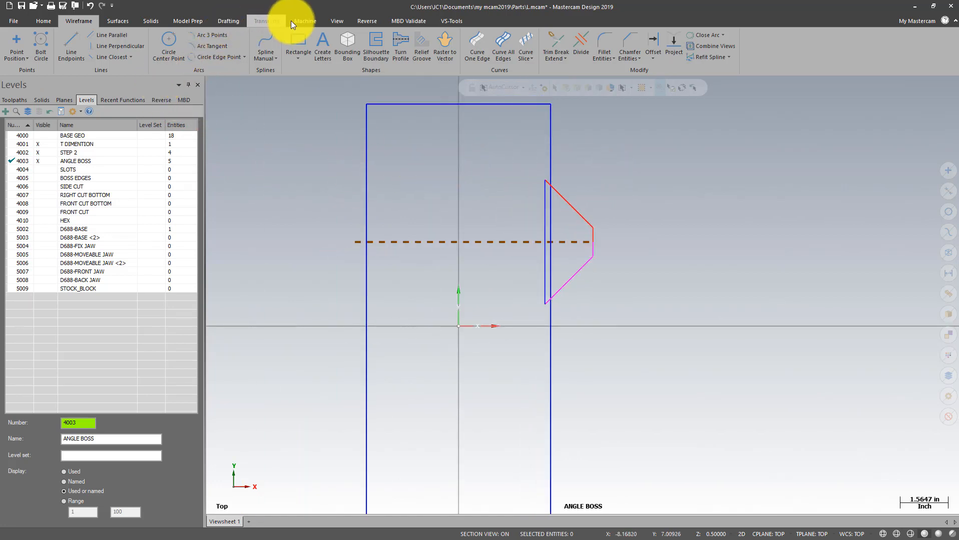
left_click(267, 20)
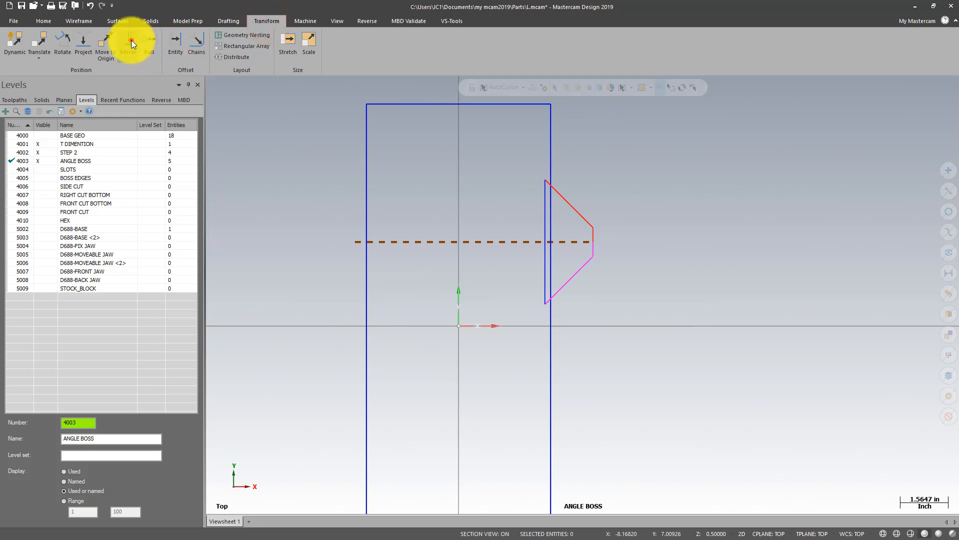
left_click(130, 41)
left_click(544, 200)
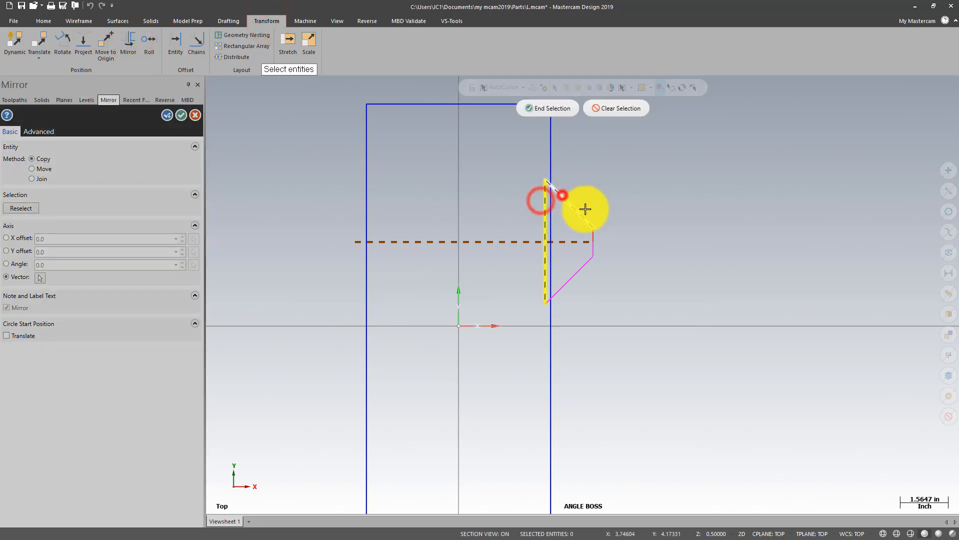
left_click(599, 231)
left_click(601, 253)
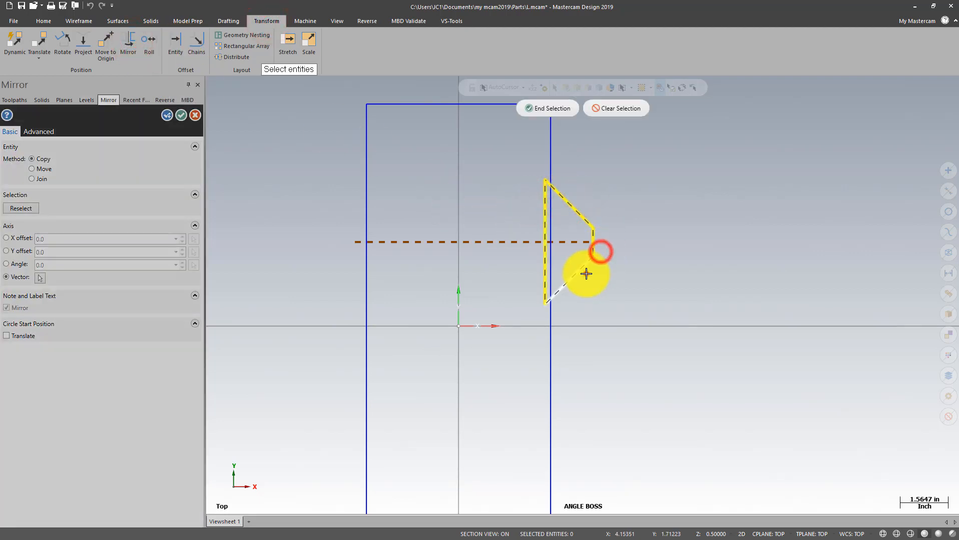
left_click(586, 274)
left_click(542, 108)
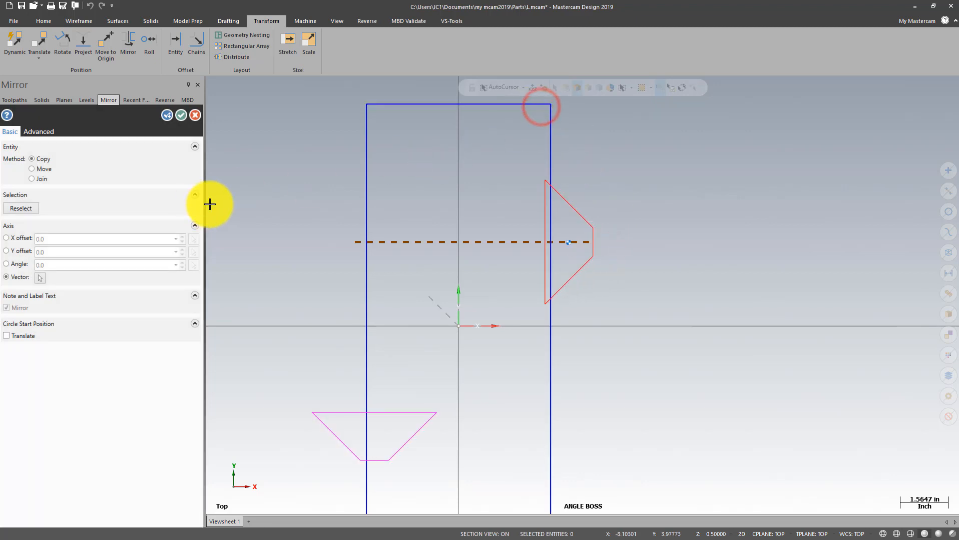
left_click(6, 252)
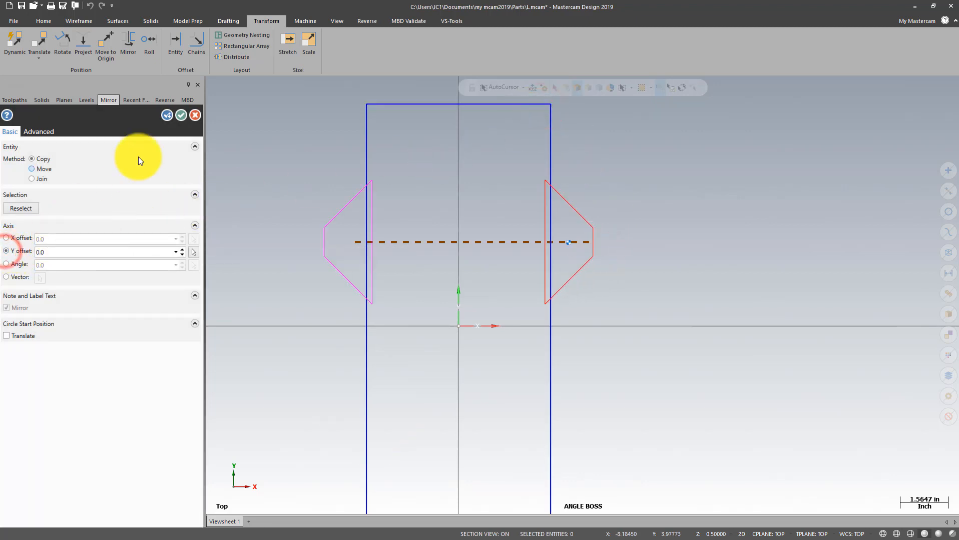
left_click(180, 116)
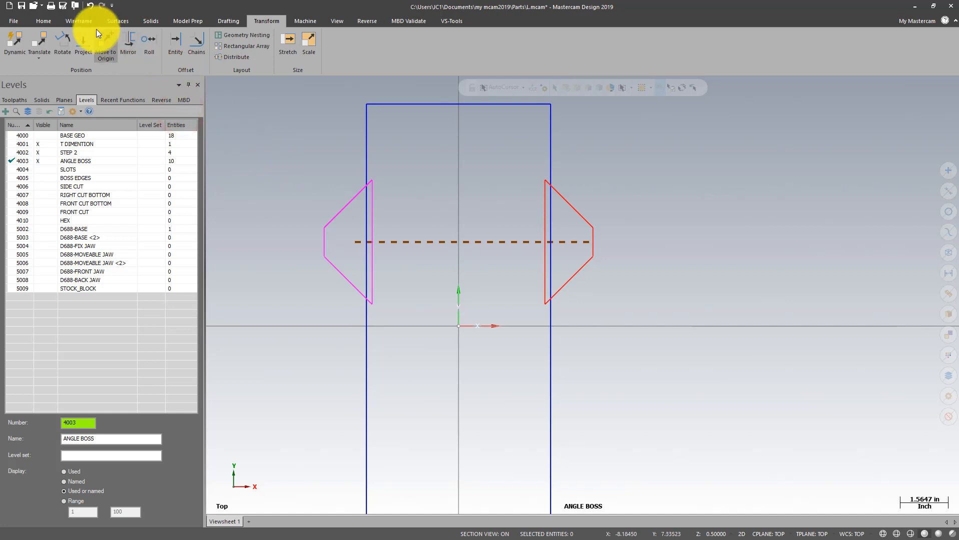
Extrude both closed boss profiles upward 0.25 as new solid bodies in a single operation.
left_click(152, 21)
left_click(95, 45)
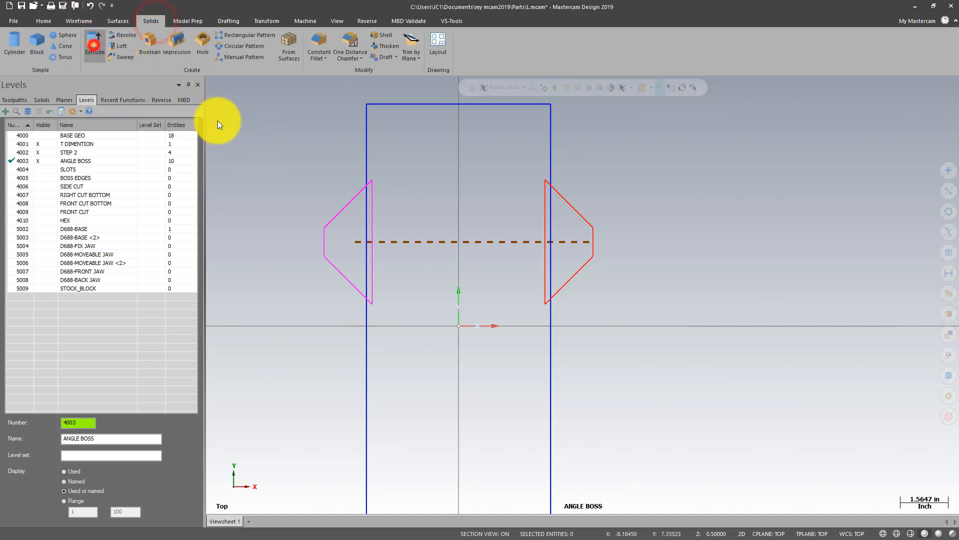
left_click(380, 199)
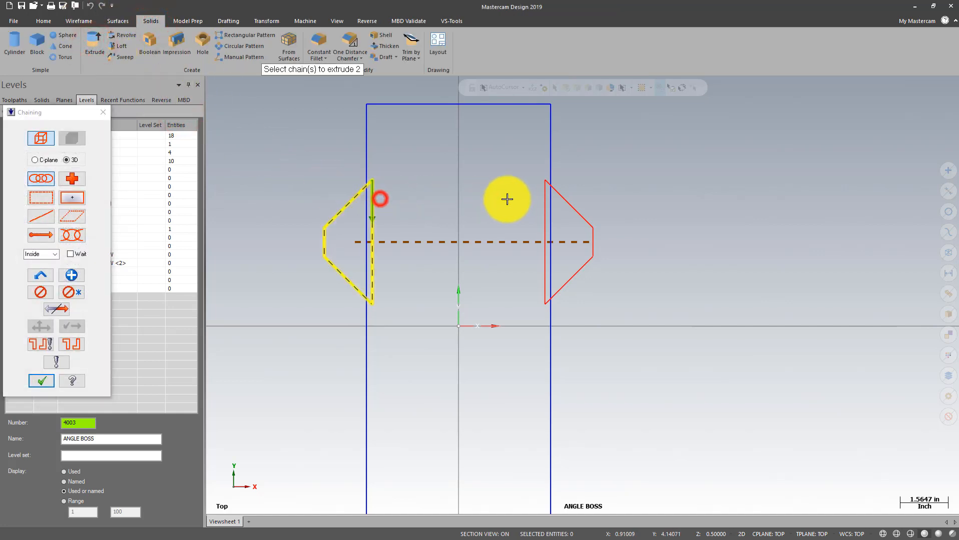
left_click(545, 200)
left_click(44, 380)
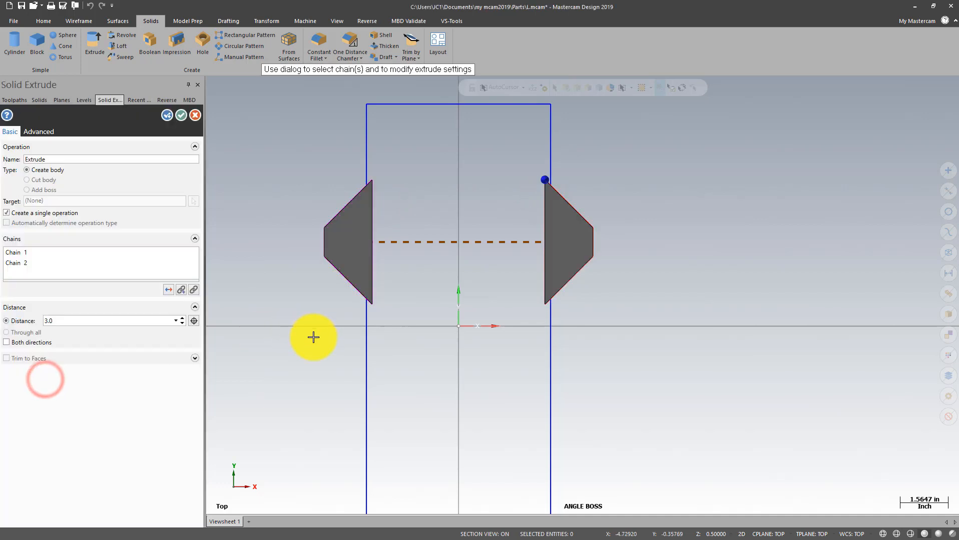
middle_click_drag(312, 336, 310, 291)
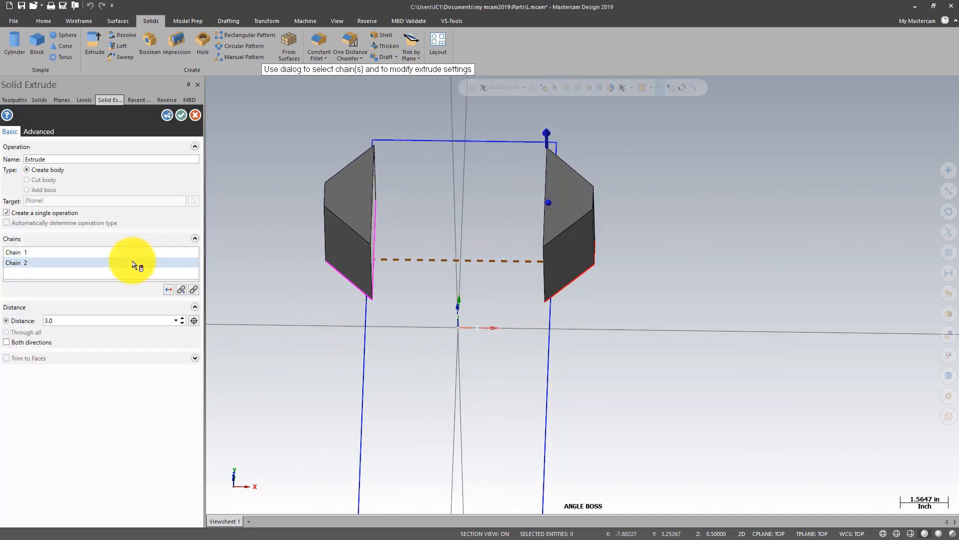
type(".25")
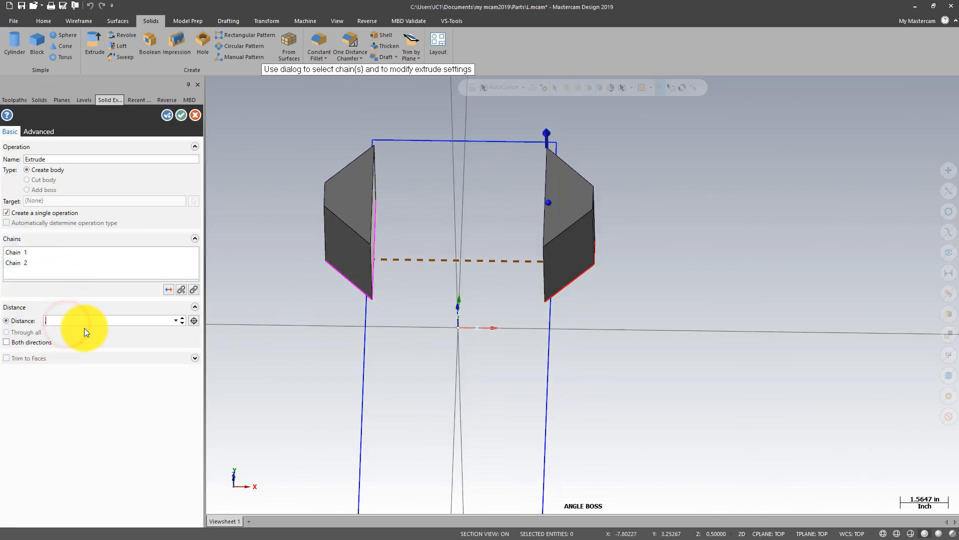
key("Return")
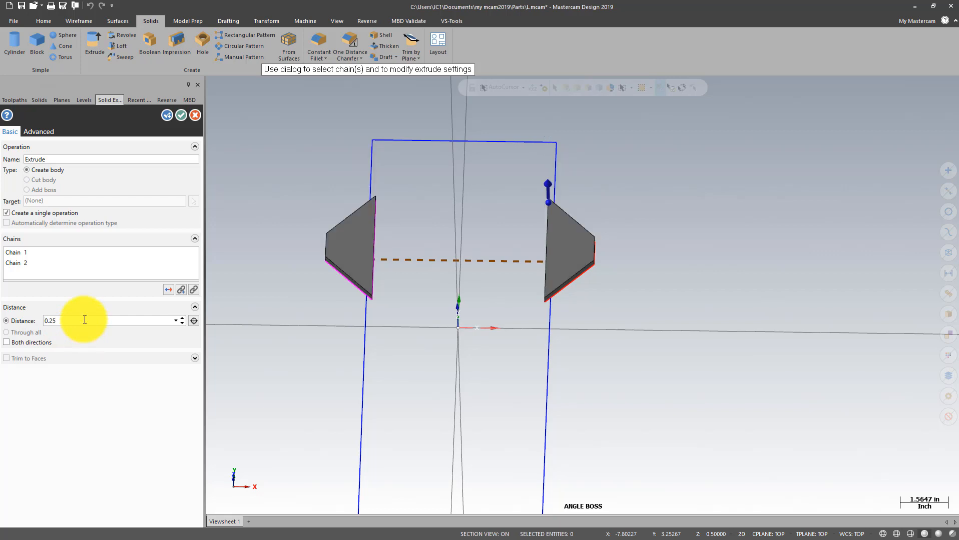
left_click(181, 115)
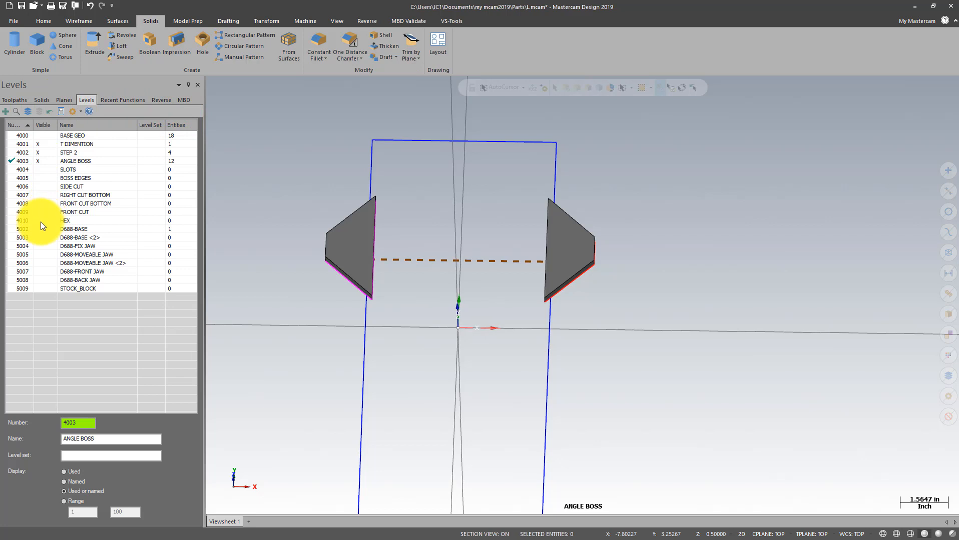
Make level 5002 D688-BASE visible together with the two angle bosses.
left_click(43, 221)
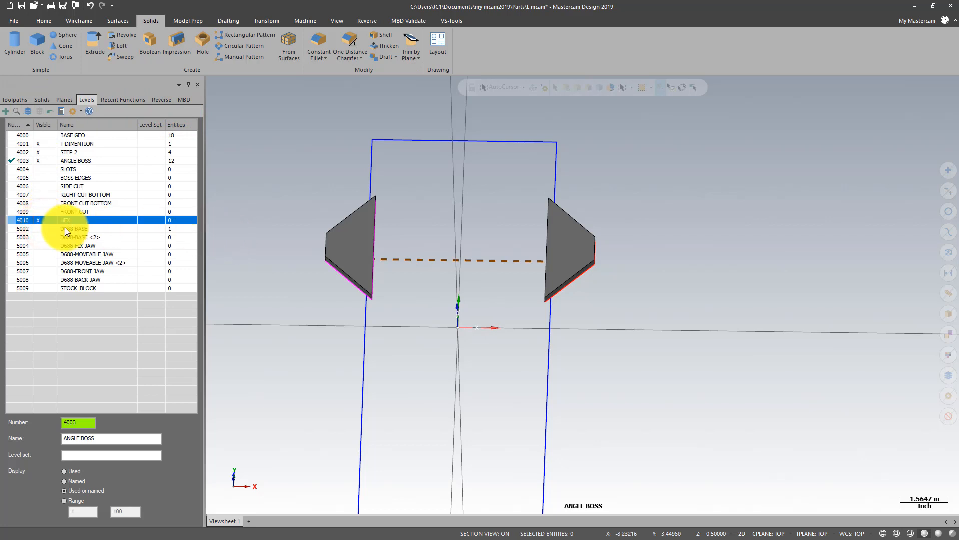
left_click(40, 229)
mouse_move(247, 216)
middle_mouse_down()
mouse_move(280, 235)
mouse_move(309, 202)
mouse_move(259, 216)
middle_mouse_up()
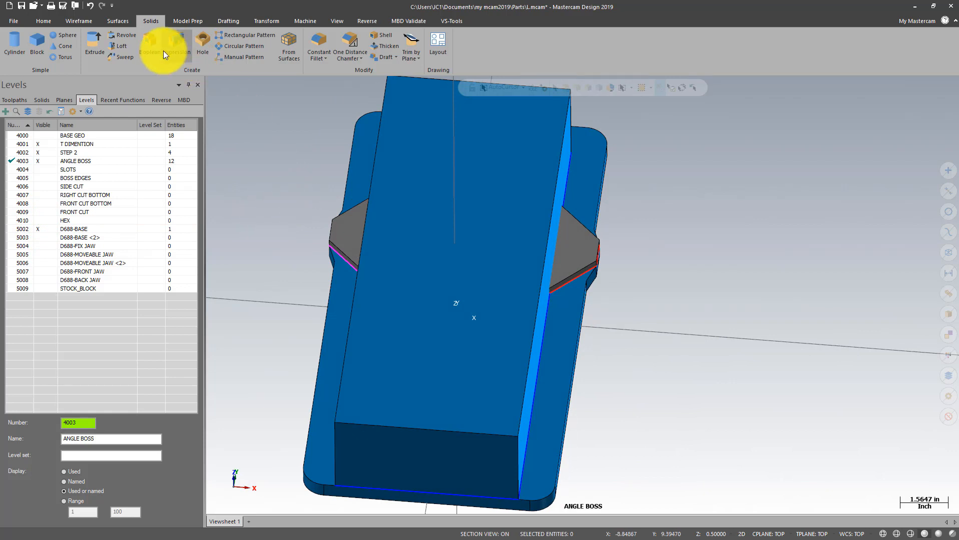
Join the two angle bosses to the base with a Boolean Add, using the base as the target body.
left_click(152, 38)
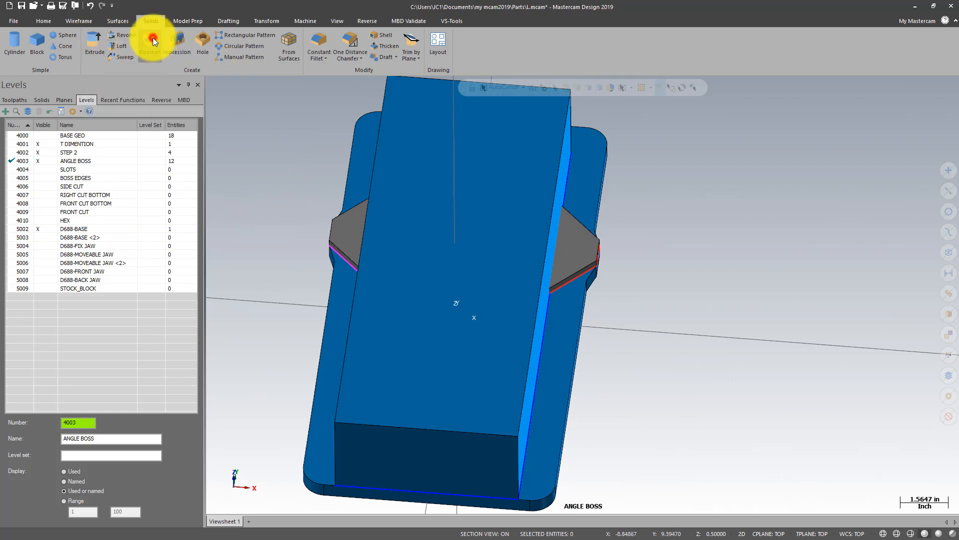
left_click(194, 201)
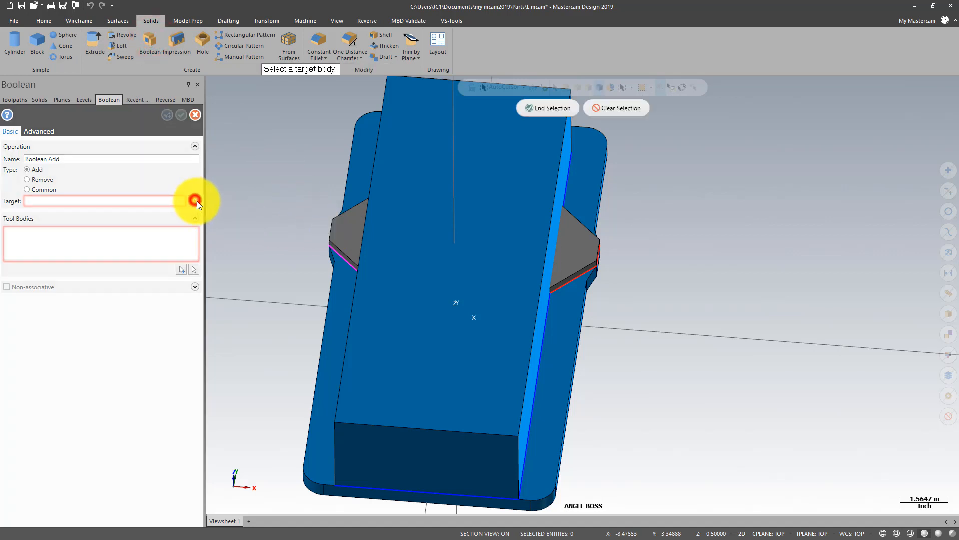
left_click(317, 395)
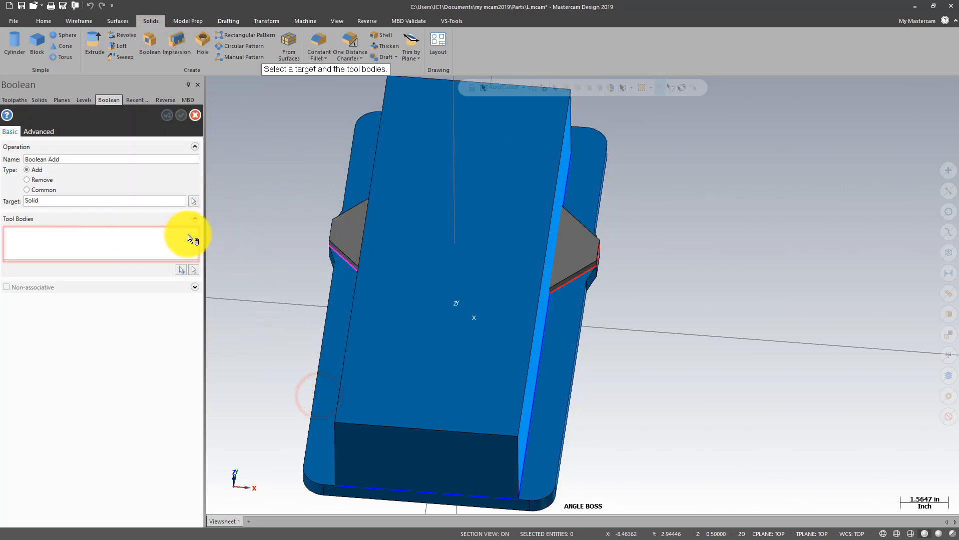
left_click(194, 271)
left_click(344, 230)
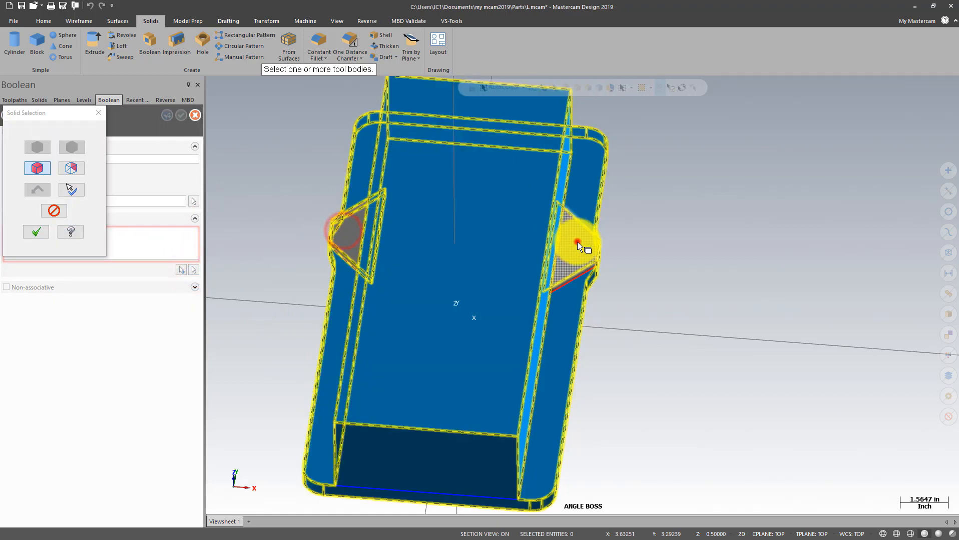
left_click(577, 242)
left_click(36, 232)
middle_click_drag(288, 188, 194, 146)
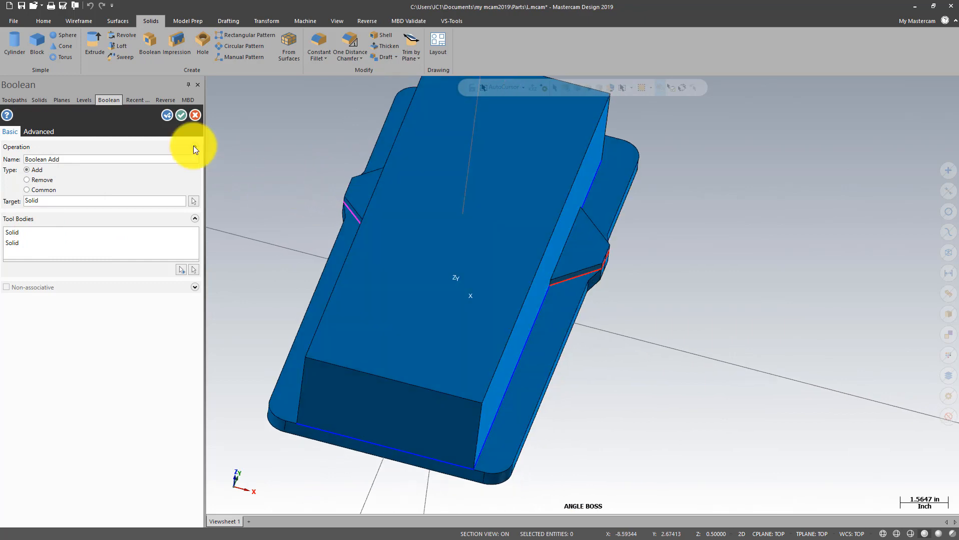
left_click(182, 114)
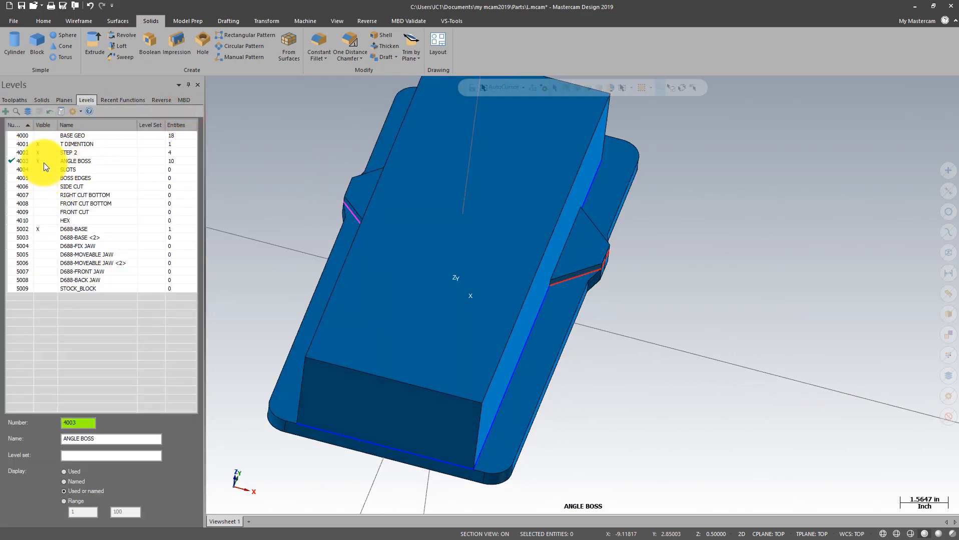
Isolate level 4003 ANGLE BOSS and clear the result colors from both boss profiles.
left_click(42, 111)
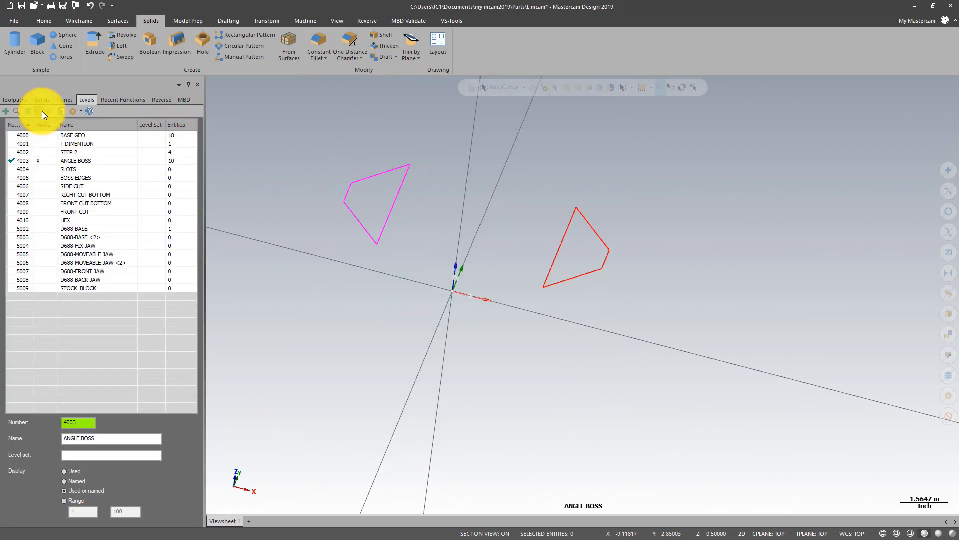
right_click(317, 134)
left_click(346, 122)
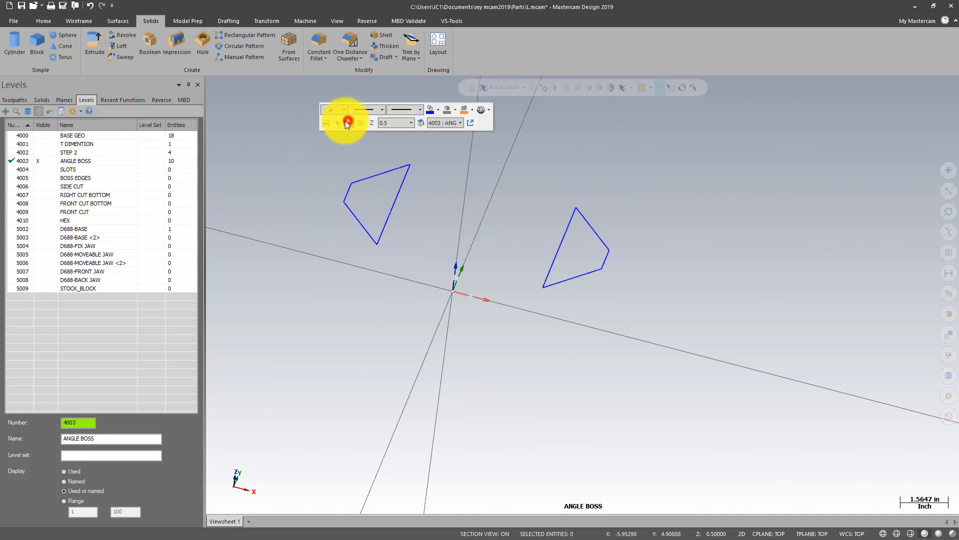
Make level 4004 SLOTS active, hide D688-BASE, and show T DIMENTION alongside the angle boss profiles in the Top view.
left_click(41, 229)
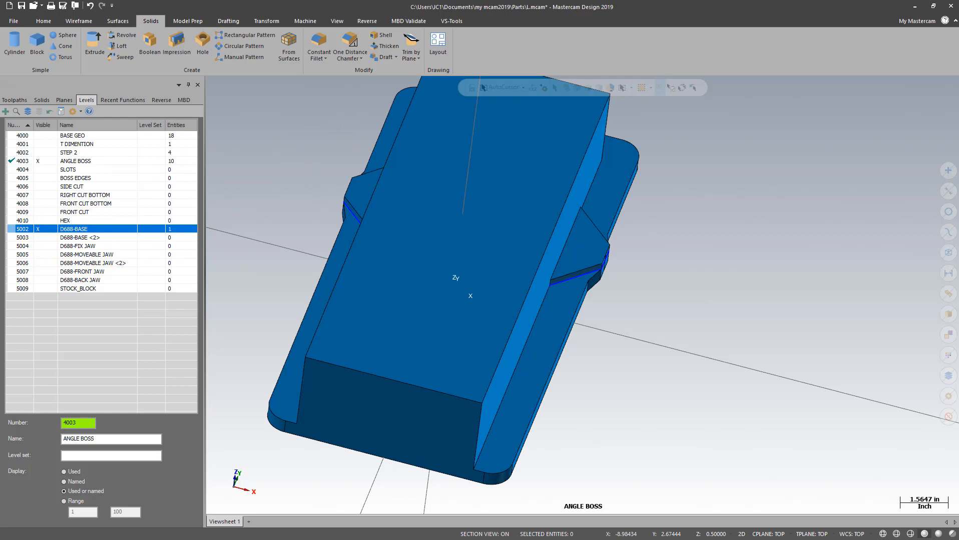
left_click(41, 170)
left_click(8, 171)
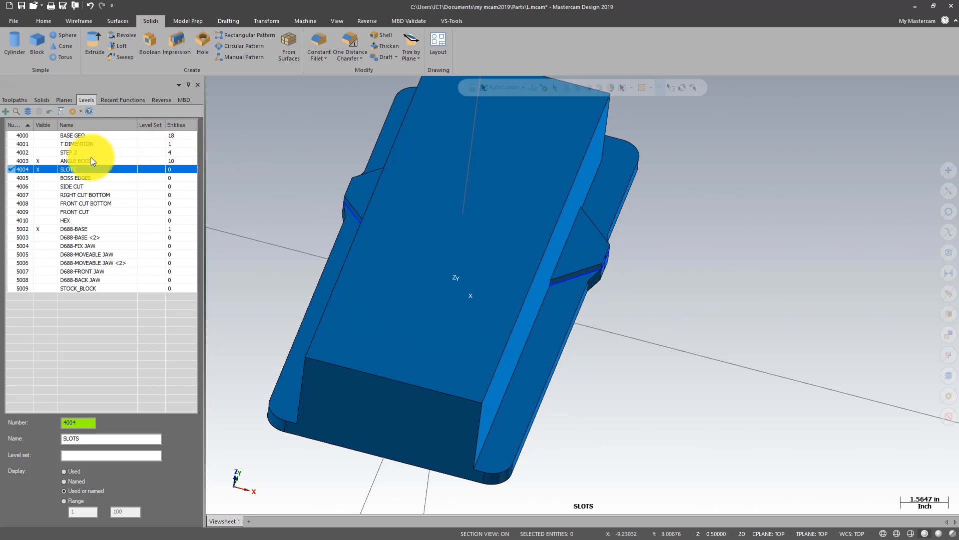
left_click(37, 230)
right_click(277, 132)
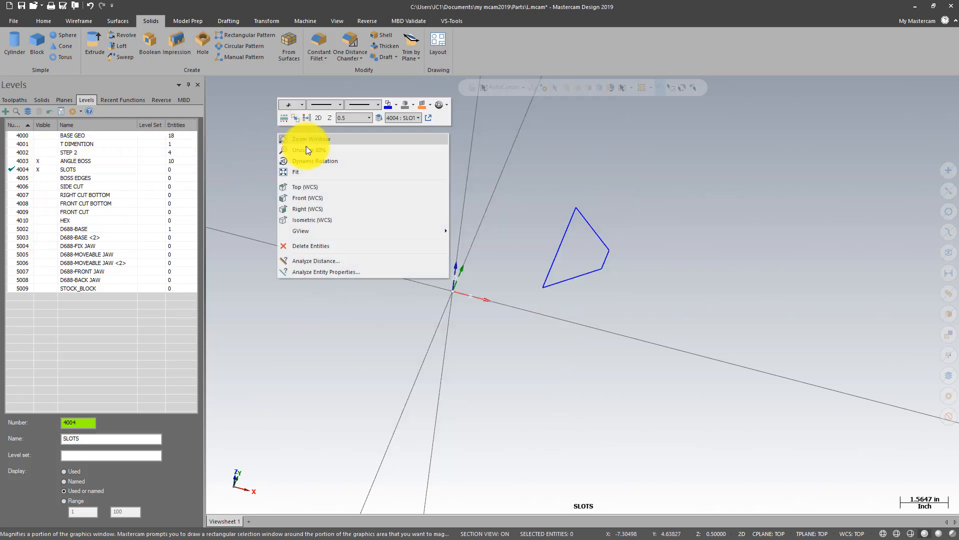
left_click(297, 189)
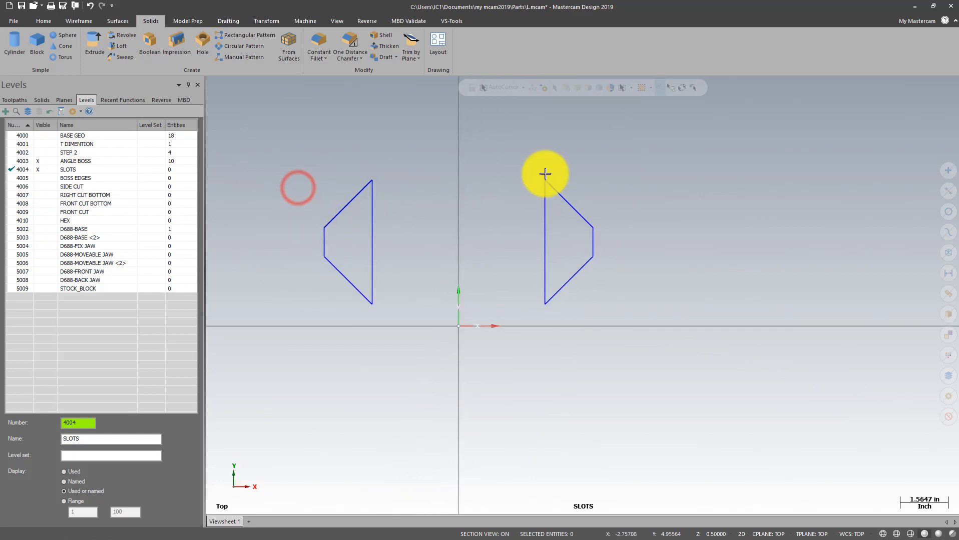
left_click(42, 144)
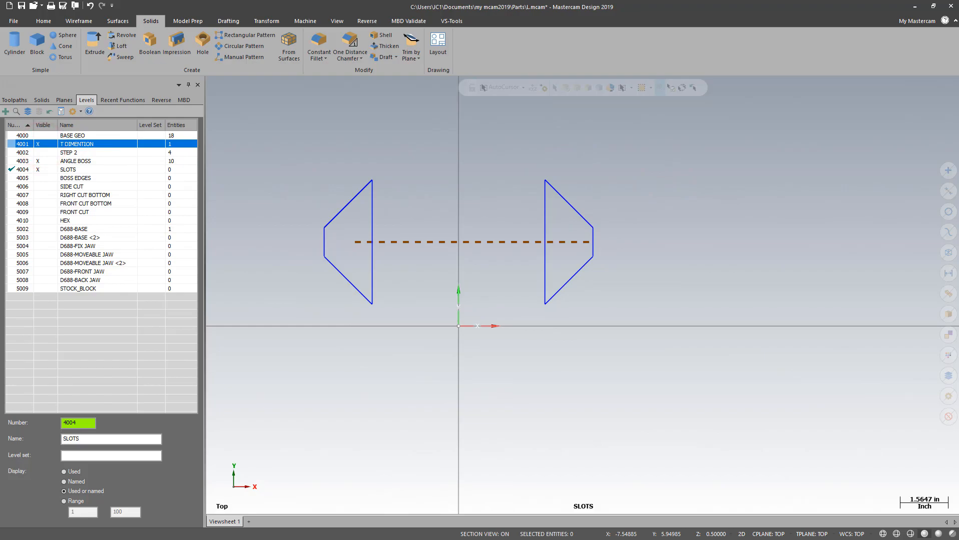
Switch to the Kurt_D-Series_Vise PDF, copy the D688 value 3.813 for dimension S, and return to Mastercam.
key("alt+Tab")
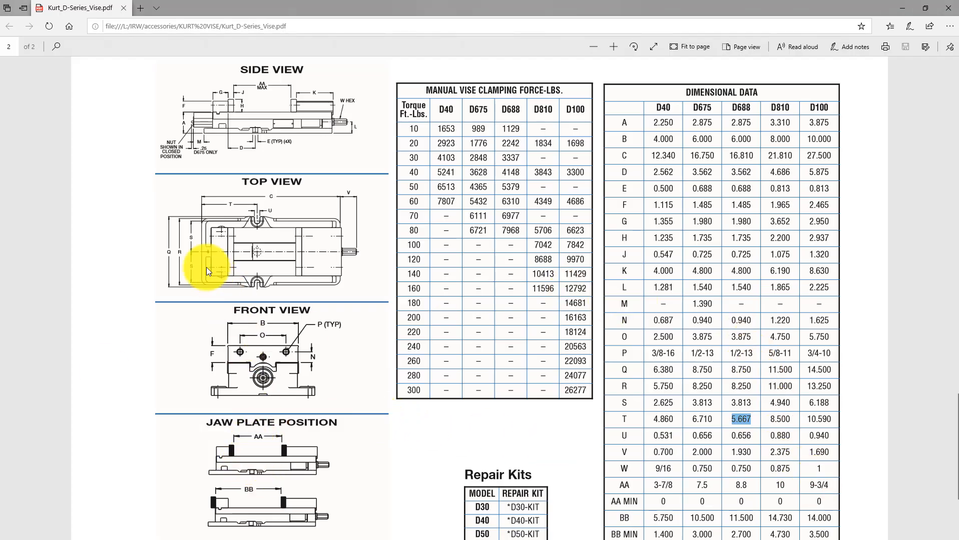
double_click(190, 238)
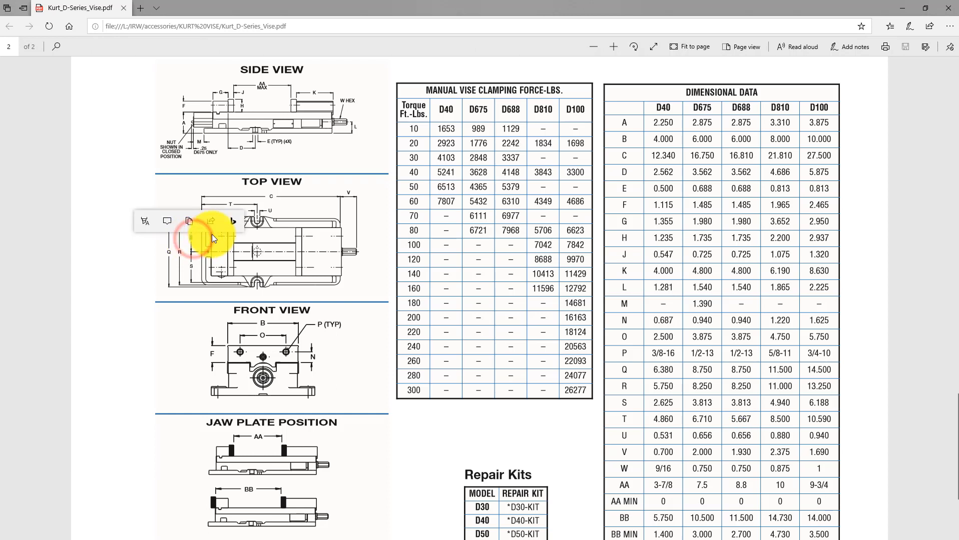
left_click(754, 404)
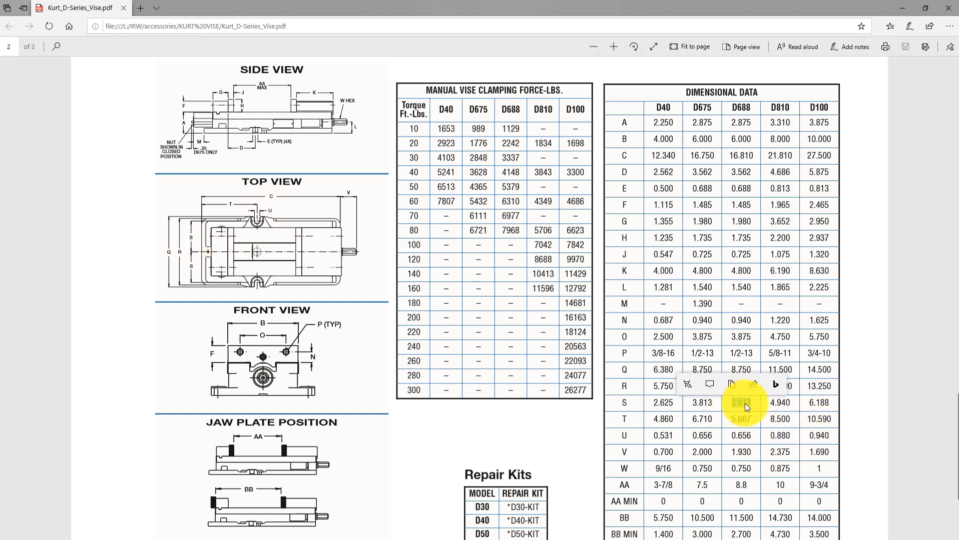
left_click(732, 386)
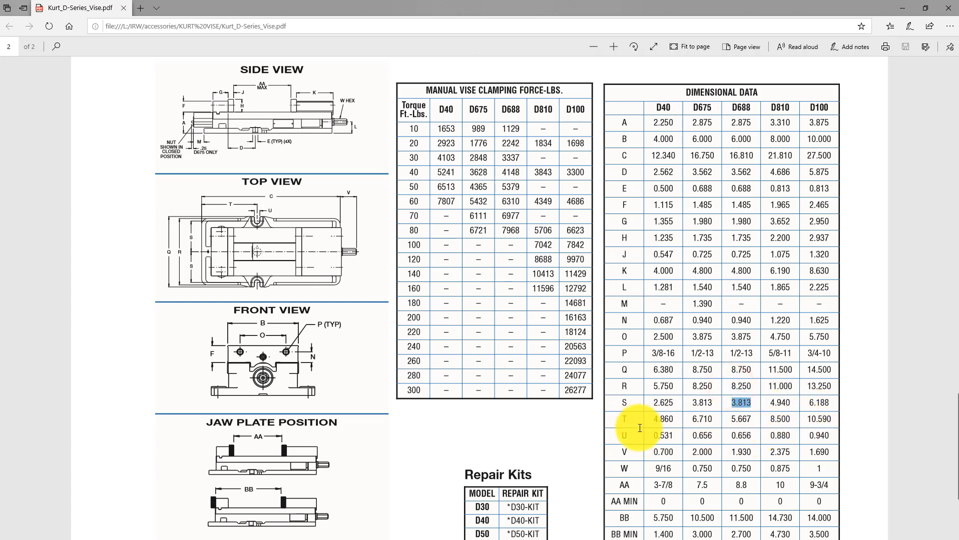
left_click(903, 8)
Draw a circle by center point with a radius of about 0.58, inboard of the boss profile on the positive X side.
scroll(561, 220, "up", 4)
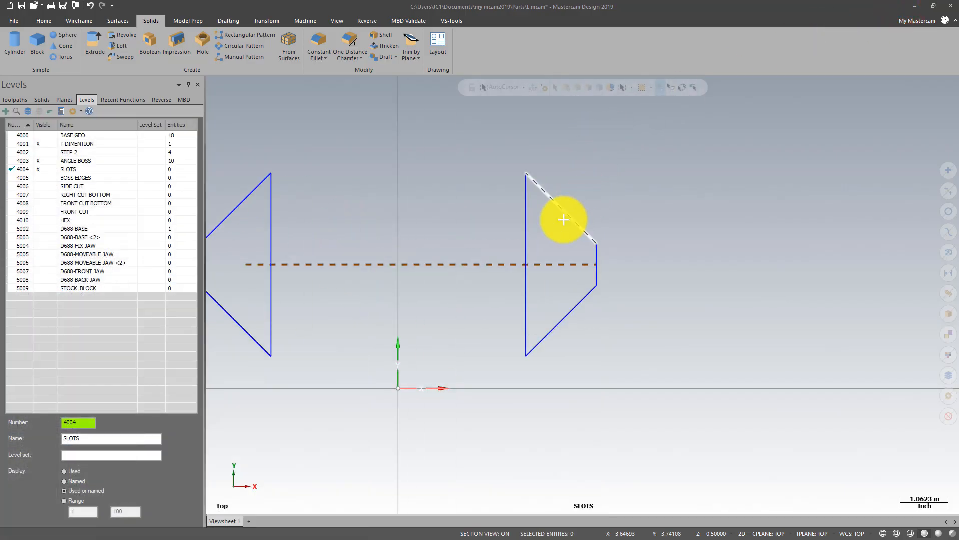
scroll(564, 220, "up", 1)
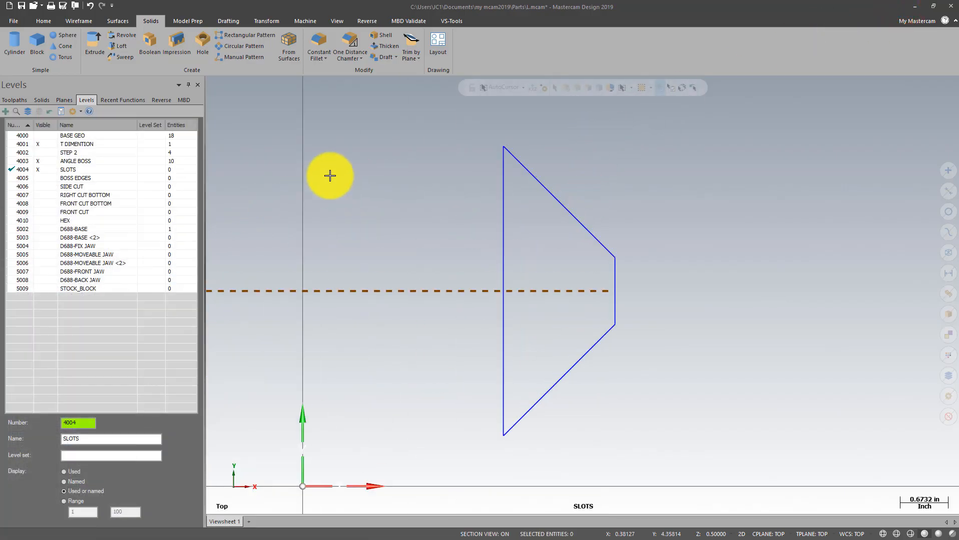
left_click(78, 20)
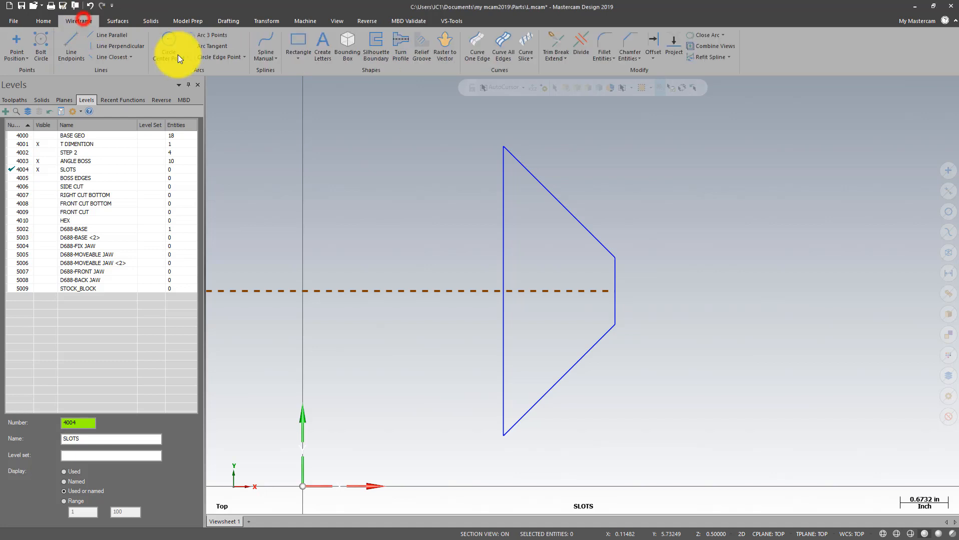
right_click(713, 149)
left_click(617, 135)
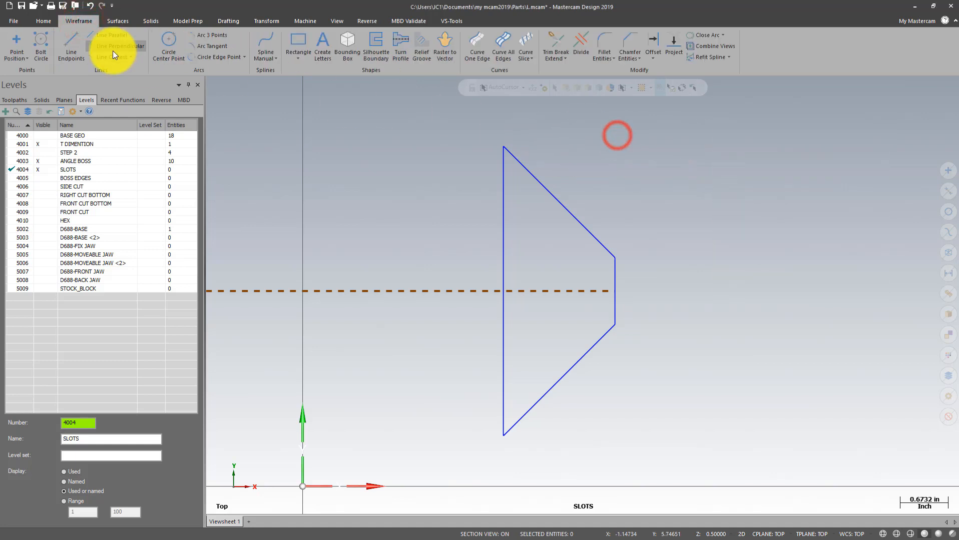
left_click(170, 40)
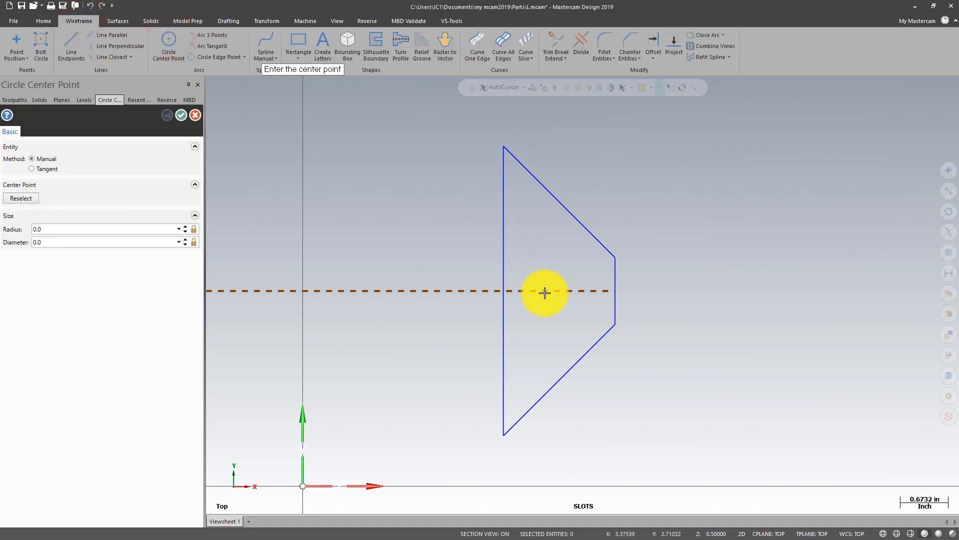
left_click(423, 279)
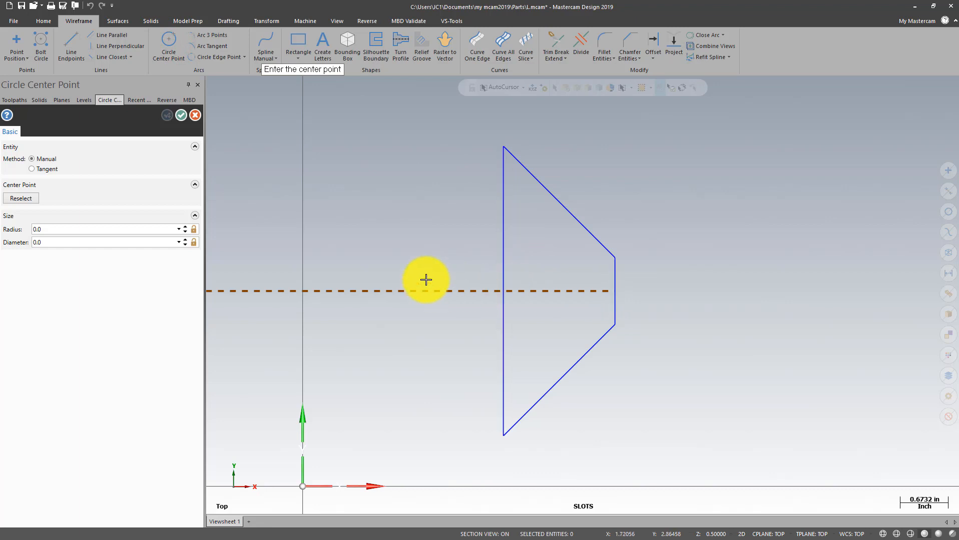
left_click(453, 250)
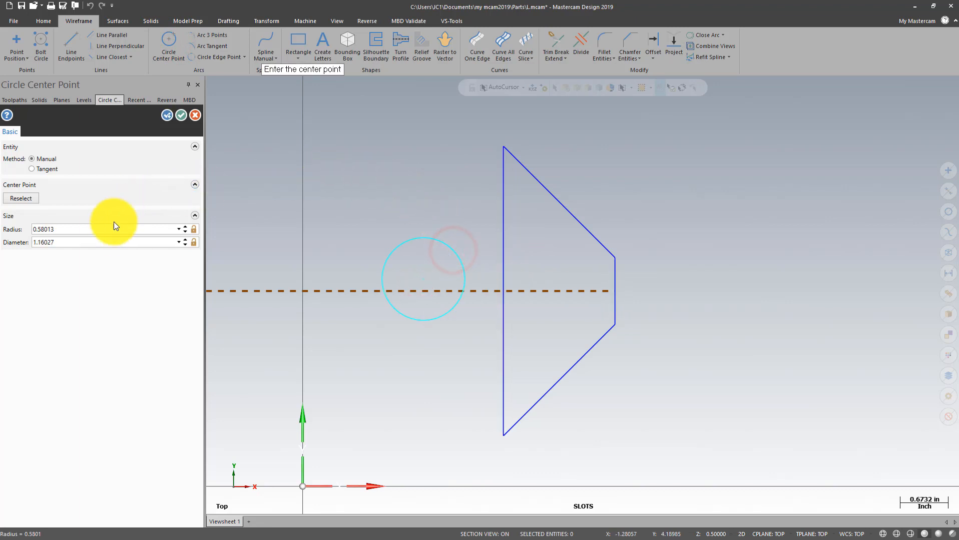
left_click(182, 116)
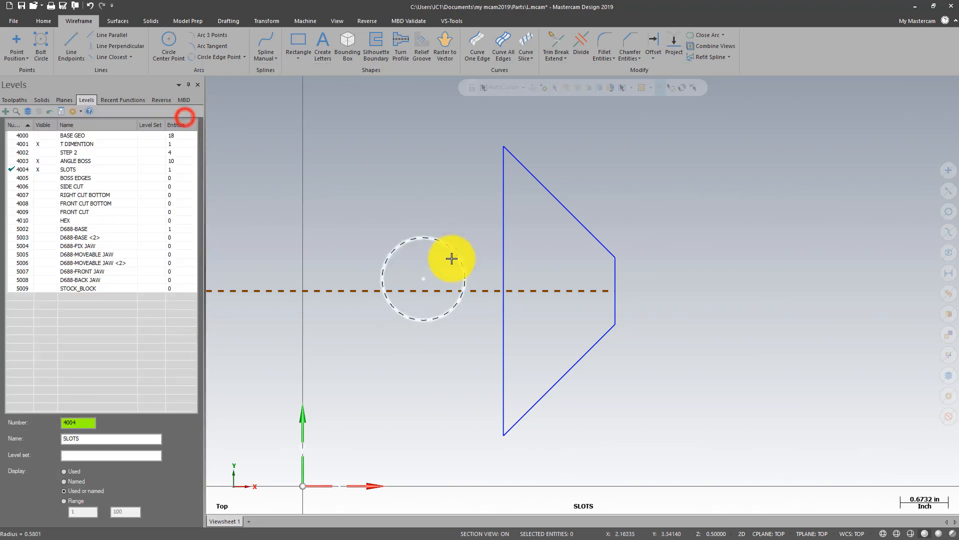
Set the circle's center to X 3.813 with the copied dimension and Y 2.738 from the endpoint of the dashed T dimension line.
double_click(437, 232)
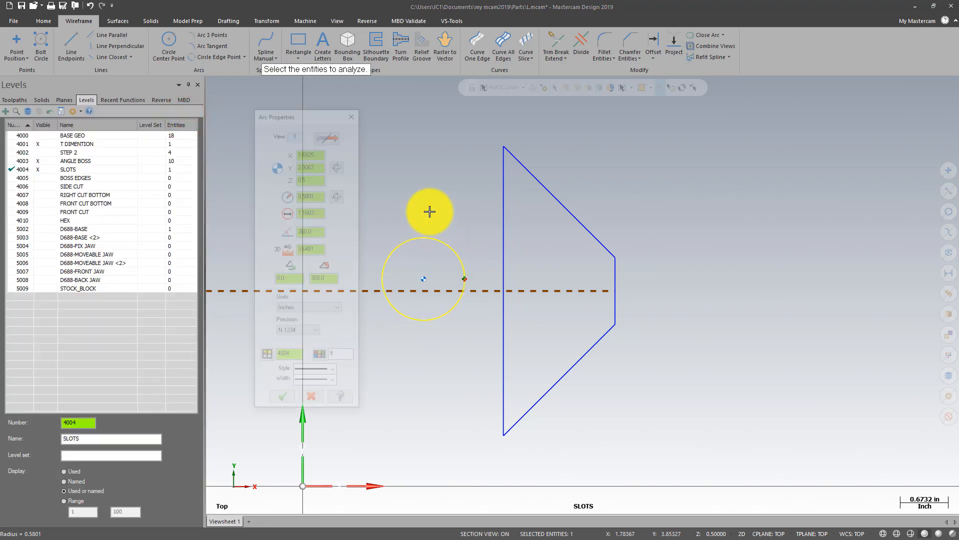
left_click(317, 151)
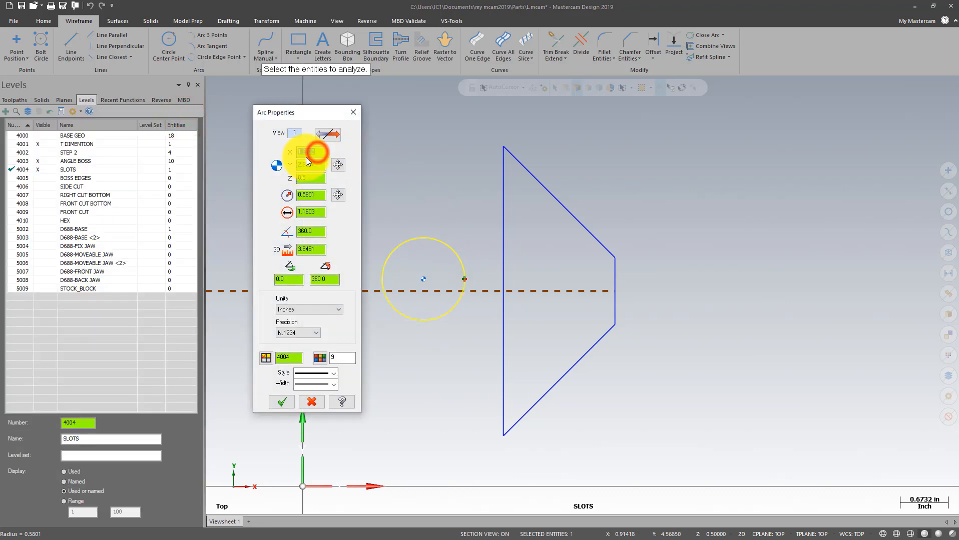
right_click(313, 151)
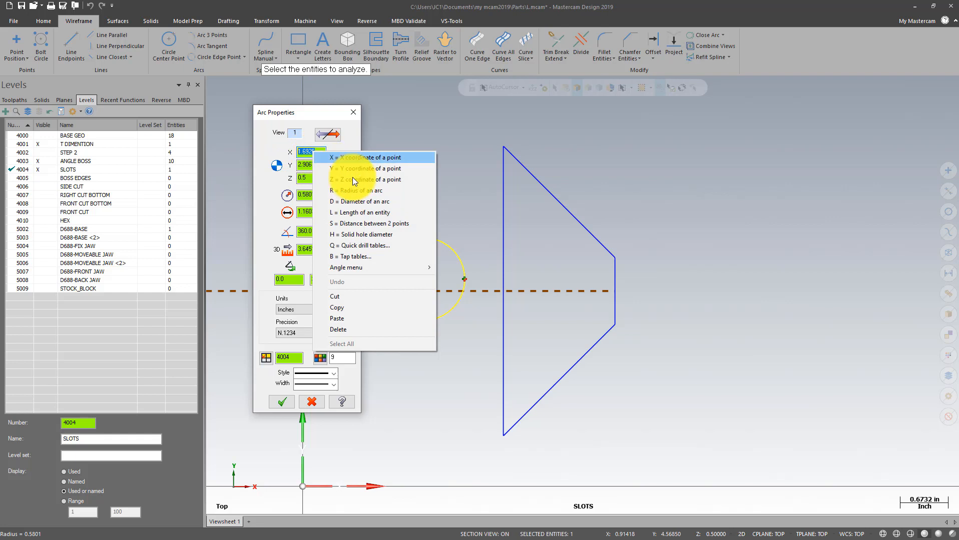
left_click(347, 320)
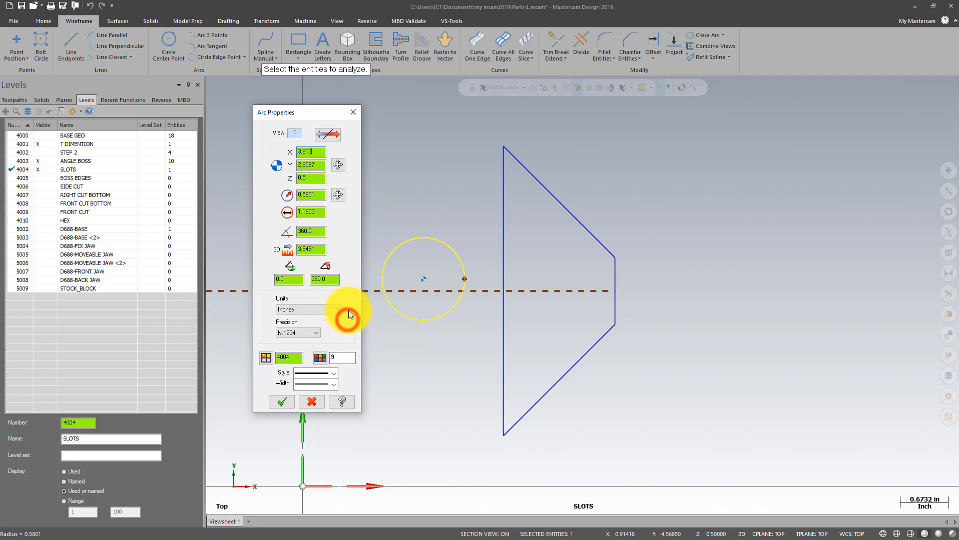
left_click(311, 164)
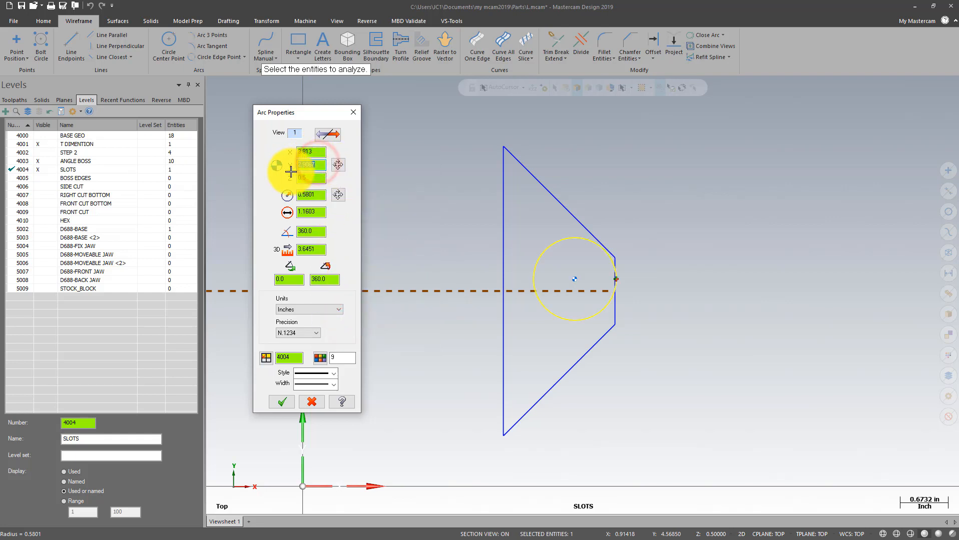
right_click(321, 166)
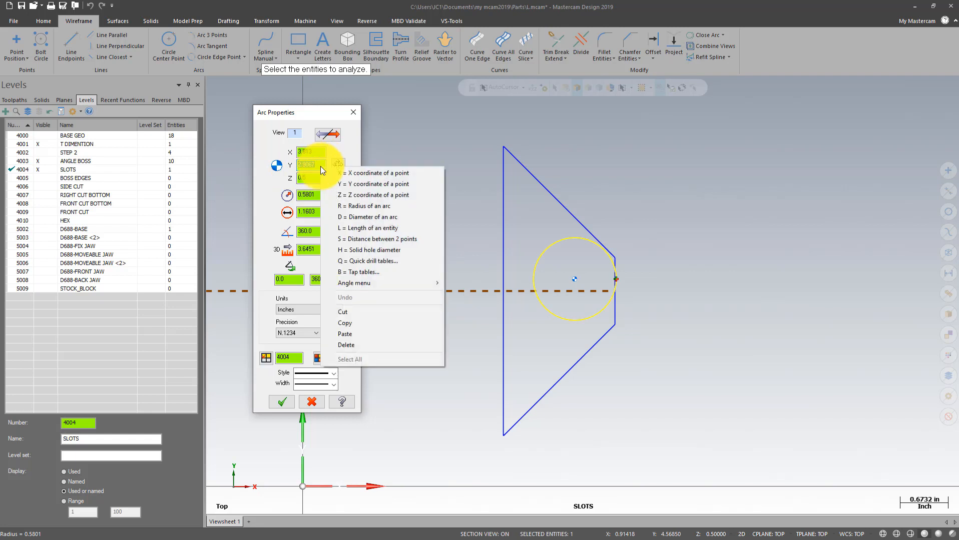
left_click(360, 184)
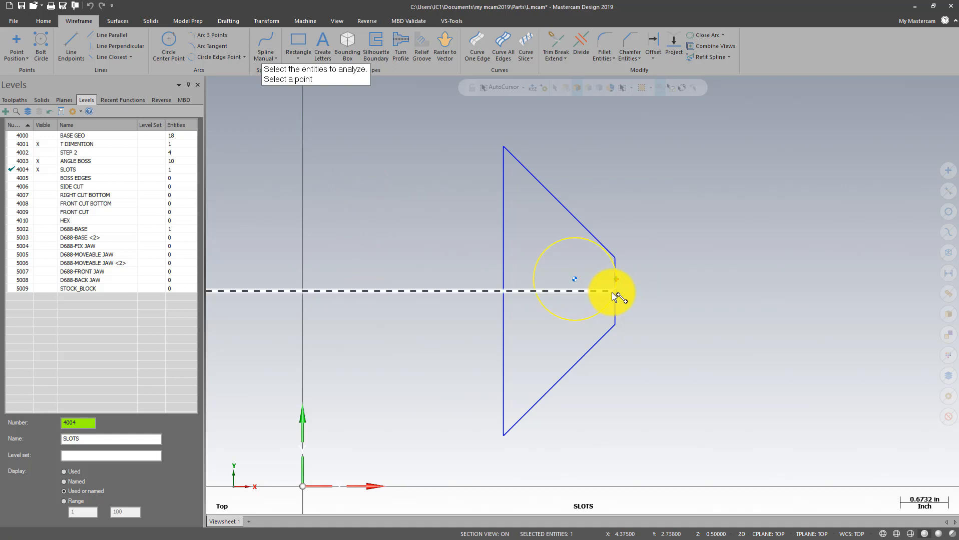
left_click(611, 293)
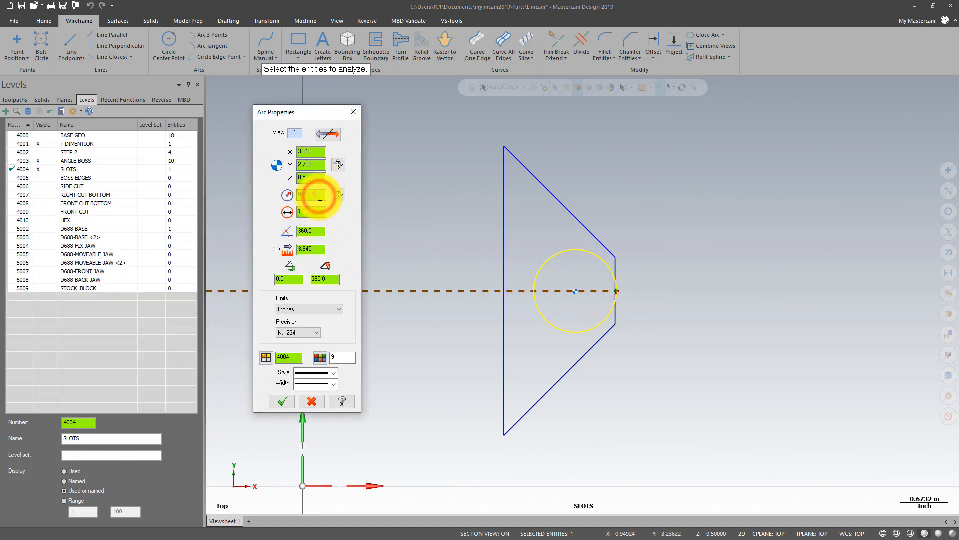
Set the circle's diameter to 0.656 and apply the changed arc properties.
left_click(320, 212)
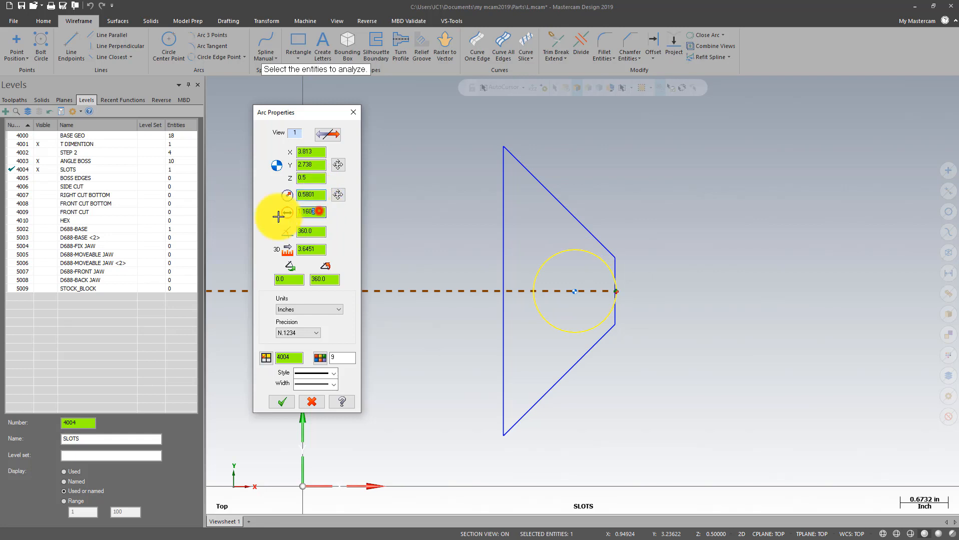
type(".656")
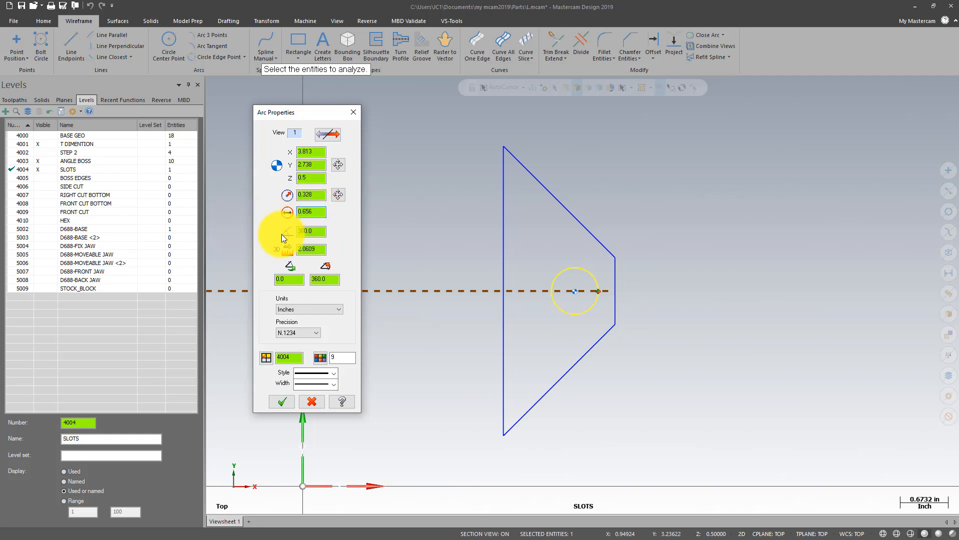
left_click(282, 403)
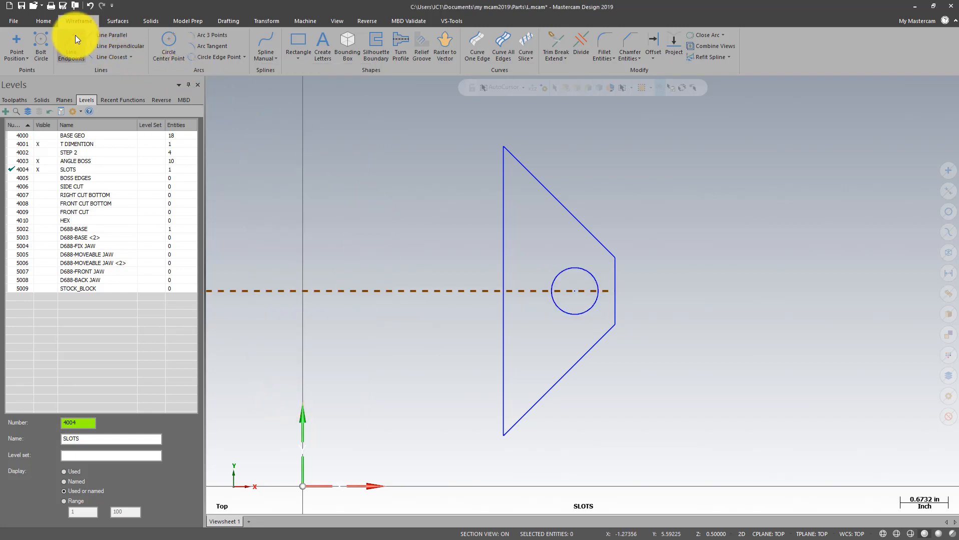
Draw two horizontal lines tangent to the circle outward past the boss edge, and a vertical line about 0.99 long from the lower line's end.
left_click(75, 39)
left_click(577, 265)
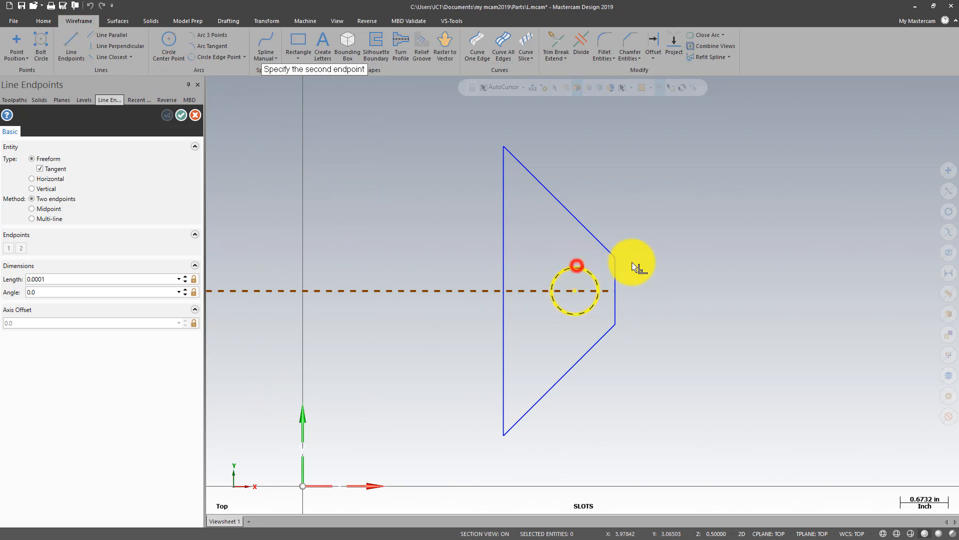
left_click(669, 262)
left_click(575, 317)
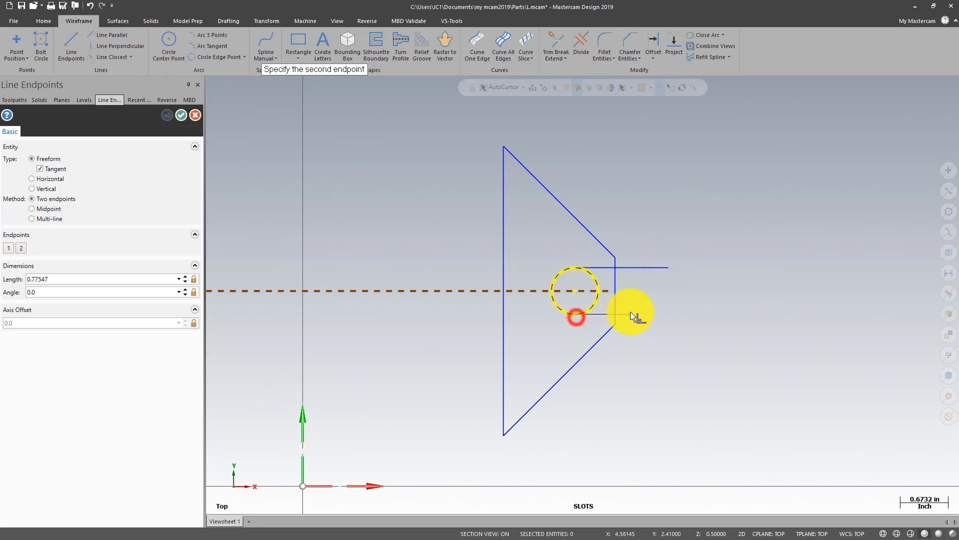
left_click(655, 314)
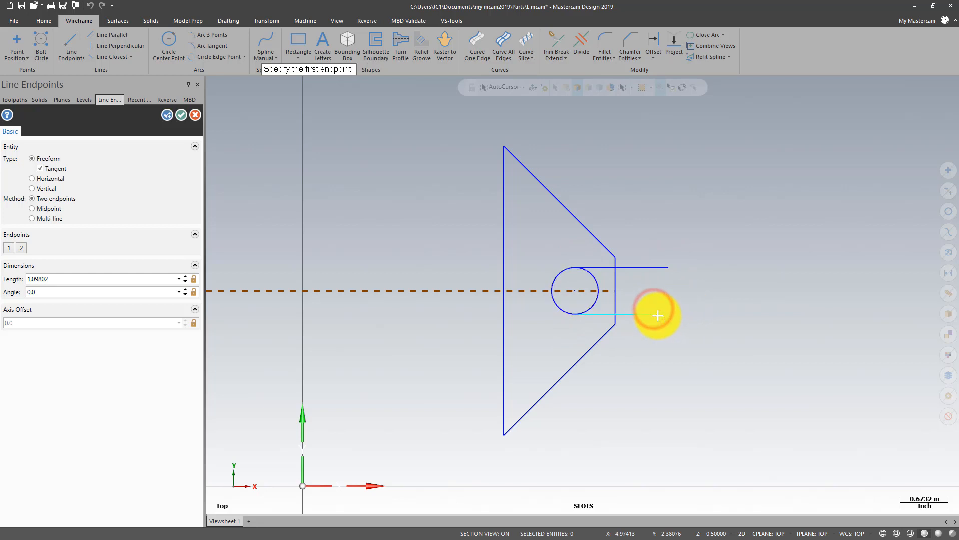
left_click(653, 244)
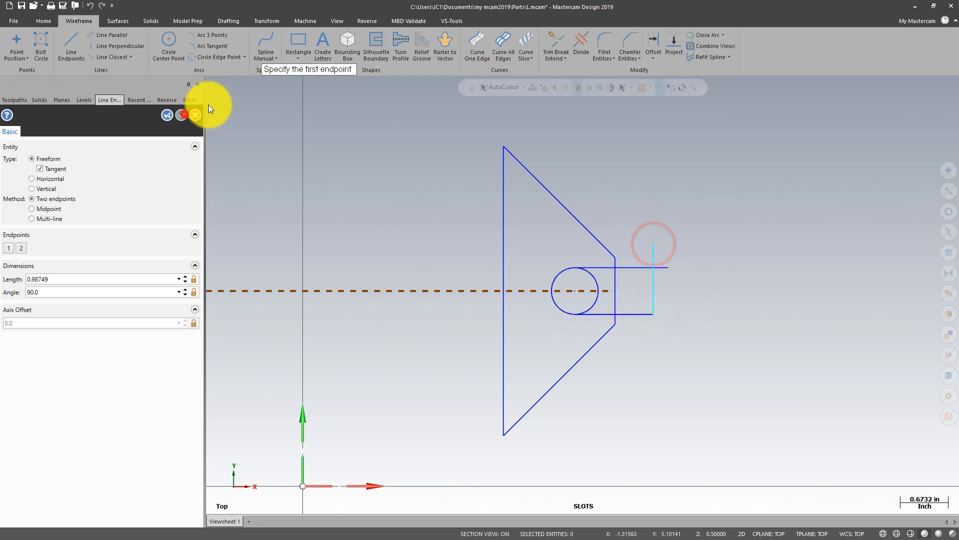
left_click(181, 115)
Trim the overhanging ends of the upper horizontal line and the vertical line to close the slot's outer corner with Divide.
left_click(580, 38)
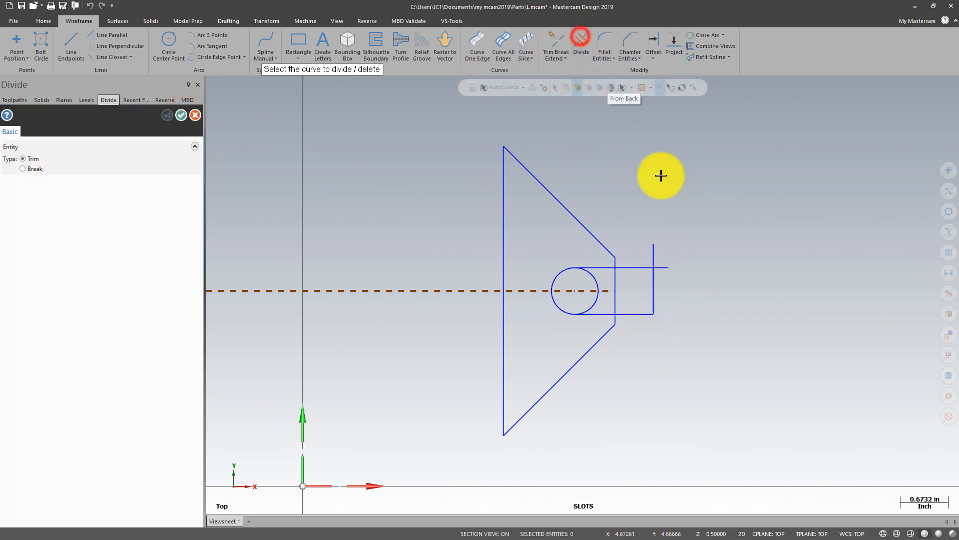
left_click(634, 245)
left_click(668, 266)
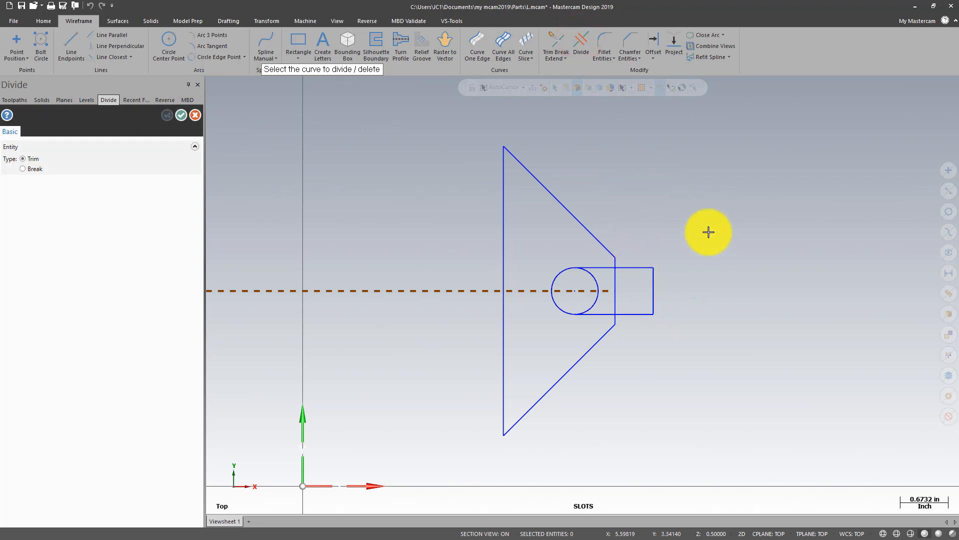
left_click(184, 117)
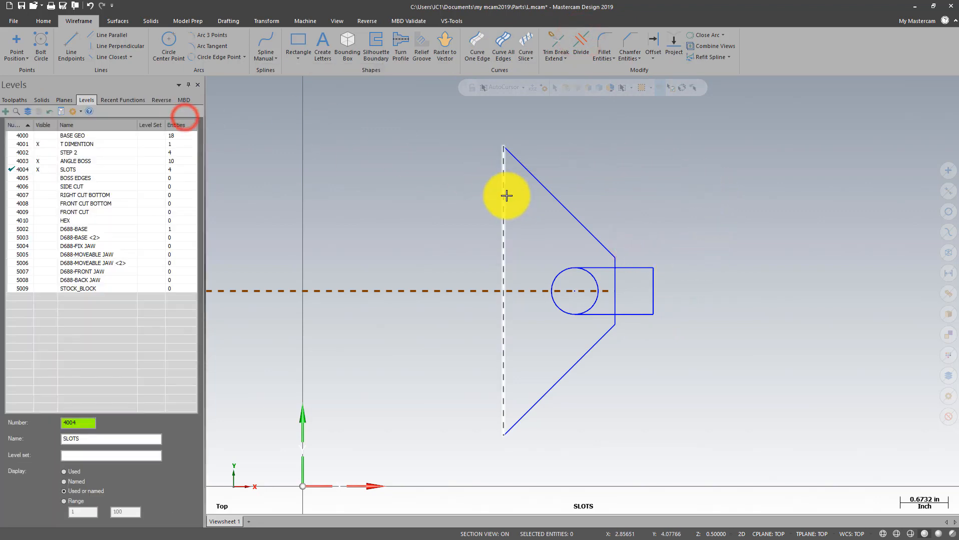
Trim away the half of the circle inside the slot with Divide, leaving a rounded inner end.
left_click(582, 36)
scroll(741, 305, "up", 4)
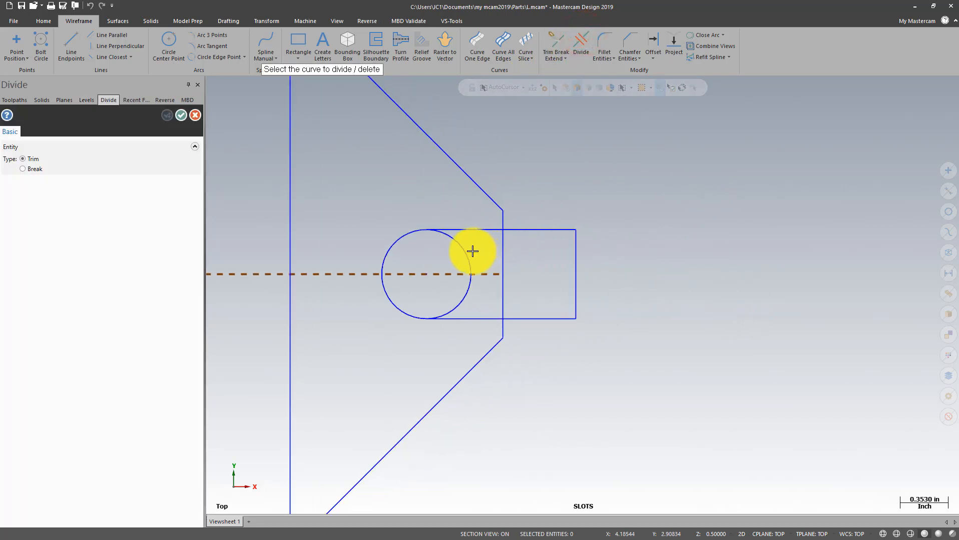
left_click(470, 251)
left_click(466, 295)
scroll(729, 167, "down", 2)
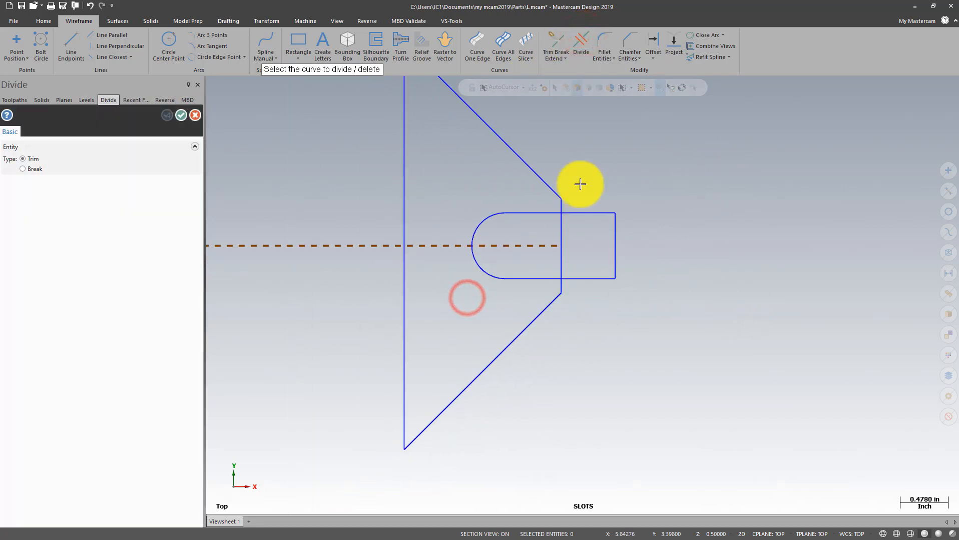
left_click(181, 115)
Mirror the four slot profile entities as a copy onto the opposite angle boss, using a Y offset axis of 0.0.
scroll(693, 285, "down", 2)
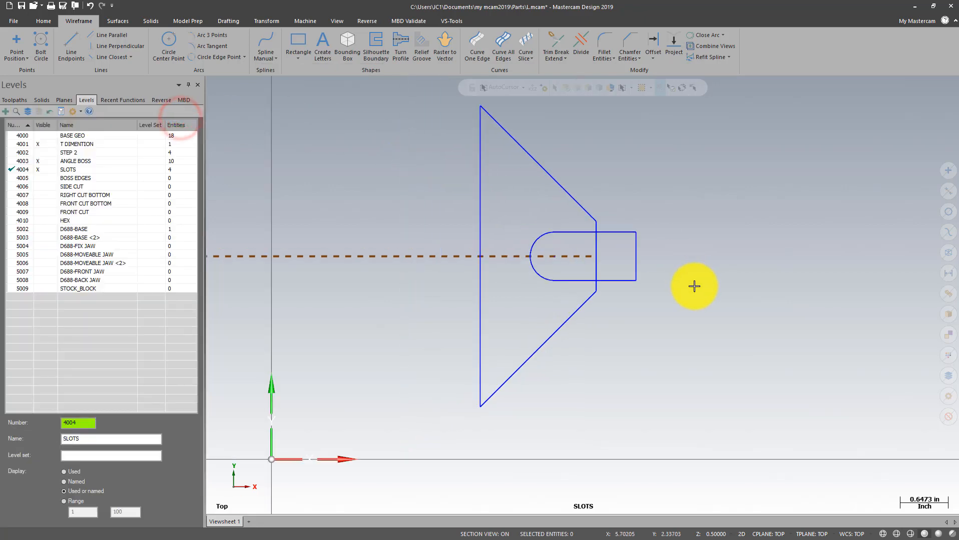
scroll(668, 181, "down", 5)
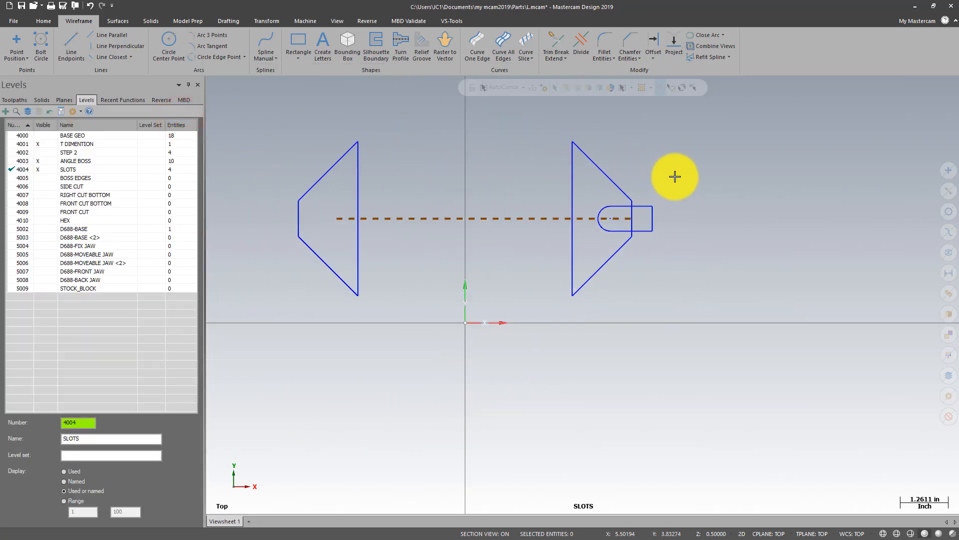
left_click_drag(723, 174, 606, 230)
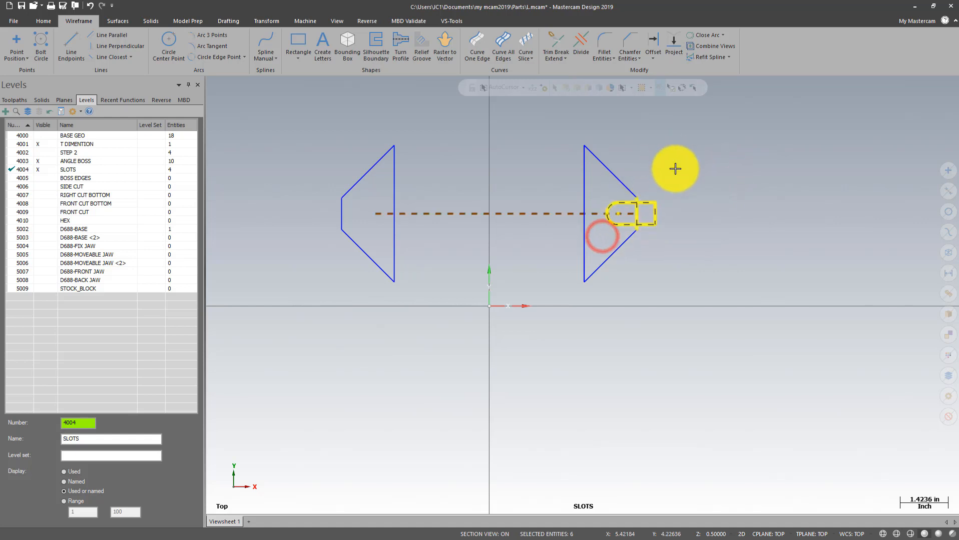
scroll(674, 167, "up", 2)
left_click(621, 226)
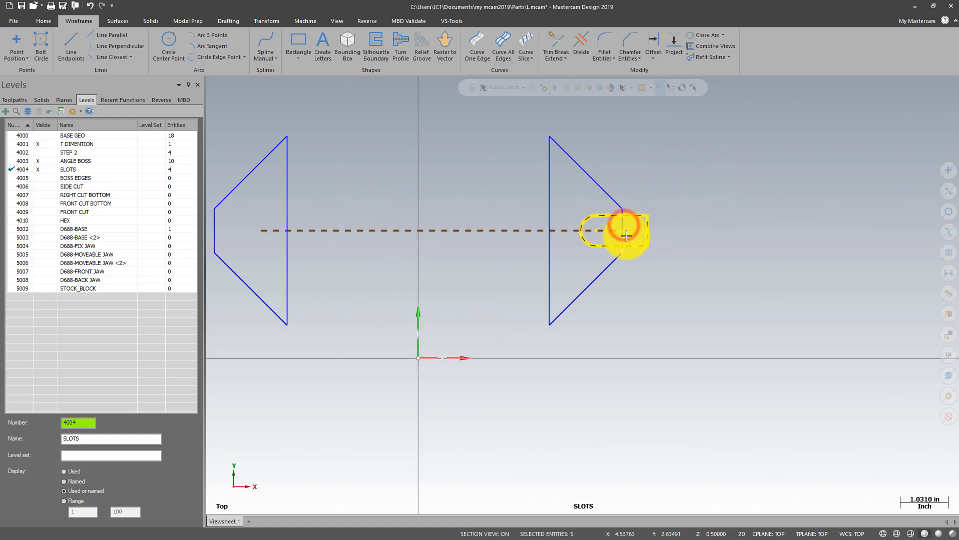
left_click(625, 238)
left_click(264, 20)
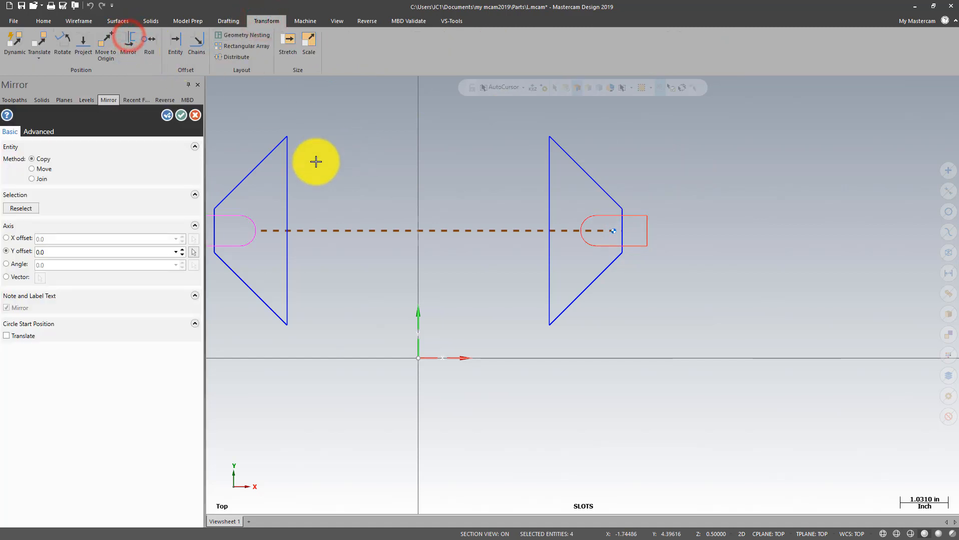
scroll(727, 188, "down", 2)
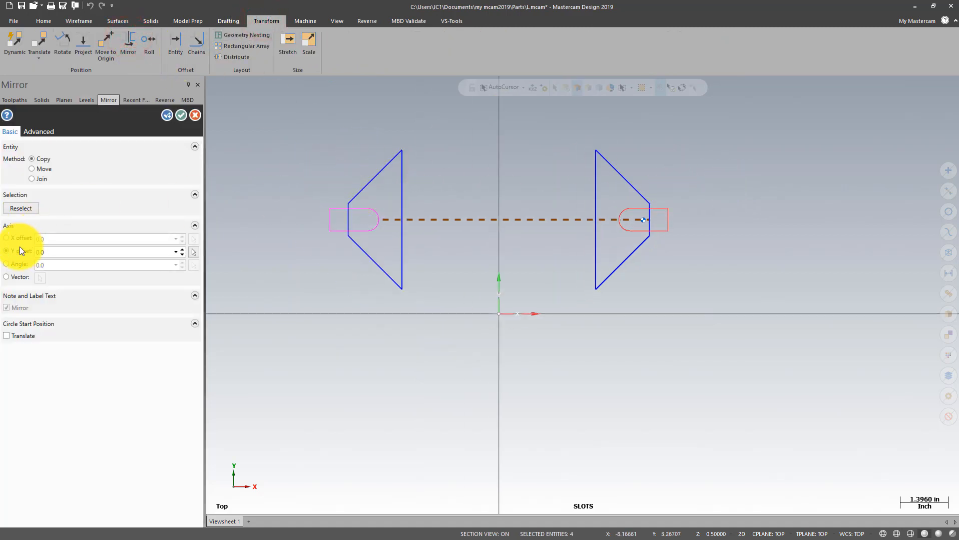
left_click(181, 116)
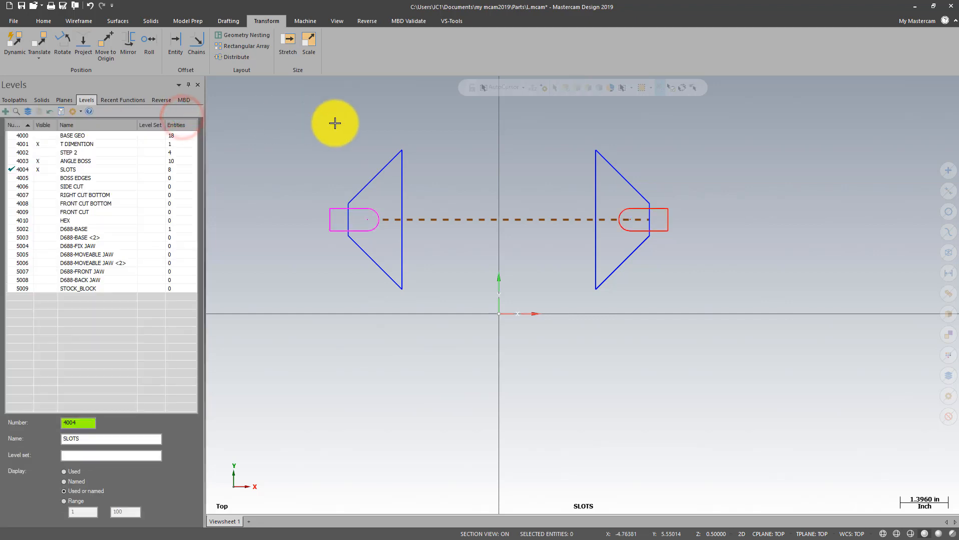
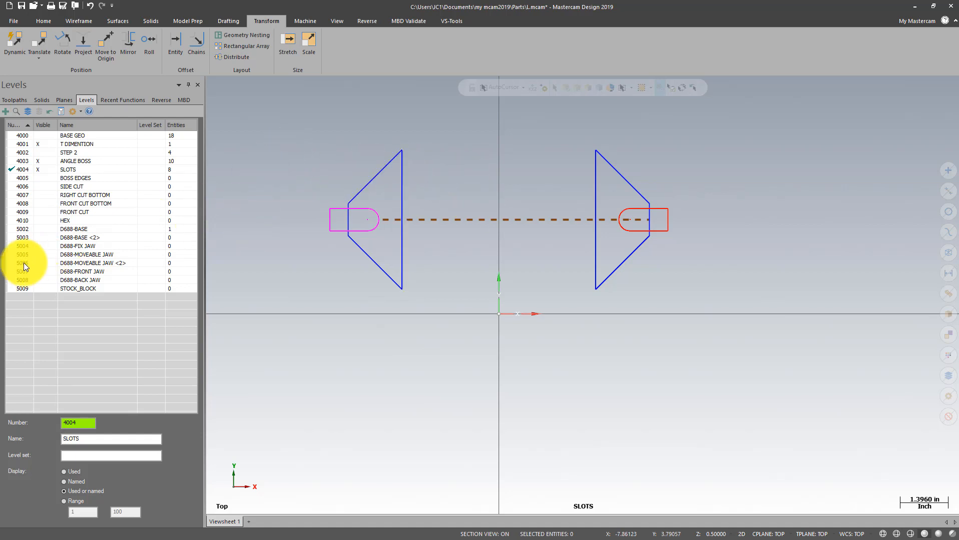
Show the D688-BASE level and chain both slot profiles for a solid extrude.
left_click(45, 230)
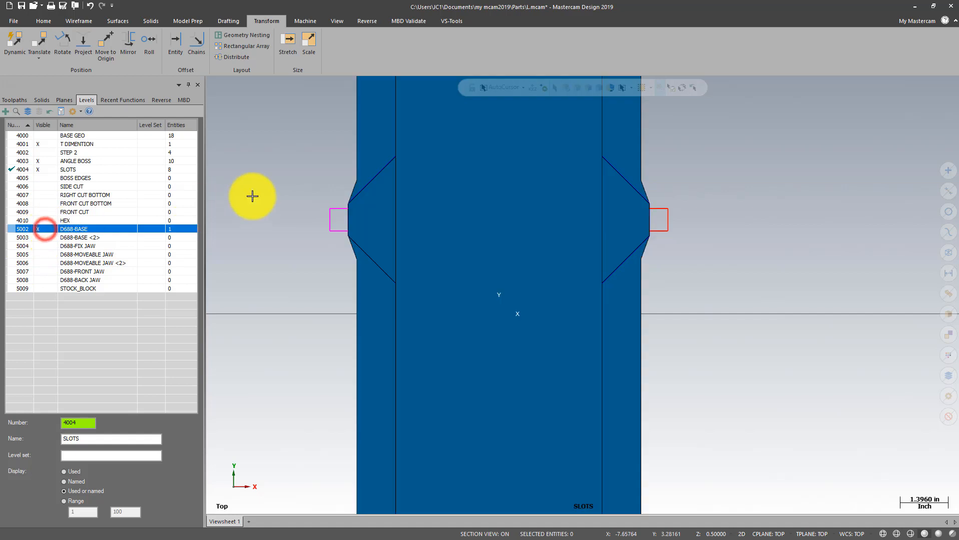
middle_click_drag(295, 250, 315, 182)
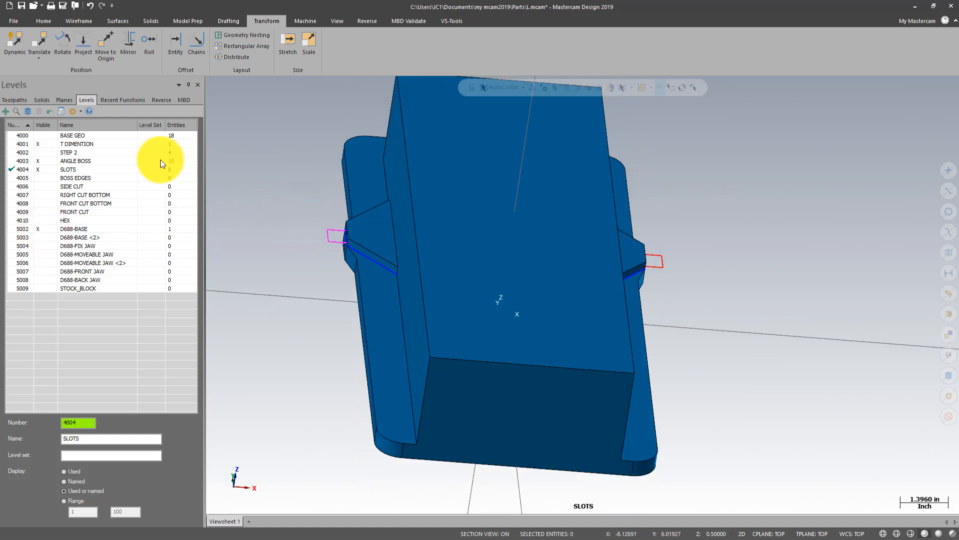
left_click(145, 19)
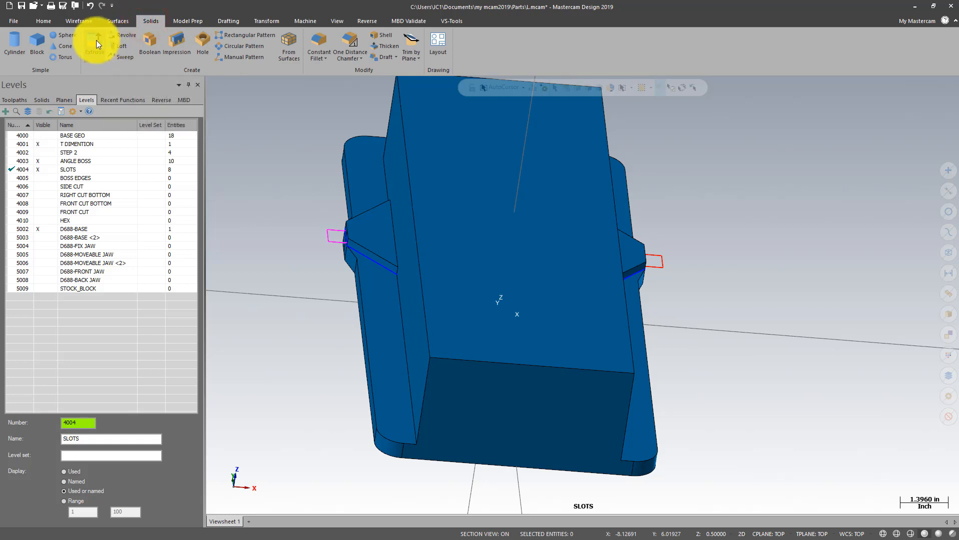
left_click(95, 40)
left_click(325, 236)
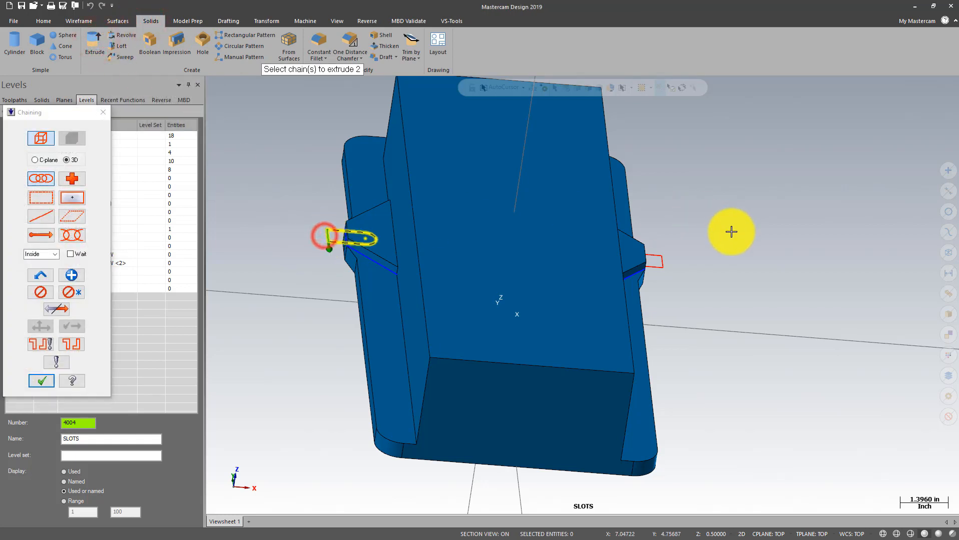
left_click(664, 261)
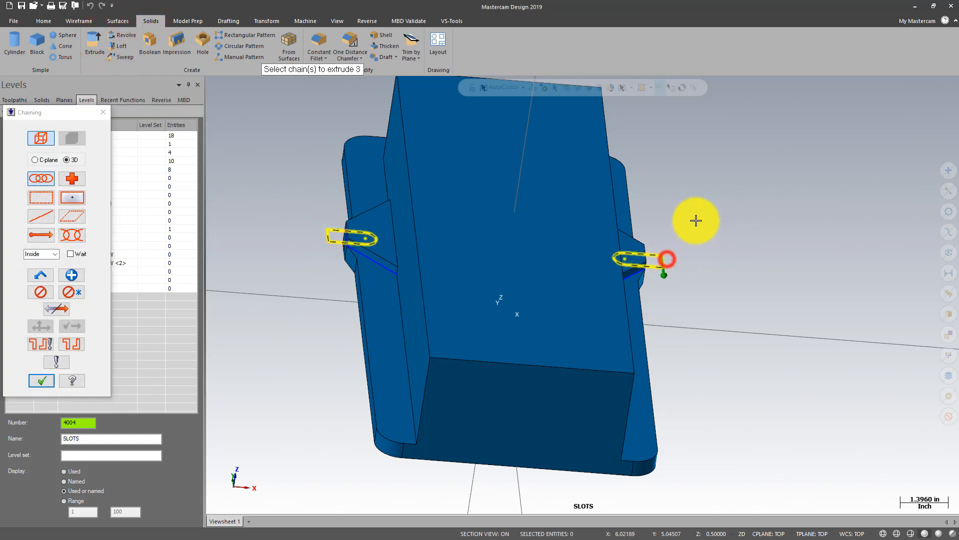
left_click(42, 377)
middle_click_drag(319, 182, 318, 190)
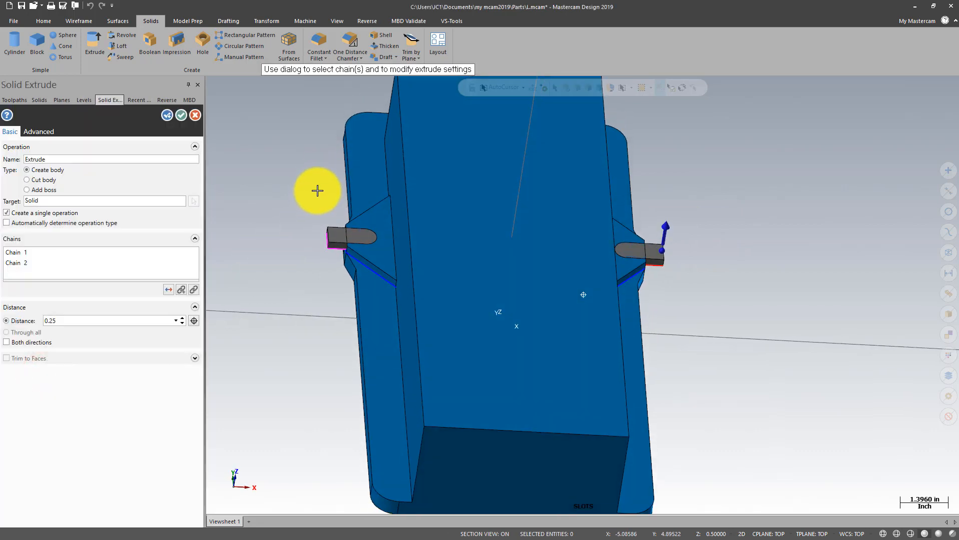
Cut both slots from the base body with the extrude set to Cut body, Through all and Both directions.
left_click(24, 181)
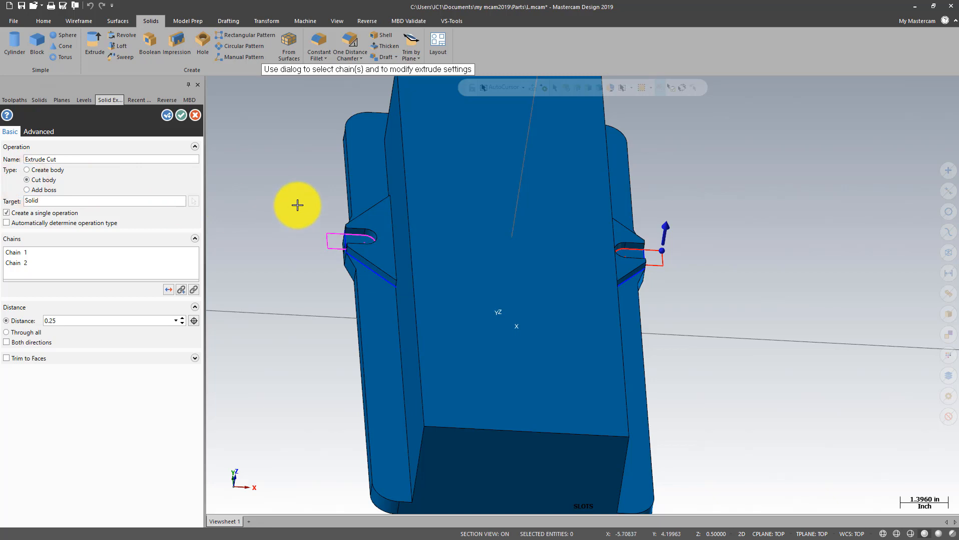
mouse_move(297, 205)
middle_mouse_down()
mouse_move(309, 193)
mouse_move(305, 200)
middle_mouse_up()
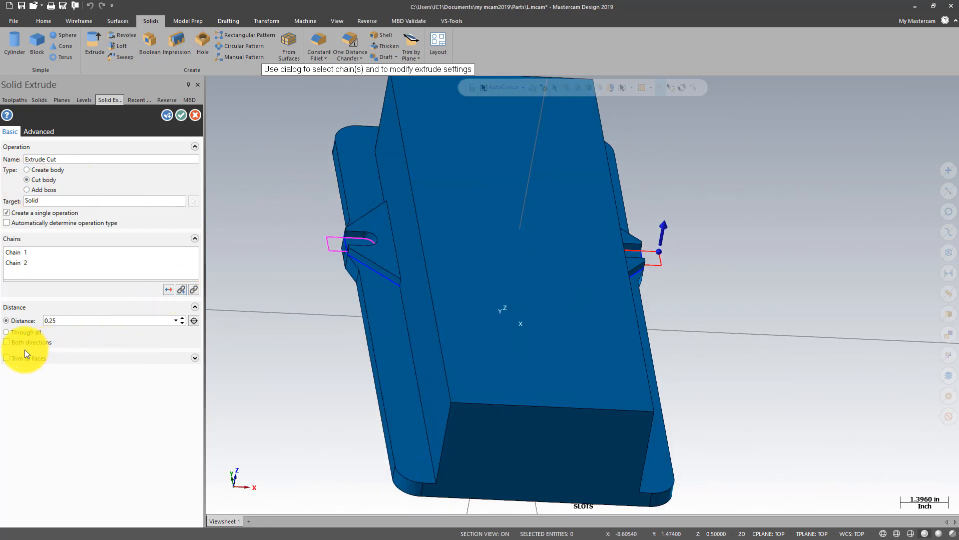
left_click(10, 333)
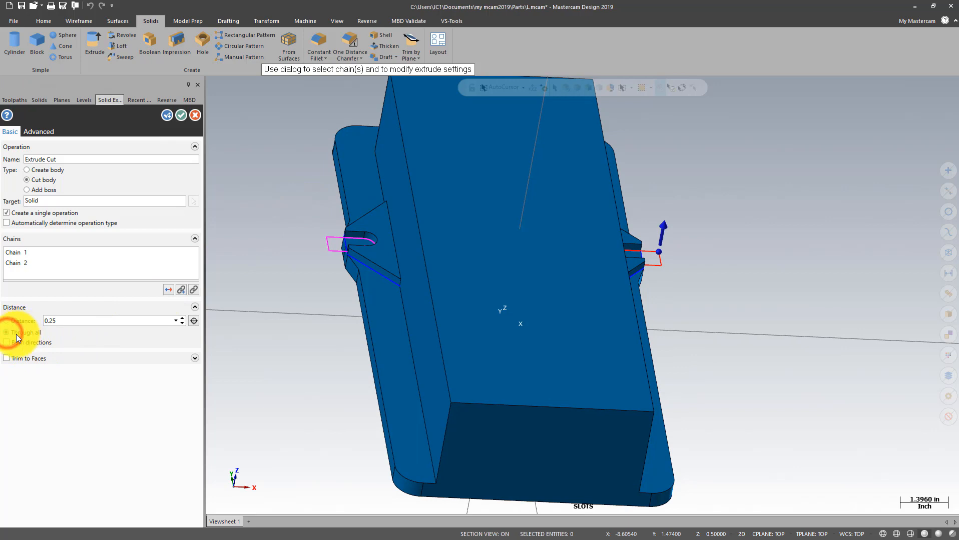
left_click(6, 343)
mouse_move(262, 213)
middle_mouse_down()
mouse_move(281, 261)
mouse_move(283, 245)
mouse_move(256, 206)
middle_mouse_up()
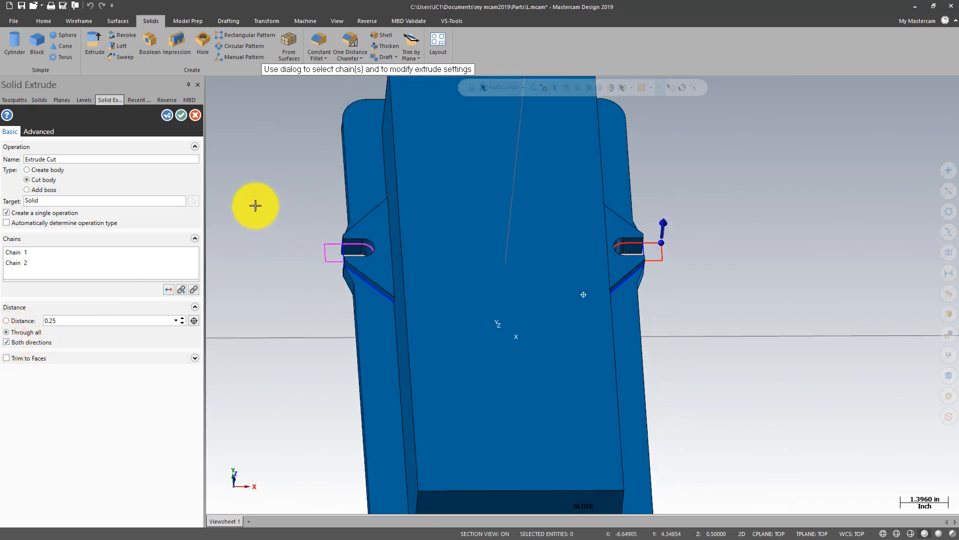
left_click(178, 113)
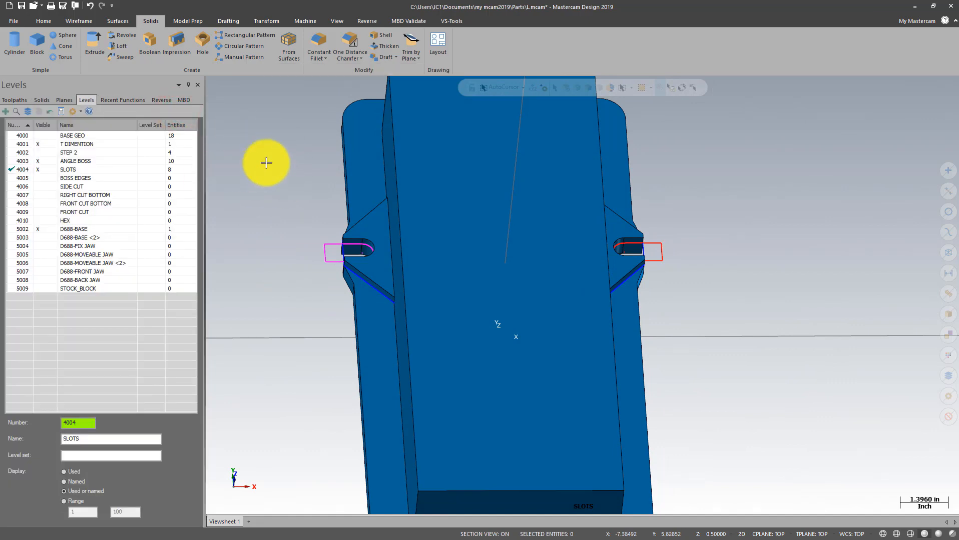
Switch to the isometric view and make BOSS EDGES the main level, with only it and D688-BASE visible.
right_click(297, 140)
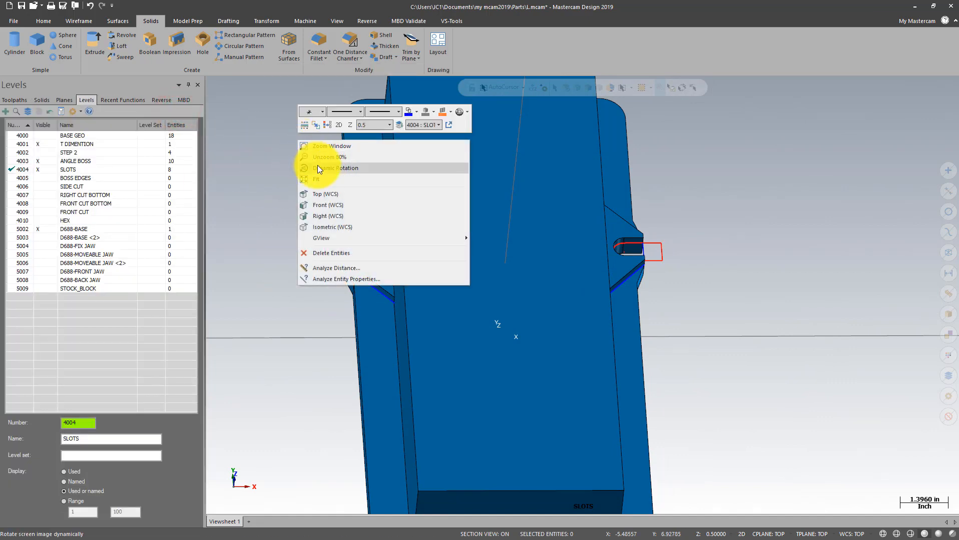
left_click(326, 226)
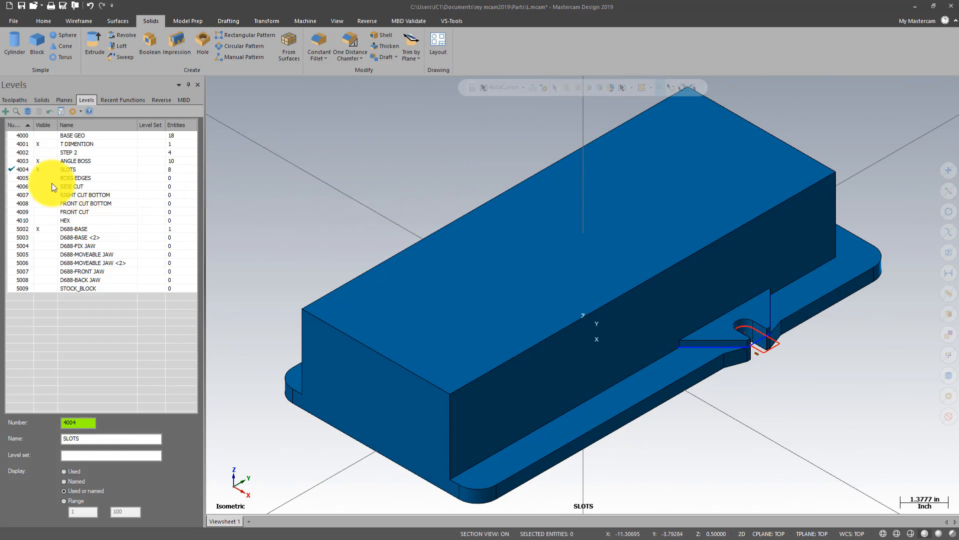
left_click(42, 178)
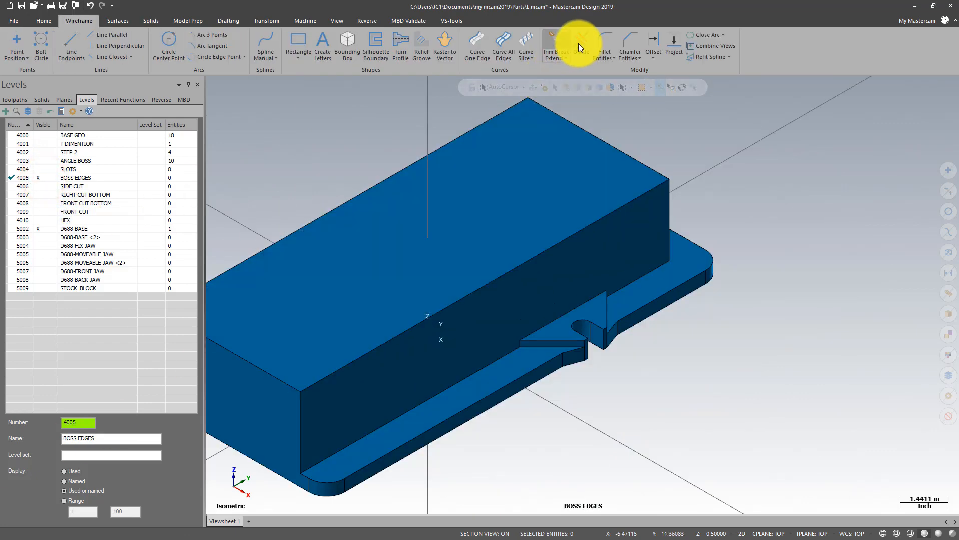
Create edge curves with Curve One Edge along the base flange's upper rim on the positive X side and around its front corners.
left_click(476, 41)
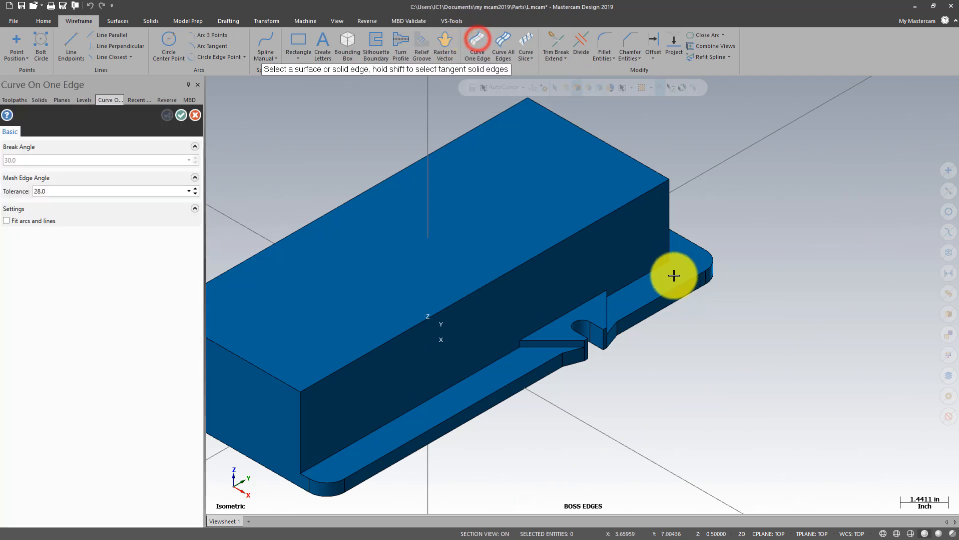
left_click(669, 293)
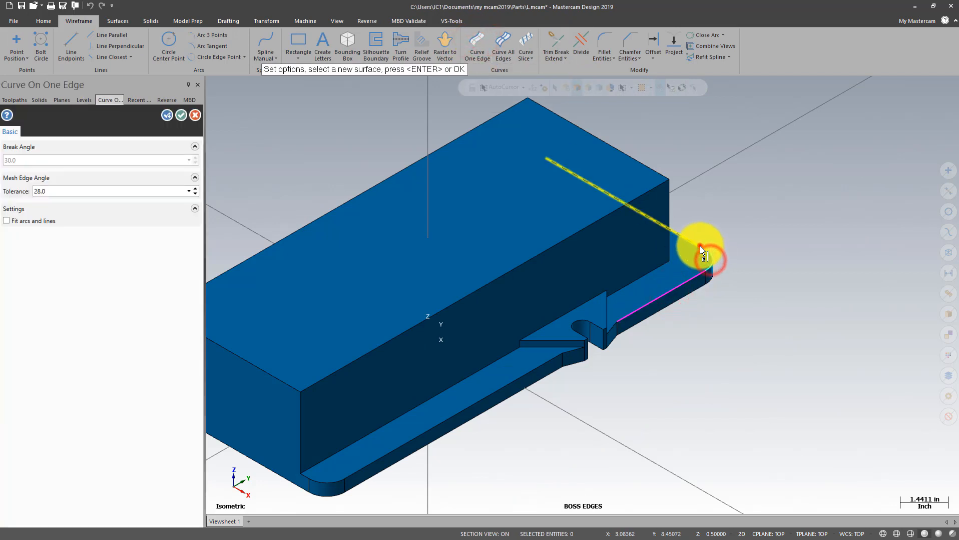
scroll(811, 190, "down", 1)
scroll(810, 190, "down", 1)
left_click(610, 325)
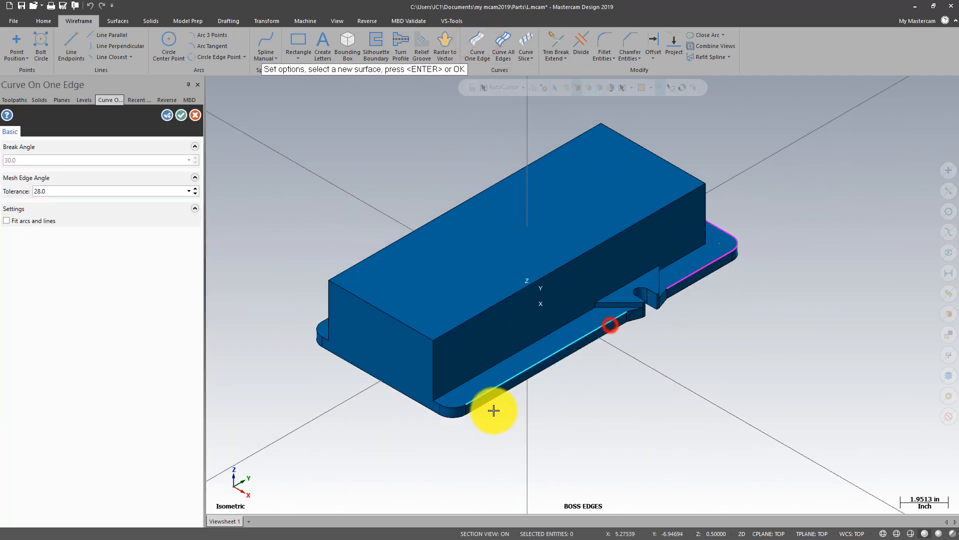
left_click(454, 405)
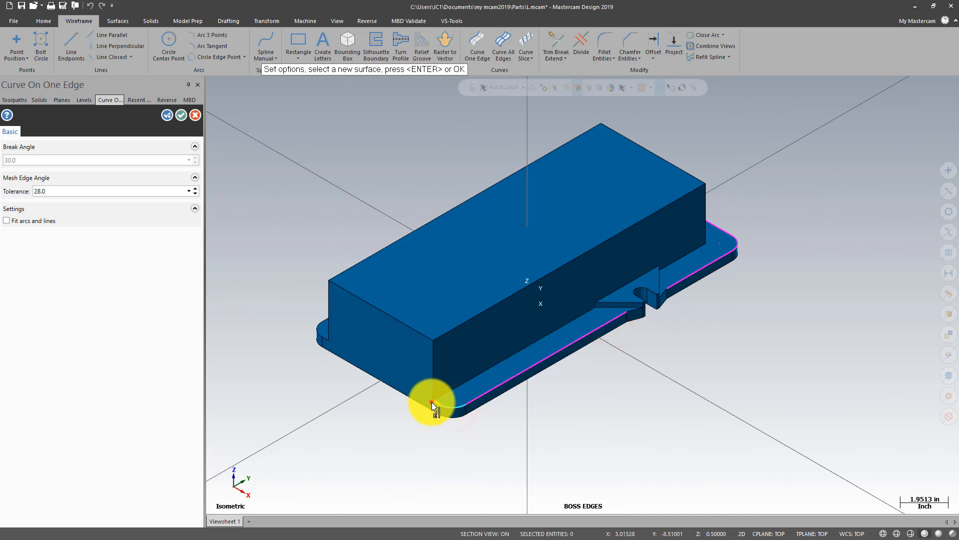
left_click(431, 402)
left_click(322, 334)
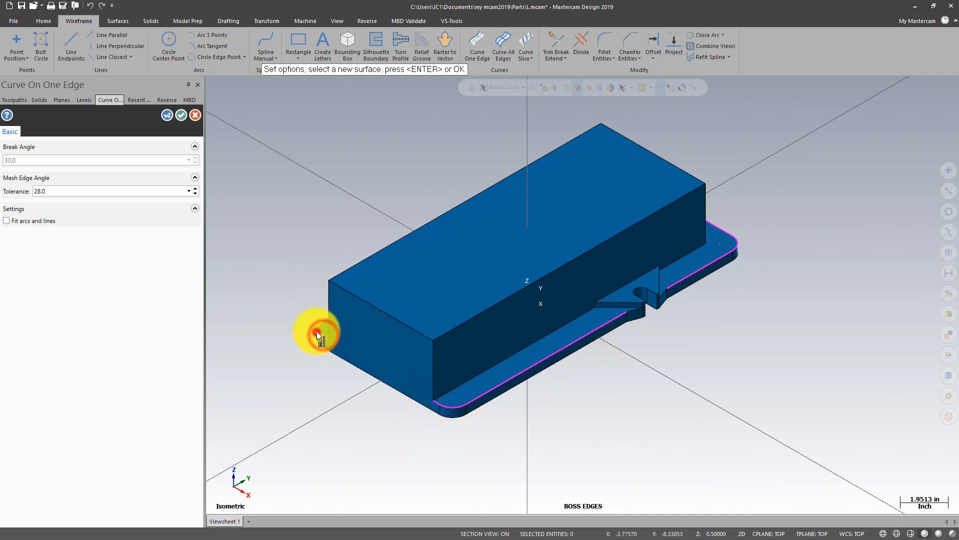
Add curves along the flange's upper rim on the negative X side, accept them, and restore the isometric view.
middle_click_drag(281, 312, 342, 250)
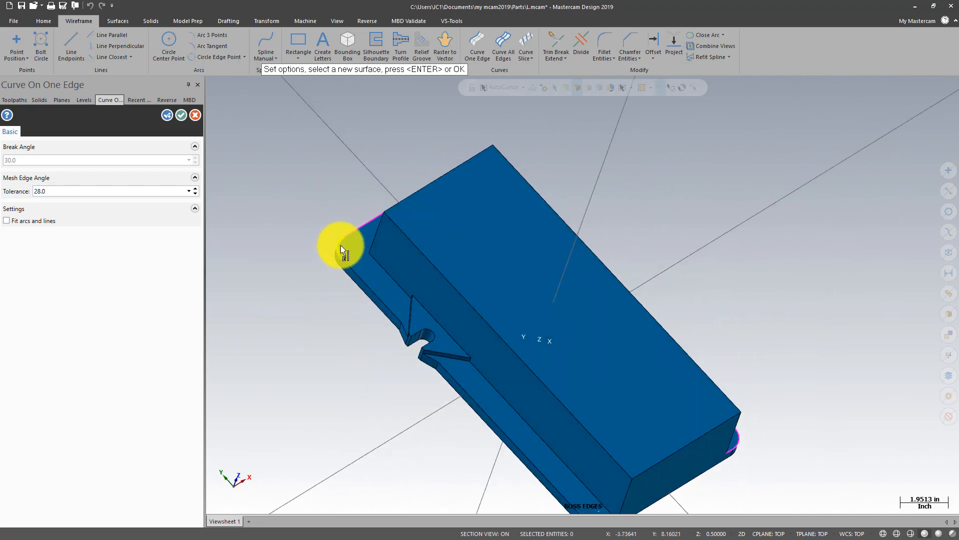
left_click(341, 244)
left_click(449, 381)
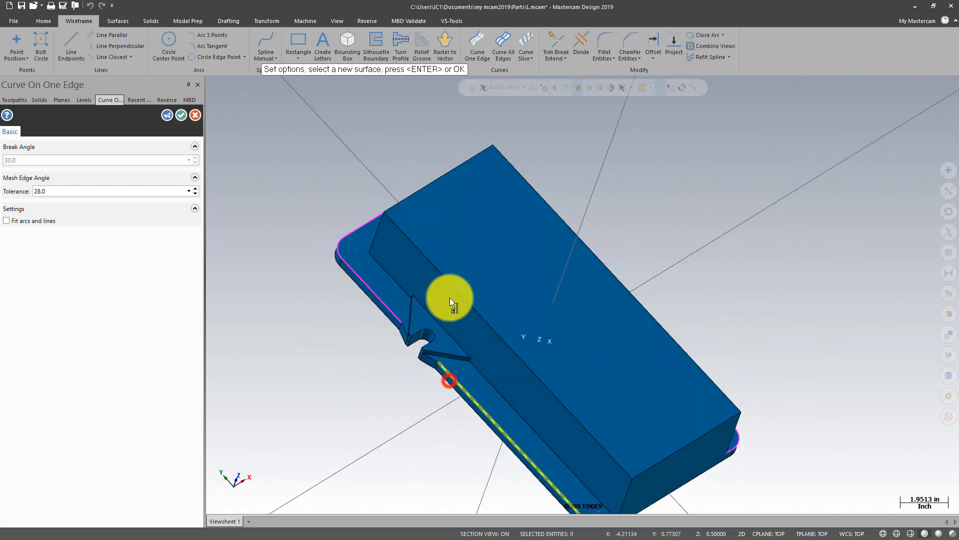
scroll(451, 215, "down", 1)
scroll(536, 433, "down", 1)
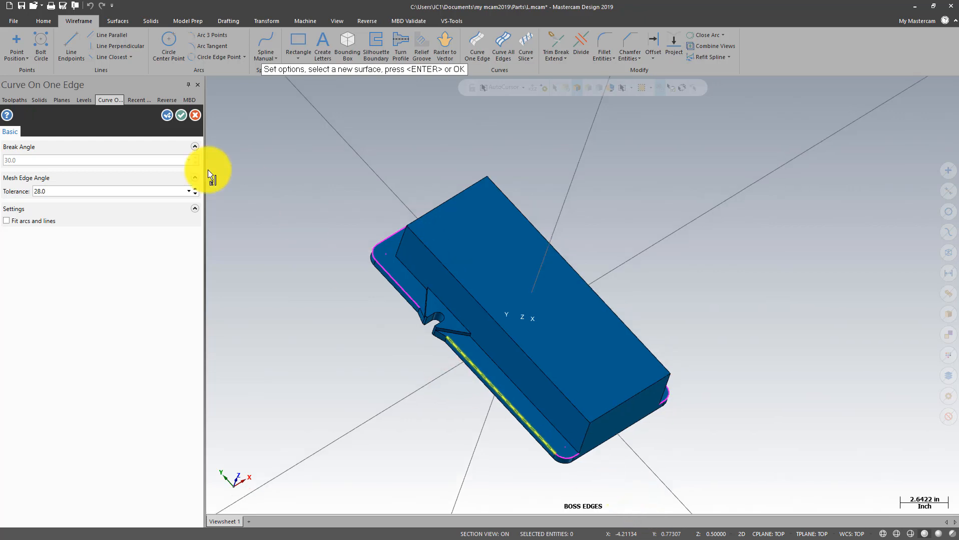
left_click(182, 115)
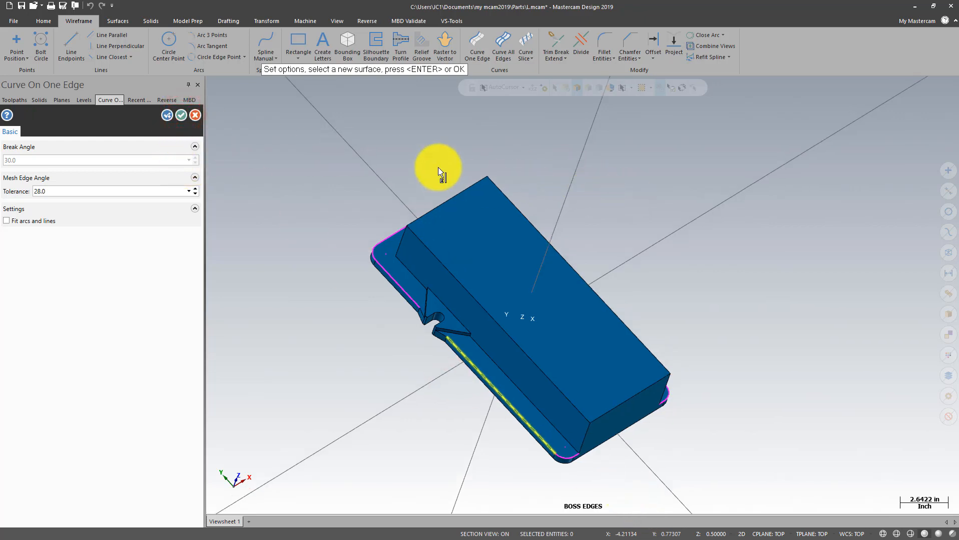
left_click(181, 115)
right_click(485, 141)
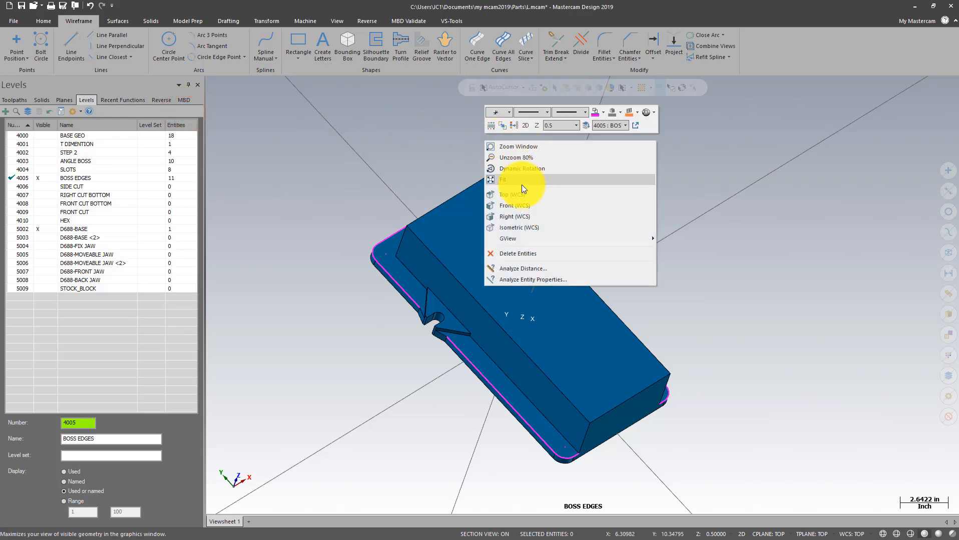
left_click(521, 228)
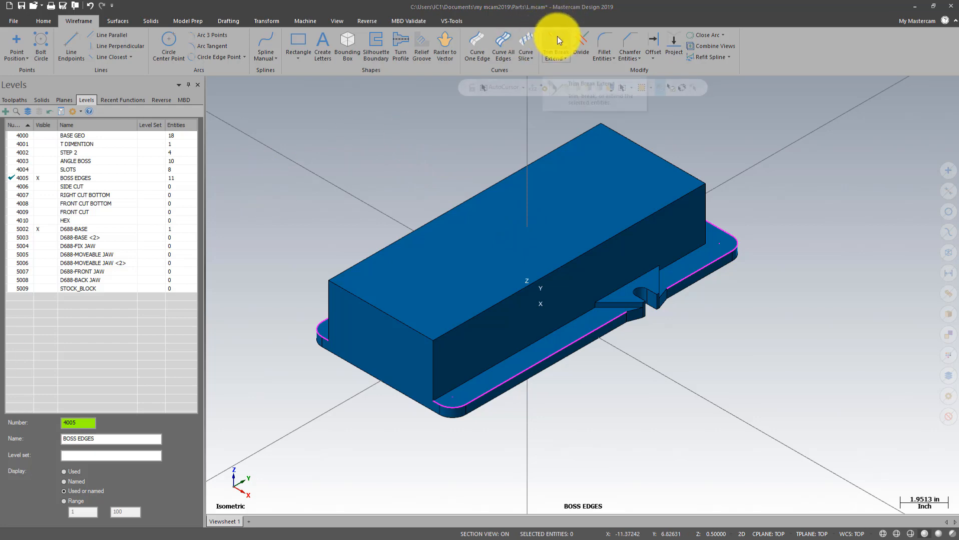
Try to create edge curves along the slot in the right angled boss with Curve On One Edge.
scroll(706, 271, "up", 3)
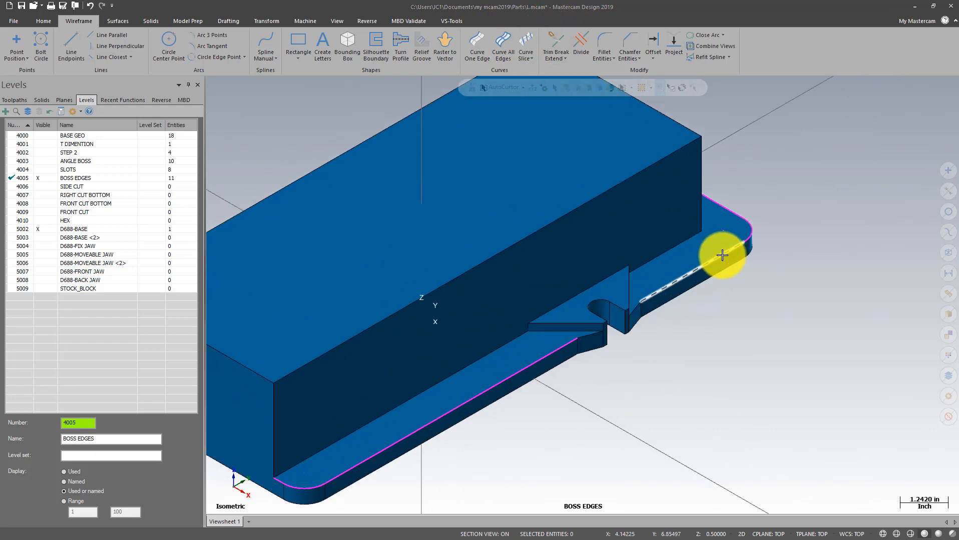
left_click(478, 40)
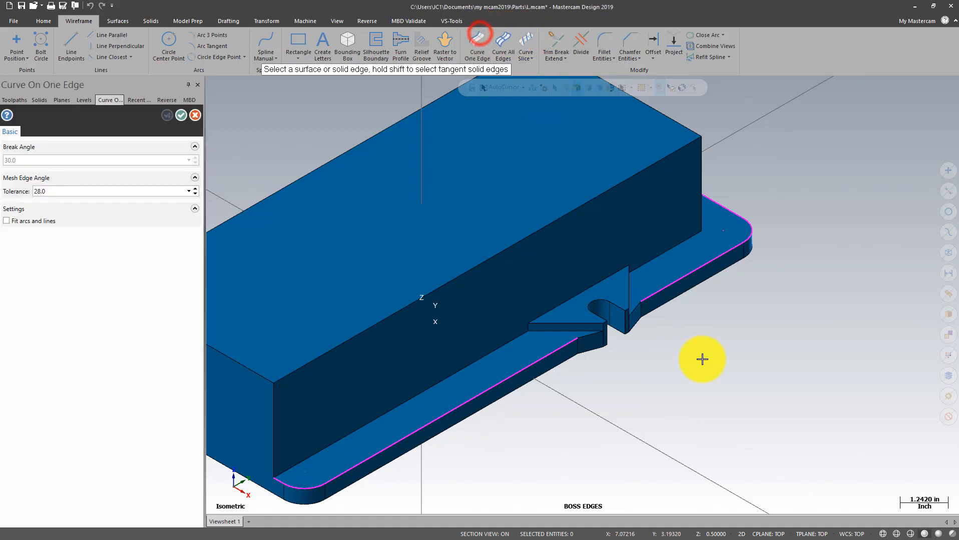
scroll(699, 359, "up", 3)
left_click(570, 274)
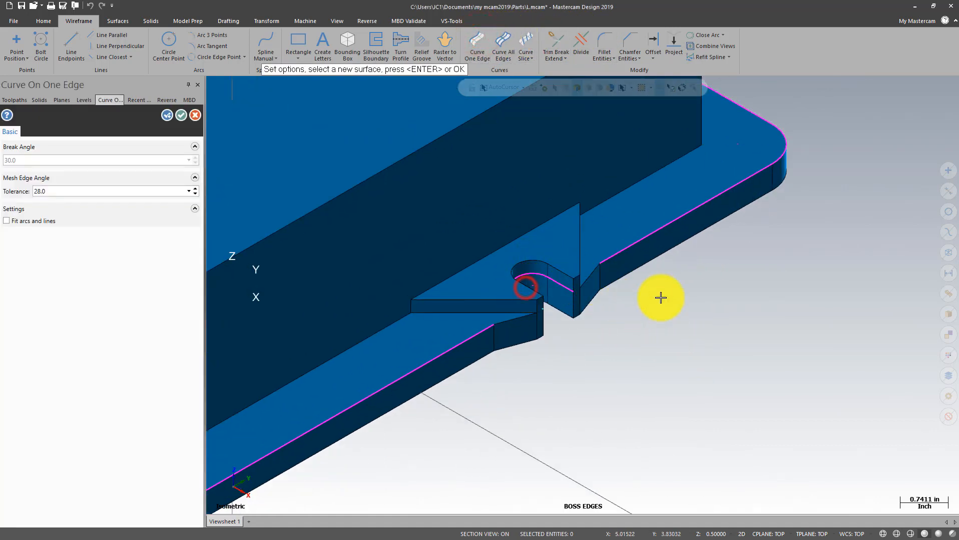
scroll(724, 287, "down", 3)
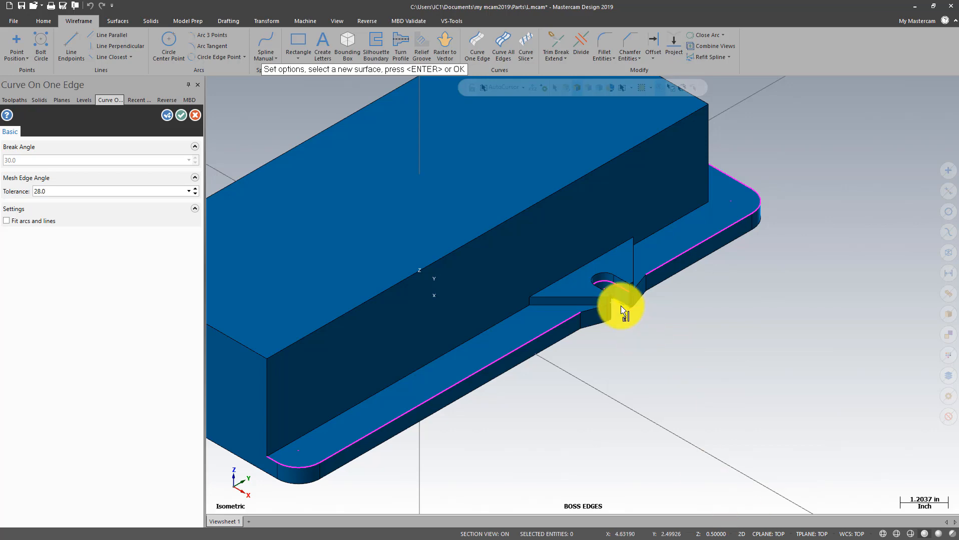
left_click(621, 290)
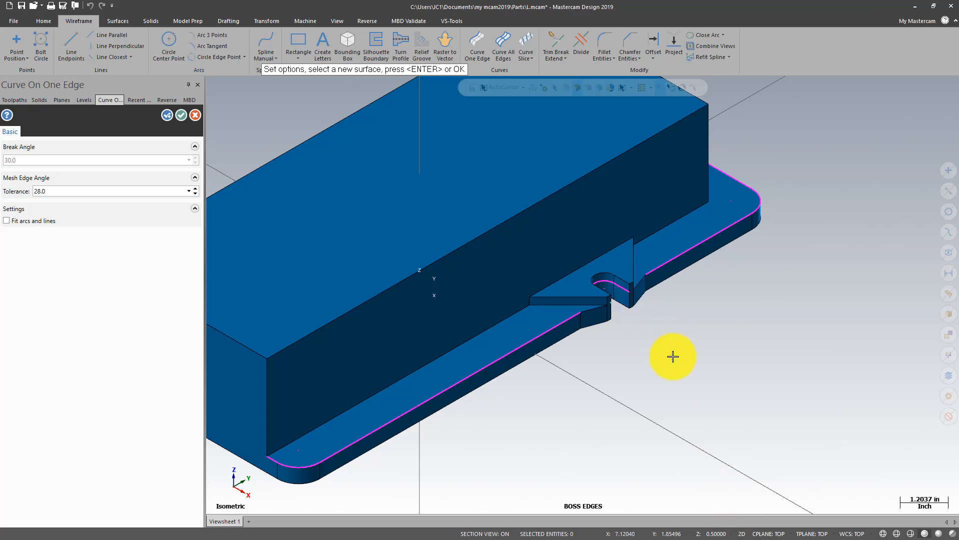
left_click(181, 118)
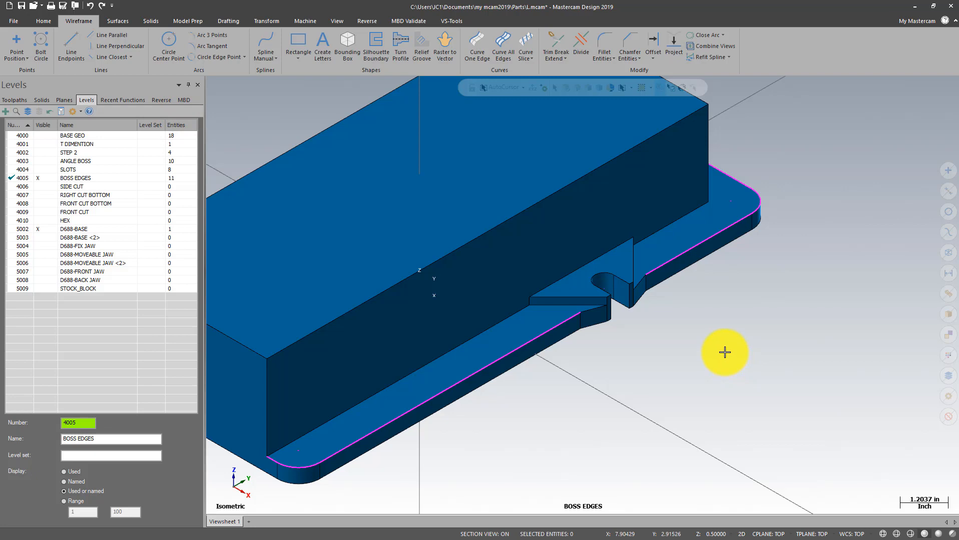
Switch construction to 3D mode and create edge curves along the slot in the right angled boss with Curve On One Edge.
scroll(725, 352, "down", 1)
left_click(741, 534)
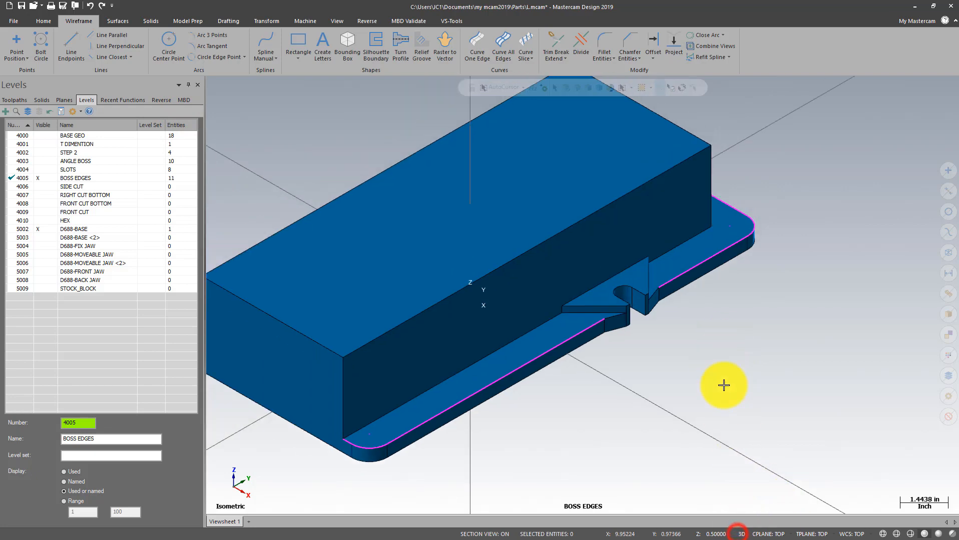
scroll(724, 357, "up", 1)
left_click(473, 42)
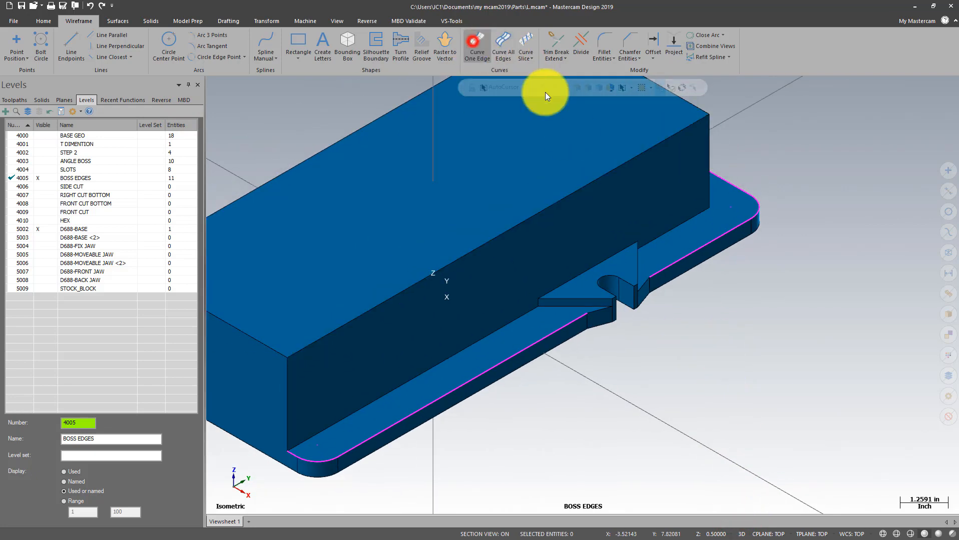
scroll(594, 171, "up", 2)
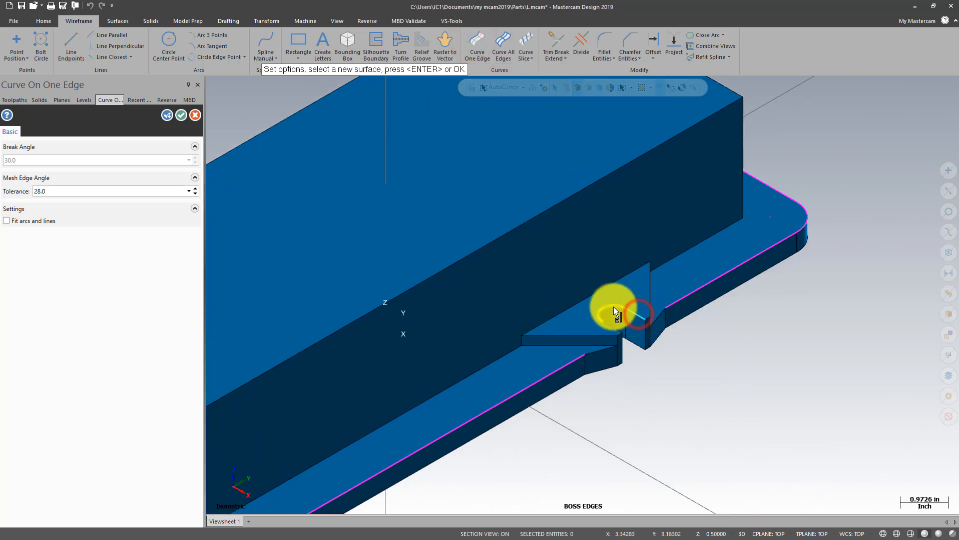
scroll(833, 333, "down", 3)
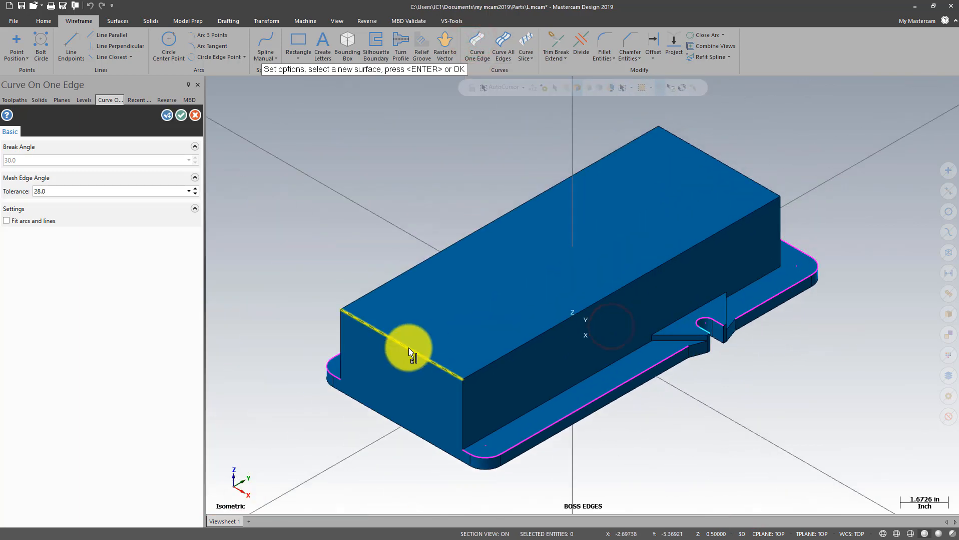
Create edge curves along the slot in the opposite, left angled boss and accept all the curves.
middle_click_drag(408, 348, 288, 208)
scroll(291, 176, "up", 3)
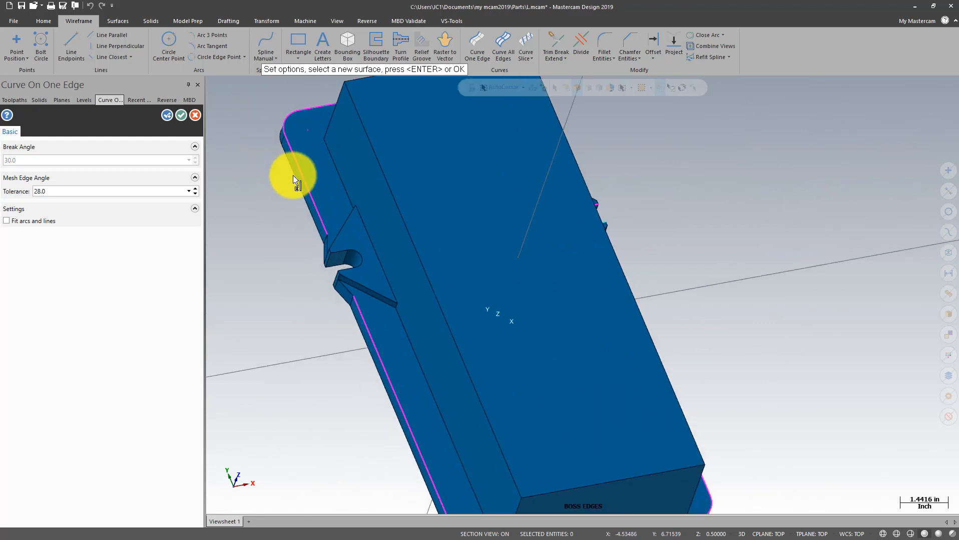
left_click(379, 272)
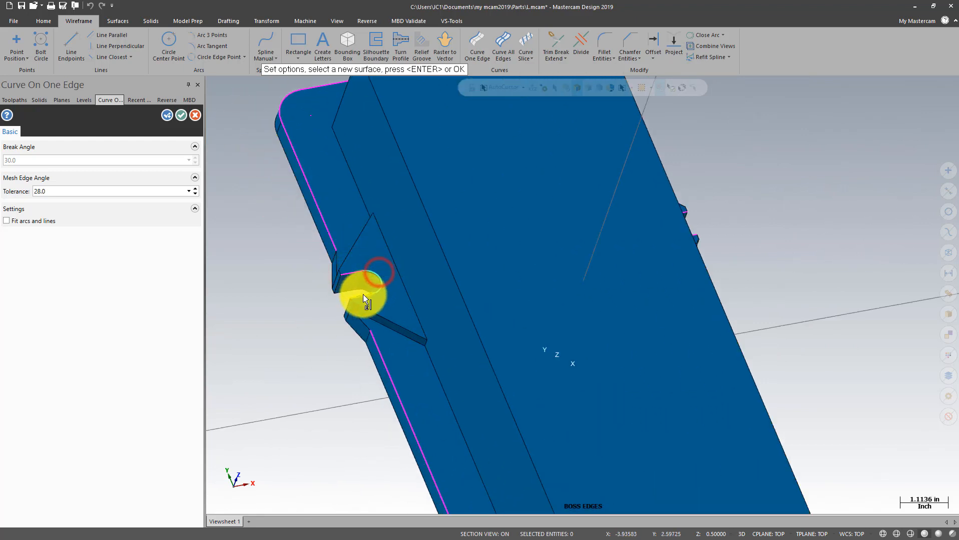
left_click(181, 115)
Restore the isometric view, return construction to 2D mode and make the ANGLE BOSS level visible.
right_click(234, 127)
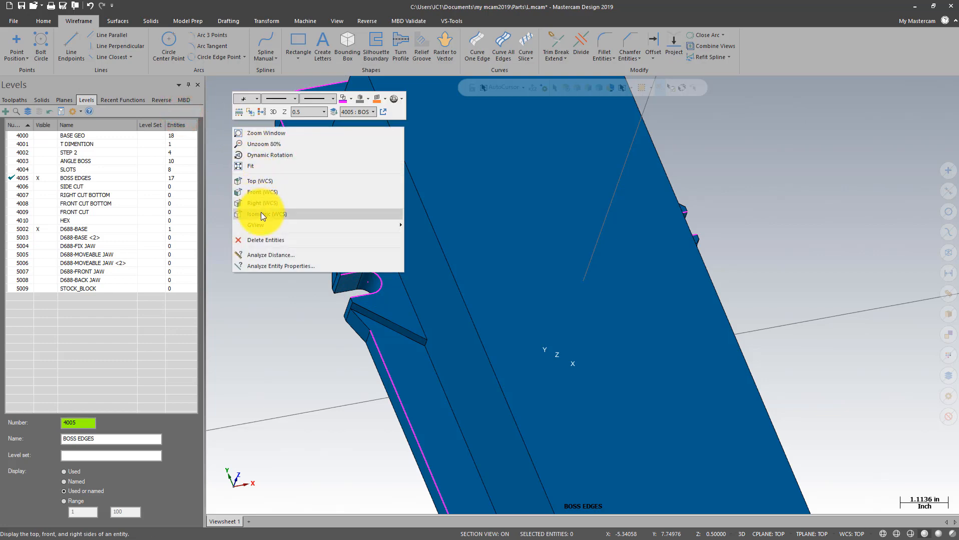
left_click(261, 212)
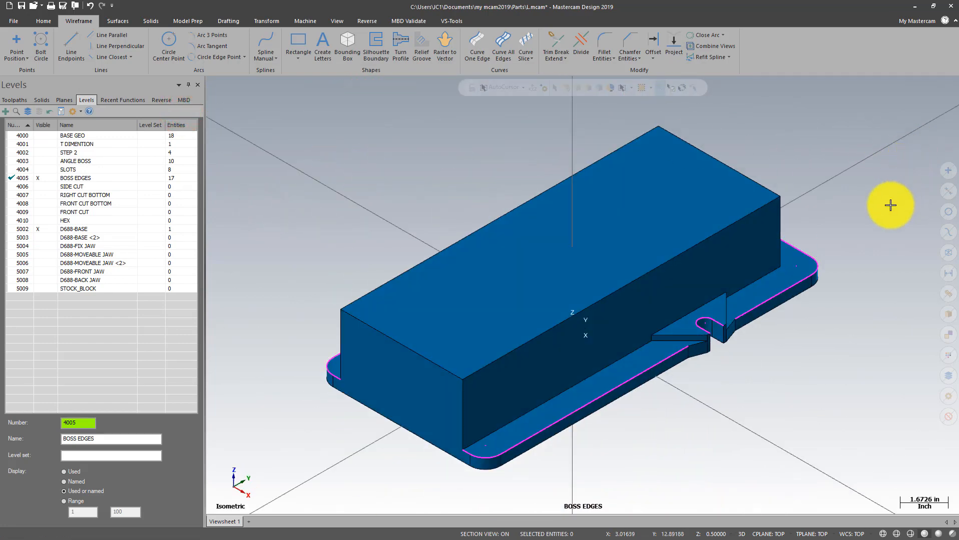
scroll(860, 304, "up", 1)
scroll(860, 304, "up", 2)
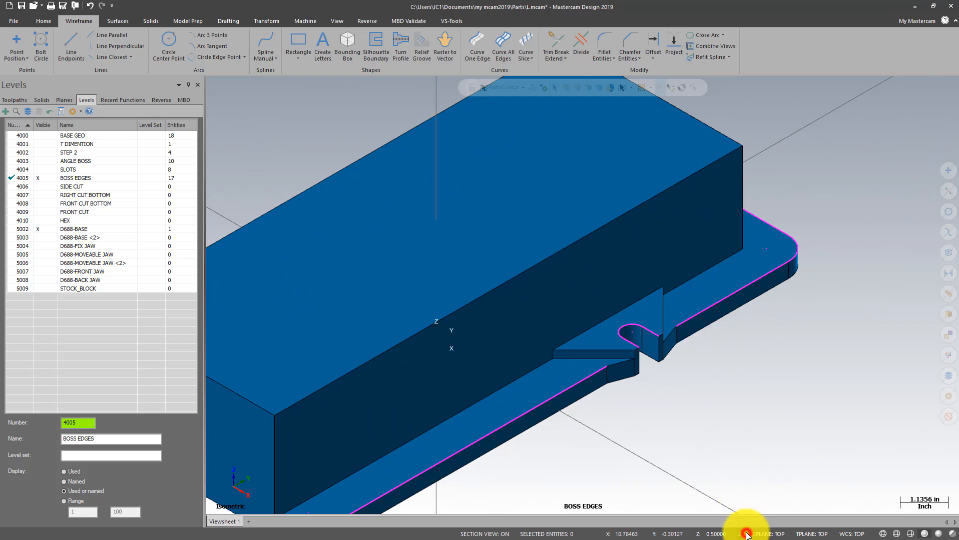
left_click(46, 158)
scroll(647, 135, "down", 2)
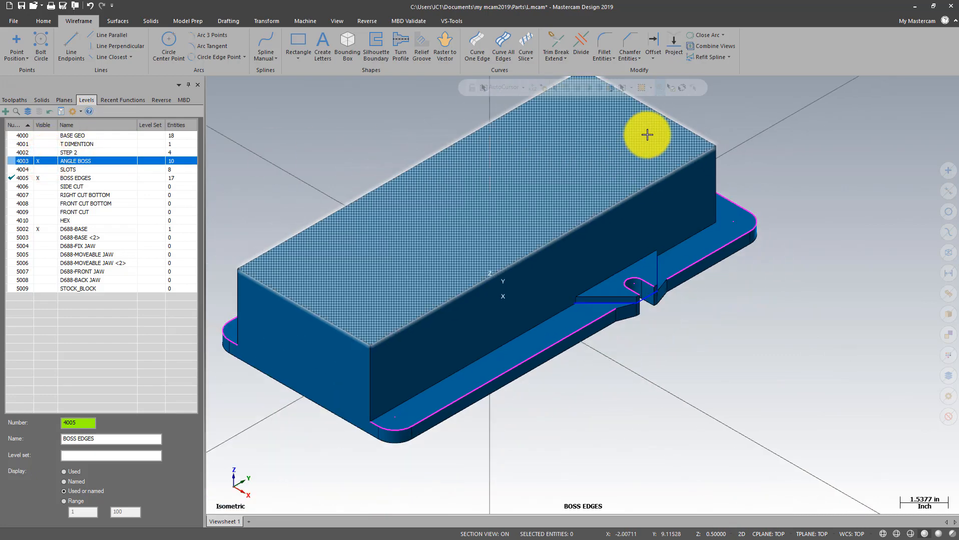
scroll(647, 135, "down", 1)
Offset a copy of the right boss's lower angled line outward by 1.5 in with Offset Entity.
left_click(260, 21)
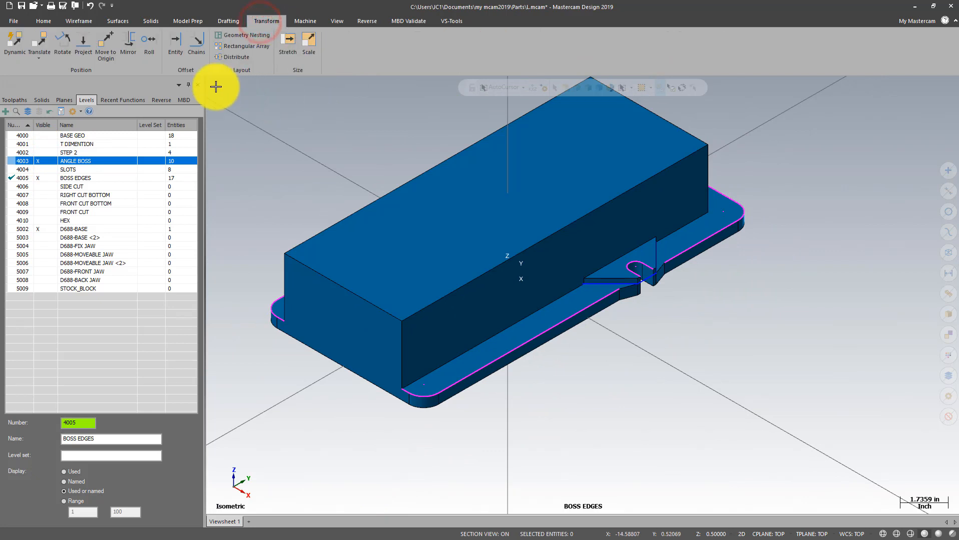
left_click(176, 35)
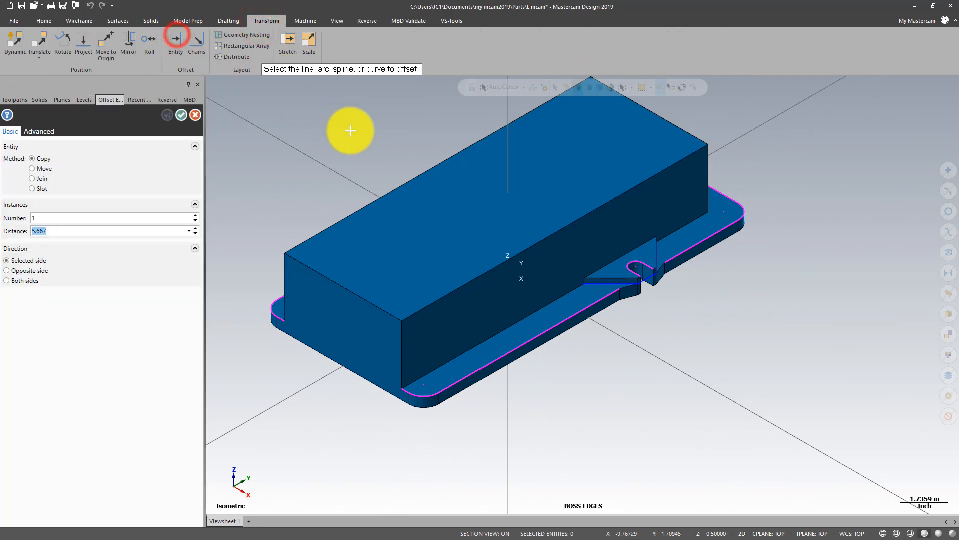
scroll(349, 130, "up", 1)
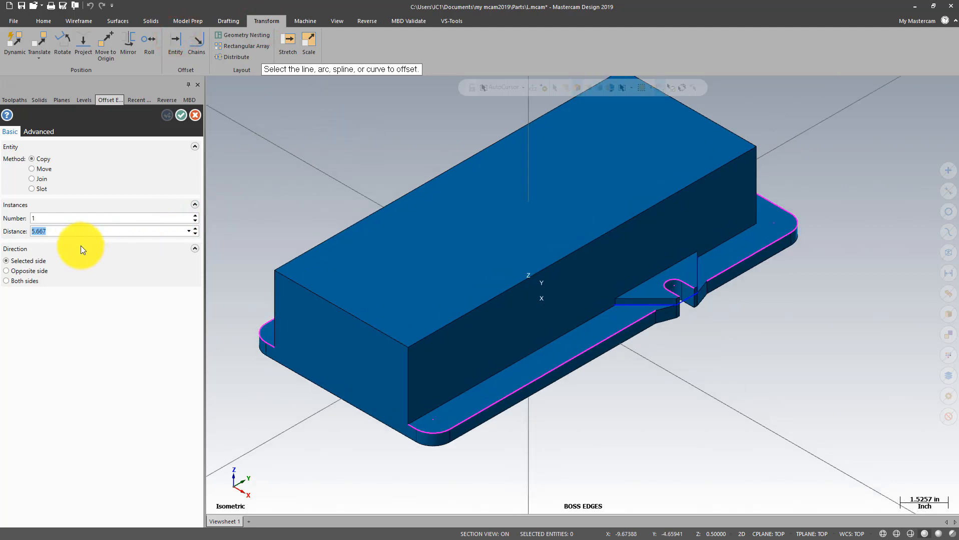
type("1.5")
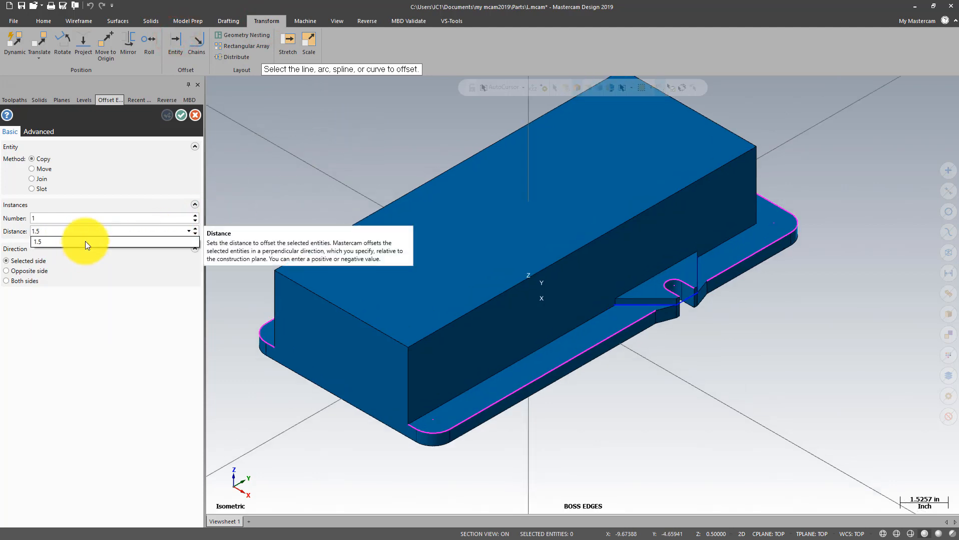
left_click(715, 339)
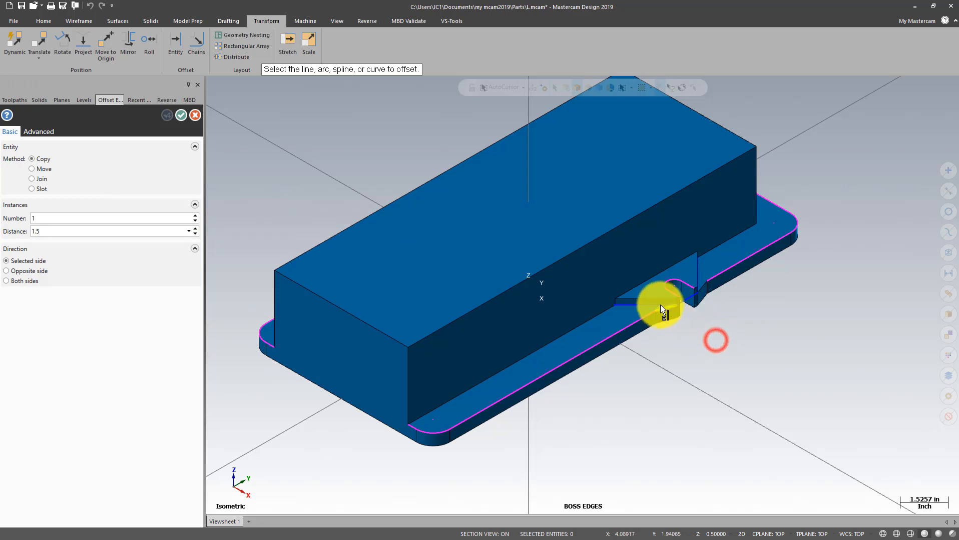
scroll(714, 329, "up", 3)
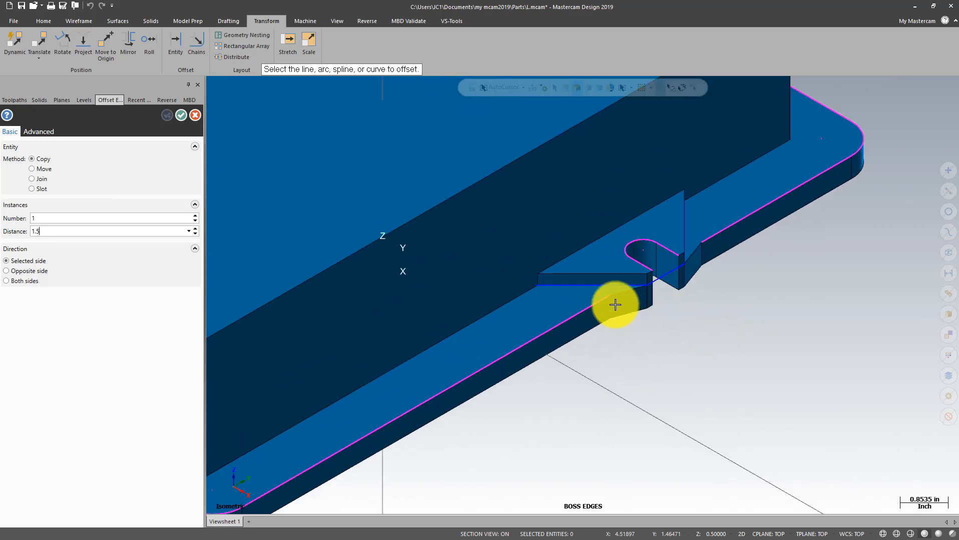
left_click(600, 288)
left_click(614, 330)
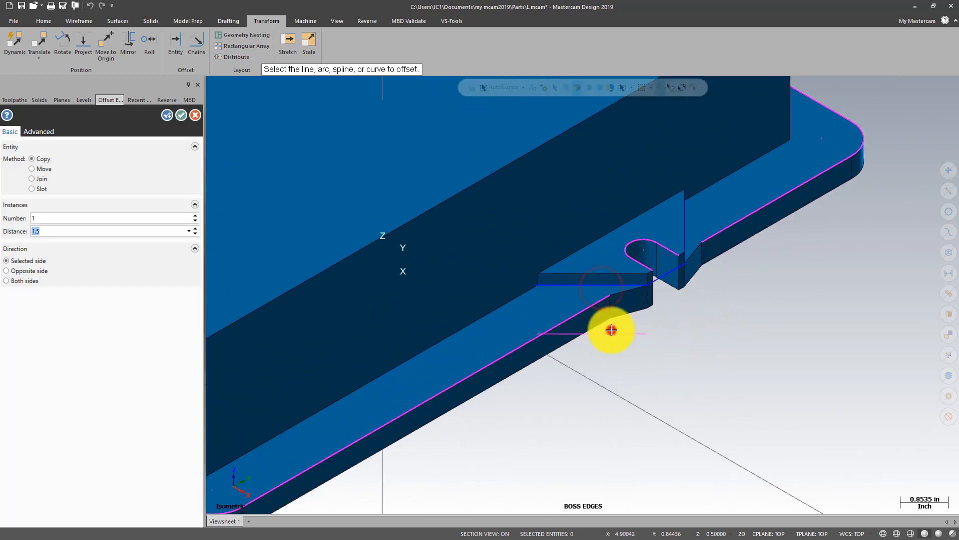
Offset a copy of the right boss's upper angled line outward by the same 1.5 in.
scroll(678, 323, "down", 2)
middle_click_drag(709, 337, 664, 338)
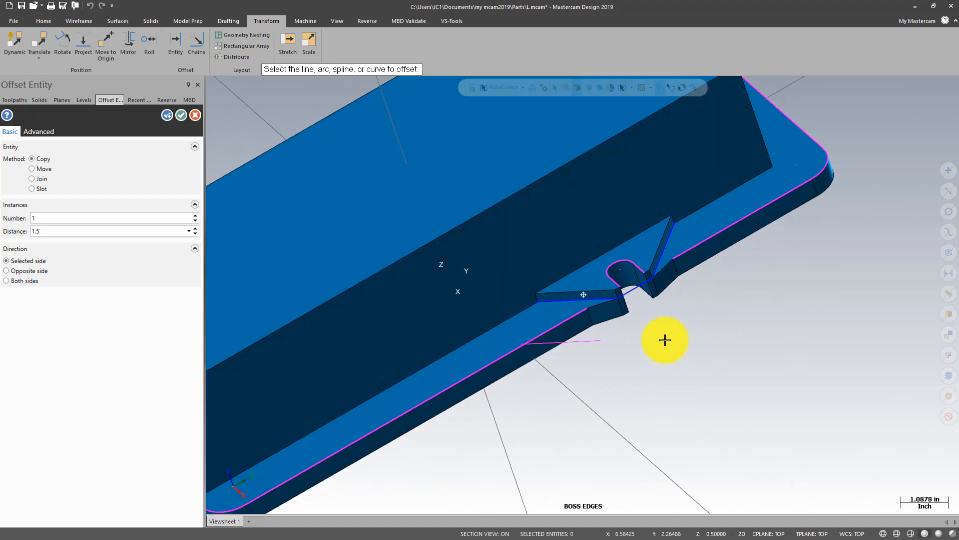
left_click(670, 240)
left_click(765, 248)
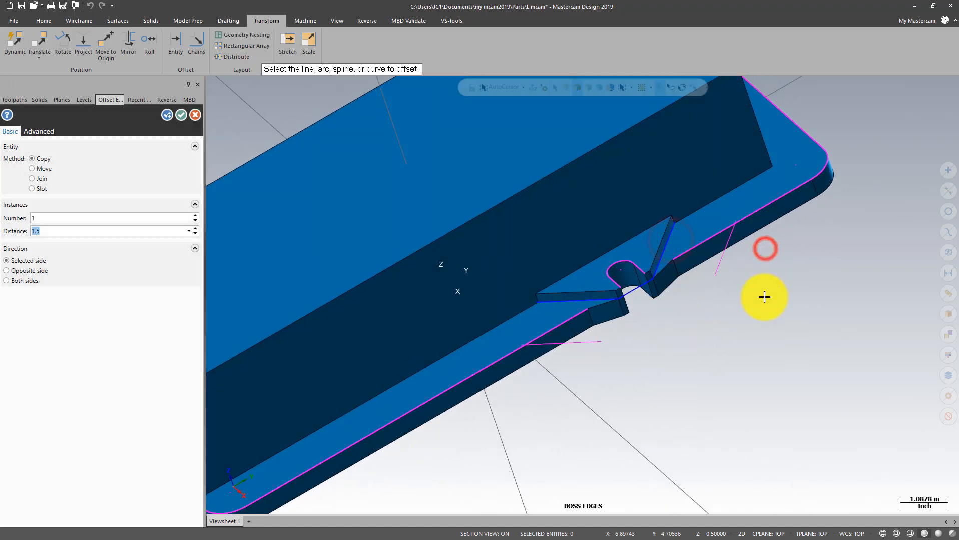
Offset a copy of the left boss's lower angled line outward by 1.5 in.
middle_click_drag(765, 296, 867, 297)
scroll(867, 298, "down", 3)
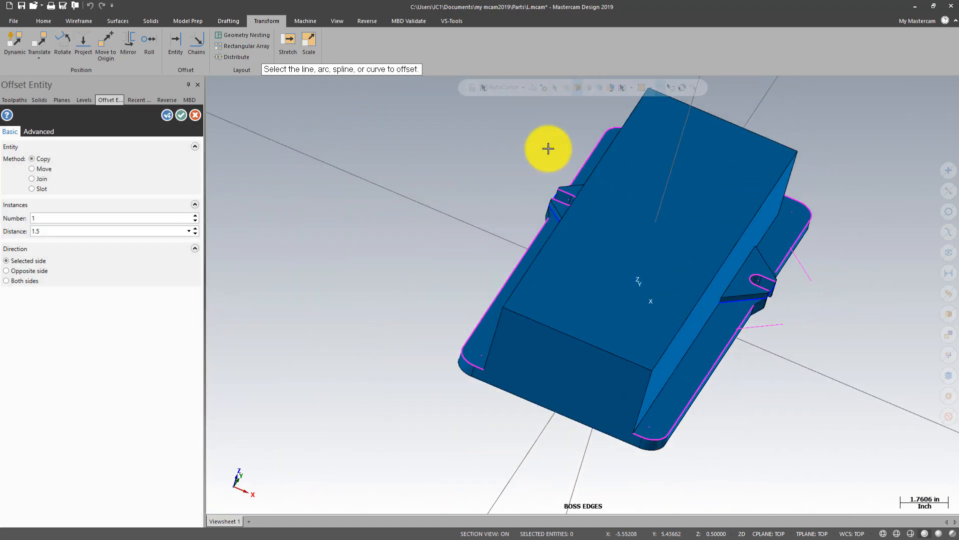
scroll(522, 203, "up", 6)
left_click(578, 258)
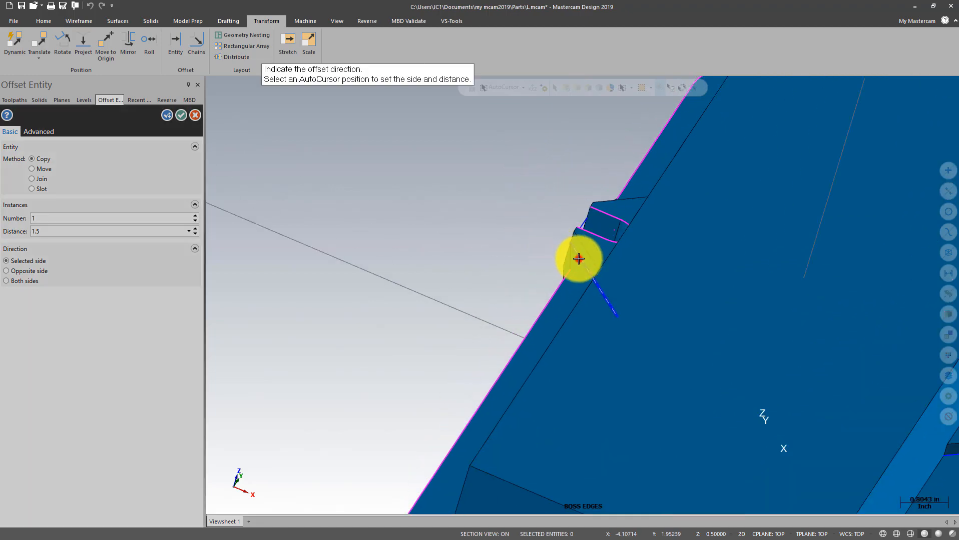
left_click(531, 248)
Offset a copy of the left boss's upper angled line outward by 1.5 in and accept the offsets.
middle_click_drag(531, 248, 505, 304)
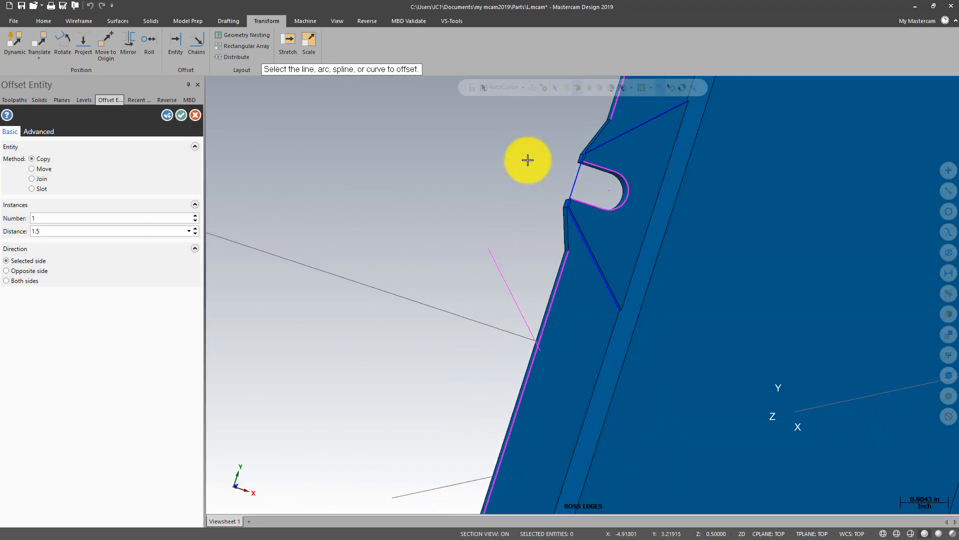
scroll(525, 259, "down", 3)
scroll(528, 142, "up", 3)
scroll(530, 143, "up", 1)
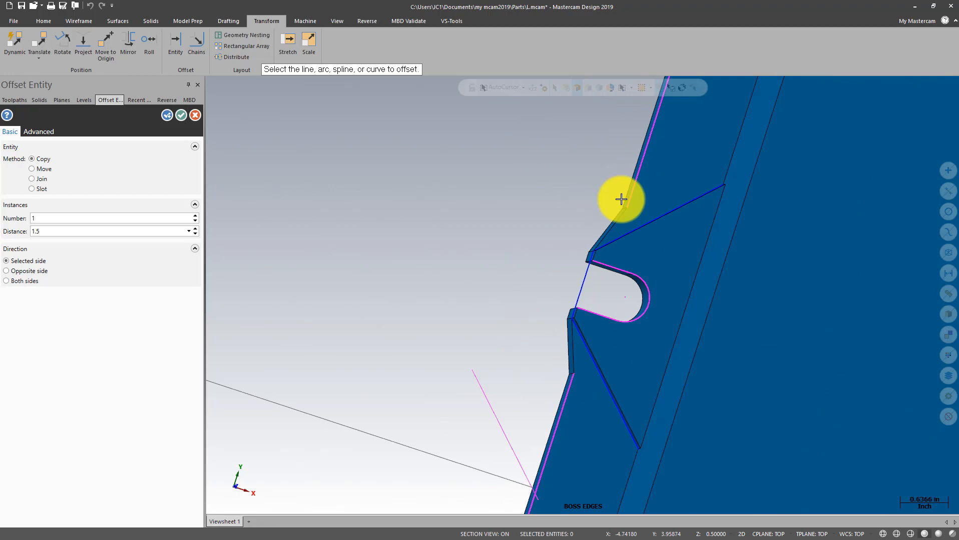
left_click(671, 205)
left_click(607, 170)
scroll(571, 185, "down", 3)
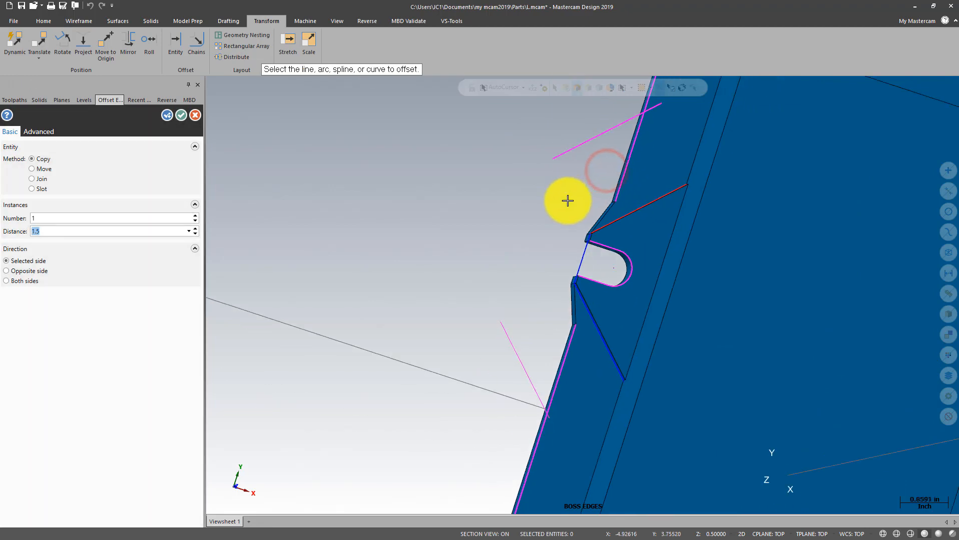
left_click(181, 116)
Hide the D688-BASE level and check the wireframe from the top with the ANGLE BOSS level turned off and back on.
left_click(39, 229)
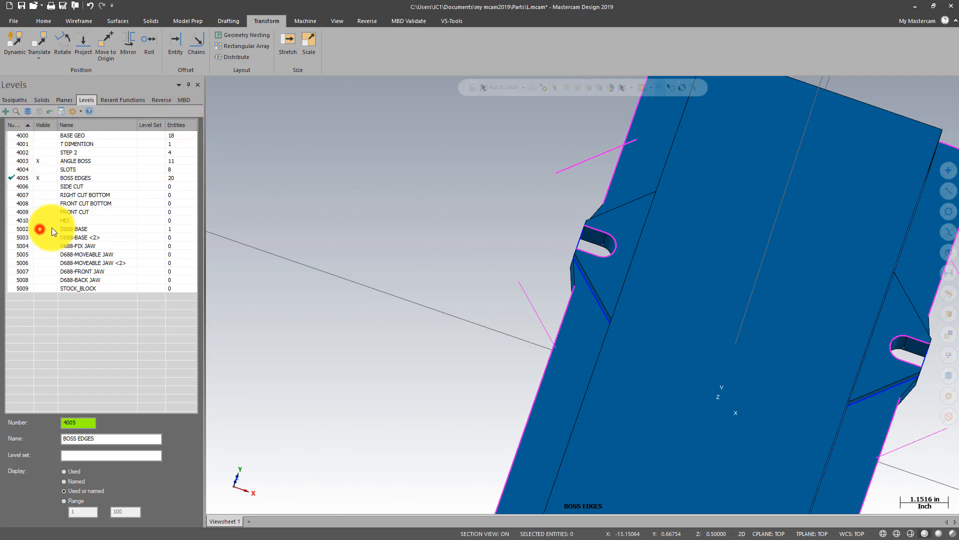
right_click(371, 156)
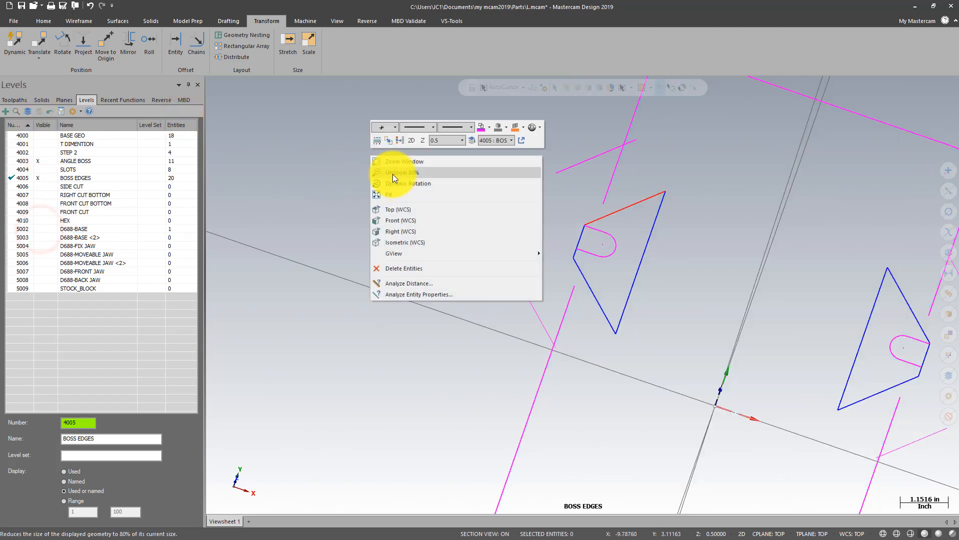
left_click(396, 209)
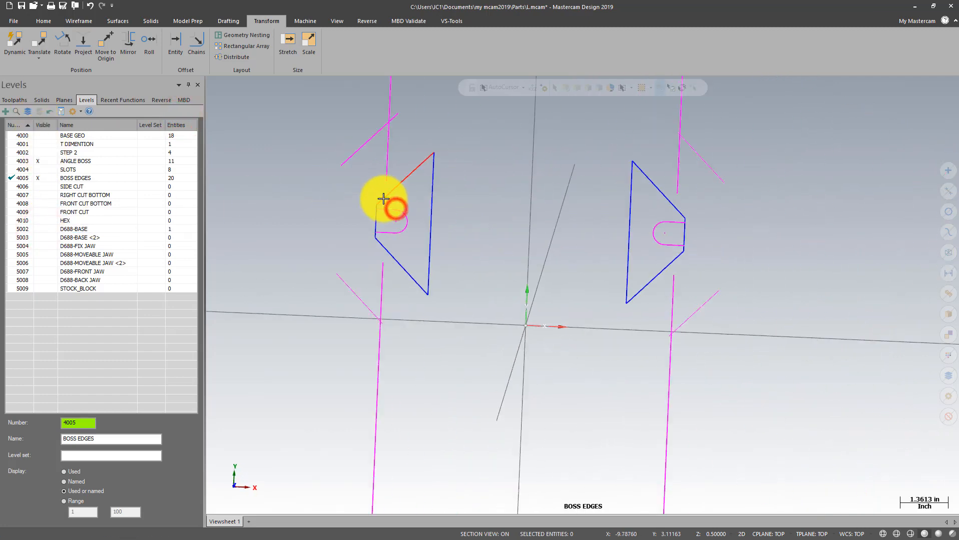
left_click(38, 160)
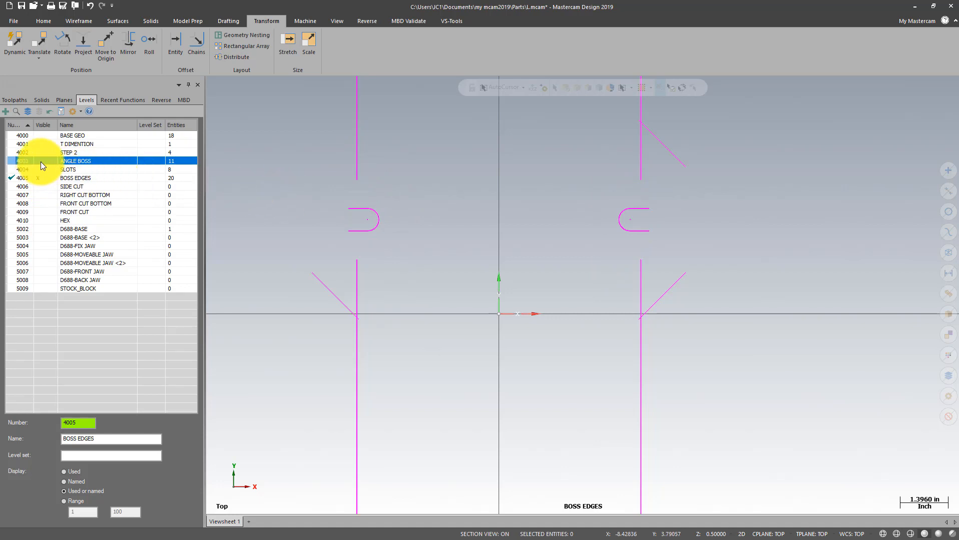
left_click(40, 161)
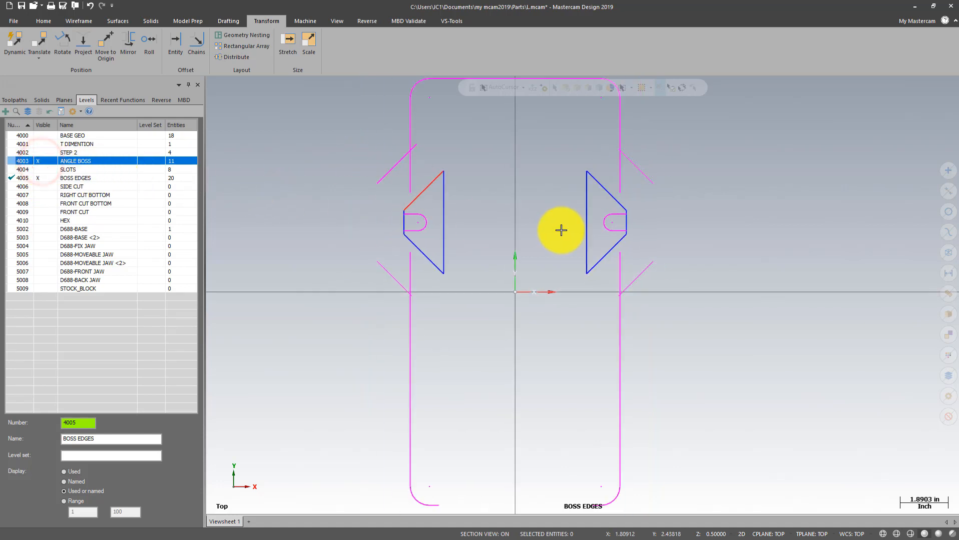
Trim the base's vertical side edge lines back to the four angled offset lines with the Divide tool in Trim mode.
scroll(561, 229, "down", 2)
scroll(357, 118, "up", 2)
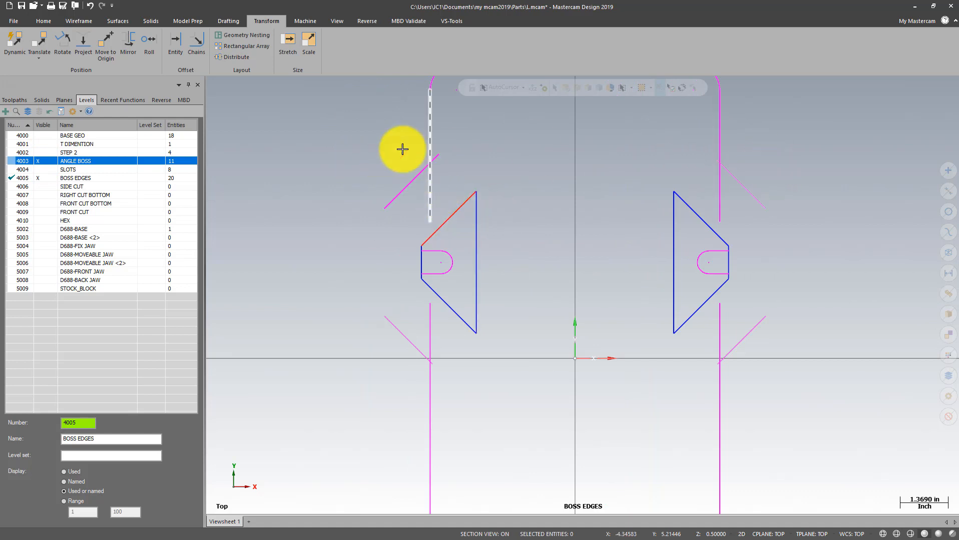
left_click(84, 21)
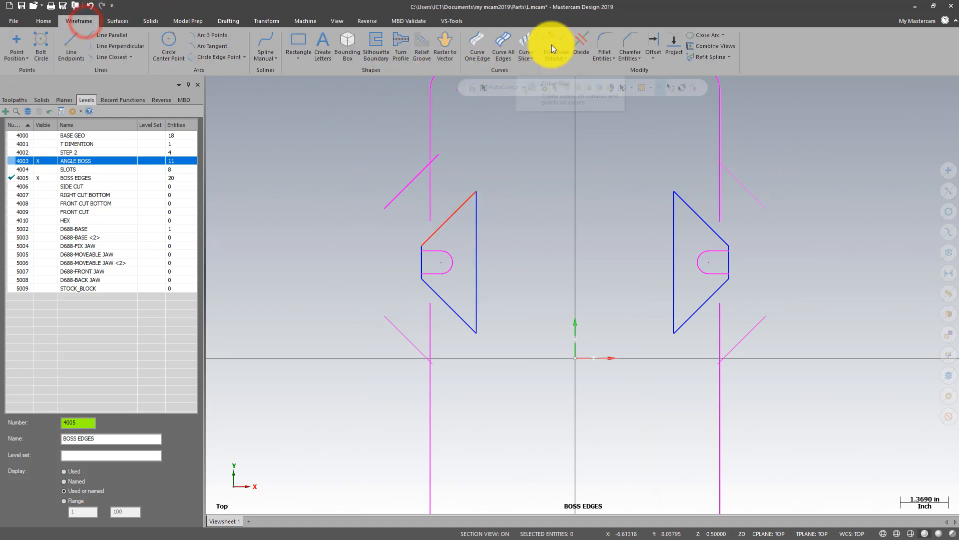
left_click(580, 40)
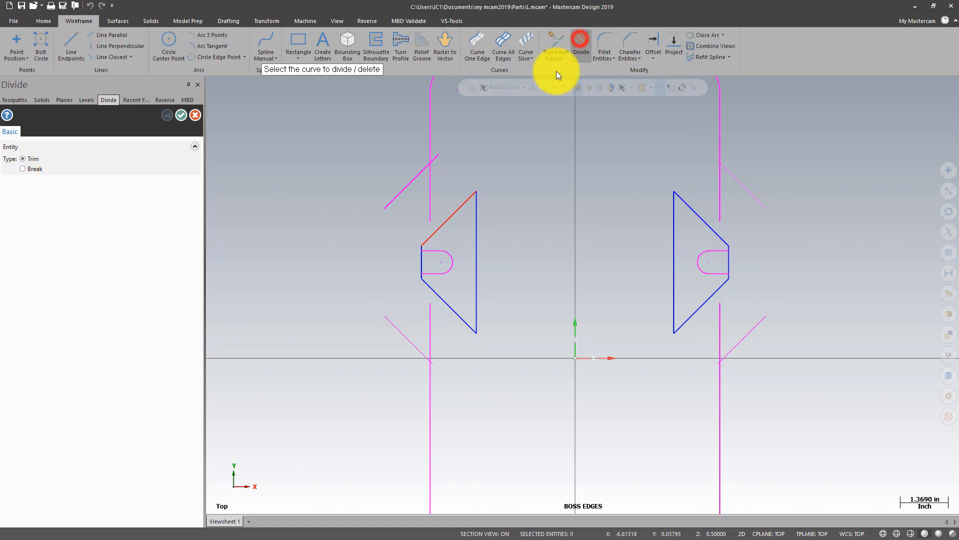
left_click(411, 204)
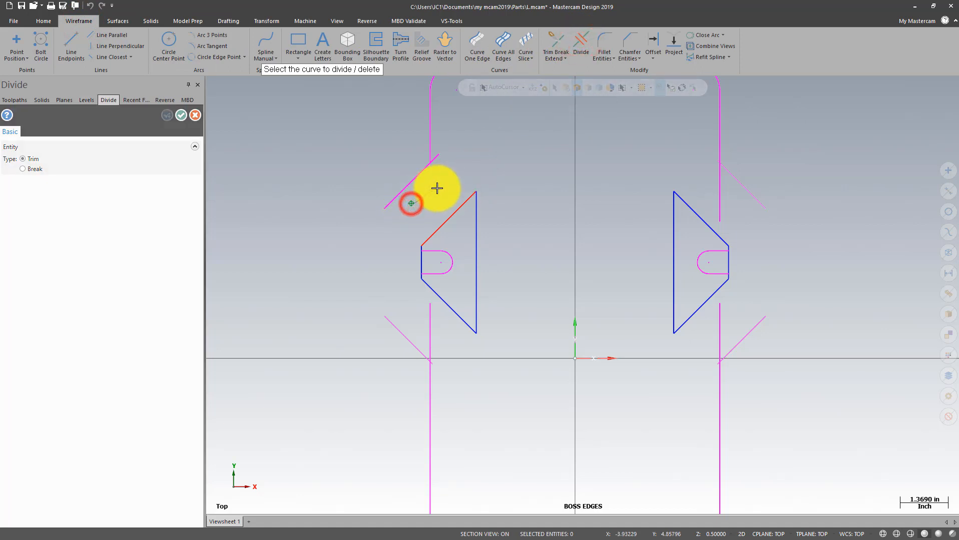
left_click(413, 317)
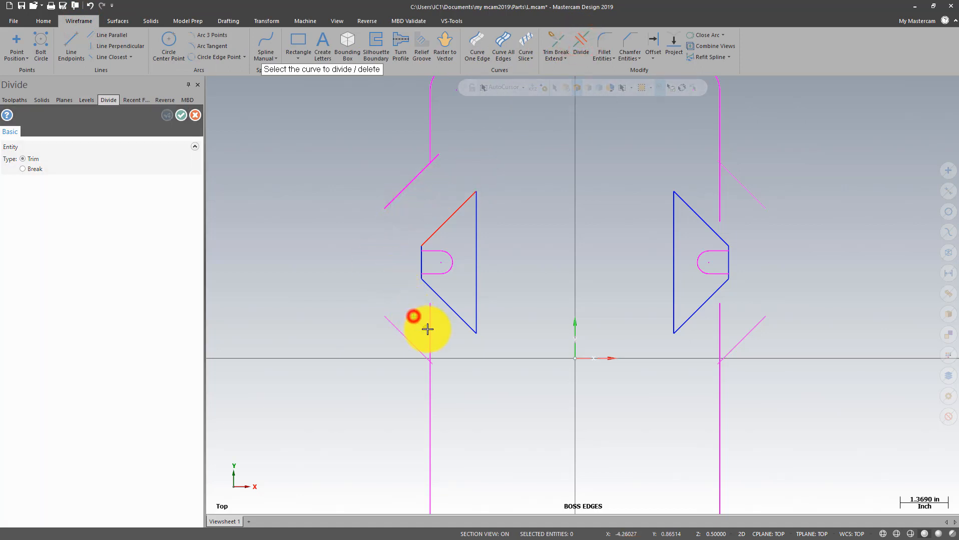
left_click(750, 296)
left_click(762, 220)
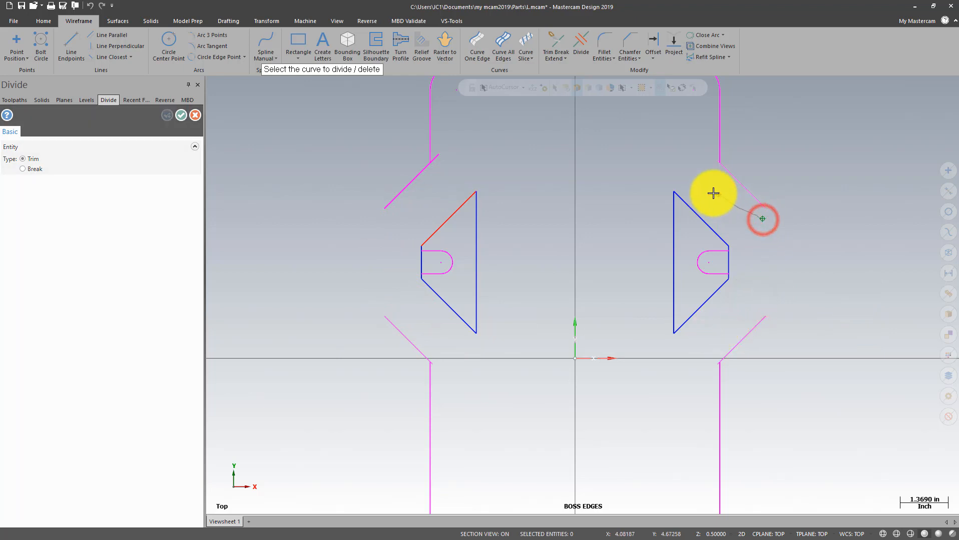
left_click(181, 115)
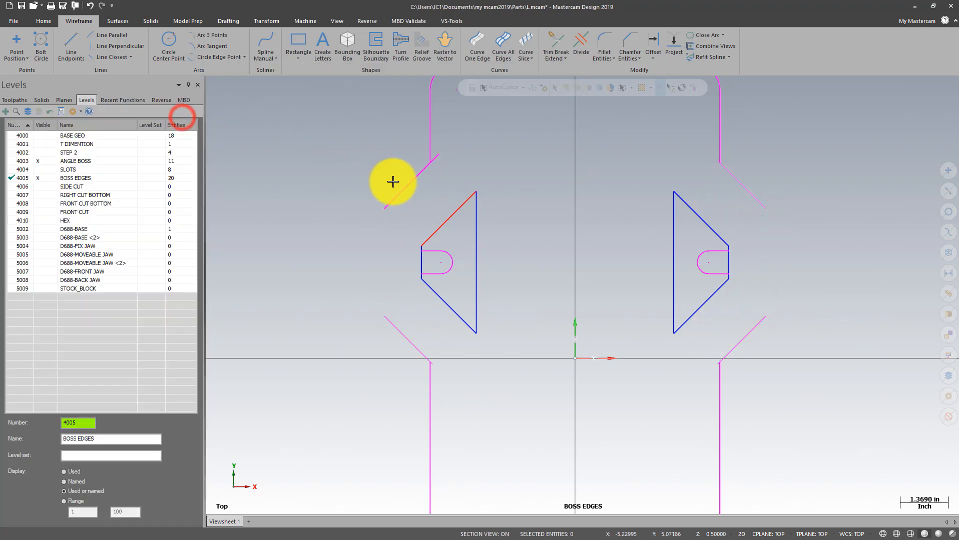
Delete the four angled offset construction lines around the two bosses.
left_click(400, 182)
left_click(393, 318)
left_click(763, 319)
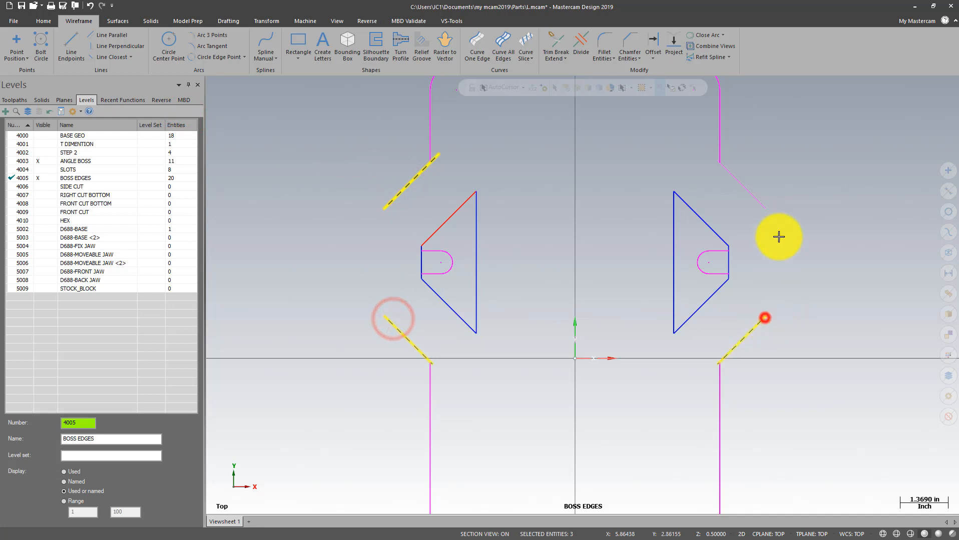
left_click(759, 192)
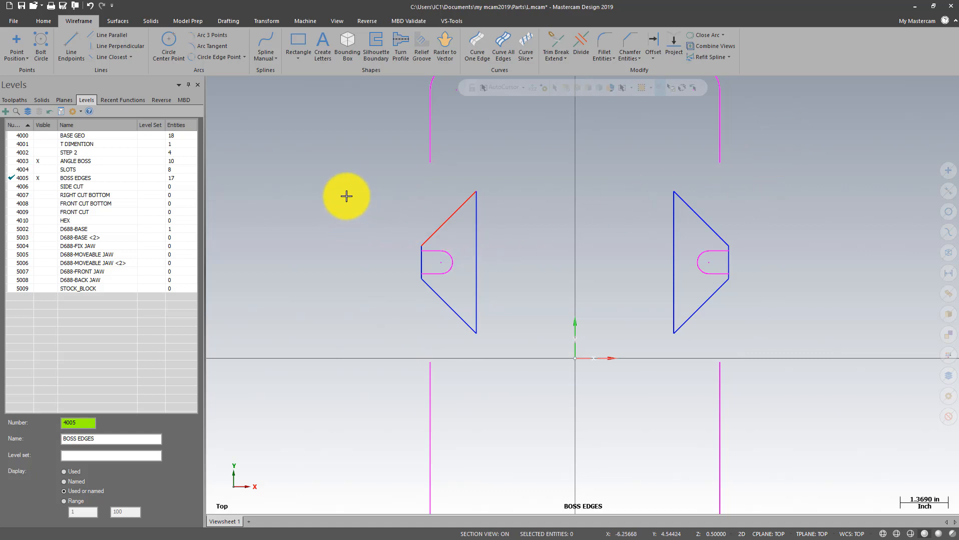
Clear the temporary transform colors from the remaining wireframe geometry.
right_click(332, 181)
left_click(358, 167)
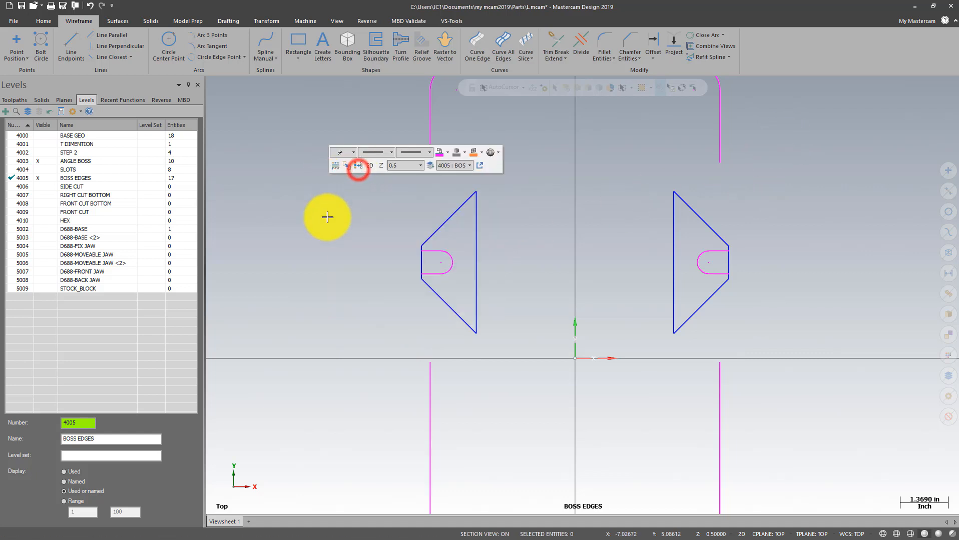
scroll(348, 226, "down", 1)
scroll(310, 120, "up", 1)
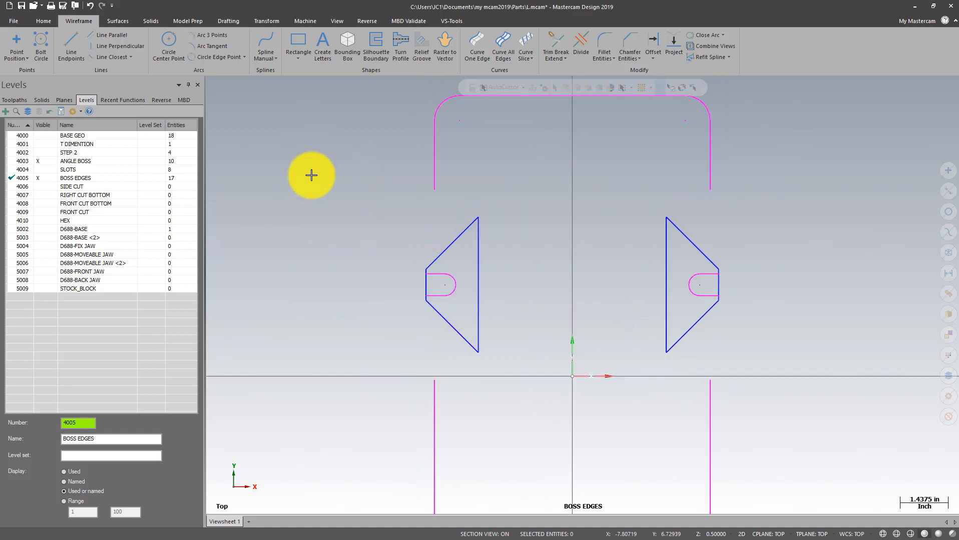
Show the D688-BASE level and check the trimmed edge curves against the solid in an isometric view.
left_click(42, 229)
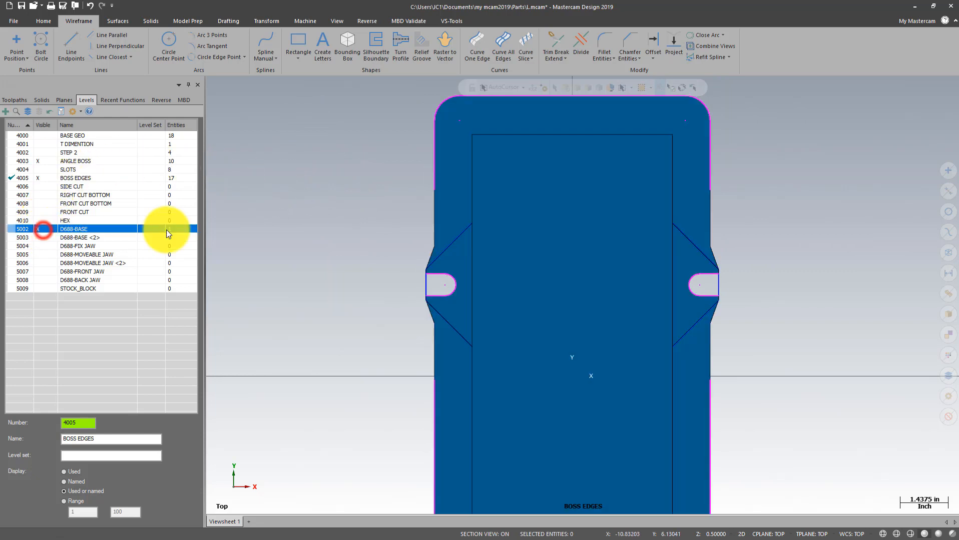
middle_click_drag(362, 279, 340, 196)
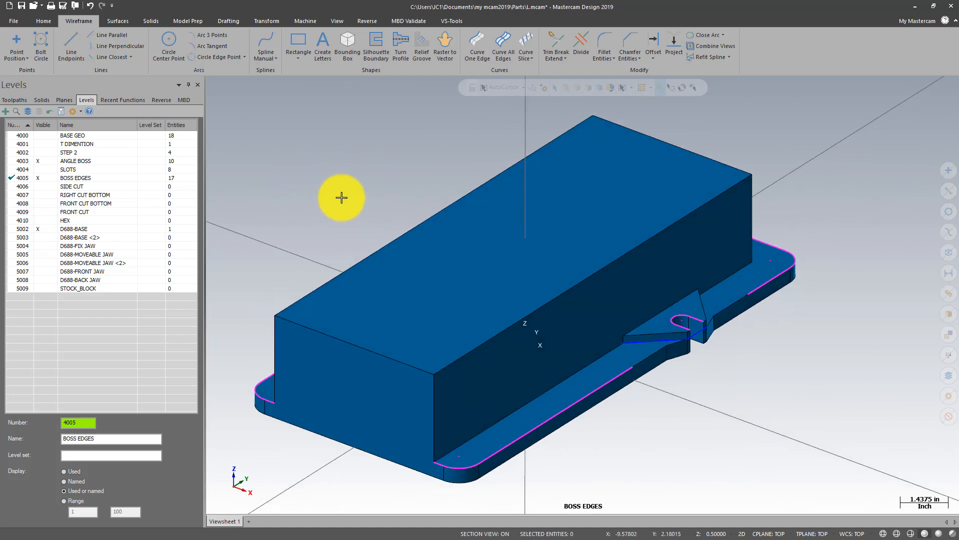
scroll(440, 125, "up", 2)
scroll(439, 125, "down", 1)
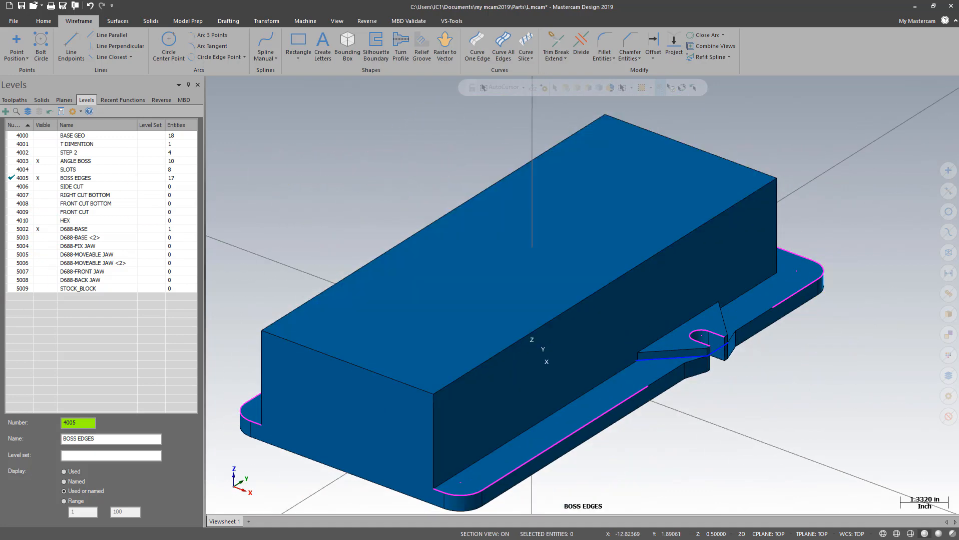
Start a solid Extrude from the open chain running around the base's rear rounded edge.
left_click(156, 22)
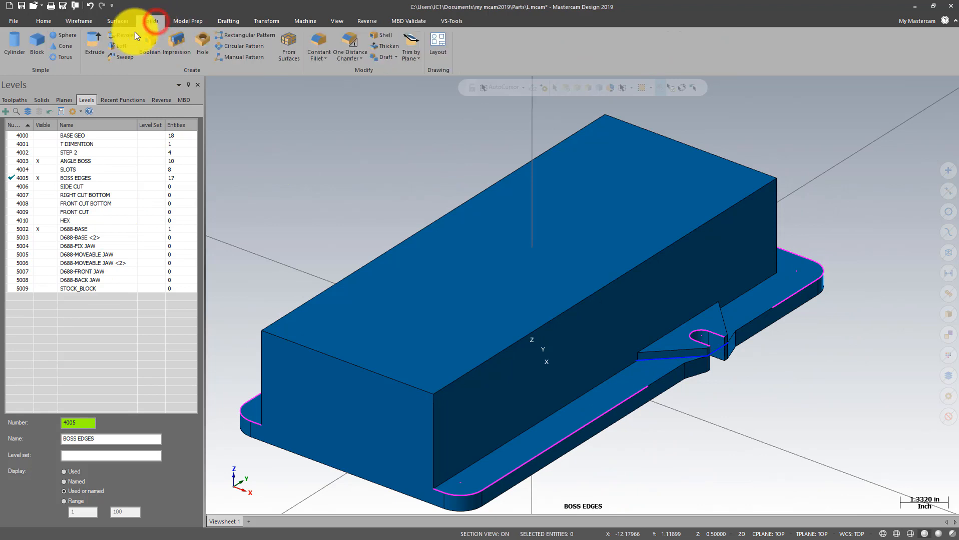
left_click(97, 36)
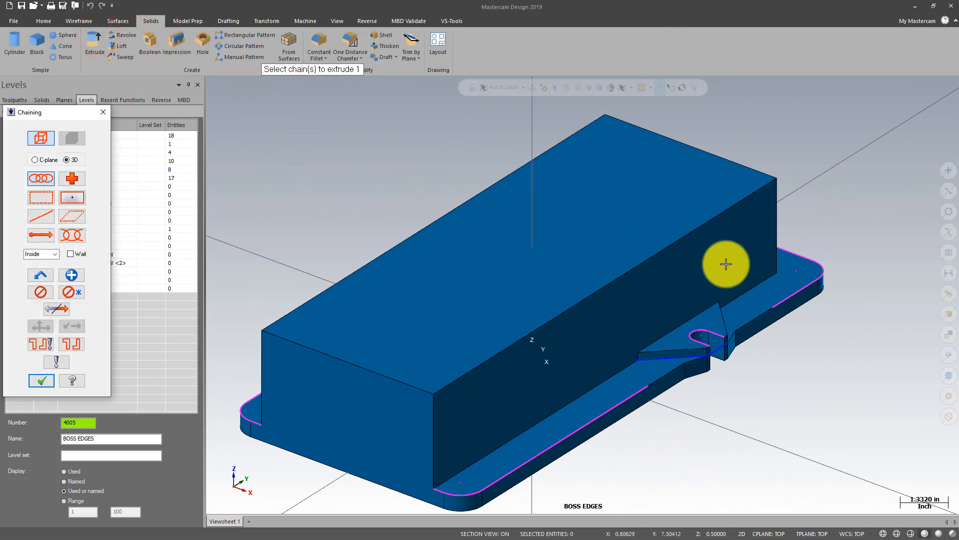
left_click(780, 300)
scroll(842, 228, "down", 1)
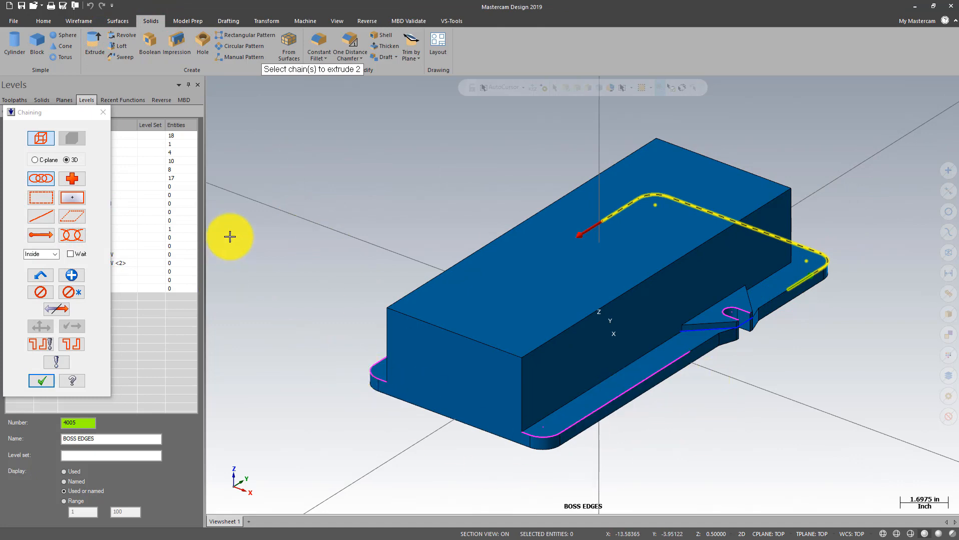
left_click(40, 382)
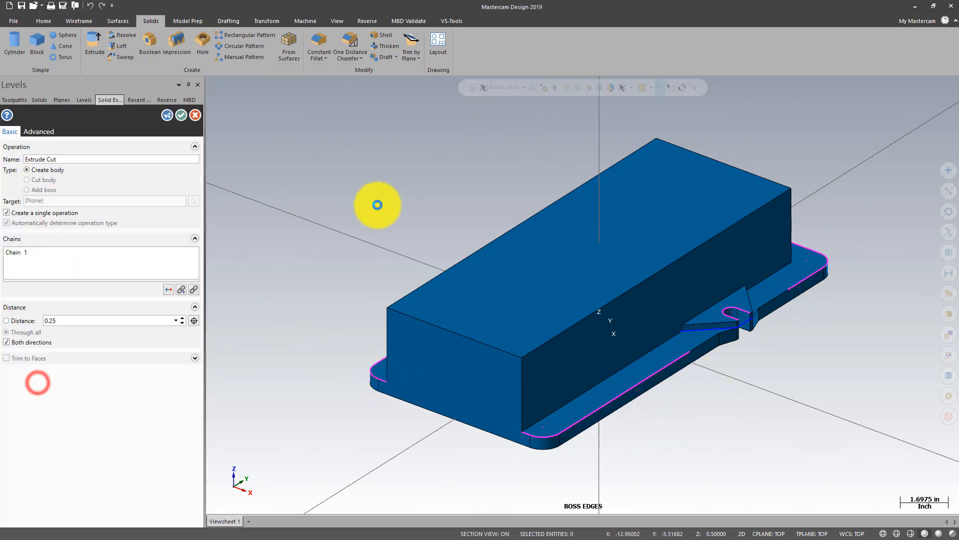
Check the extrude preview up close and restrict the extrusion to a single direction.
middle_click_drag(445, 149, 448, 186)
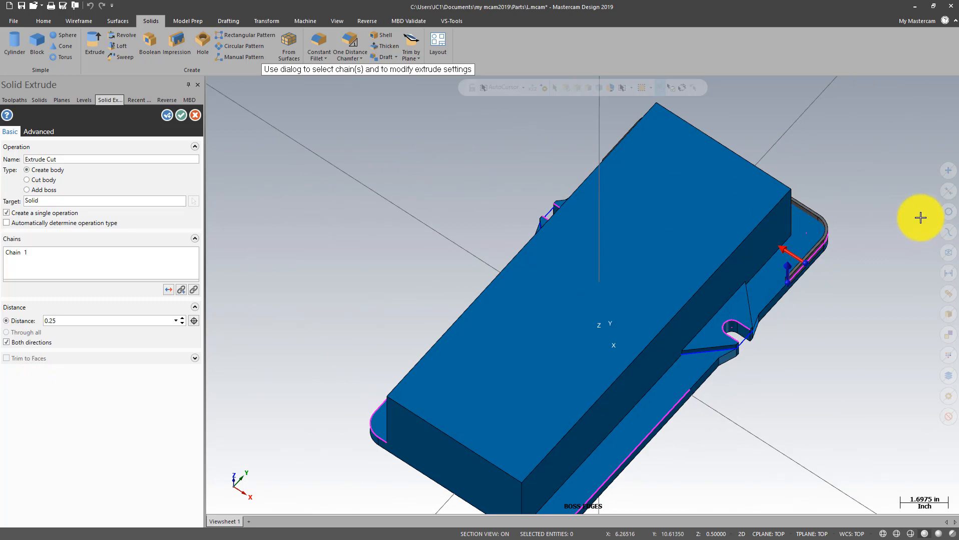
scroll(905, 231, "up", 2)
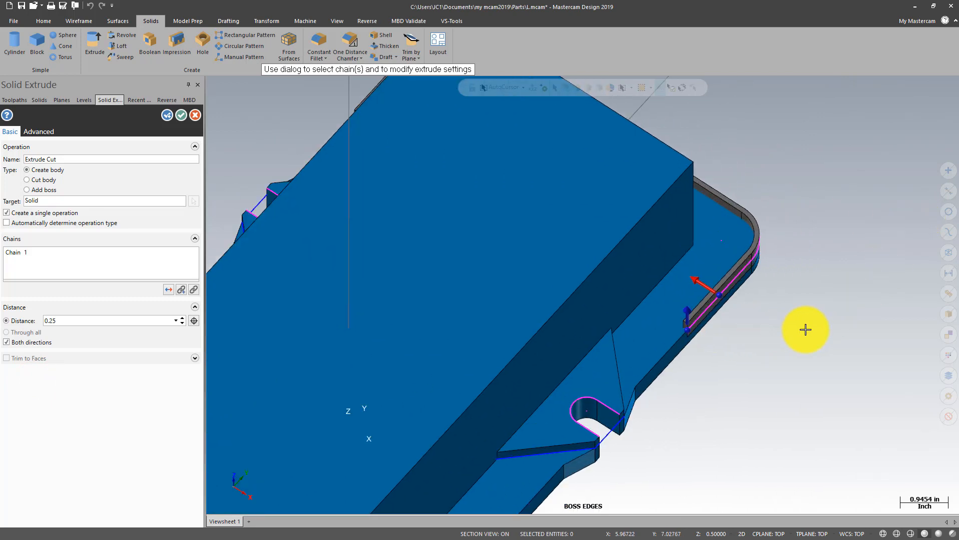
middle_click_drag(804, 329, 804, 310)
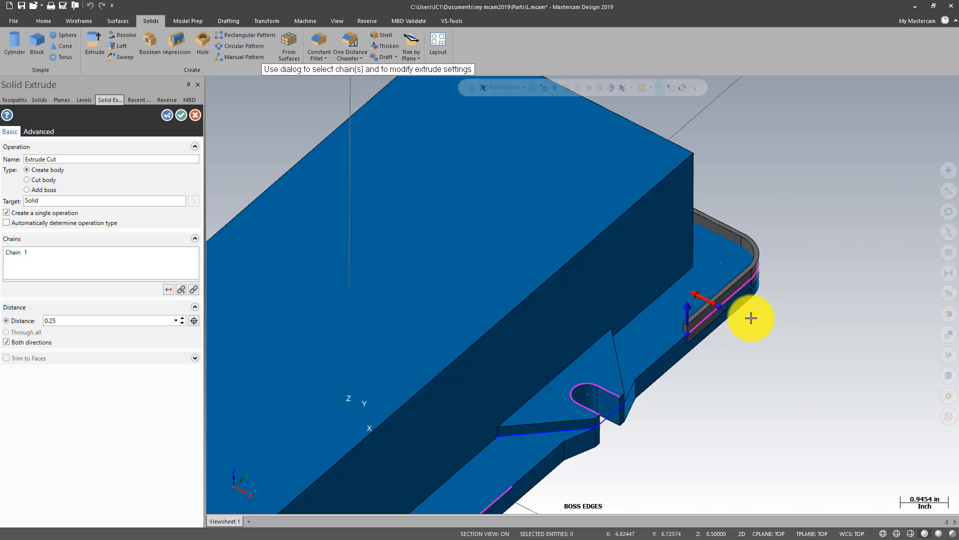
scroll(854, 195, "down", 2)
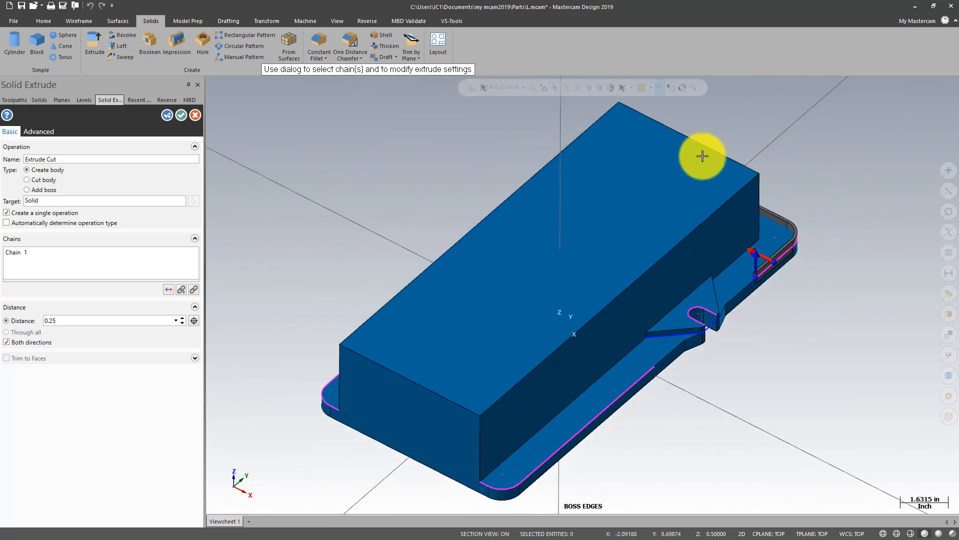
scroll(834, 204, "up", 2)
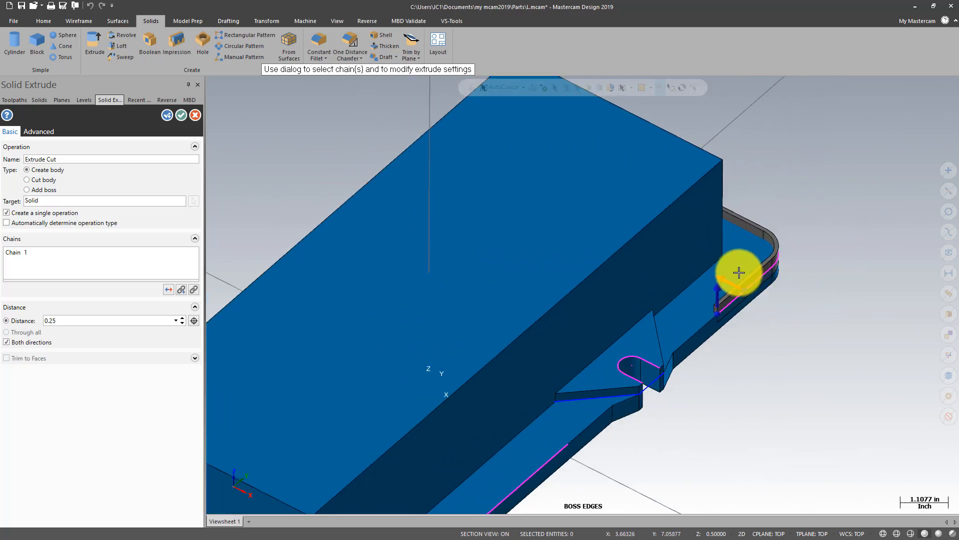
scroll(766, 207, "down", 1)
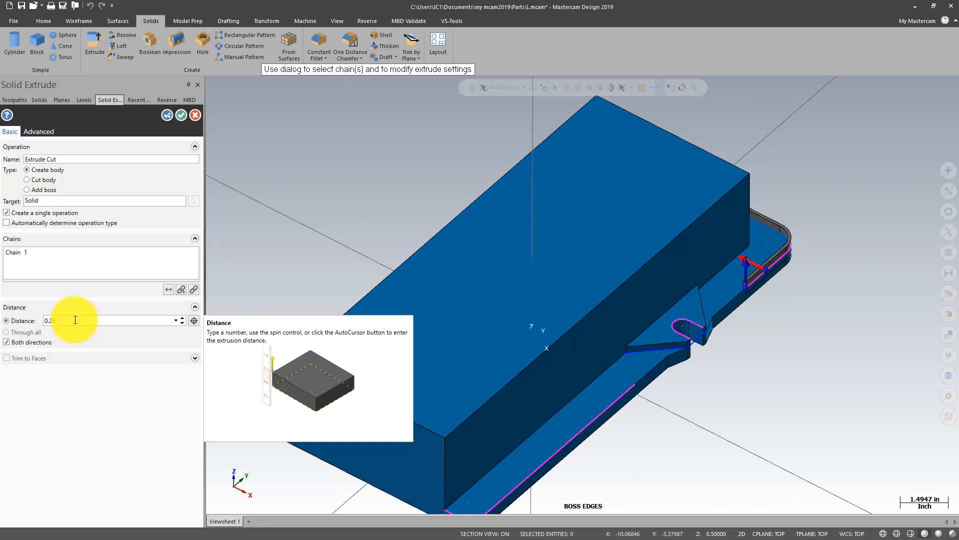
left_click(7, 345)
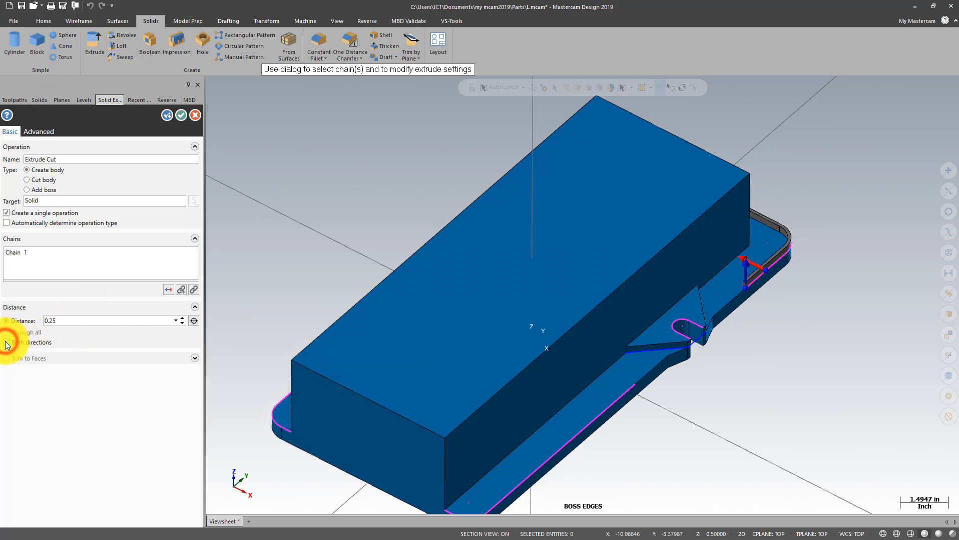
left_click(60, 321)
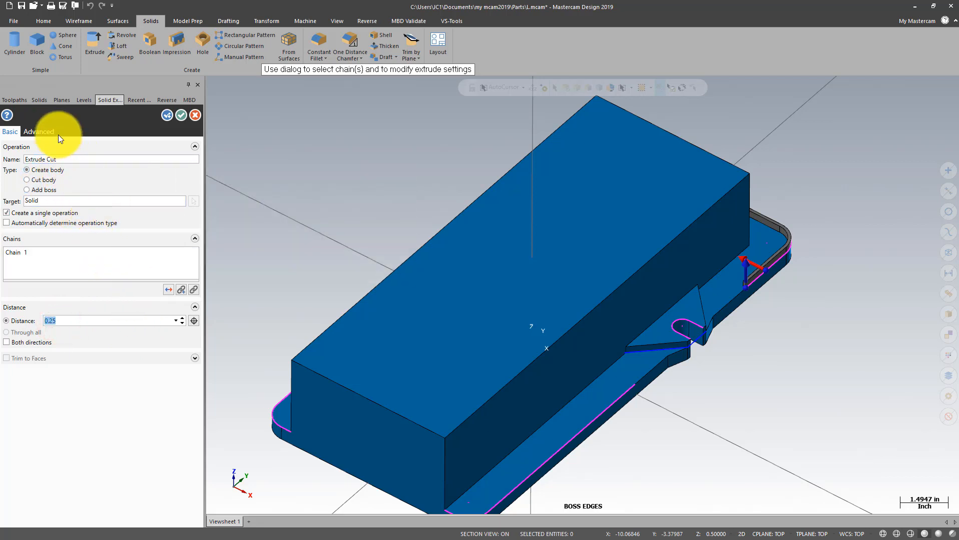
Compare the two thin wall directions, keep Direction 1 and set its wall thickness to 0.25 in.
left_click(41, 130)
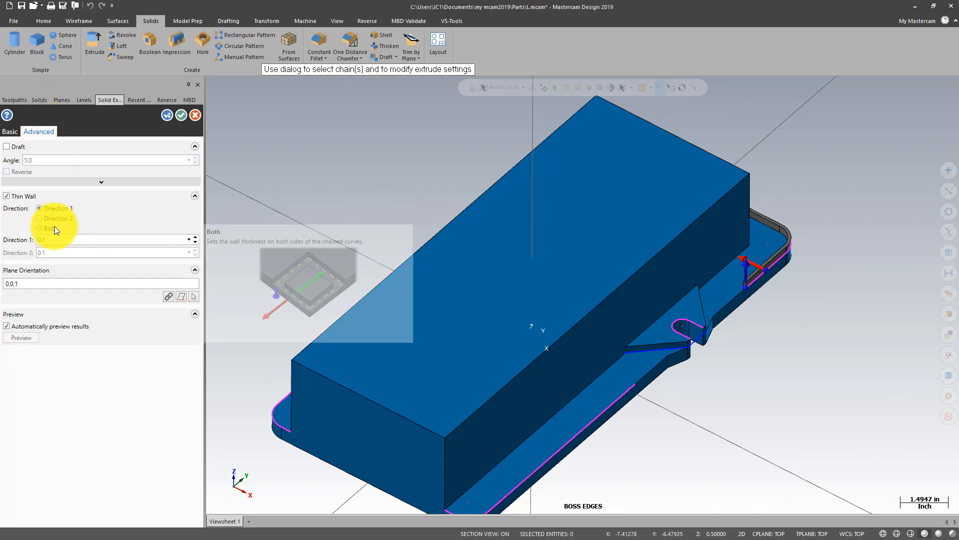
left_click(40, 218)
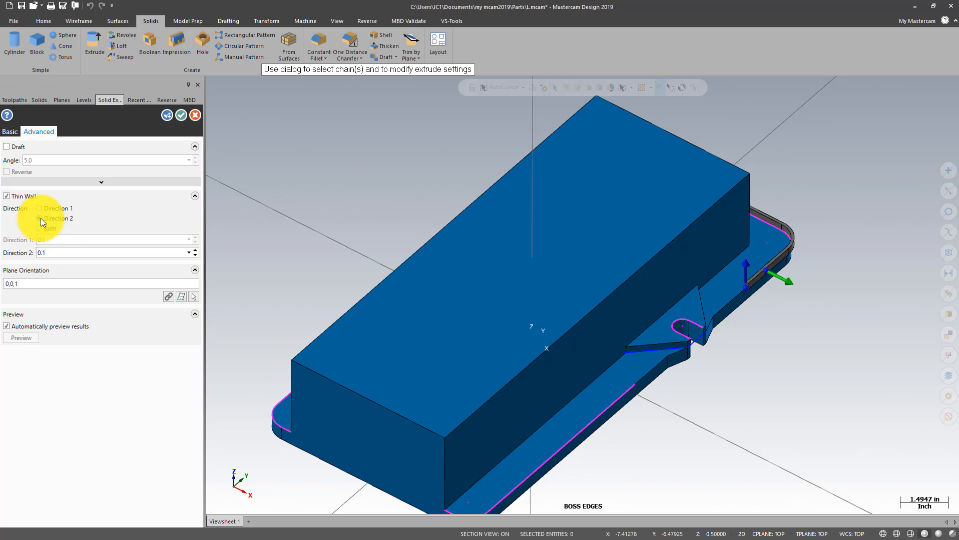
left_click(39, 209)
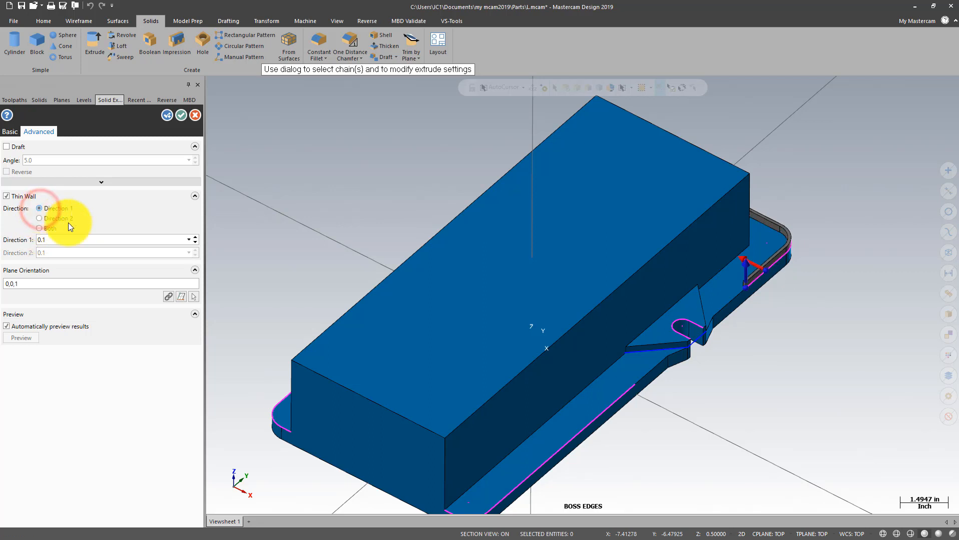
key("BackSpace")
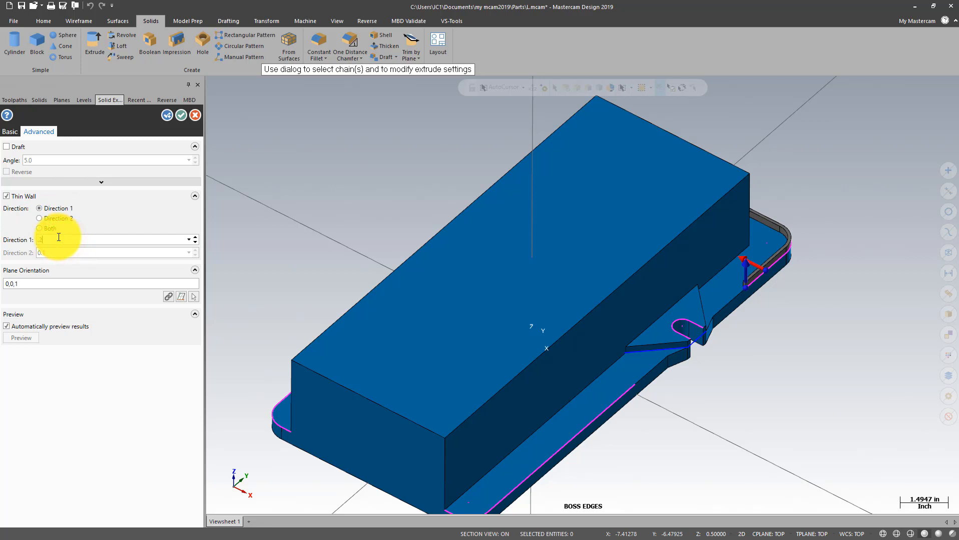
left_click(59, 247)
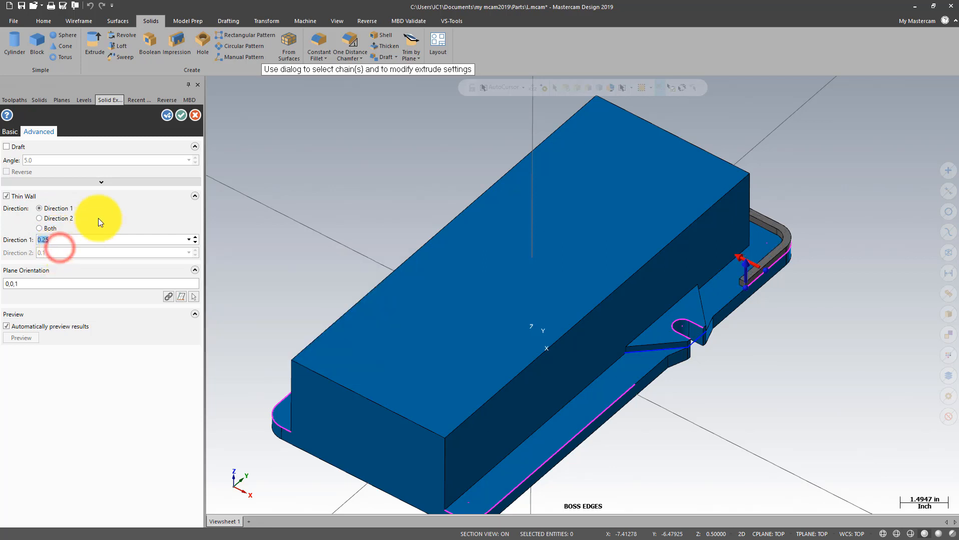
scroll(564, 178, "up", 2)
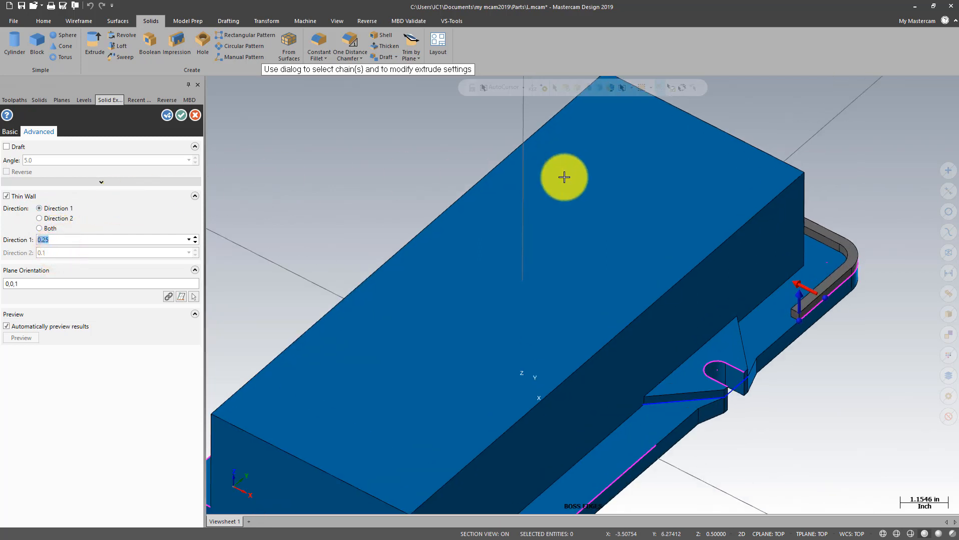
scroll(564, 177, "down", 1)
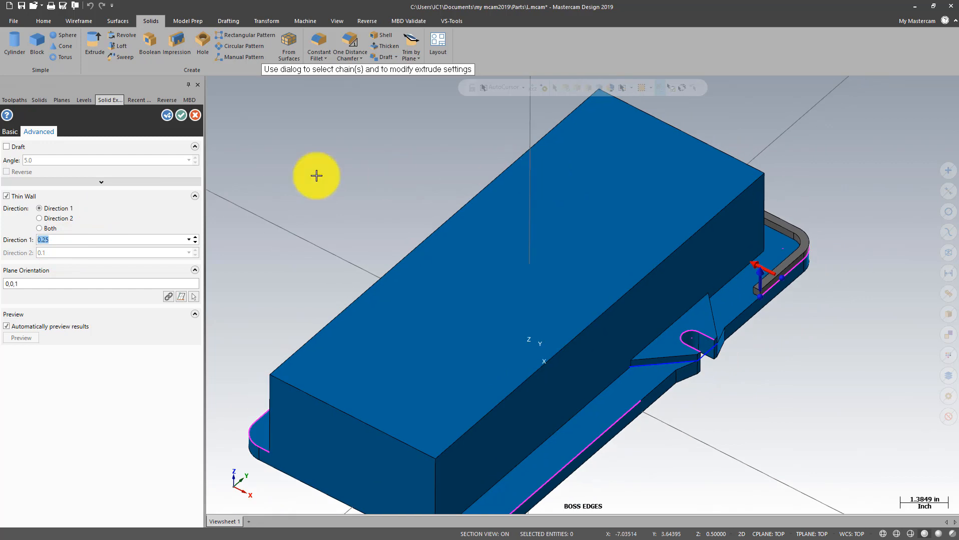
Try adding the open chain along the base's left side and front-left corner, picked at its rear end, to the extrusion.
left_click(11, 134)
left_click(42, 267)
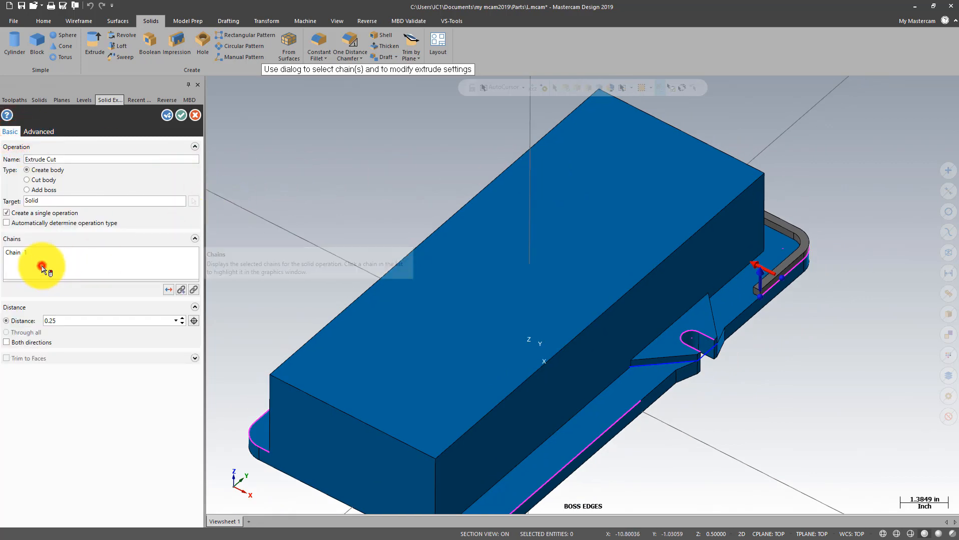
right_click(43, 270)
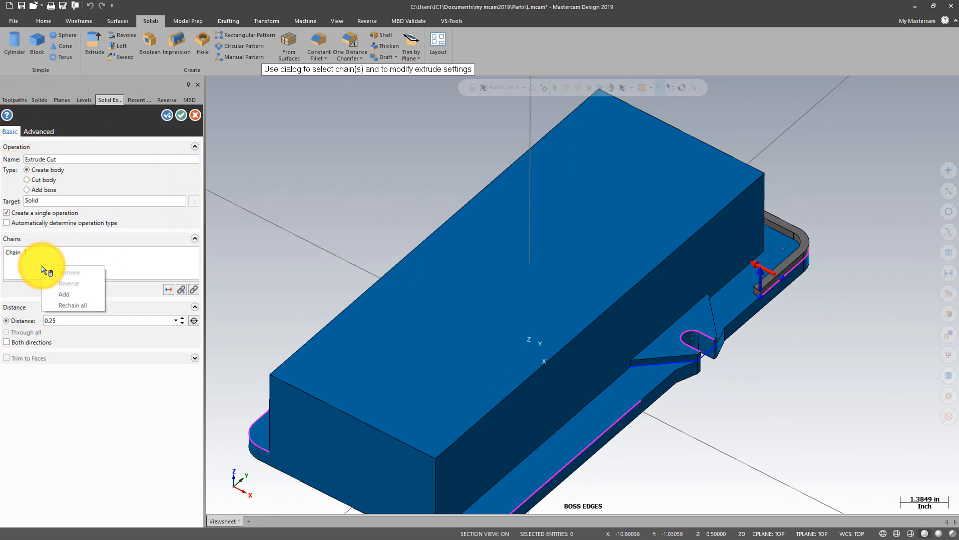
left_click(68, 294)
scroll(445, 184, "down", 2)
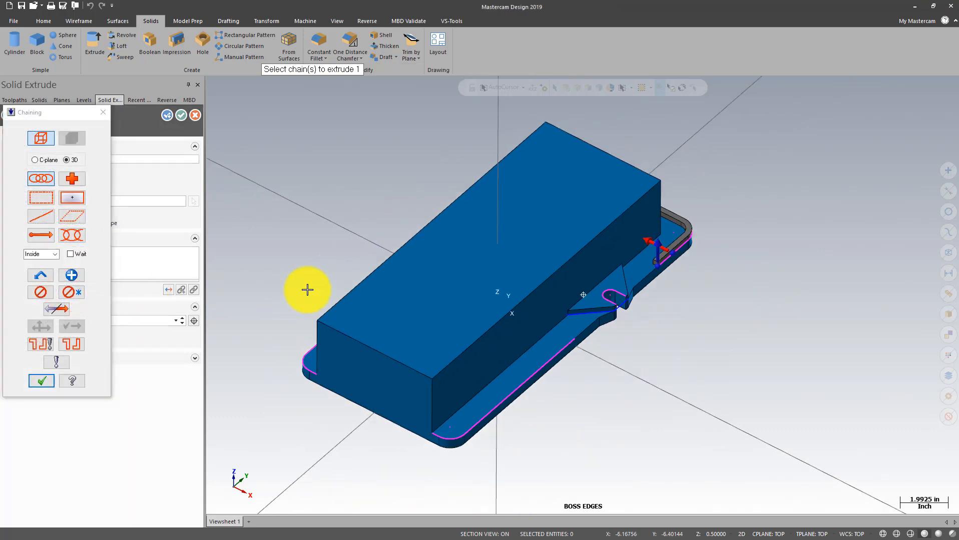
middle_click_drag(308, 288, 385, 303)
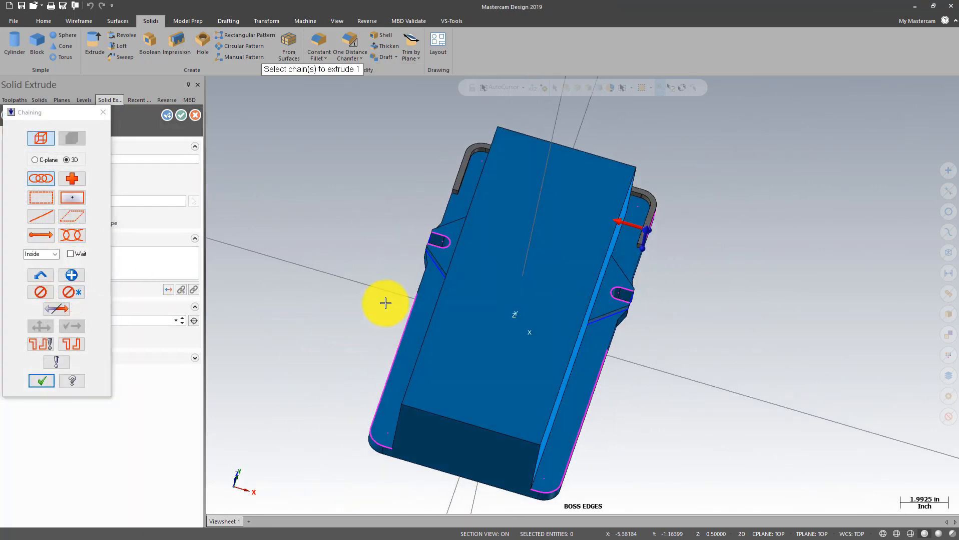
left_click(417, 297)
left_click(41, 382)
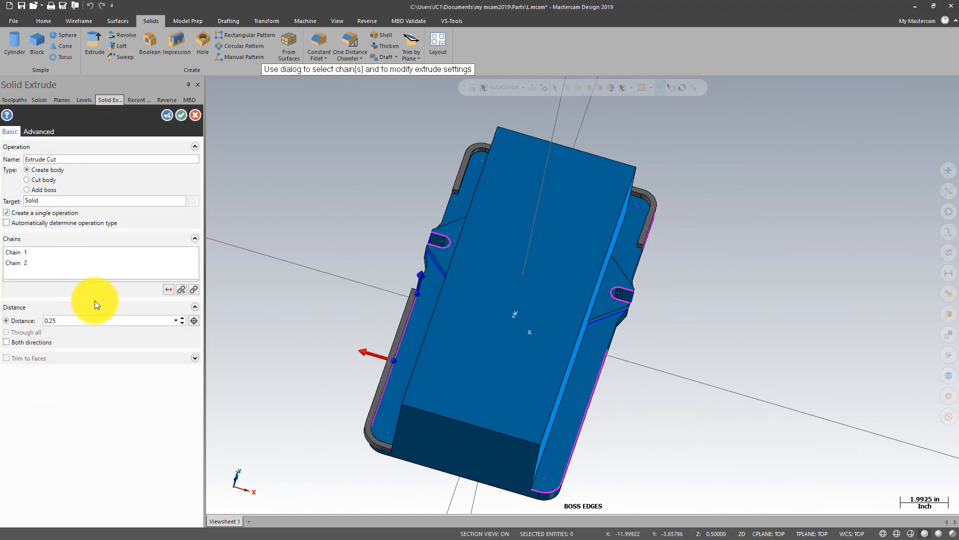
Add the open chain around the base's front-right corner and right side to the extrusion, picking it at its front end.
right_click(66, 269)
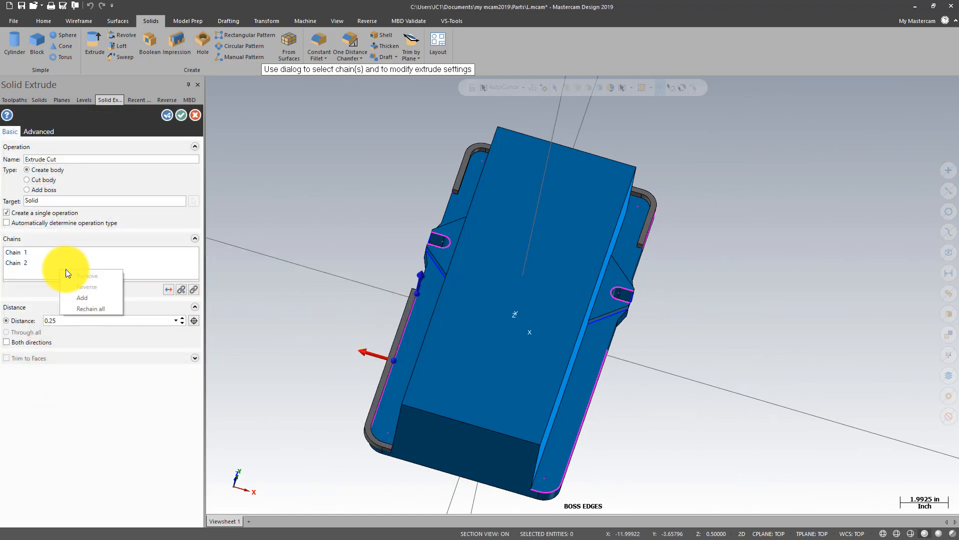
left_click(88, 310)
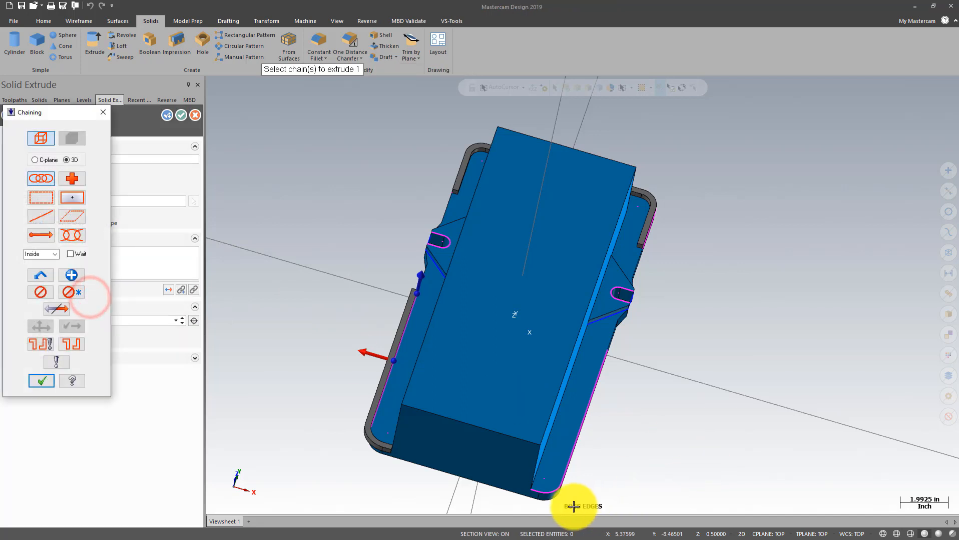
left_click(535, 496)
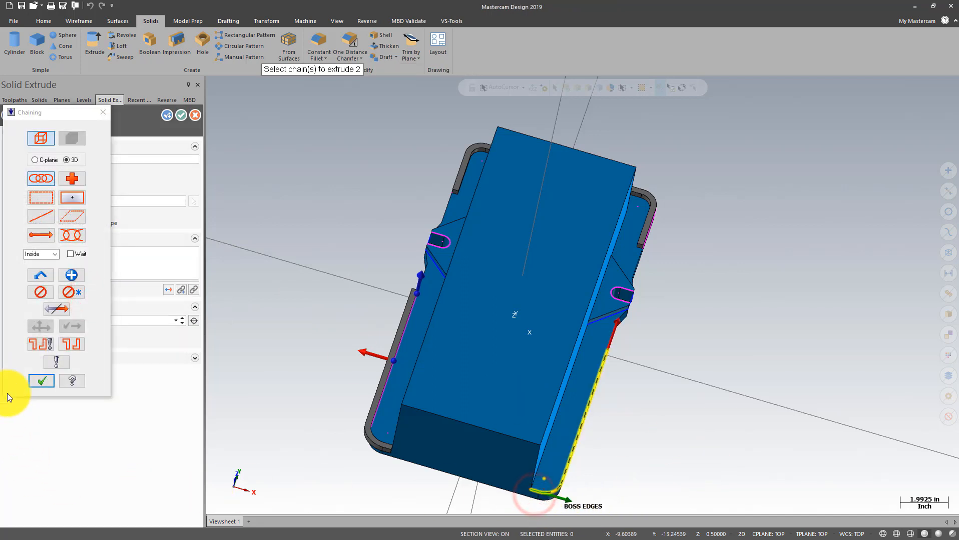
left_click(40, 382)
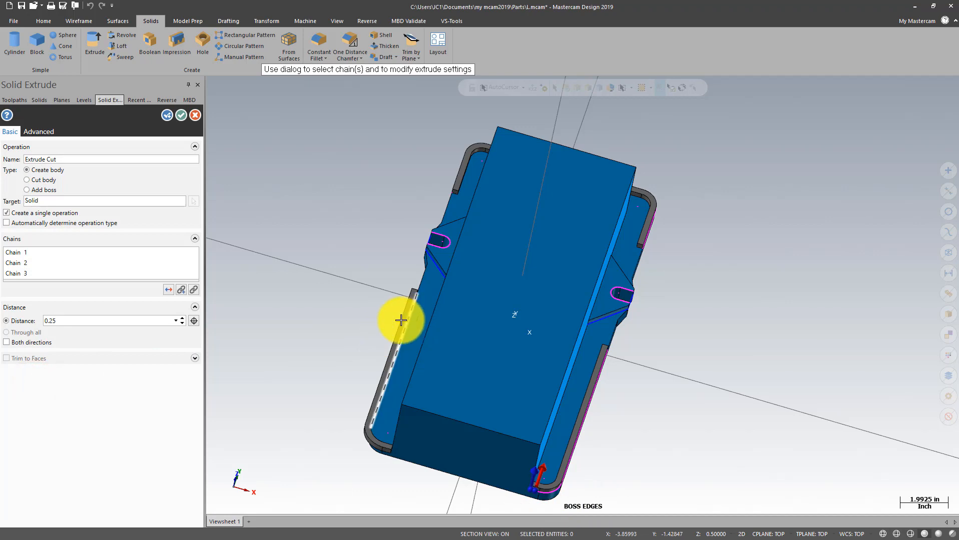
Inspect the thin wall previews at both front corners and remove the left side's outward-facing chain from the extrusion.
mouse_move(314, 331)
middle_mouse_down()
mouse_move(373, 332)
mouse_move(299, 319)
middle_mouse_up()
scroll(603, 370, "up", 5)
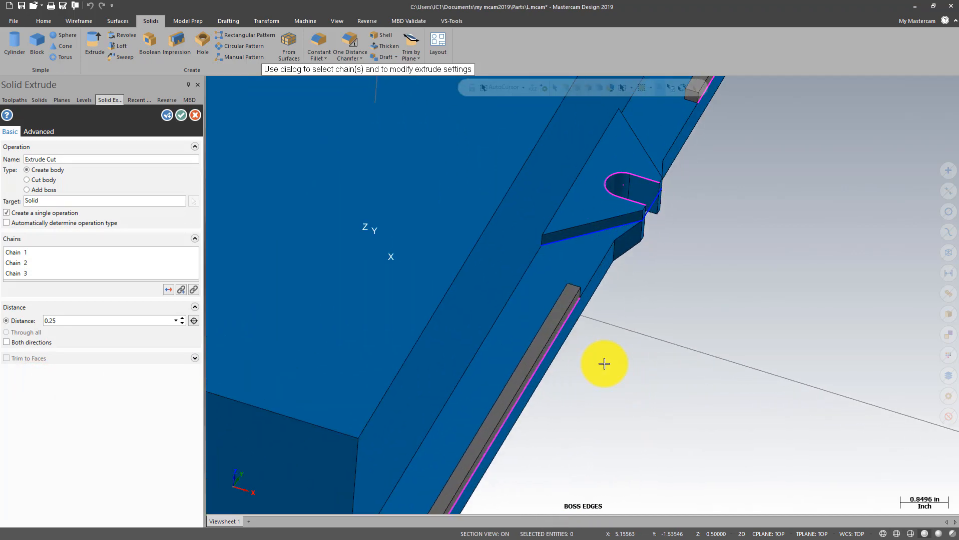
scroll(642, 283, "down", 3)
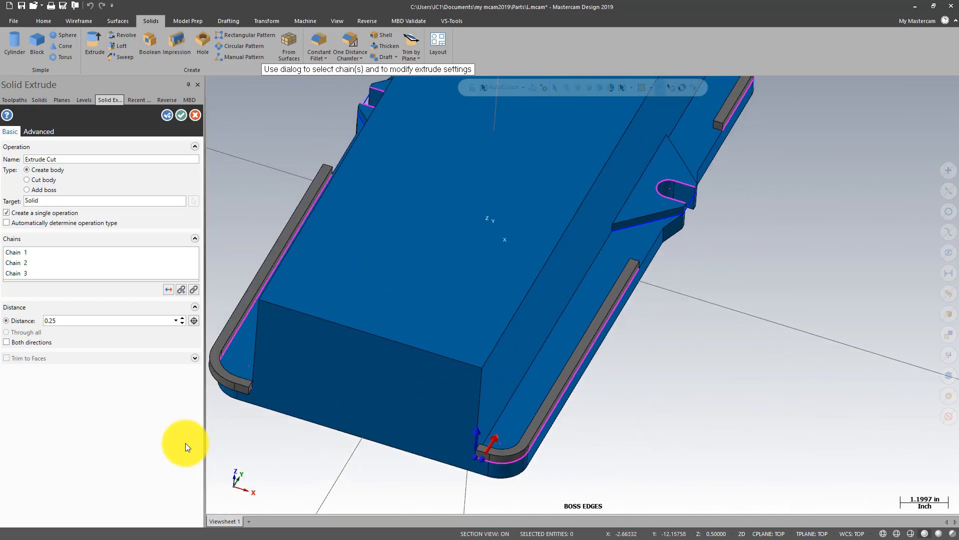
scroll(795, 341, "down", 2)
scroll(370, 318, "up", 6)
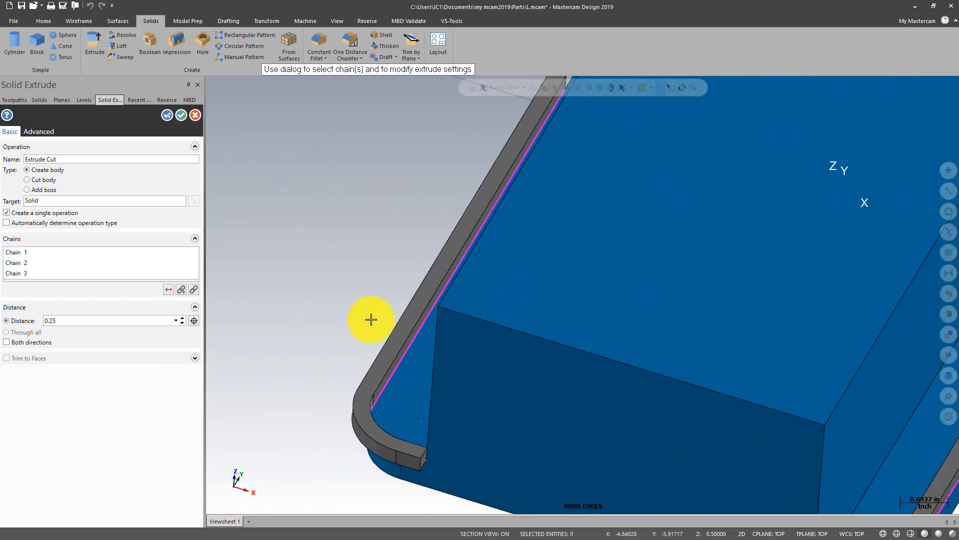
mouse_move(405, 332)
middle_mouse_down()
mouse_move(484, 319)
mouse_move(433, 327)
mouse_move(408, 316)
middle_mouse_up()
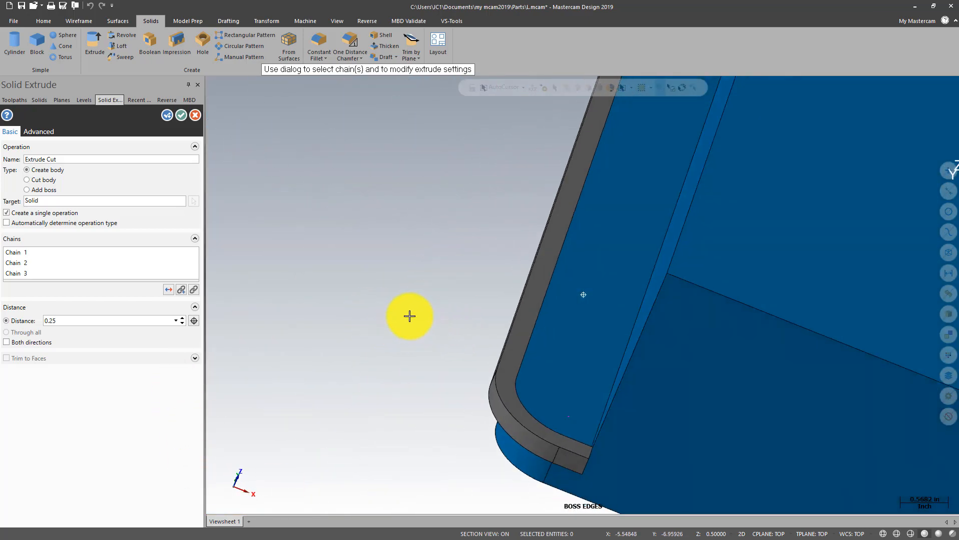
right_click(19, 263)
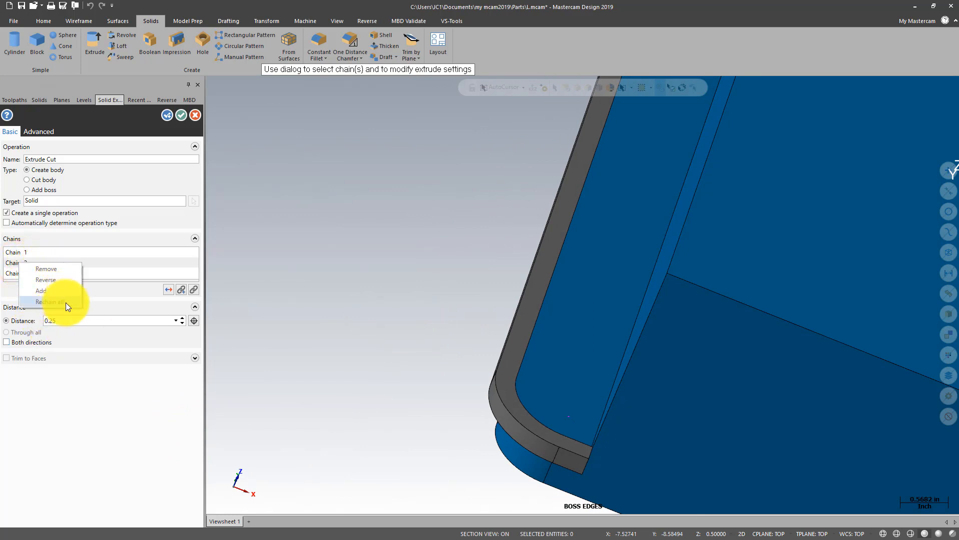
left_click(59, 269)
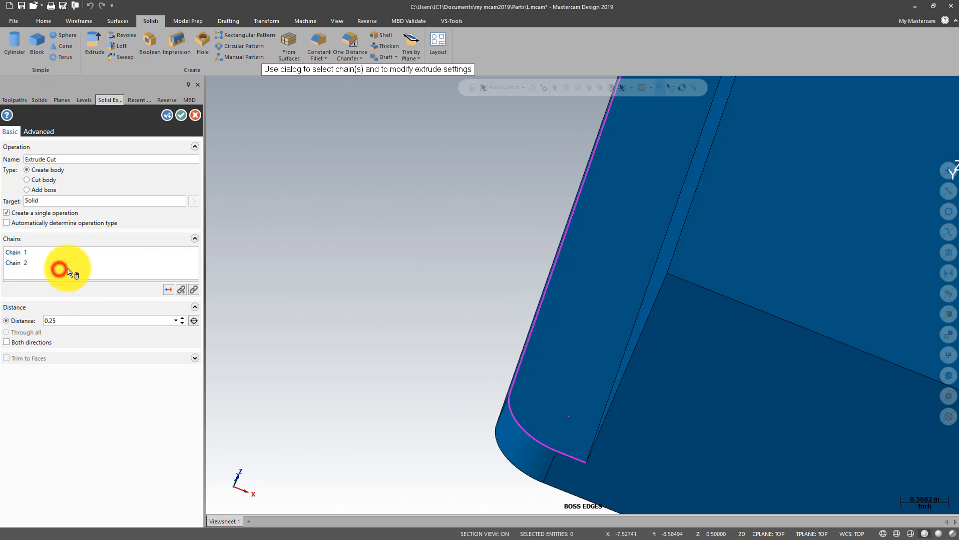
Add the left side's chain from its front end so its wall lies inside the base edge, and create the extruded bodies.
left_click(97, 263)
right_click(97, 263)
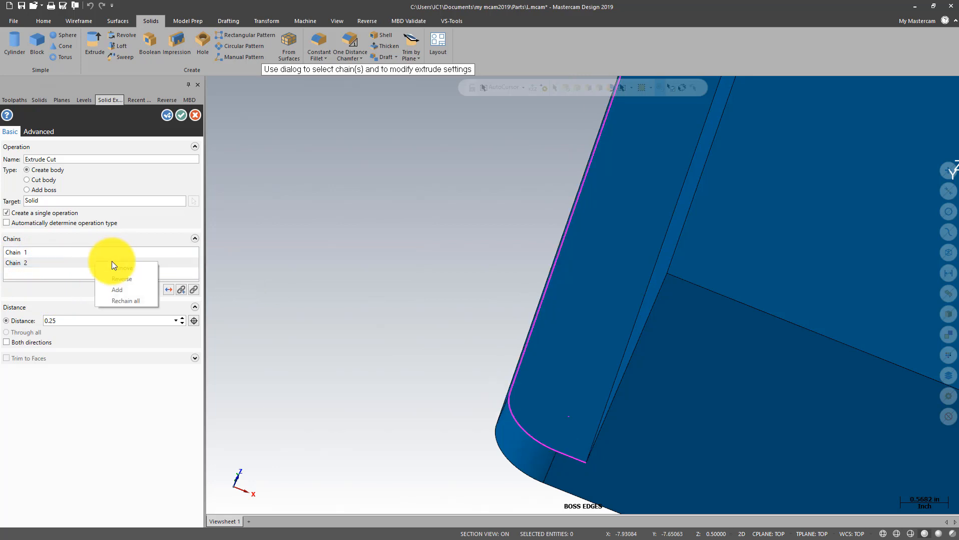
left_click(125, 290)
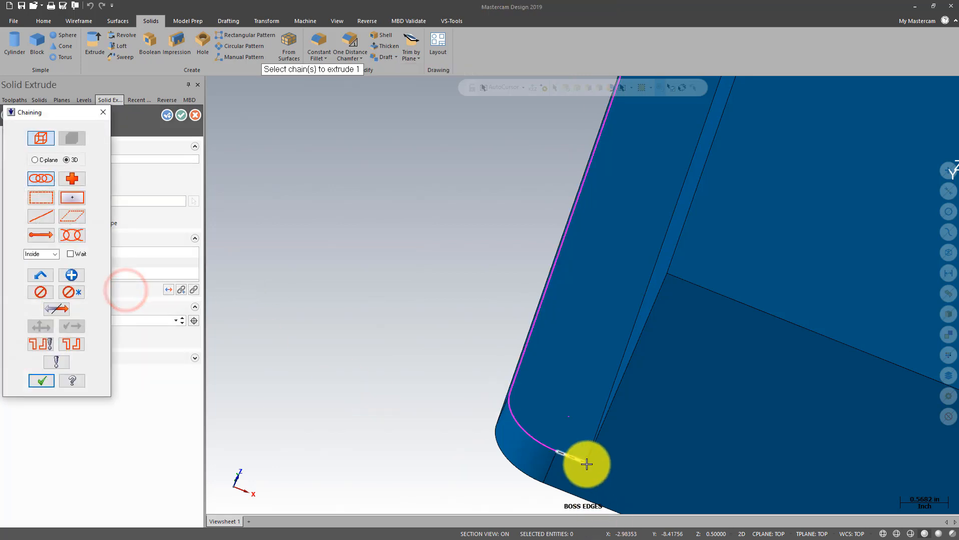
left_click(580, 463)
left_click(41, 380)
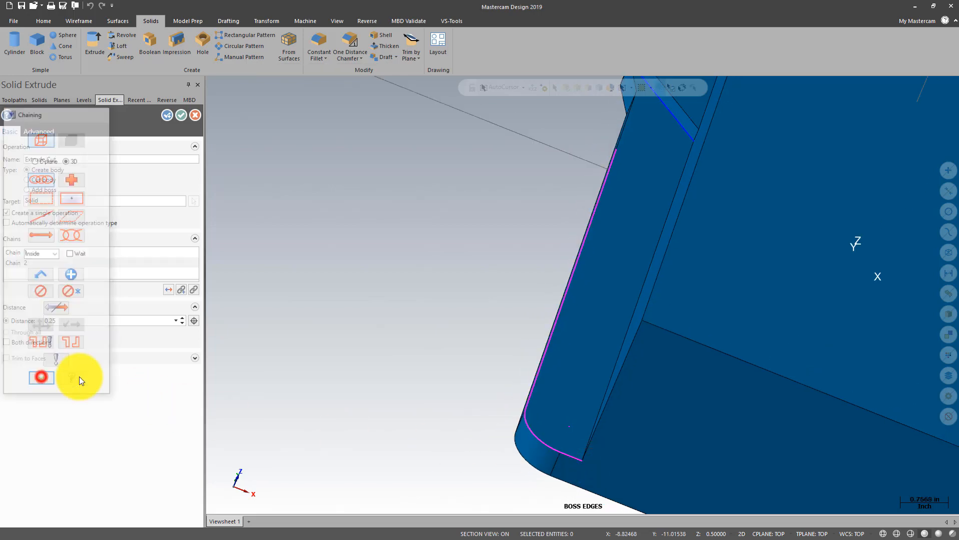
scroll(370, 345, "down", 5)
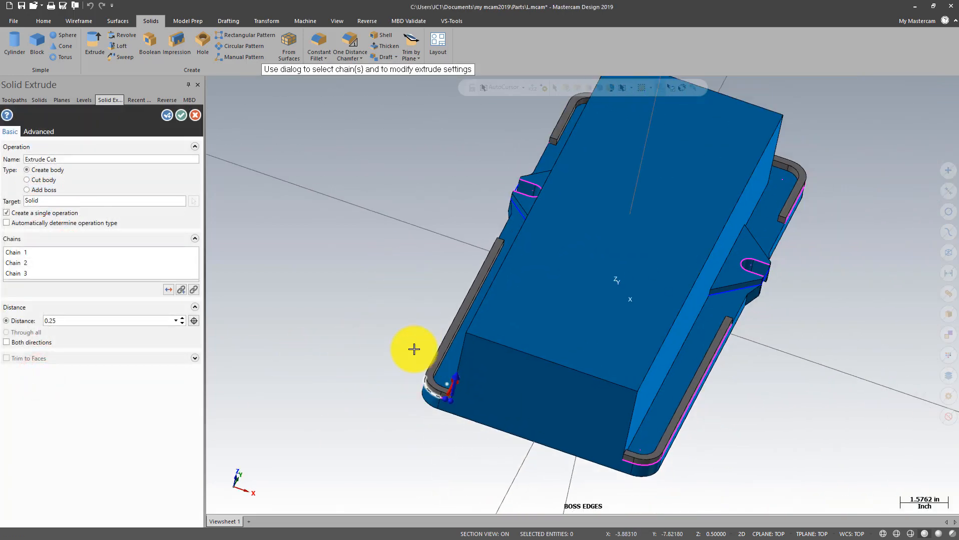
mouse_move(400, 238)
middle_mouse_down()
mouse_move(461, 253)
mouse_move(396, 220)
mouse_move(396, 240)
middle_mouse_up()
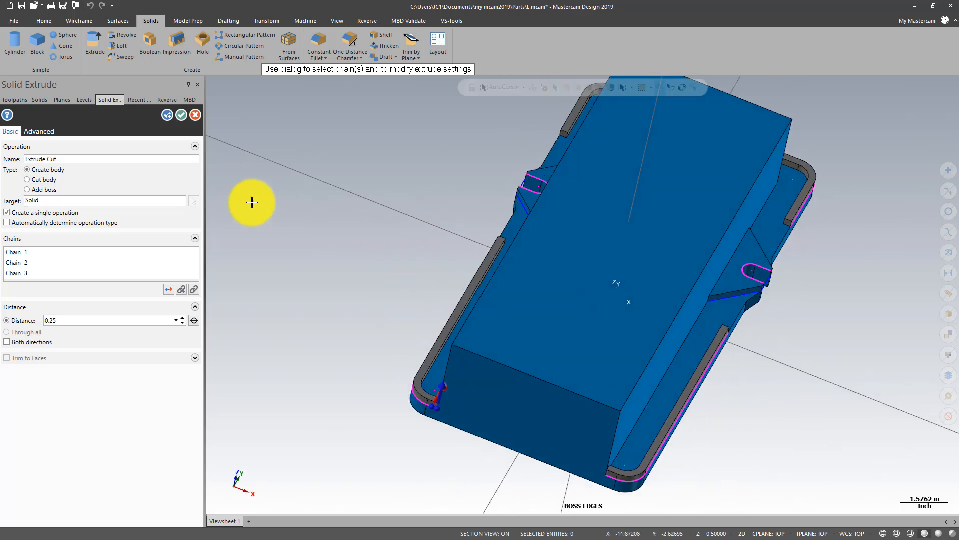
left_click(182, 114)
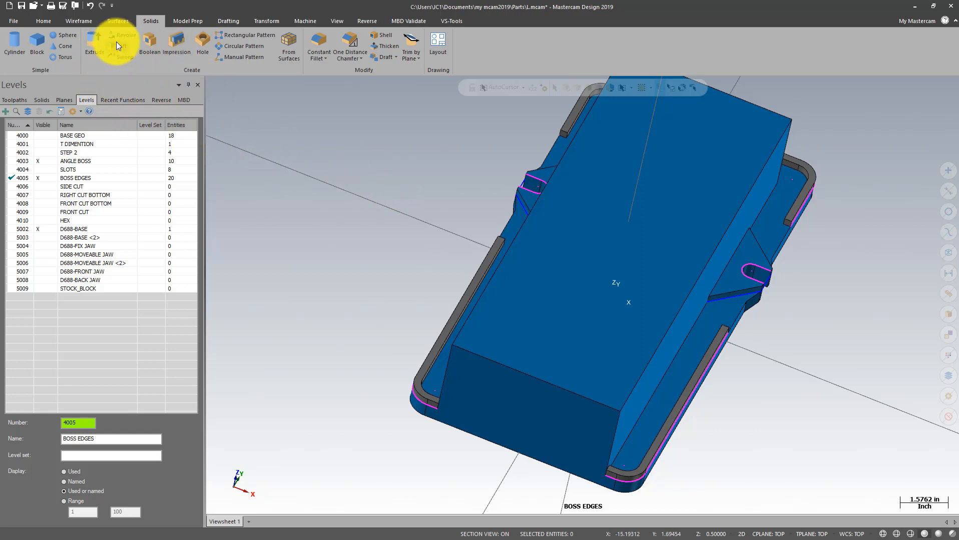
Boolean Add the three thin-wall edge bodies to the vise base solid as target, and return to an isometric view.
left_click(149, 39)
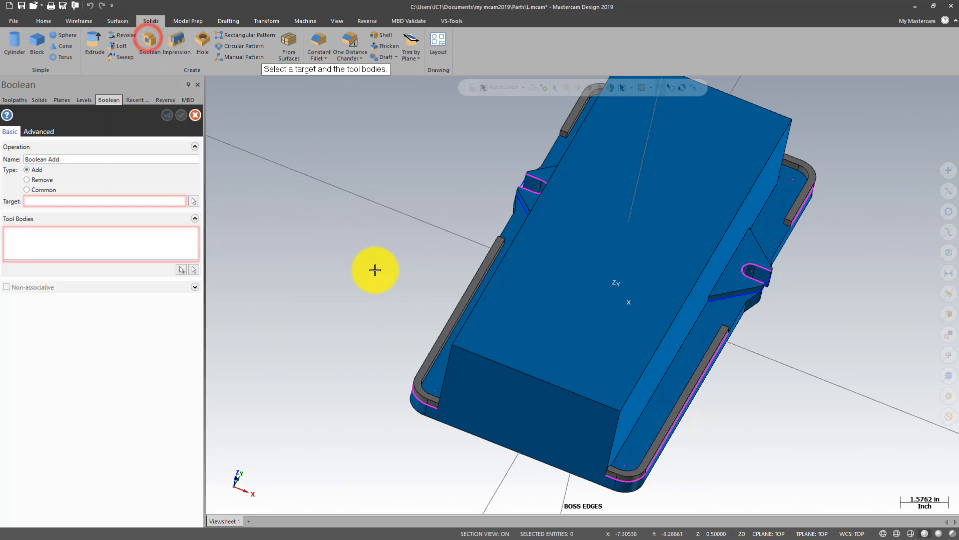
left_click(197, 199)
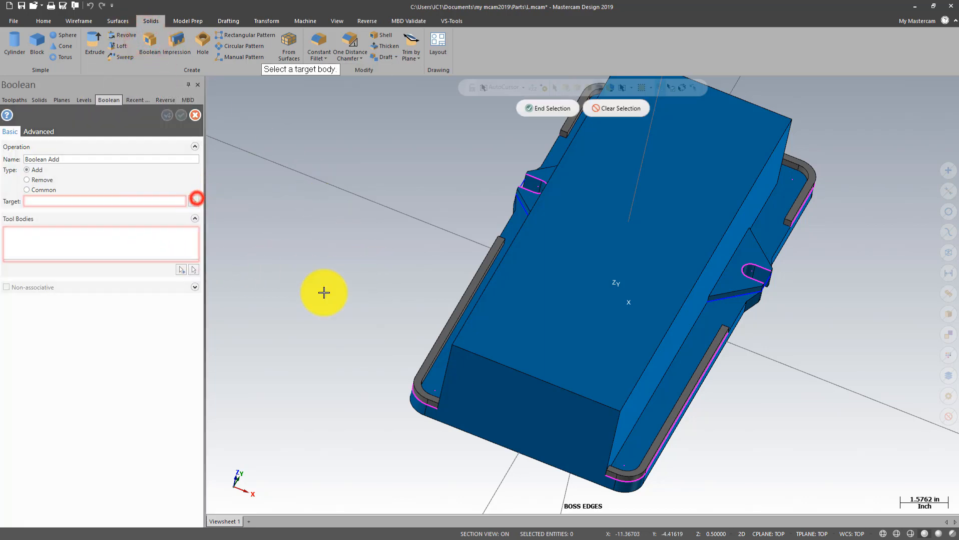
left_click(433, 371)
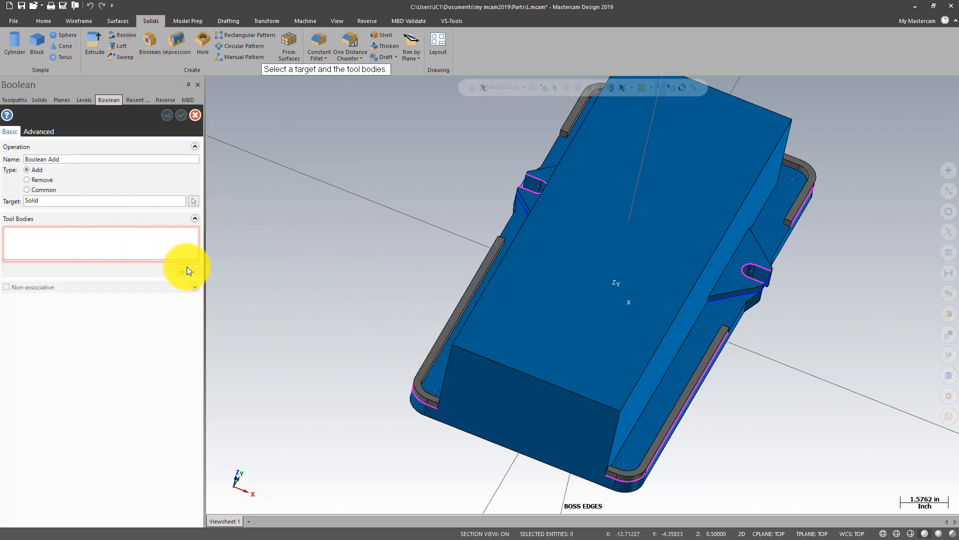
left_click(194, 271)
left_click(450, 326)
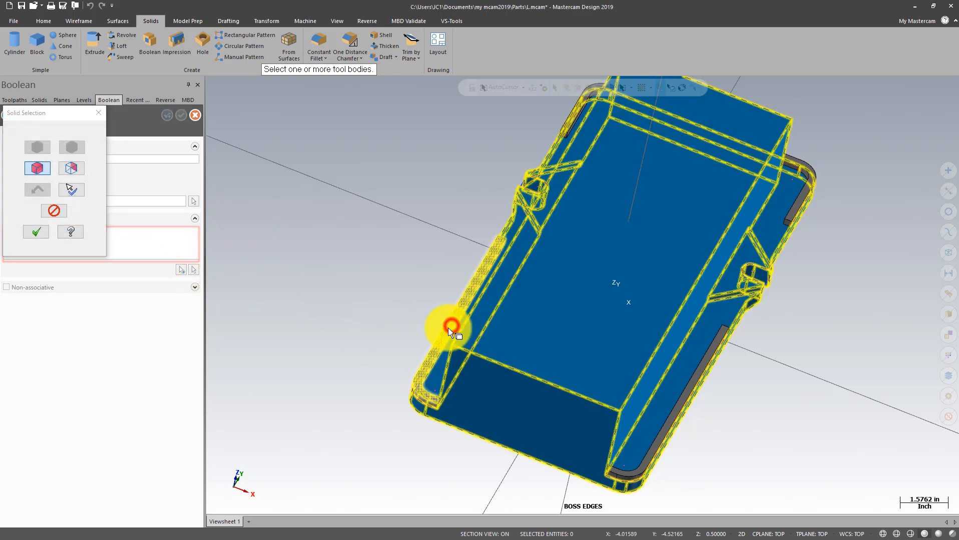
left_click(648, 460)
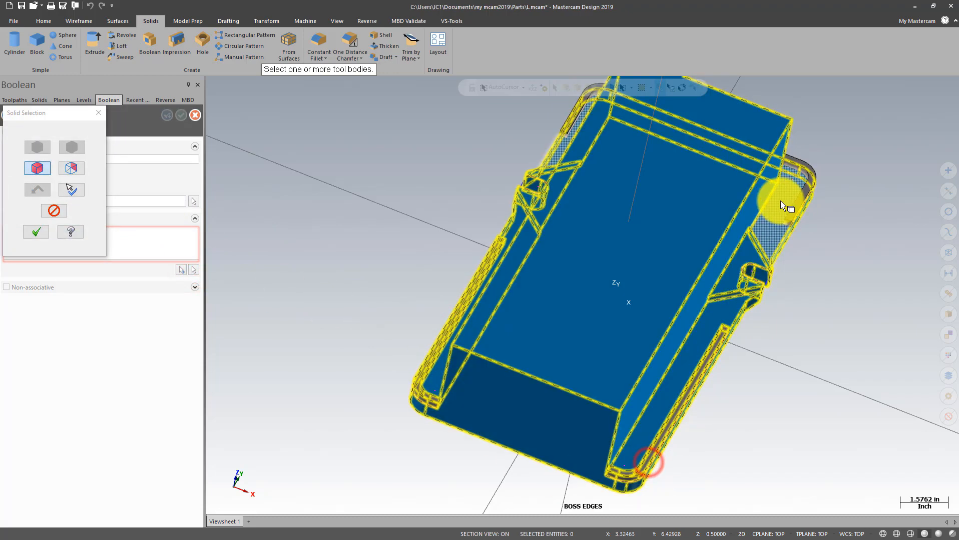
left_click(800, 203)
left_click(43, 231)
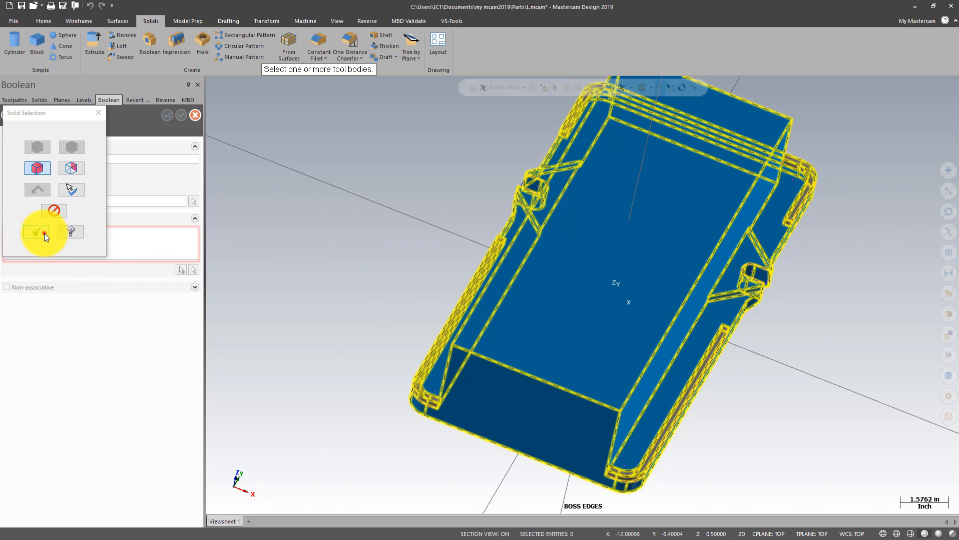
middle_click_drag(417, 189, 409, 212)
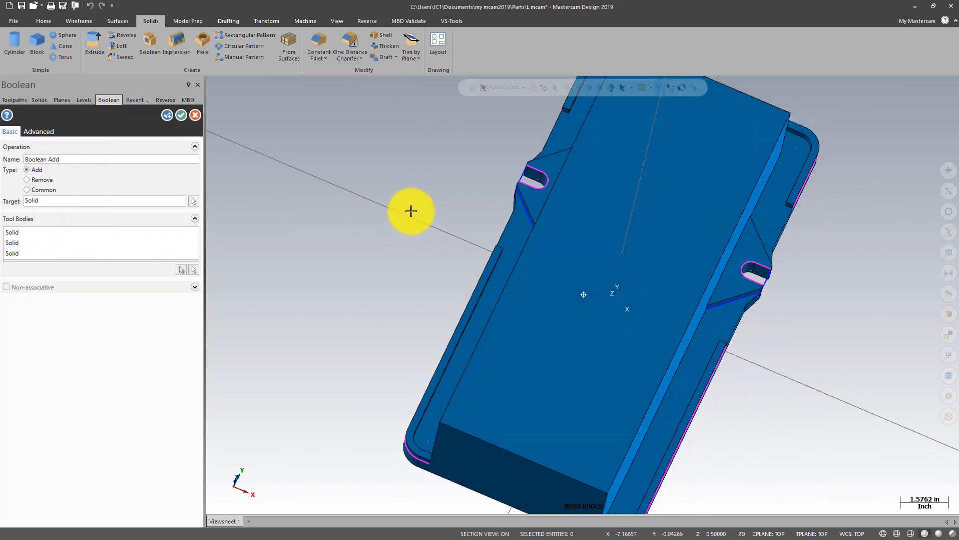
left_click(180, 117)
key("alt+7")
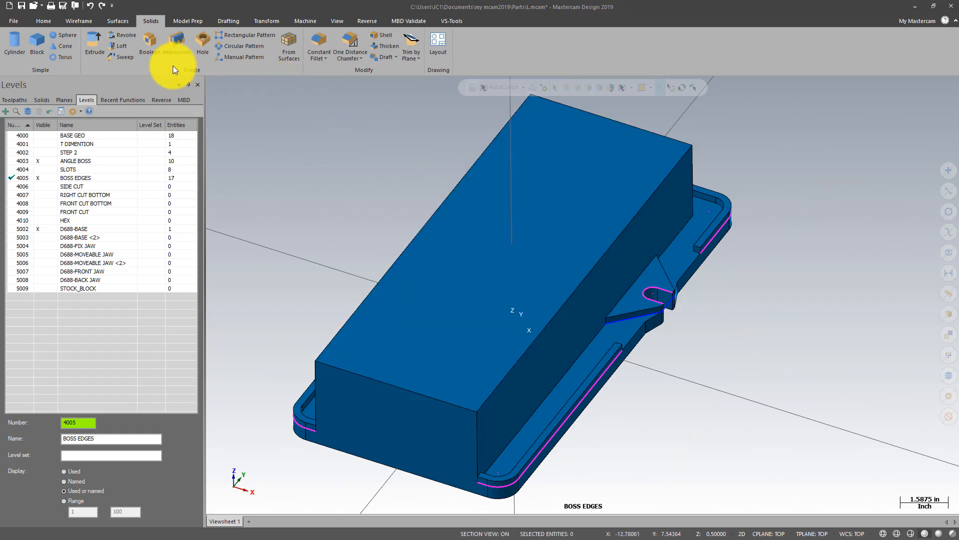
Start a solid extrusion from the open U-shaped chain around the slot on the base's right side.
left_click(99, 36)
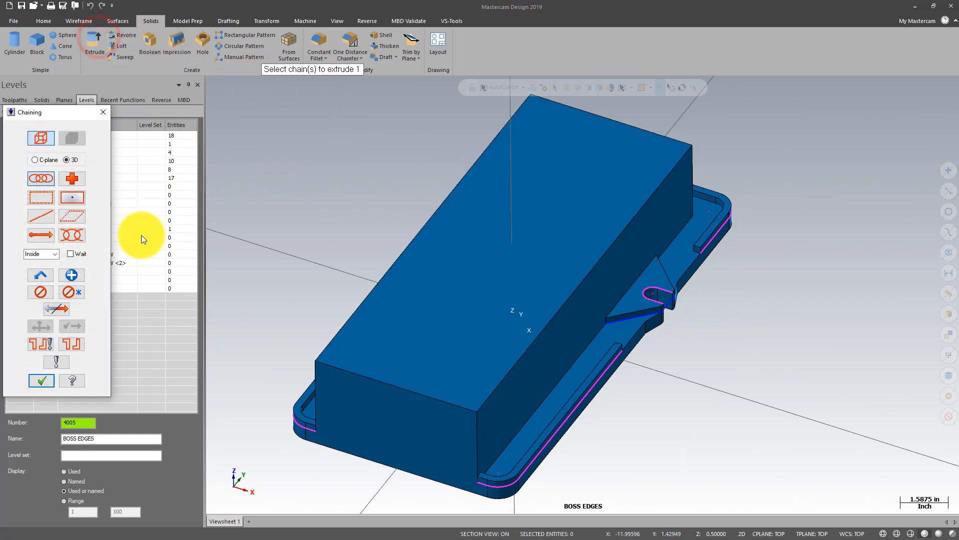
scroll(340, 183, "up", 3)
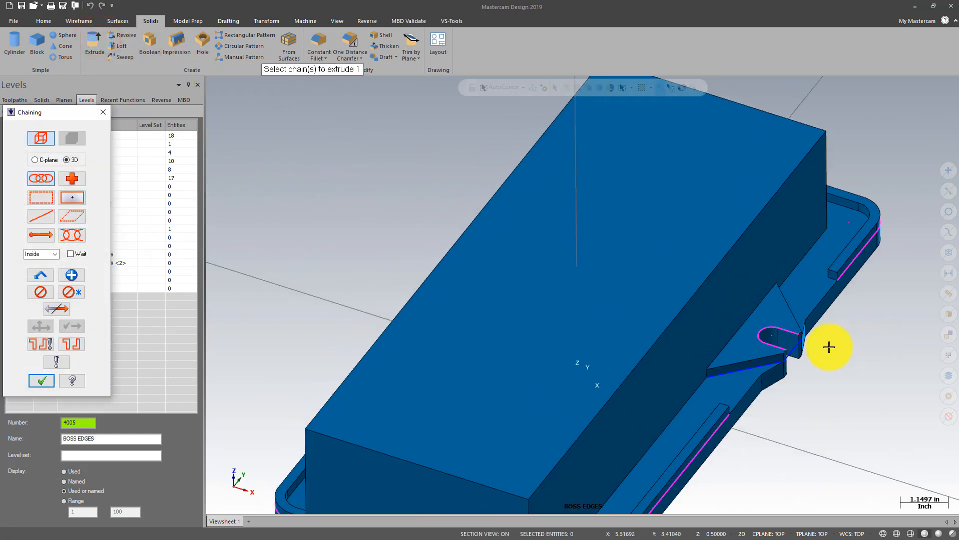
left_click(790, 334)
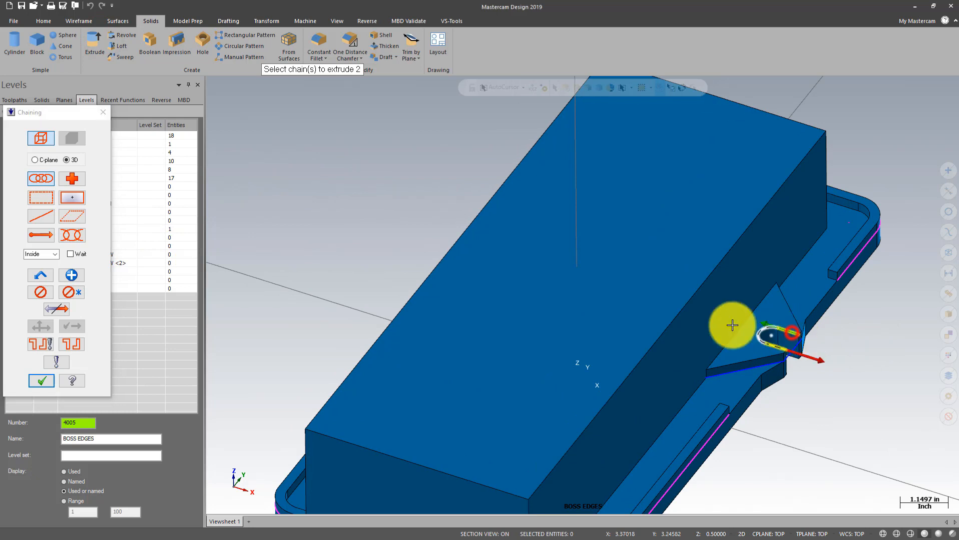
left_click(52, 382)
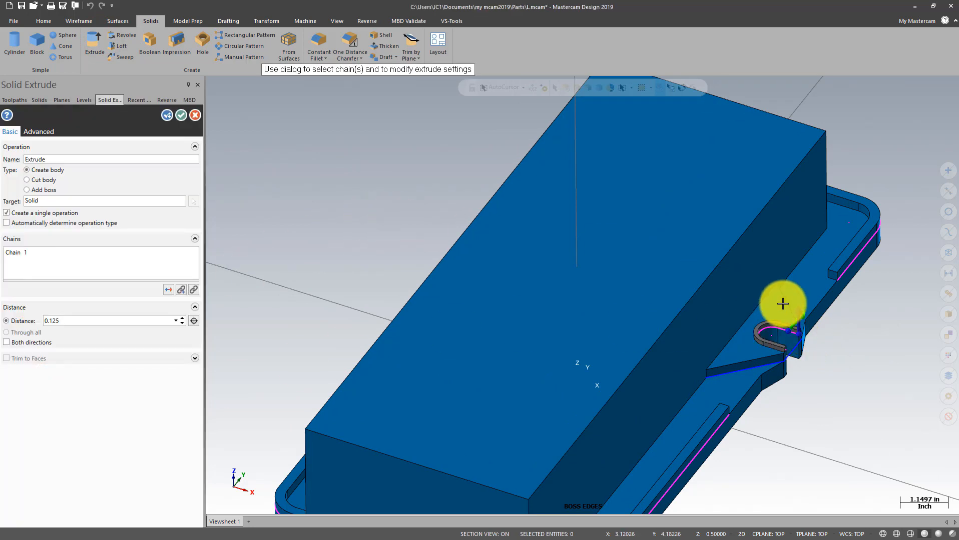
scroll(783, 303, "up", 6)
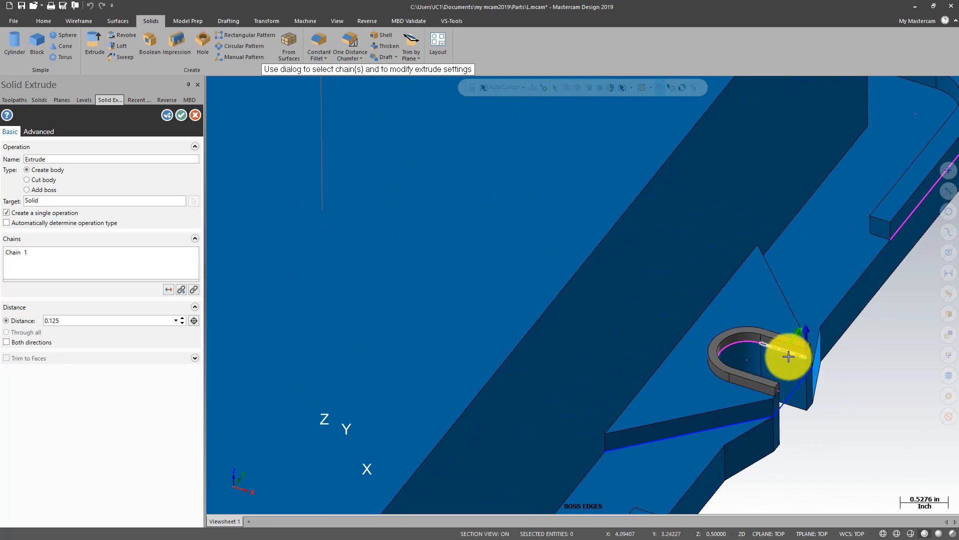
Set the right slot edge's Direction 2 thin wall thickness to 0.125 and create the body, keeping Extrude active.
left_click(67, 322)
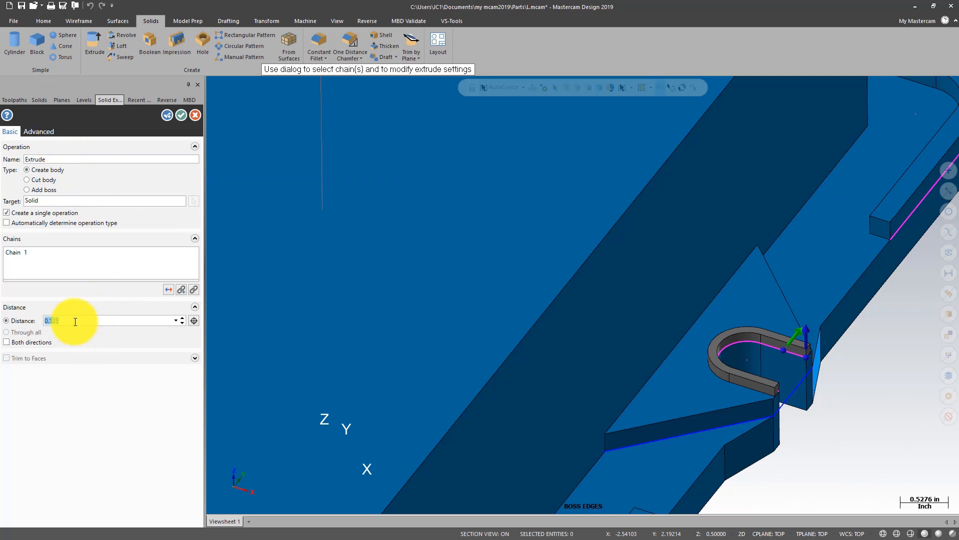
left_click(40, 132)
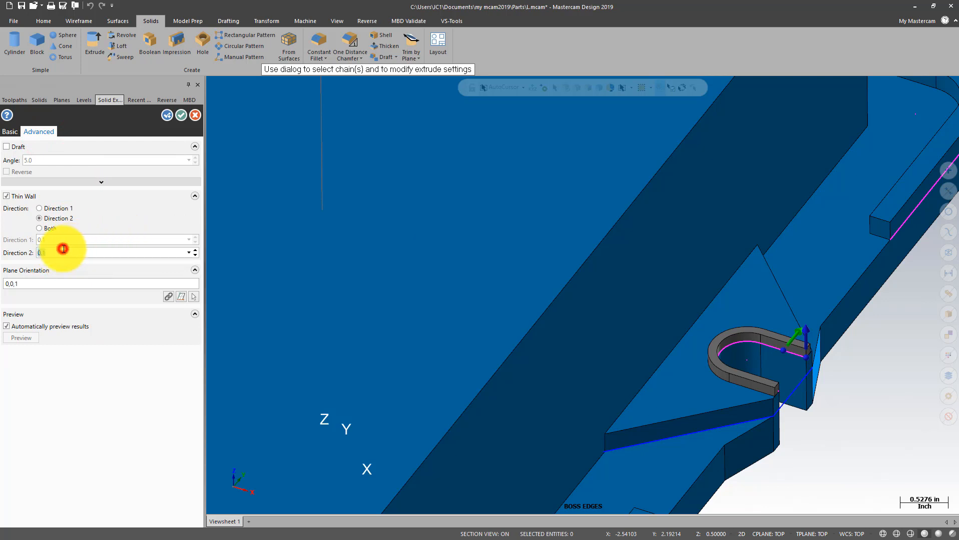
type("5")
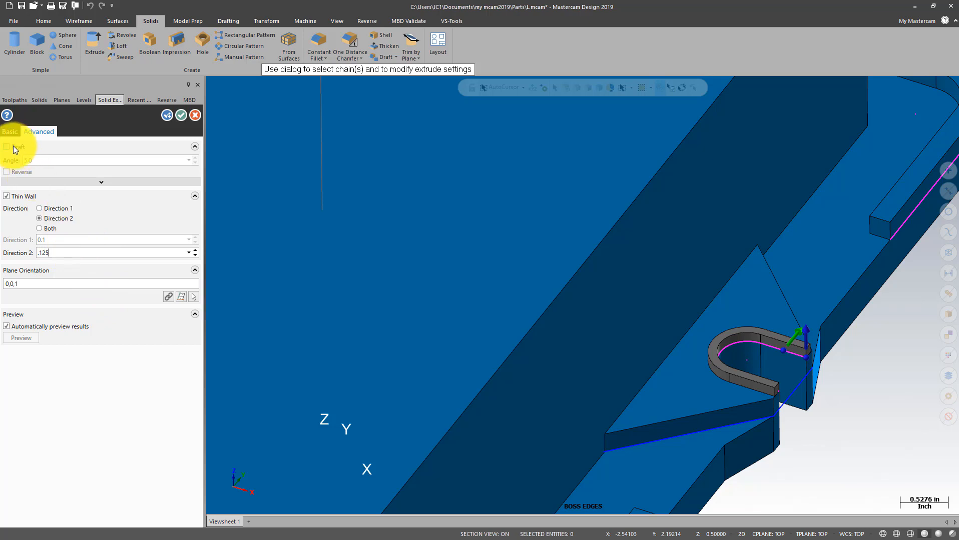
left_click(10, 131)
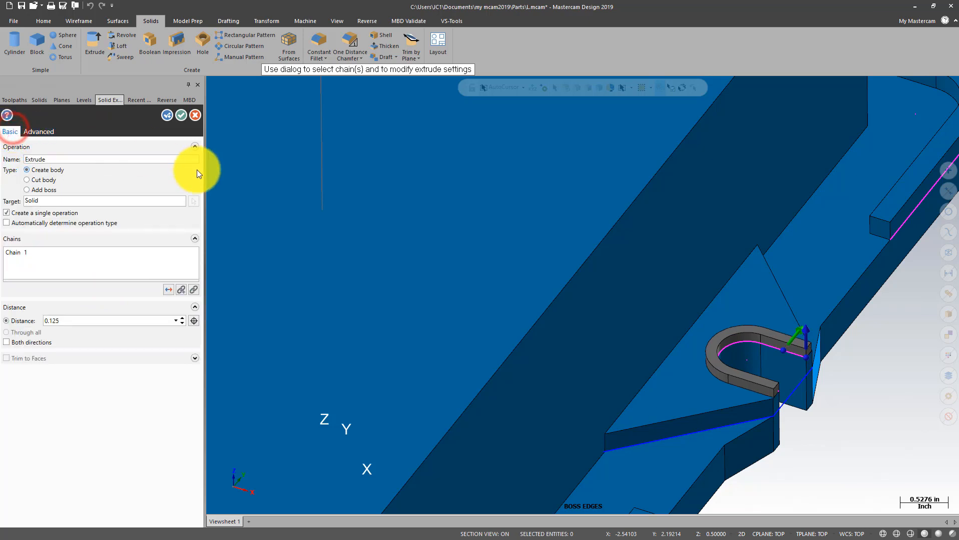
left_click(165, 115)
Chain the U-shaped profile around the left side's slot for extrusion and inspect its thin wall preview.
scroll(824, 353, "down", 5)
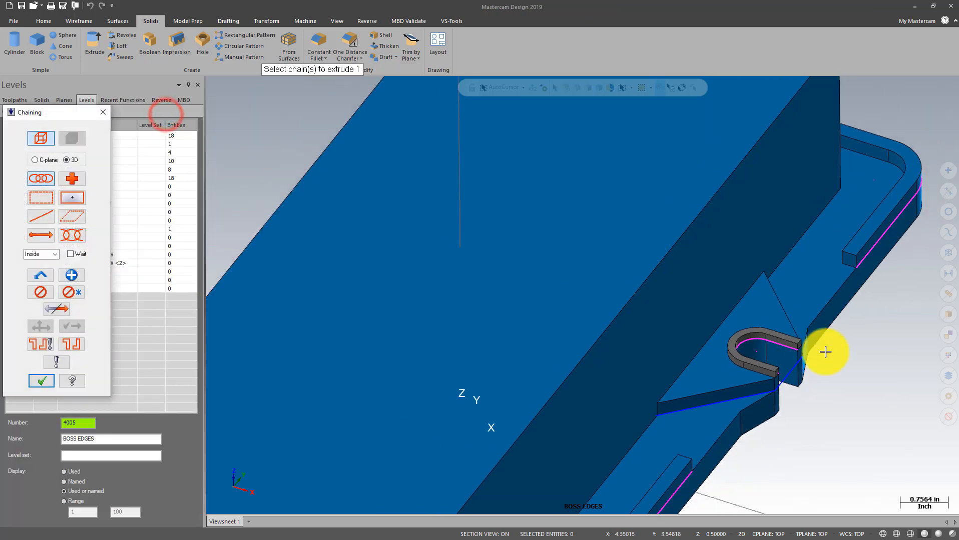
middle_click_drag(614, 367, 417, 255)
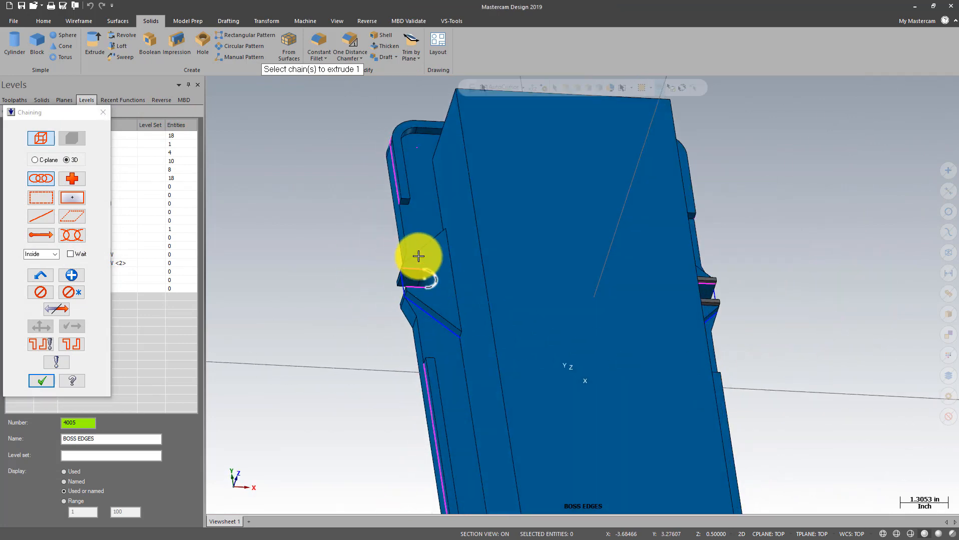
scroll(407, 253, "up", 4)
left_click(417, 285)
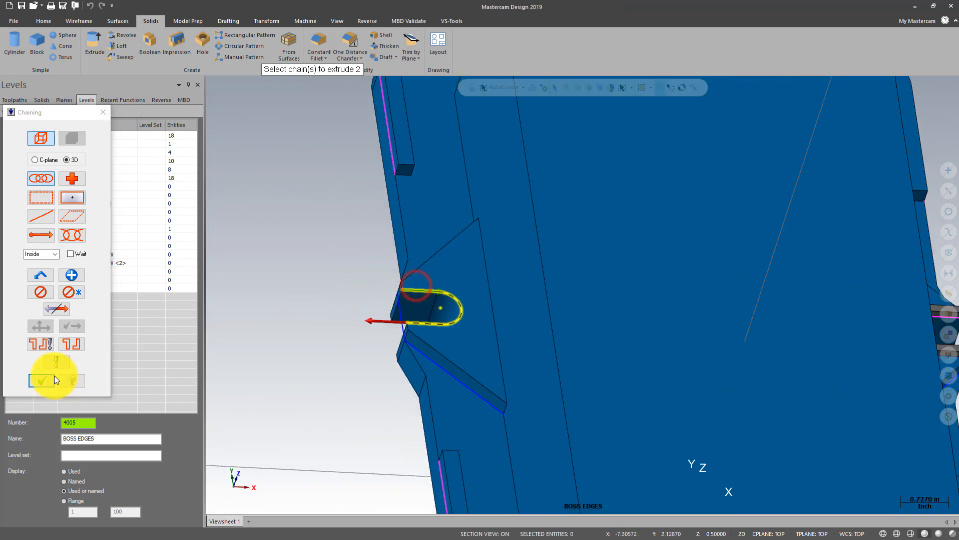
left_click(38, 381)
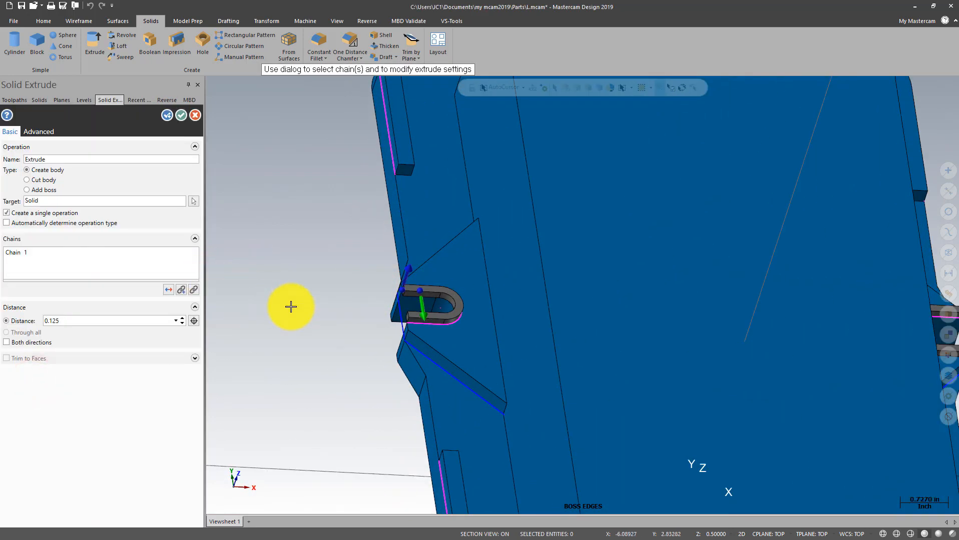
mouse_move(289, 306)
middle_mouse_down()
mouse_move(292, 336)
mouse_move(278, 316)
middle_mouse_up()
scroll(345, 306, "up", 4)
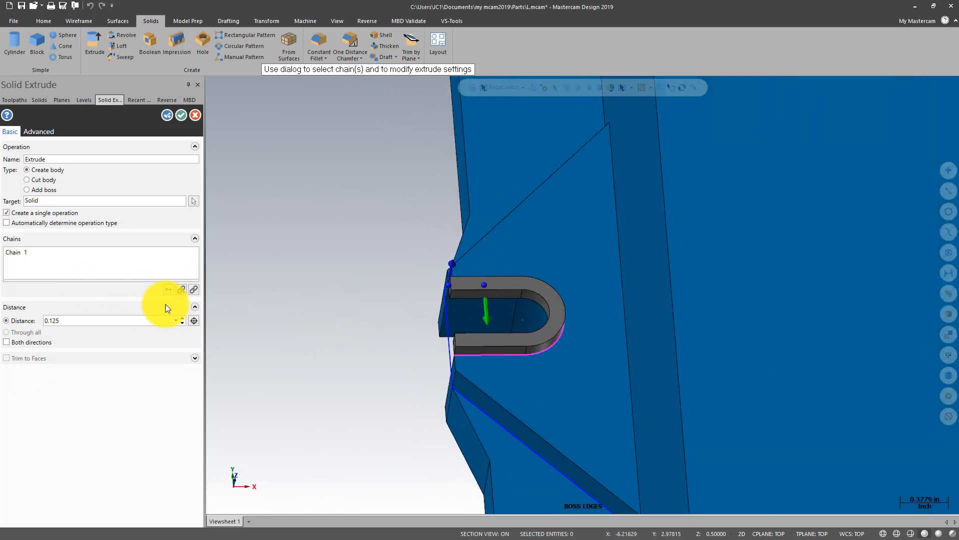
Switch the left slot's thin wall to Direction 1 so it lies outside the slot, and create the body.
left_click(41, 132)
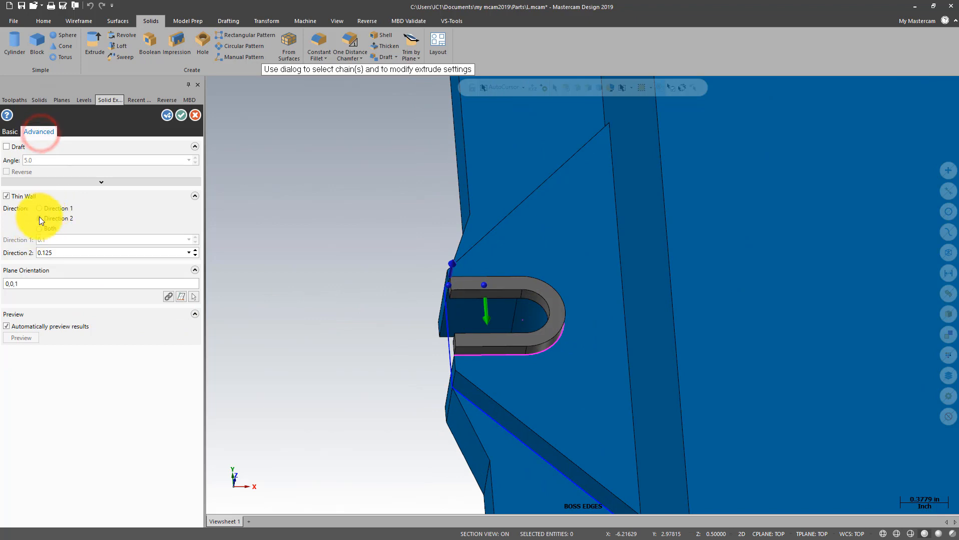
left_click(39, 210)
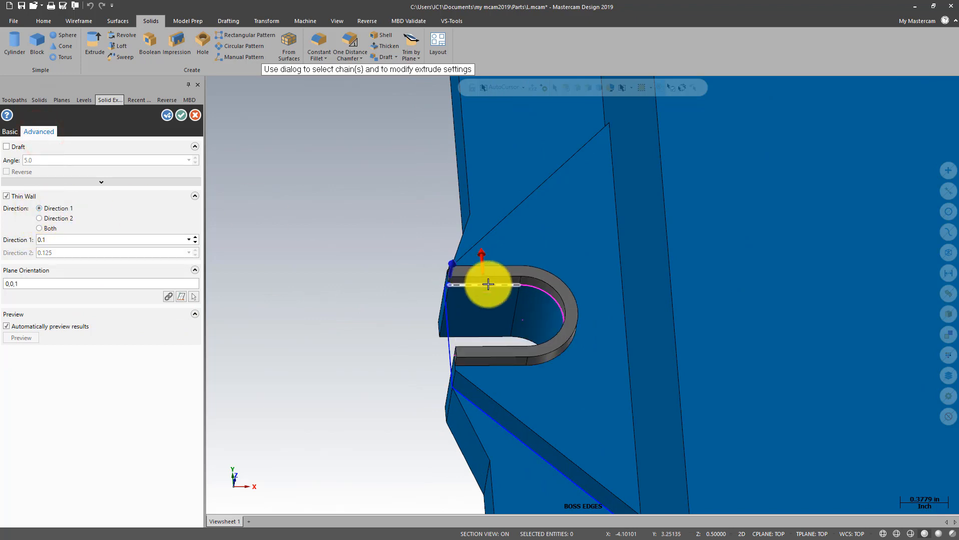
left_click(181, 116)
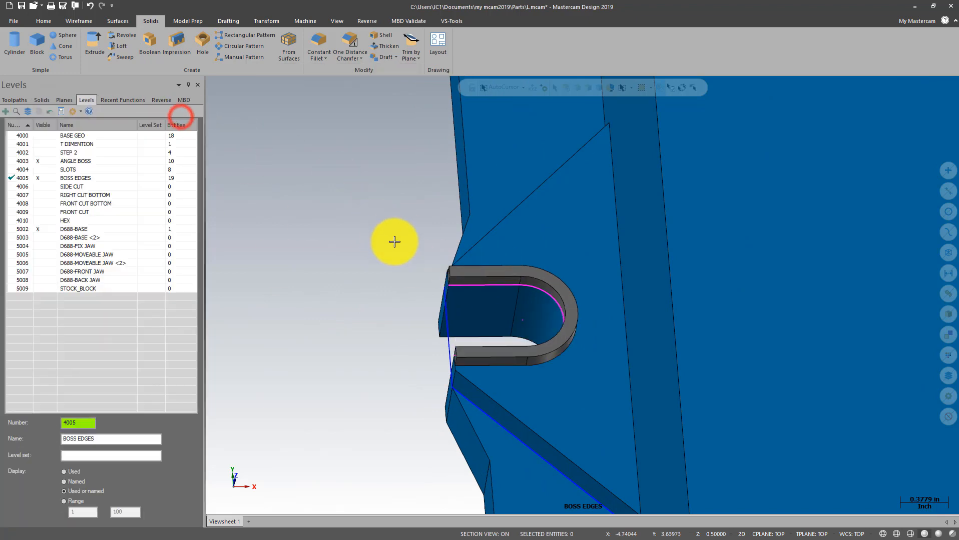
Start a Boolean Add with the vise base solid as the target body.
middle_click_drag(393, 239, 450, 207)
scroll(450, 208, "down", 1)
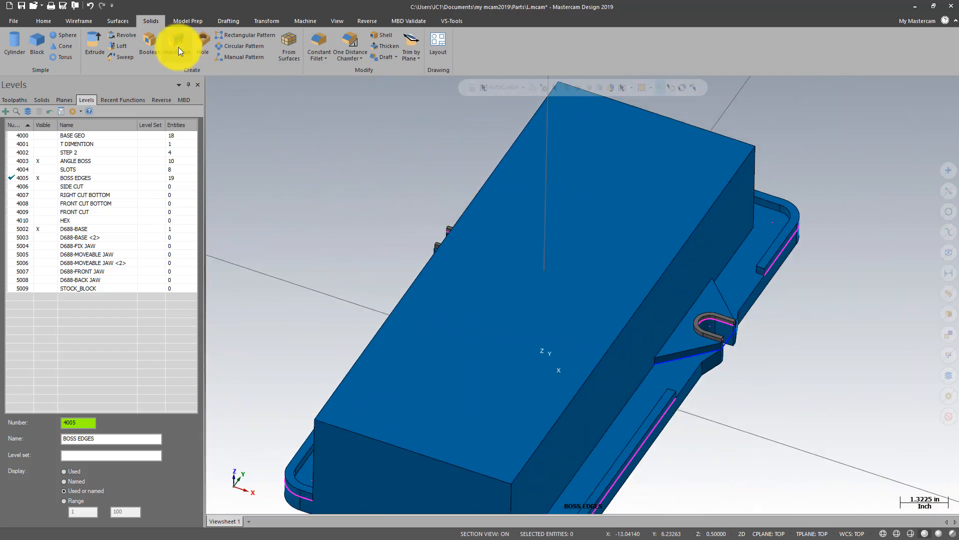
left_click(152, 36)
middle_click_drag(393, 232, 427, 223)
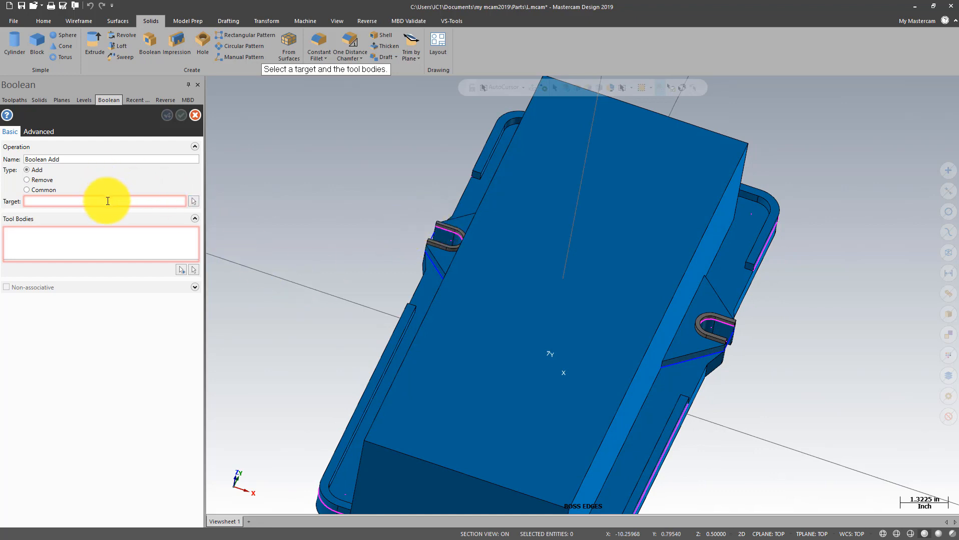
left_click(107, 201)
left_click(194, 201)
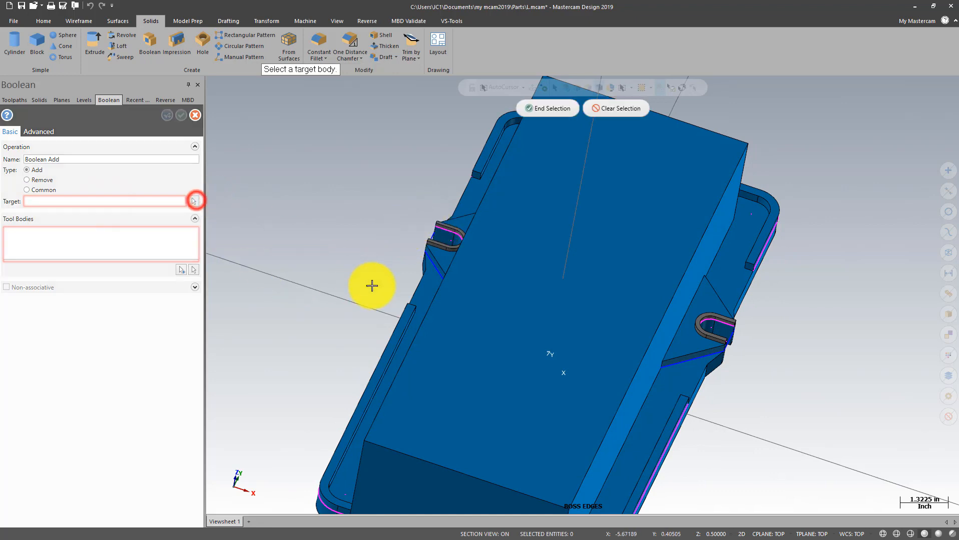
left_click(400, 325)
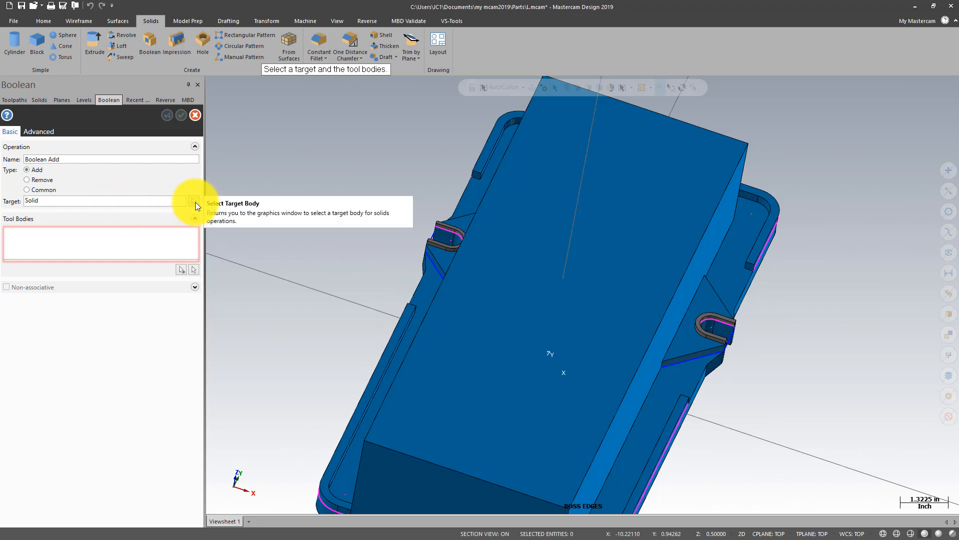
left_click(151, 200)
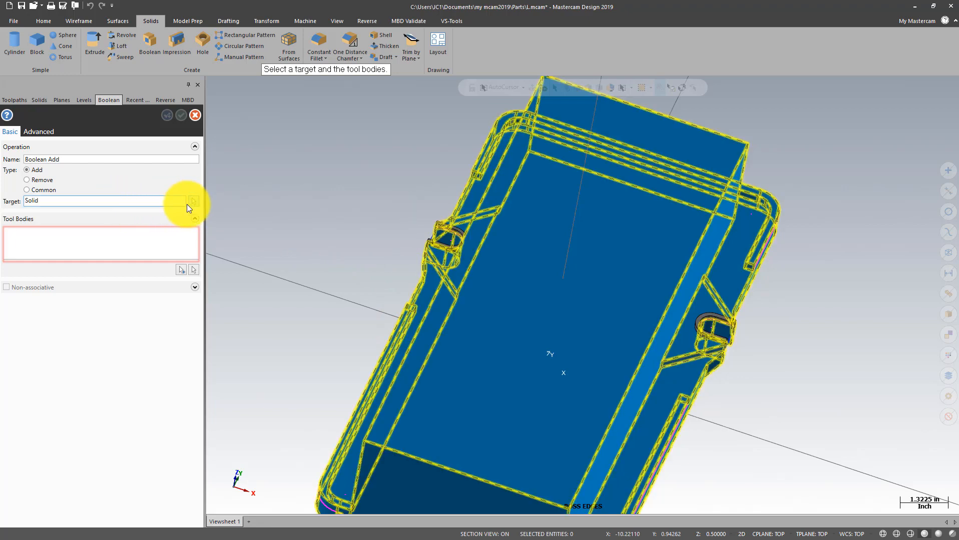
Add both slot edge bodies as tool bodies and complete the Boolean Add with the vise base.
left_click(150, 239)
left_click(194, 270)
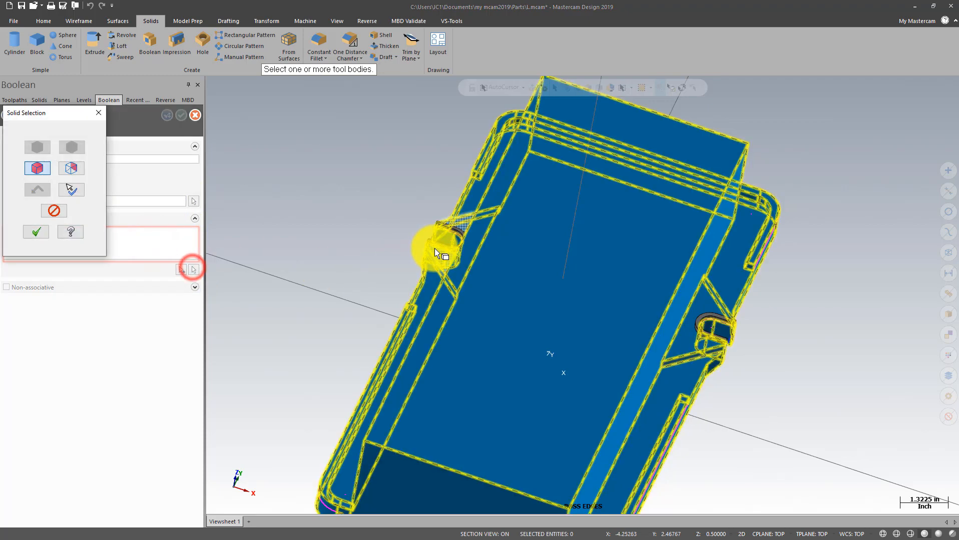
left_click(435, 242)
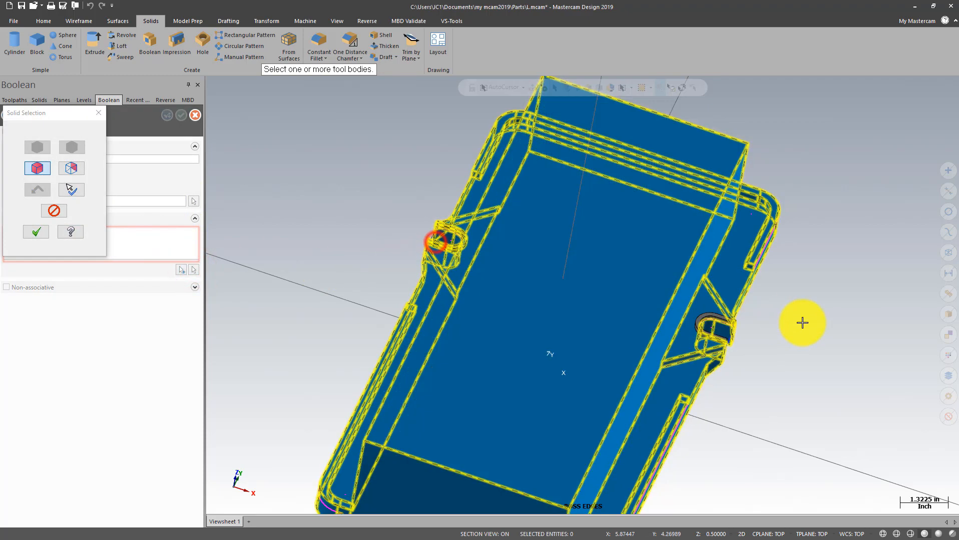
left_click(734, 327)
left_click(32, 233)
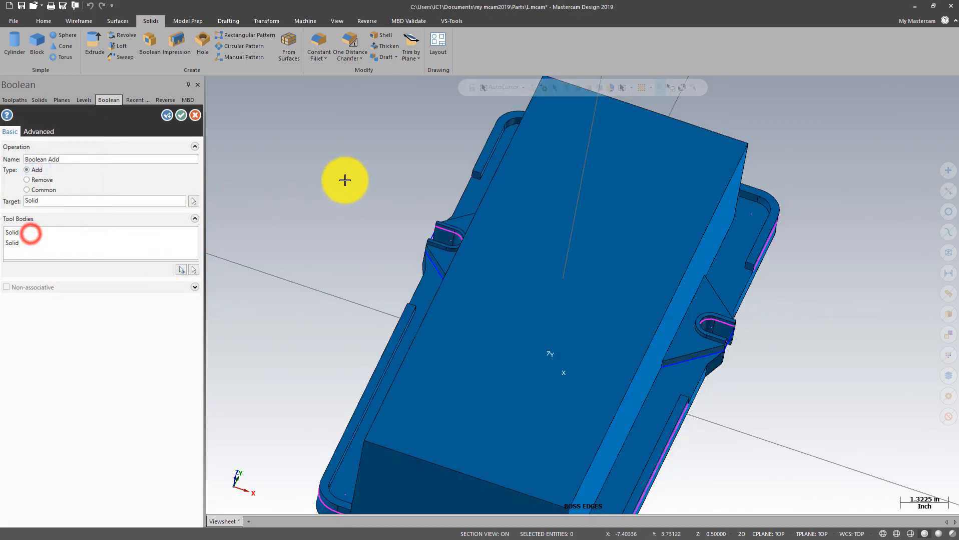
middle_click_drag(378, 171, 365, 150)
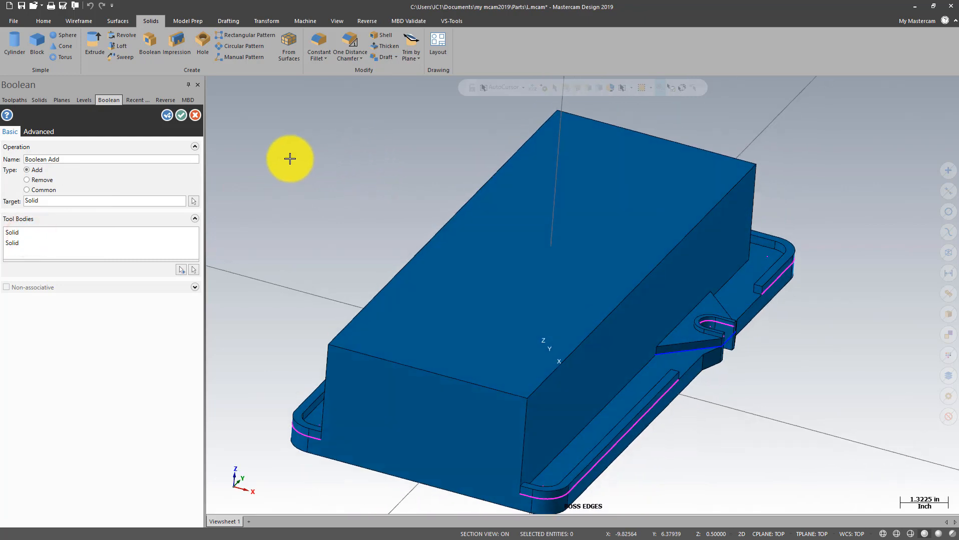
left_click(182, 116)
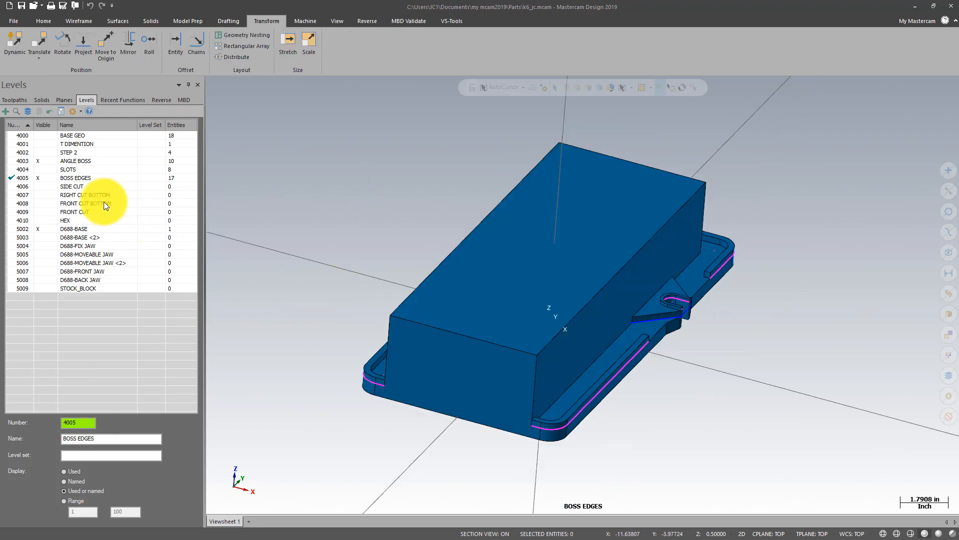
Make level 4006 SIDE CUT visible and active, and hide level 5002 D688-BASE.
left_click(40, 187)
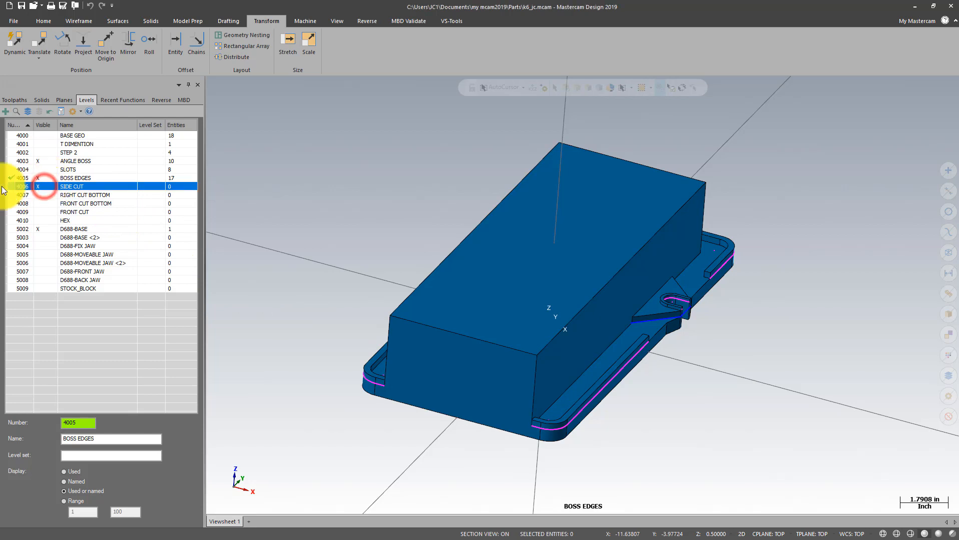
left_click(9, 186)
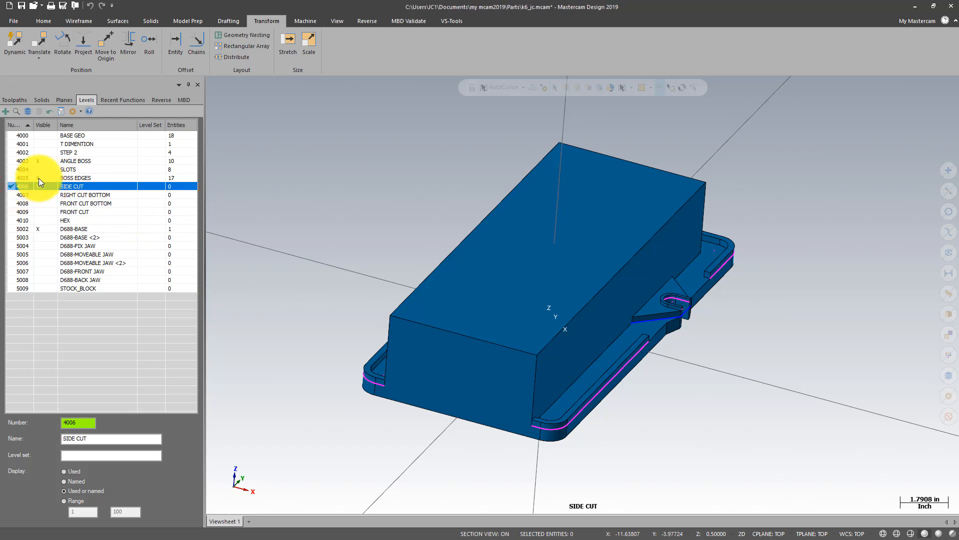
left_click(37, 228)
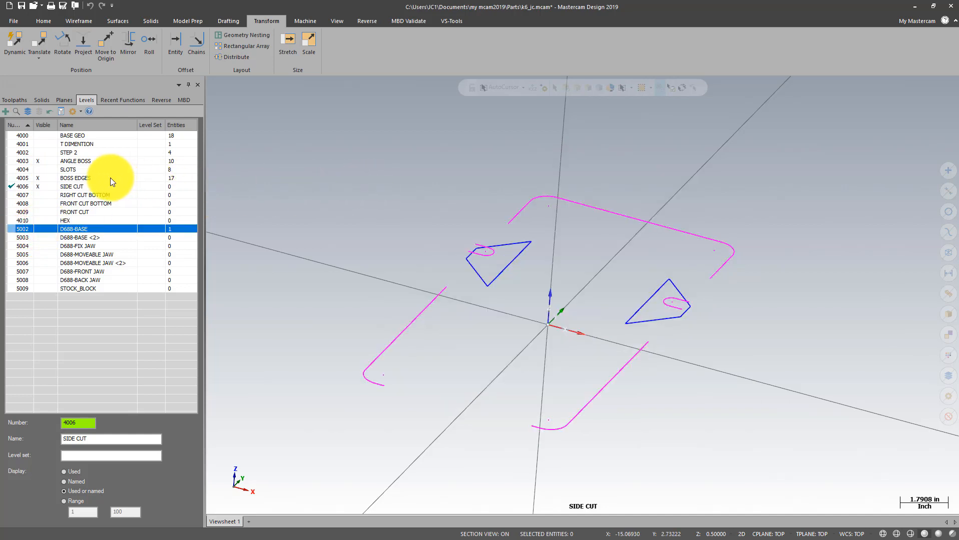
Set the wireframe color for new geometry to the standard dark green.
right_click(651, 142)
left_click(770, 115)
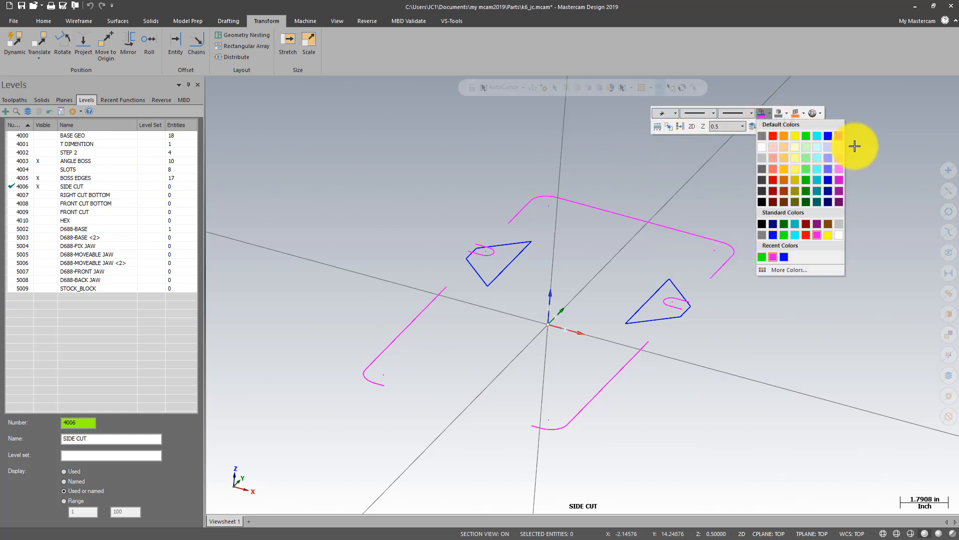
left_click(786, 223)
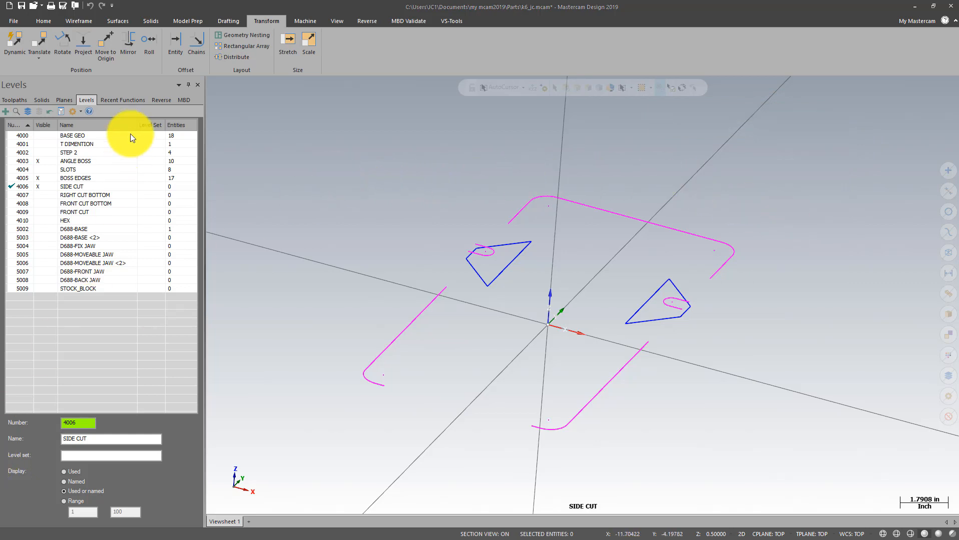
Set the WCS, construction plane and tool plane to Right, and switch to the Top (WCS) view.
left_click(70, 98)
left_click(42, 155)
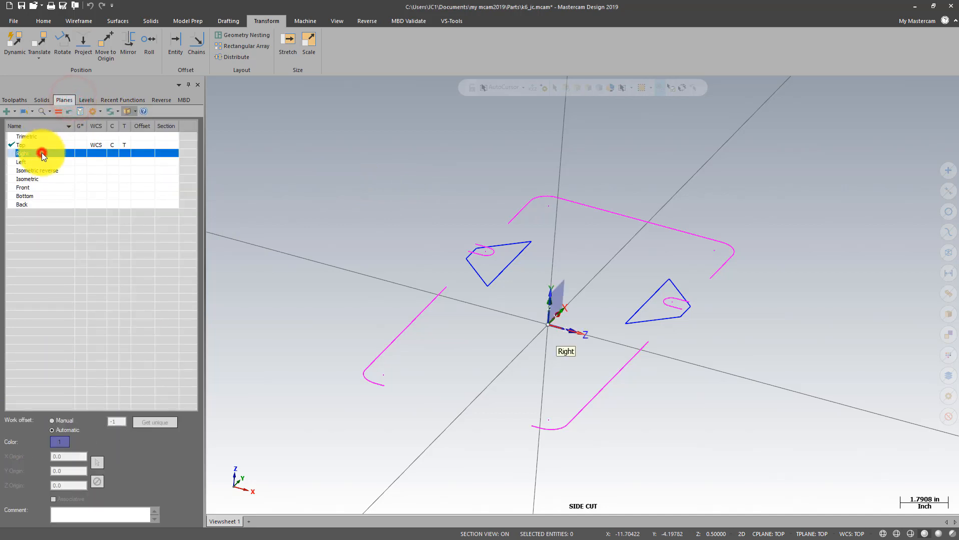
left_click(58, 112)
right_click(350, 140)
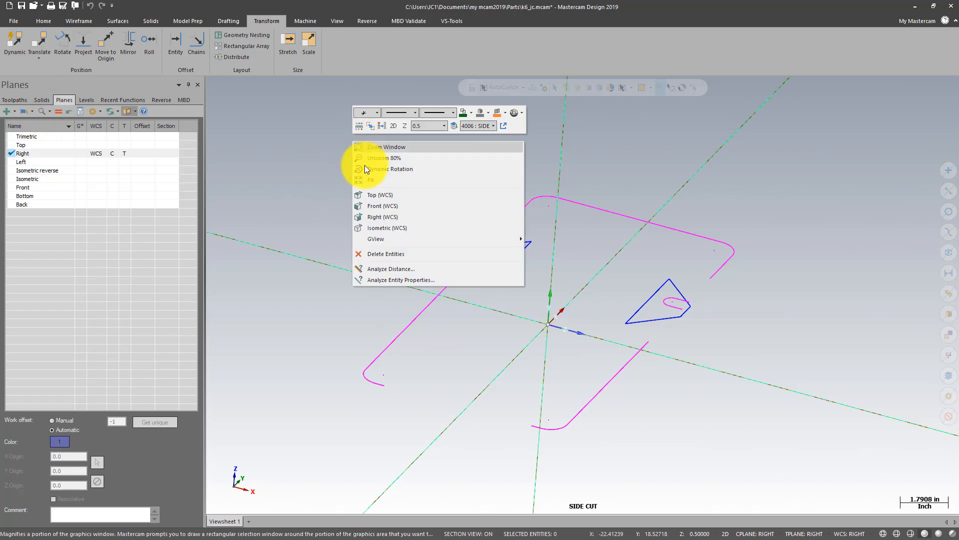
left_click(373, 195)
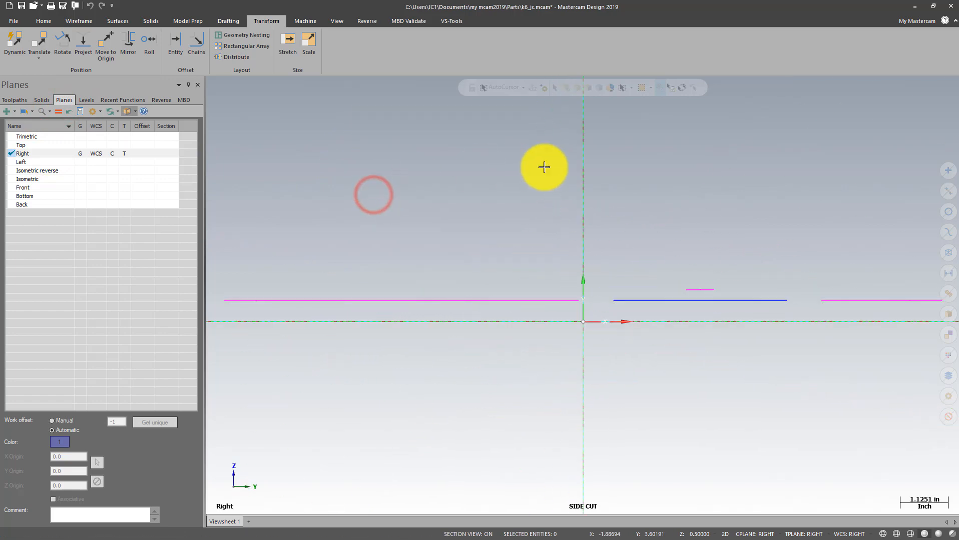
Set the construction depth Z to 0 and create a point at the left end of the long magenta line.
scroll(685, 172, "down", 1)
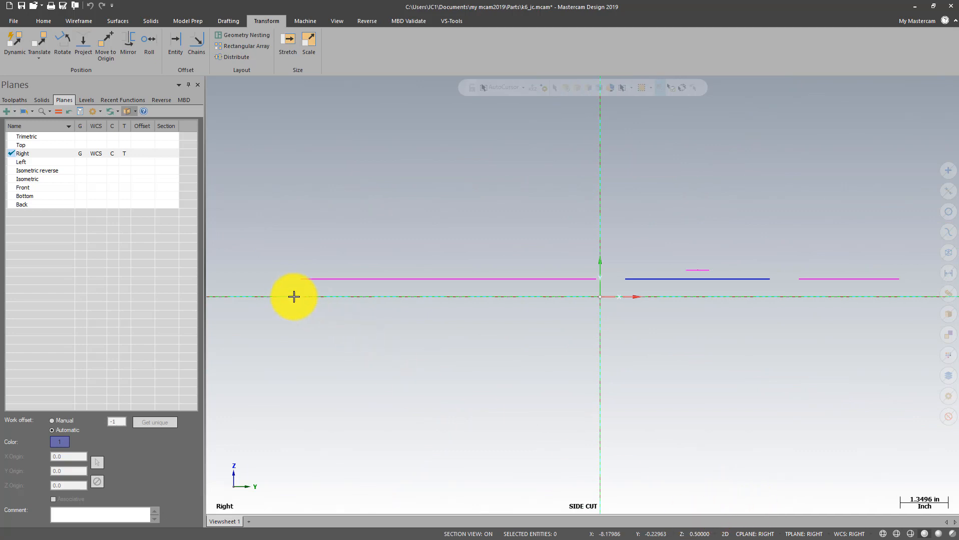
left_click(707, 536)
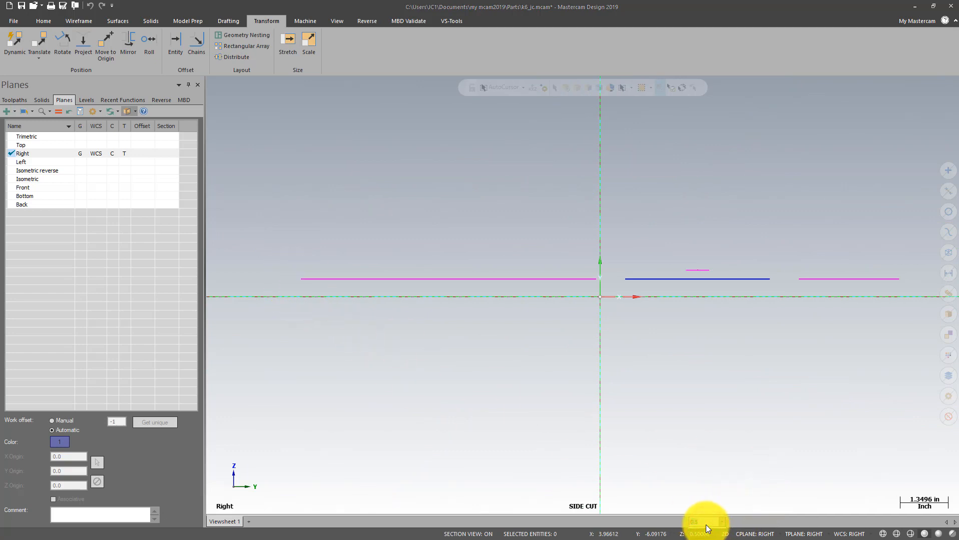
left_click(693, 483)
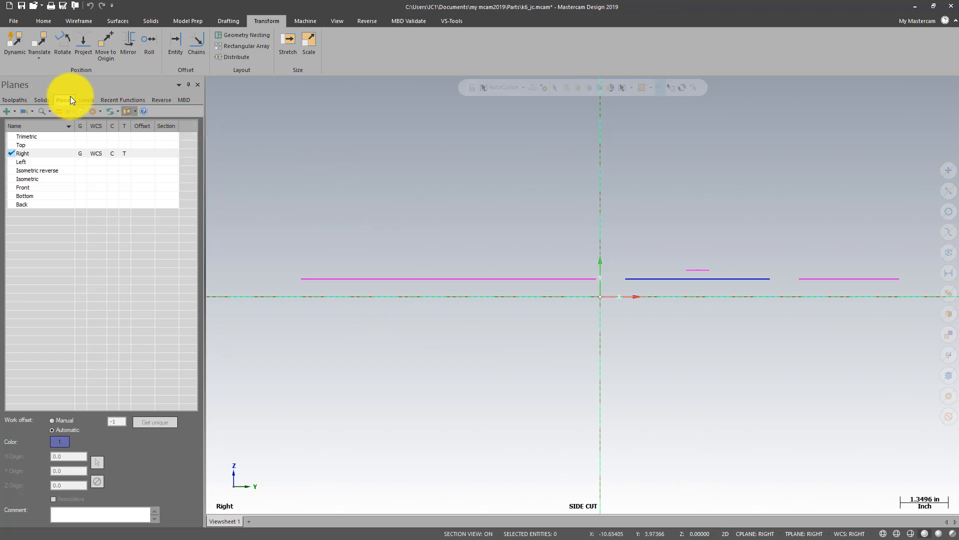
left_click(78, 20)
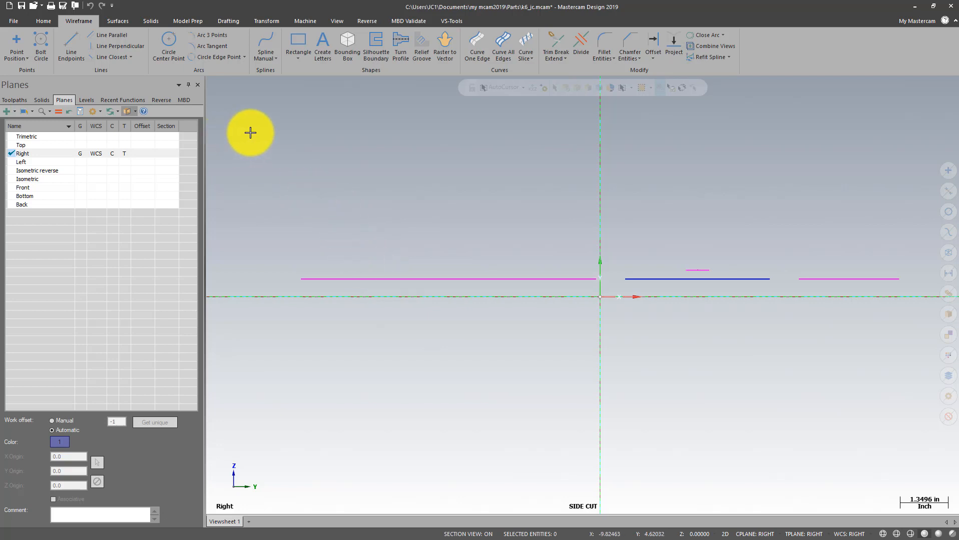
left_click(17, 39)
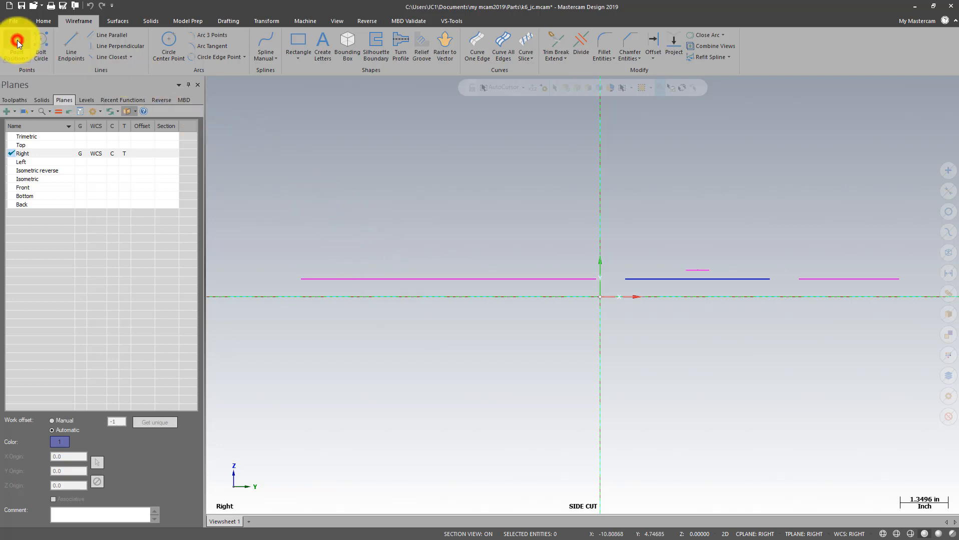
left_click(299, 279)
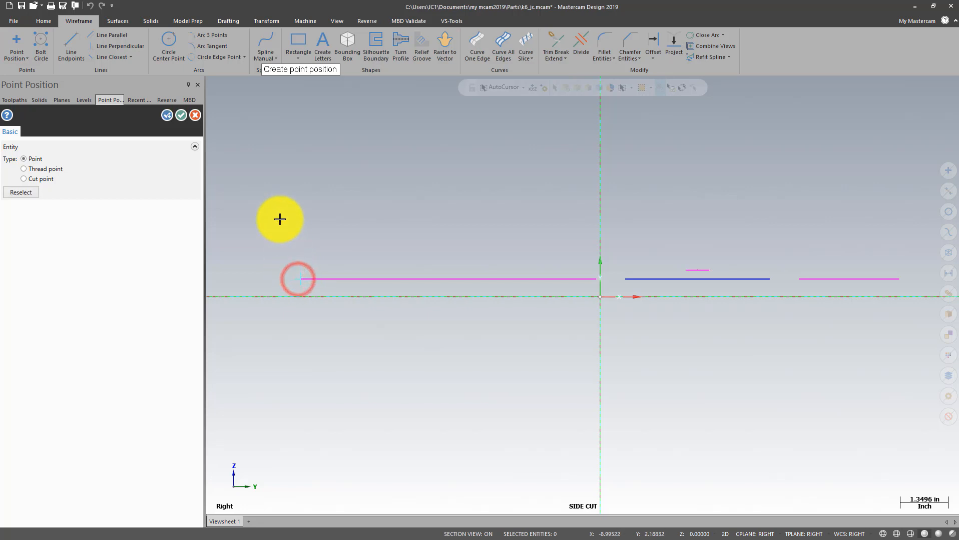
left_click(180, 116)
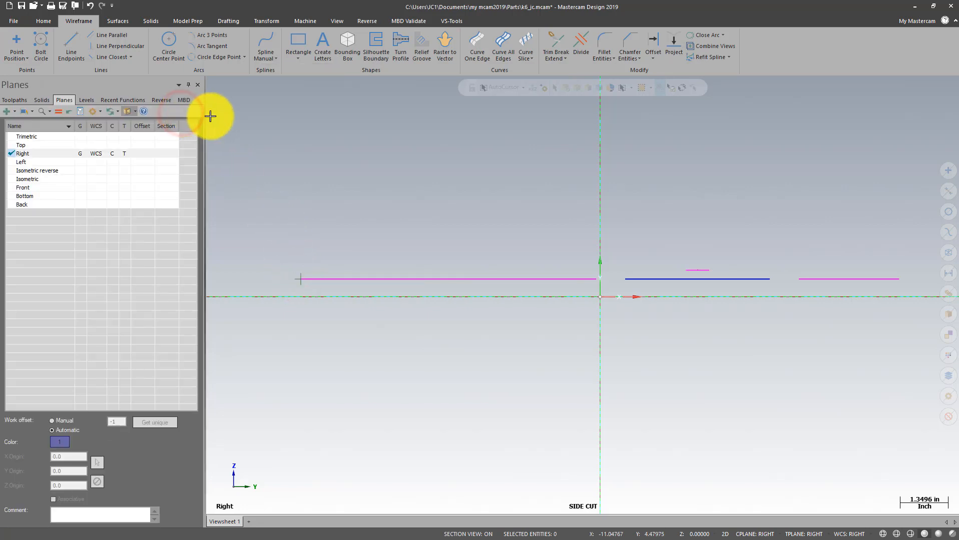
Hide levels 4003 ANGLE BOSS and 4005 BOSS EDGES so only level 4006 SIDE CUT is displayed.
left_click(84, 100)
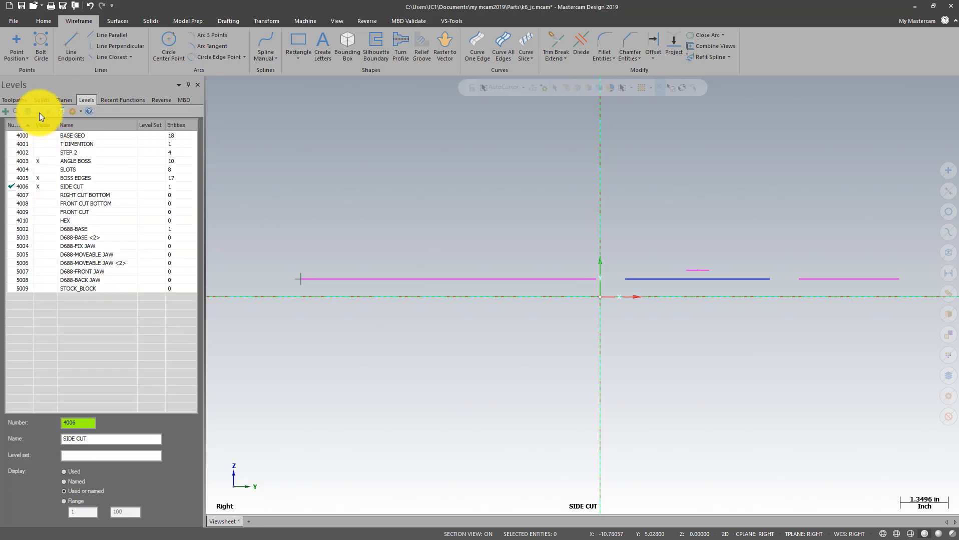
left_click(38, 109)
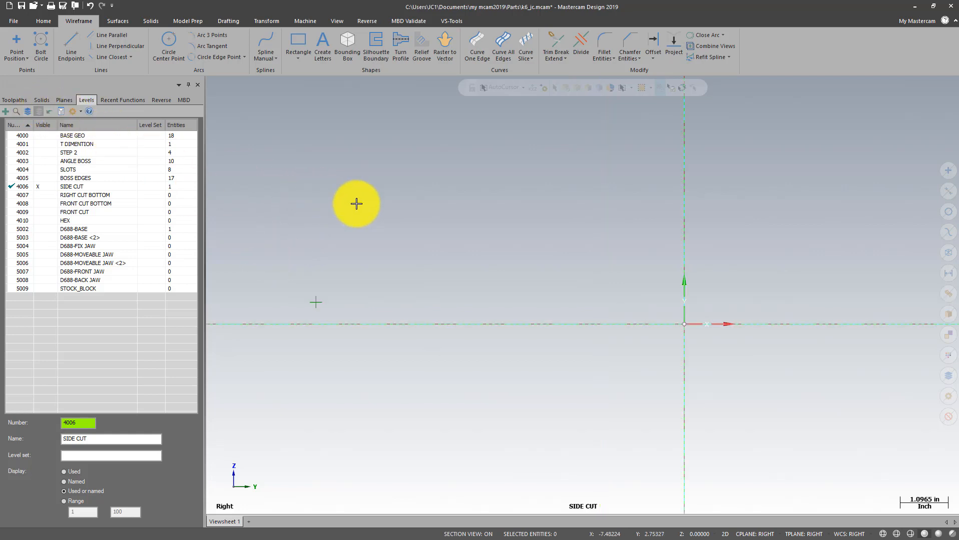
scroll(269, 273, "up", 2)
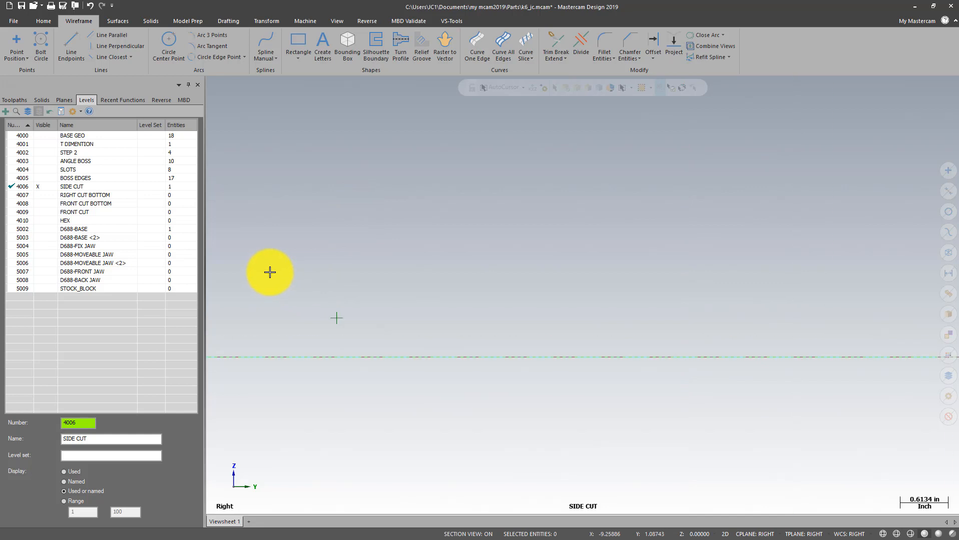
scroll(274, 270, "up", 1)
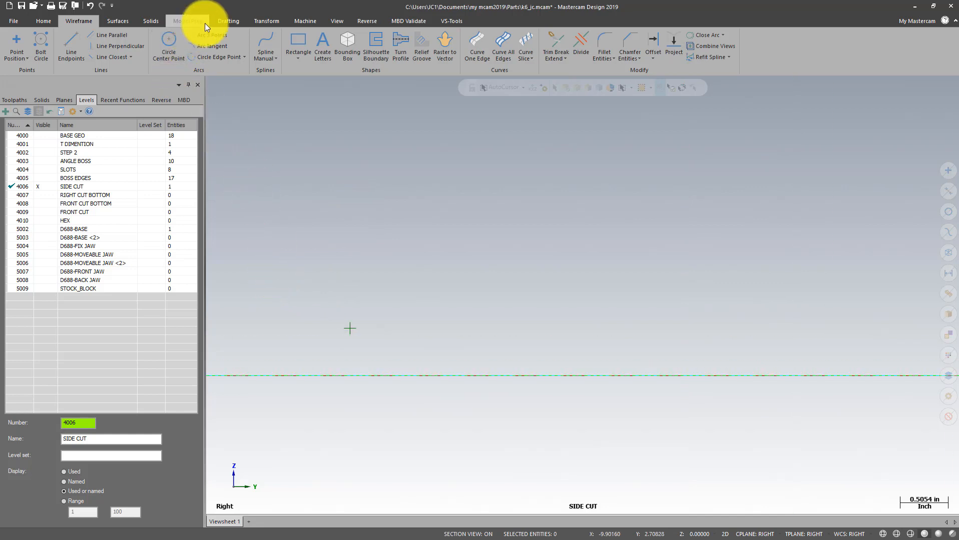
Translate the point 1.5 in along X using the Move method.
left_click(261, 22)
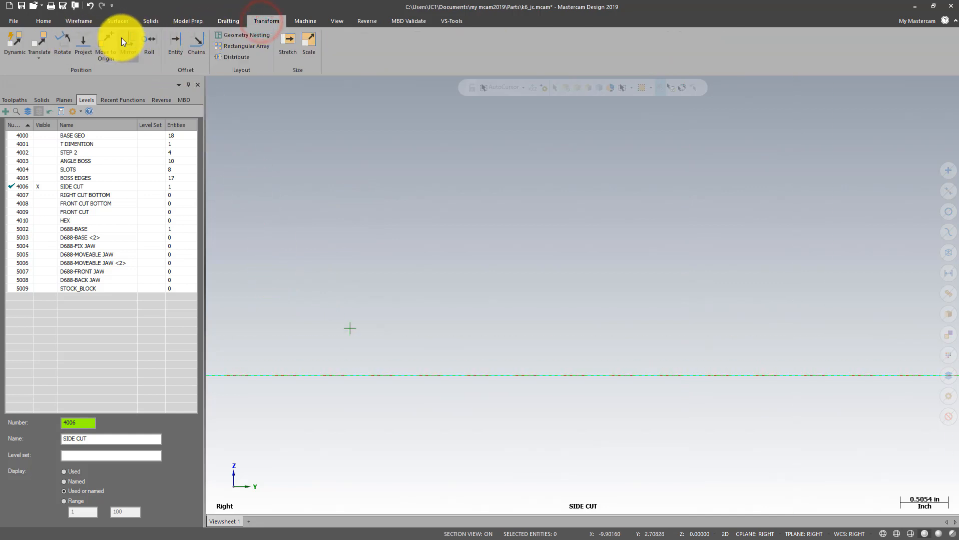
left_click(43, 37)
left_click(326, 363)
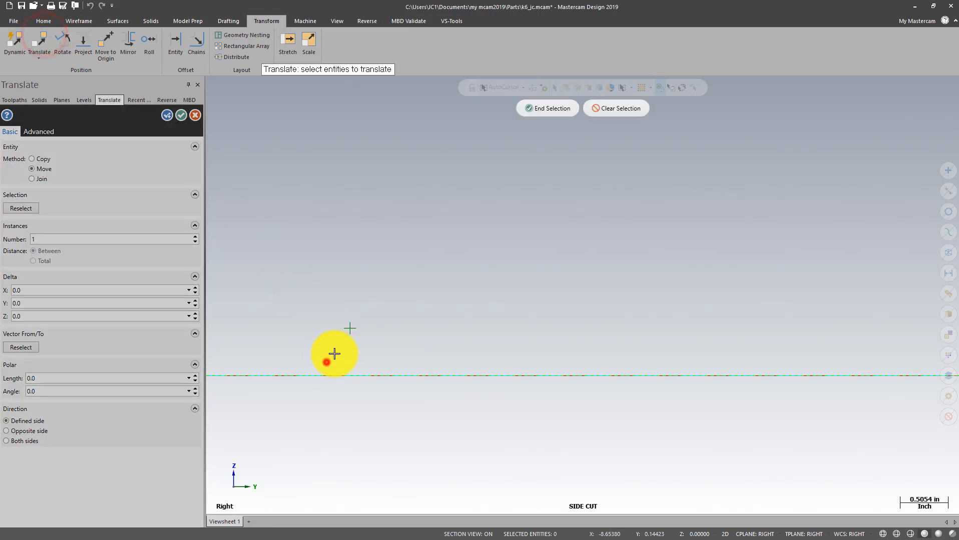
left_click(350, 328)
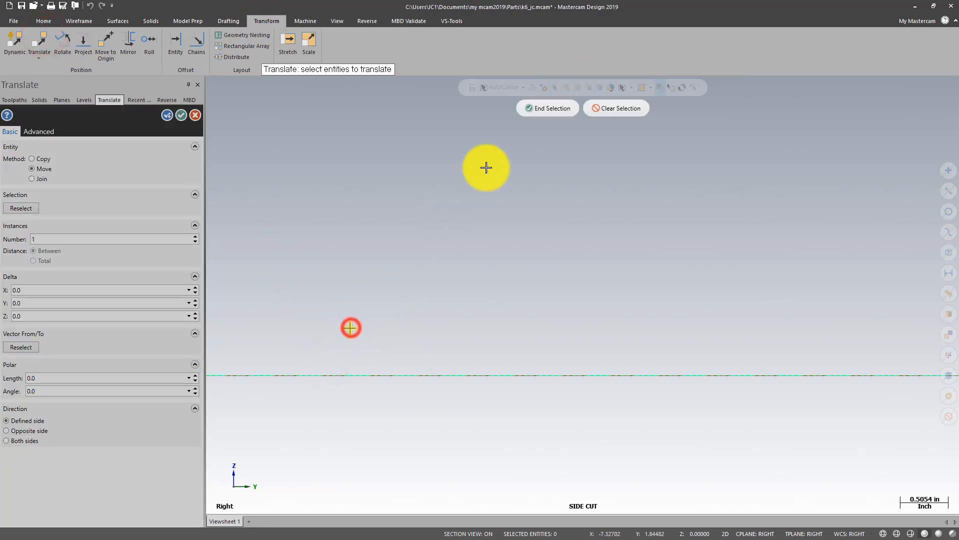
left_click(543, 109)
left_click(370, 328)
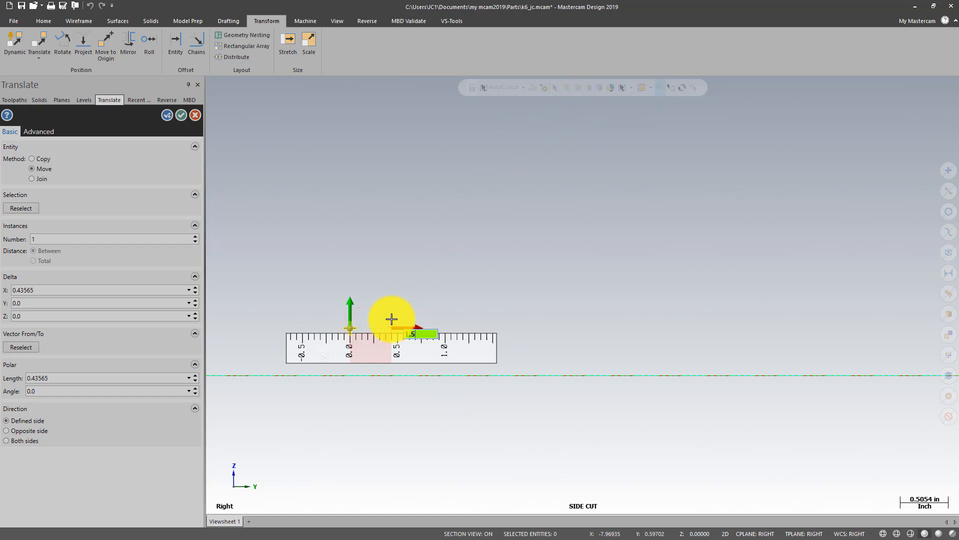
key("Return")
key("Return")
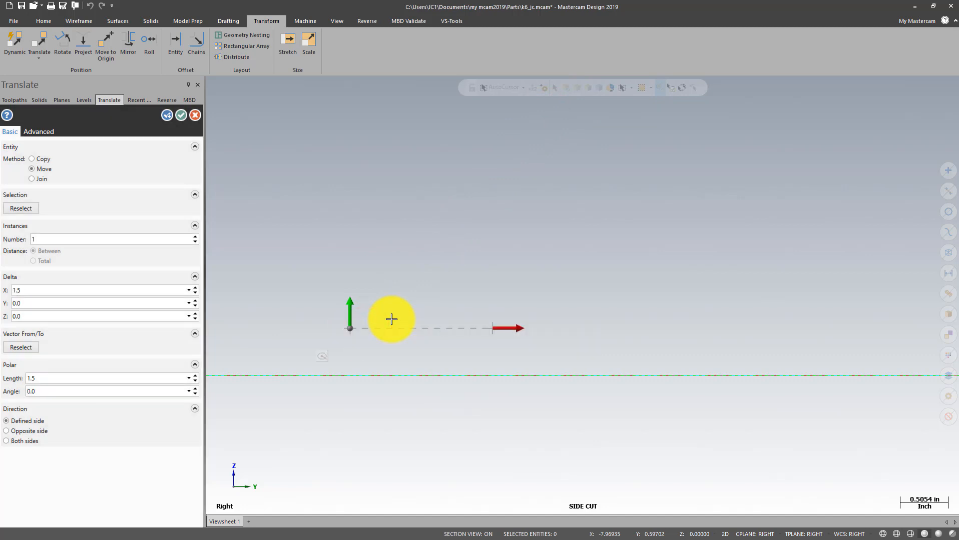
left_click(182, 116)
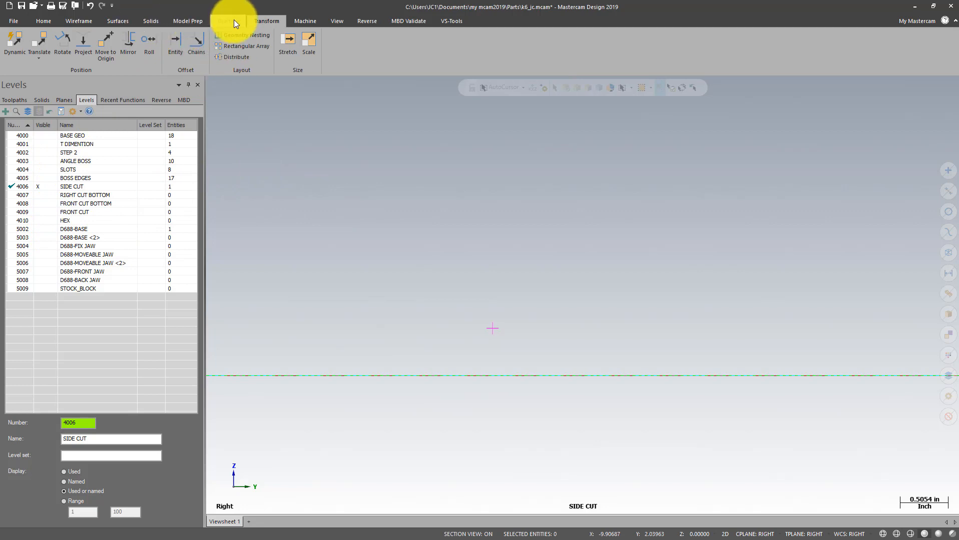
Create a rectangular shape 3.0 in wide and 0.75 in high with its lower-left corner on the moved point.
left_click(79, 21)
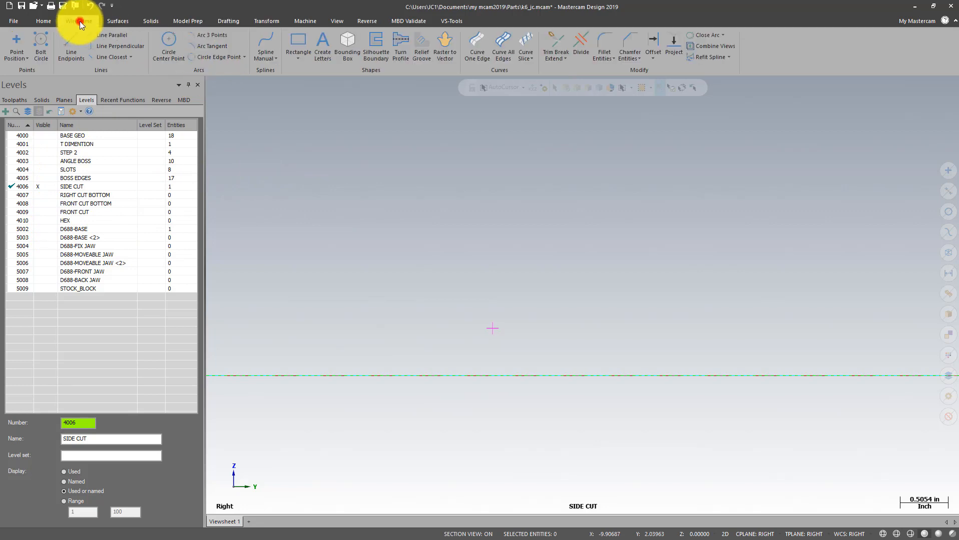
left_click(299, 59)
left_click(313, 78)
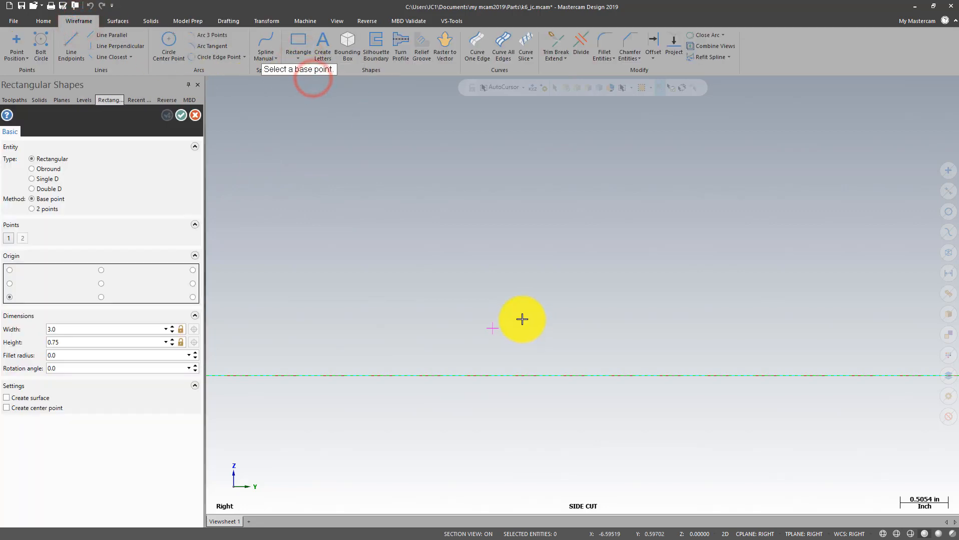
left_click(493, 328)
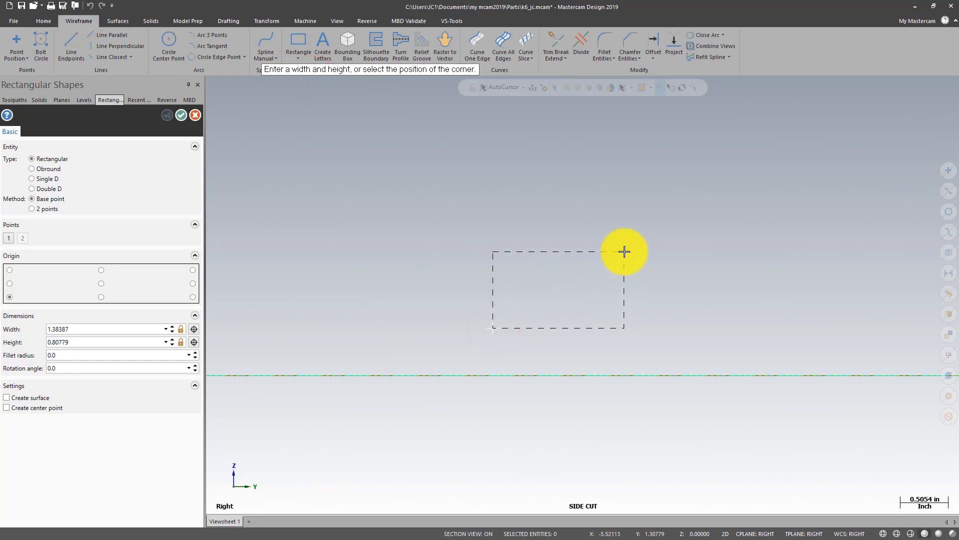
left_click(624, 251)
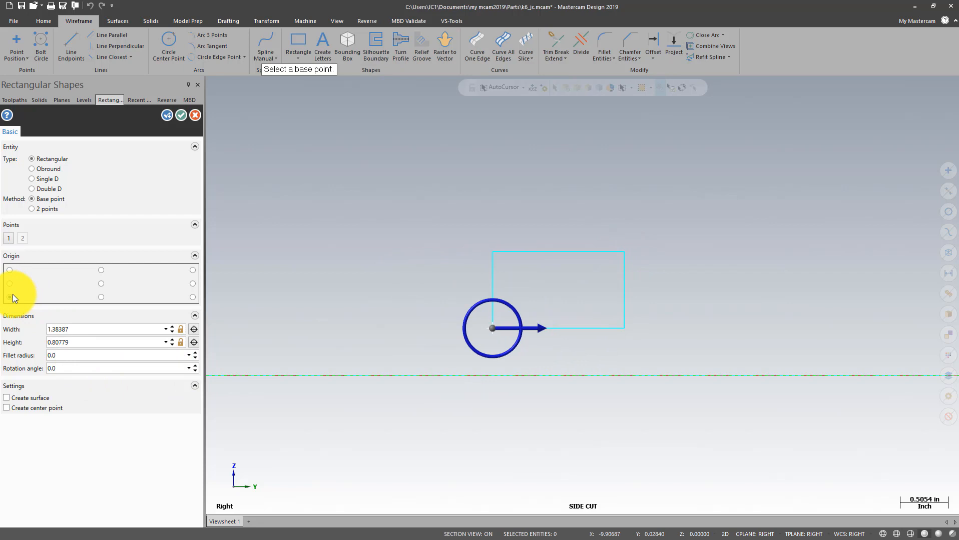
left_click(79, 330)
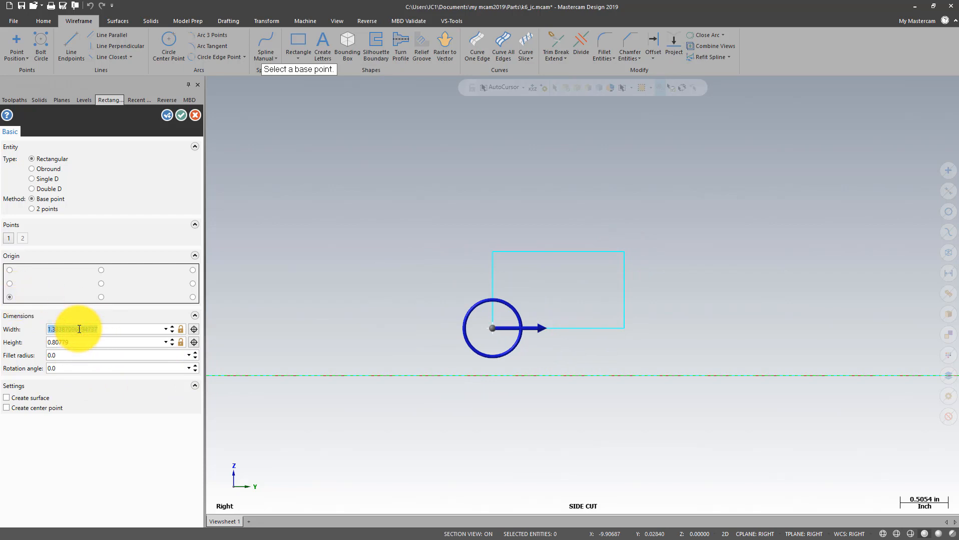
type("3")
key("Return")
left_click(74, 342)
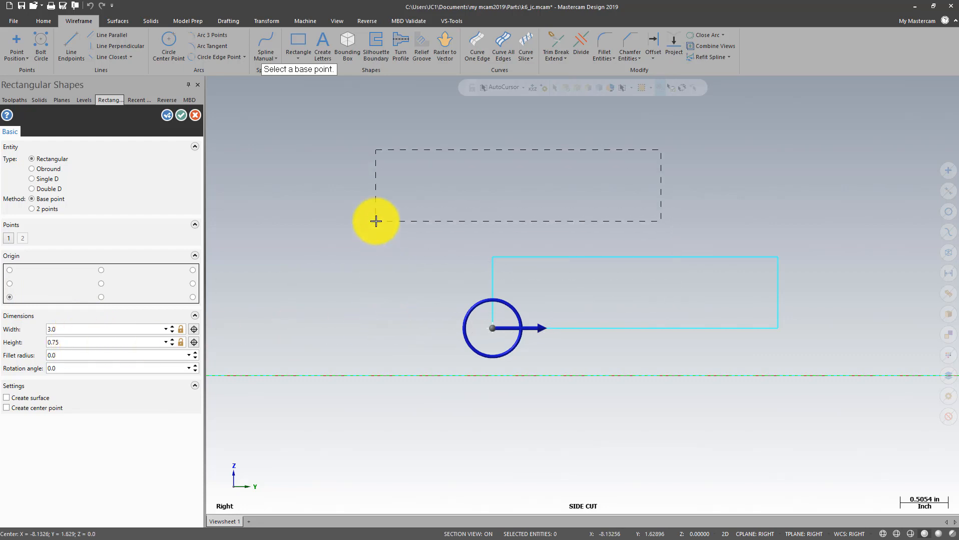
left_click(182, 115)
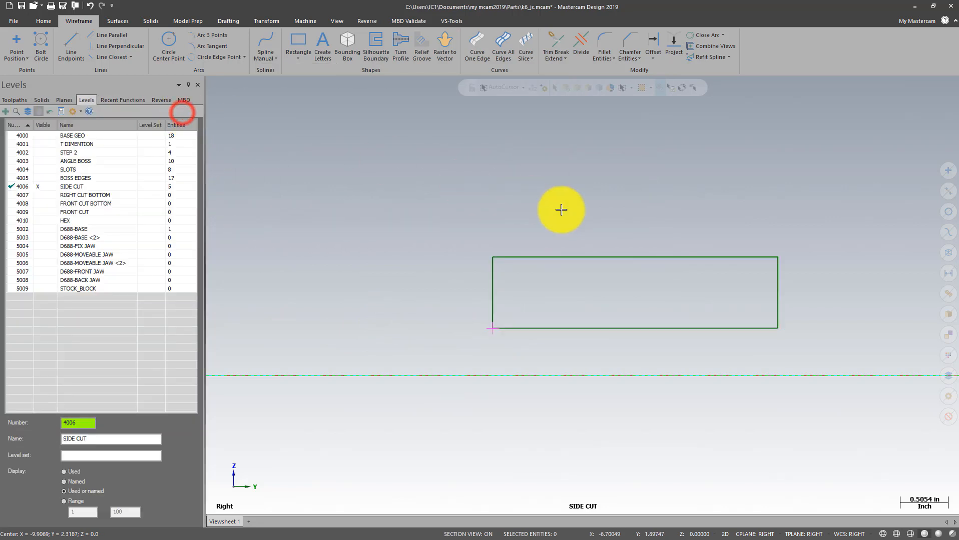
Fillet the rectangle's two upper corners with a 0.5 in radius, trimming the entities.
left_click(603, 35)
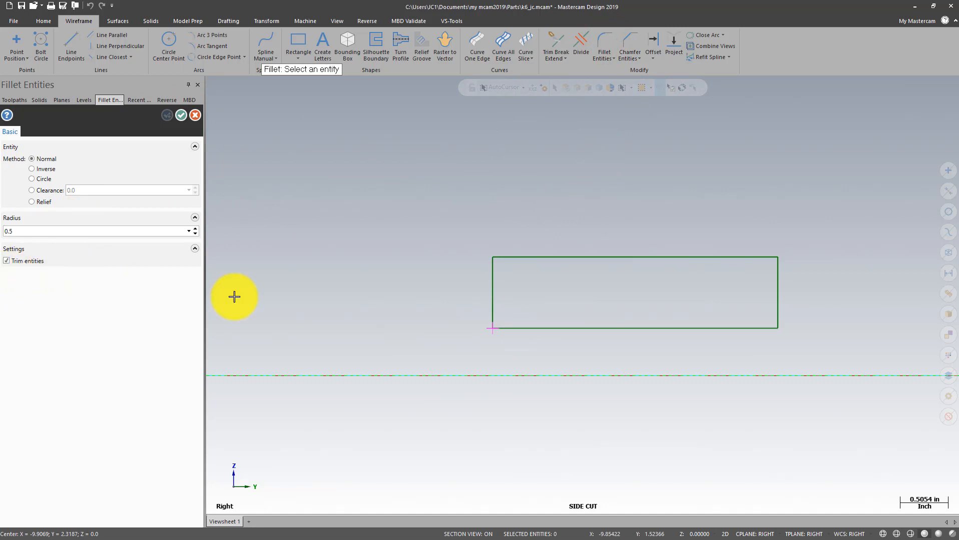
left_click(494, 285)
left_click(516, 263)
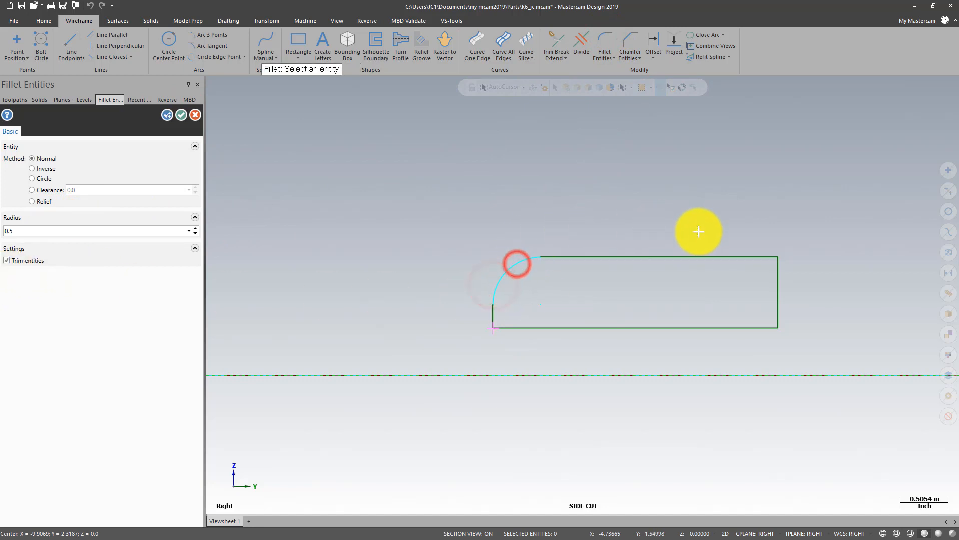
left_click(724, 253)
left_click(788, 277)
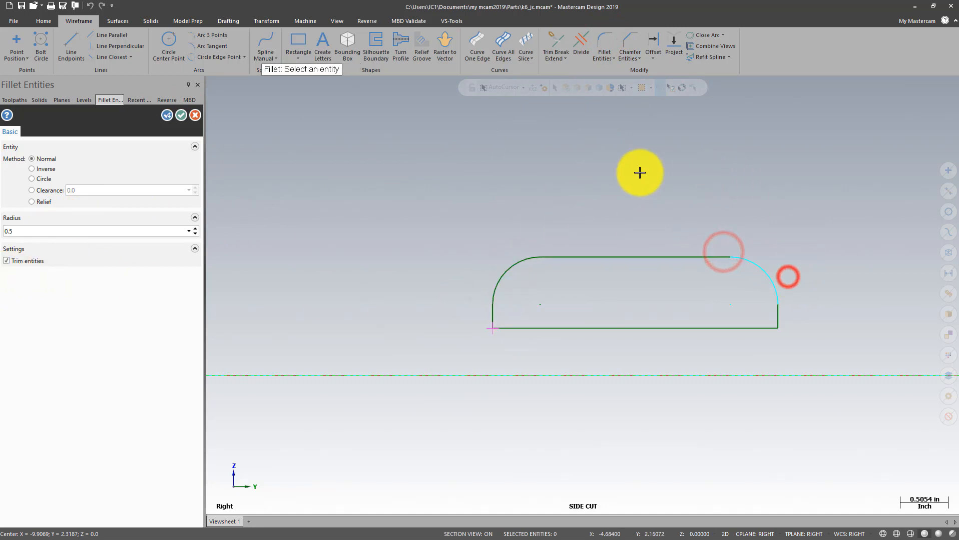
left_click(181, 115)
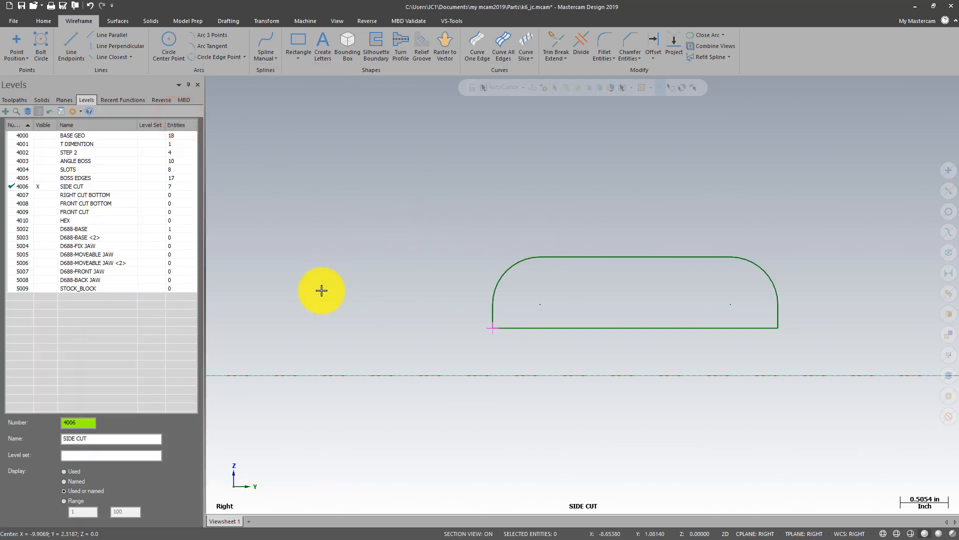
Show level 5002 D688-BASE and display the base in wireframe at an angled view around the side-cut profile.
scroll(321, 294, "down", 2)
scroll(498, 213, "up", 3)
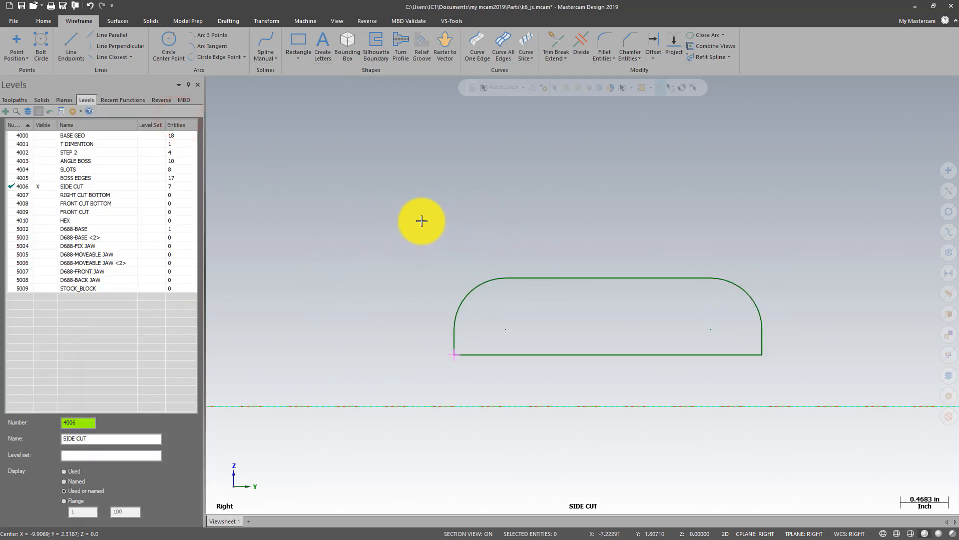
scroll(422, 220, "down", 2)
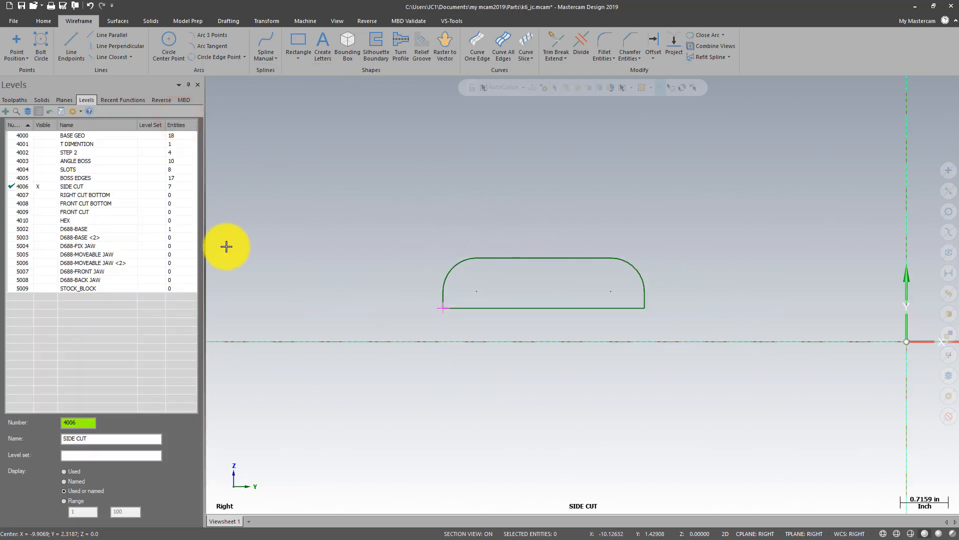
left_click(46, 229)
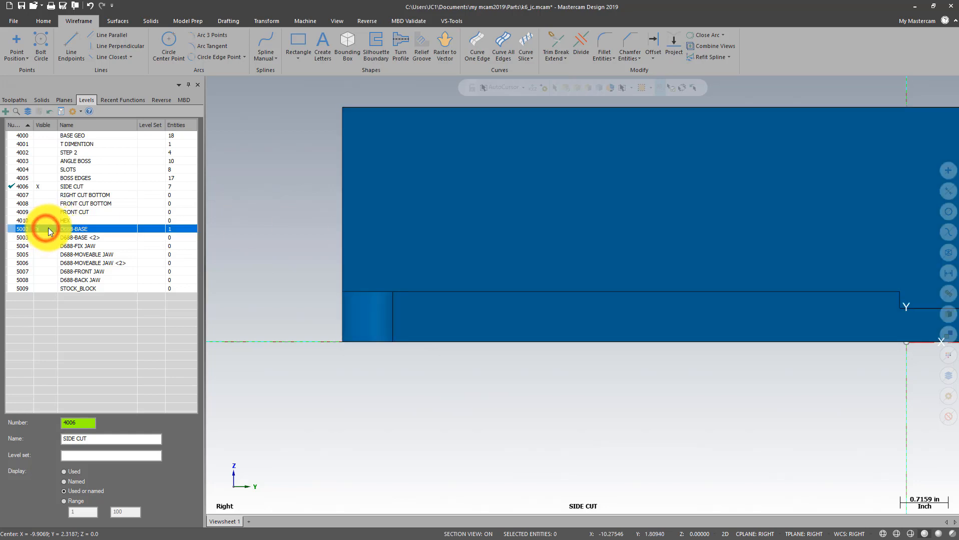
mouse_move(265, 220)
middle_mouse_down()
mouse_move(309, 238)
mouse_move(306, 255)
middle_mouse_up()
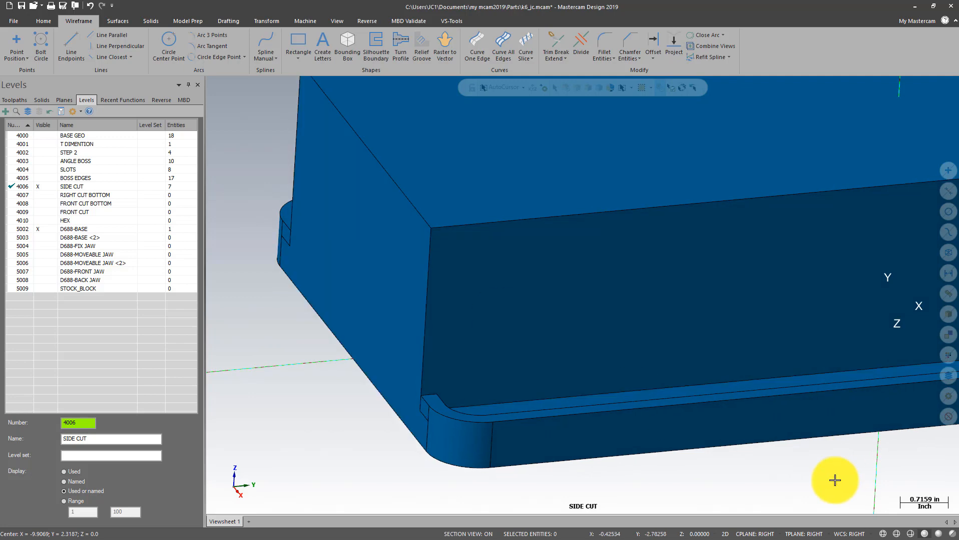
left_click(888, 535)
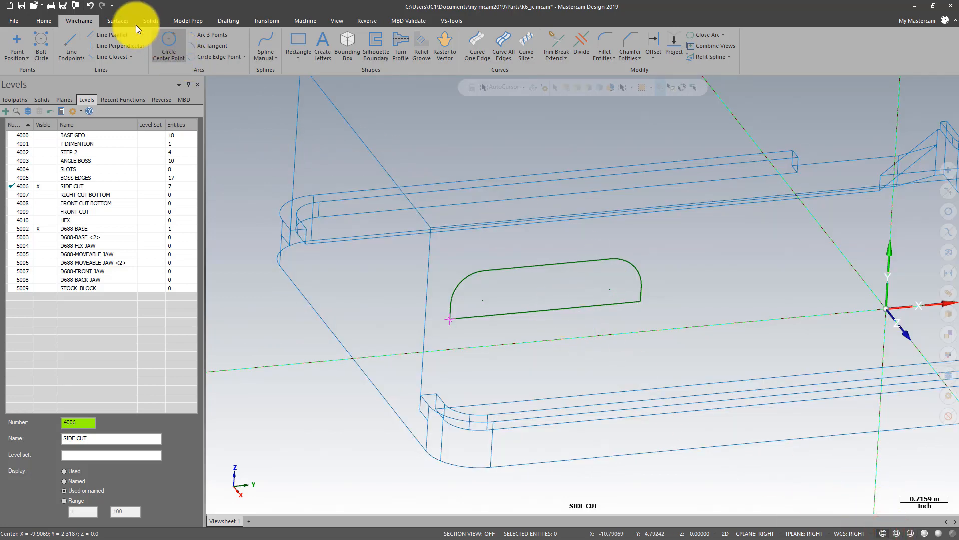
Extrude the filleted side-cut profile as a body cut 3.0 in in both directions, with the base displayed shaded.
left_click(153, 21)
left_click(94, 38)
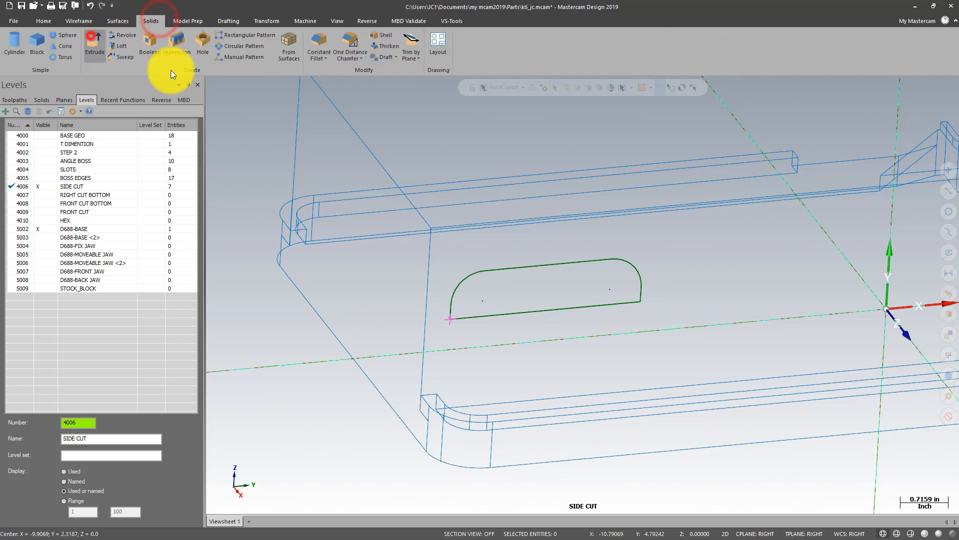
left_click(504, 324)
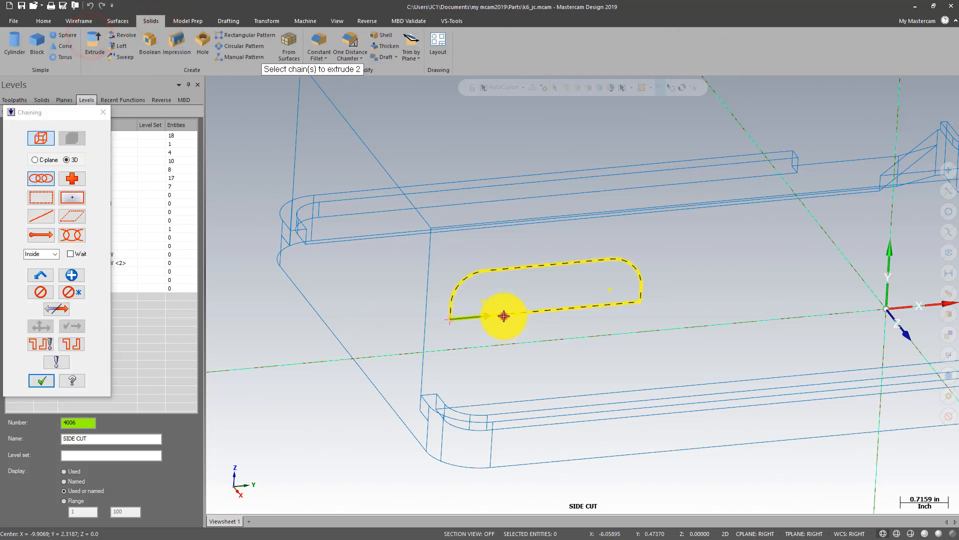
left_click(46, 383)
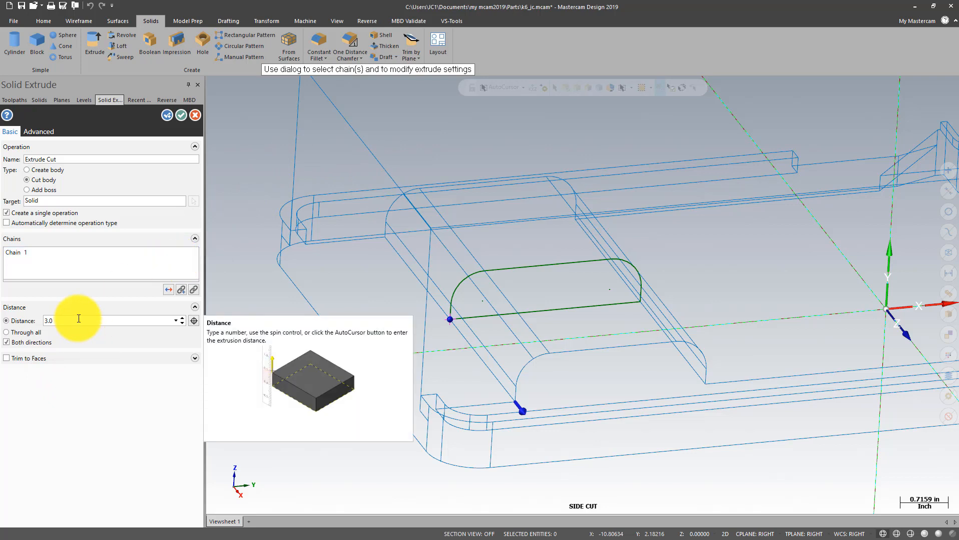
left_click(6, 333)
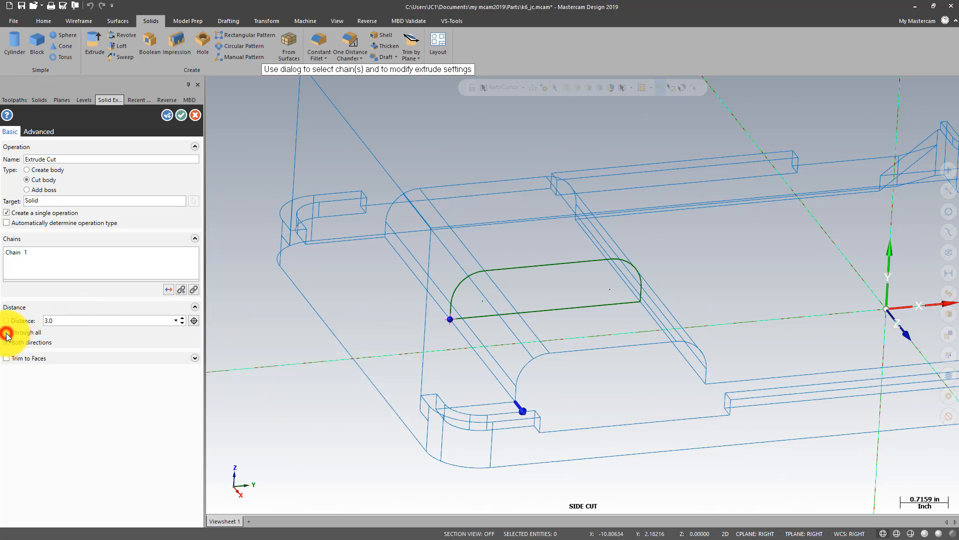
left_click(924, 534)
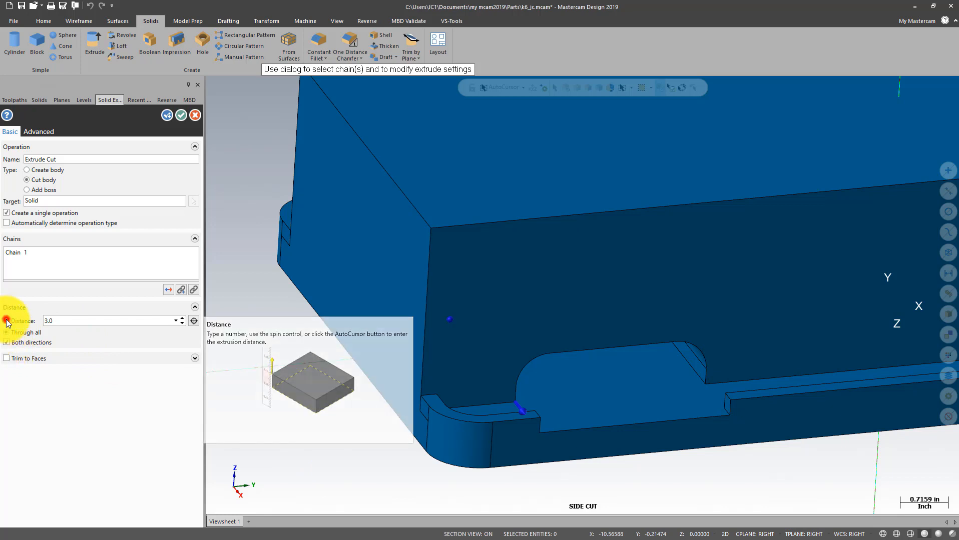
mouse_move(498, 335)
middle_mouse_down()
mouse_move(495, 374)
mouse_move(493, 348)
middle_mouse_up()
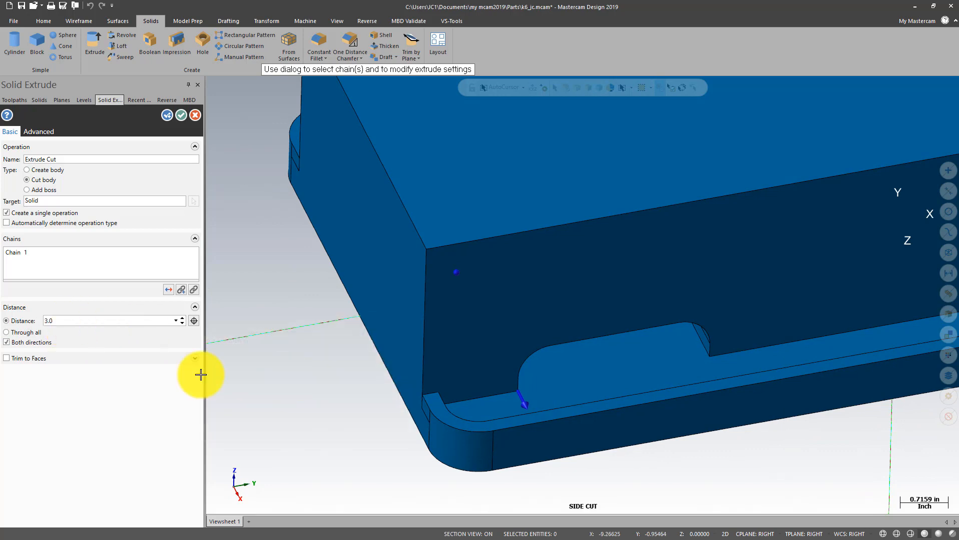
scroll(476, 284, "down", 2)
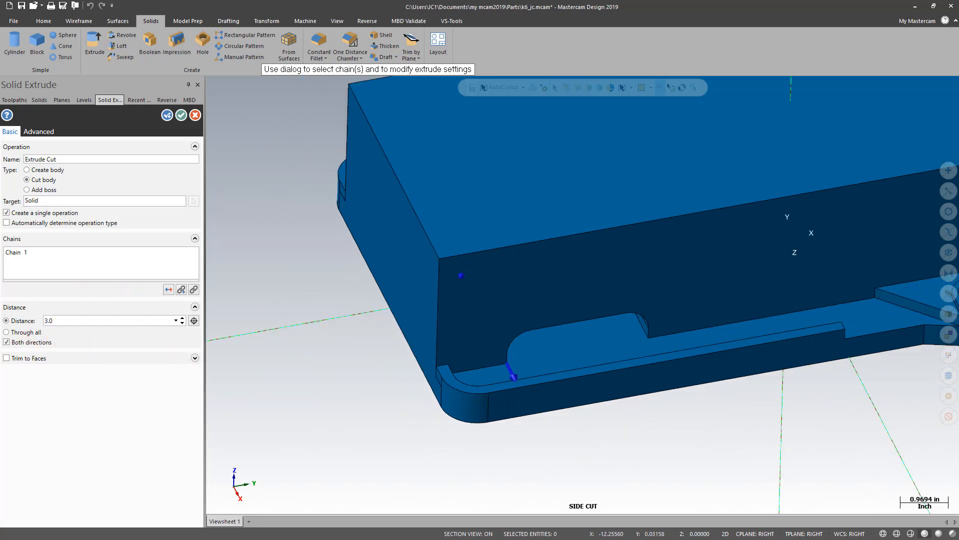
scroll(513, 251, "down", 2)
middle_click_drag(284, 278, 229, 150)
left_click(179, 118)
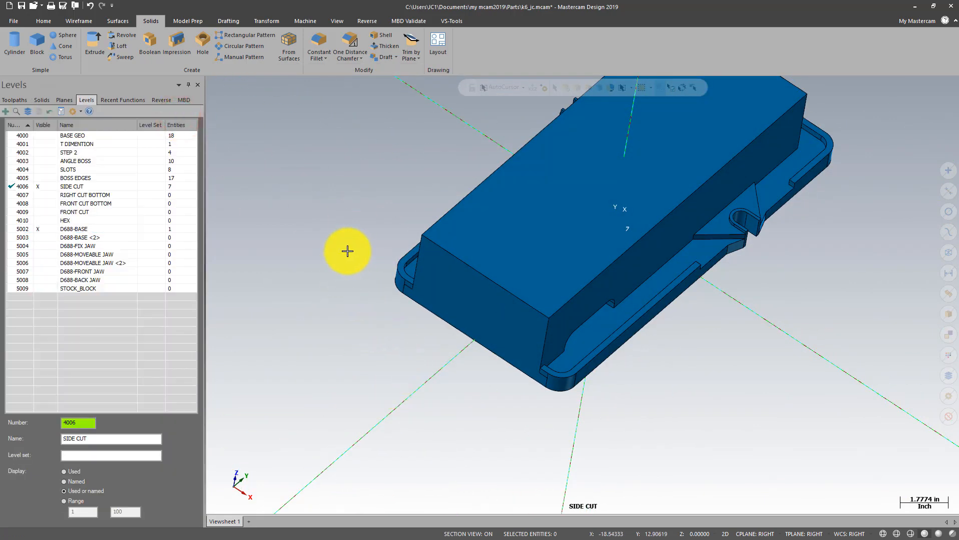
Examine the side opening and the slotted tab area of the shaded base in the Right view.
scroll(348, 252, "down", 2)
scroll(601, 154, "up", 3)
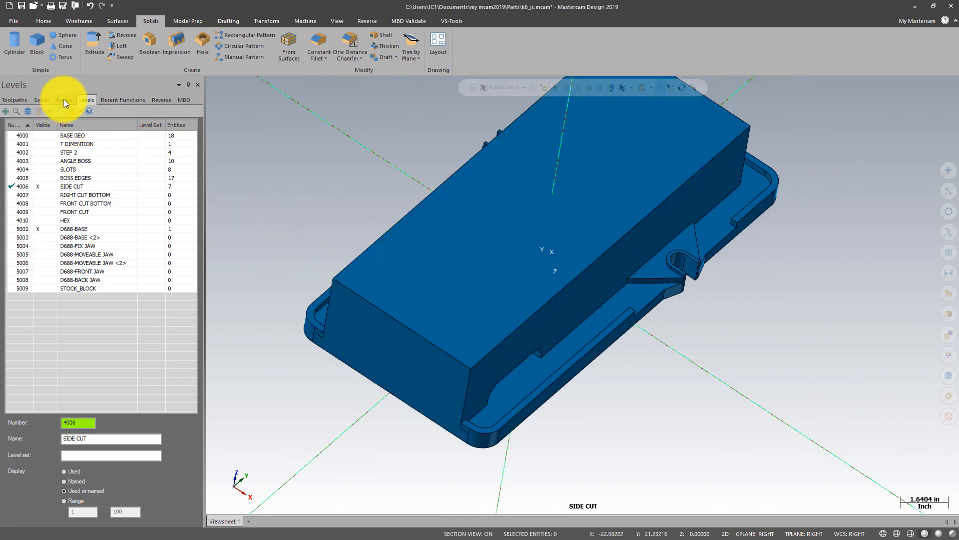
right_click(249, 158)
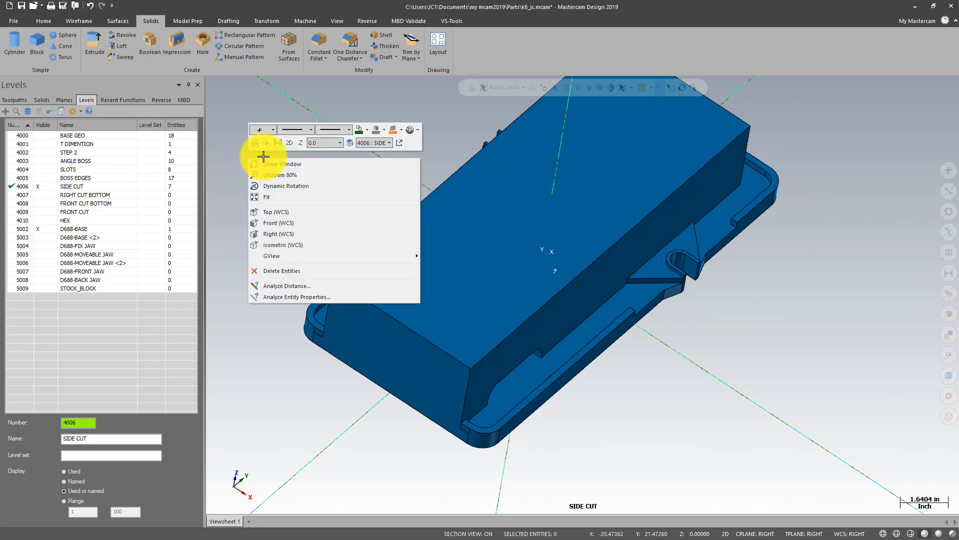
left_click(272, 214)
scroll(238, 154, "down", 3)
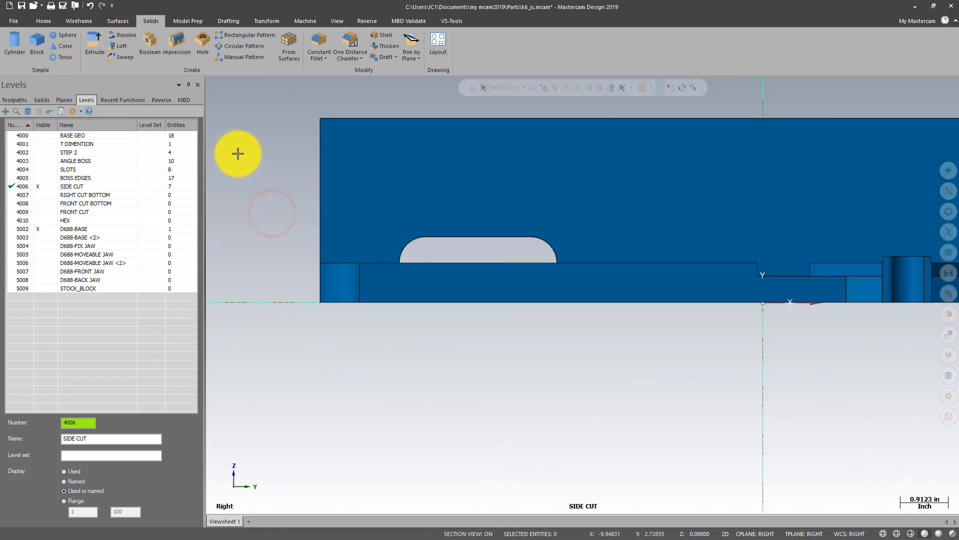
scroll(620, 255, "up", 2)
scroll(633, 152, "up", 2)
scroll(760, 196, "up", 2)
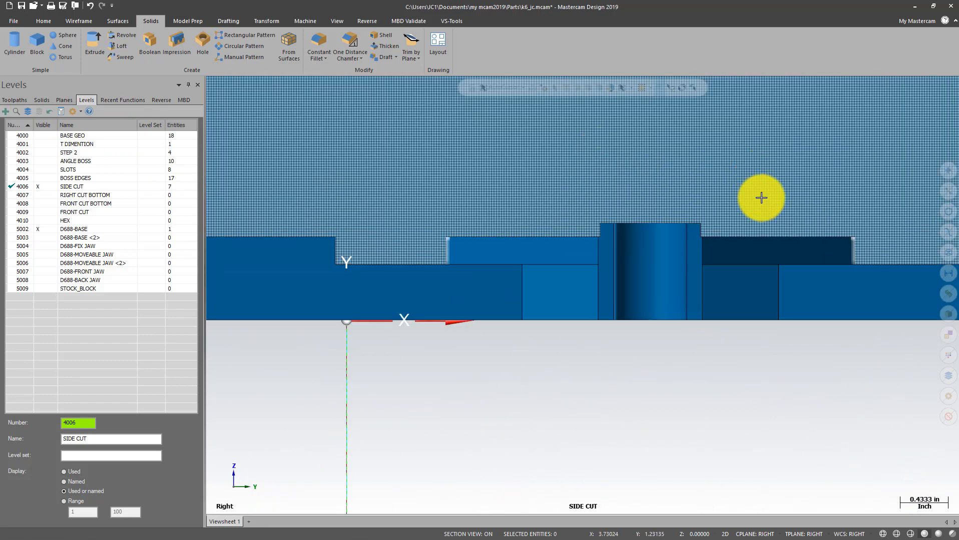
scroll(753, 280, "up", 2)
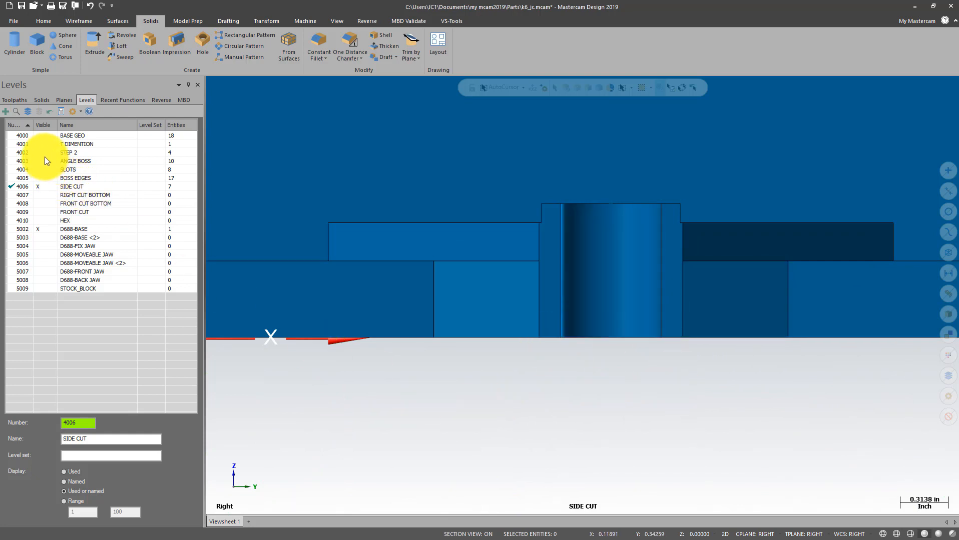
Show level 4001 T DIMENTION, hide level 5002 D688-BASE and return to the Right view.
left_click(46, 143)
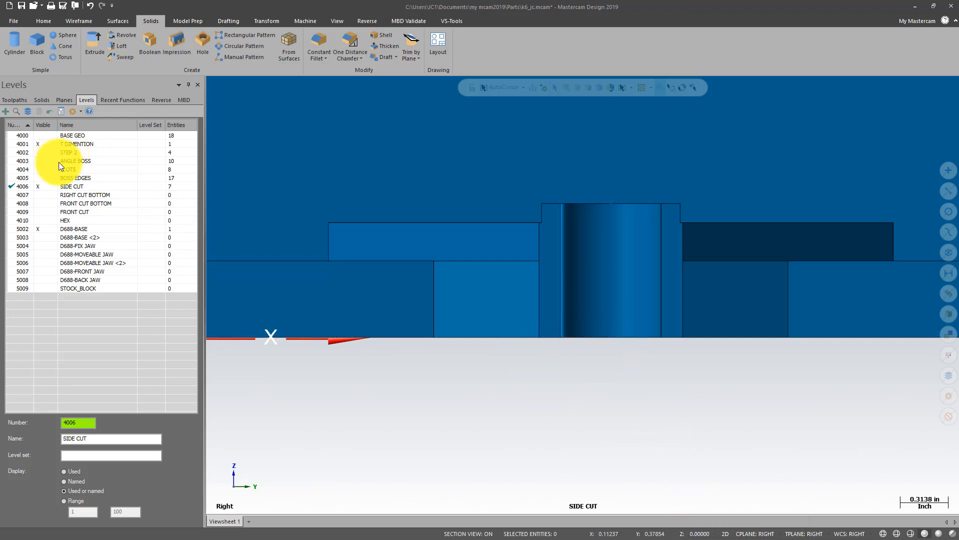
left_click(38, 229)
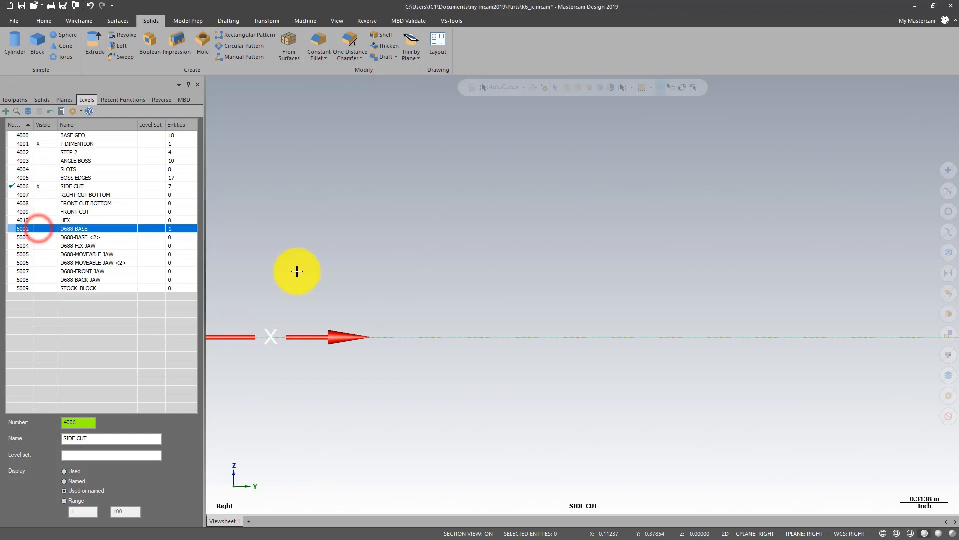
mouse_move(585, 286)
middle_mouse_down()
mouse_move(584, 324)
mouse_move(585, 287)
middle_mouse_up()
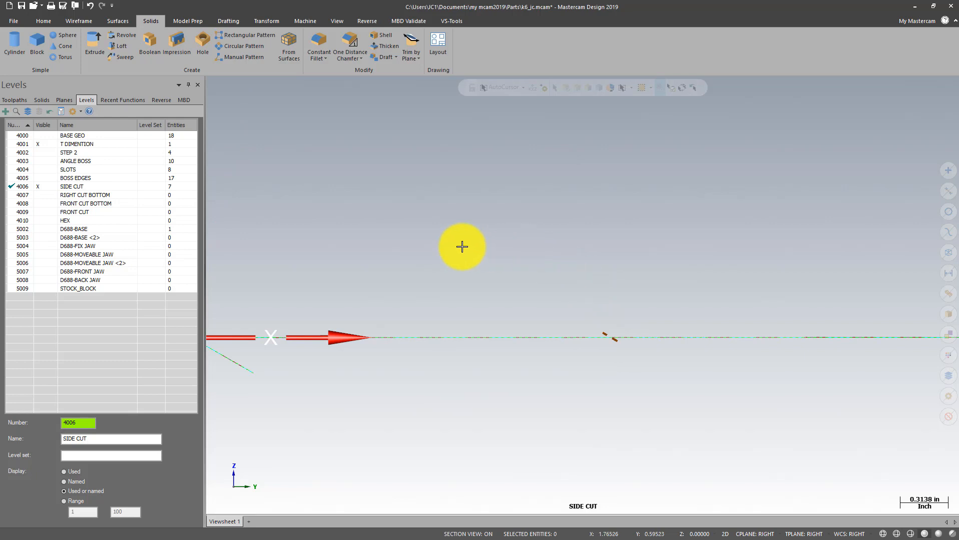
right_click(386, 205)
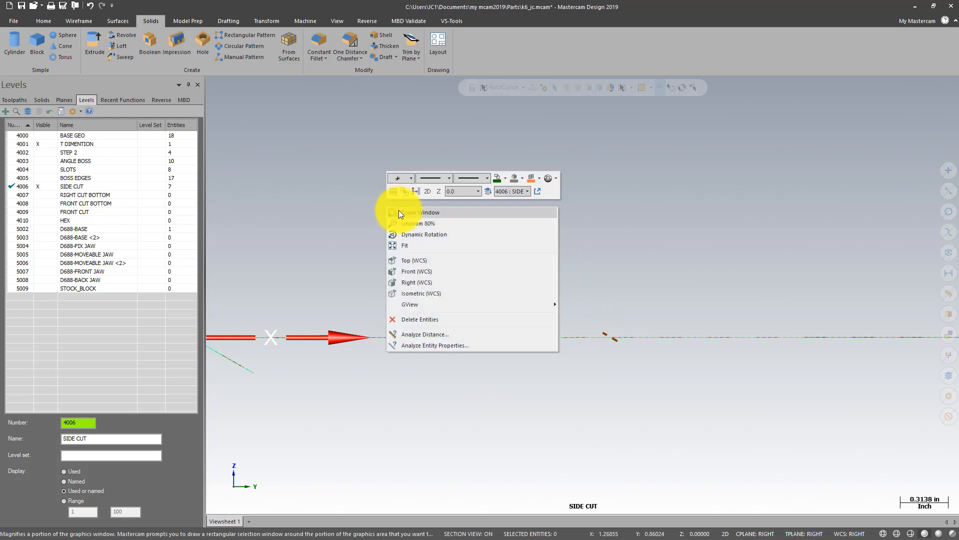
left_click(408, 257)
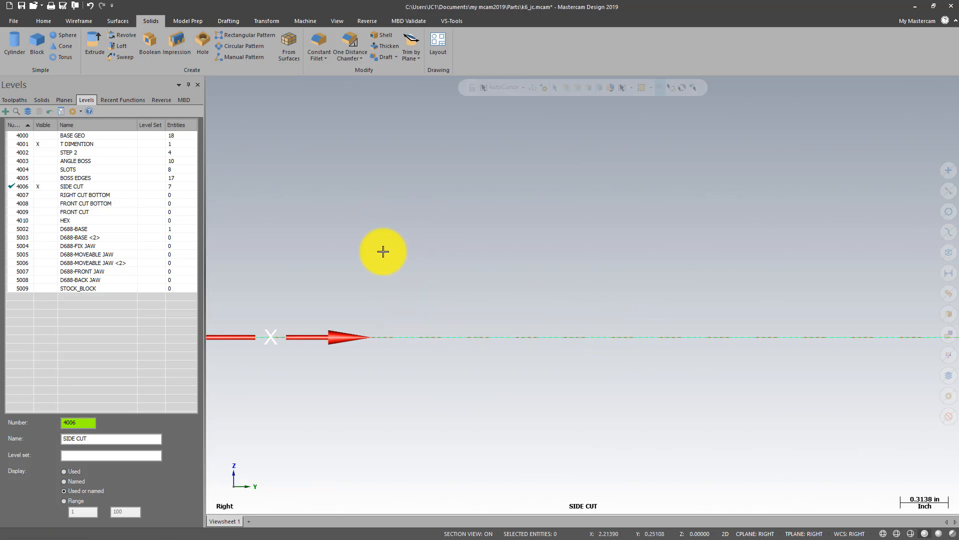
Draw a rectangular shape about 0.83 in wide and 0.2 in high, with its base point on the T dimension line.
left_click(87, 23)
left_click(298, 61)
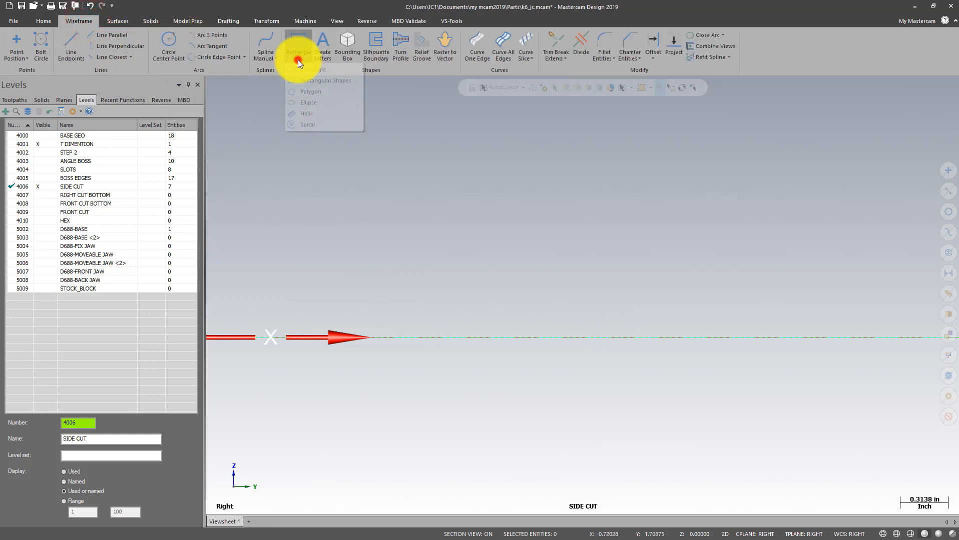
left_click(317, 78)
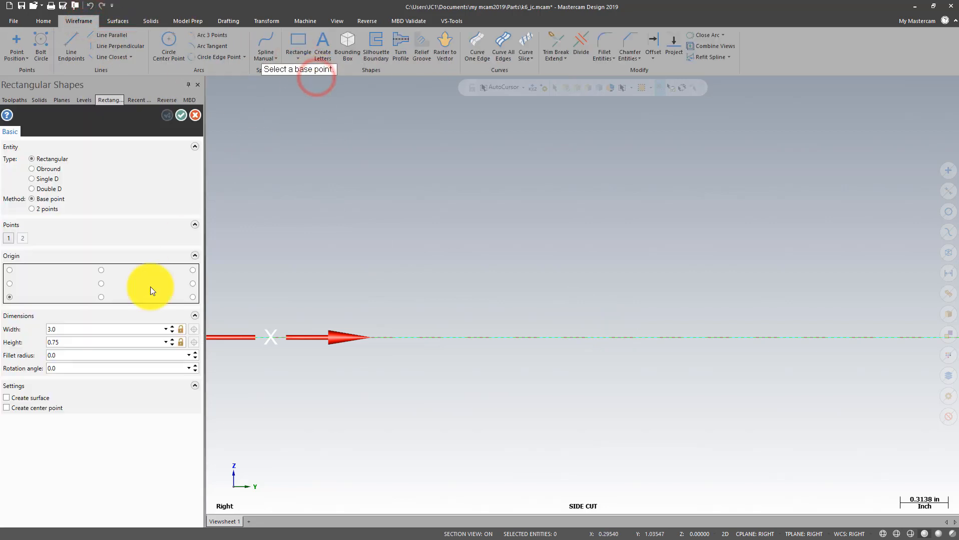
left_click(610, 338)
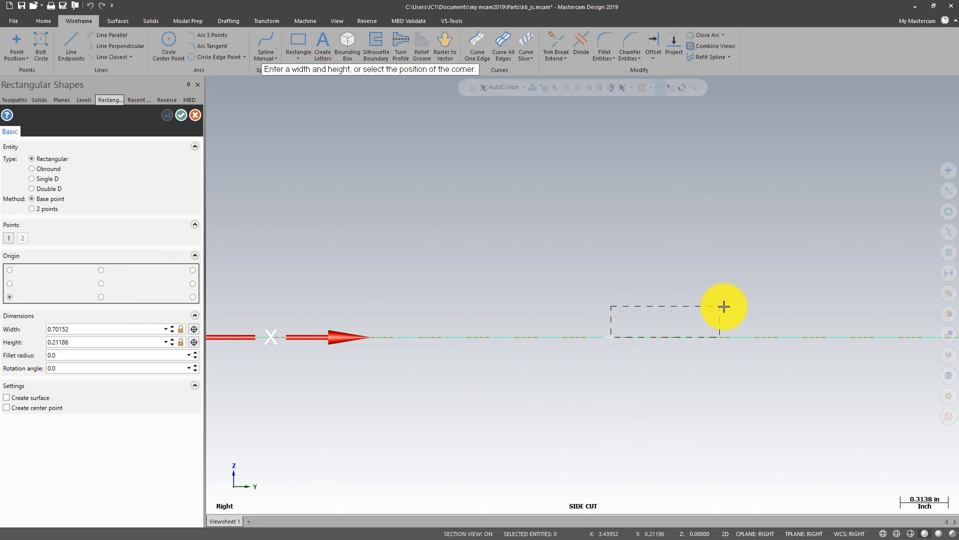
left_click(737, 308)
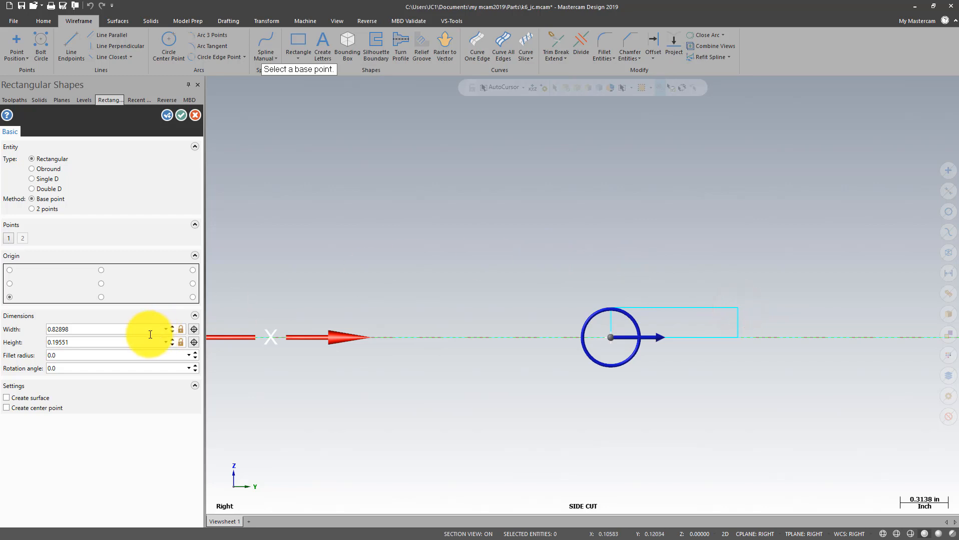
Anchor the rectangle at its bottom center, set its height to 0.1 in and width to 0.938 in, and accept it.
left_click(101, 297)
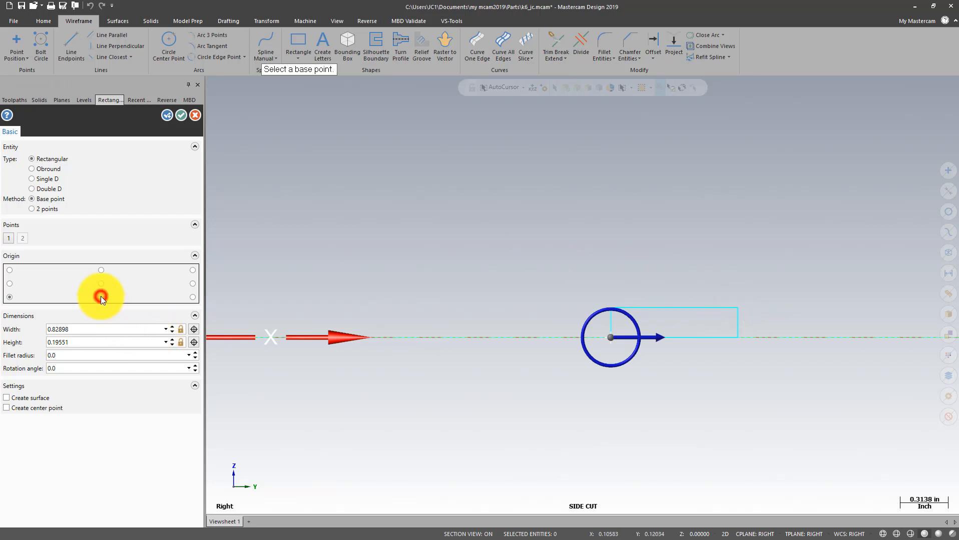
left_click(83, 340)
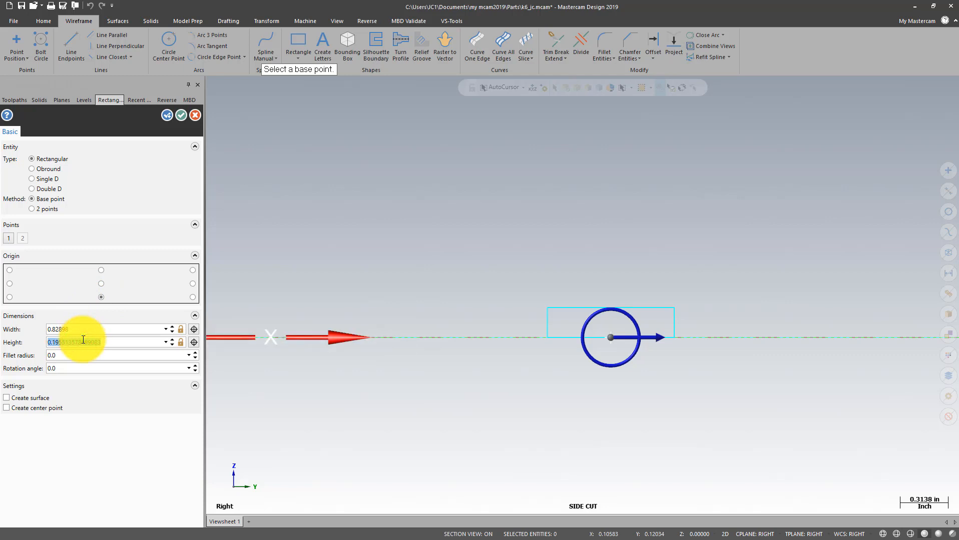
left_click(88, 329)
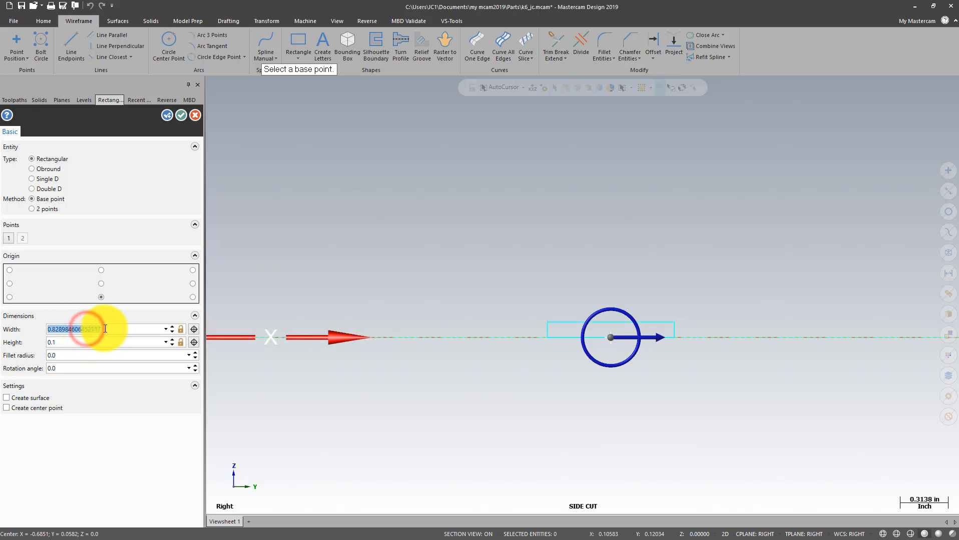
left_click_drag(105, 328, 38, 335)
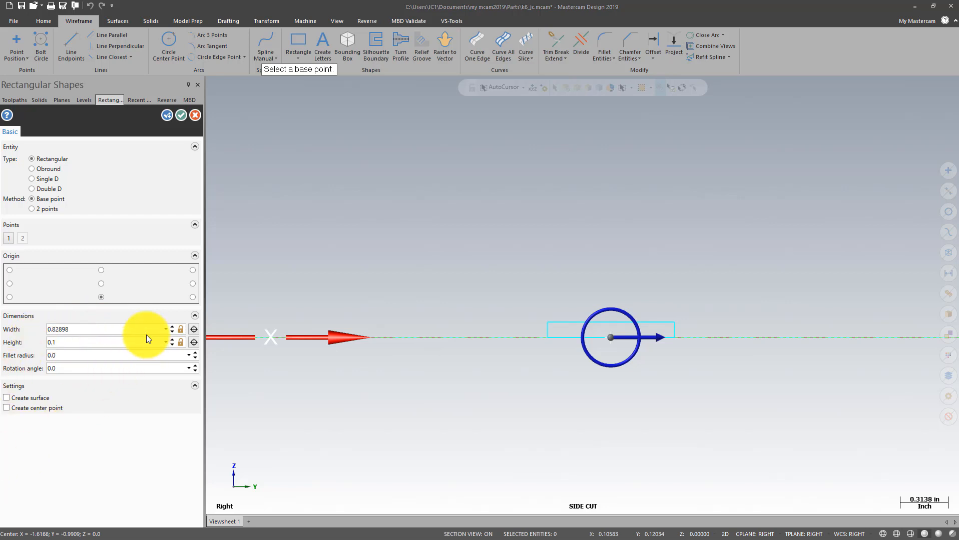
left_click_drag(103, 332, 49, 333)
key("BackSpace")
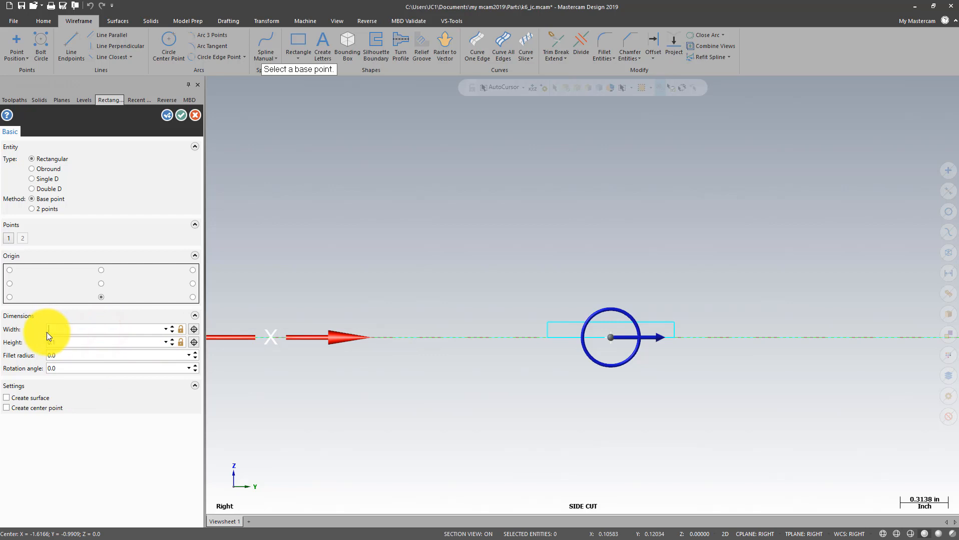
type(".938")
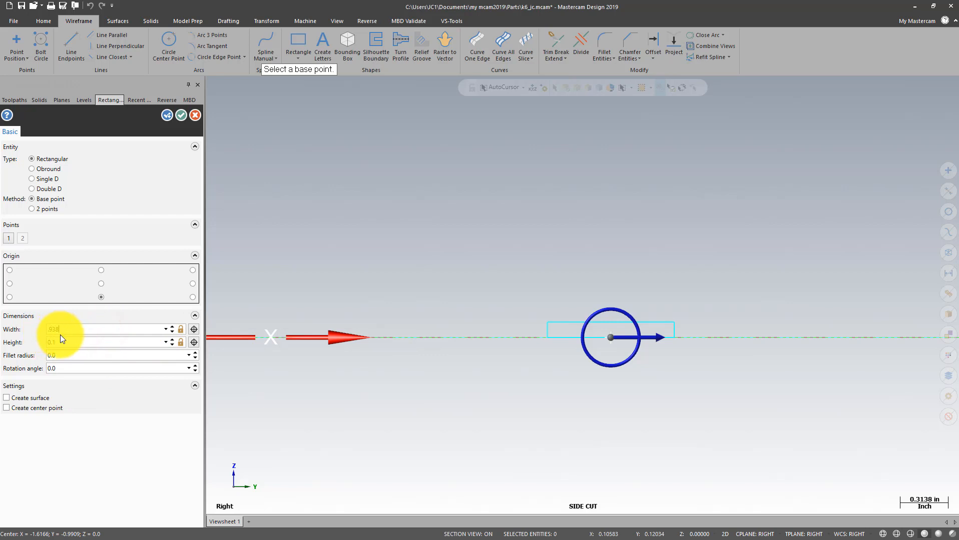
left_click(68, 346)
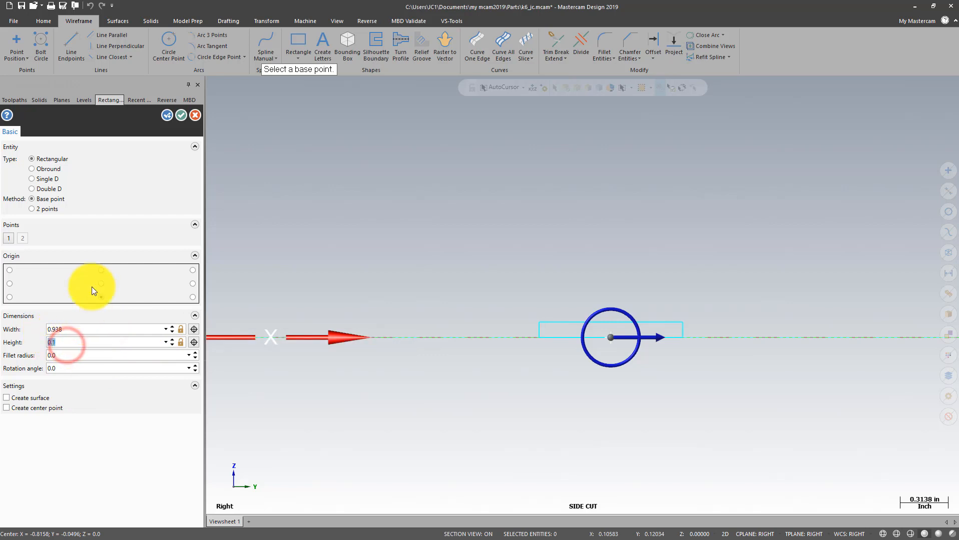
left_click(179, 115)
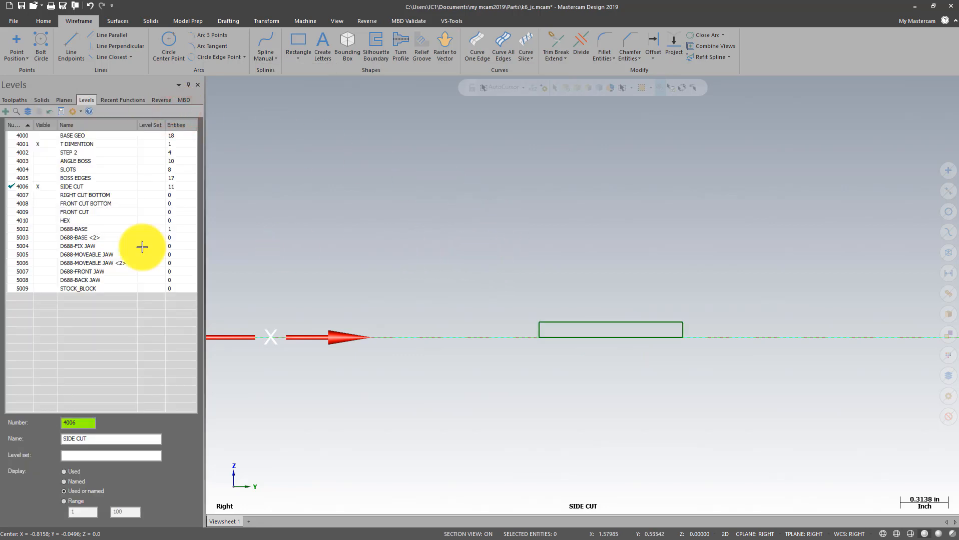
Show level 5002 D688-BASE in wireframe display and chain the thin 0.938 by 0.1 in rectangle for a solid extrusion.
left_click(45, 229)
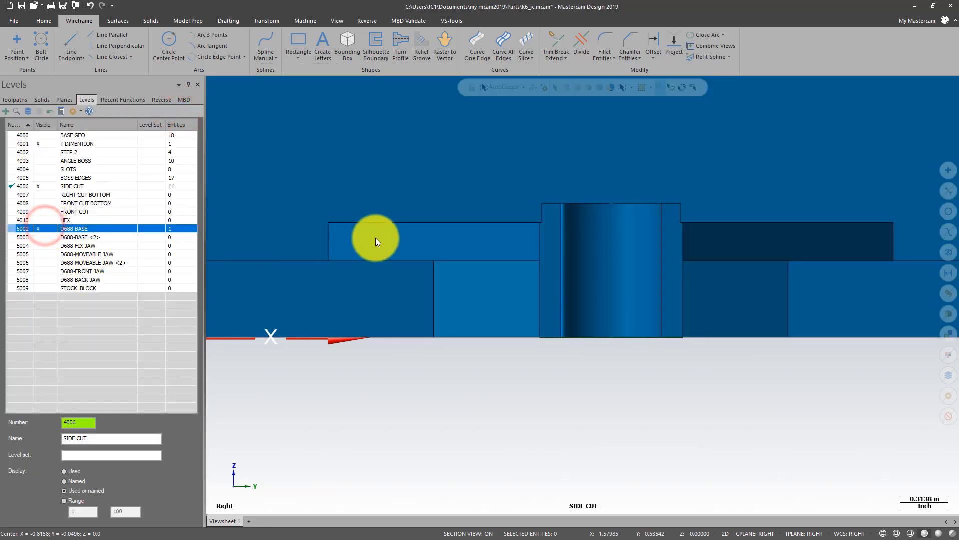
left_click(882, 534)
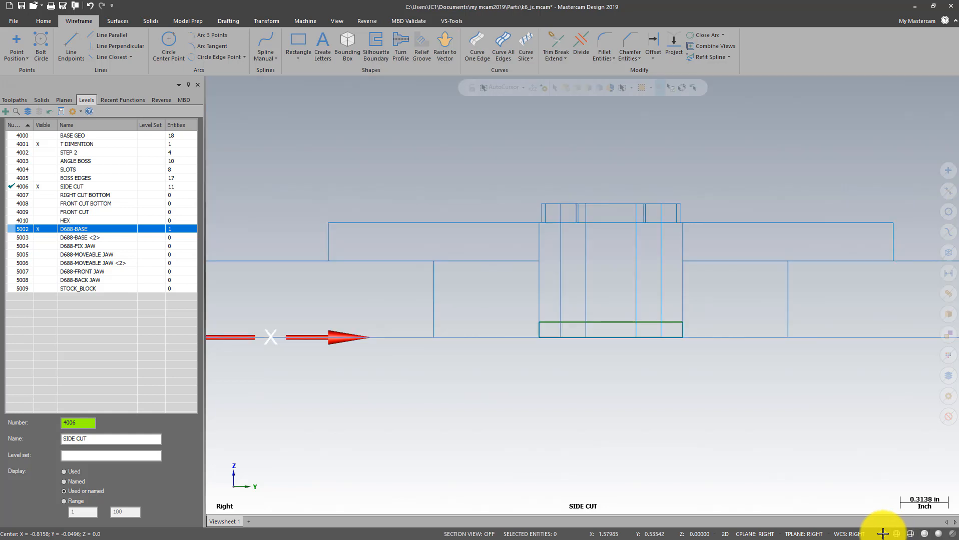
left_click(148, 20)
left_click(92, 38)
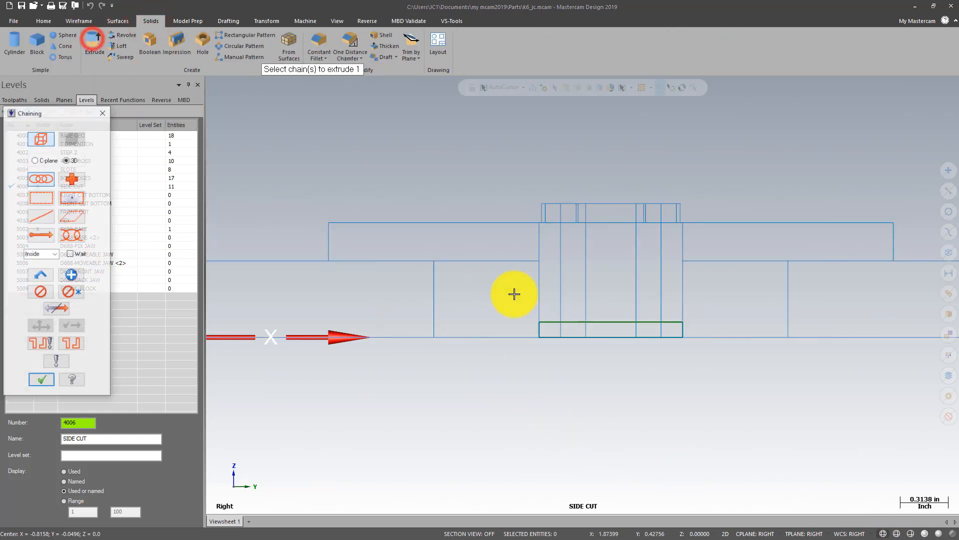
left_click(563, 326)
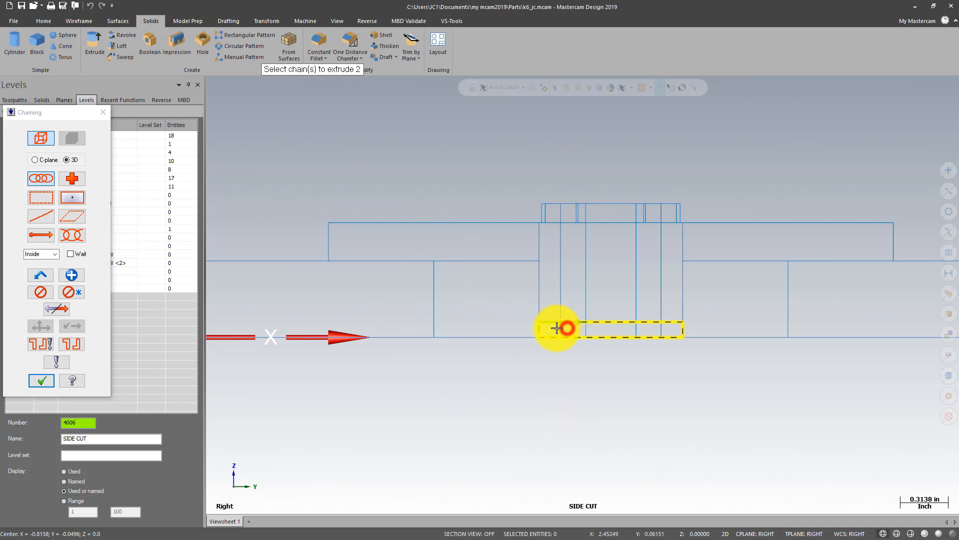
left_click(42, 381)
Cut the rectangle through all of the base in both directions, with the part shaded, and accept the extrude cut.
middle_click_drag(387, 196, 413, 224)
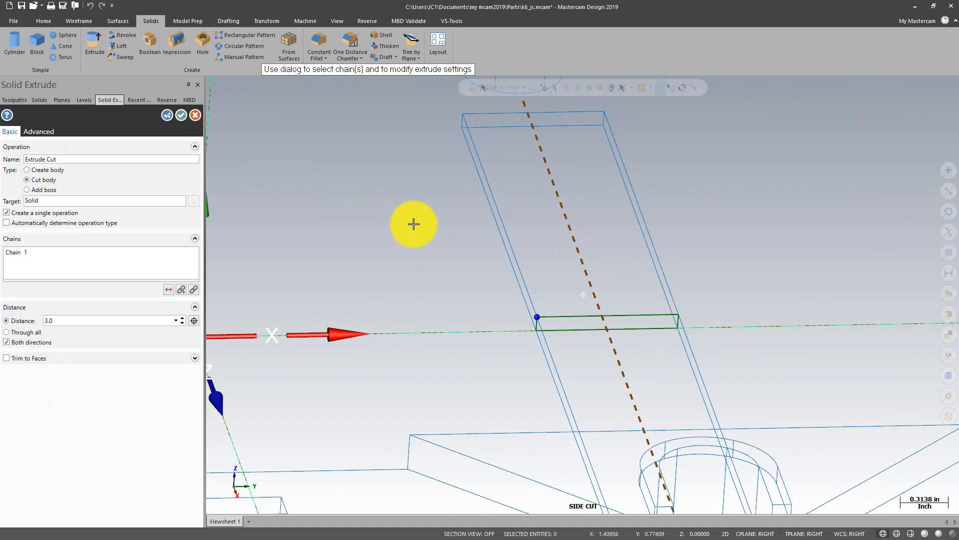
scroll(642, 173, "down", 8)
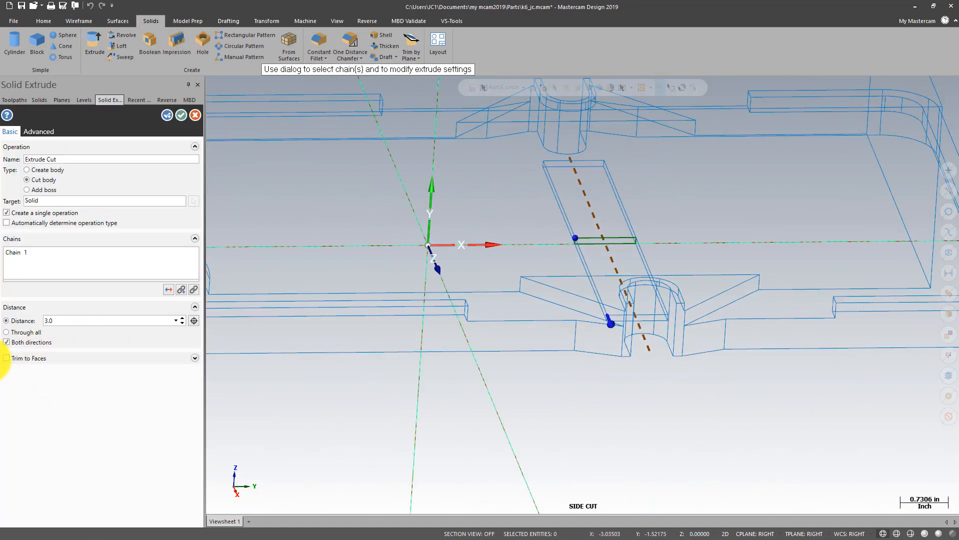
left_click(9, 334)
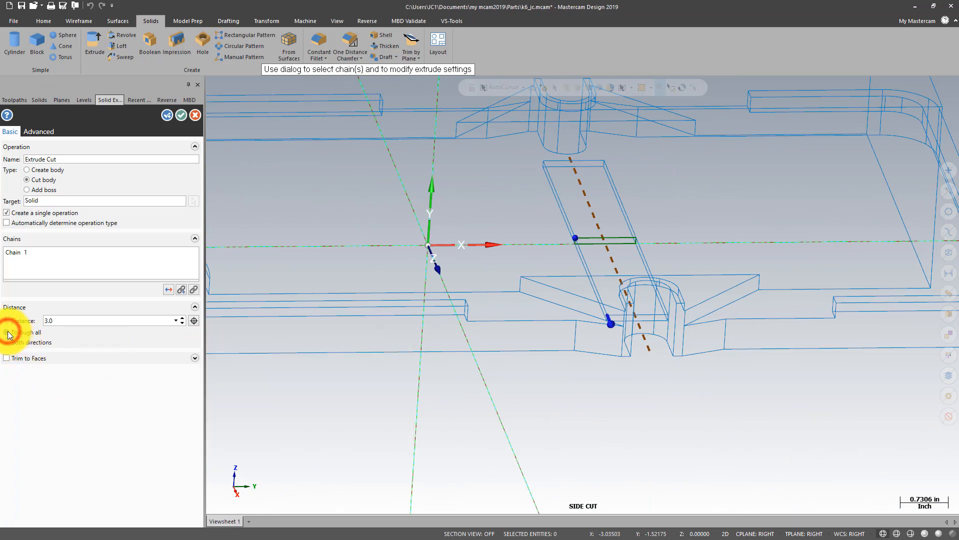
left_click(926, 535)
mouse_move(644, 442)
middle_mouse_down()
mouse_move(636, 402)
mouse_move(670, 262)
mouse_move(672, 404)
mouse_move(674, 394)
mouse_move(694, 424)
middle_mouse_up()
scroll(706, 387, "down", 6)
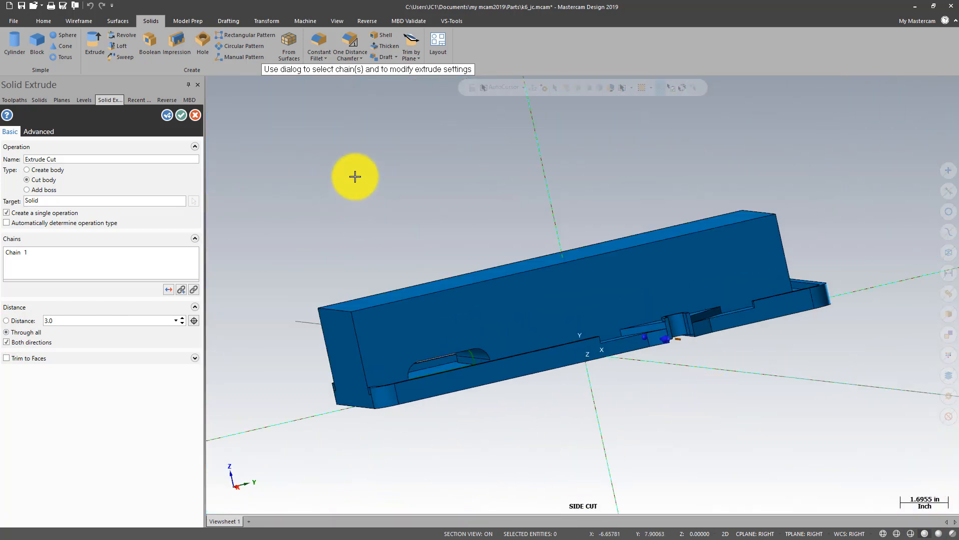
left_click(180, 116)
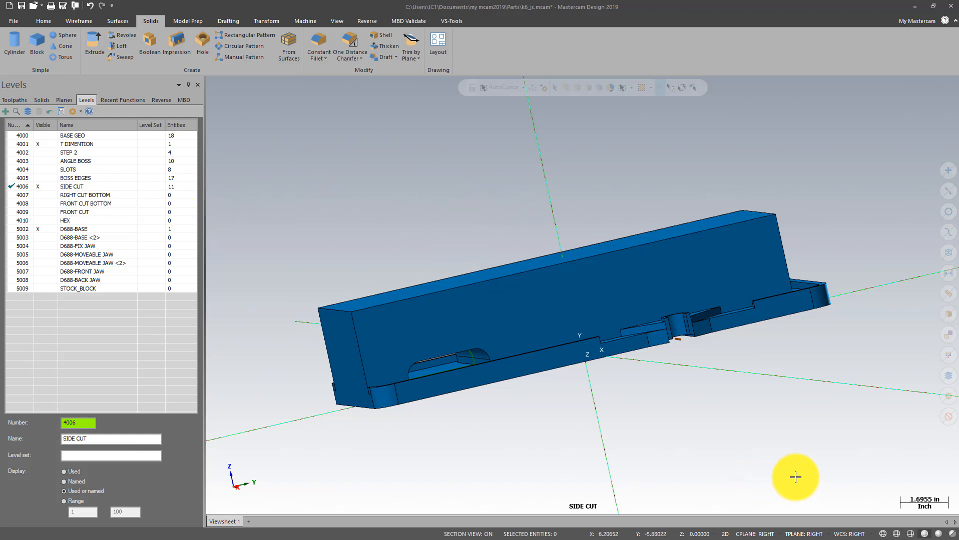
Select the thin rectangle's lines in wireframe display and move them to level 4007 RIGHT CUT BOTTOM.
left_click(883, 534)
mouse_move(546, 235)
middle_mouse_down()
mouse_move(557, 267)
mouse_move(597, 314)
middle_mouse_up()
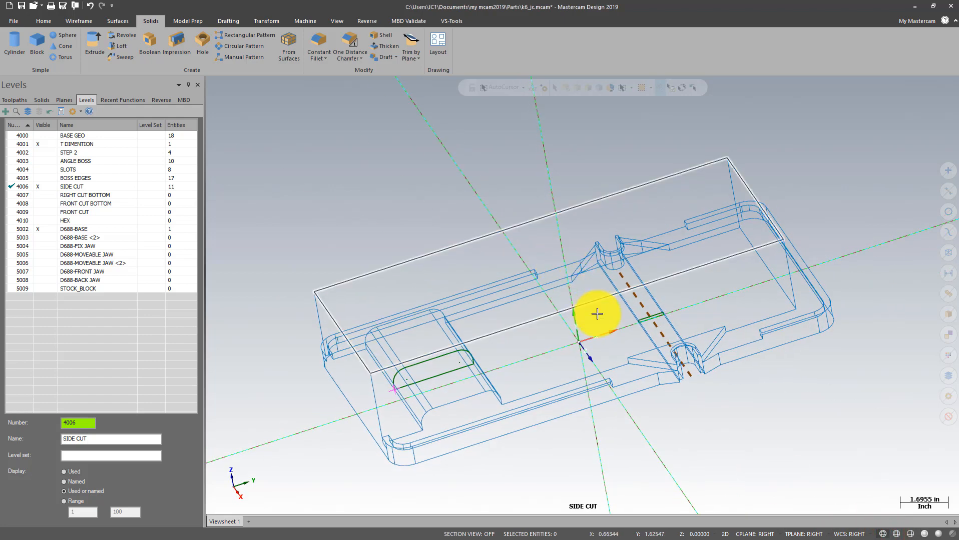
scroll(612, 334, "up", 5)
left_click_drag(627, 347, 760, 257)
right_click(533, 122)
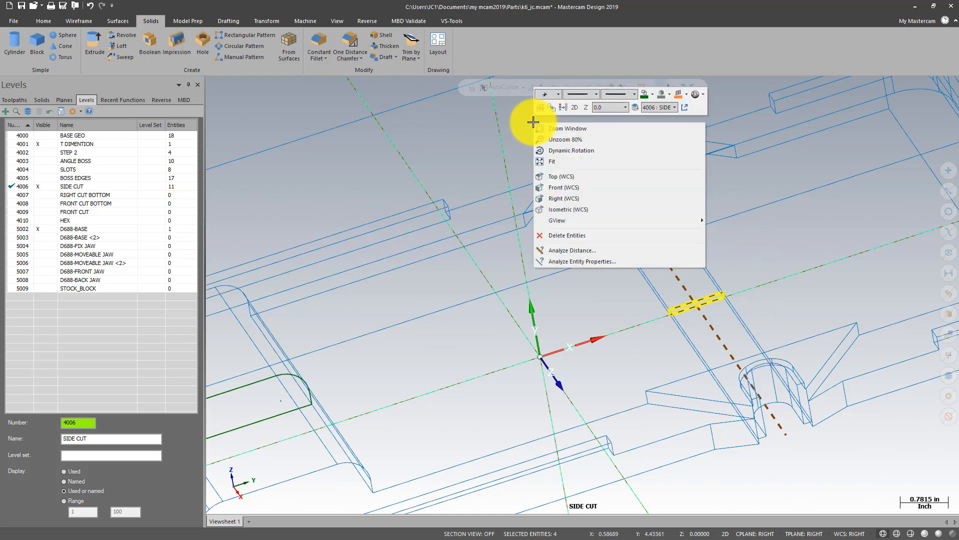
left_click(633, 108)
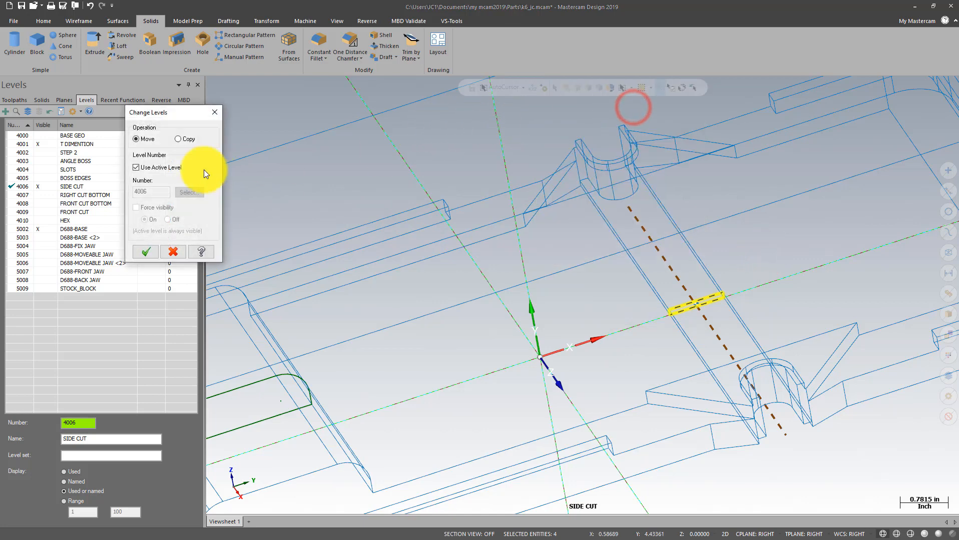
left_click(134, 168)
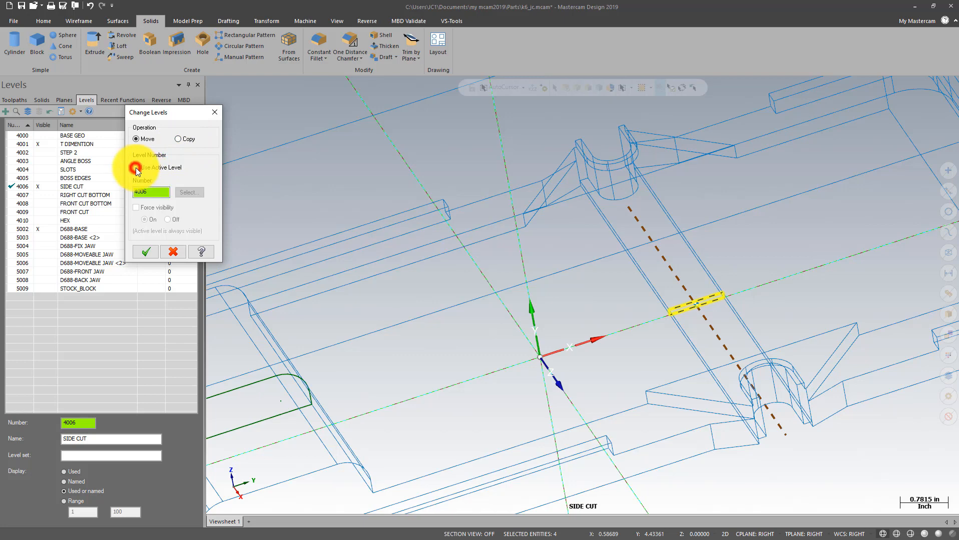
left_click(189, 193)
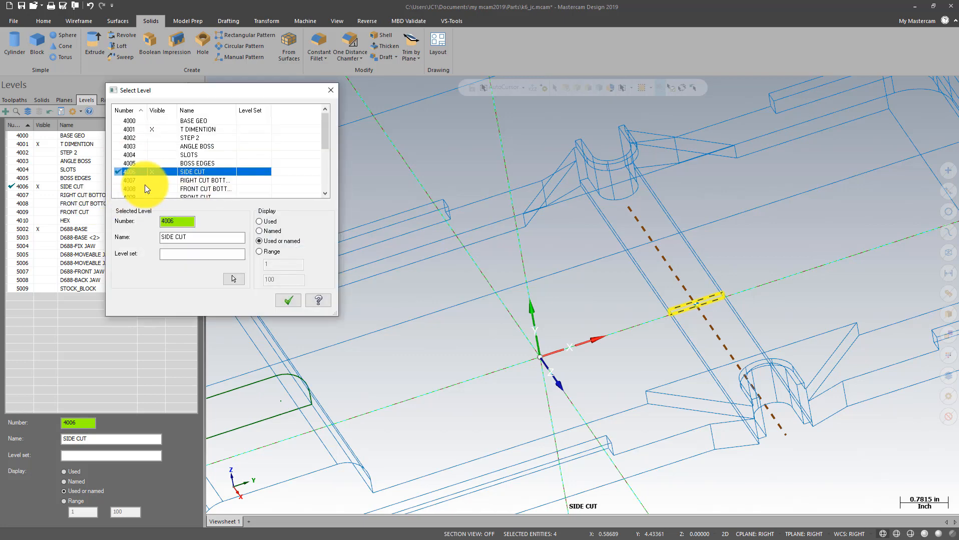
left_click(147, 179)
left_click(290, 299)
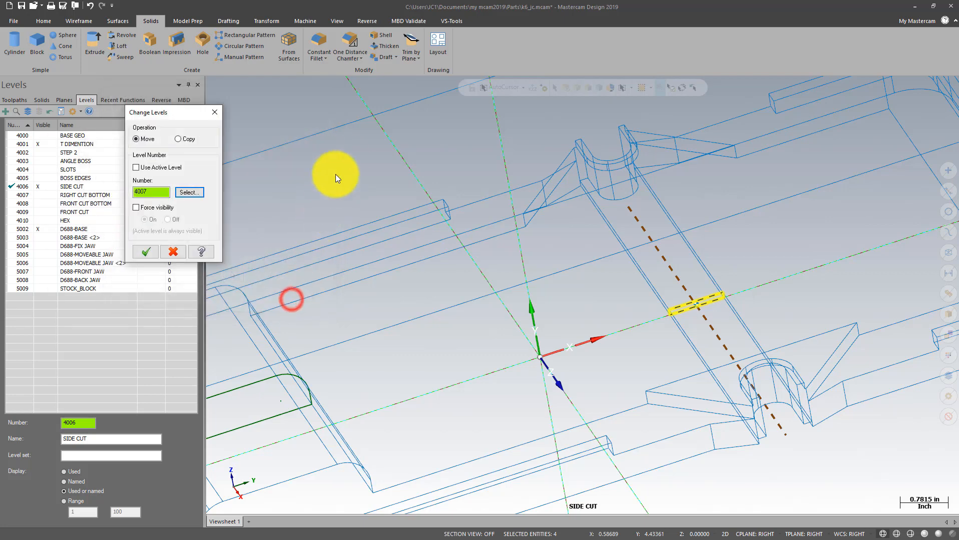
left_click(153, 252)
Check the rectangle by switching level 4007 RIGHT CUT BOTTOM on and off, and inspect the base shaded.
scroll(436, 160, "down", 4)
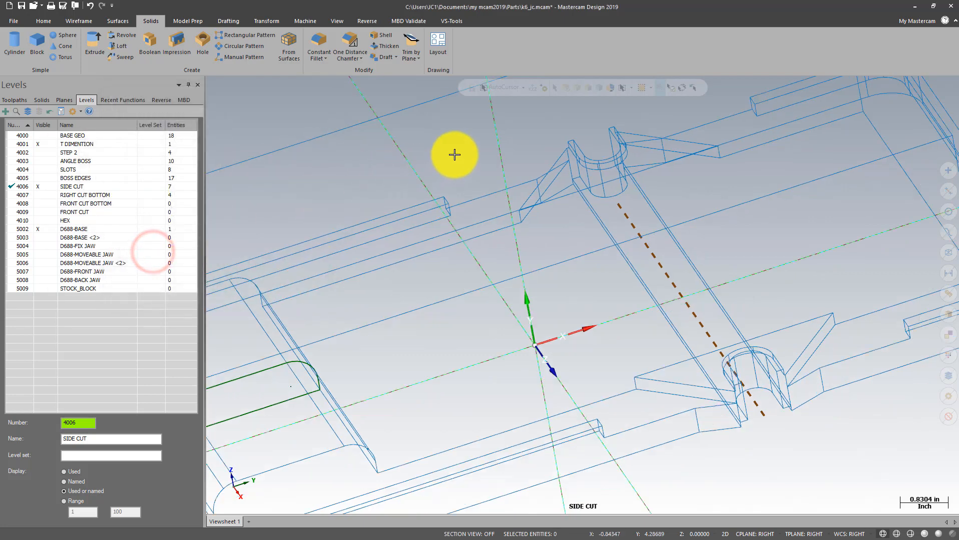
left_click(46, 196)
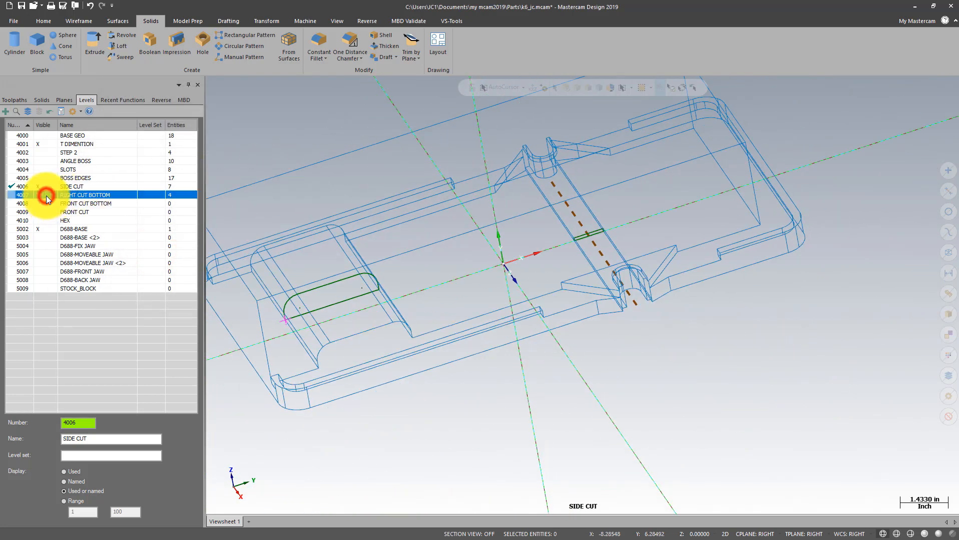
left_click(45, 196)
scroll(531, 181, "down", 2)
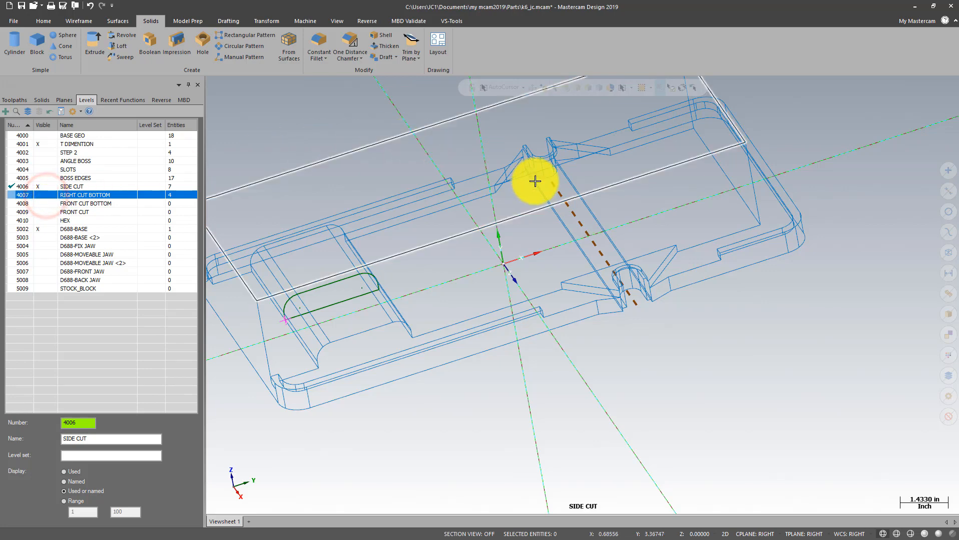
left_click(923, 534)
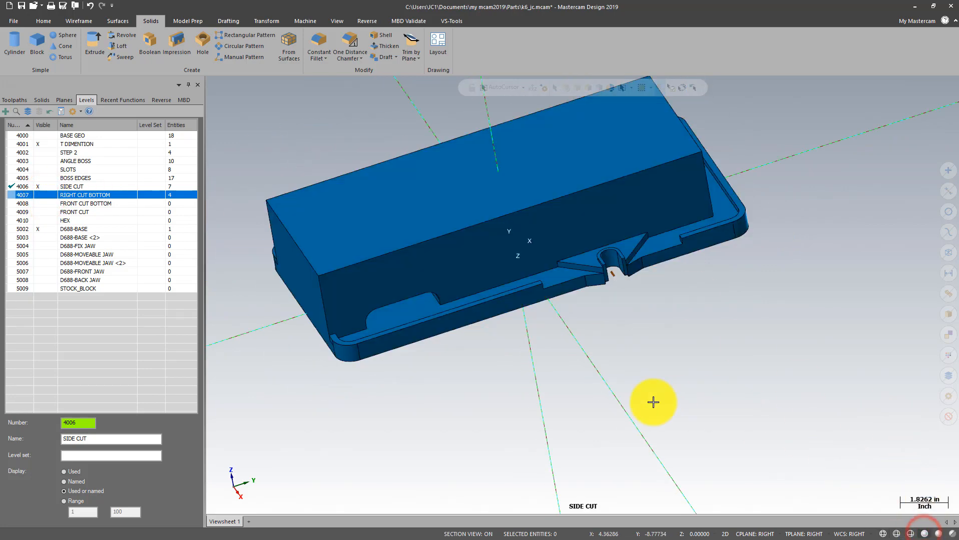
middle_click_drag(652, 403, 678, 405)
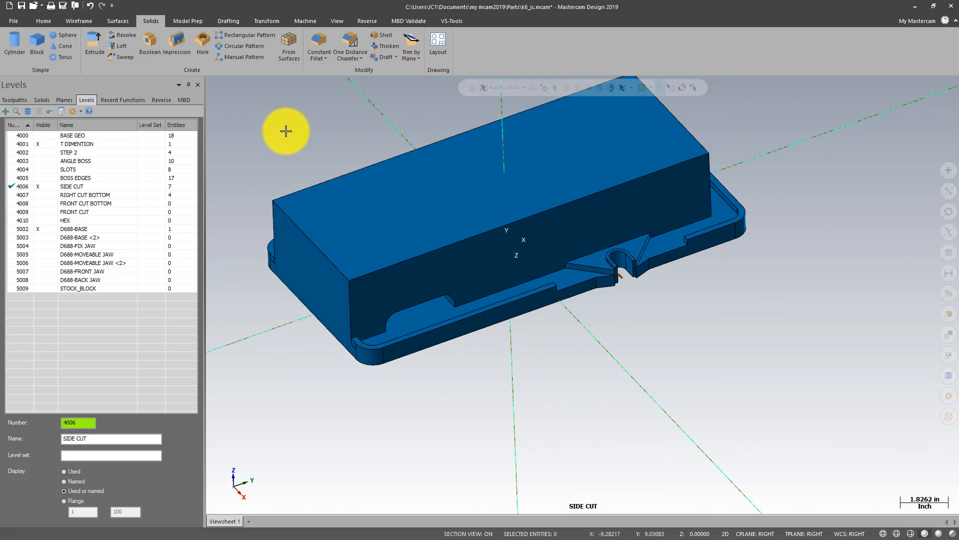
Set the Front plane as WCS, construction plane and tool plane, and view the base from the front.
left_click(63, 99)
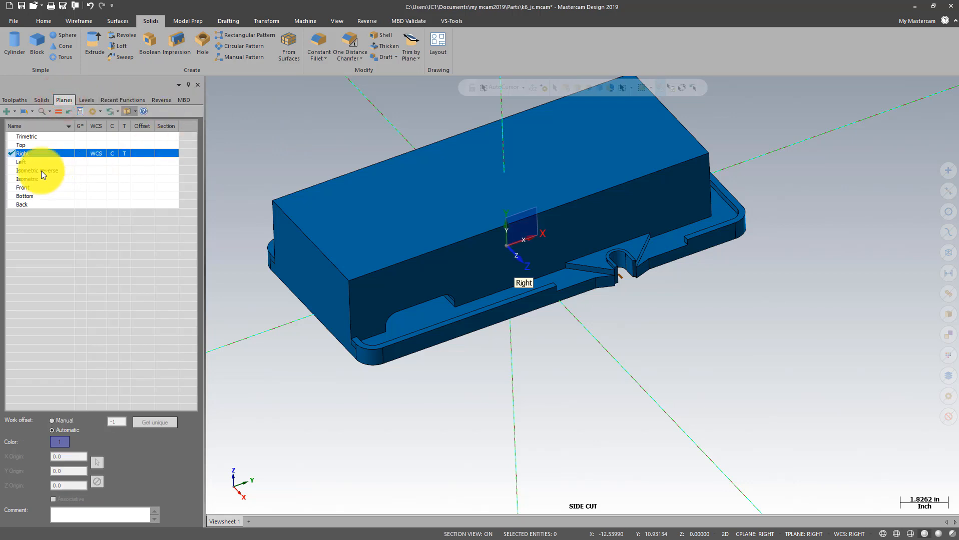
left_click(36, 188)
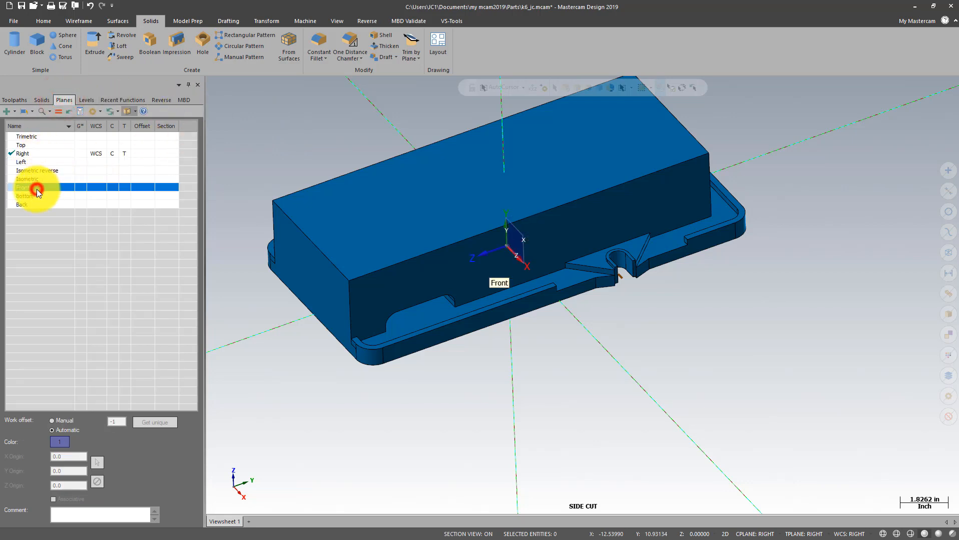
left_click(57, 112)
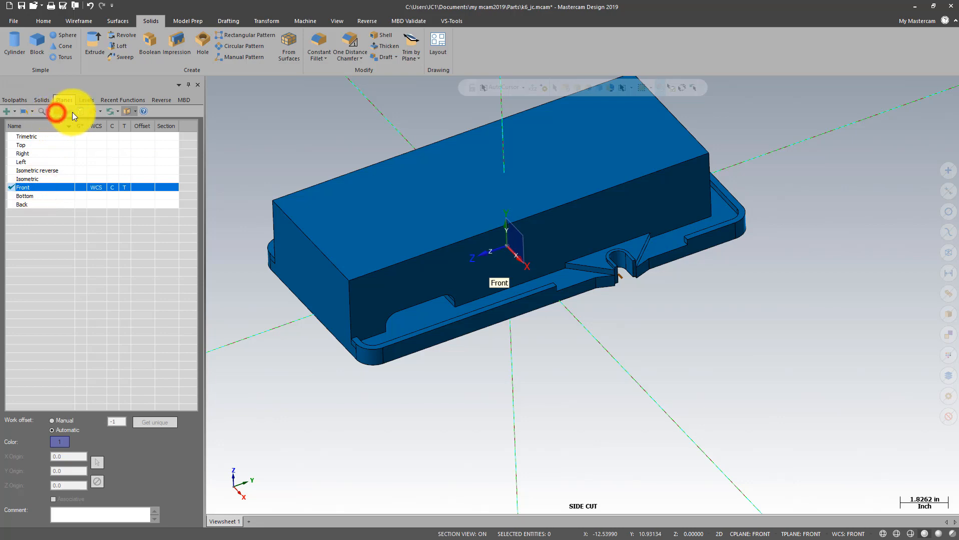
right_click(262, 109)
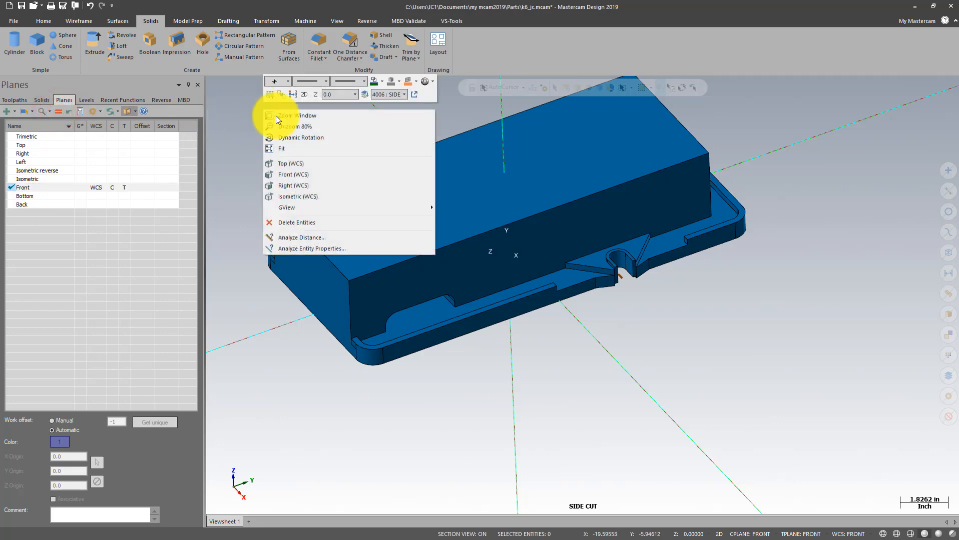
left_click(284, 161)
scroll(400, 111, "down", 1)
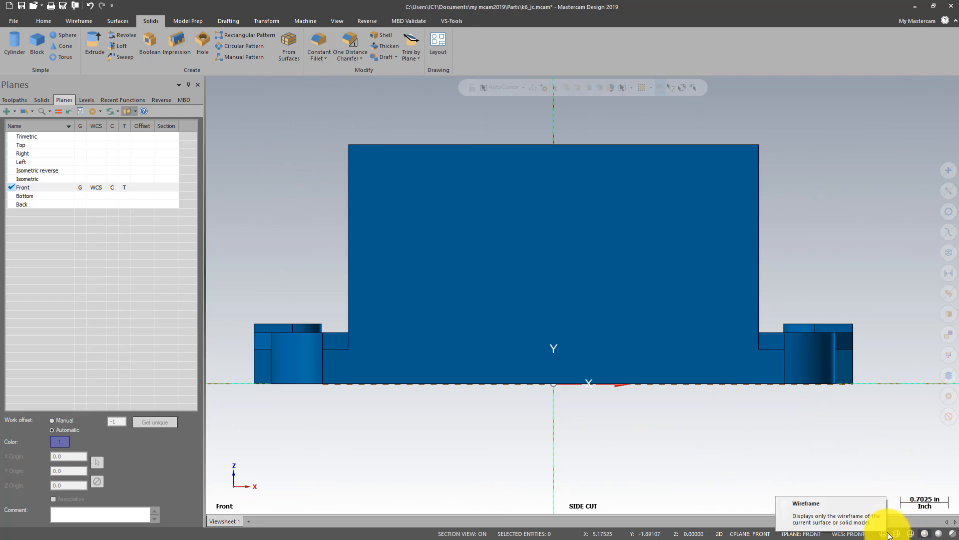
Switch to wireframe display and hide levels 5002 D688-BASE and 4001 T DIMENTION.
left_click(88, 99)
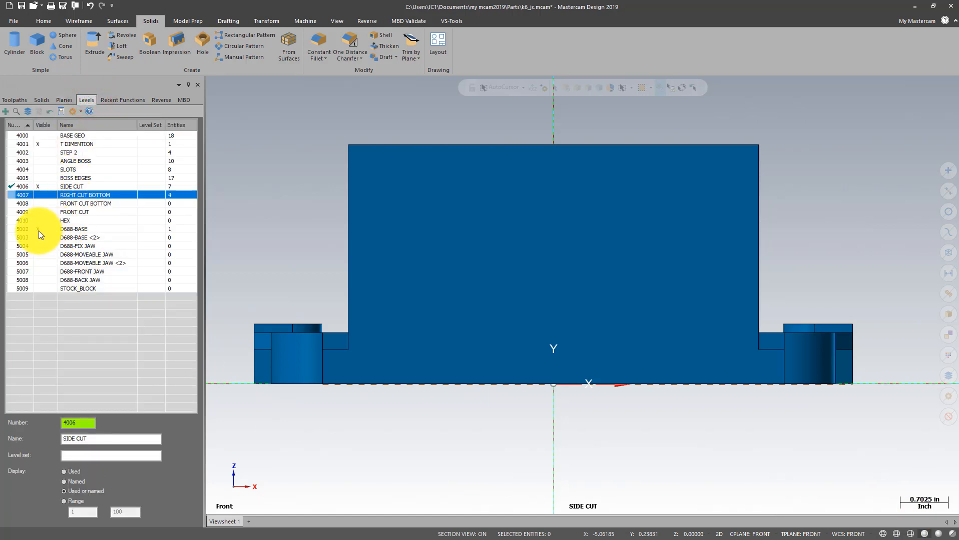
left_click(882, 533)
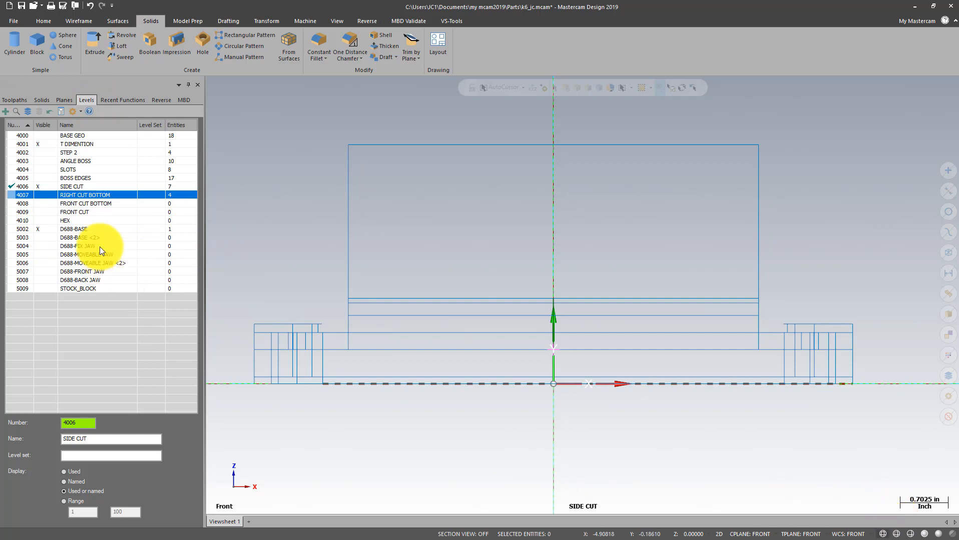
left_click(42, 229)
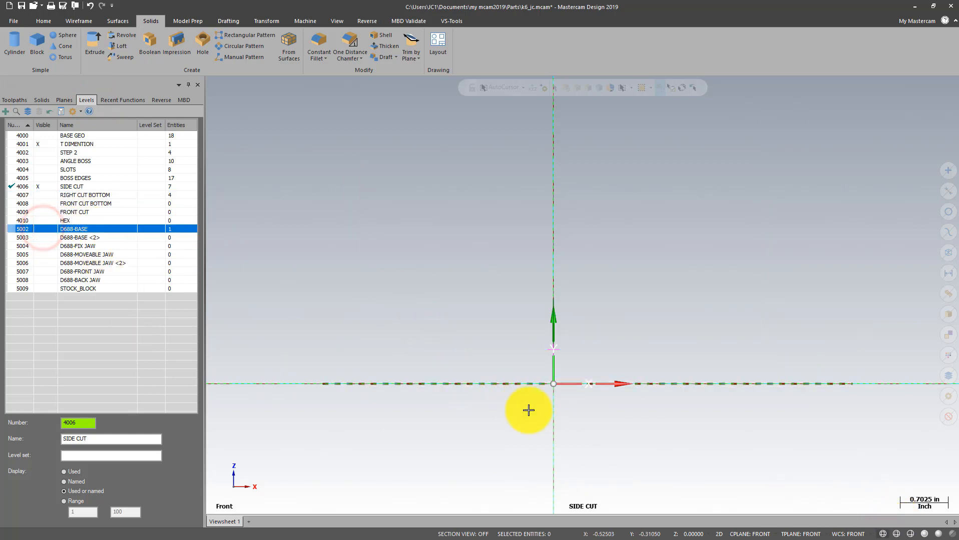
left_click(43, 143)
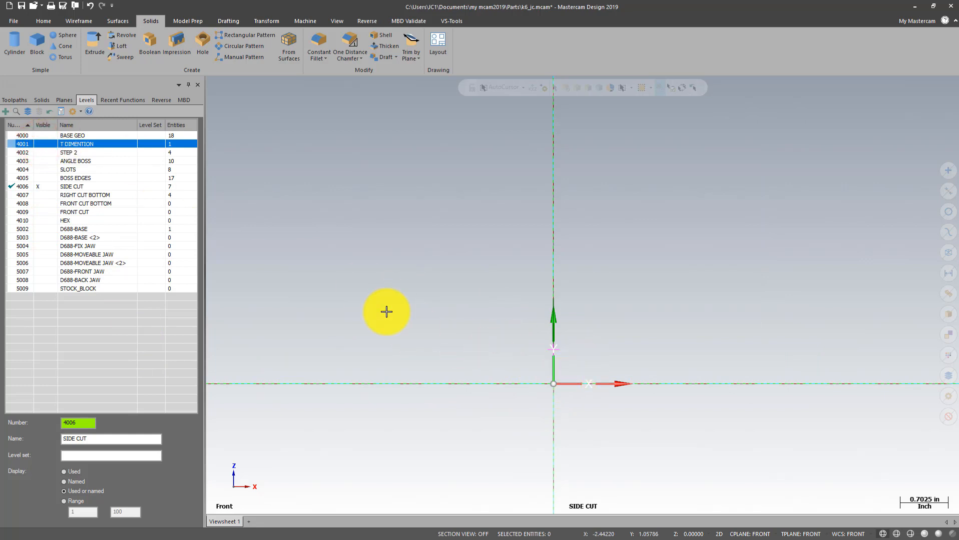
Create a rectangular shape locked at 0.938 in wide and 0.1 in high, with its bottom center on the origin.
left_click(83, 21)
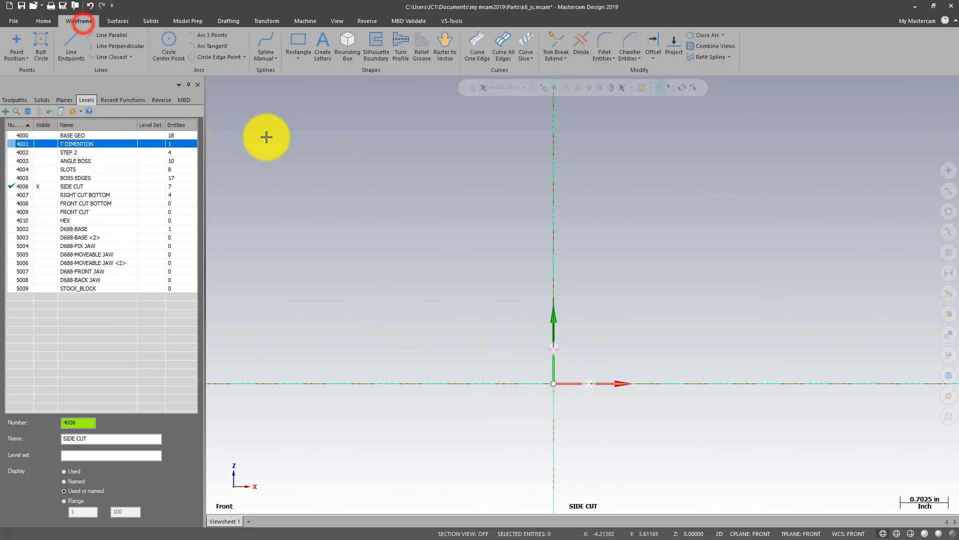
left_click(300, 56)
left_click(320, 81)
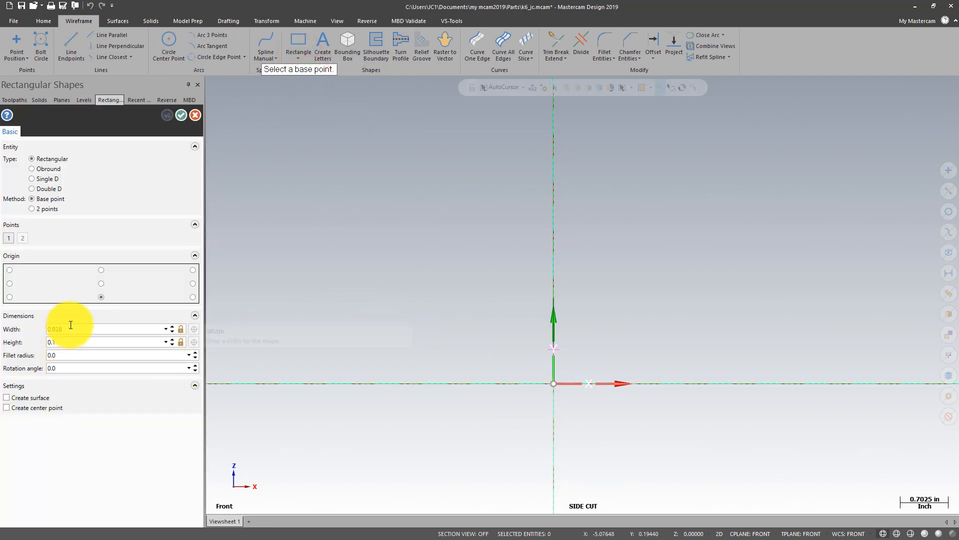
left_click(181, 330)
left_click(180, 342)
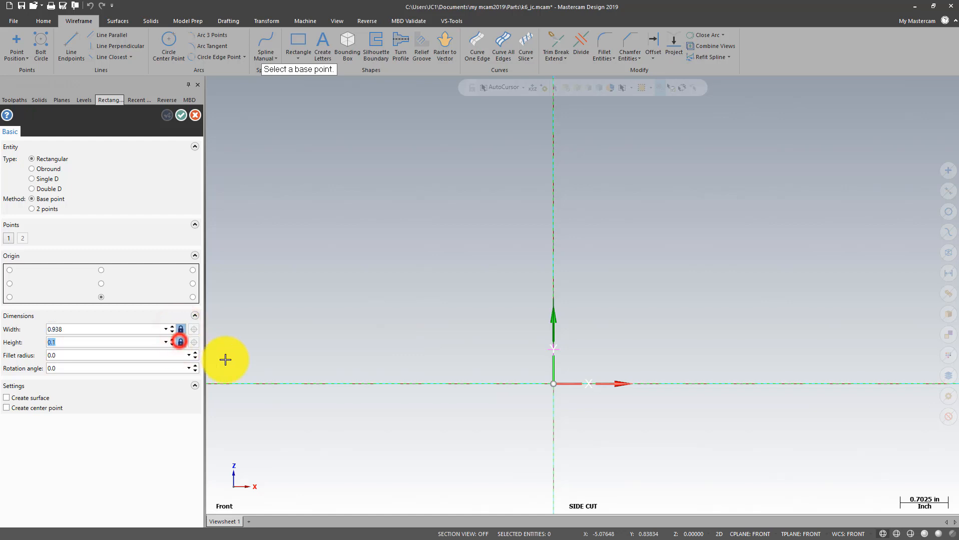
left_click(556, 385)
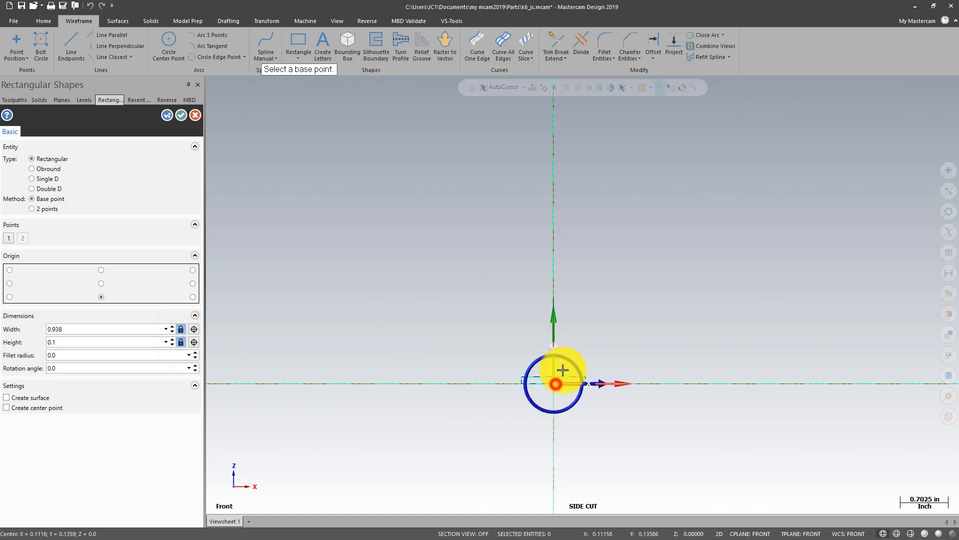
scroll(531, 415, "up", 5)
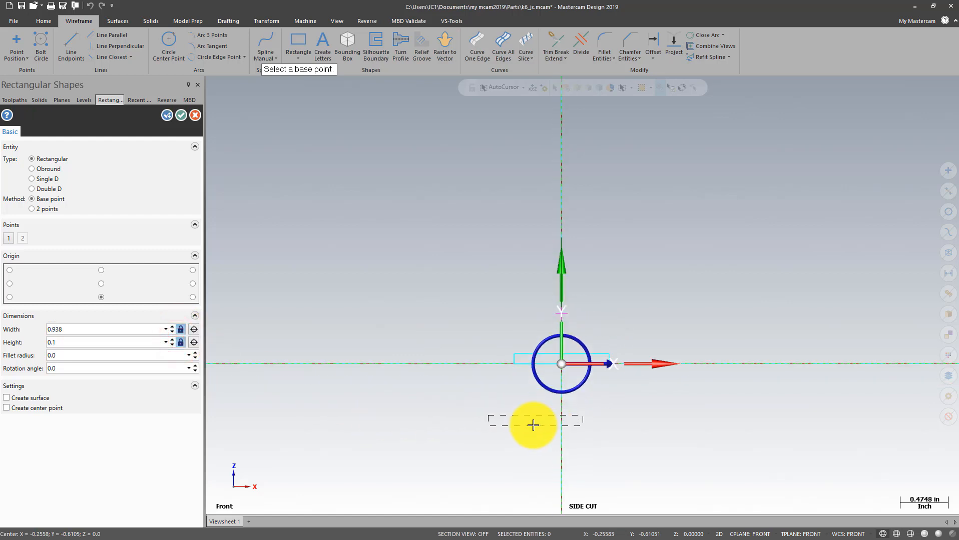
left_click(181, 116)
scroll(412, 207, "down", 2)
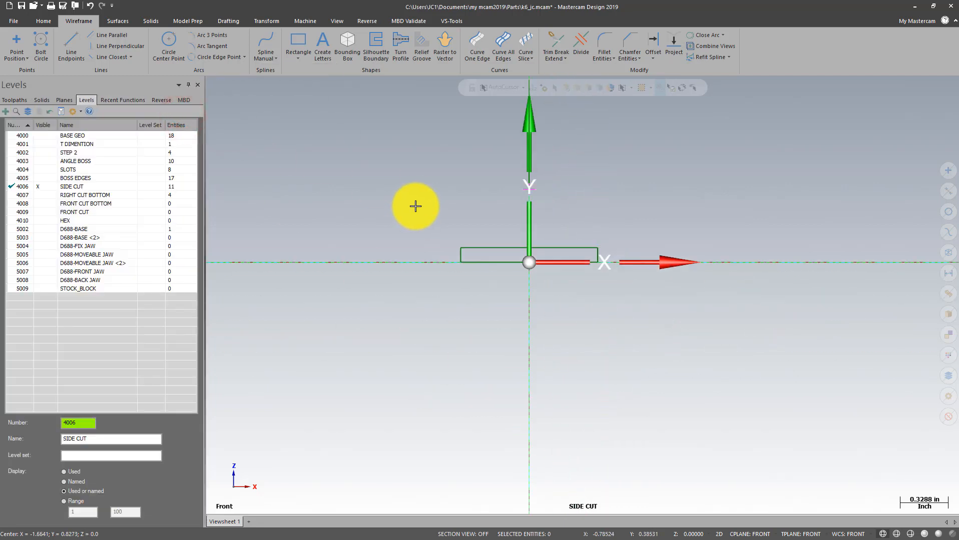
Show level 5002 D688-BASE and extrude-cut the bottom rectangle through all of the base in both directions, checking it shaded.
left_click(47, 229)
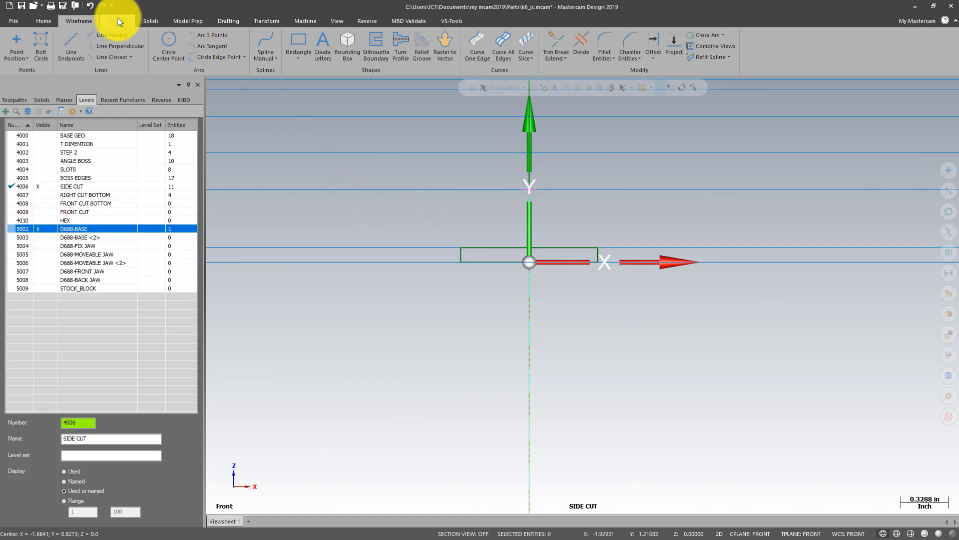
left_click(150, 21)
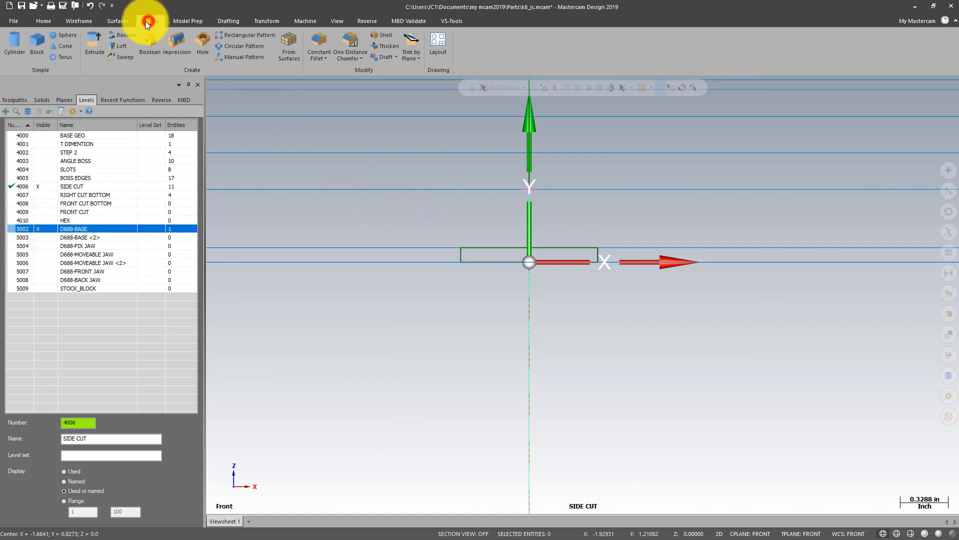
left_click(96, 36)
left_click(480, 251)
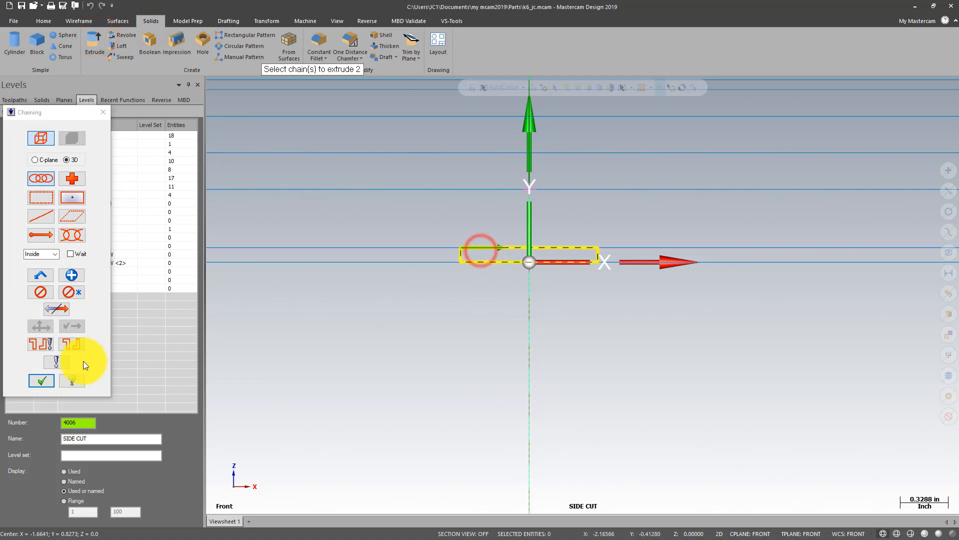
left_click(41, 381)
middle_click_drag(471, 180, 602, 120)
scroll(602, 120, "down", 3)
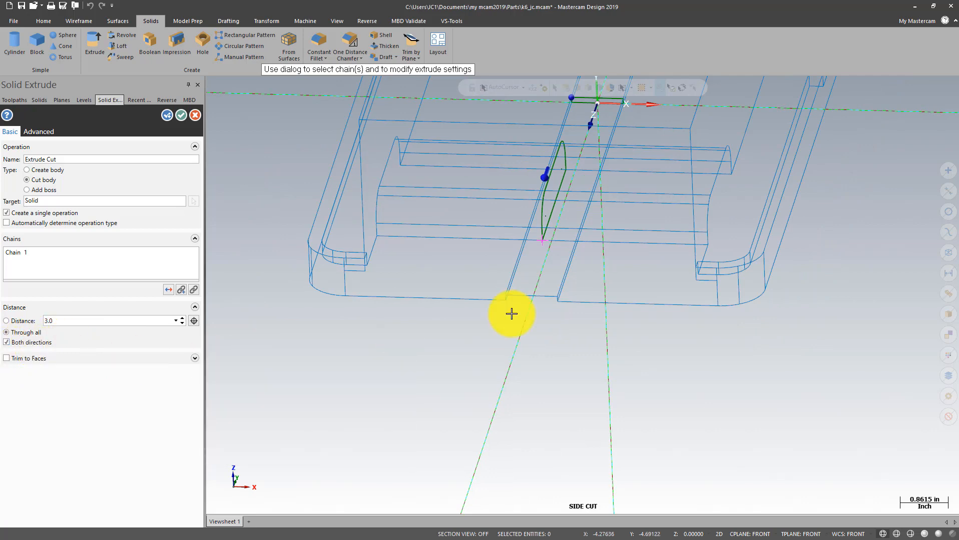
scroll(612, 382, "down", 3)
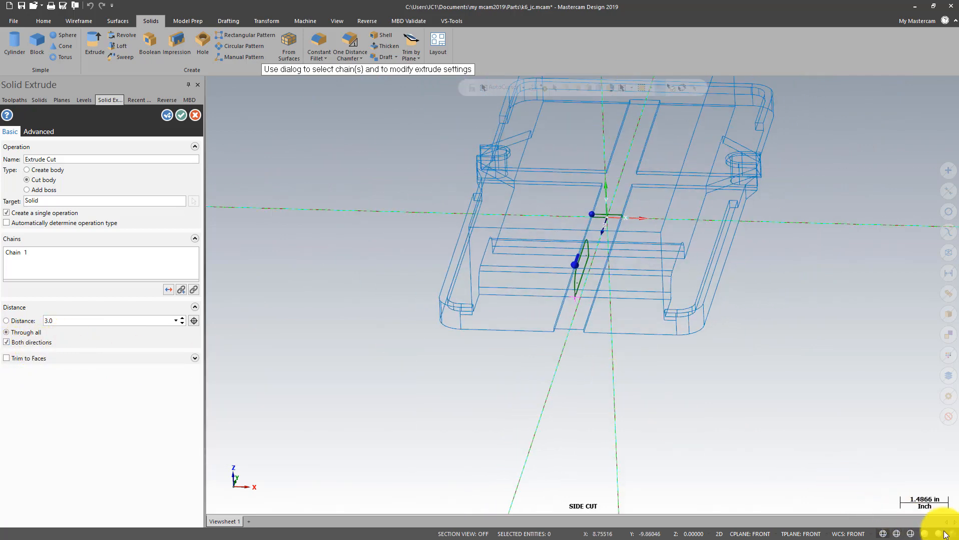
left_click(923, 533)
mouse_move(597, 379)
middle_mouse_down()
mouse_move(603, 287)
mouse_move(685, 235)
mouse_move(656, 258)
mouse_move(614, 216)
mouse_move(606, 165)
mouse_move(595, 387)
middle_mouse_up()
scroll(482, 385, "down", 3)
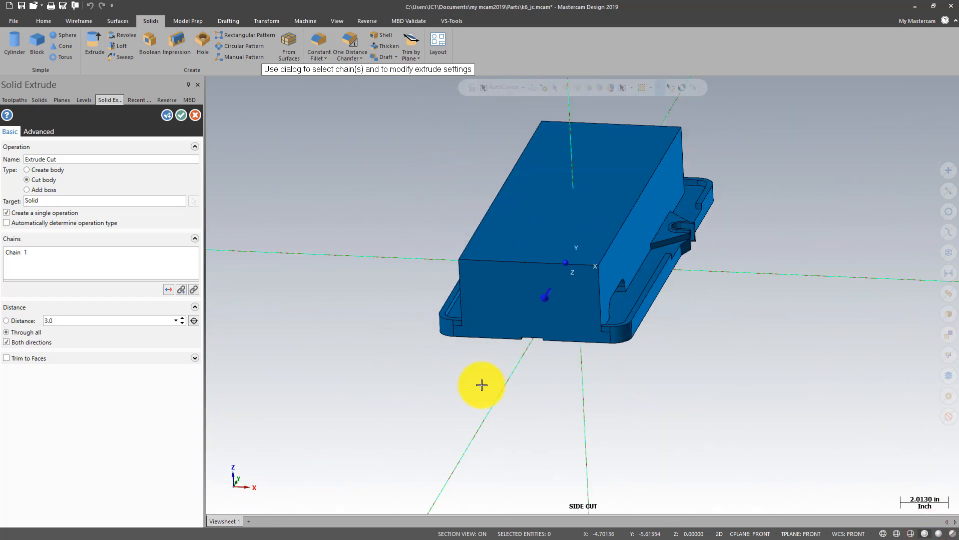
left_click(181, 117)
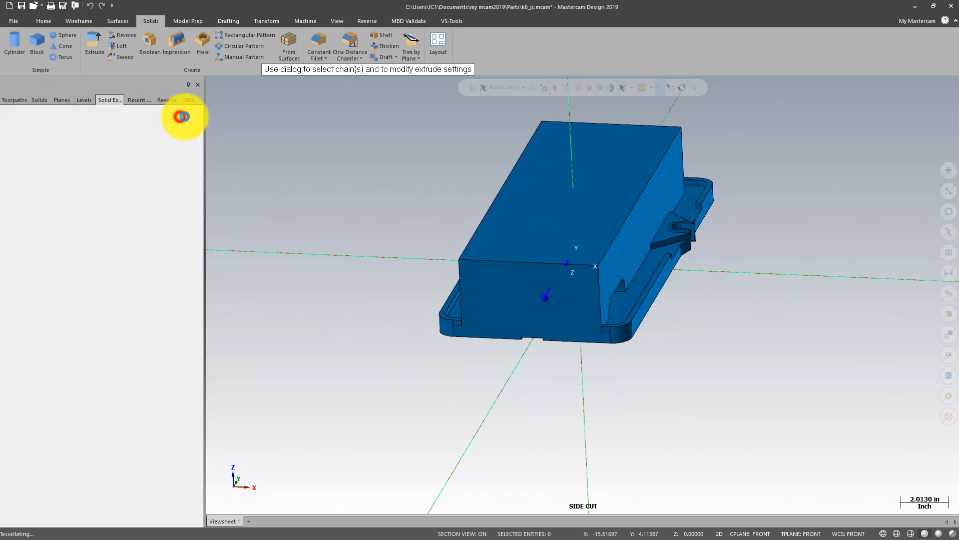
View the base from the front and make level 4009 FRONT CUT the active level.
right_click(340, 205)
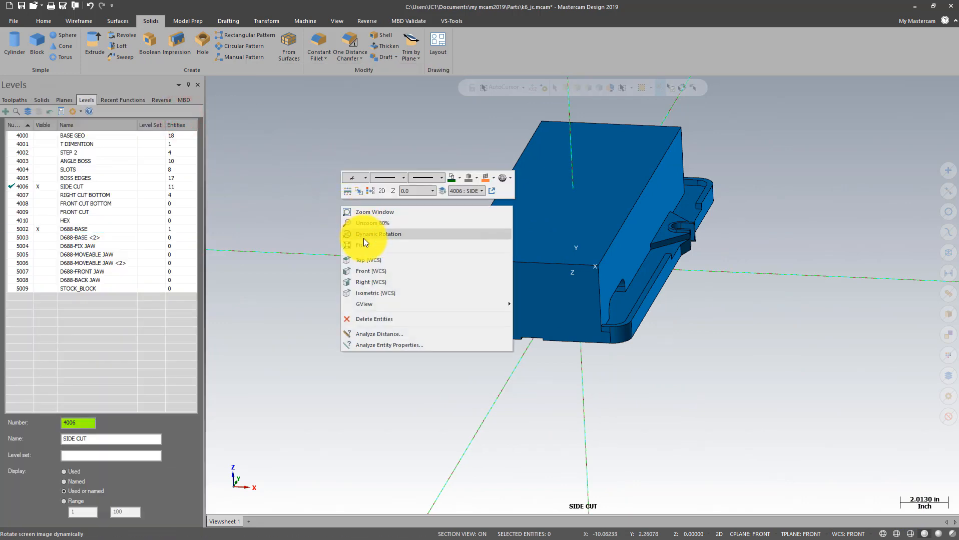
left_click(362, 270)
scroll(579, 434, "down", 2)
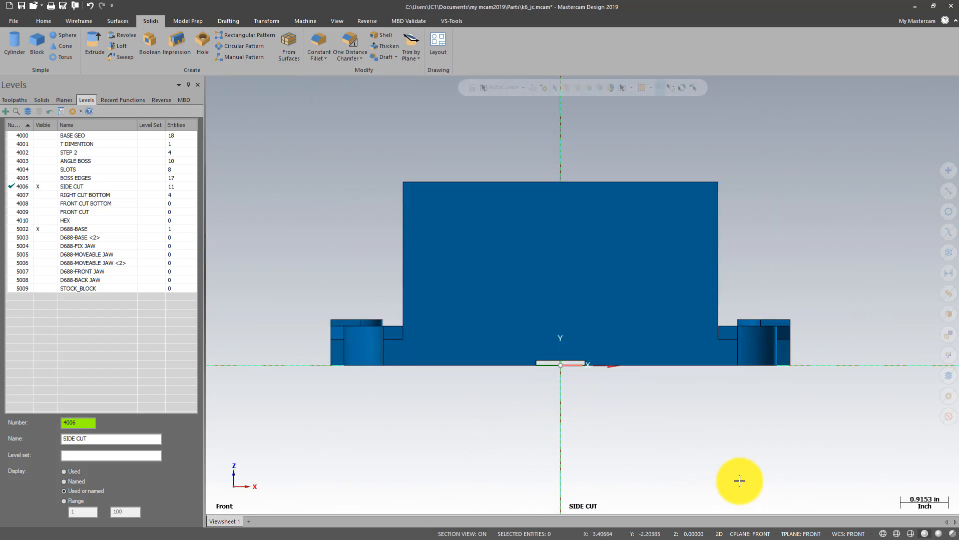
left_click(45, 210)
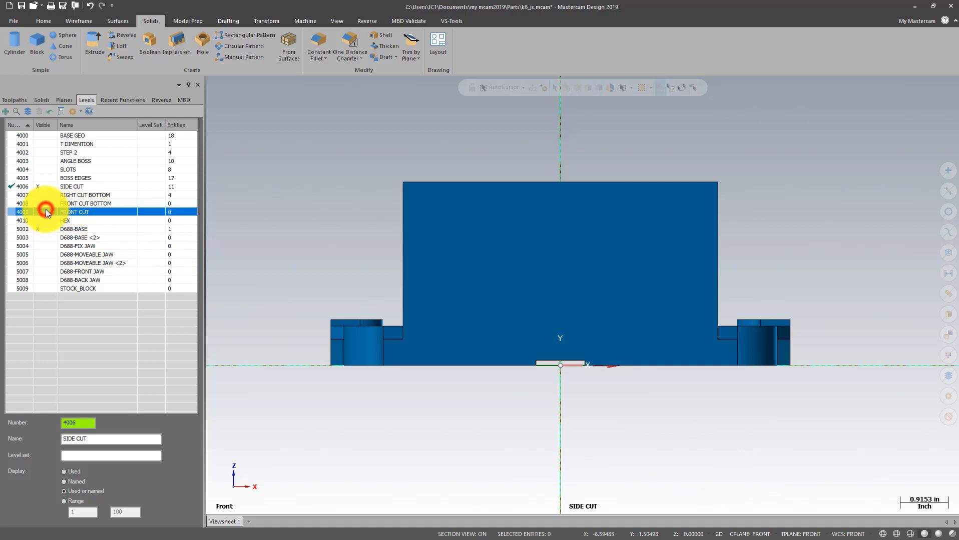
left_click(11, 214)
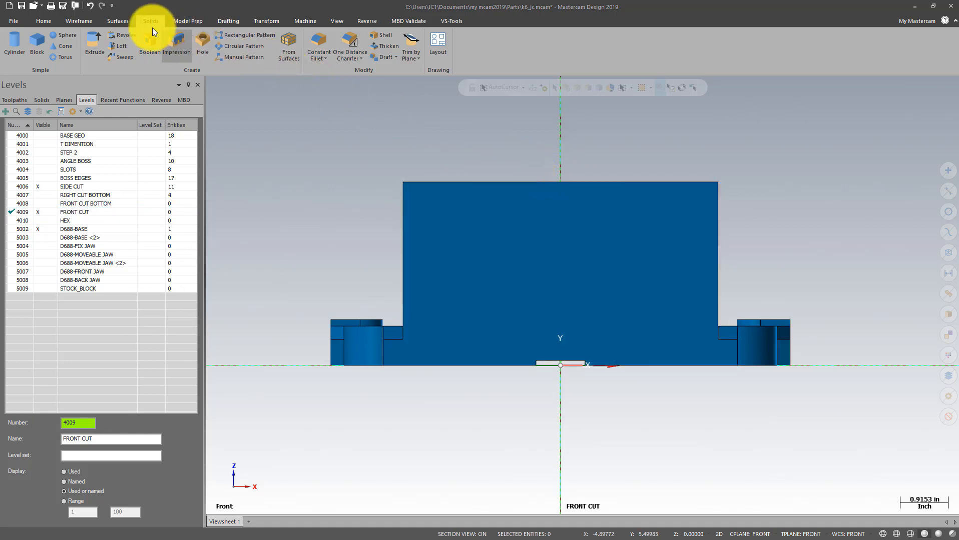
Set the construction depth for the line geometry to the Z coordinate of the block's upper right corner, 8.405.
left_click(75, 21)
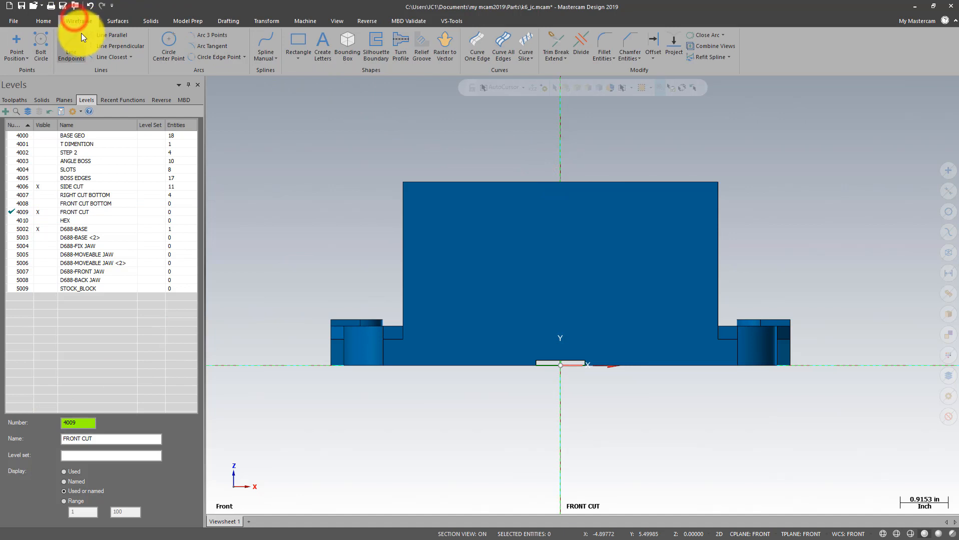
left_click(72, 36)
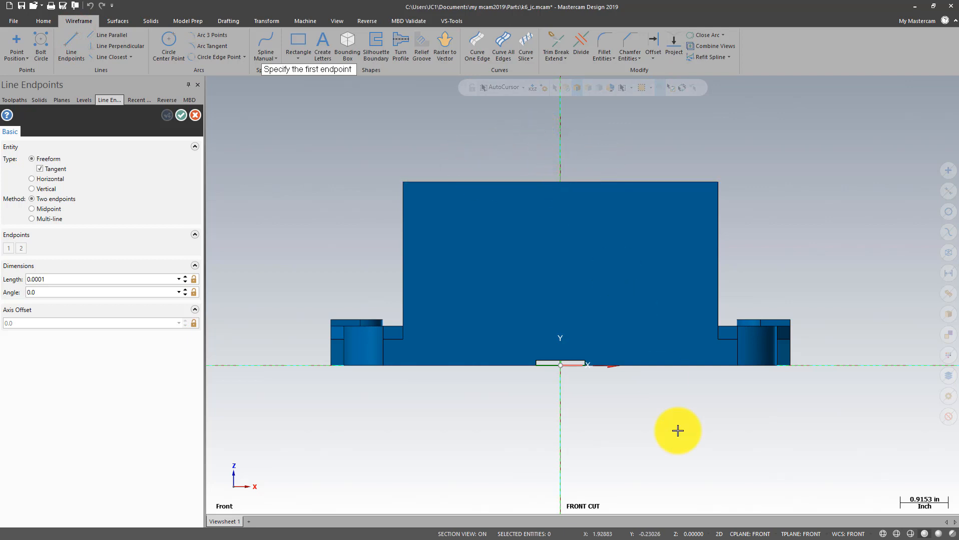
left_click(697, 534)
right_click(693, 522)
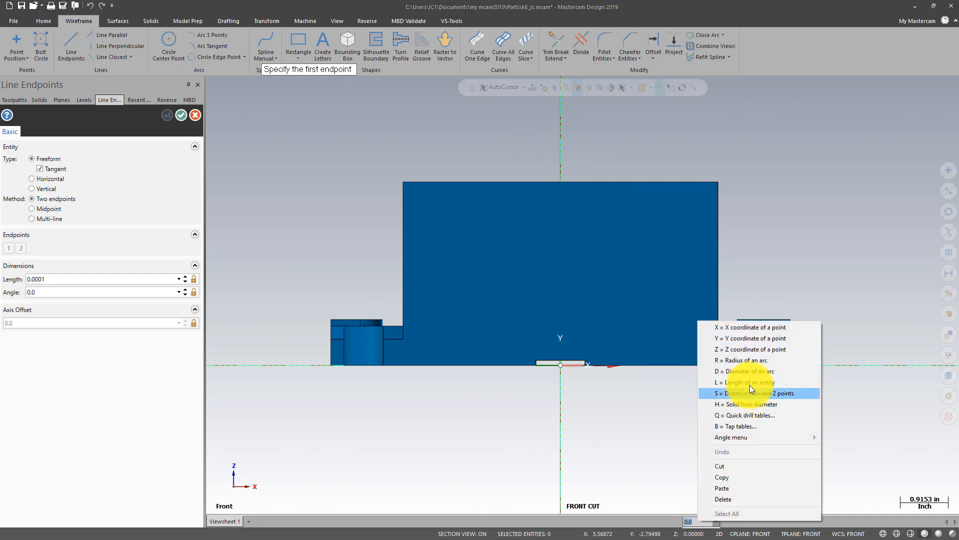
left_click(746, 350)
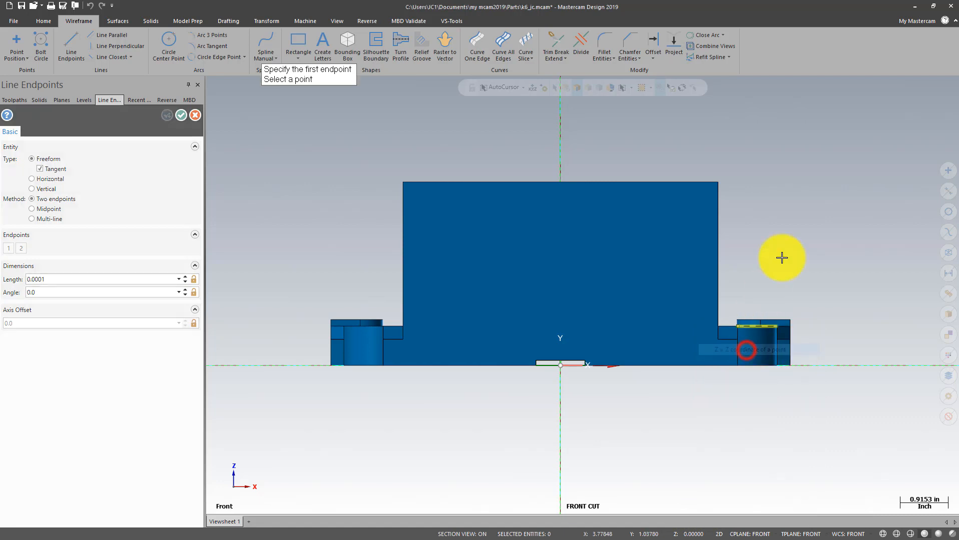
left_click(721, 180)
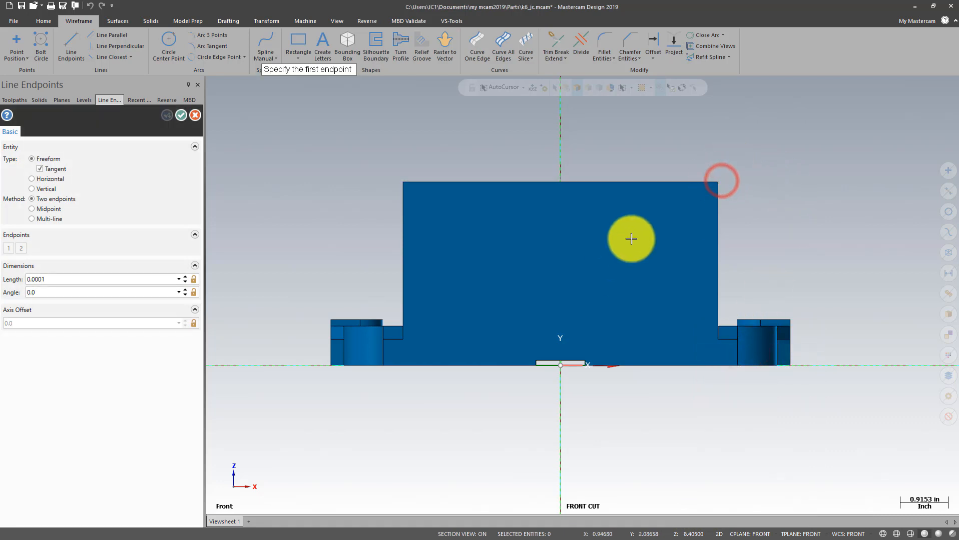
left_click(181, 120)
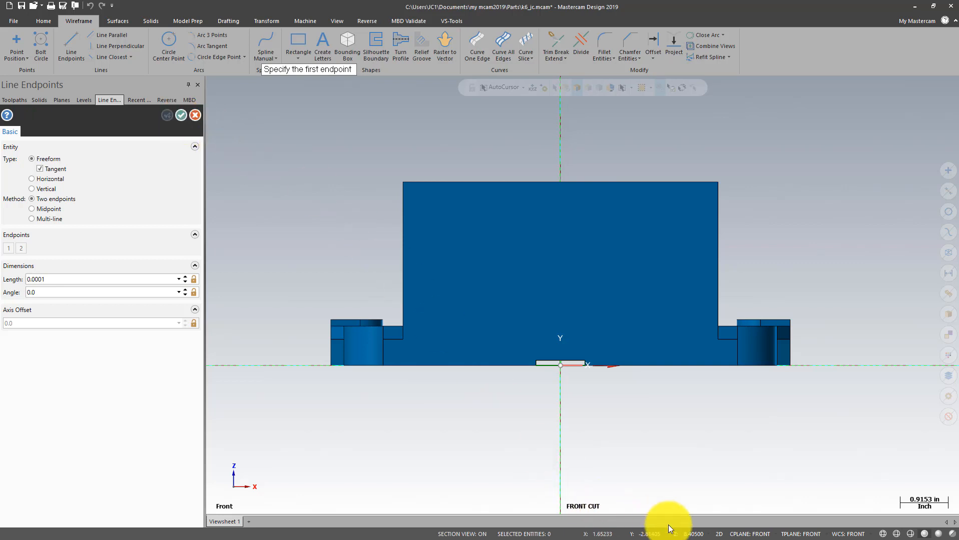
Draw a 1.5 in horizontal line at 0 degrees from the midpoint of the block's top edge.
left_click(69, 38)
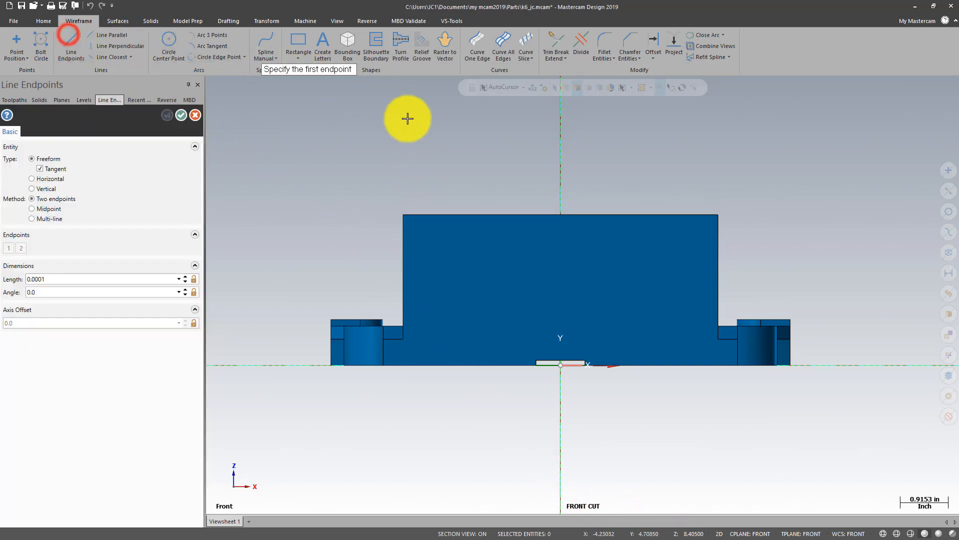
left_click(560, 217)
left_click(616, 211)
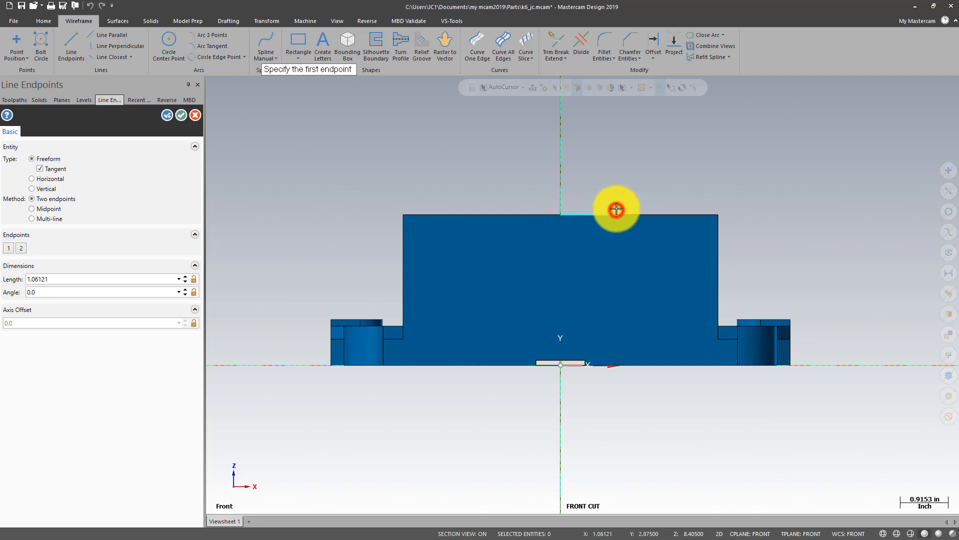
key("Tab")
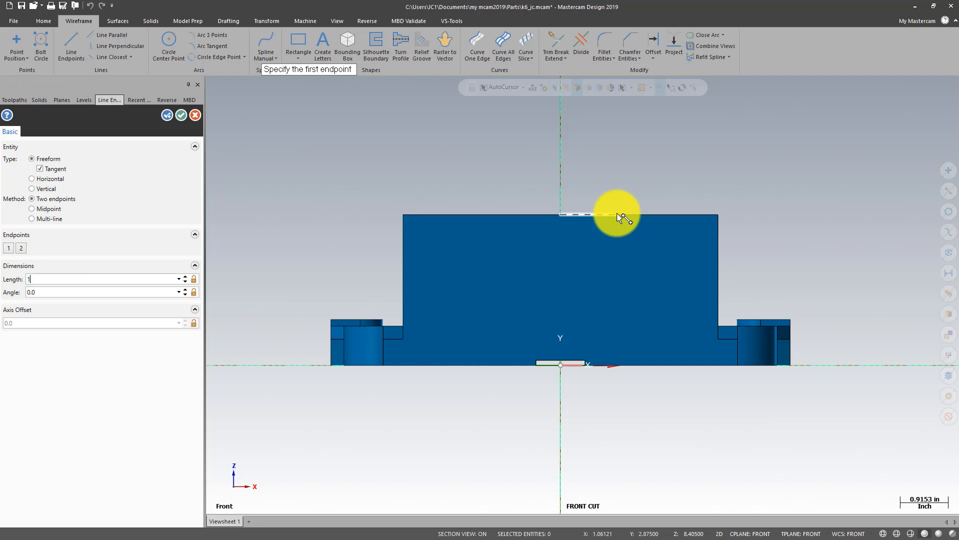
type("1.5")
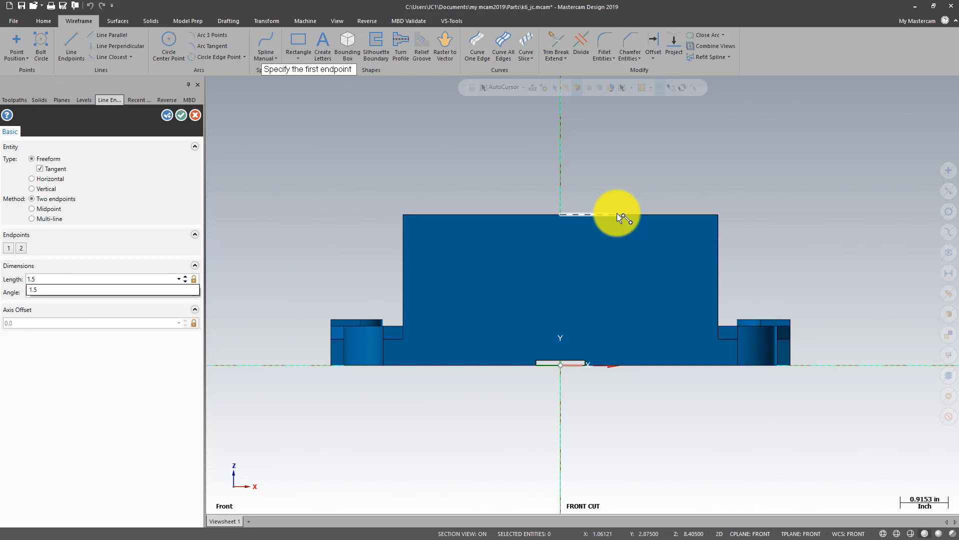
key("Return")
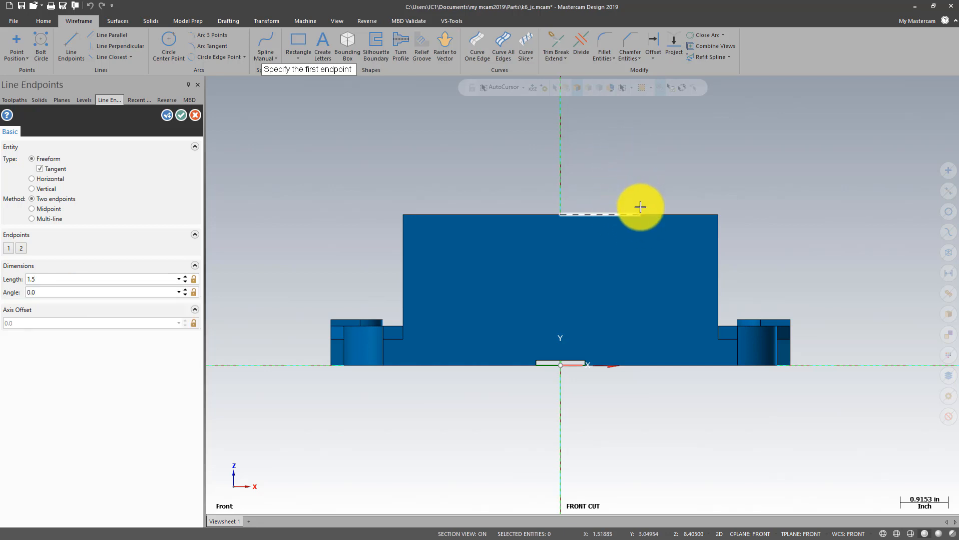
Draw a 1.0 in vertical line down from the outer end of the top line, at 270 degrees.
left_click(638, 219)
left_click(635, 239)
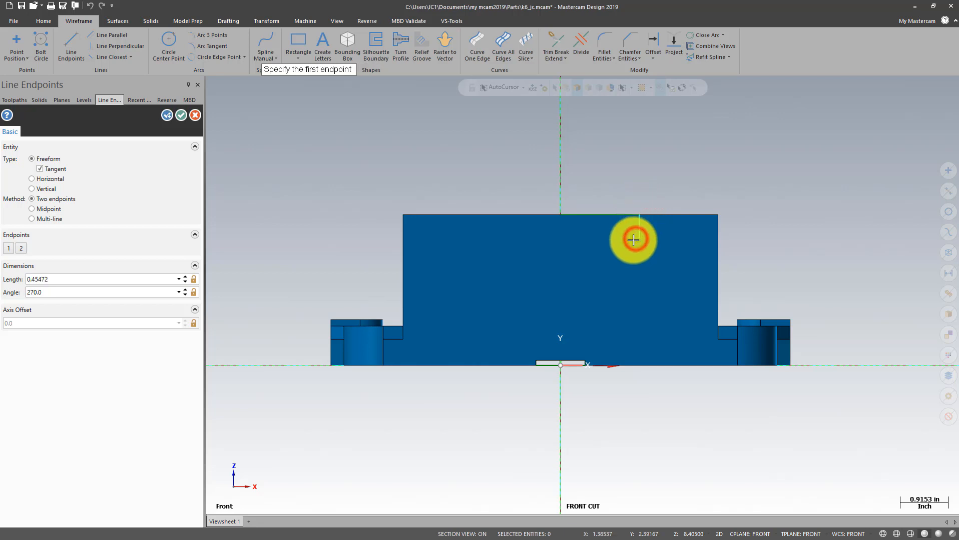
type("1")
key("Return")
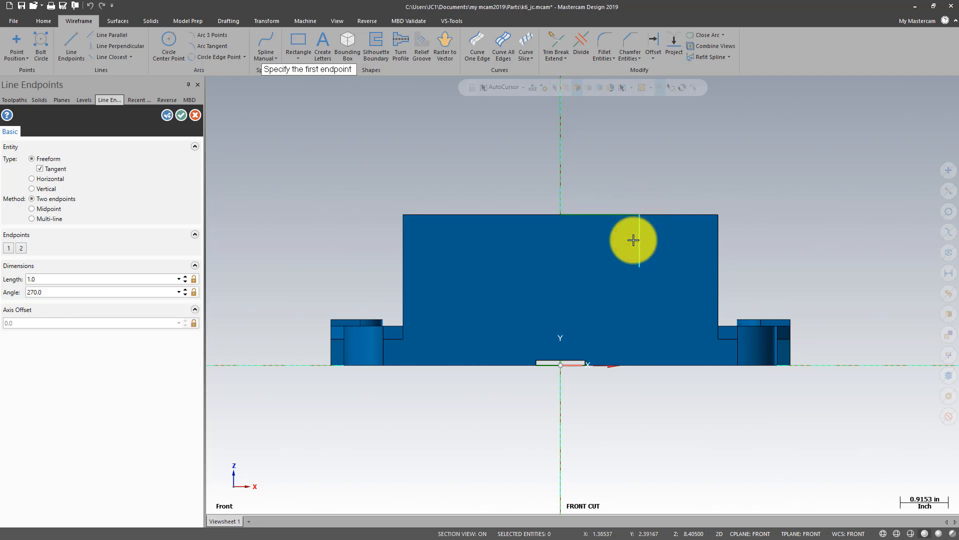
Draw a horizontal line about 0.75 in long inward from the vertical line's lower end, at 180 degrees.
left_click(638, 267)
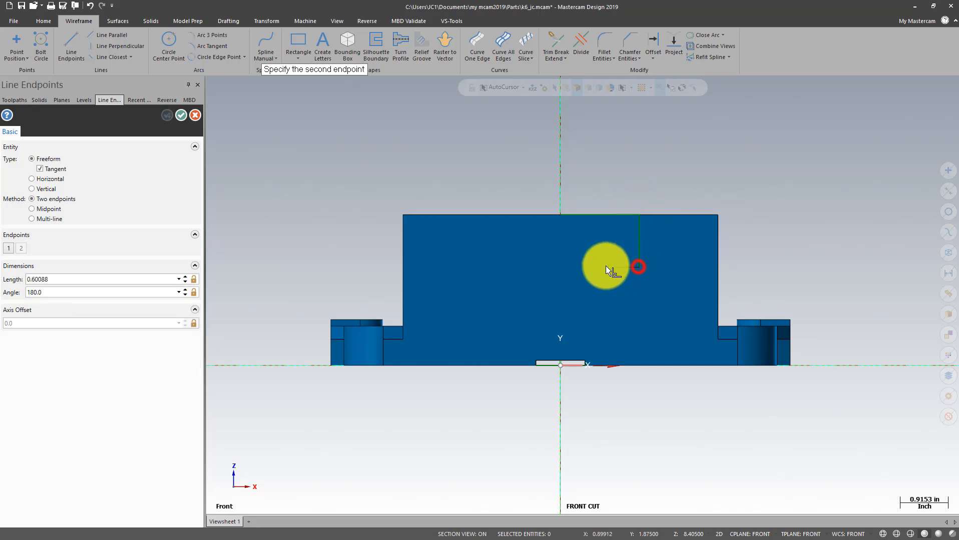
left_click(599, 265)
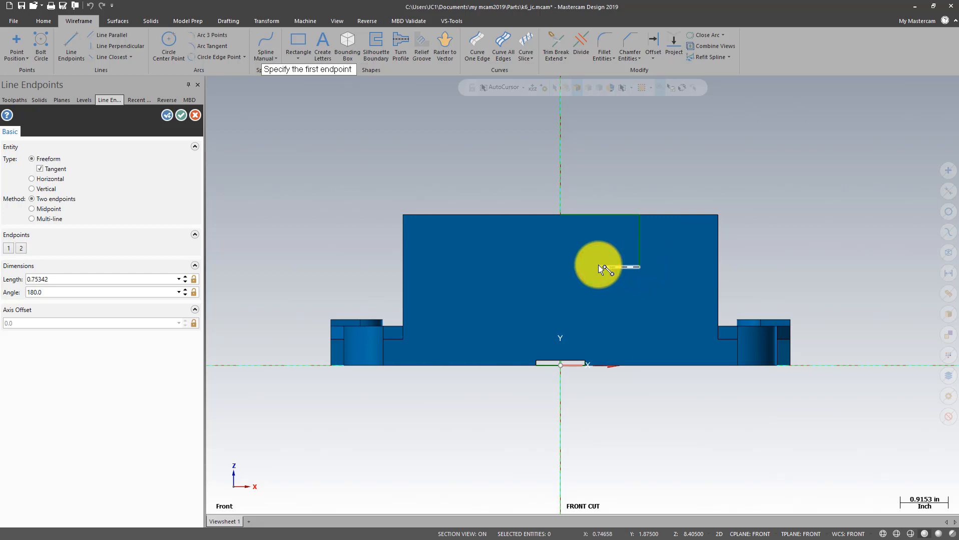
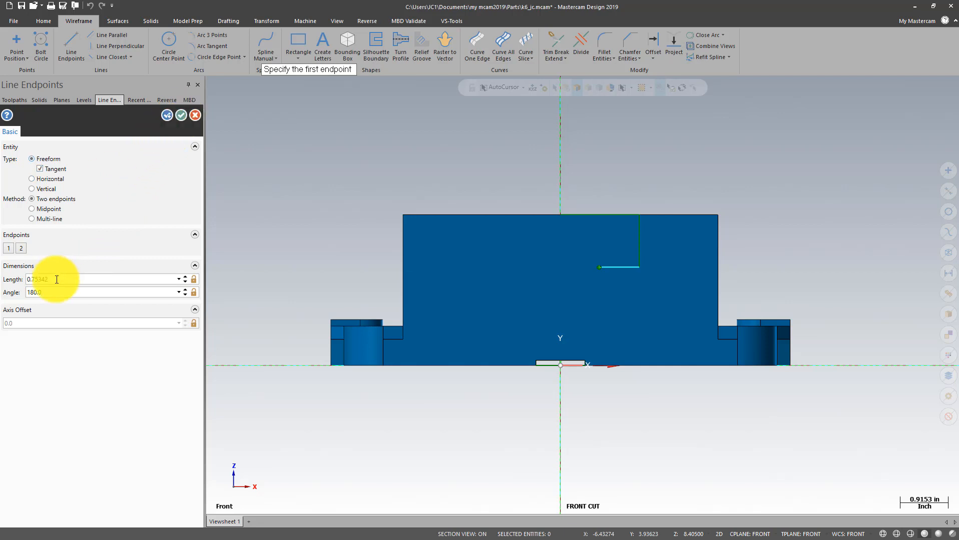
left_click(179, 116)
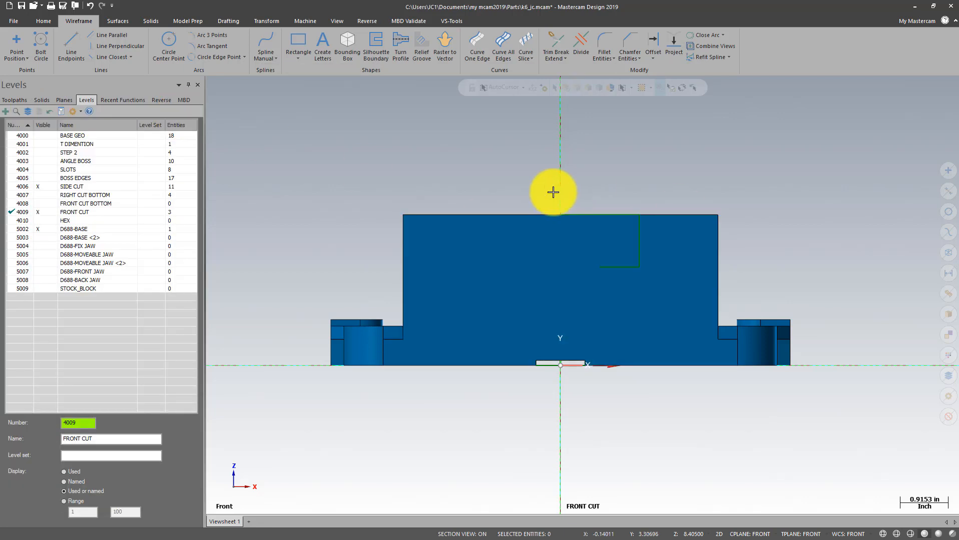
Place a center-point circle about 1.51 in in diameter on the block face, below and beside the open line profile.
left_click(170, 40)
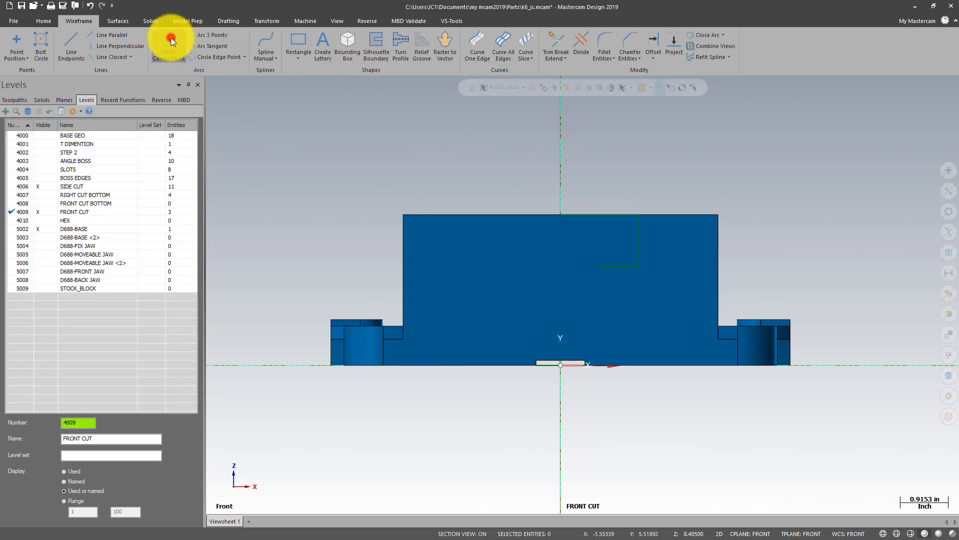
left_click(541, 306)
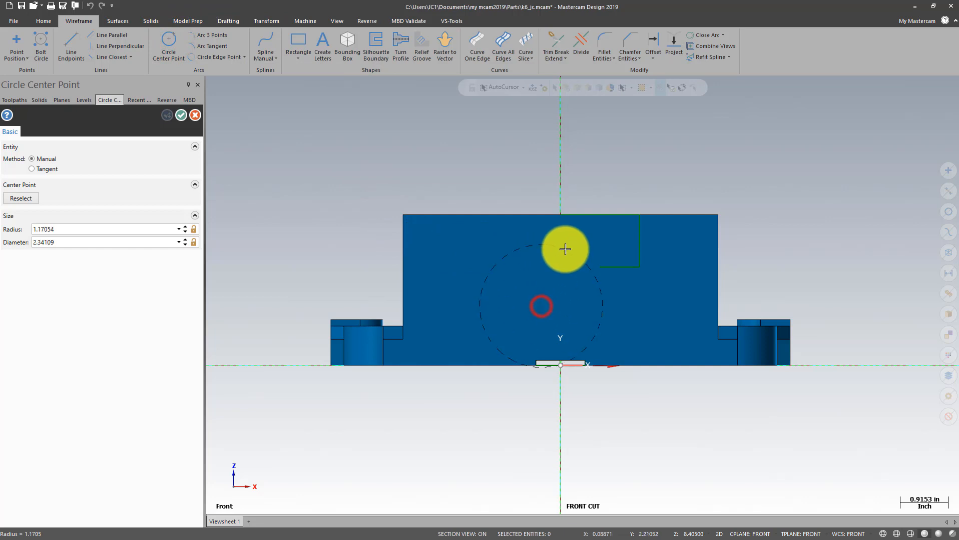
left_click(542, 266)
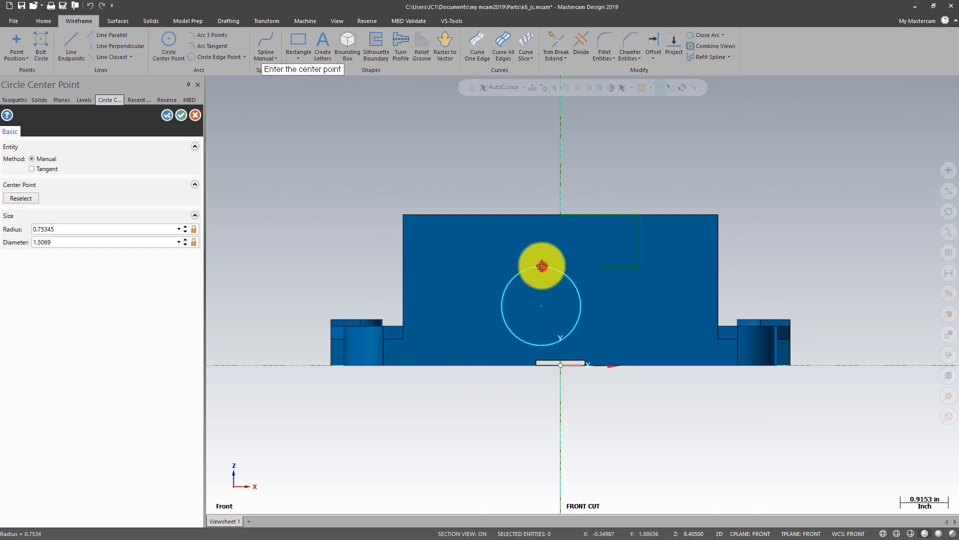
left_click(182, 115)
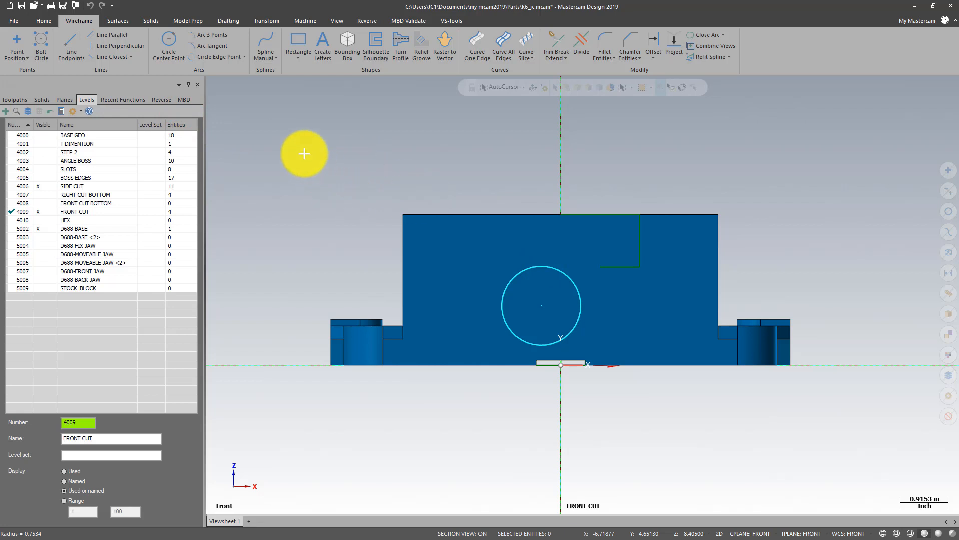
Move the new circle's center to X 0, Y 1.54 by editing its entity properties.
left_click(305, 154)
scroll(403, 152, "up", 1)
key("F4")
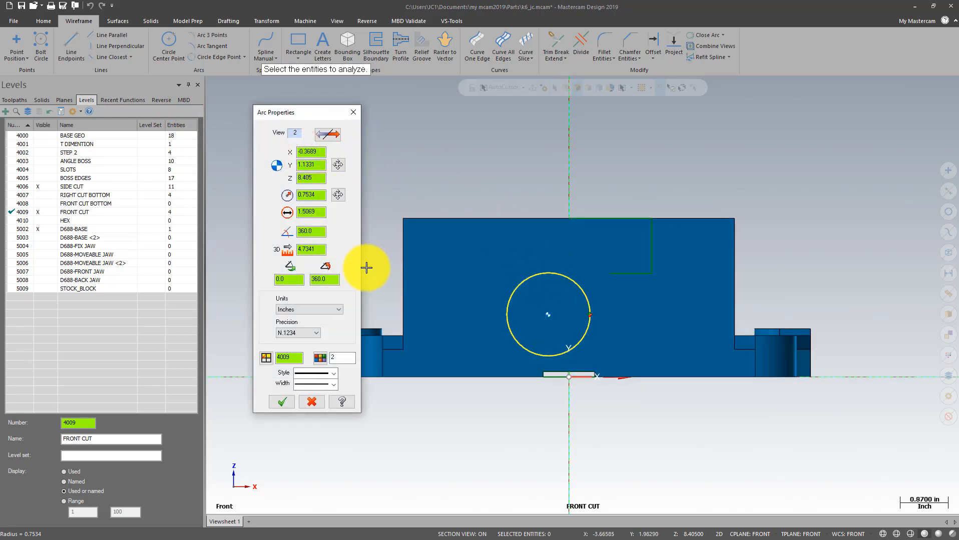
left_click(355, 112)
left_click_drag(320, 151, 279, 158)
type("0")
key("Return")
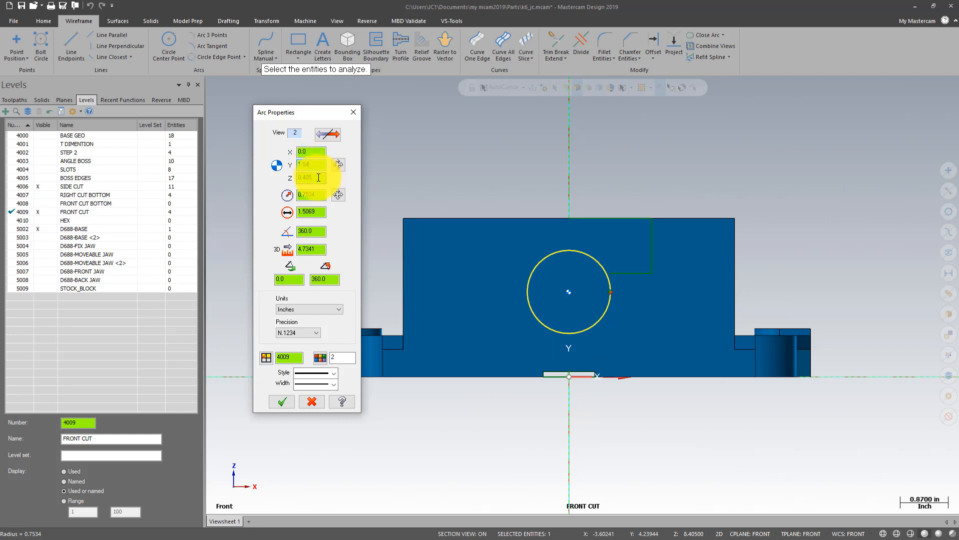
Set the circle's diameter to 2.0 in and apply the change.
left_click(318, 211)
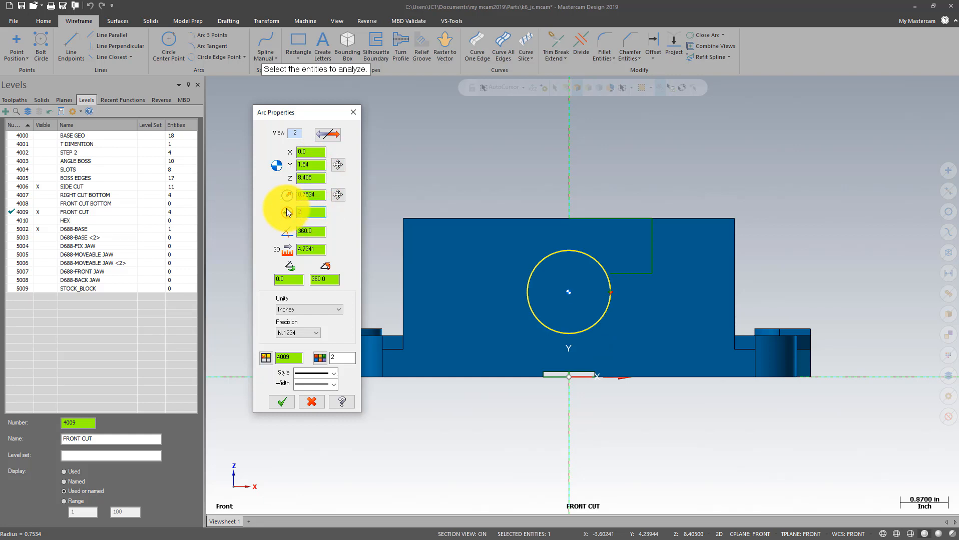
left_click(287, 212)
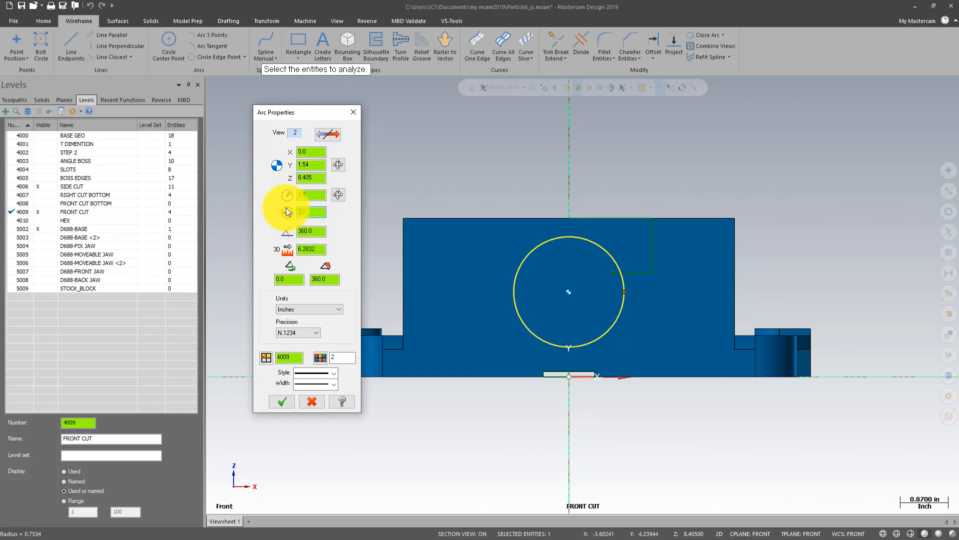
left_click(281, 403)
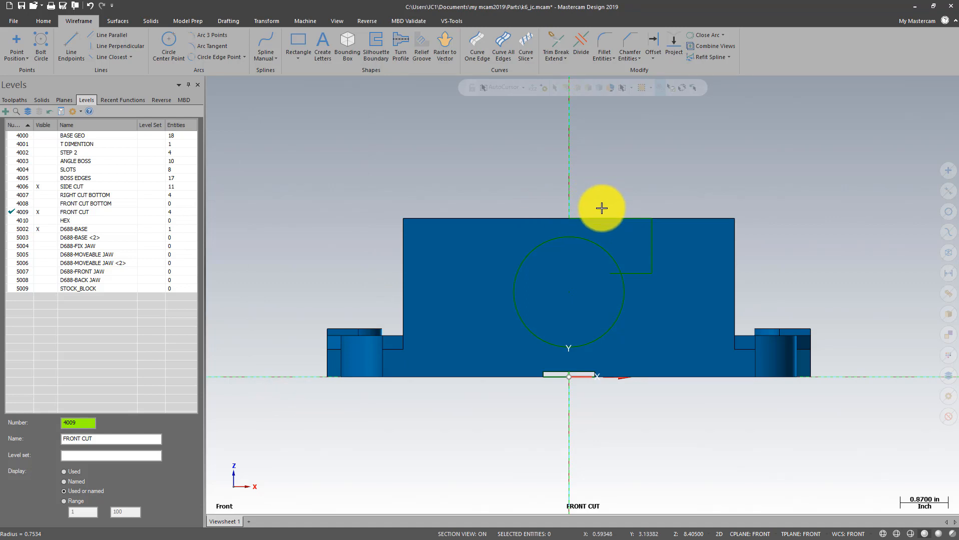
Mirror the three profile lines as a copy about the vertical centerline, with a Y offset of 0.0.
left_click(600, 218)
left_click(651, 232)
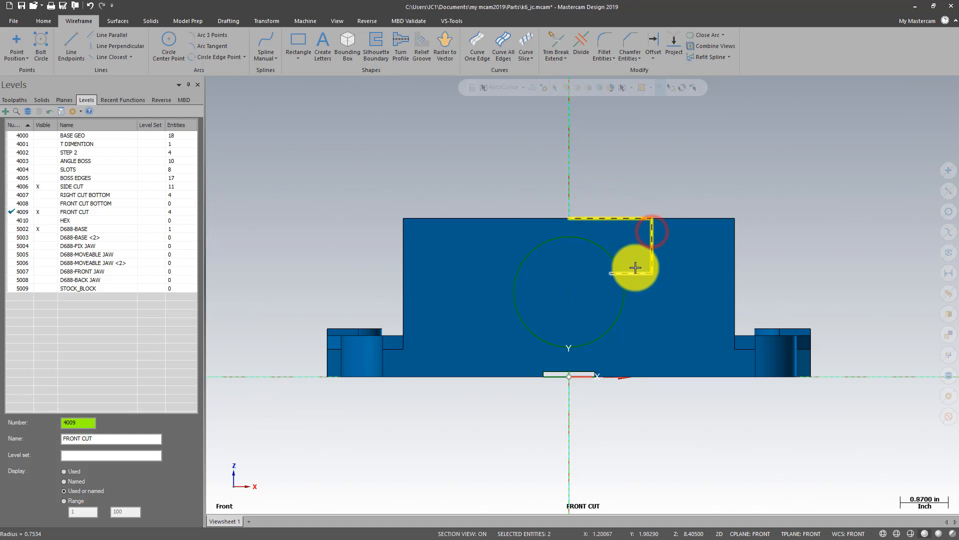
left_click(635, 271)
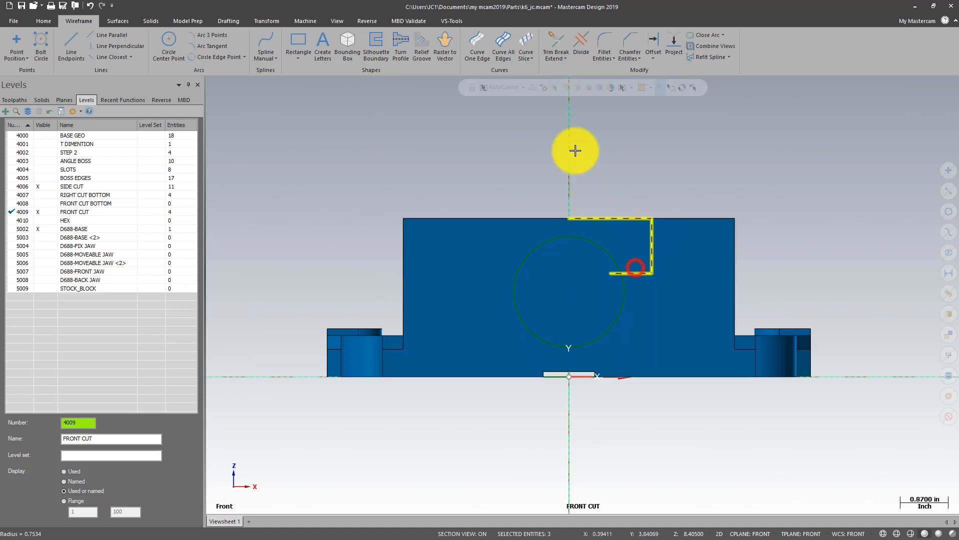
left_click(269, 21)
left_click(127, 36)
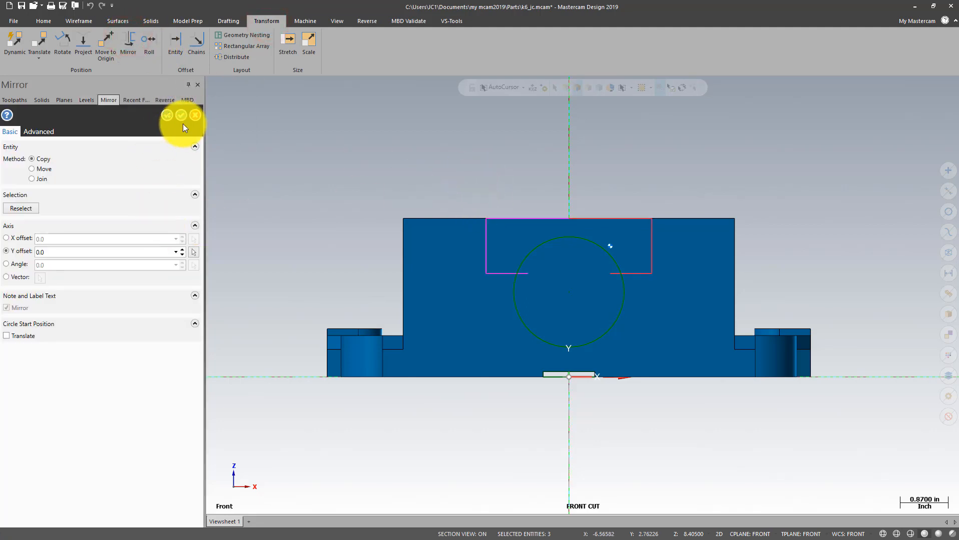
left_click(181, 115)
scroll(495, 150, "up", 1)
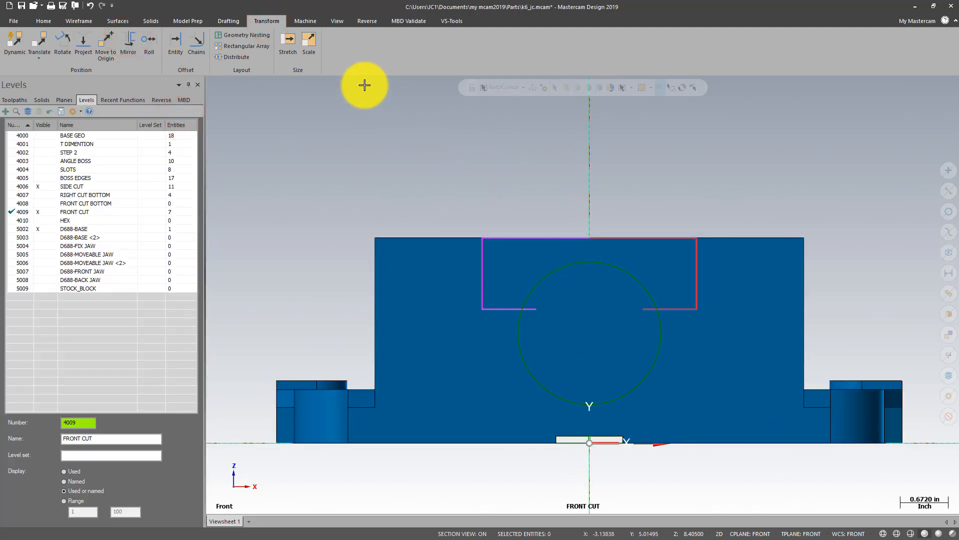
left_click(95, 17)
left_click(580, 46)
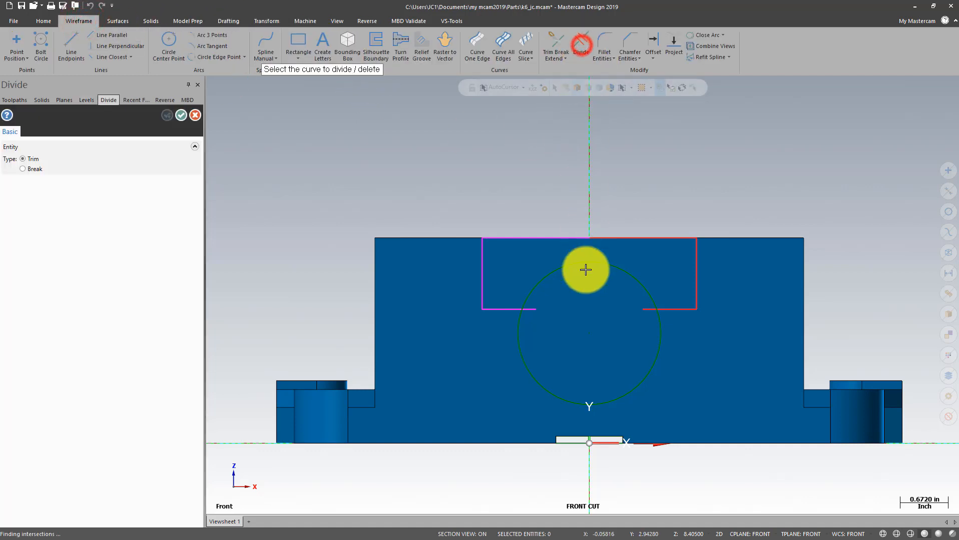
left_click(494, 371)
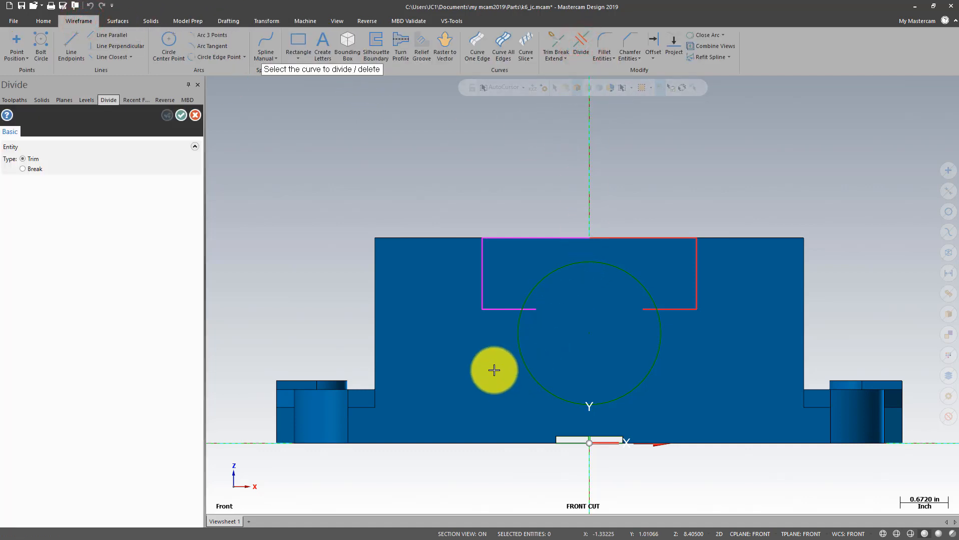
left_click(536, 311)
left_click(660, 333)
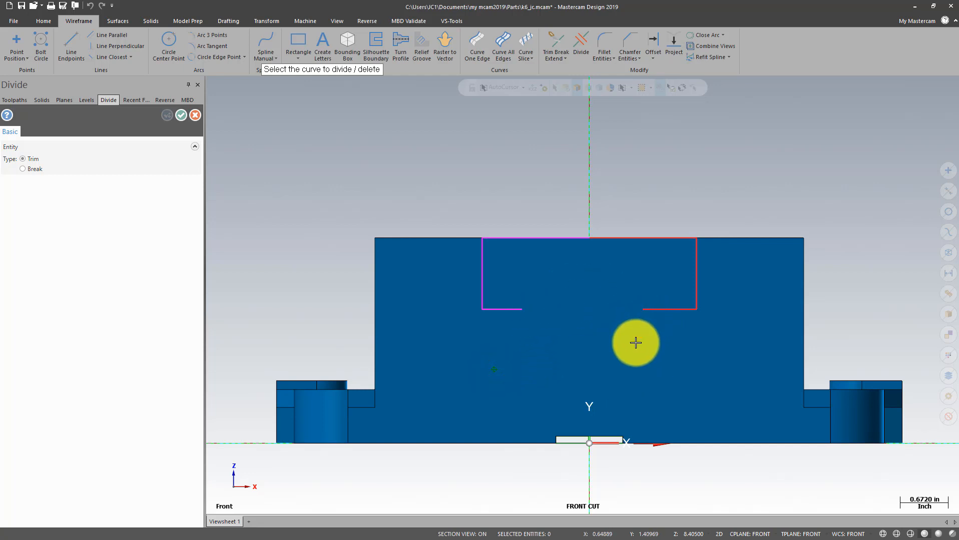
left_click(638, 337)
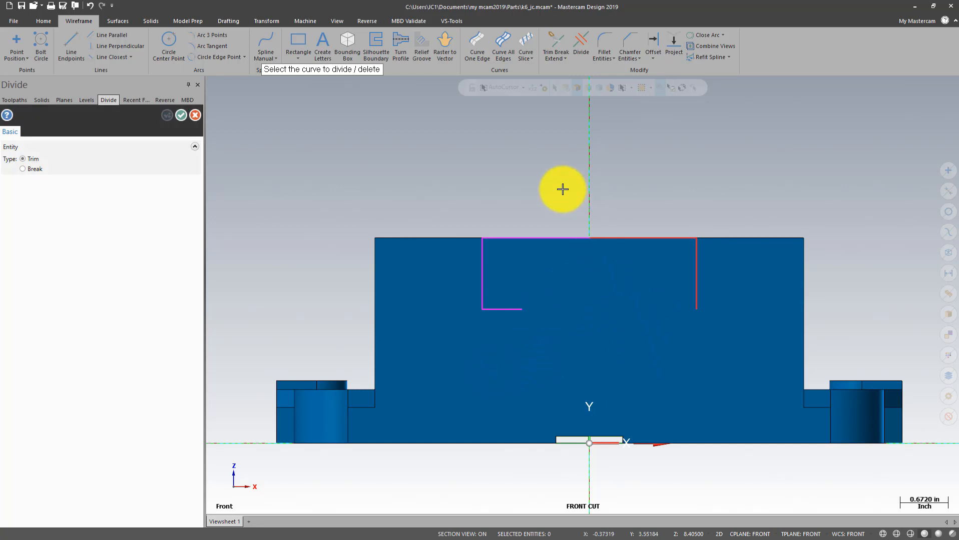
left_click(188, 113)
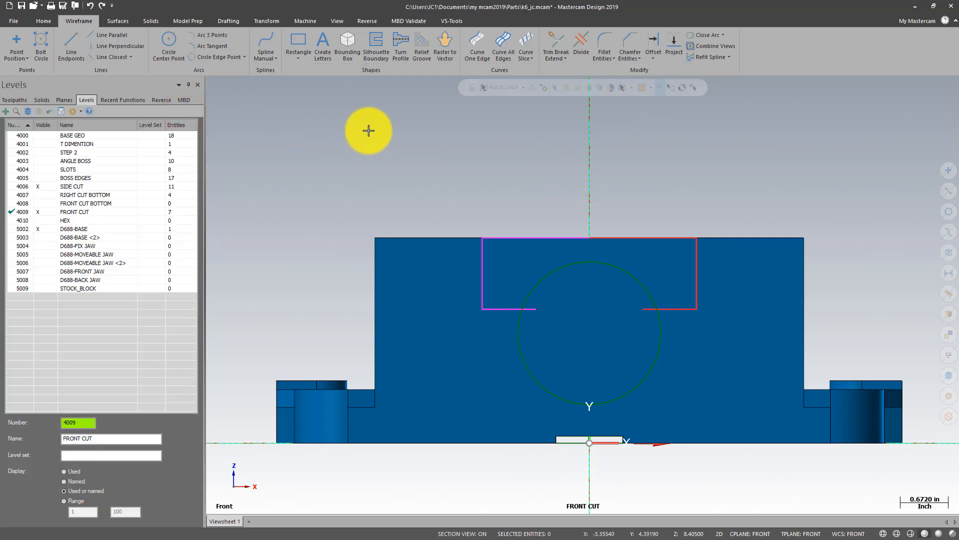
left_click(422, 146)
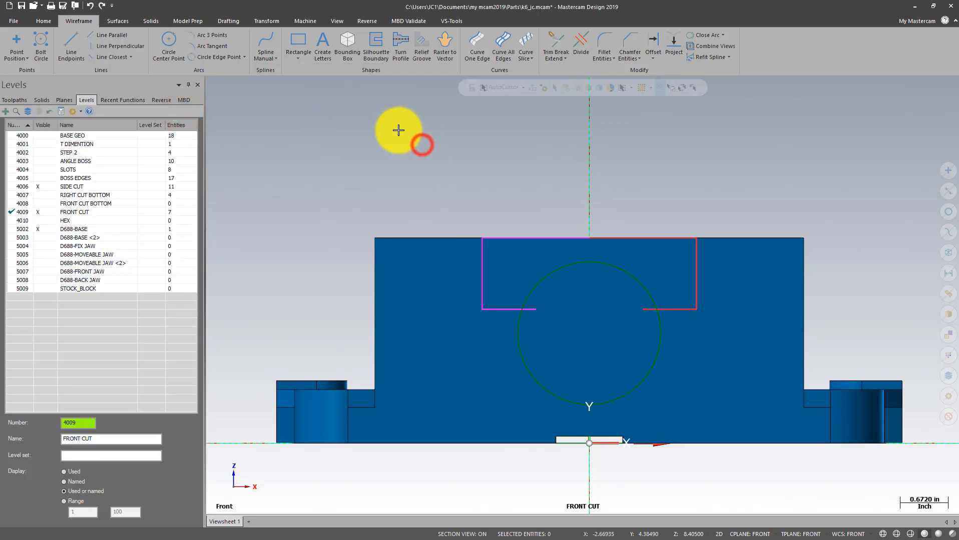
Trim away the circle's lower portion and the inner line ends with Divide, leaving a closed profile with an upper arc.
left_click(582, 40)
left_click(543, 349)
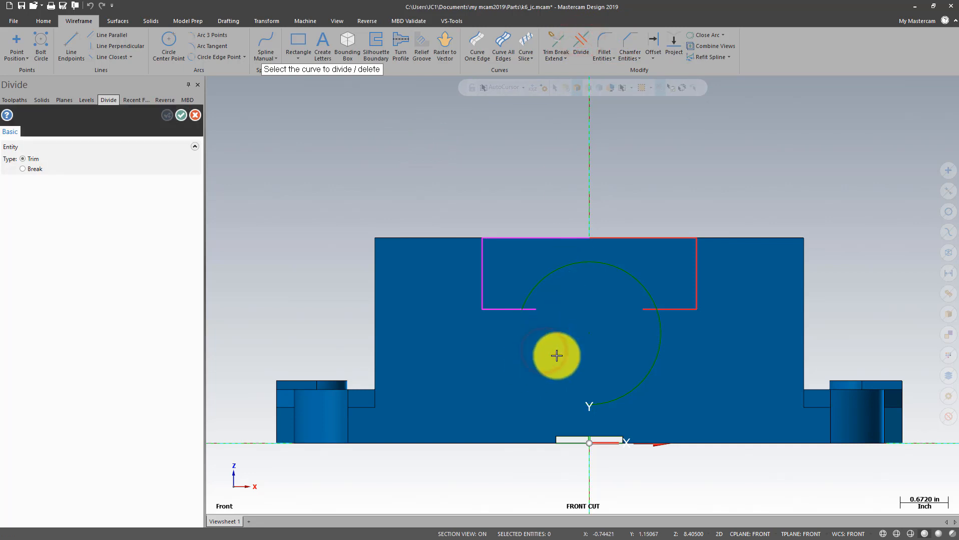
left_click(635, 340)
left_click(632, 314)
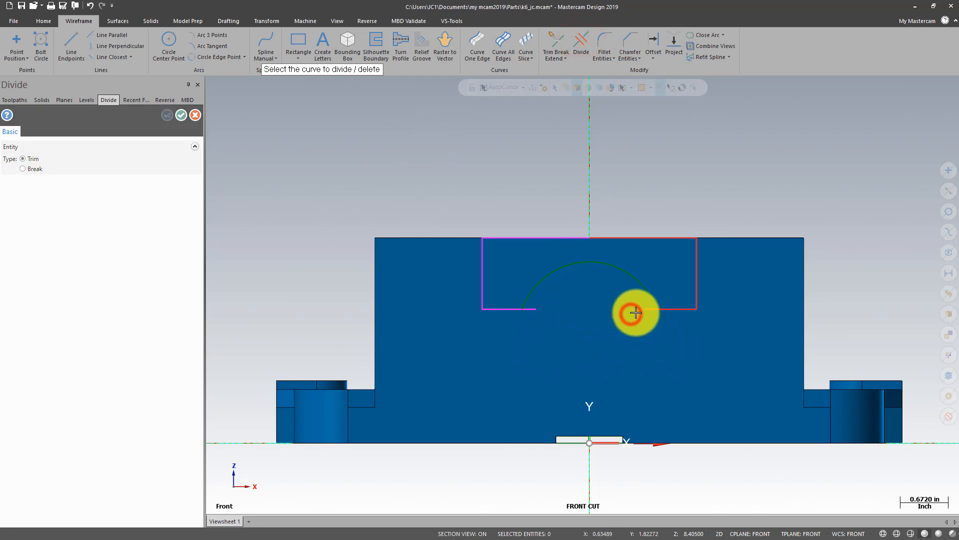
left_click(645, 311)
left_click(559, 301)
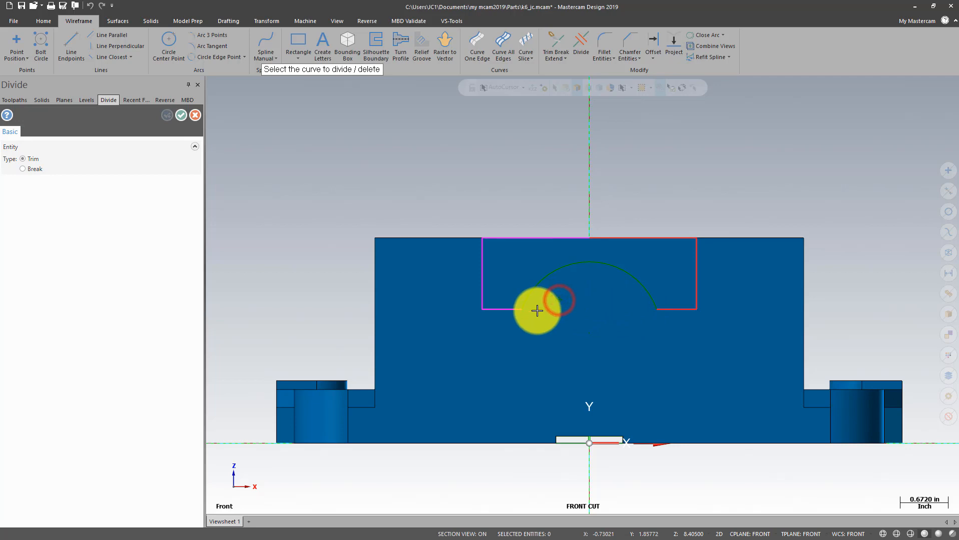
left_click(180, 116)
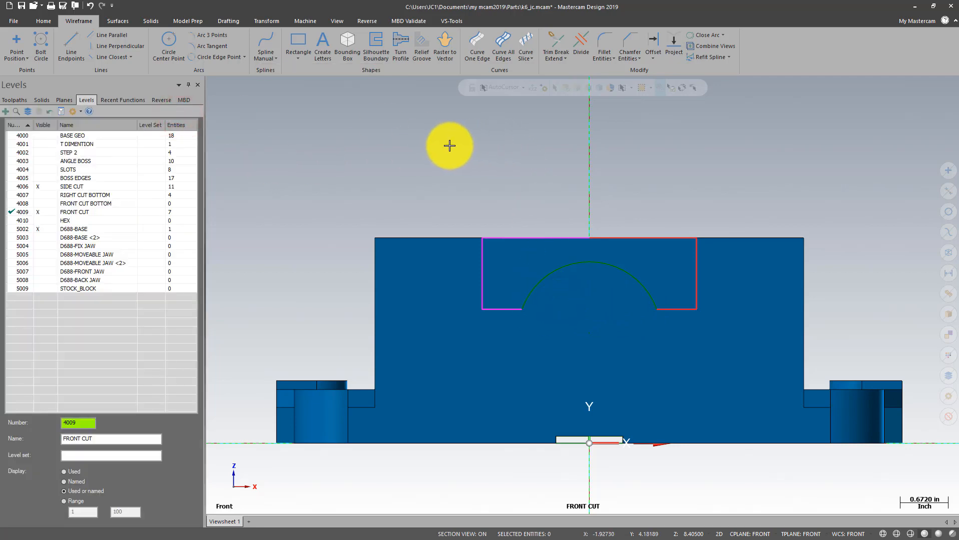
Start a solid extrude of the closed front profile as a body cut, with its direction reversed into the block.
middle_click_drag(447, 143, 428, 158)
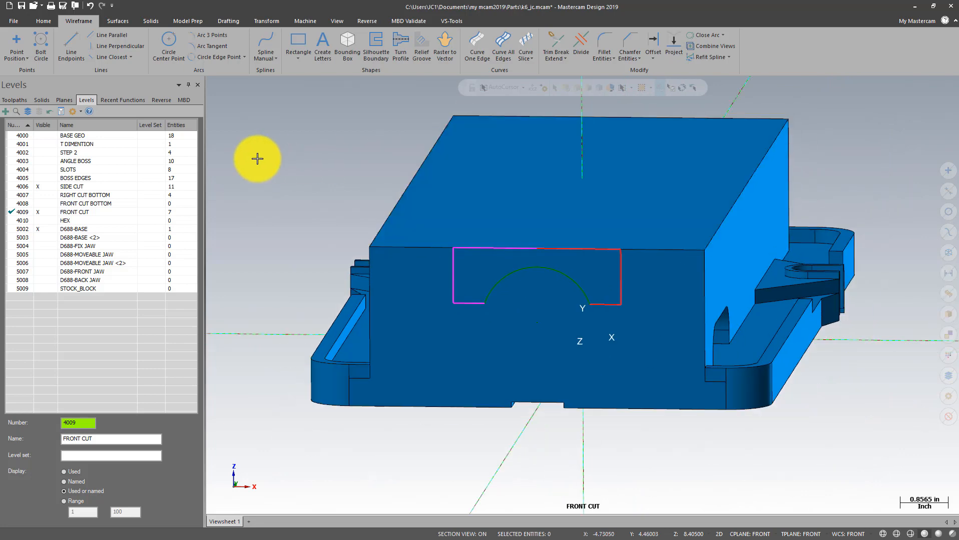
left_click(118, 21)
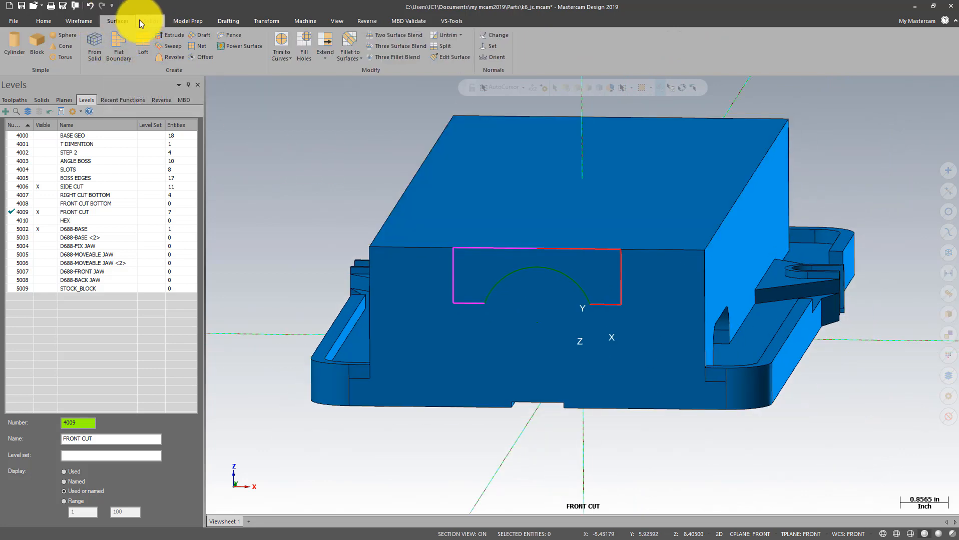
left_click(147, 21)
left_click(92, 39)
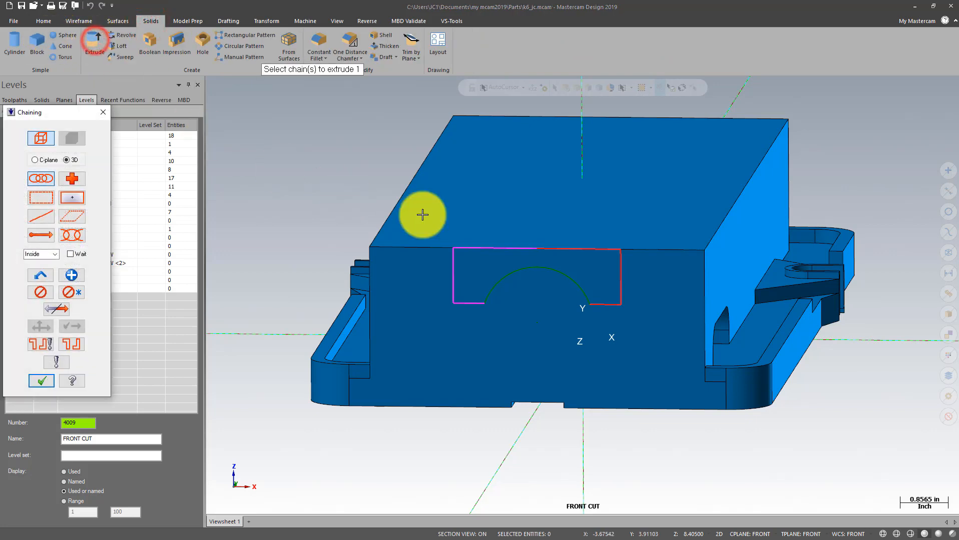
left_click(485, 244)
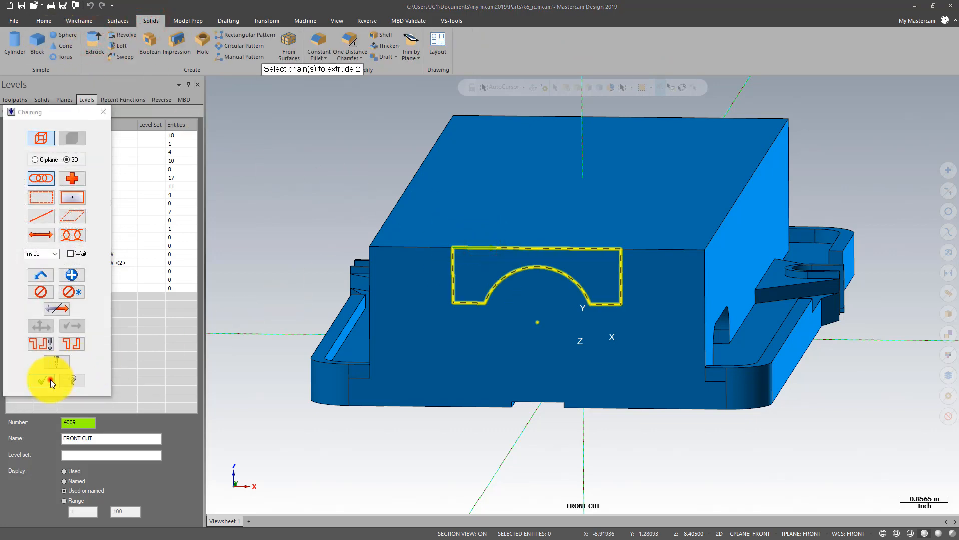
left_click(50, 380)
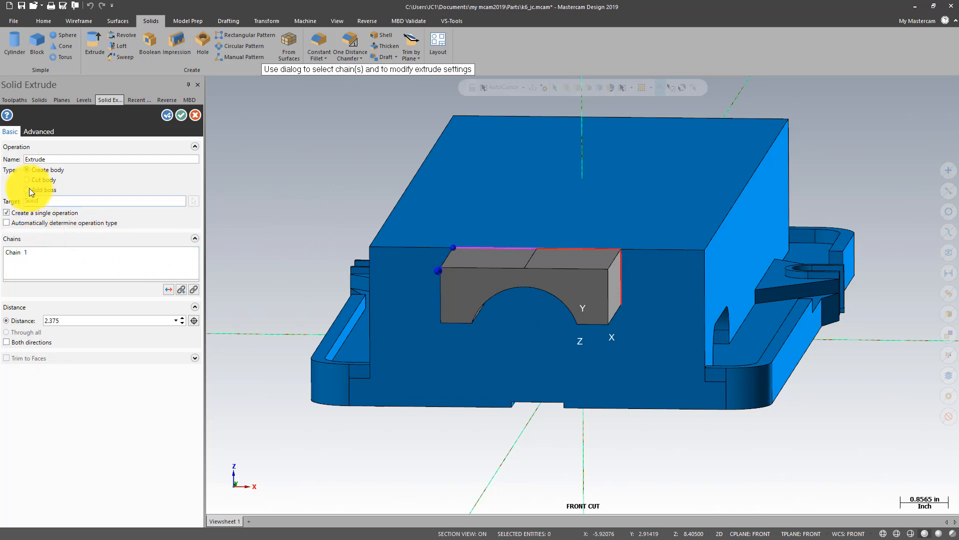
left_click(27, 180)
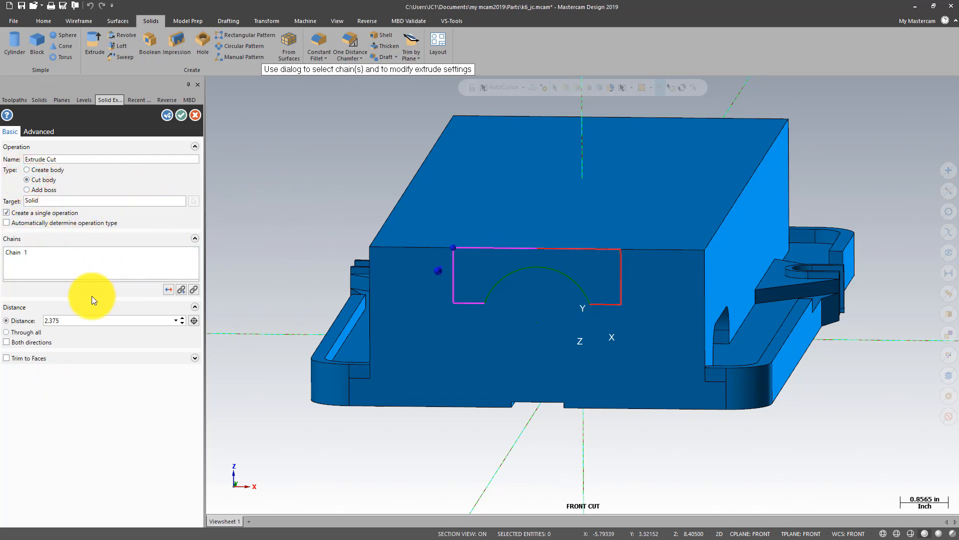
left_click(169, 291)
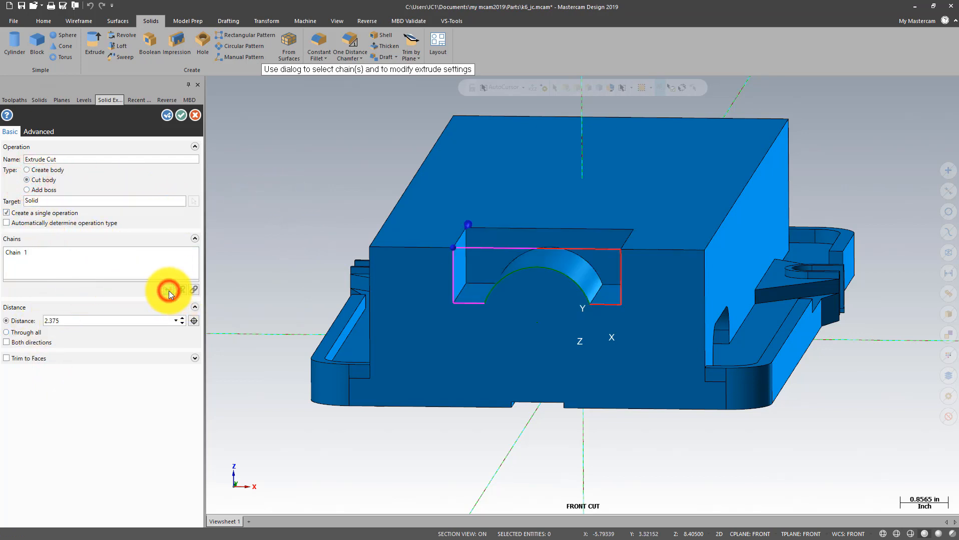
Set the extrude cut distance to the length of the block's long top edge, 15.642 in.
middle_click_drag(273, 171, 307, 210)
scroll(307, 210, "down", 1)
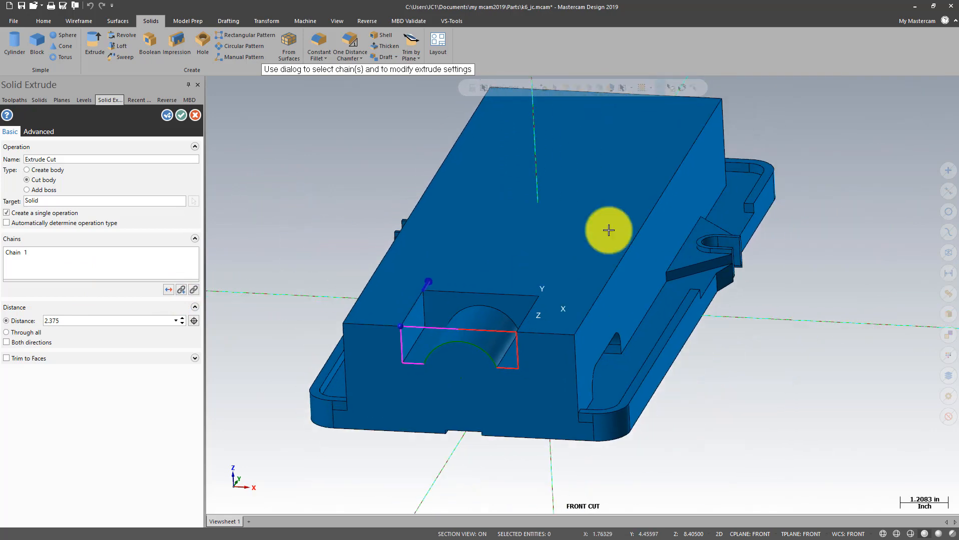
left_click(69, 322)
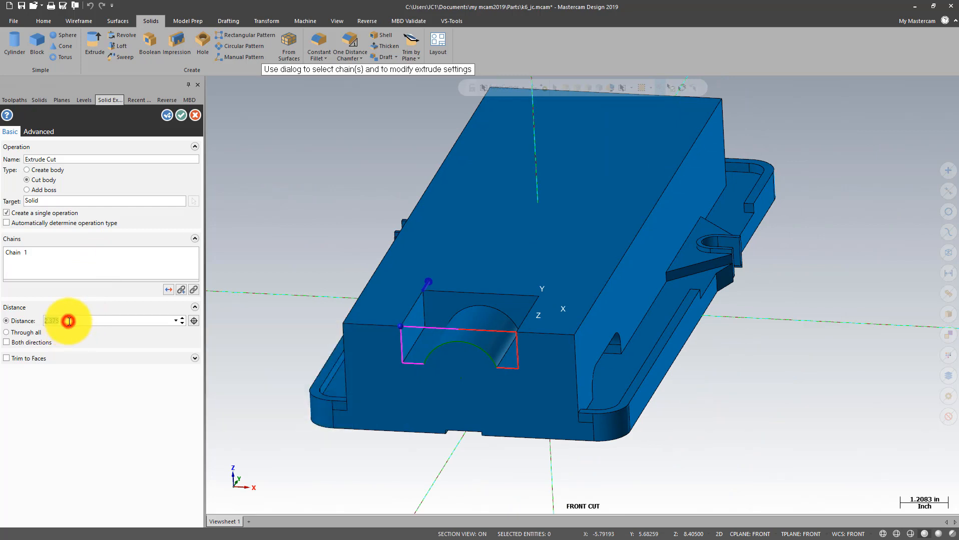
right_click(69, 321)
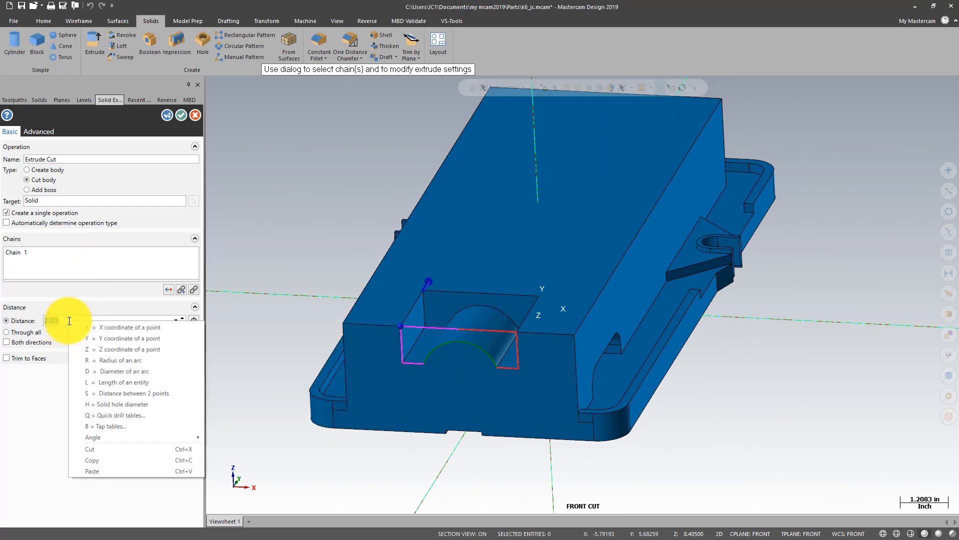
left_click(126, 383)
left_click(620, 255)
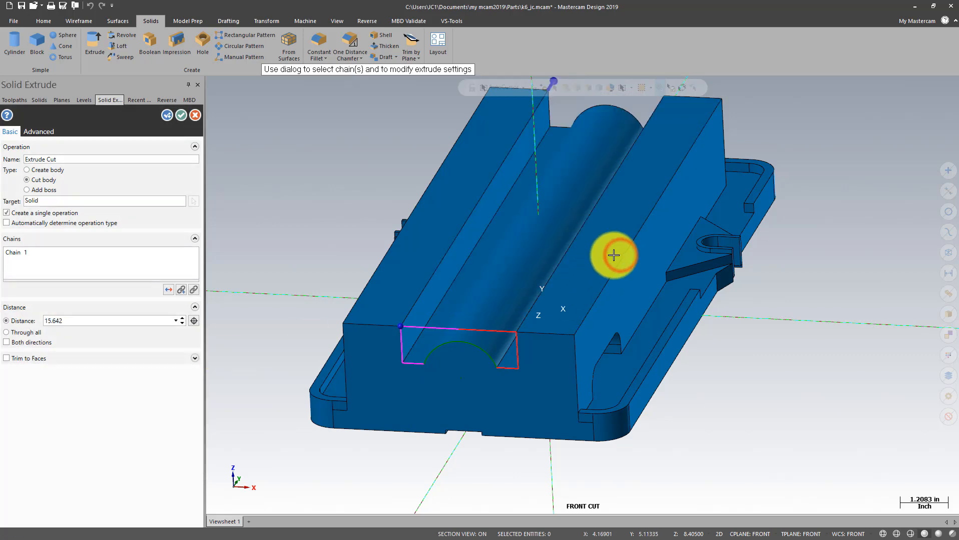
middle_click_drag(696, 253, 711, 366)
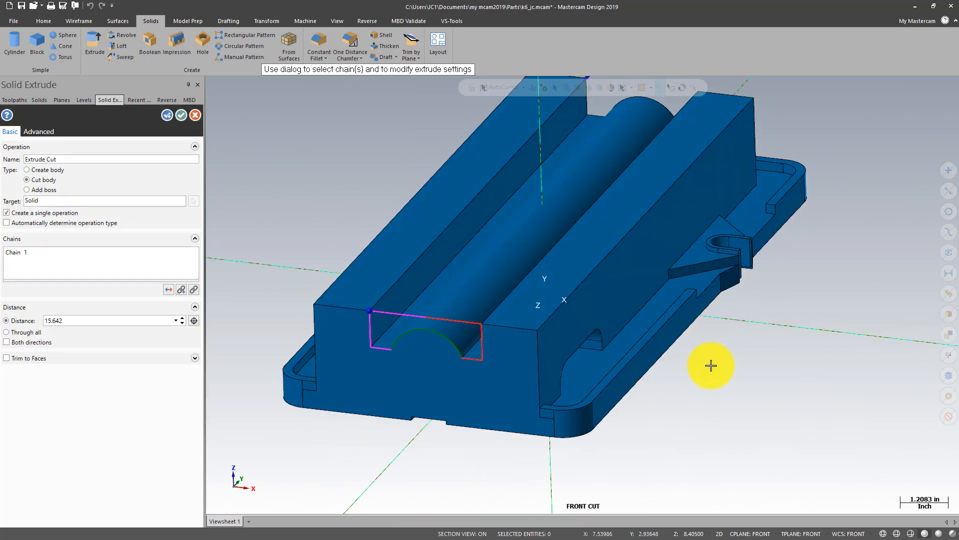
scroll(711, 367, "down", 2)
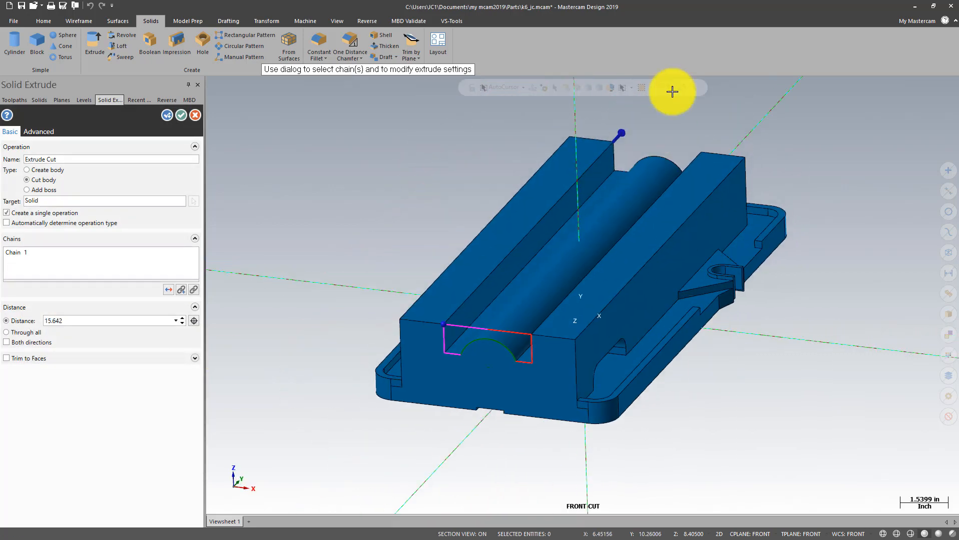
Subtract 1.980 from the cut distance to make it 13.662 in, and accept the extrude cut.
left_click(81, 319)
left_click(81, 319)
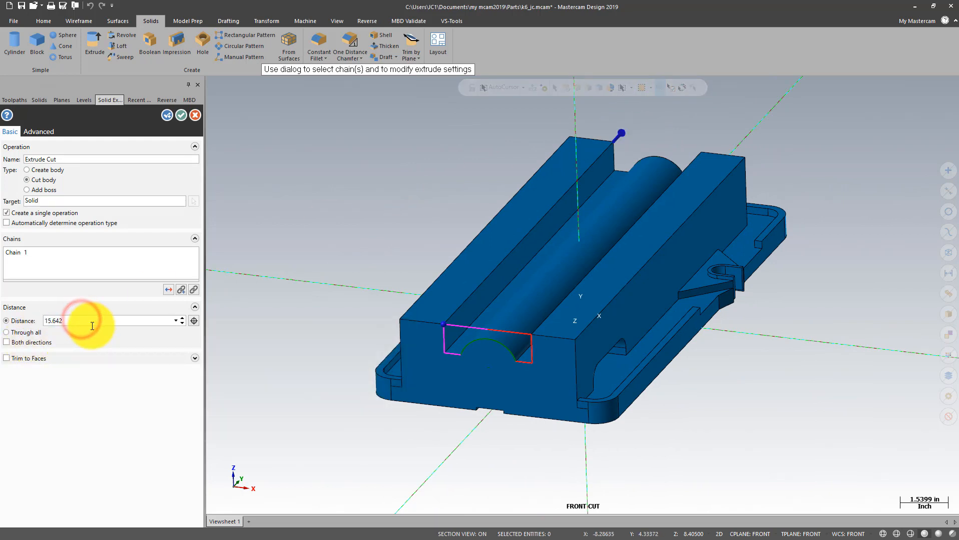
type("-1.980")
key("Return")
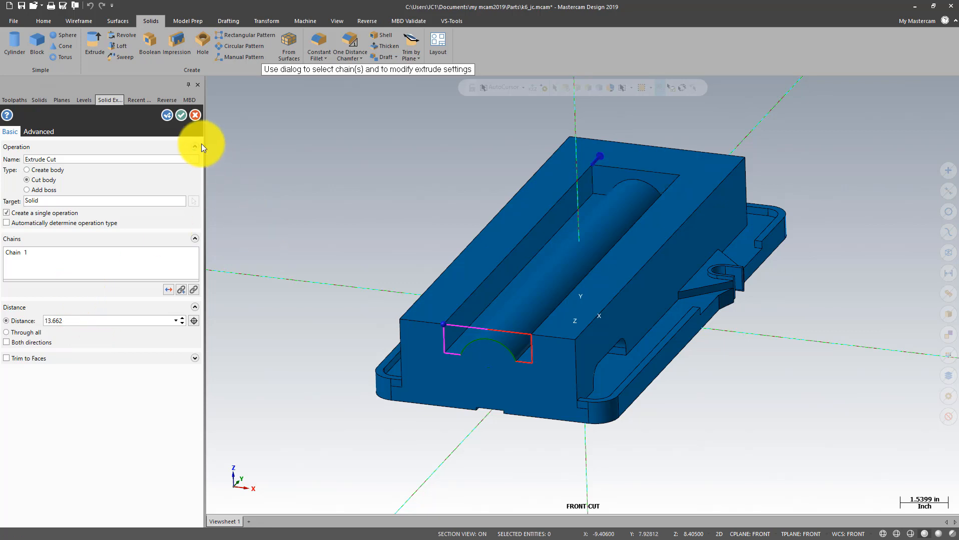
left_click(183, 114)
right_click(404, 174)
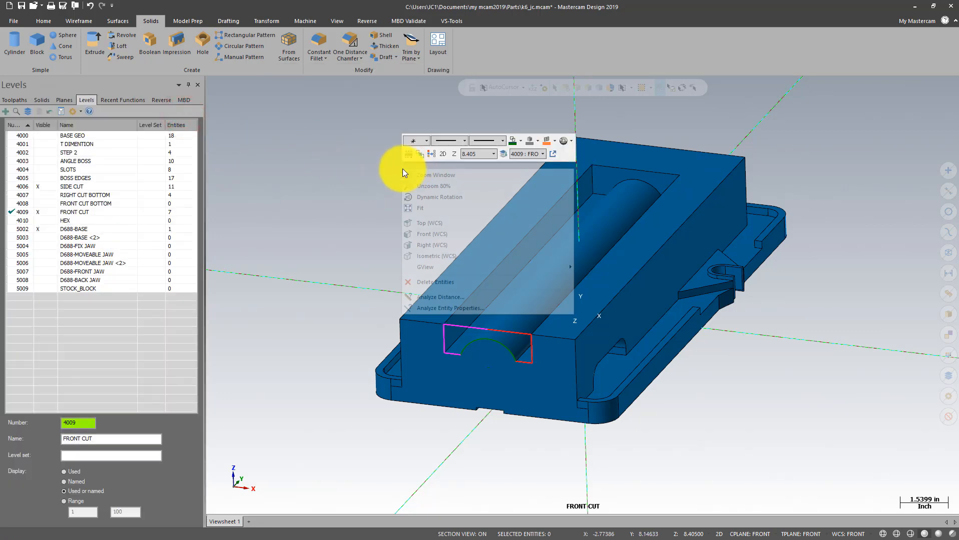
Clear the result colors from the profile, make Top the WCS, construction and tool plane, and show the base in isometric view.
left_click(434, 154)
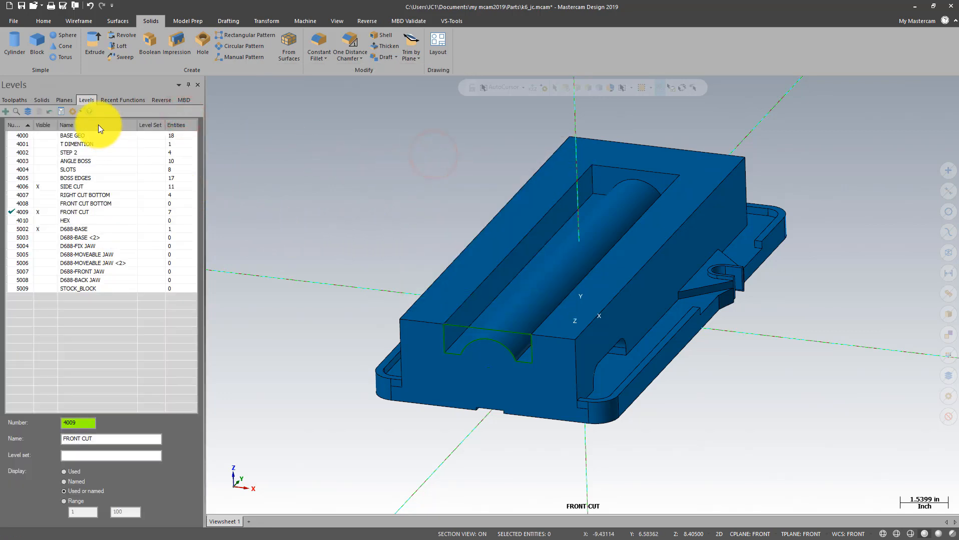
left_click(64, 96)
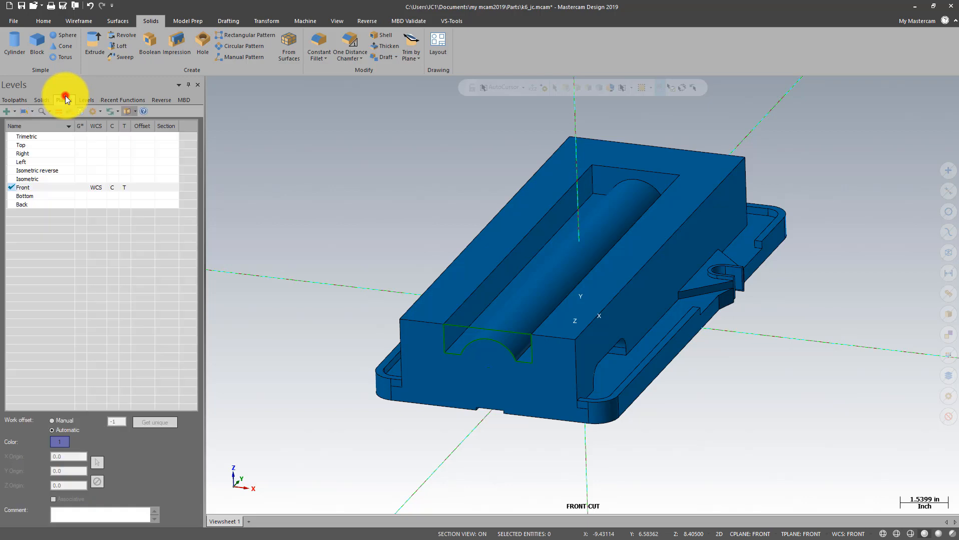
left_click(48, 146)
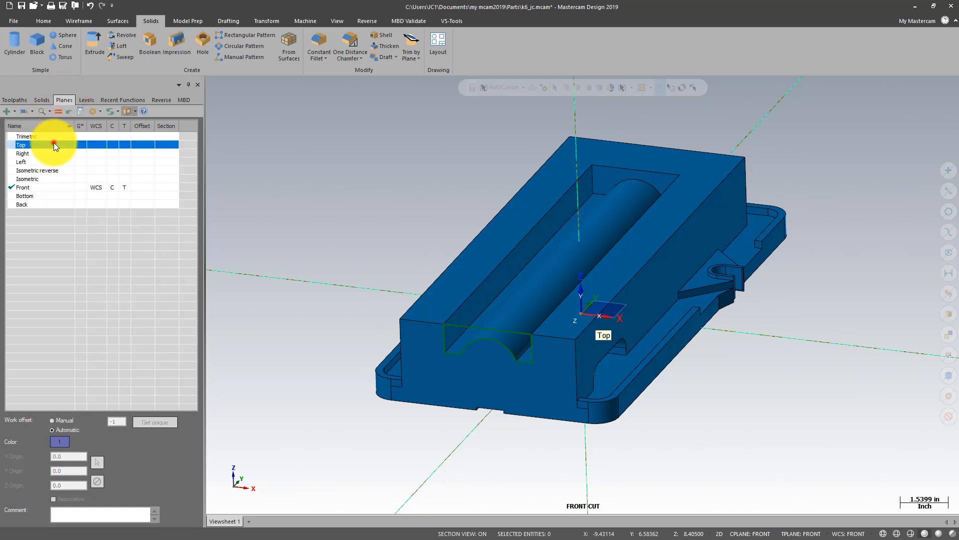
left_click(59, 111)
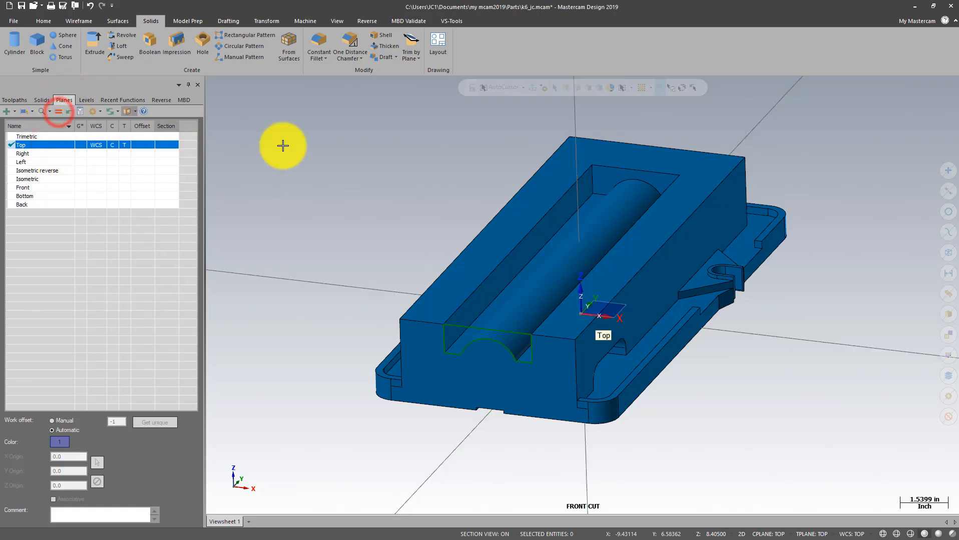
right_click(438, 169)
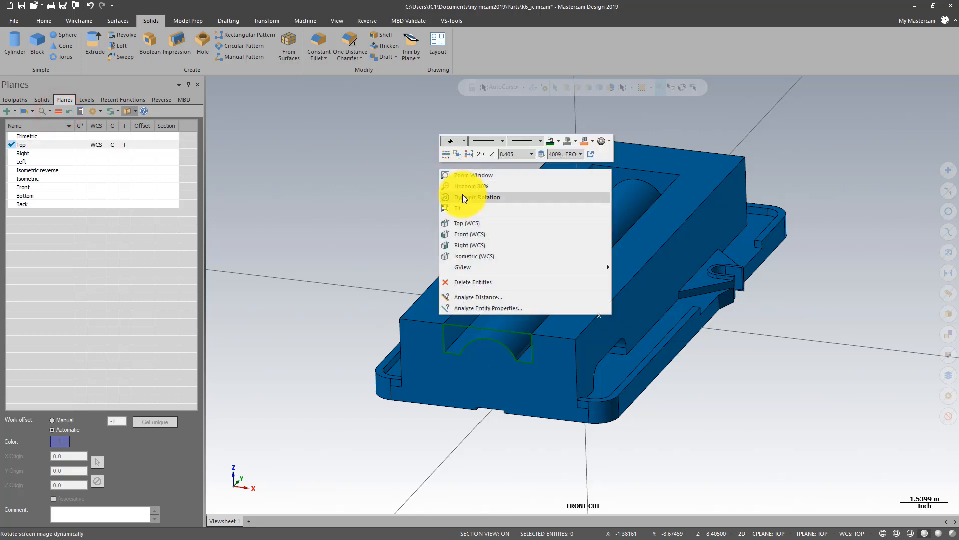
left_click(474, 258)
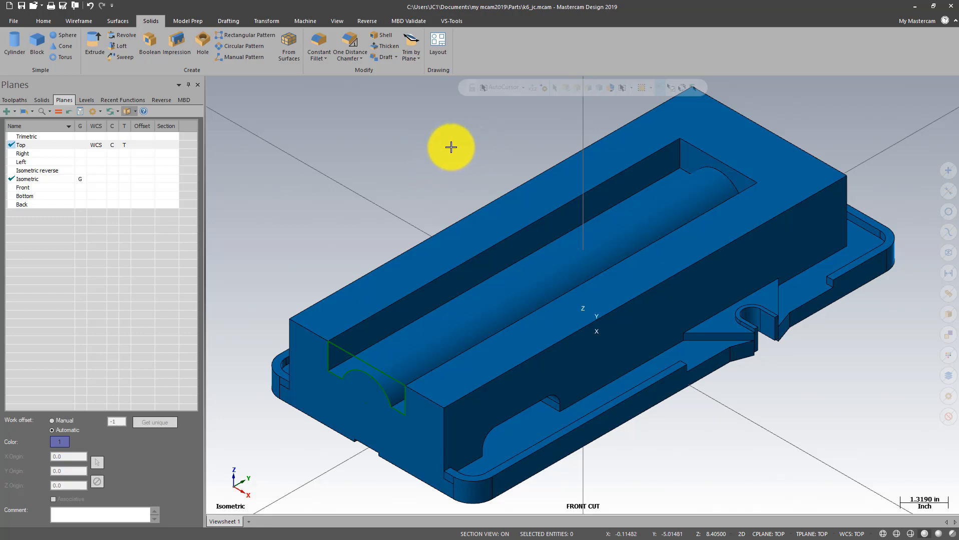
scroll(621, 148, "down", 2)
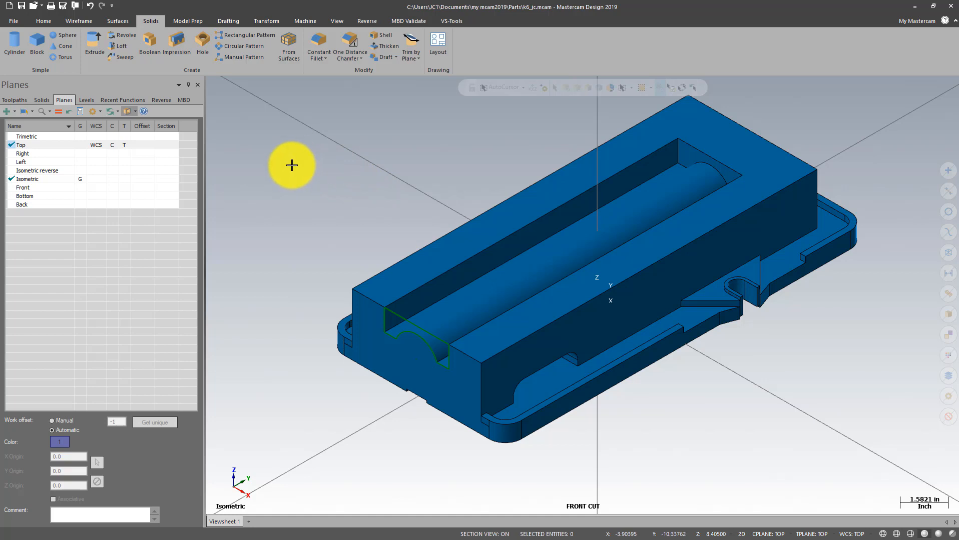
Make Front the WCS, construction and tool plane, and view the base squarely from the front.
left_click(44, 188)
left_click(58, 113)
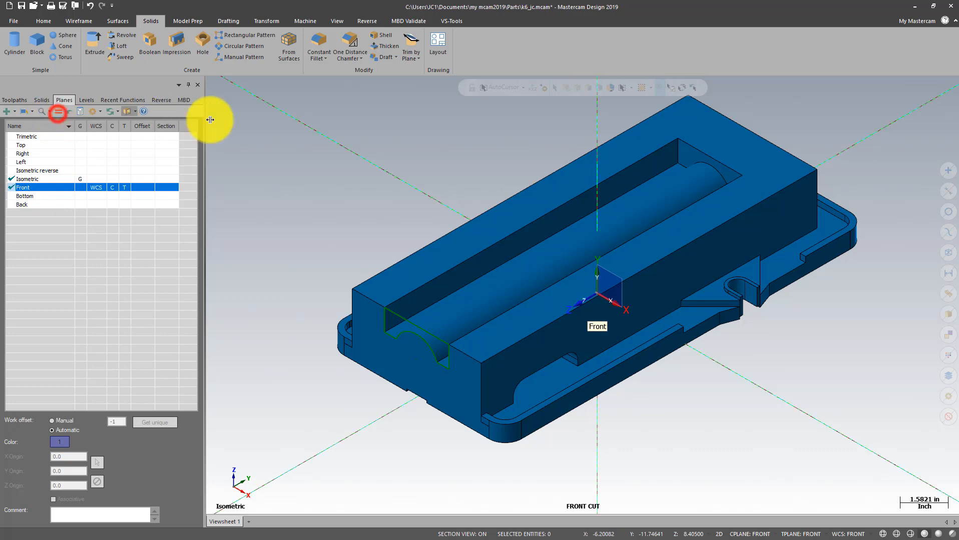
right_click(284, 128)
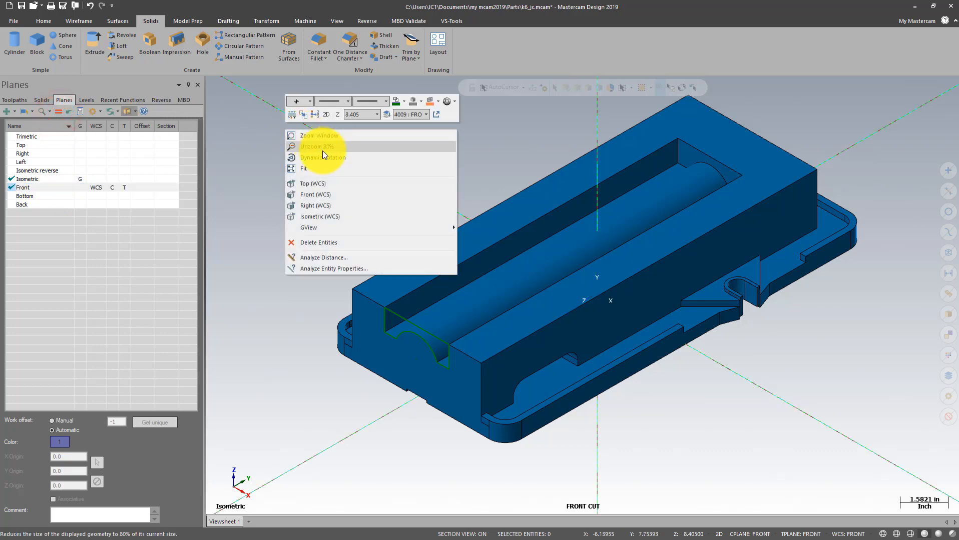
left_click(316, 183)
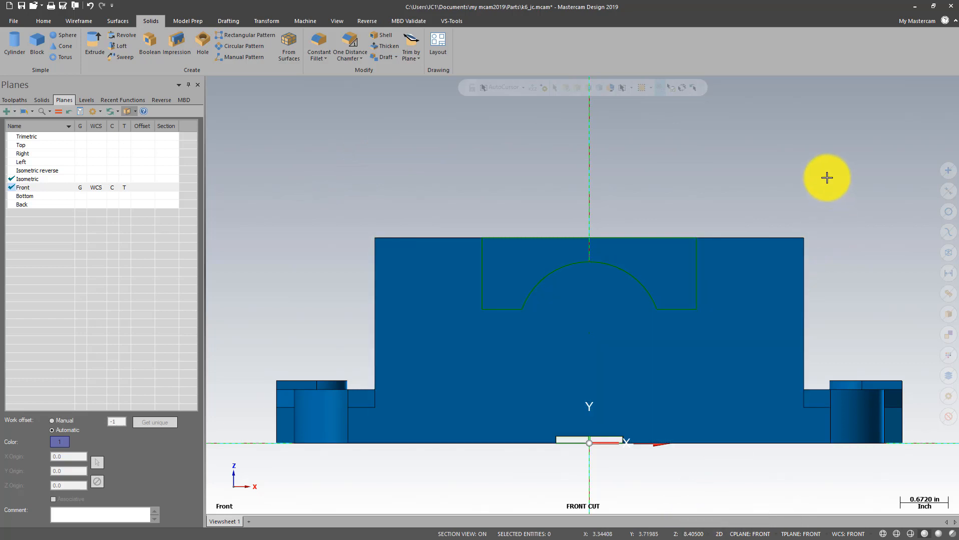
scroll(756, 173, "down", 4)
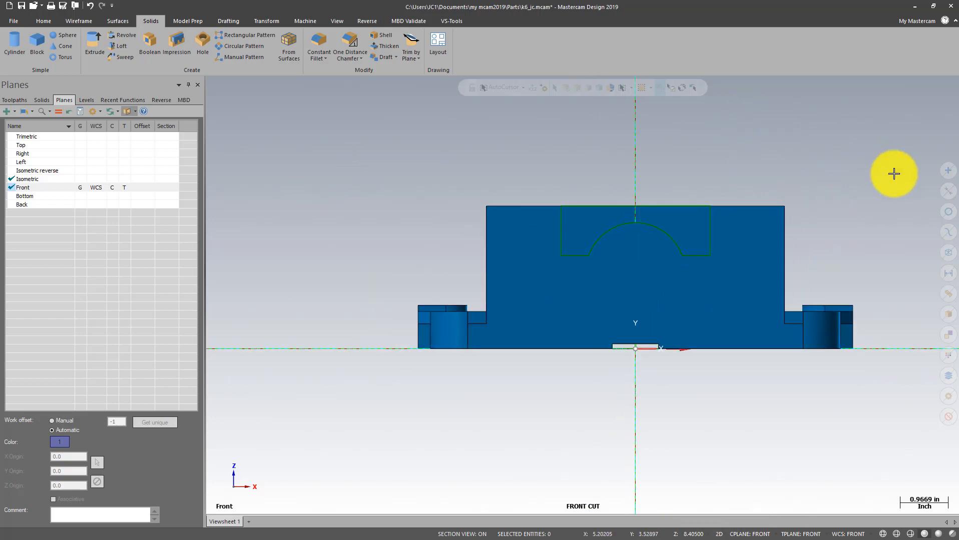
Make level 4010 HEX the active level and hide the SIDE CUT level, keeping FRONT CUT visible.
scroll(889, 172, "up", 2)
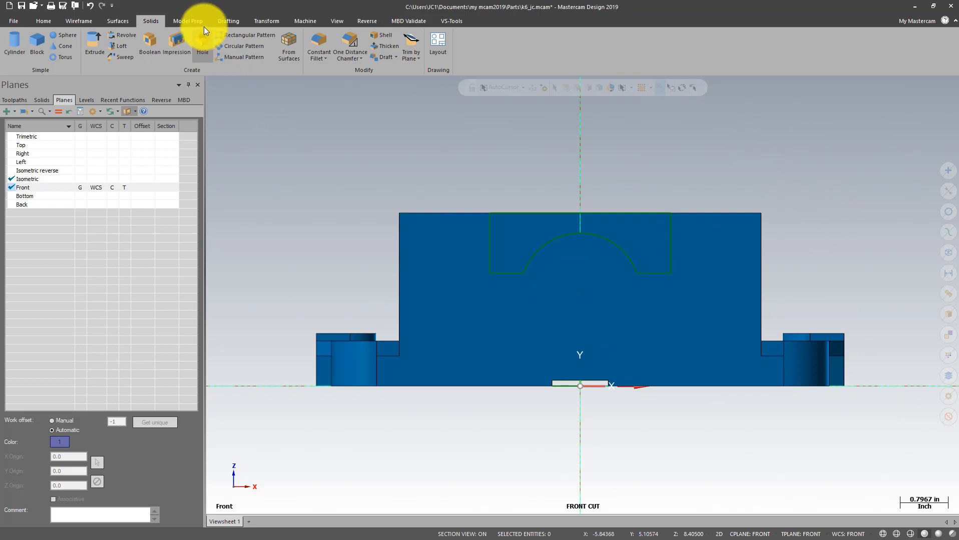
left_click(86, 100)
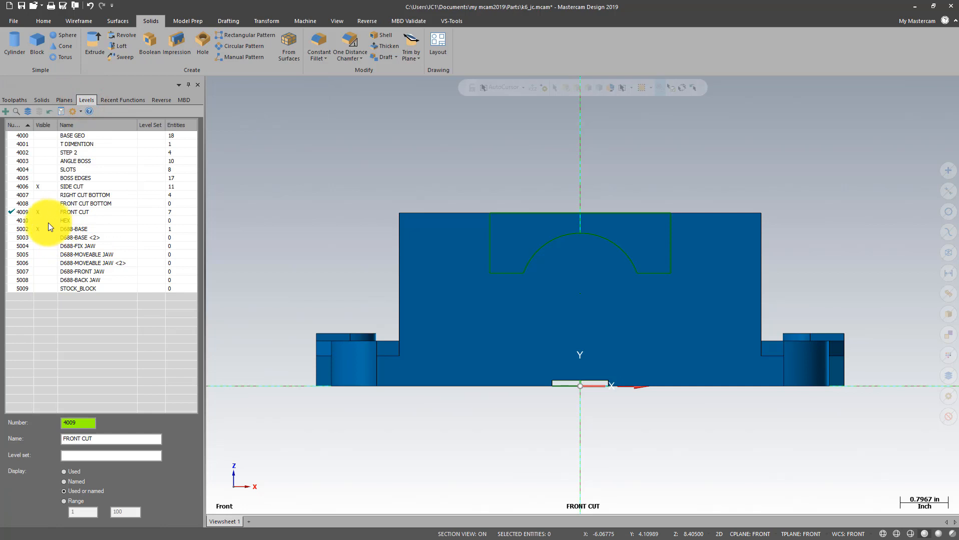
left_click(45, 222)
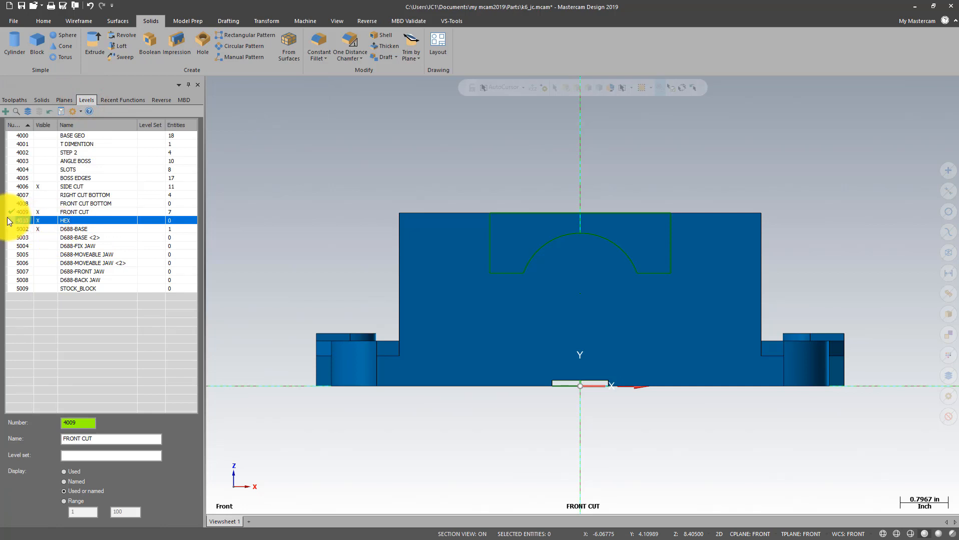
left_click(36, 213)
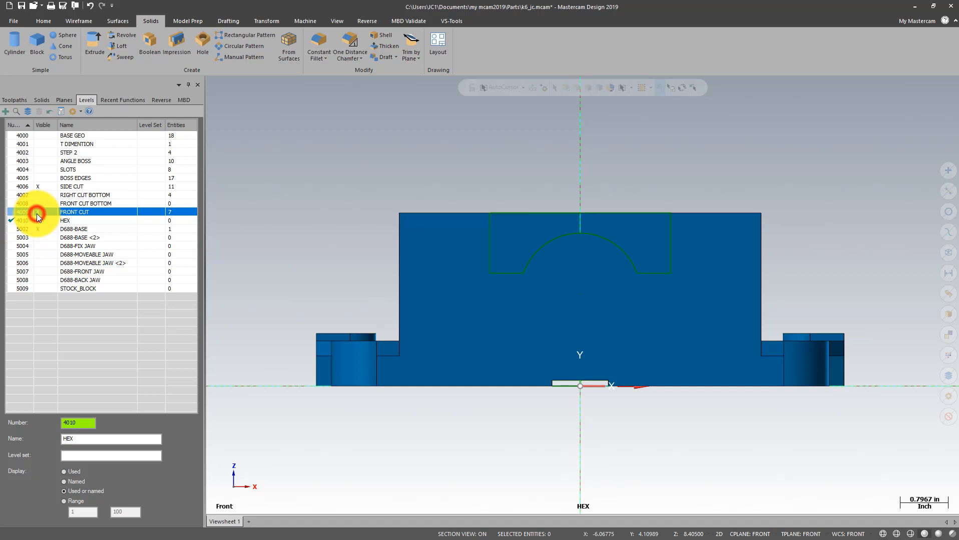
left_click(36, 214)
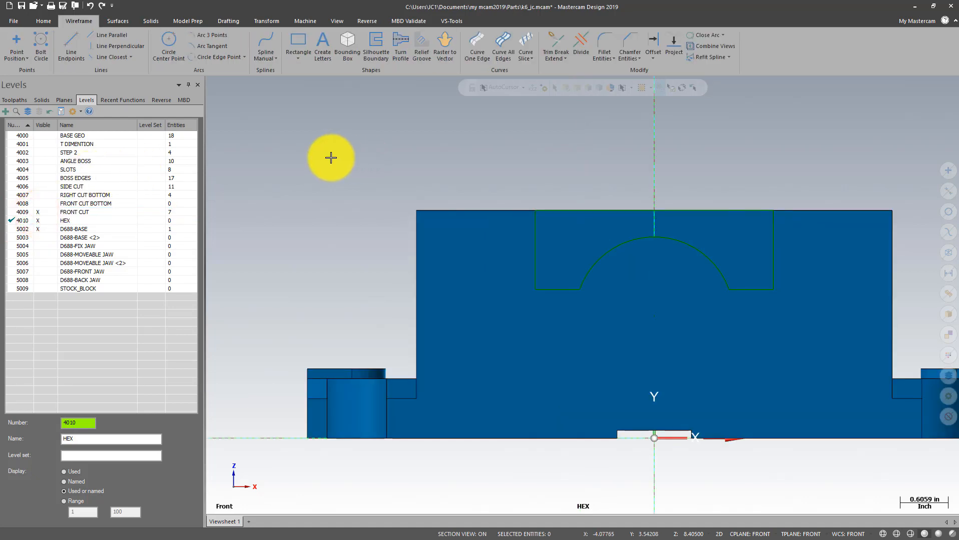
Create a six-sided polygon with a 0.375 in radius, centred on the front cut arc's centre point.
left_click(298, 61)
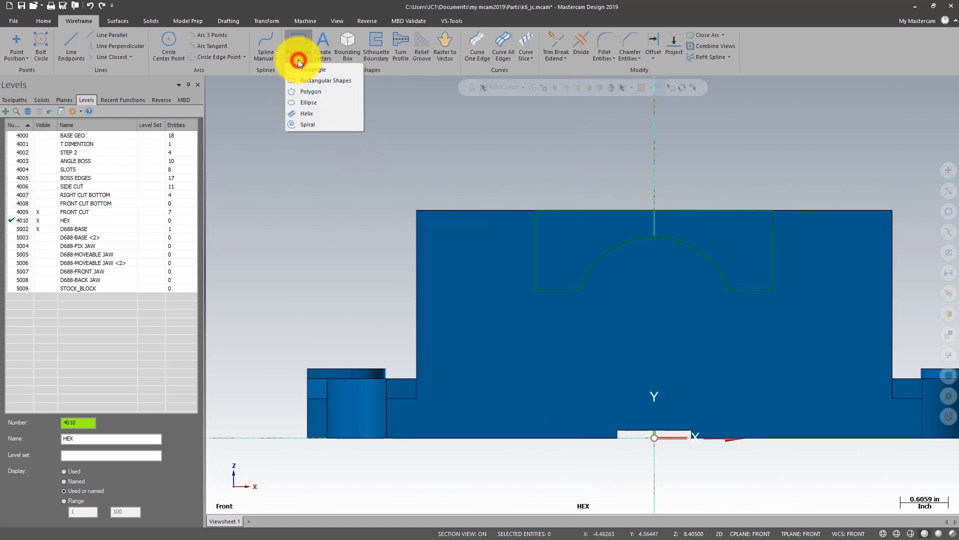
left_click(319, 91)
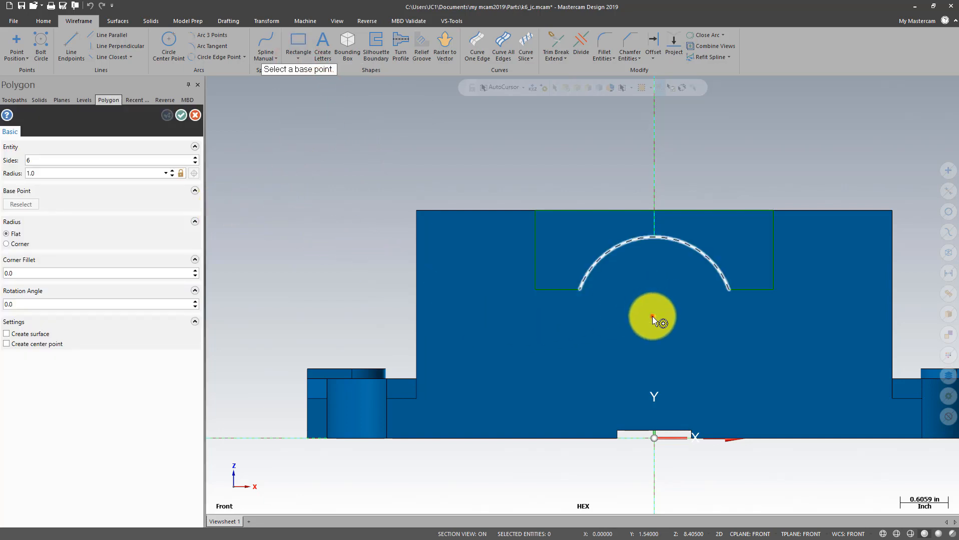
left_click(653, 317)
left_click(661, 300)
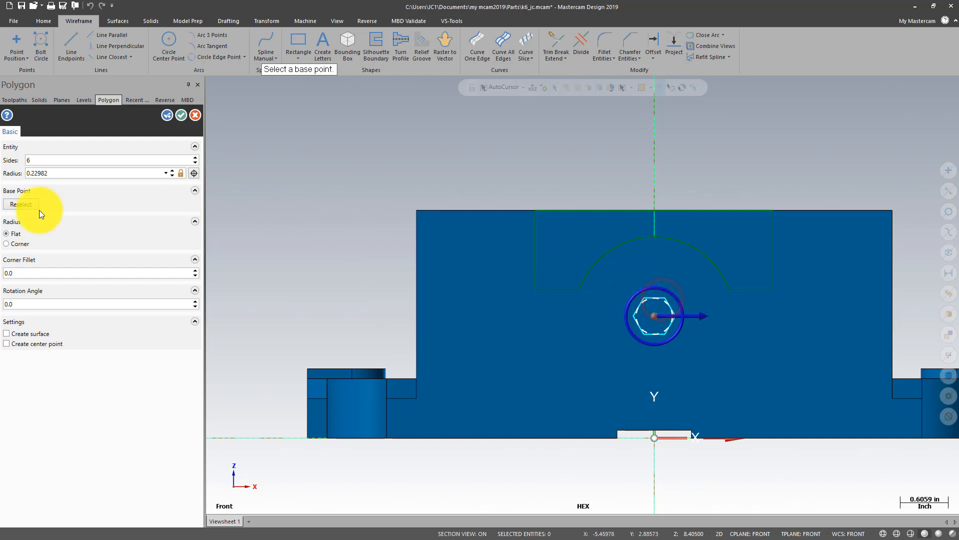
double_click(52, 174)
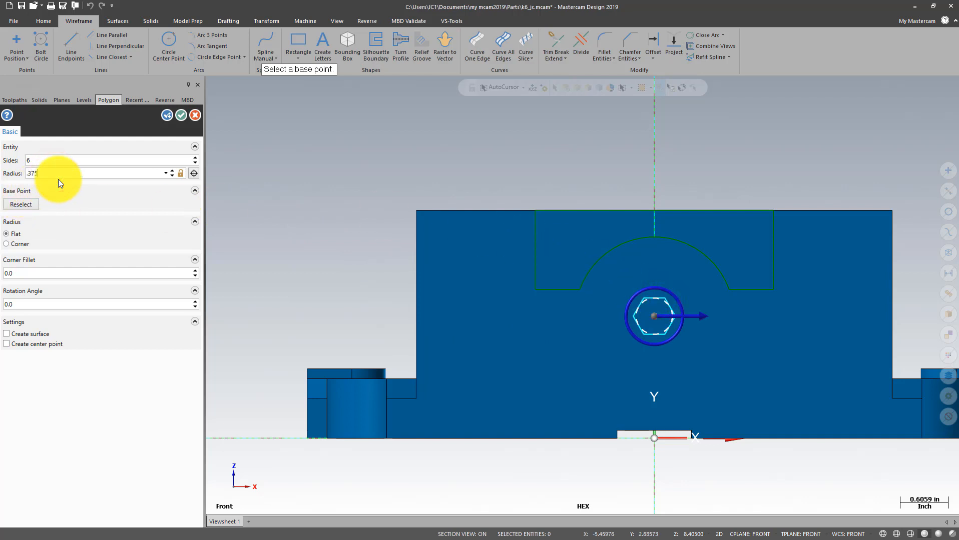
key("Return")
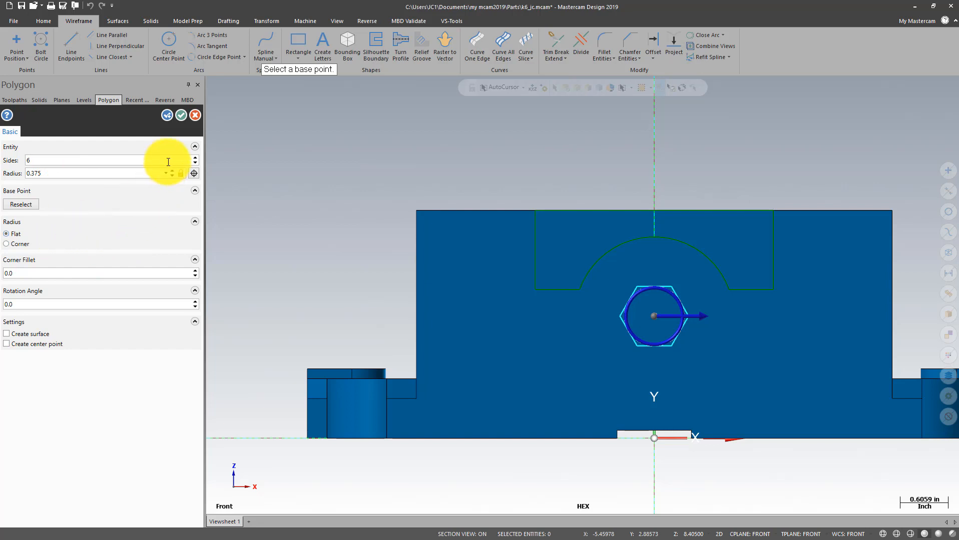
left_click(183, 116)
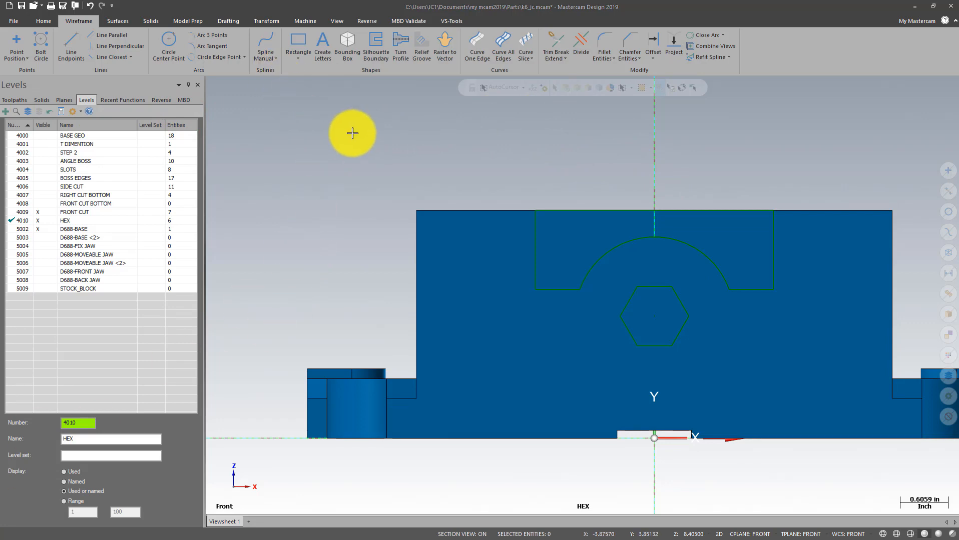
Extrude the hexagon outward from the base's front face as a new solid body, 1.93 in long.
scroll(354, 132, "down", 2)
middle_click_drag(416, 122, 368, 158)
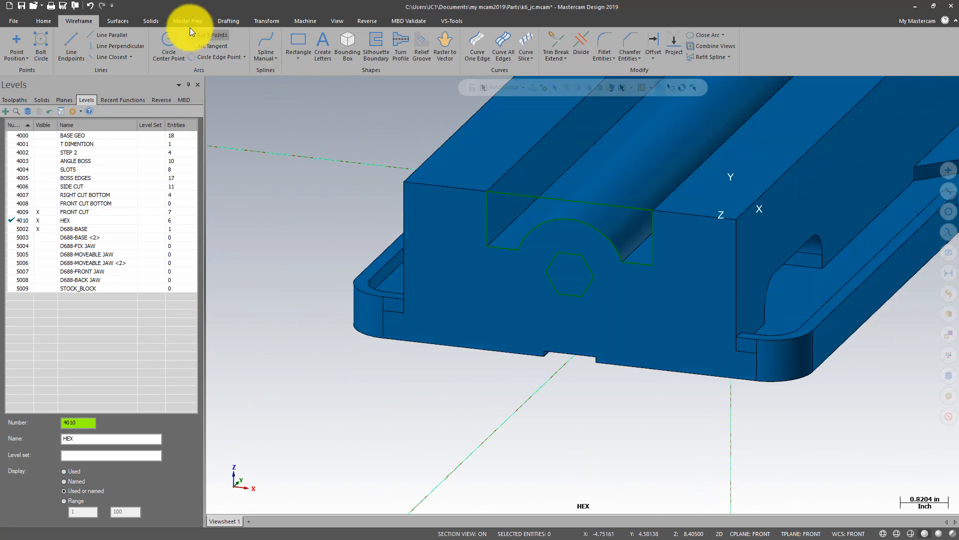
left_click(156, 20)
left_click(100, 50)
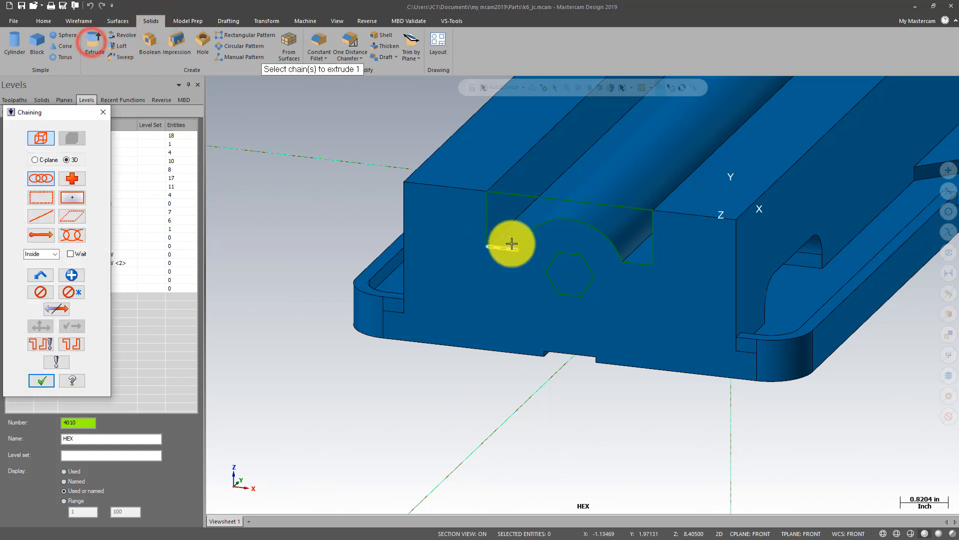
left_click(558, 249)
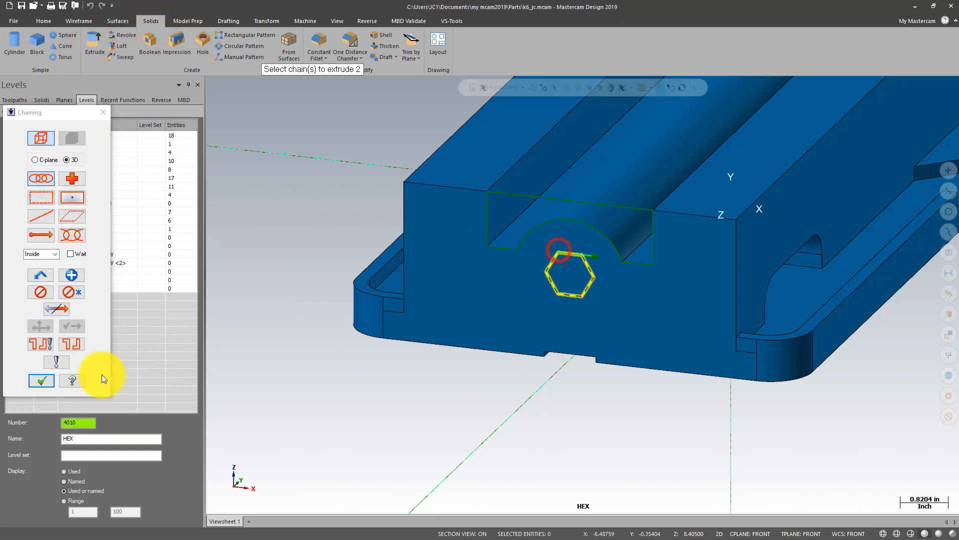
left_click(41, 381)
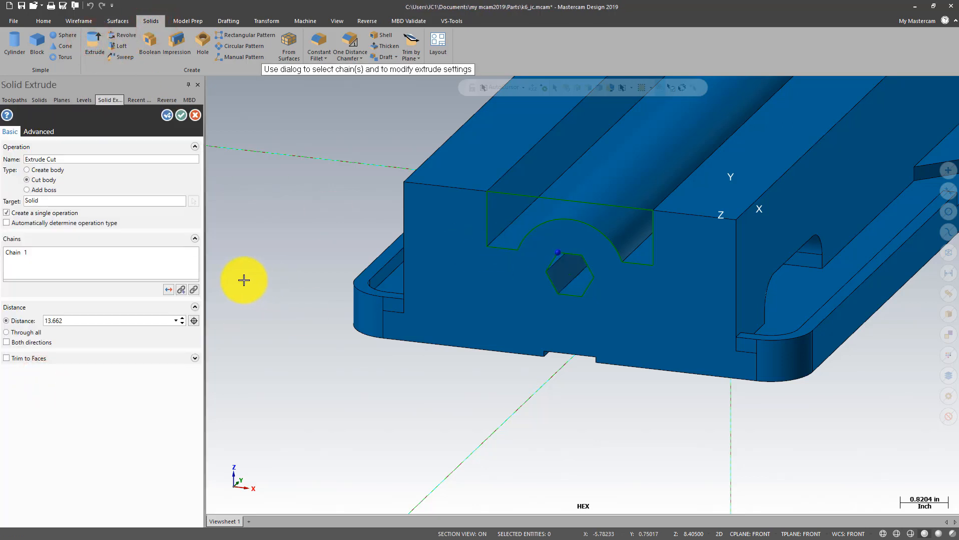
left_click(28, 170)
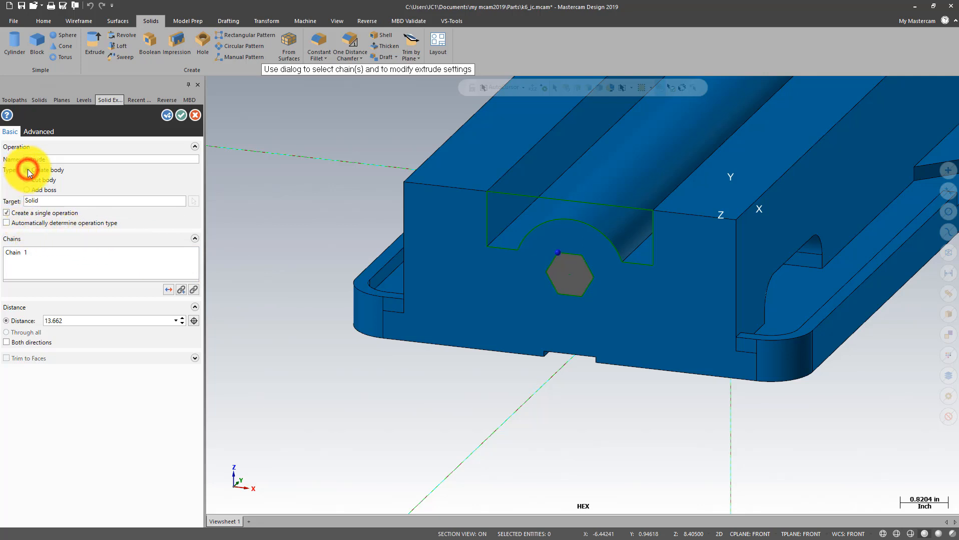
left_click(170, 290)
scroll(407, 187, "down", 2)
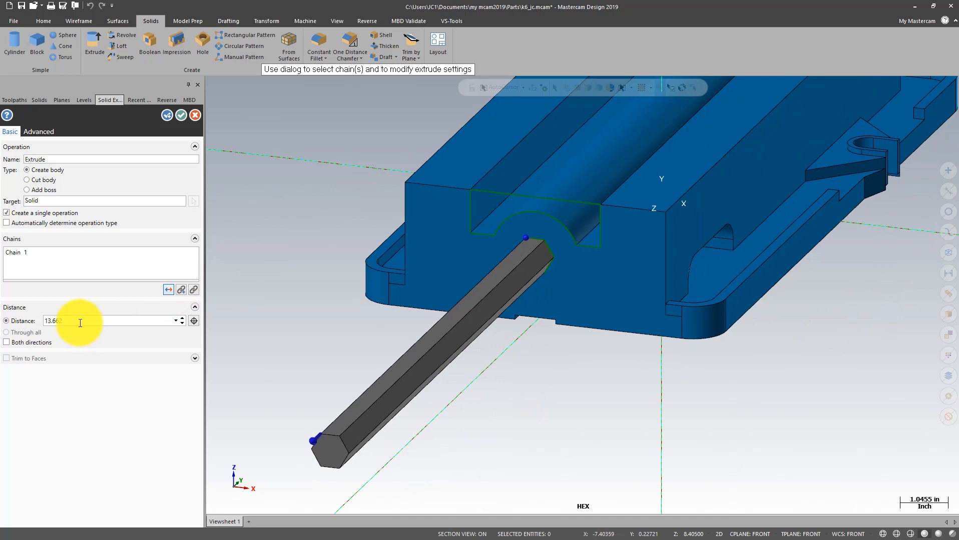
type("1")
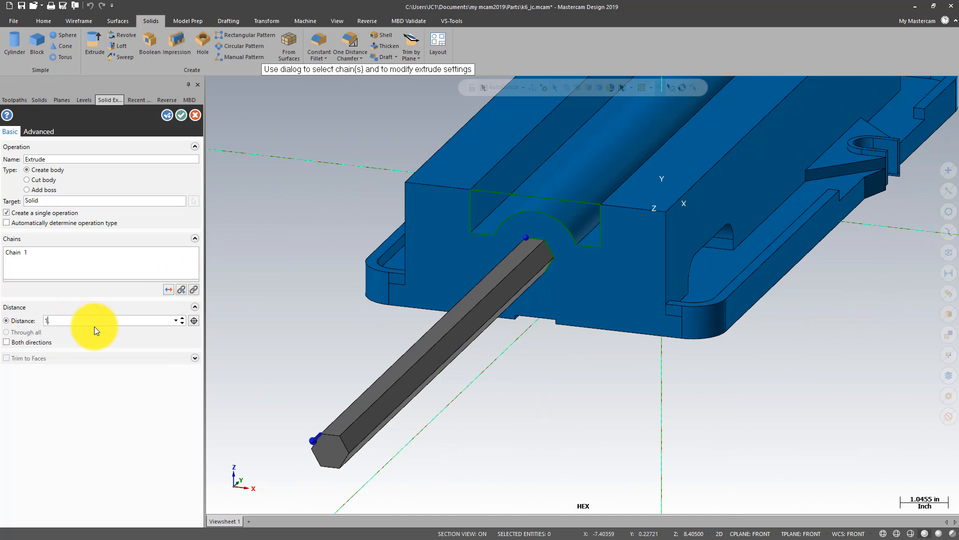
type(".93")
key("Return")
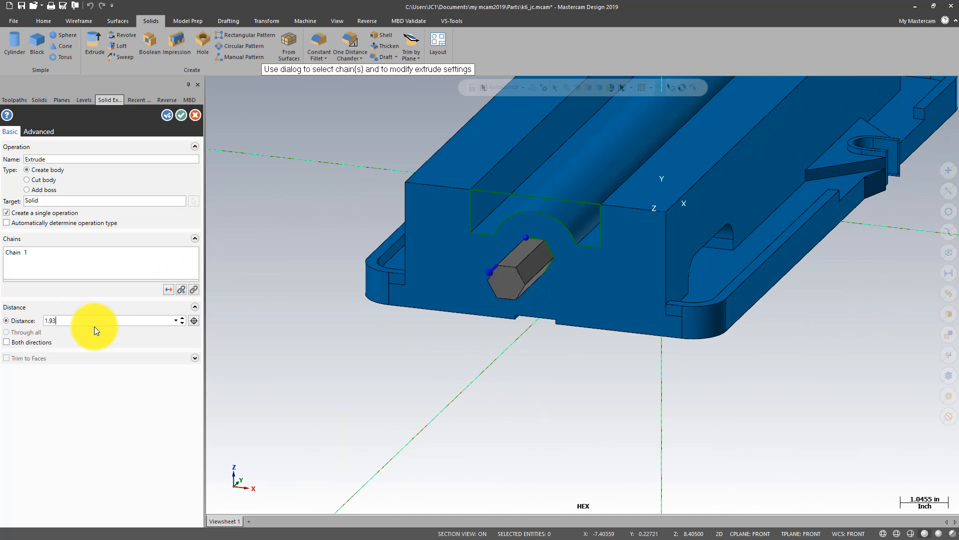
left_click(184, 115)
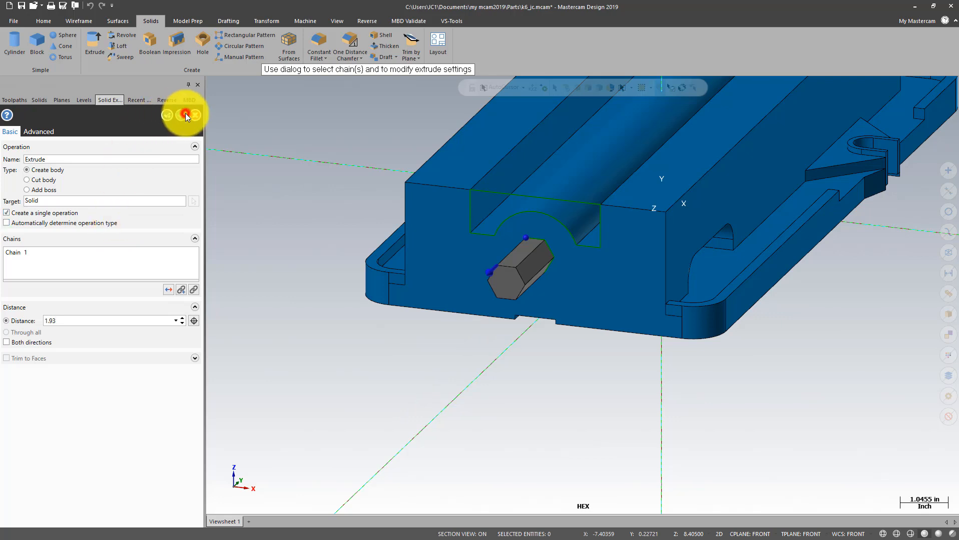
Change the extruded hex solid's colour to light grey, colour number 7.
mouse_move(349, 223)
middle_mouse_down()
mouse_move(358, 272)
mouse_move(355, 237)
mouse_move(308, 252)
middle_mouse_up()
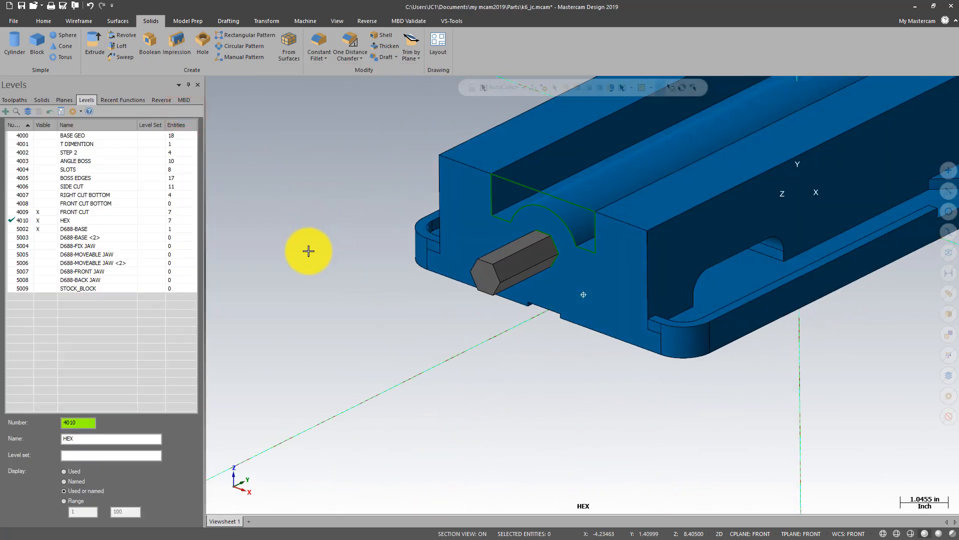
left_click(504, 273)
key("F4")
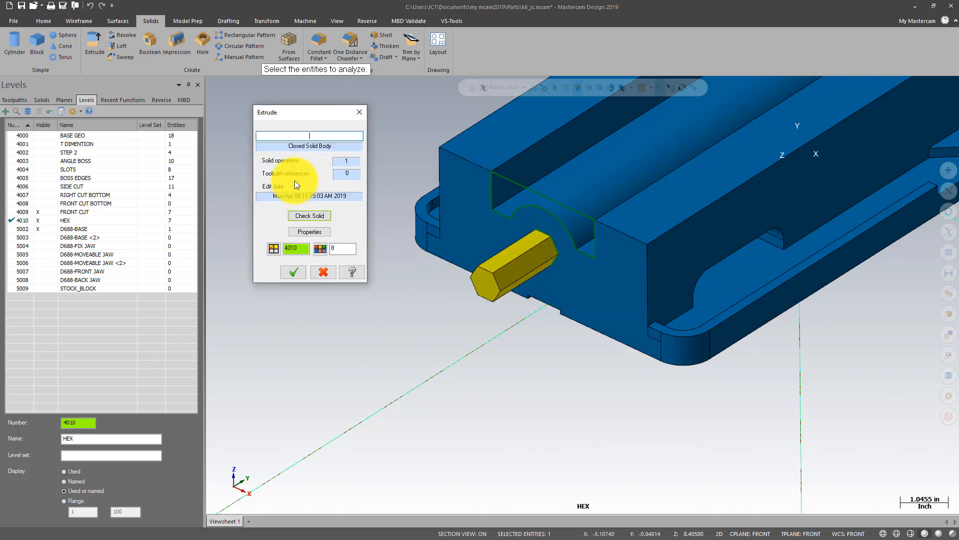
left_click(321, 248)
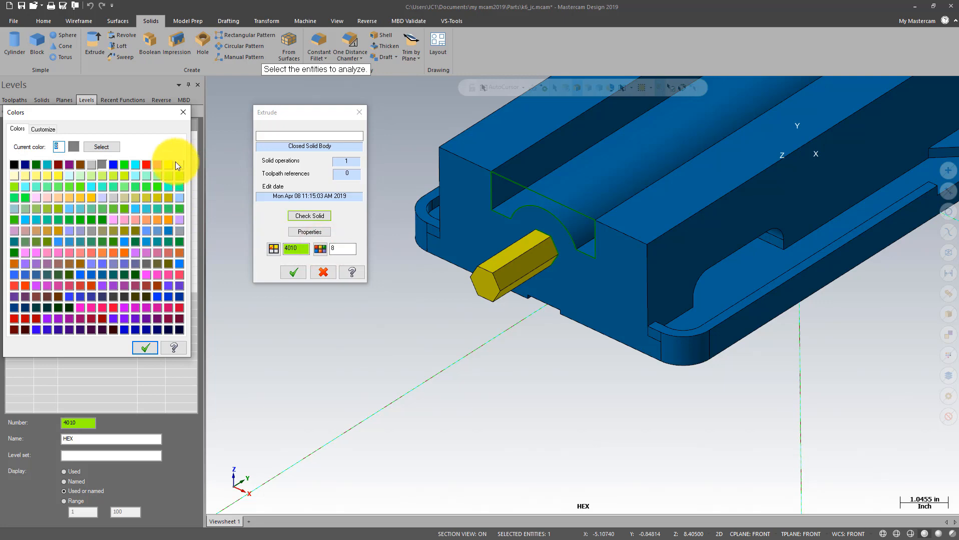
left_click(91, 165)
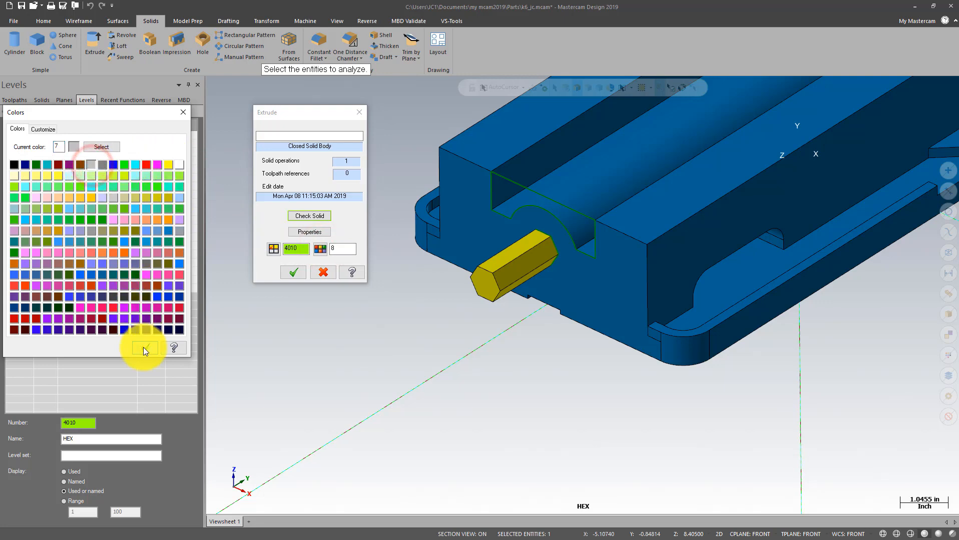
left_click(143, 348)
left_click(293, 273)
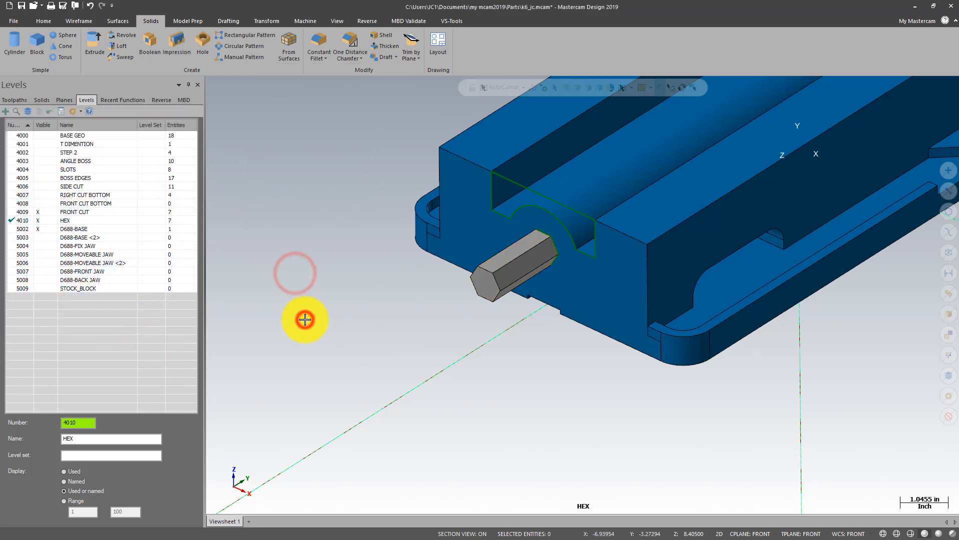
Set the solid face colour of the base's top face to white.
middle_click_drag(304, 319, 311, 319)
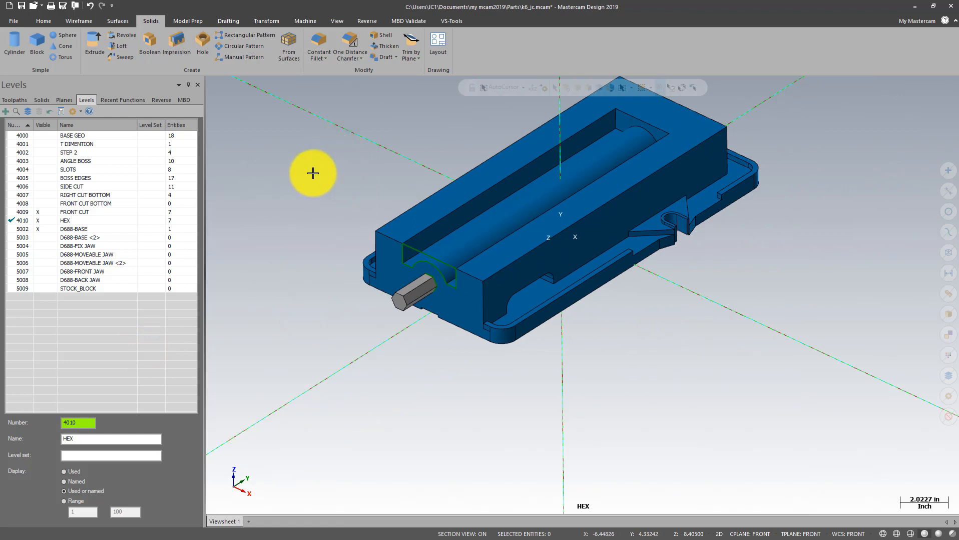
scroll(309, 169, "up", 1)
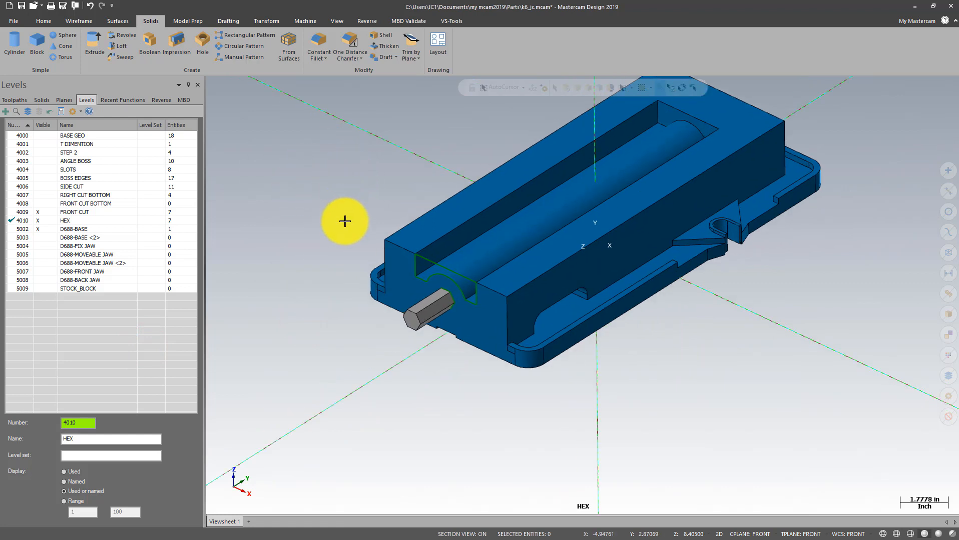
left_click(198, 23)
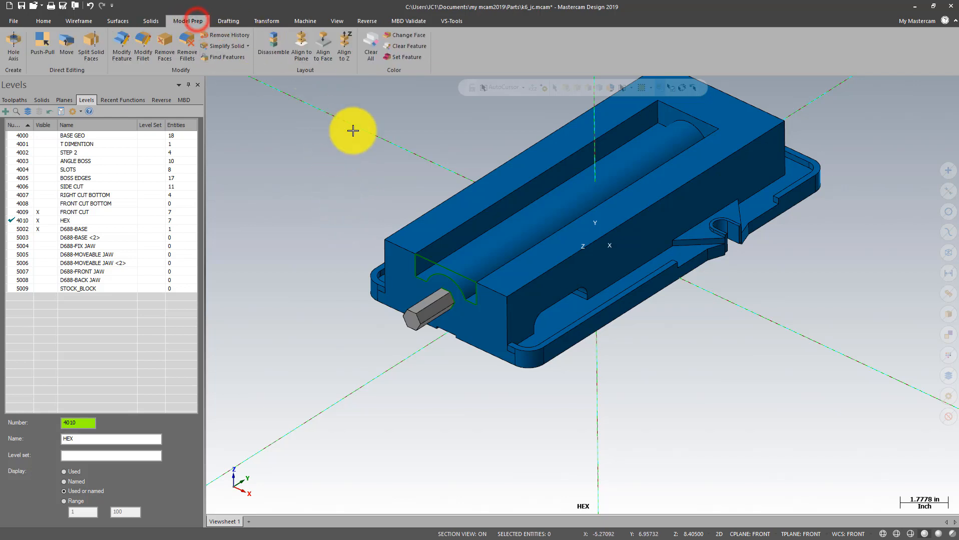
left_click(408, 33)
left_click(505, 179)
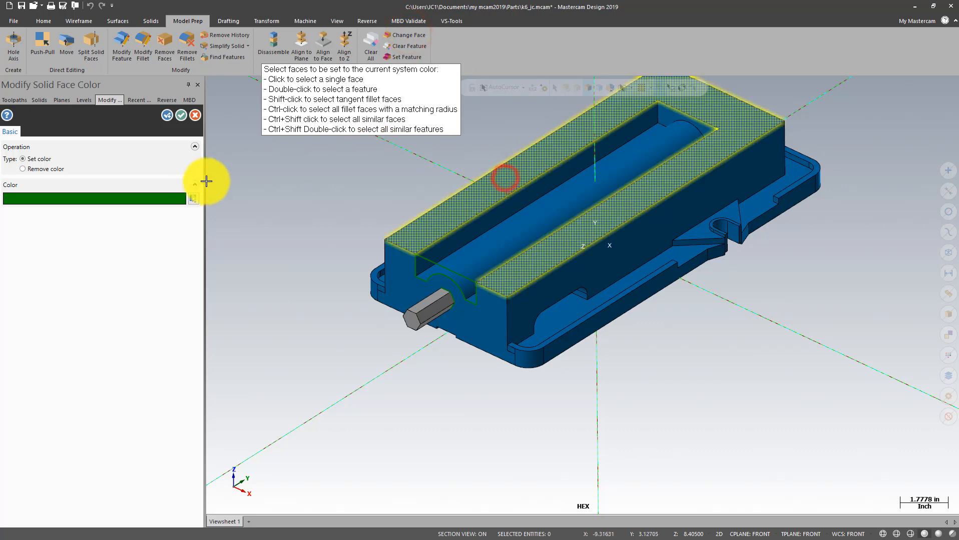
left_click(196, 202)
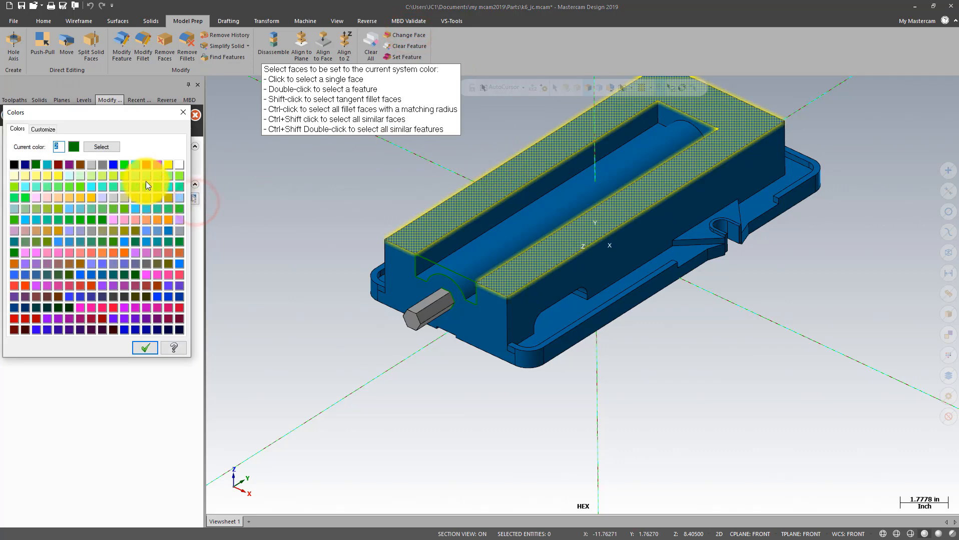
left_click(179, 164)
left_click(152, 347)
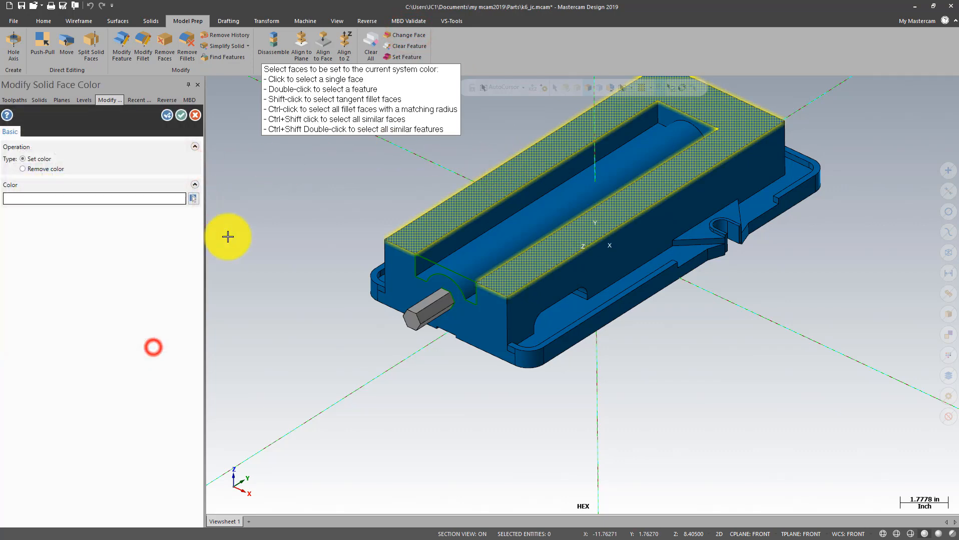
left_click(181, 115)
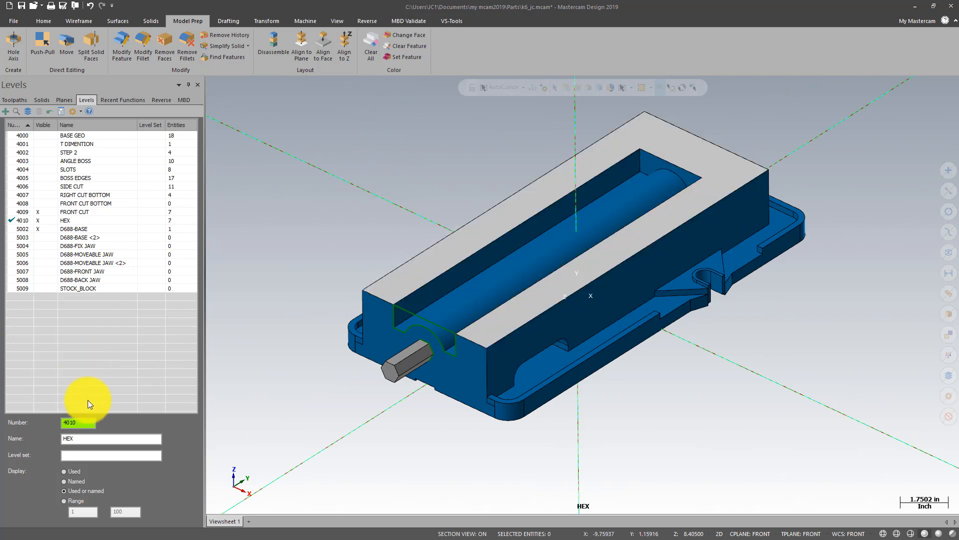
Create a new active level numbered 4011 and name it "right cut top".
left_click(89, 427)
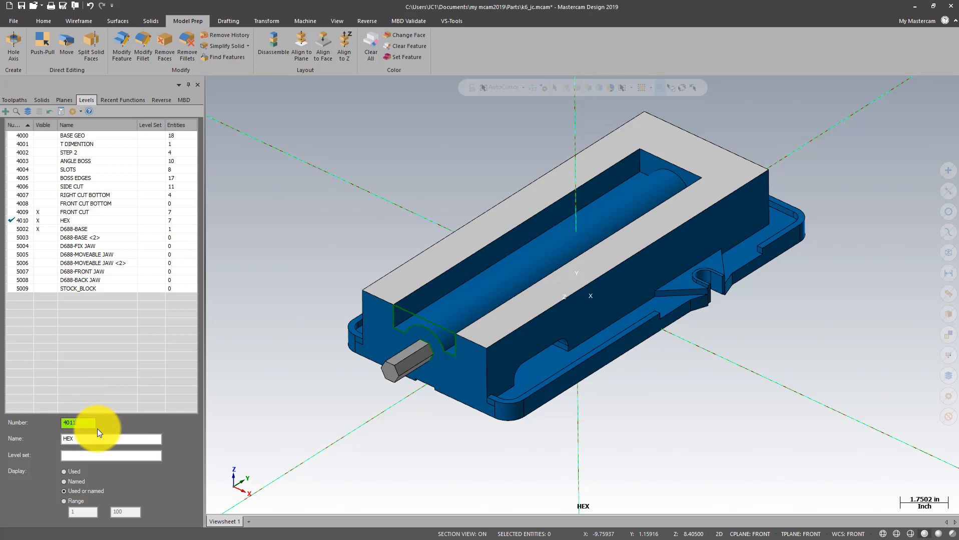
key("Return")
left_click(90, 435)
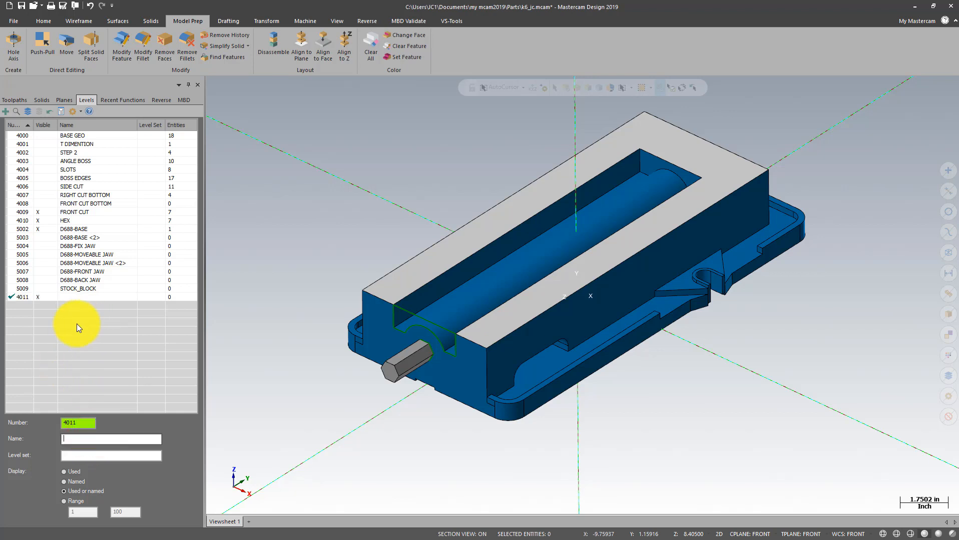
type("right cut top")
left_click(124, 450)
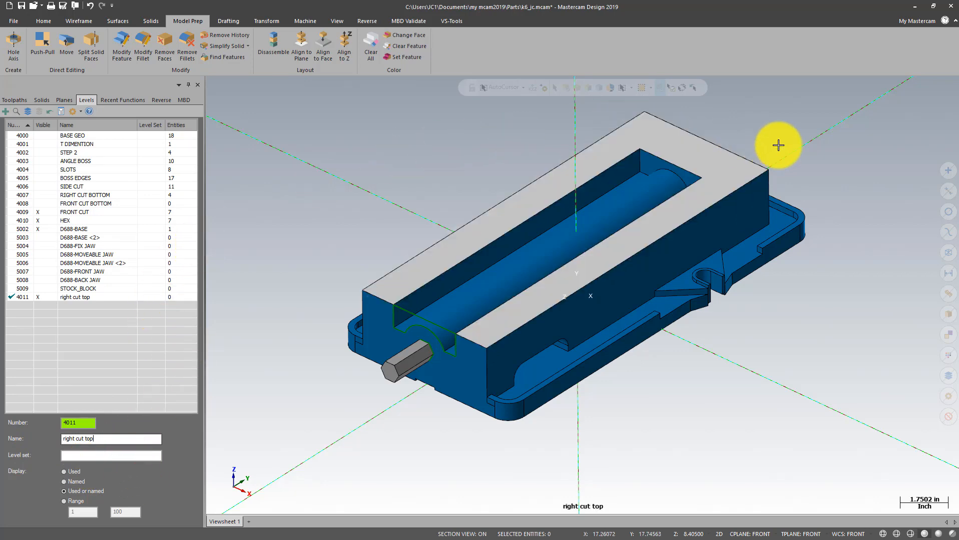
Make the Right plane the active WCS, construction plane and tool plane.
scroll(785, 140, "up", 3)
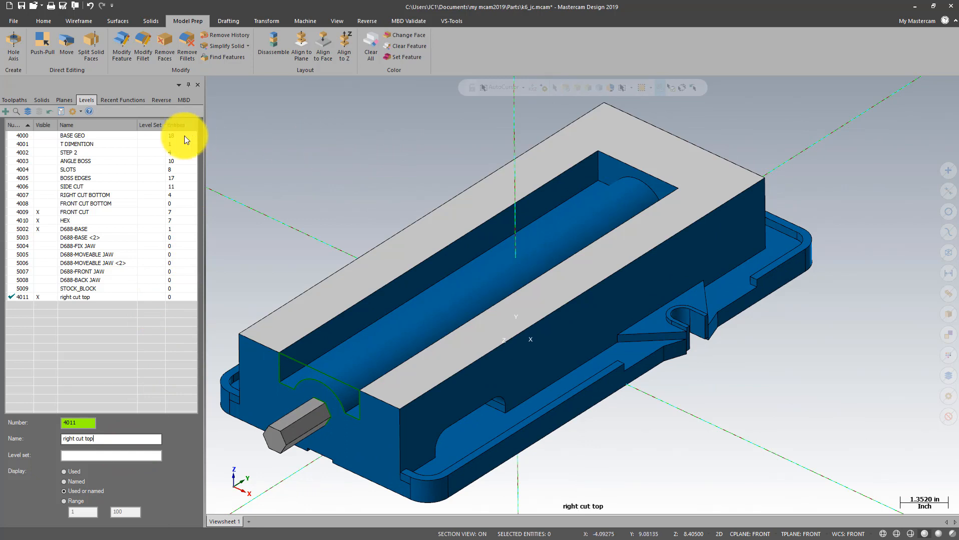
left_click(64, 100)
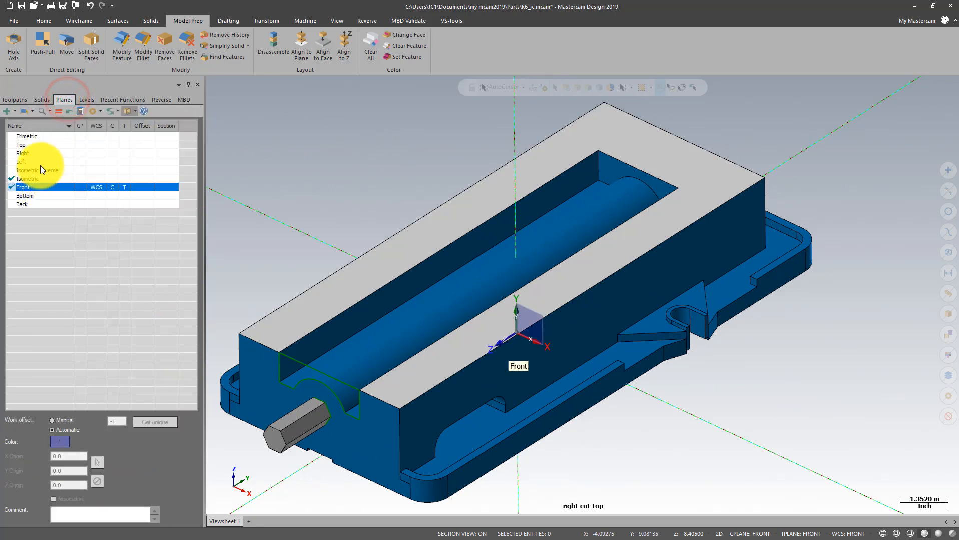
left_click(38, 155)
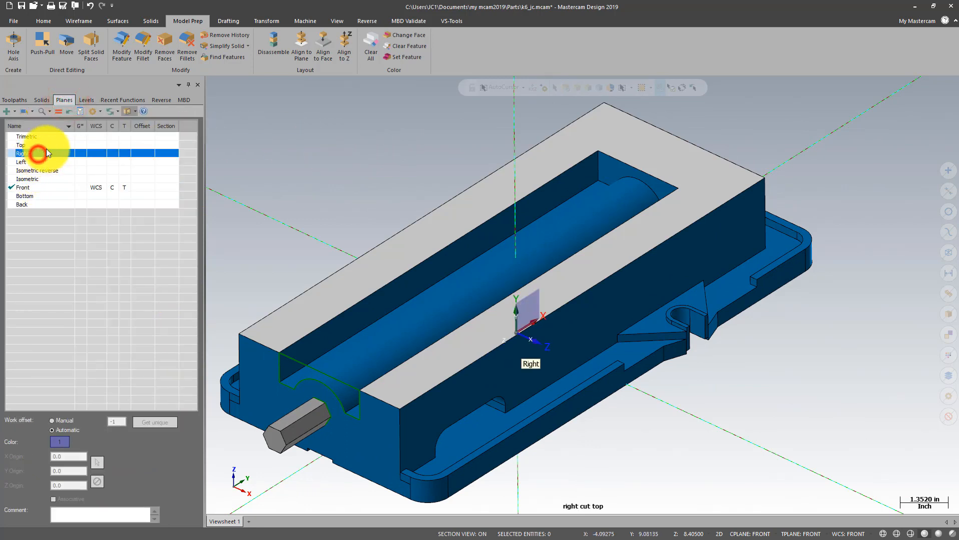
left_click(59, 111)
scroll(541, 133, "up", 2)
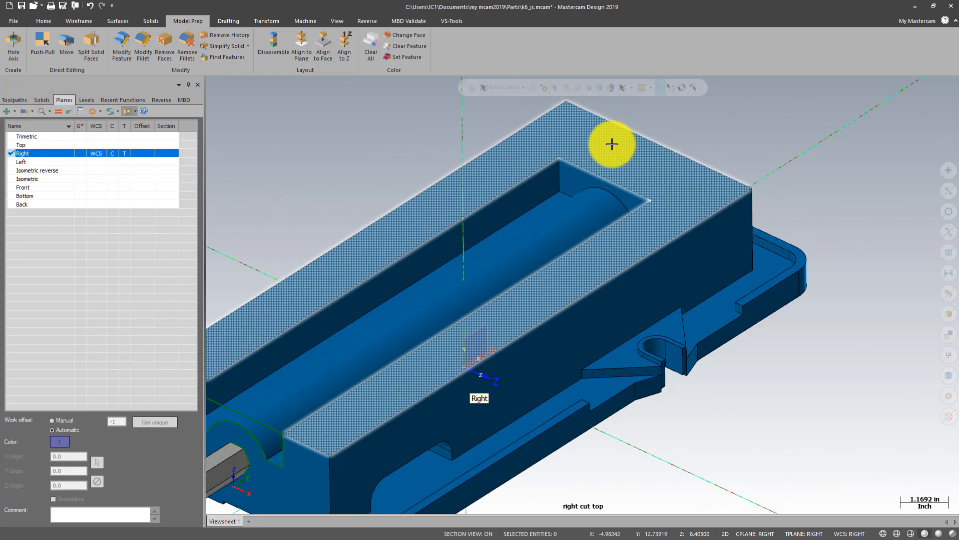
scroll(766, 133, "down", 2)
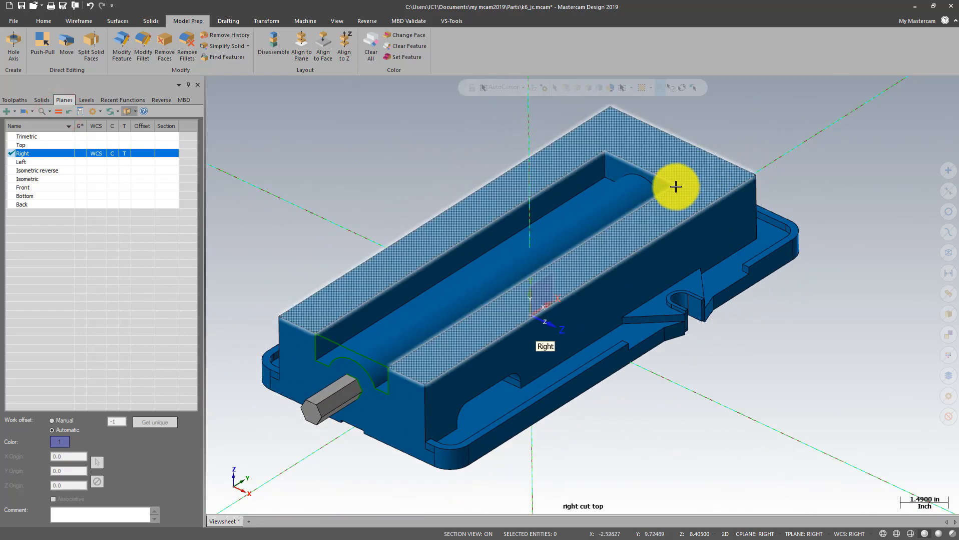
Set the default wireframe colour to magenta, colour number 13, for the new geometry.
left_click(75, 23)
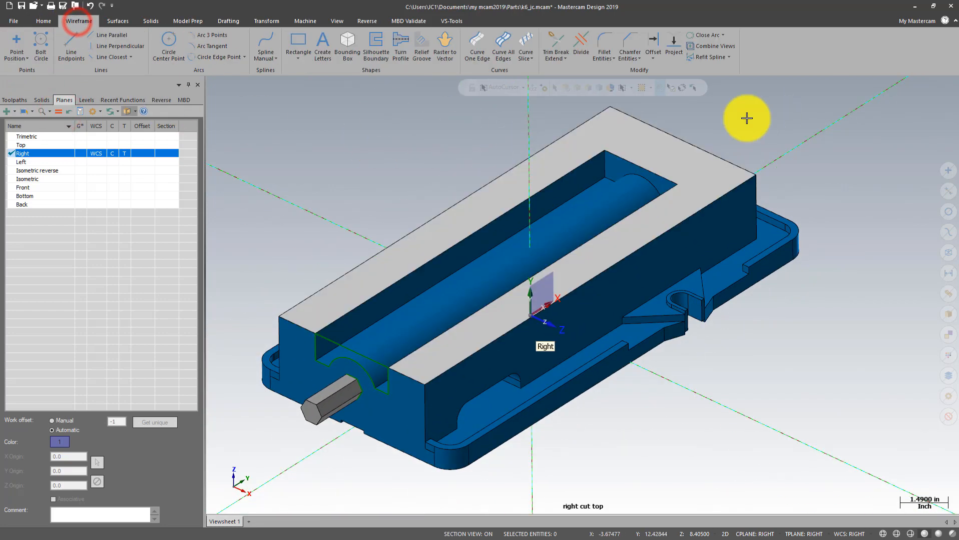
right_click(844, 116)
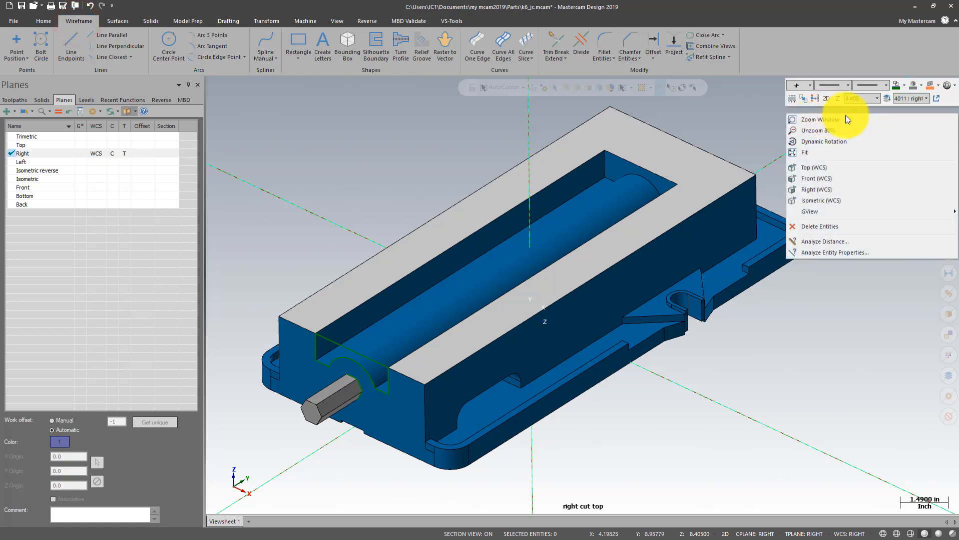
left_click(938, 85)
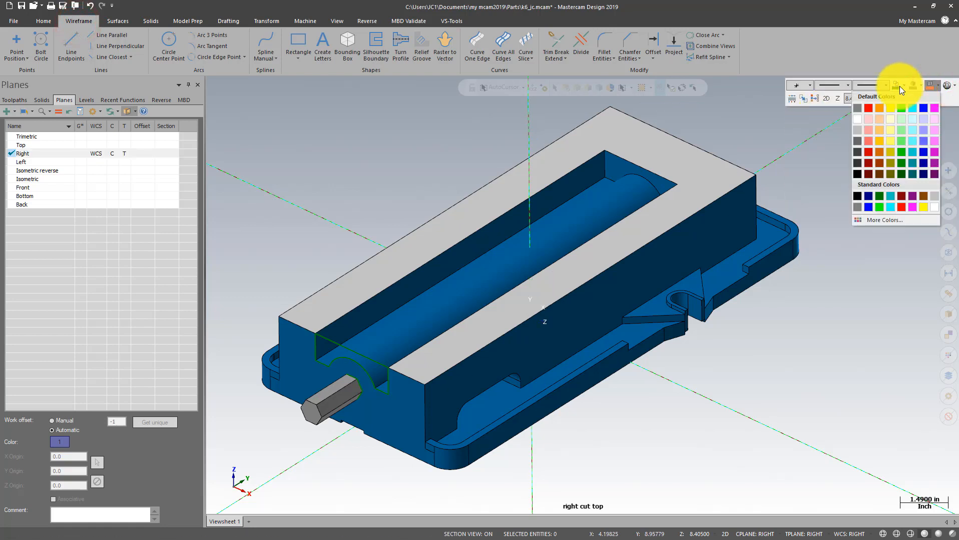
left_click(901, 86)
left_click(902, 106)
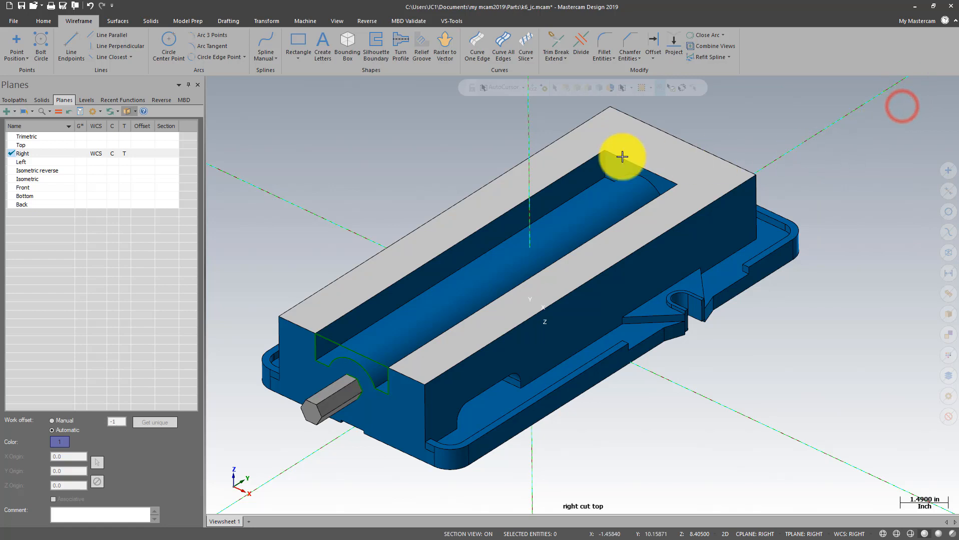
Place a construction point at the back corner of the slot opening on the base's top face.
left_click(18, 42)
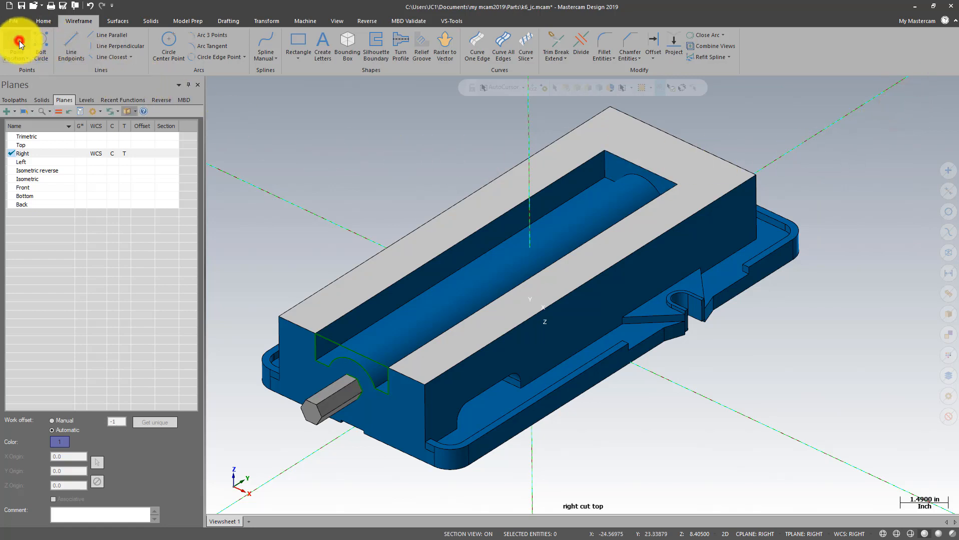
left_click(679, 184)
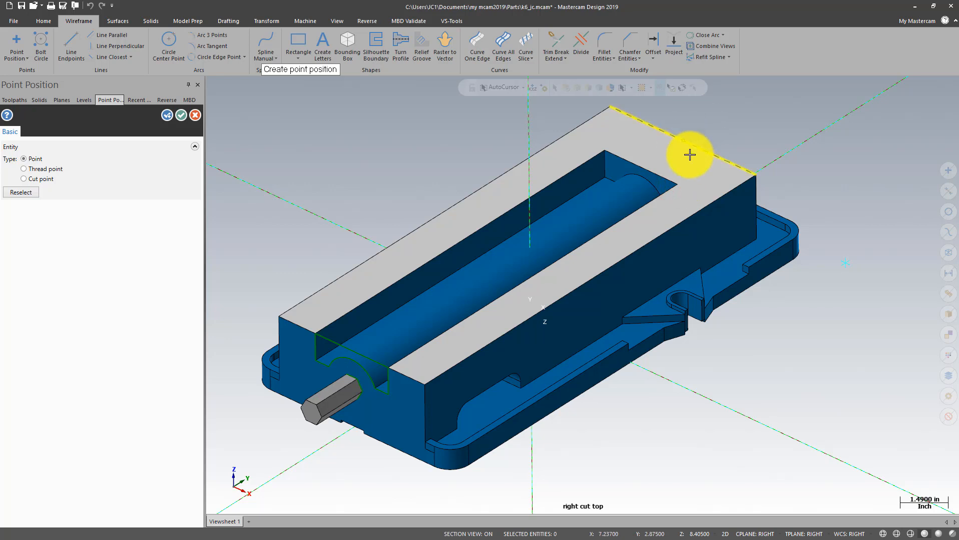
left_click(846, 263)
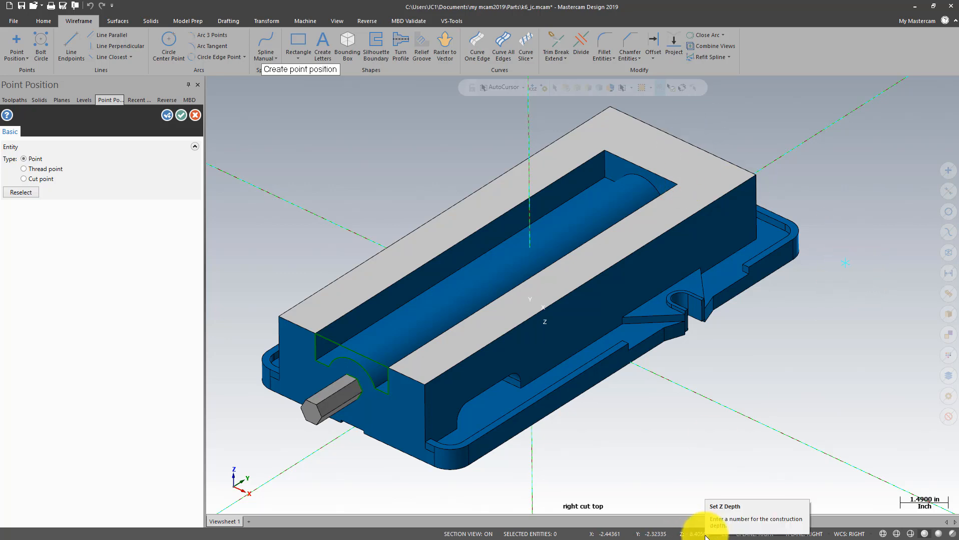
Set the construction Z depth to 0 and accept the placed point.
left_click(705, 535)
type("0")
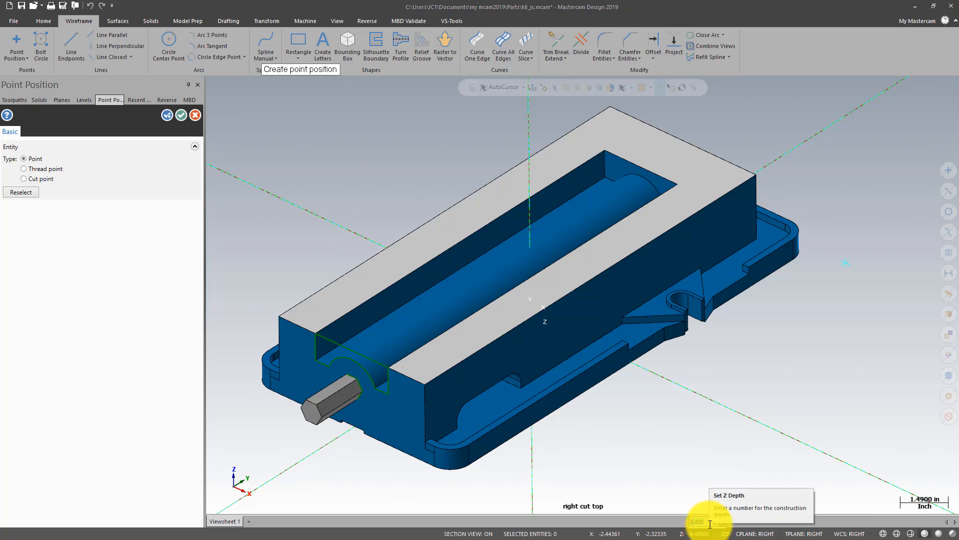
key("Return")
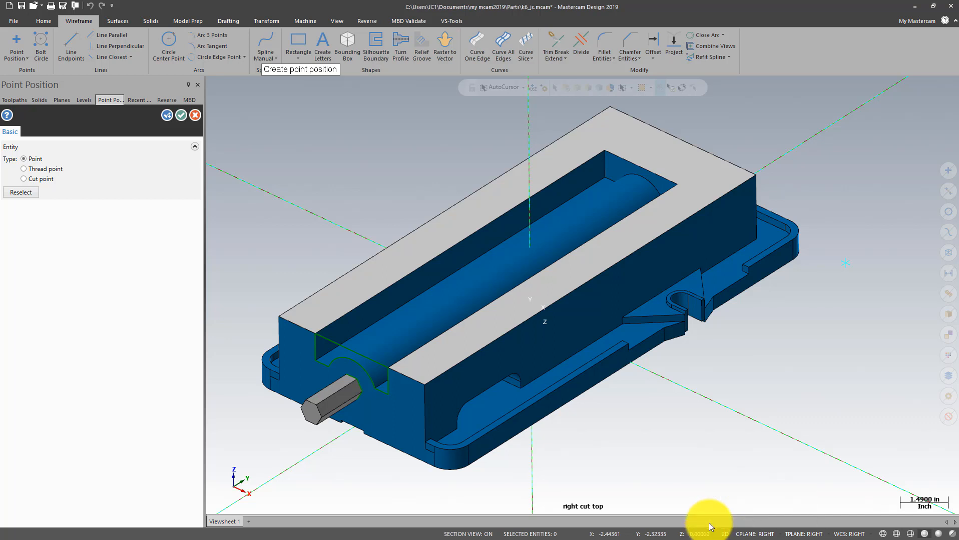
scroll(728, 467, "down", 3)
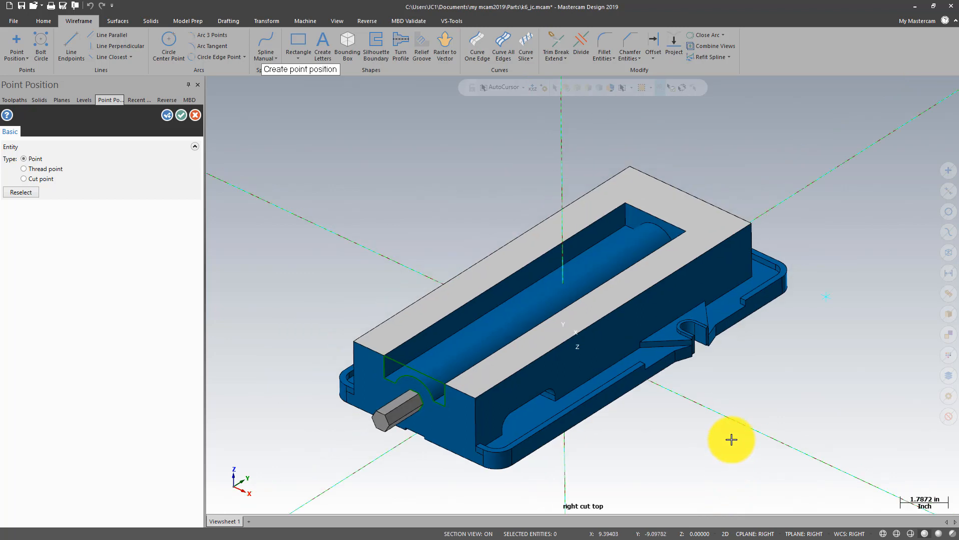
scroll(731, 440, "up", 3)
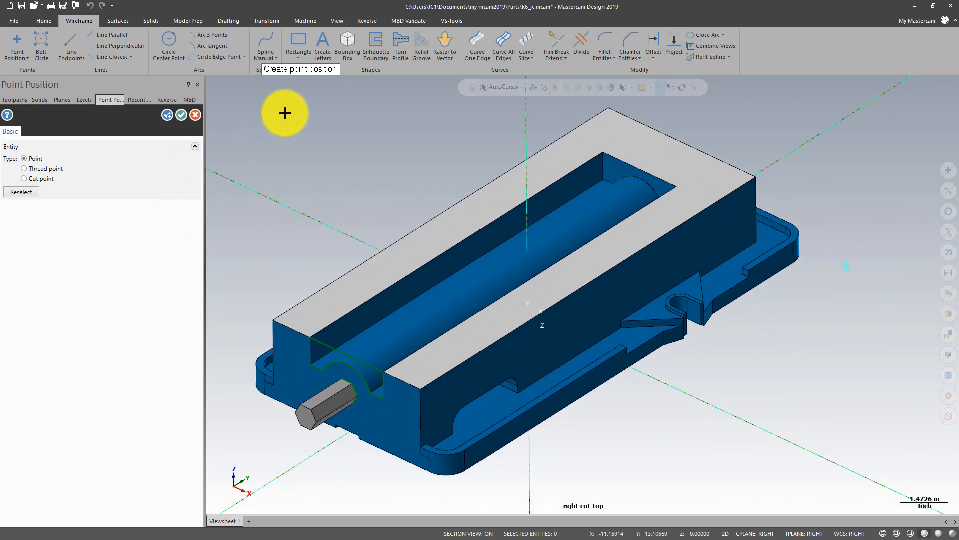
scroll(383, 129, "down", 1)
scroll(688, 118, "up", 1)
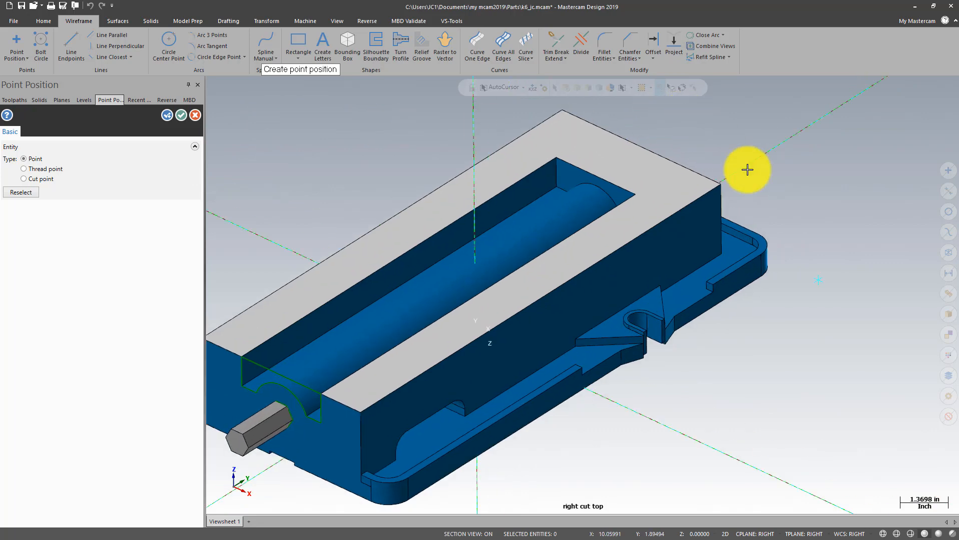
left_click(180, 114)
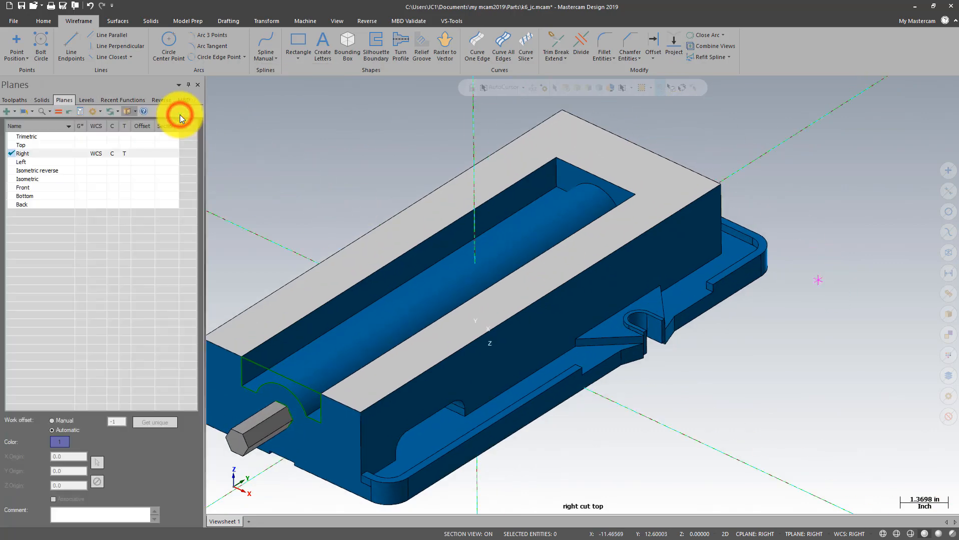
Edit the new point's properties to set its Z coordinate to 0.
double_click(820, 281)
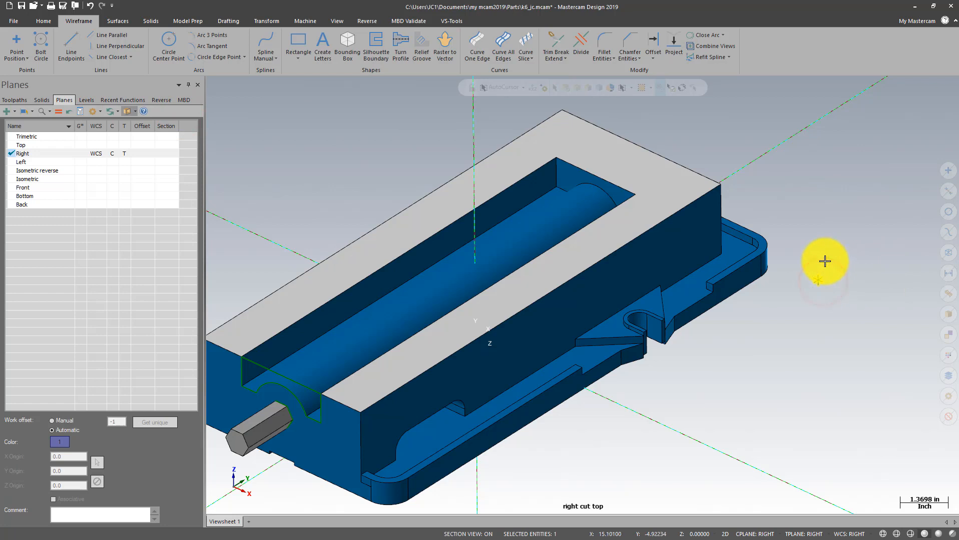
left_click(319, 159)
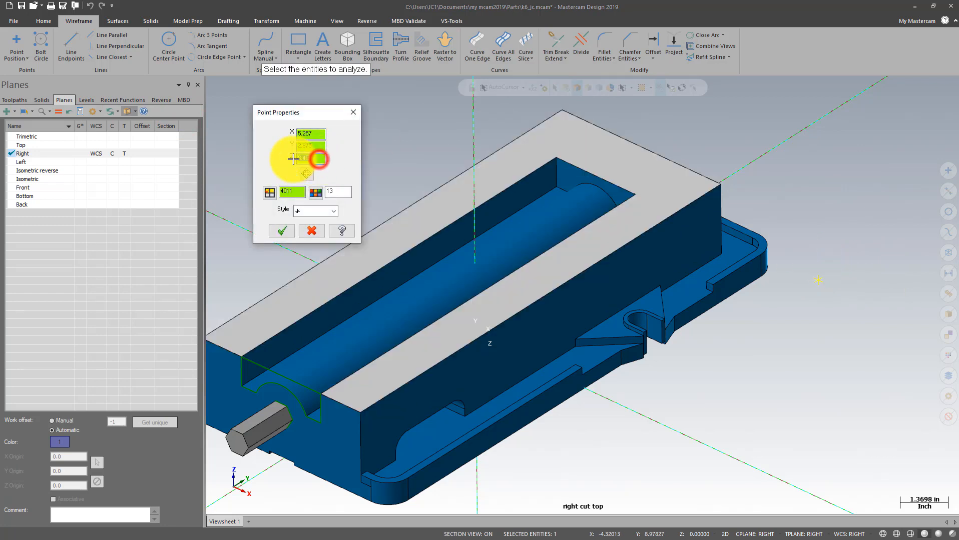
type("0")
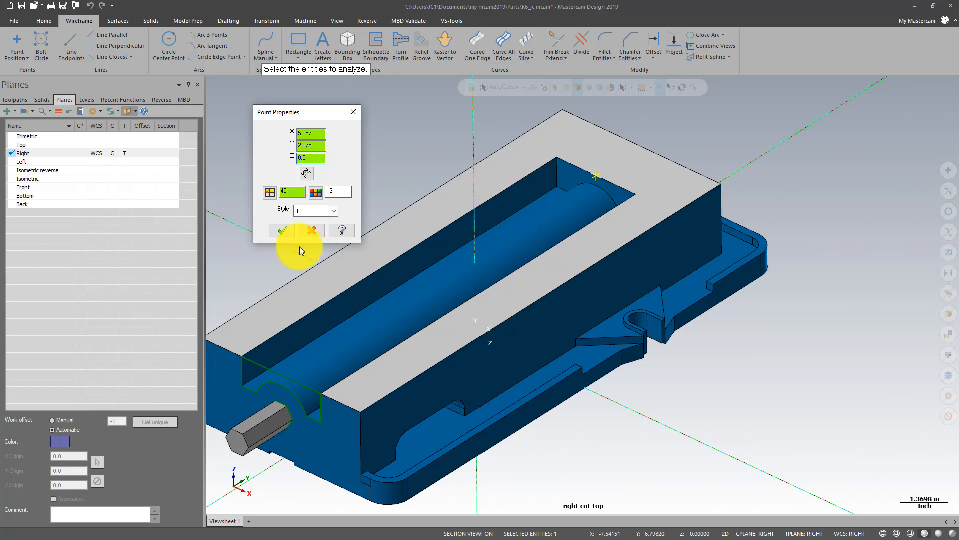
left_click(282, 229)
View the model square to the Right plane and hide the D688-BASE level, number 5002.
right_click(325, 122)
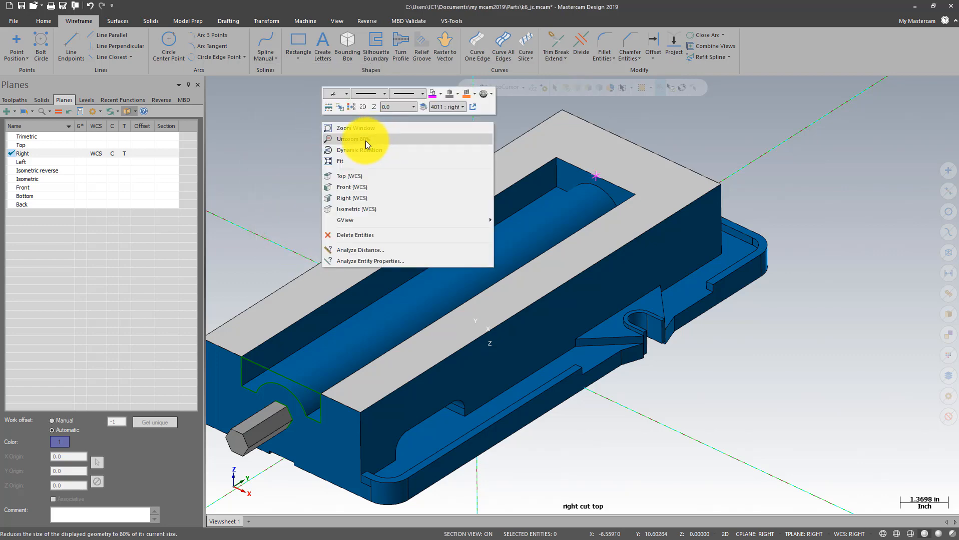
left_click(353, 175)
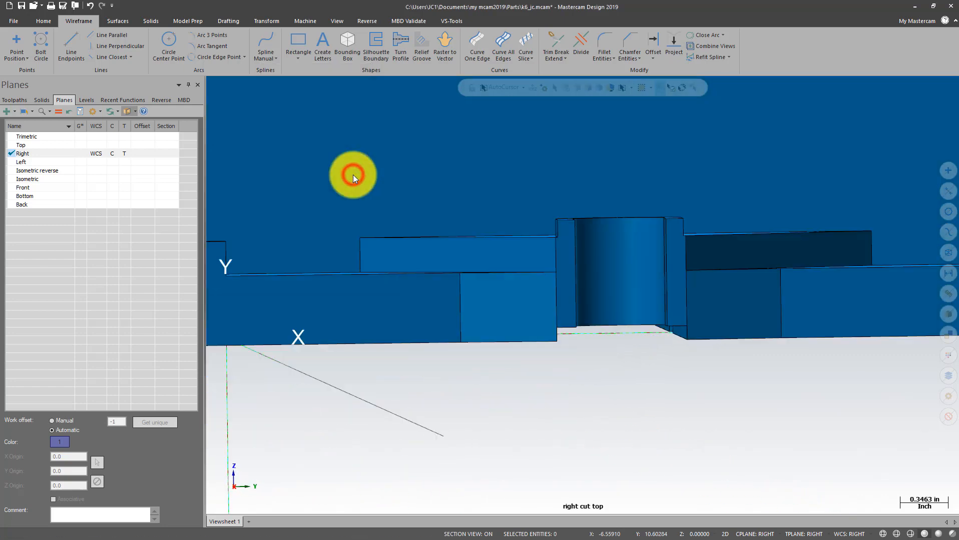
scroll(443, 460, "down", 8)
scroll(619, 260, "up", 5)
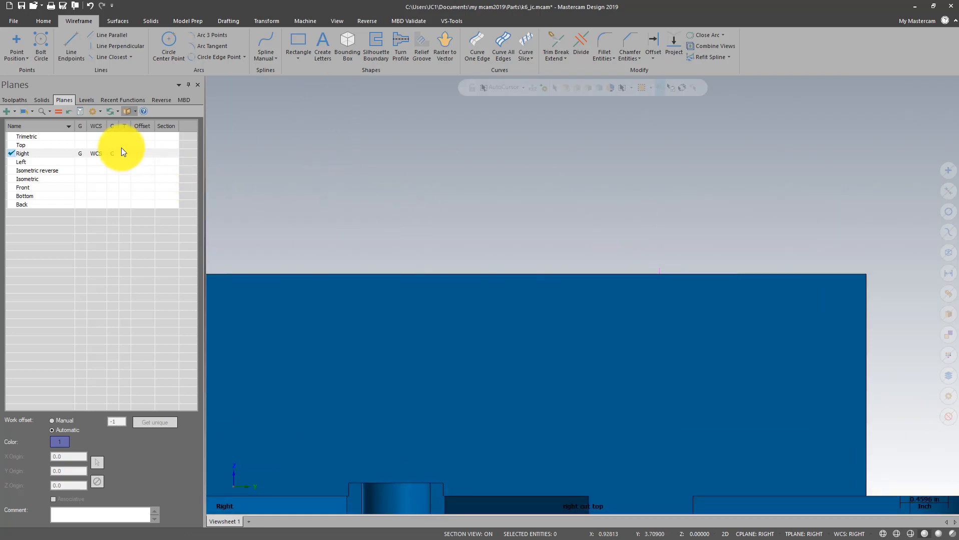
left_click(85, 99)
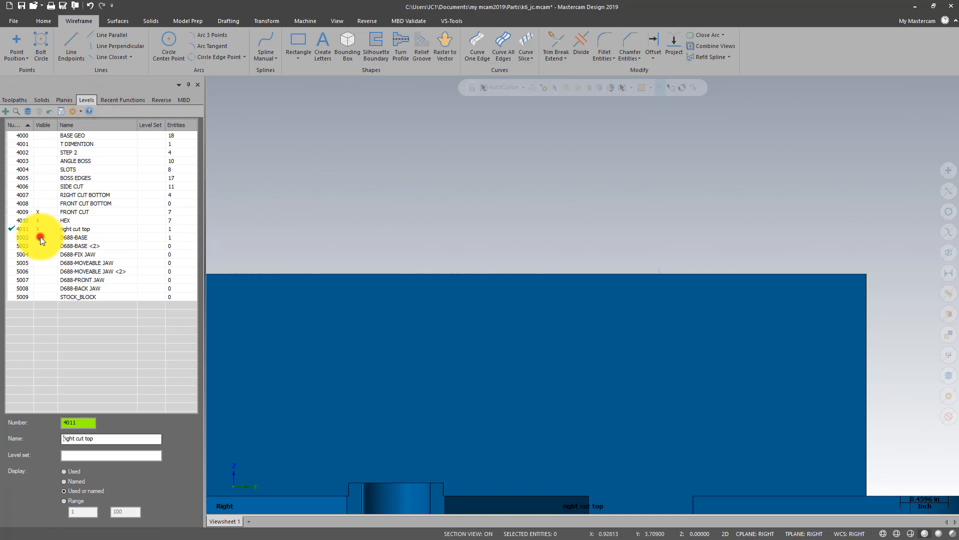
left_click(39, 237)
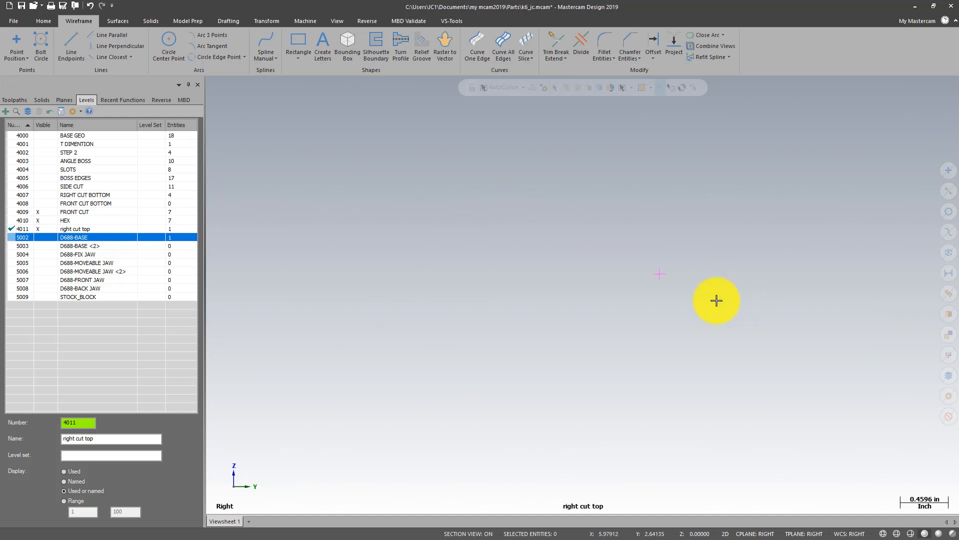
Shift the point along X through its properties so that its X coordinate is 5.632.
left_click(661, 274)
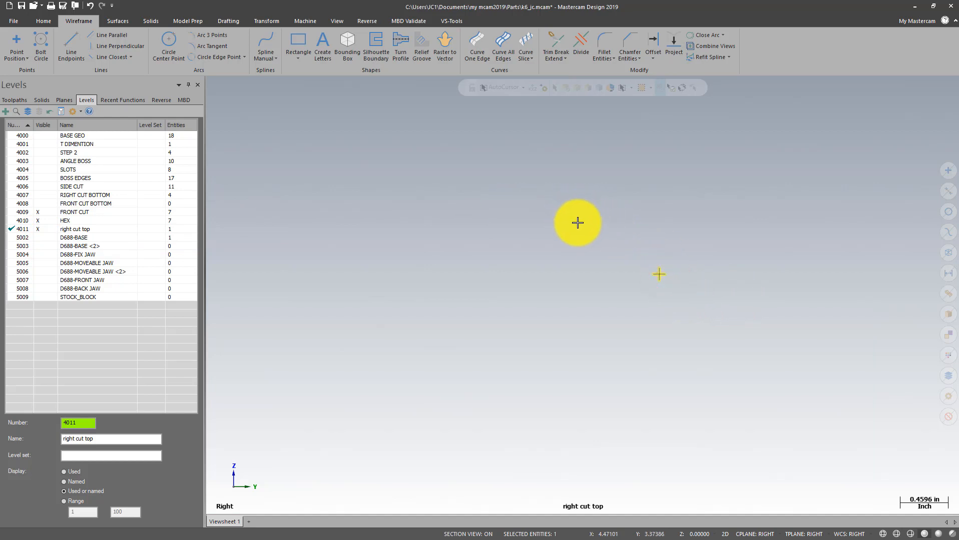
left_click(269, 21)
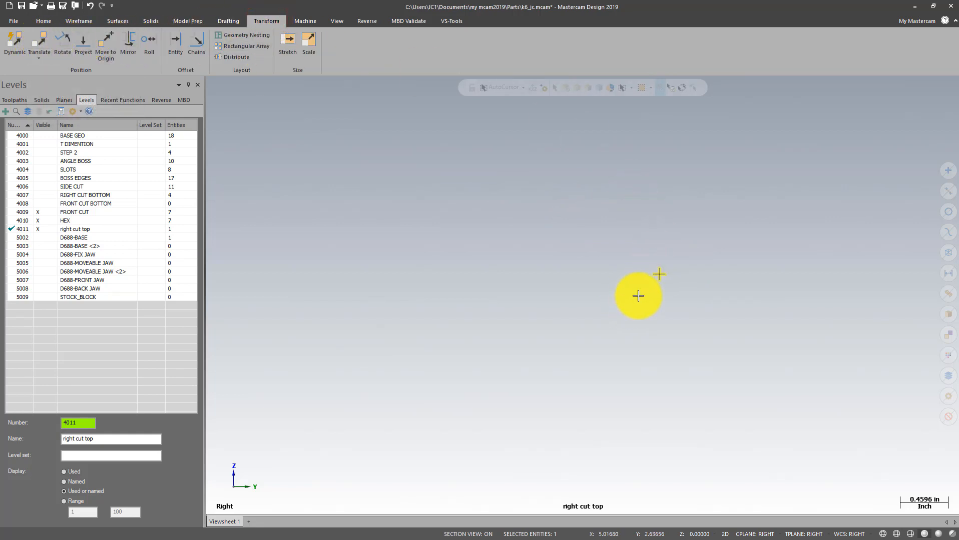
key("F4")
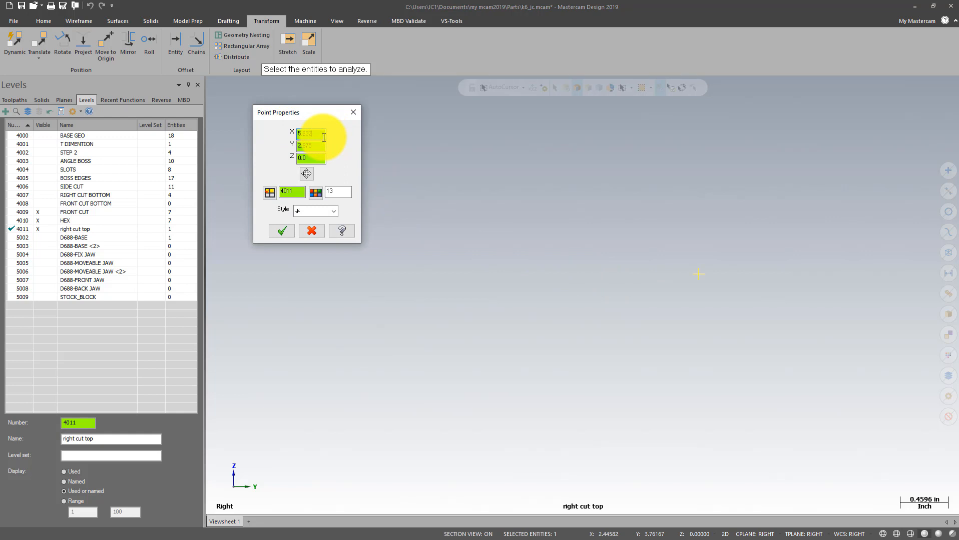
left_click(283, 230)
right_click(412, 174)
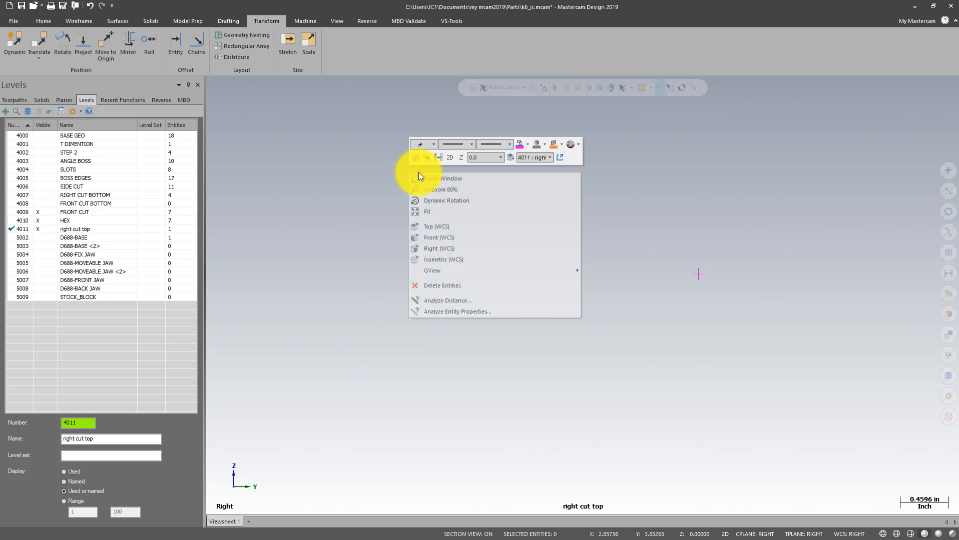
left_click(441, 156)
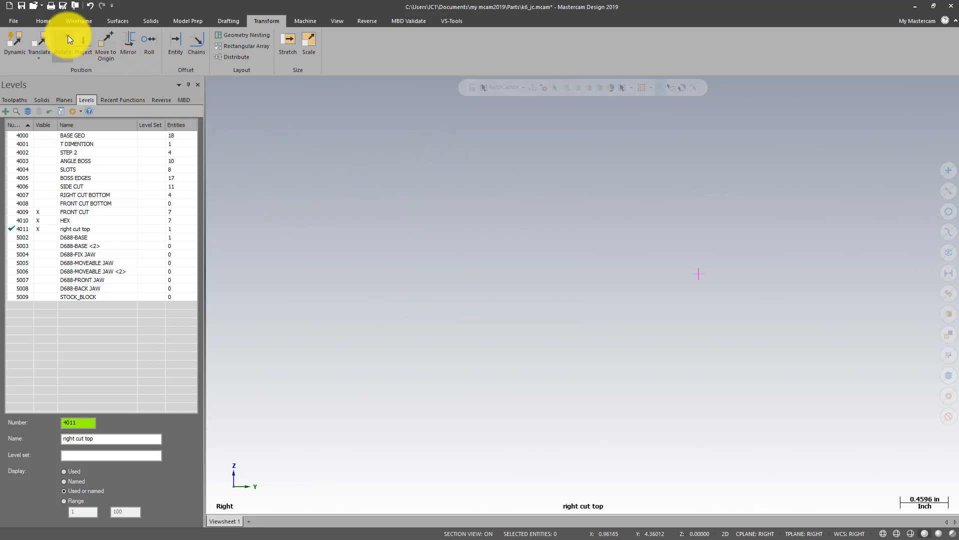
Draw a 0.25 by 0.25 rectangular shape from the placed point, with its upper-left corner as the origin.
left_click(95, 21)
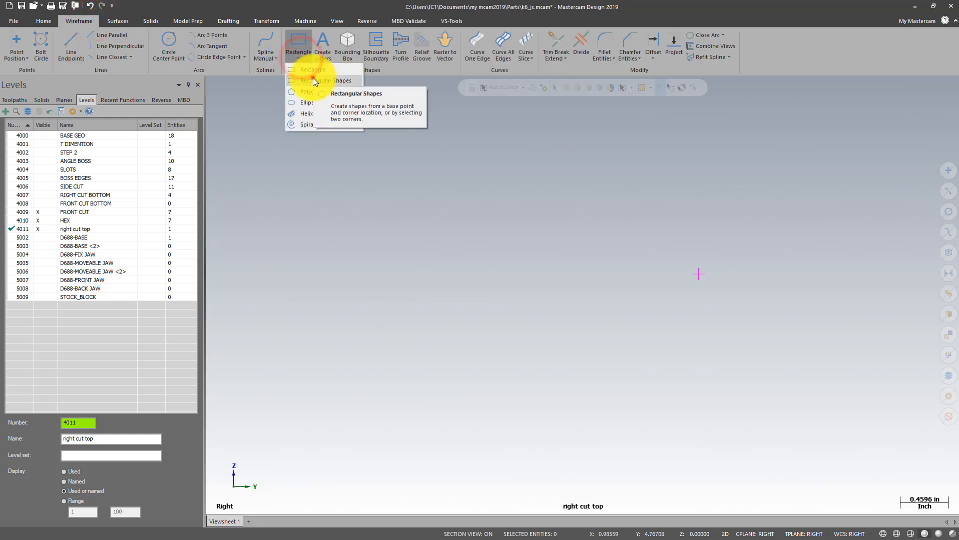
left_click(314, 78)
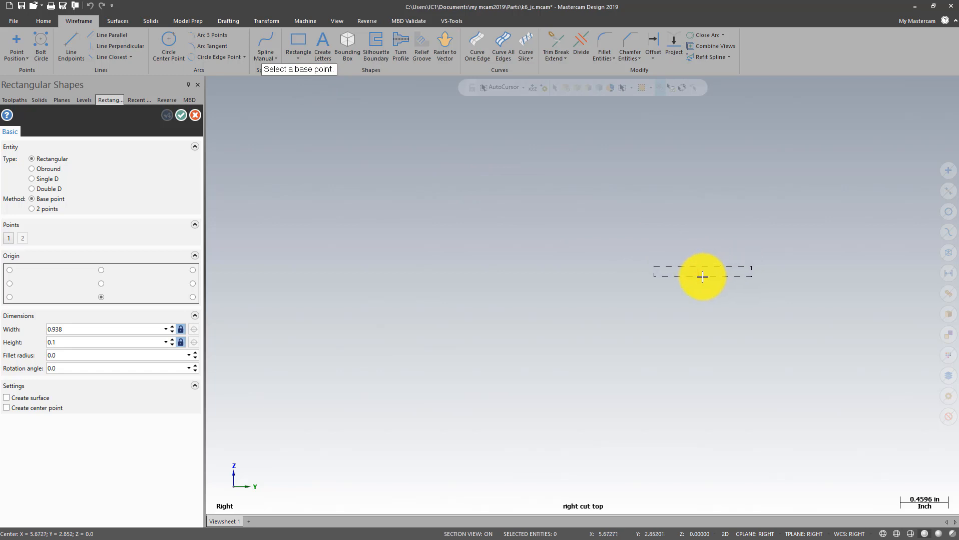
left_click(697, 276)
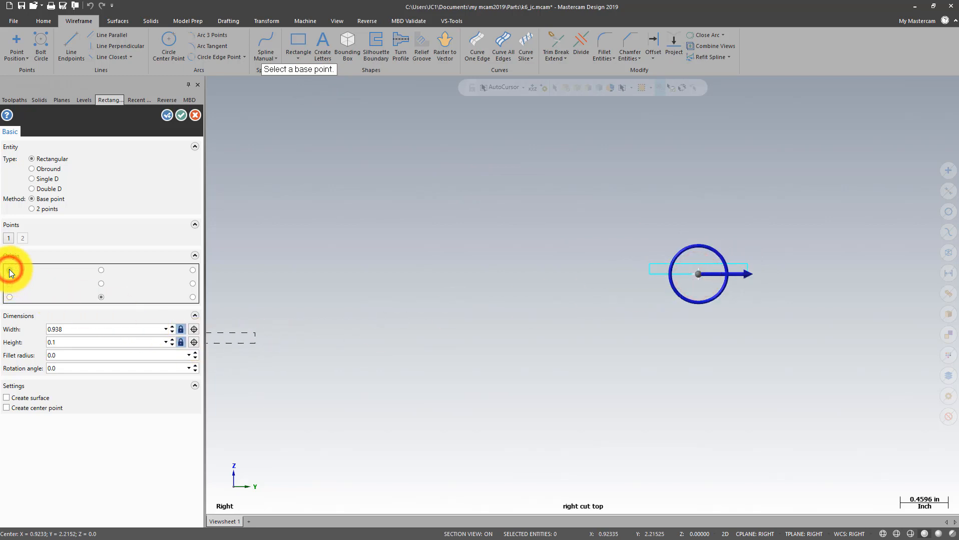
double_click(69, 328)
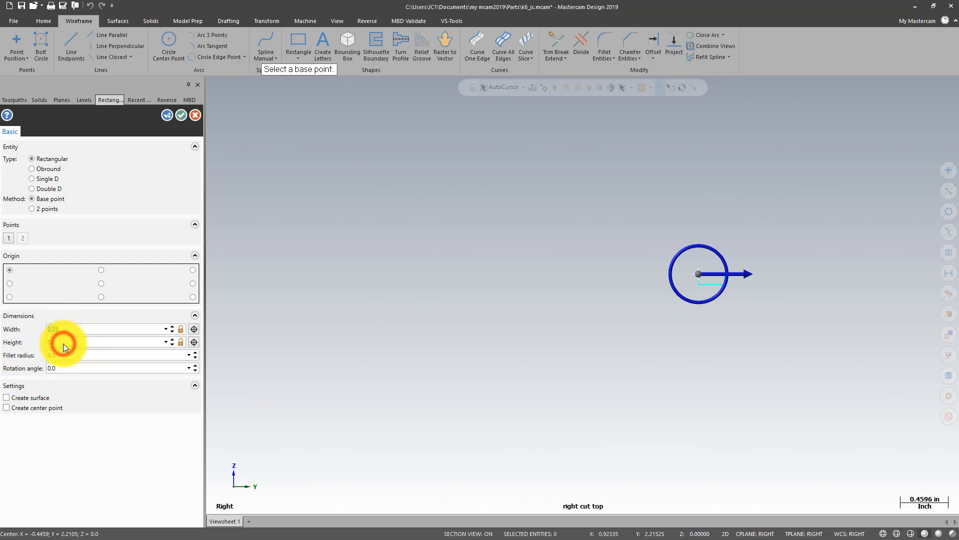
double_click(64, 344)
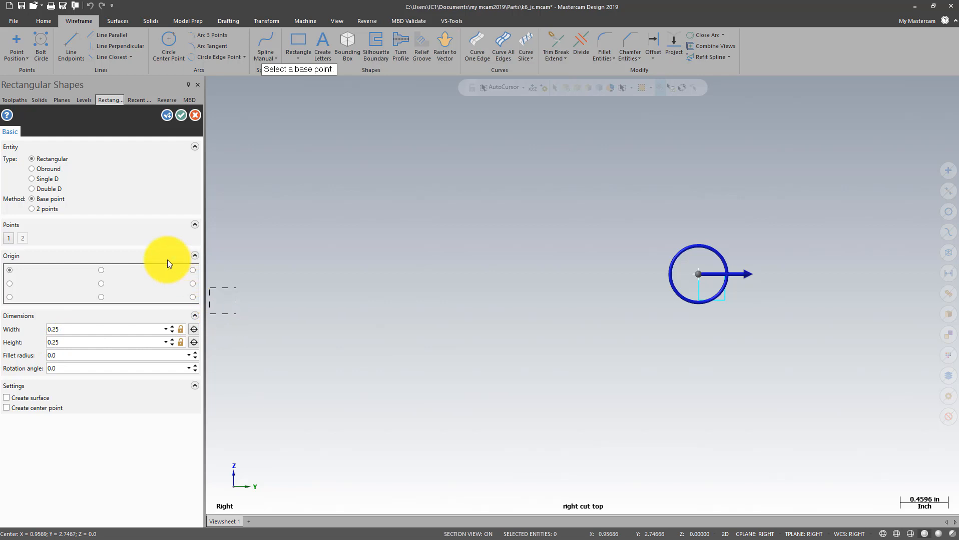
left_click(180, 116)
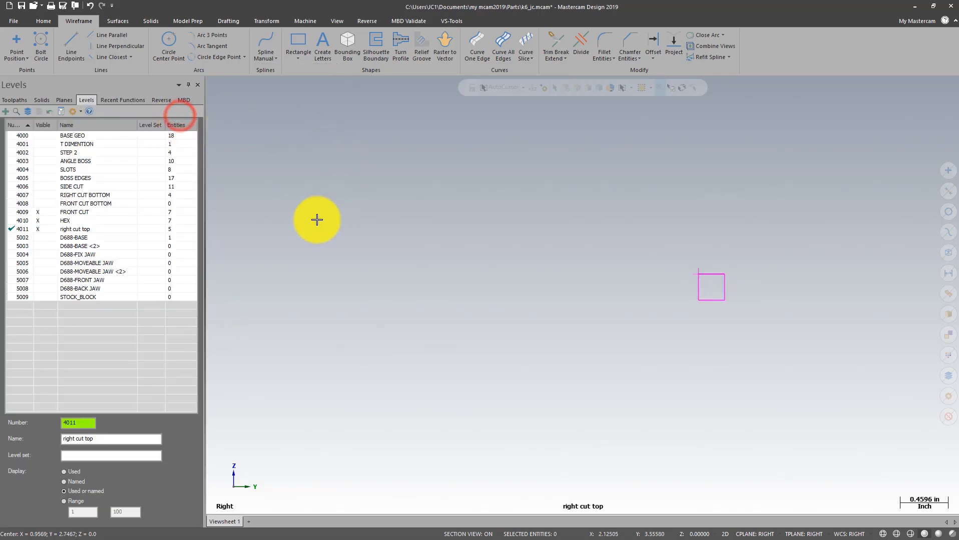
Show the D688-BASE level, display the model in wireframe, and chain the 0.25 square for a solid extrusion.
left_click(41, 238)
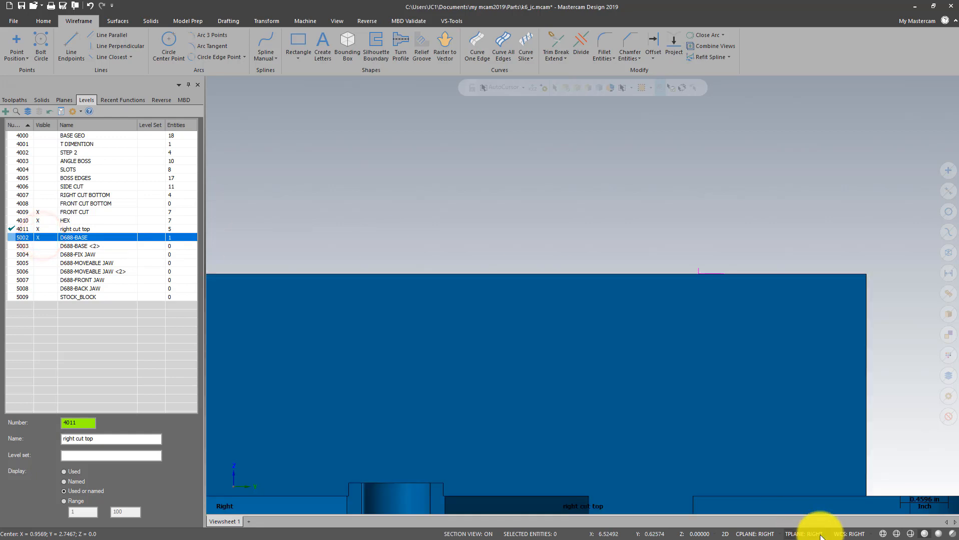
left_click(883, 534)
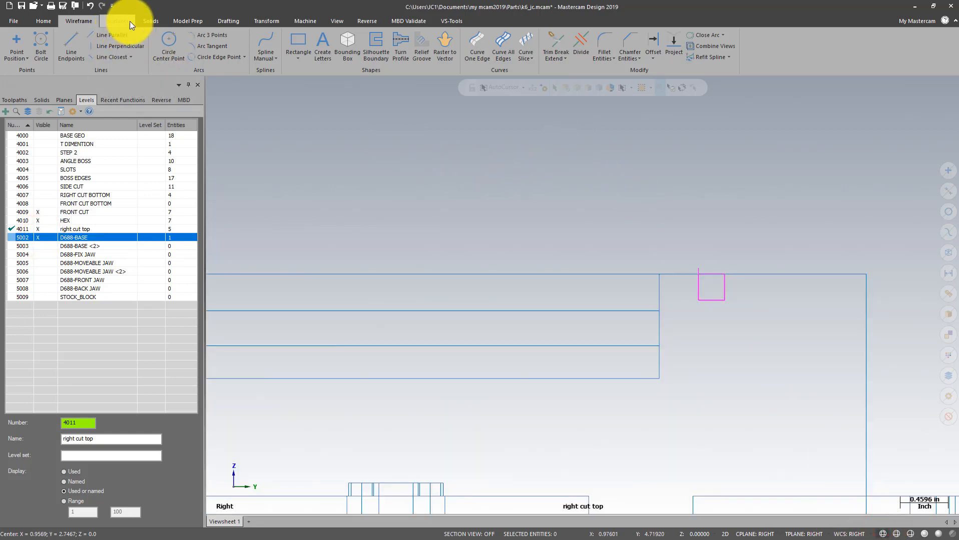
left_click(151, 21)
left_click(96, 41)
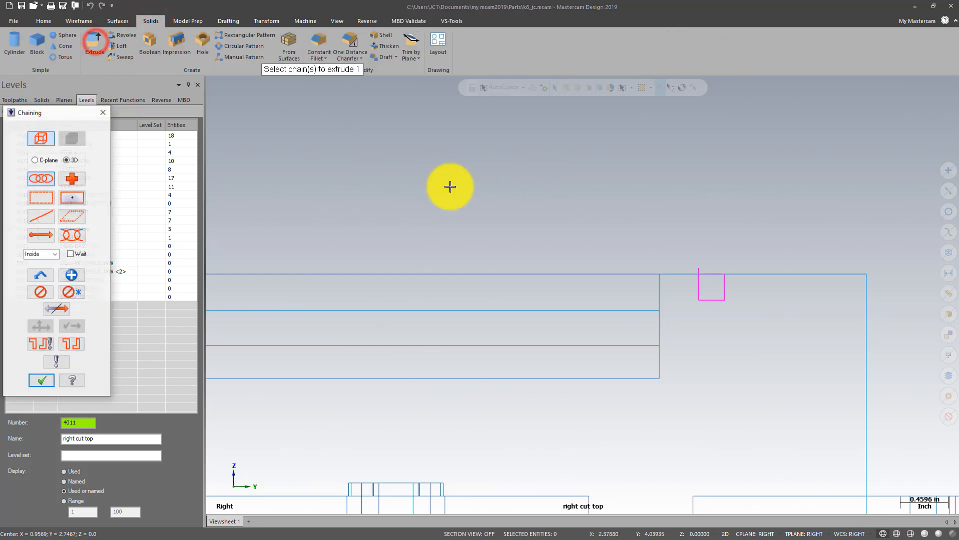
left_click(729, 293)
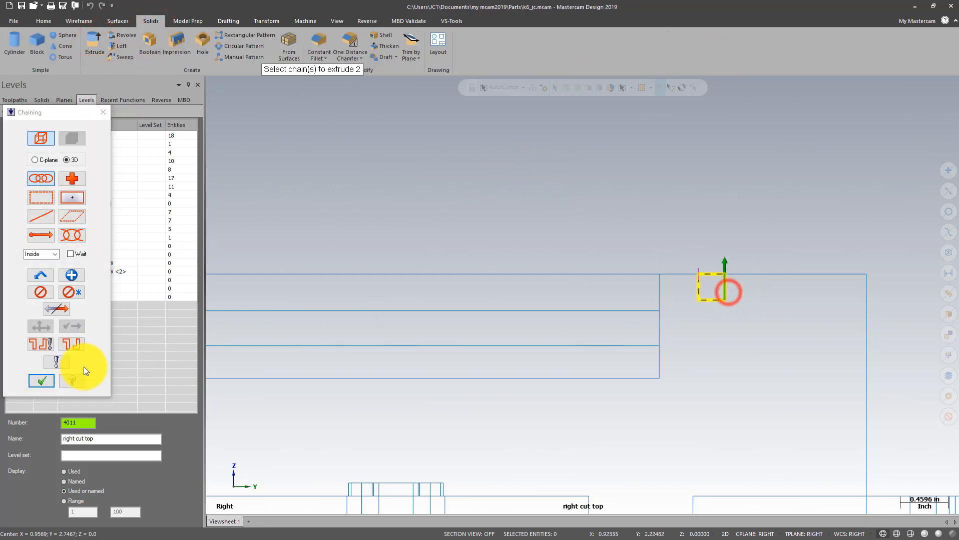
left_click(44, 384)
Extrude the square as a cut body through all in both directions across the base, returning the display to shaded.
middle_click_drag(505, 150, 567, 199)
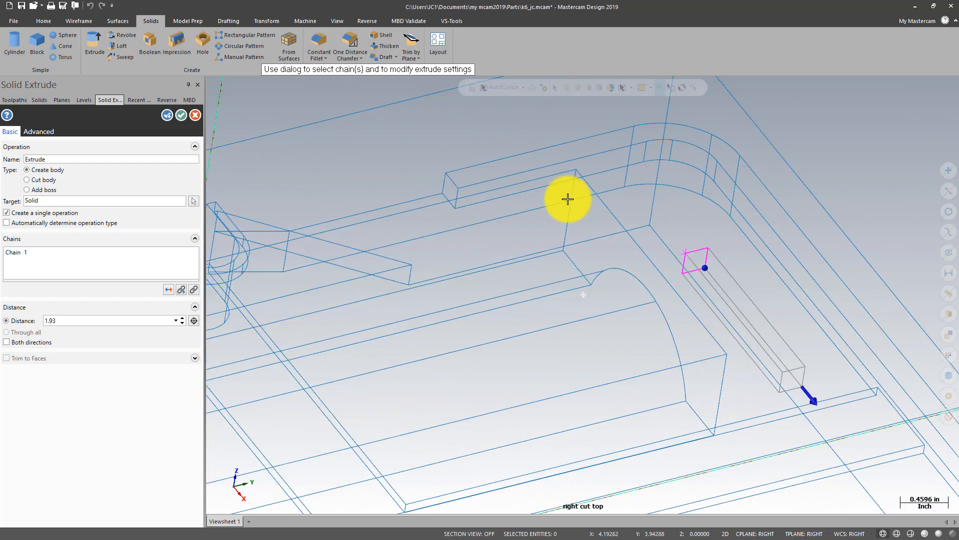
scroll(567, 199, "down", 4)
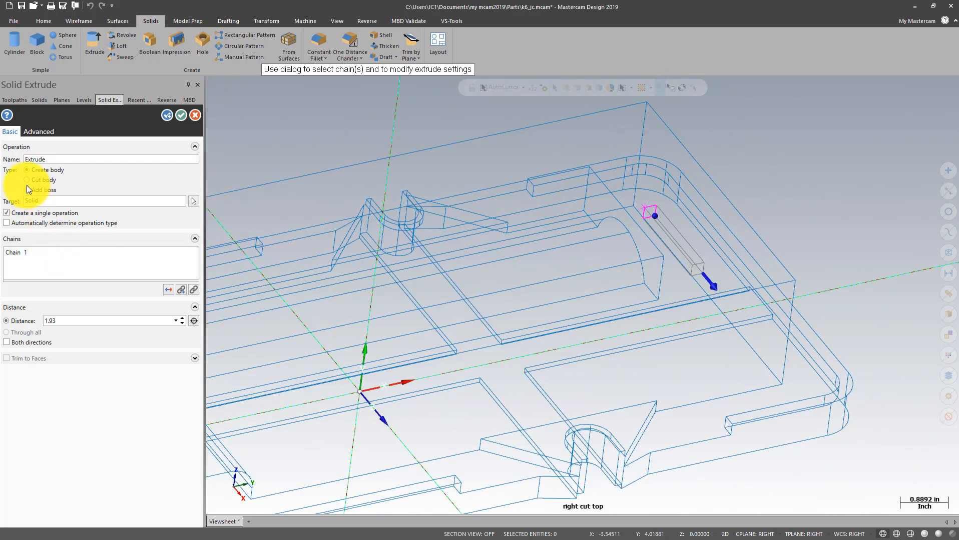
left_click(27, 178)
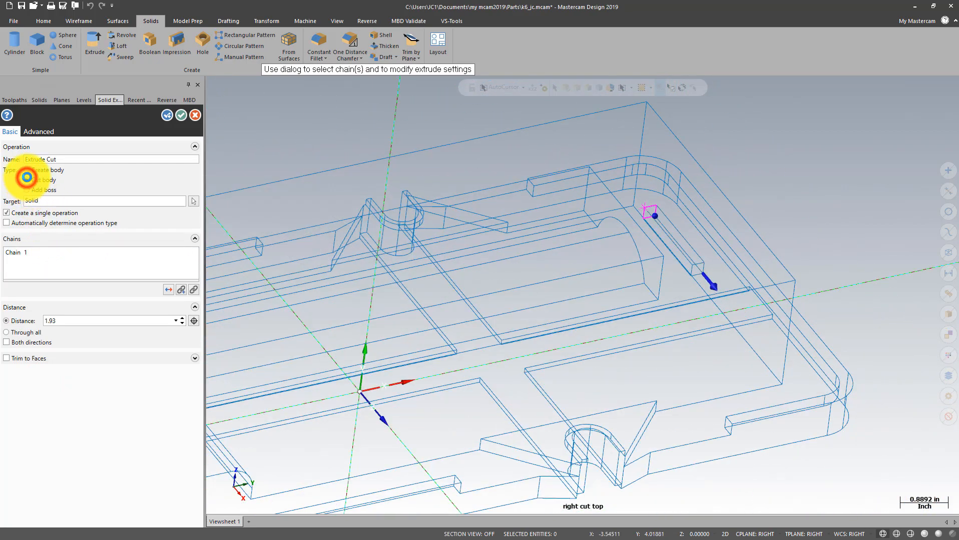
left_click(7, 331)
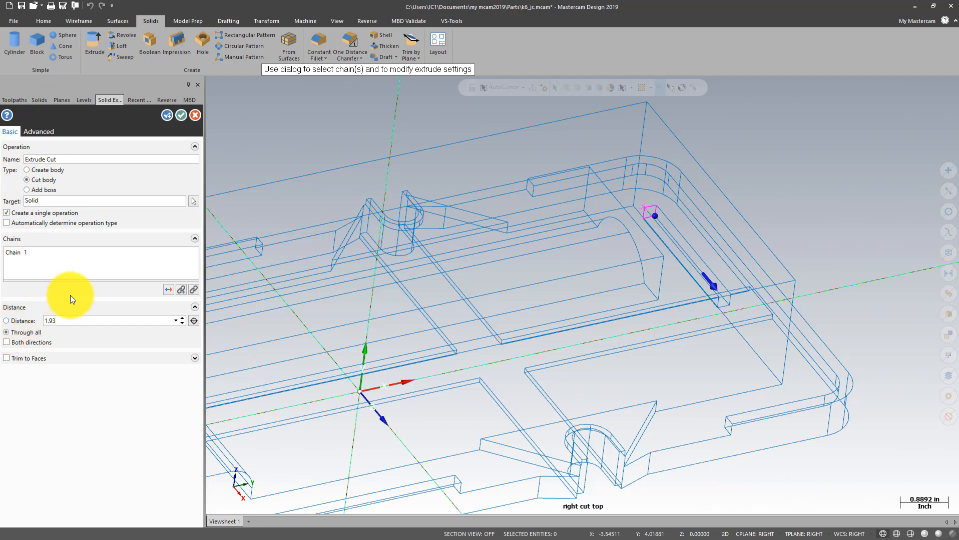
left_click(6, 342)
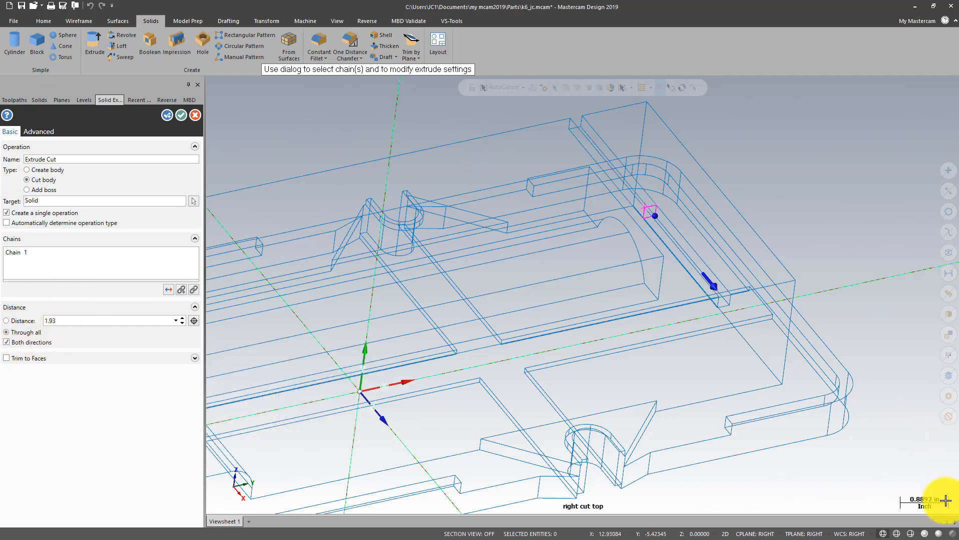
left_click(927, 533)
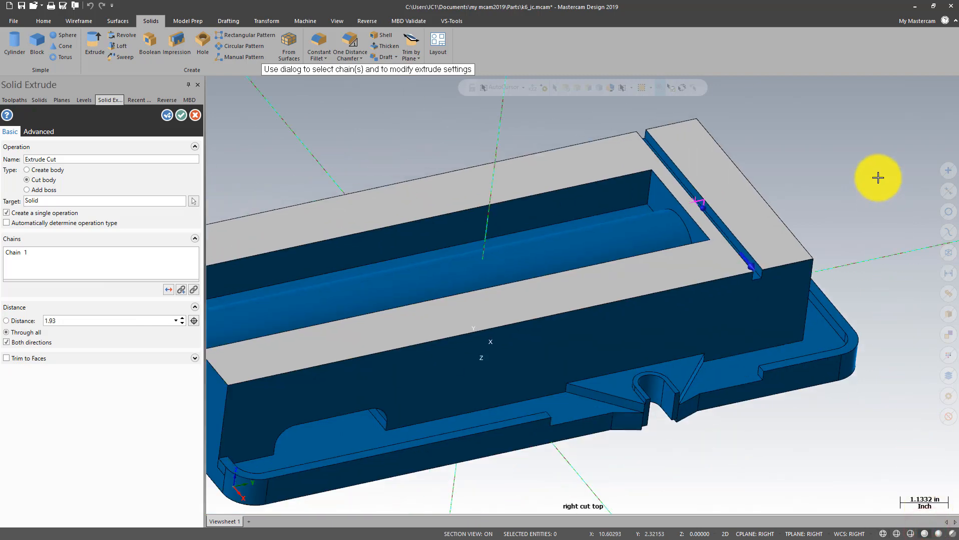
left_click(183, 114)
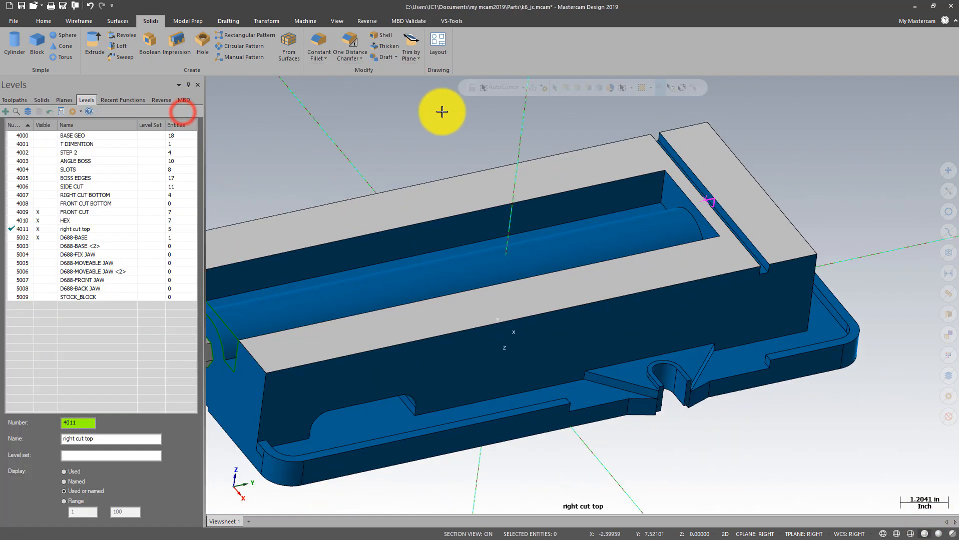
Begin a constant radius fillet and select the two short vertical edges where the angled ribs meet the side wall on one side.
middle_click_drag(439, 111, 424, 92)
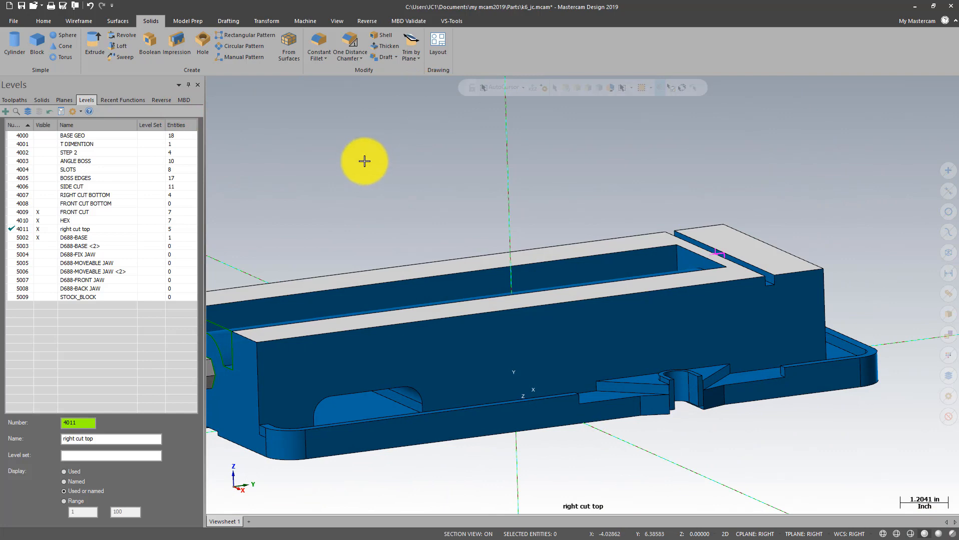
middle_click_drag(366, 160, 395, 182)
scroll(397, 180, "down", 1)
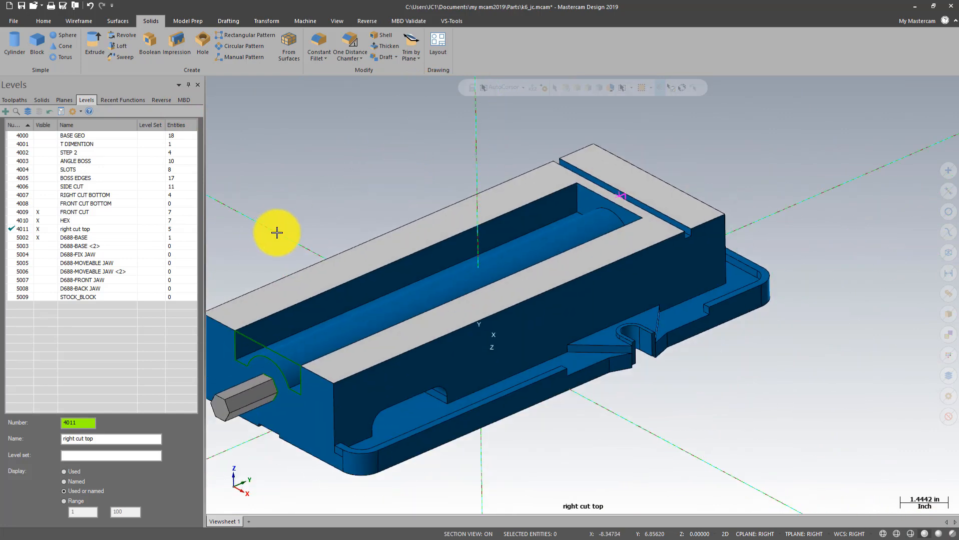
scroll(413, 199, "down", 1)
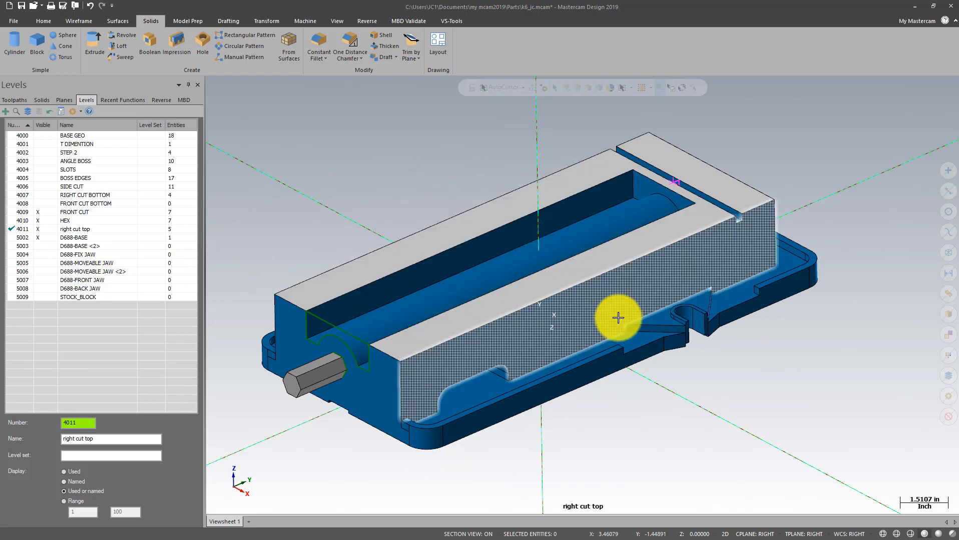
left_click(321, 41)
scroll(660, 372, "up", 5)
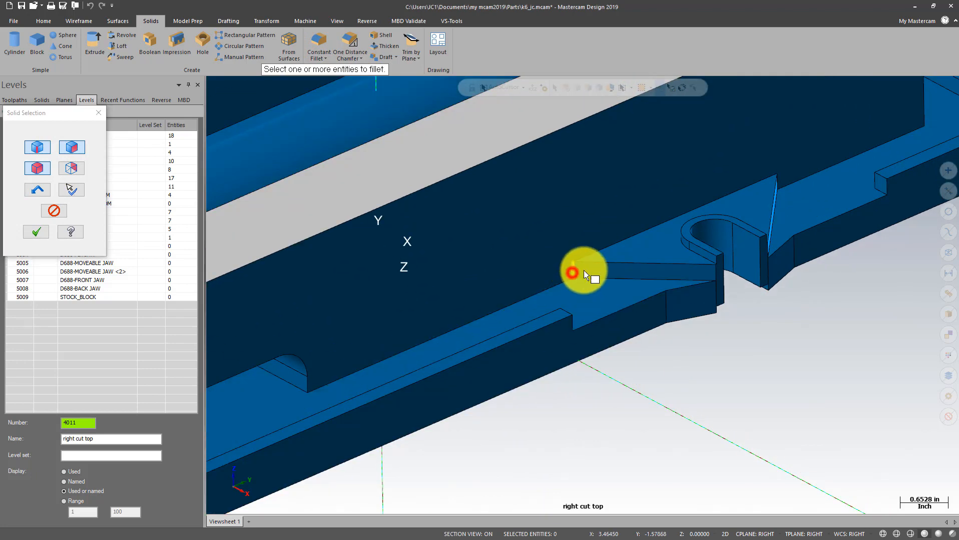
scroll(620, 250, "down", 4)
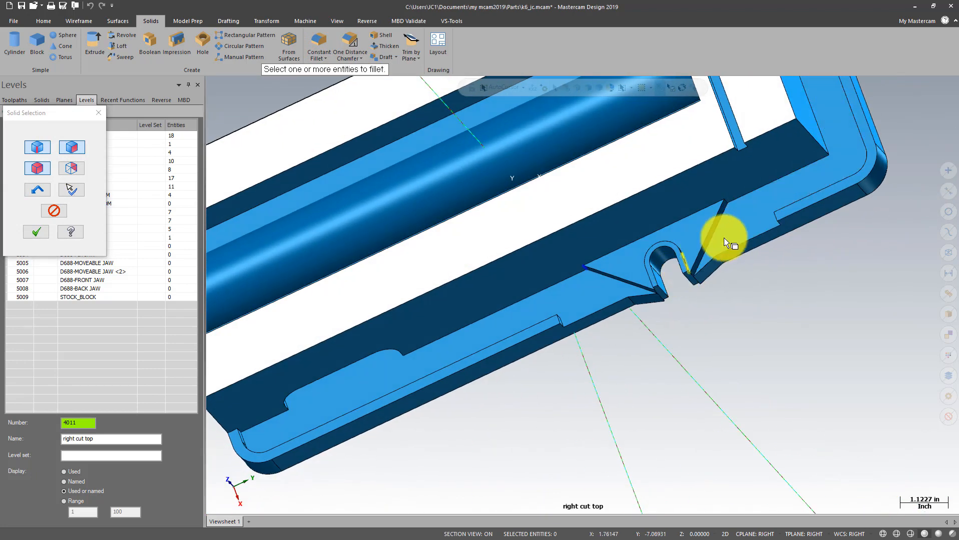
scroll(756, 205, "up", 5)
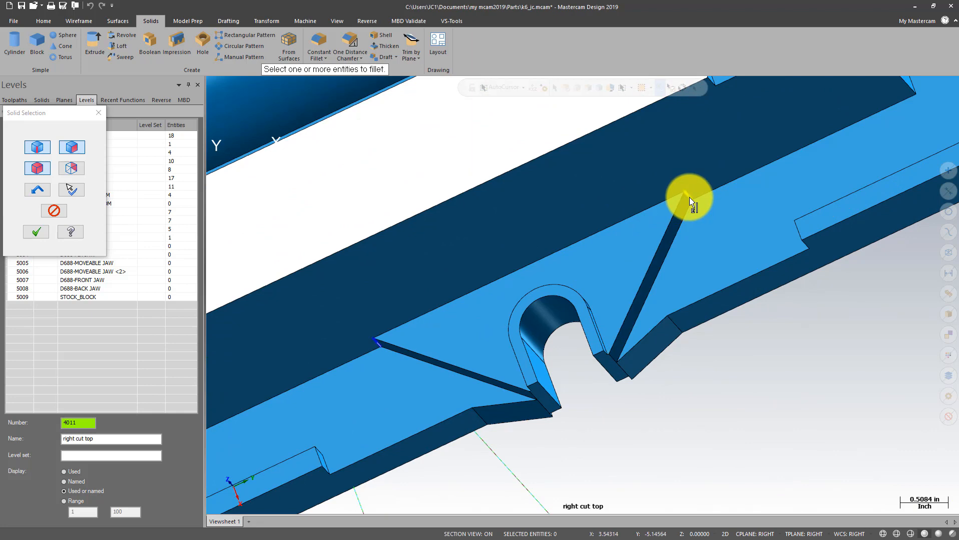
scroll(719, 178, "down", 4)
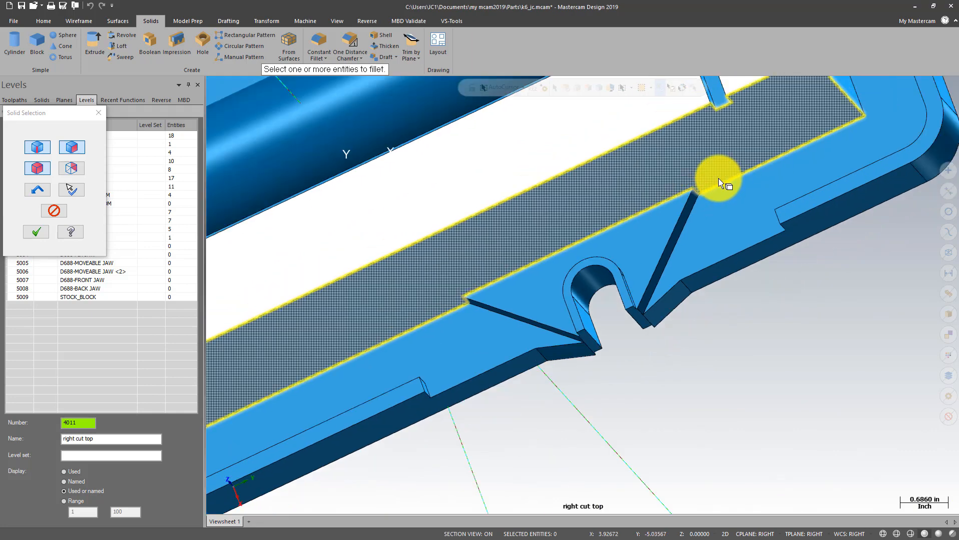
middle_click_drag(738, 311, 773, 255)
scroll(836, 221, "down", 3)
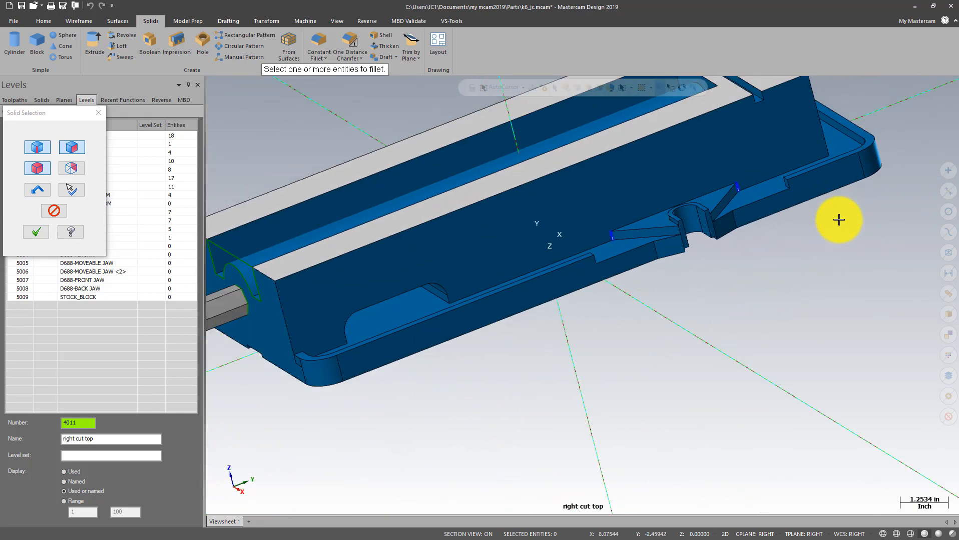
Add the short vertical edge where the raised rim meets the same side wall near the hex end to the fillet selection.
middle_click_drag(837, 221, 396, 280)
scroll(395, 280, "up", 7)
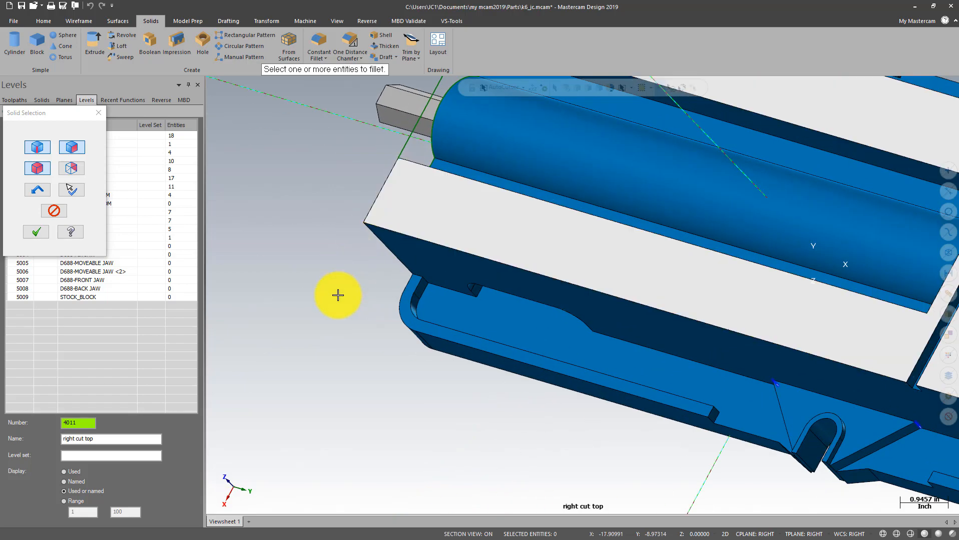
left_click(521, 263)
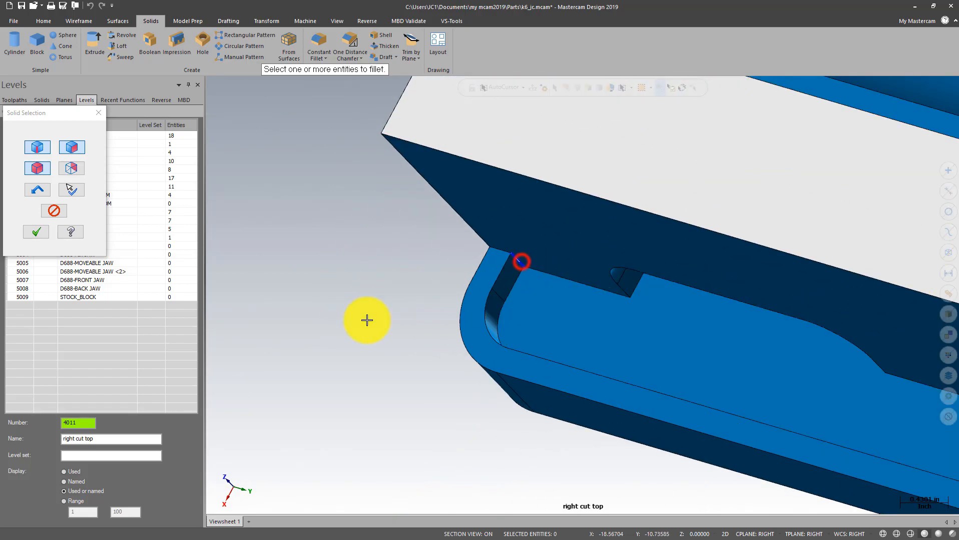
Add the vertical edge where the rib nearest the cross slot meets the opposite side wall to the fillet selection.
scroll(366, 321, "down", 6)
middle_click_drag(602, 225, 392, 284)
scroll(472, 343, "up", 2)
scroll(472, 344, "up", 1)
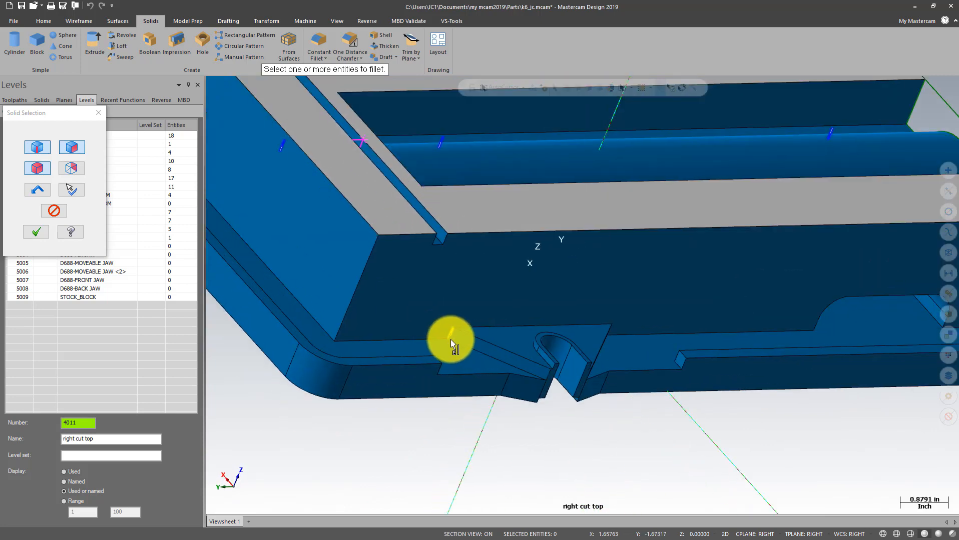
left_click(453, 331)
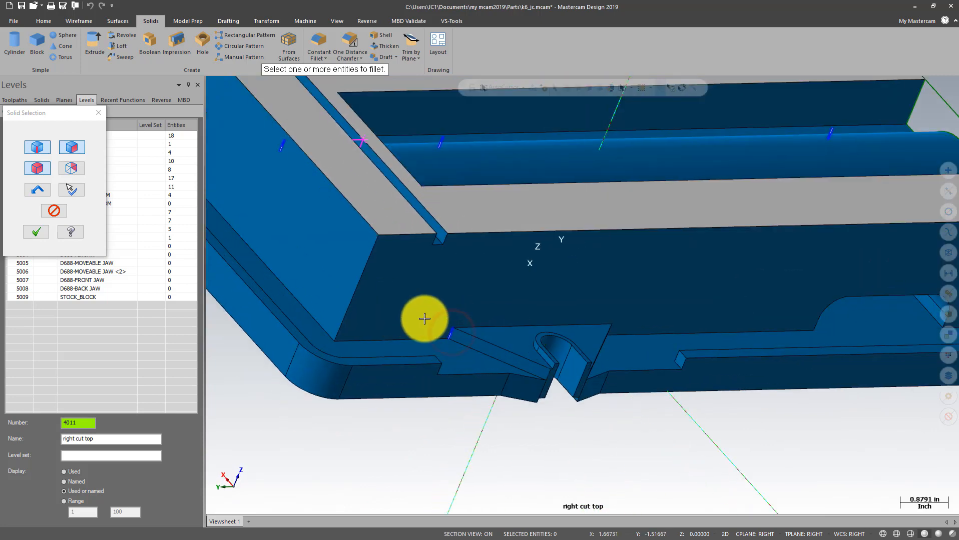
Add the rim edge near the hex end and the remaining rib edge on the opposite side, and accept the fillet selection.
scroll(540, 315, "down", 1)
scroll(466, 366, "down", 1)
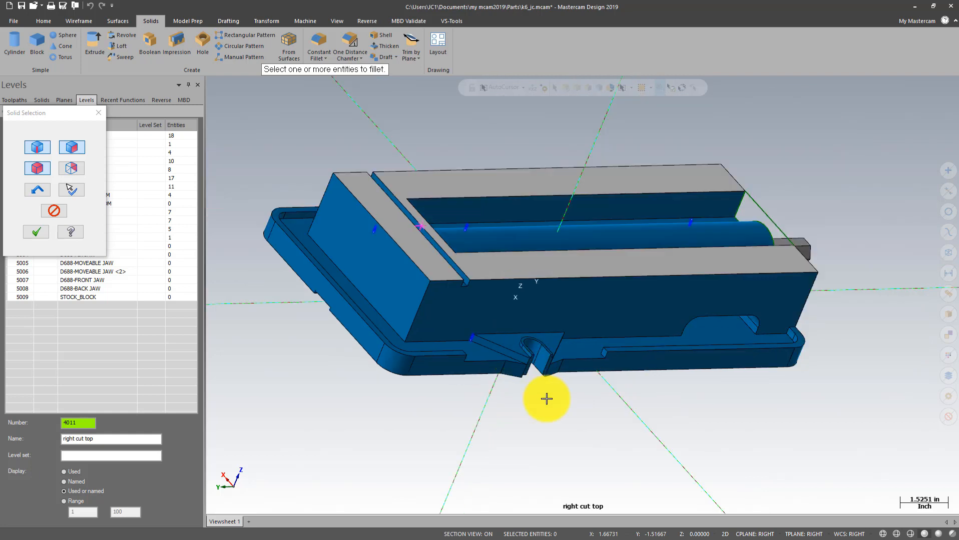
scroll(605, 354, "up", 1)
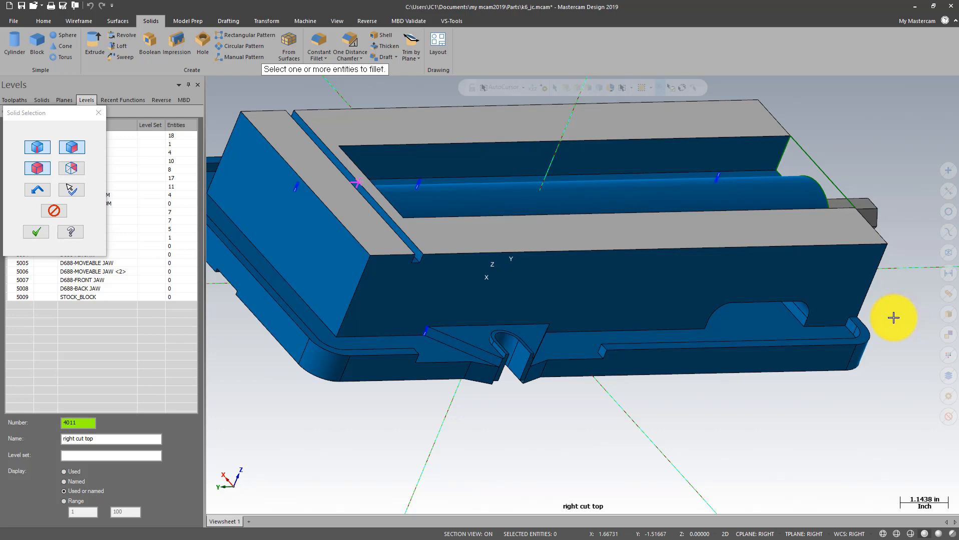
scroll(893, 318, "up", 4)
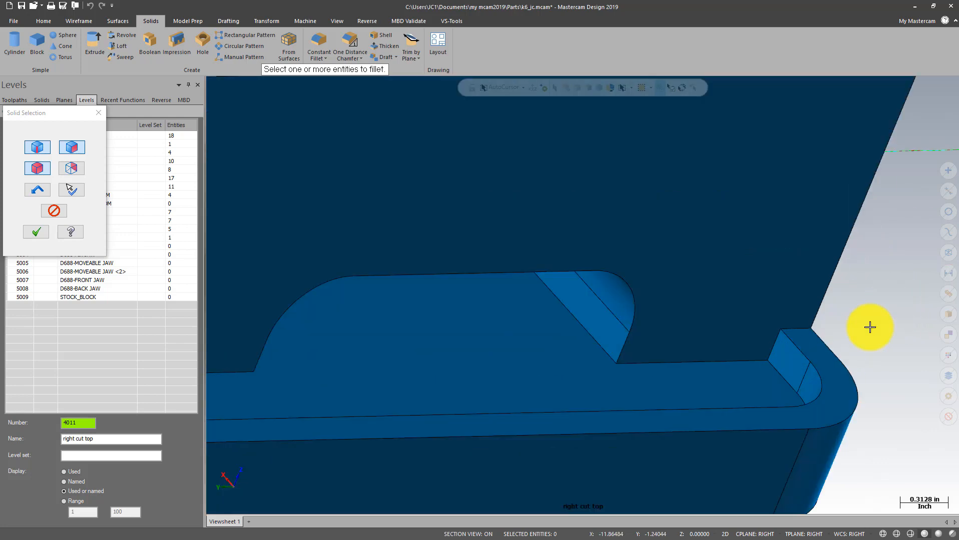
left_click(774, 348)
scroll(899, 258, "down", 3)
middle_click_drag(755, 372, 632, 363)
left_click(275, 287)
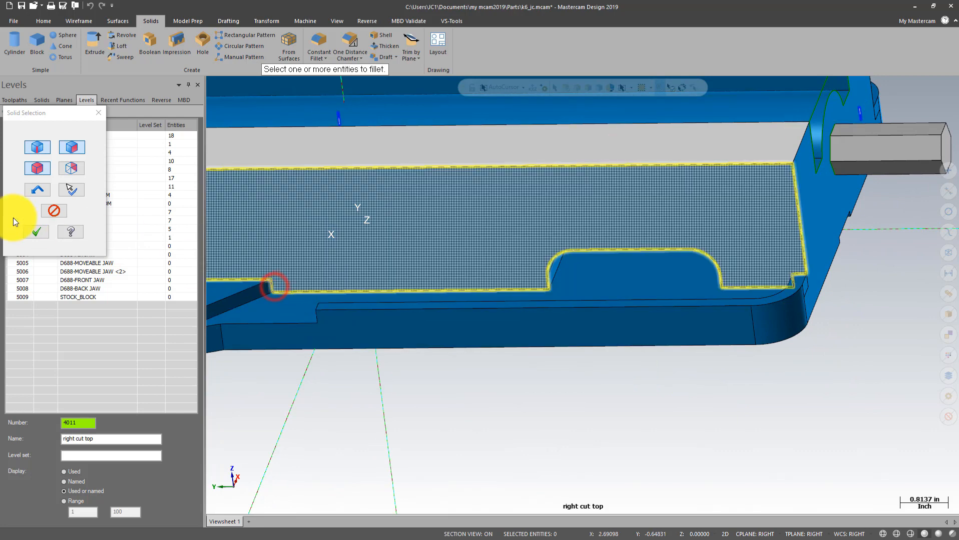
left_click(35, 232)
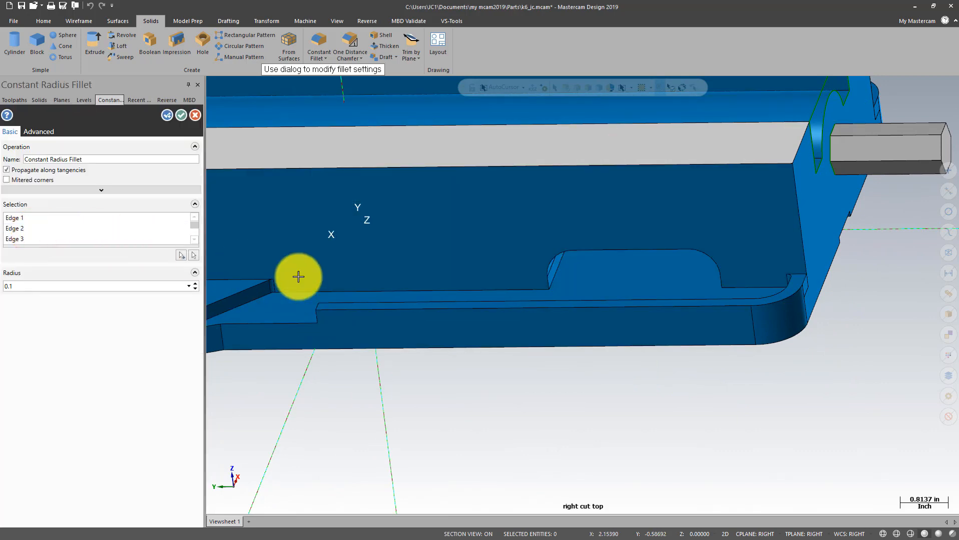
scroll(797, 195, "down", 7)
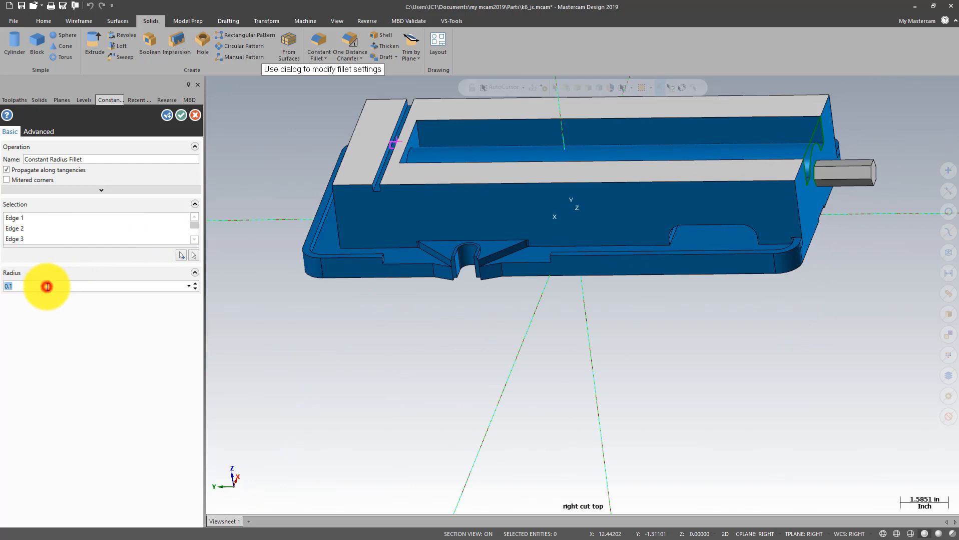
Set the fillet radius of the selected vertical edges to 0.375 and apply the fillet.
type(".375")
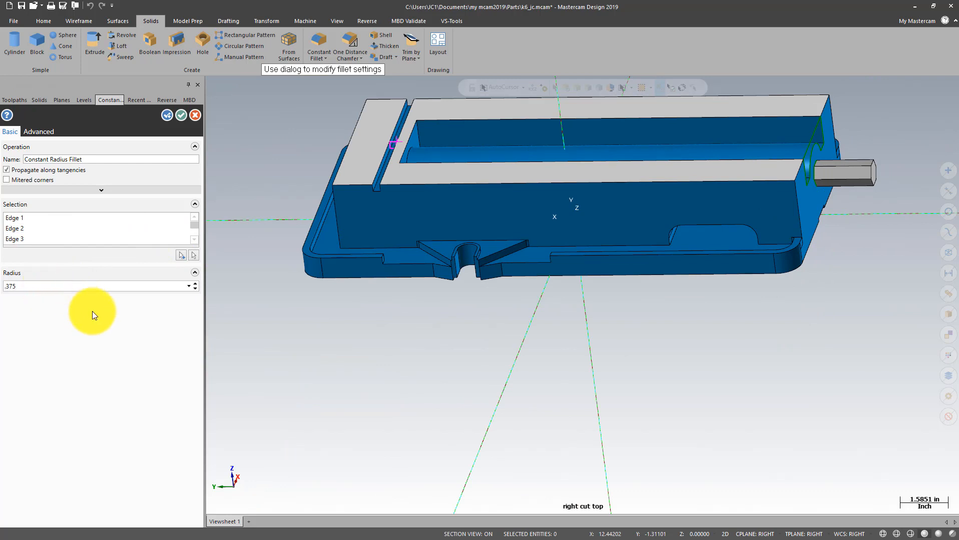
key("Return")
scroll(479, 291, "down", 1)
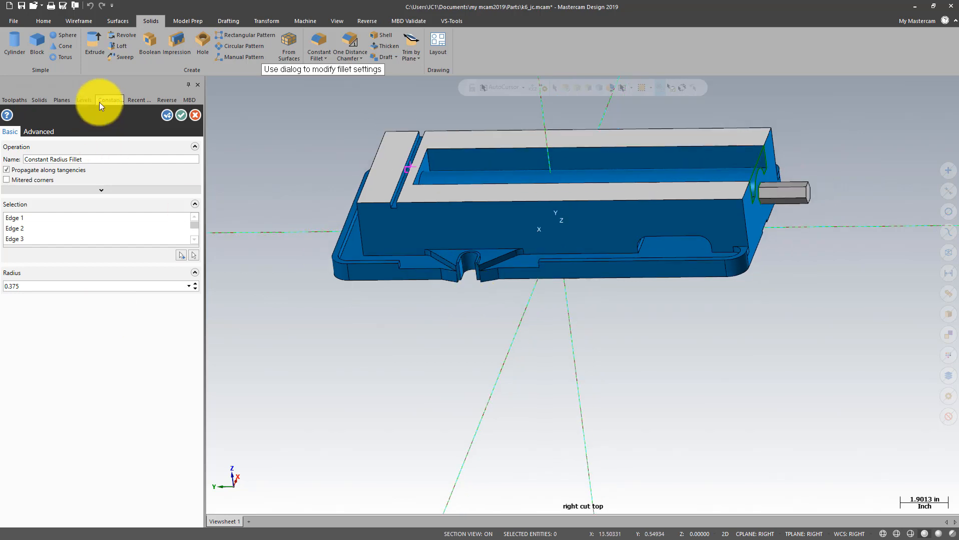
left_click(182, 115)
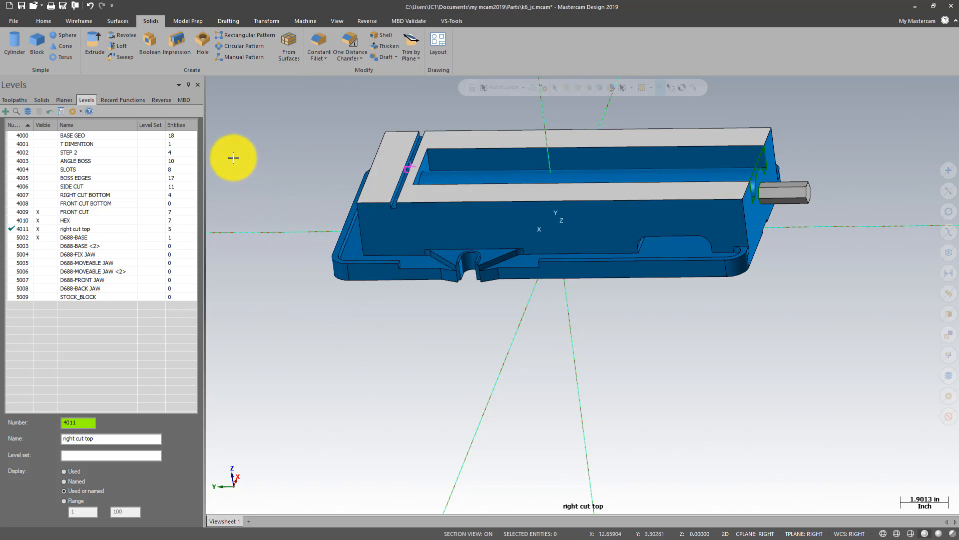
Begin another constant radius fillet and select the base edges of the angled rib, its rounded corner and the adjoining side wall.
scroll(233, 158, "up", 1)
left_click(319, 42)
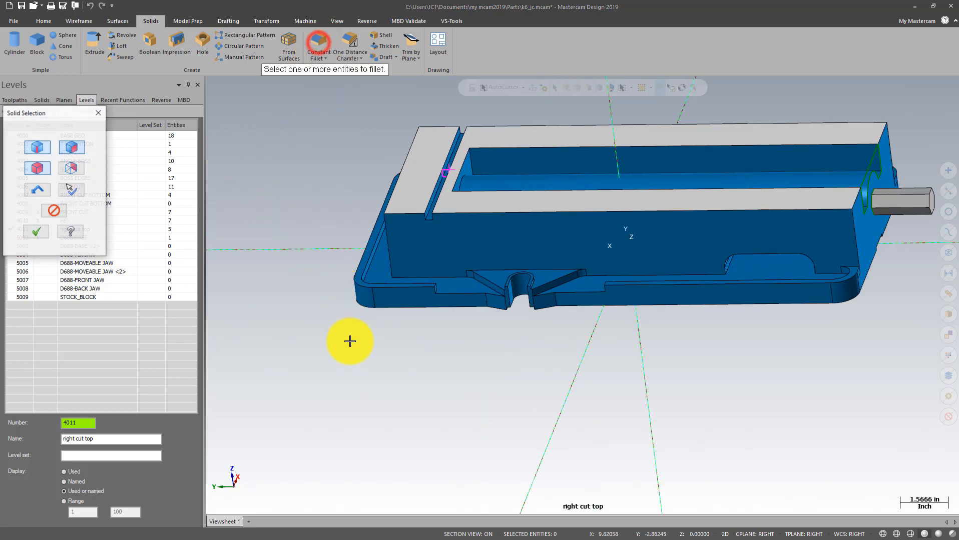
scroll(350, 341, "up", 4)
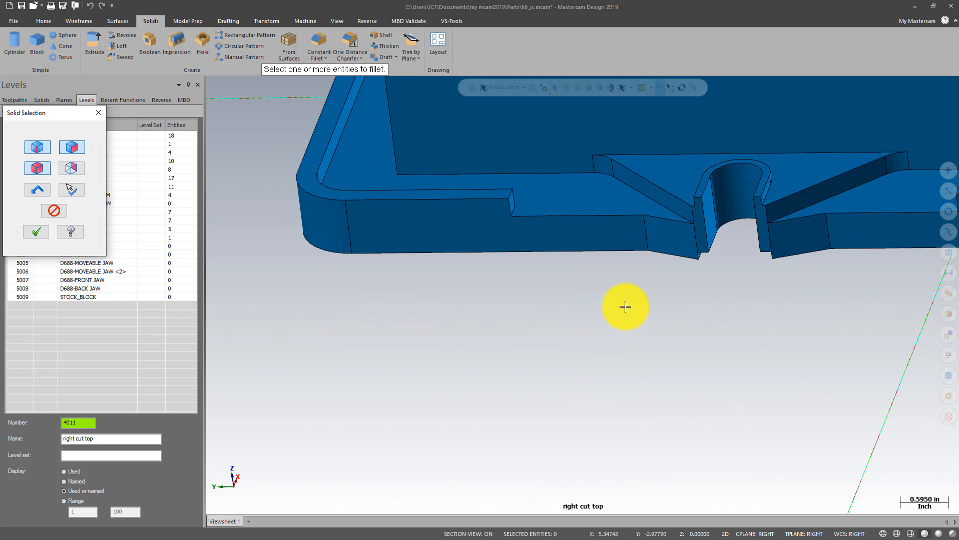
left_click(657, 202)
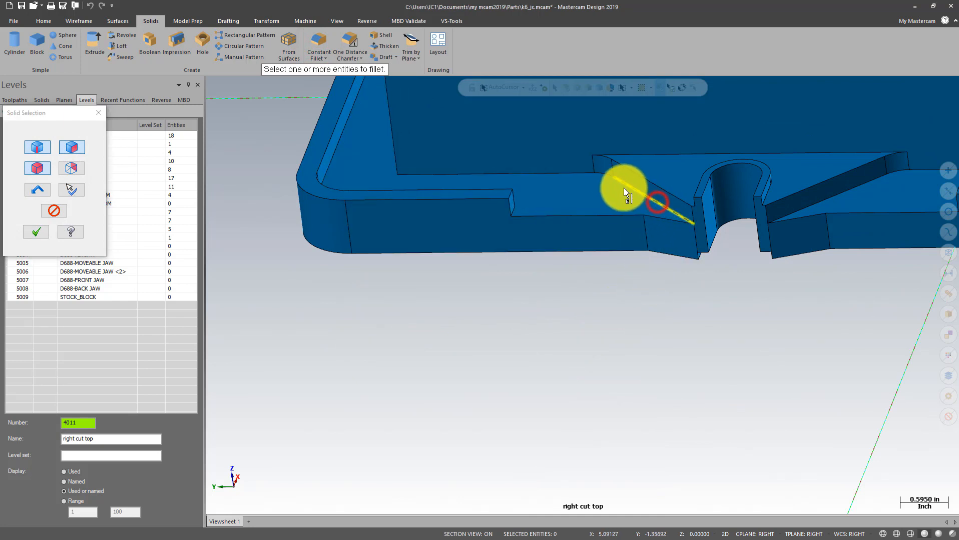
left_click(601, 172)
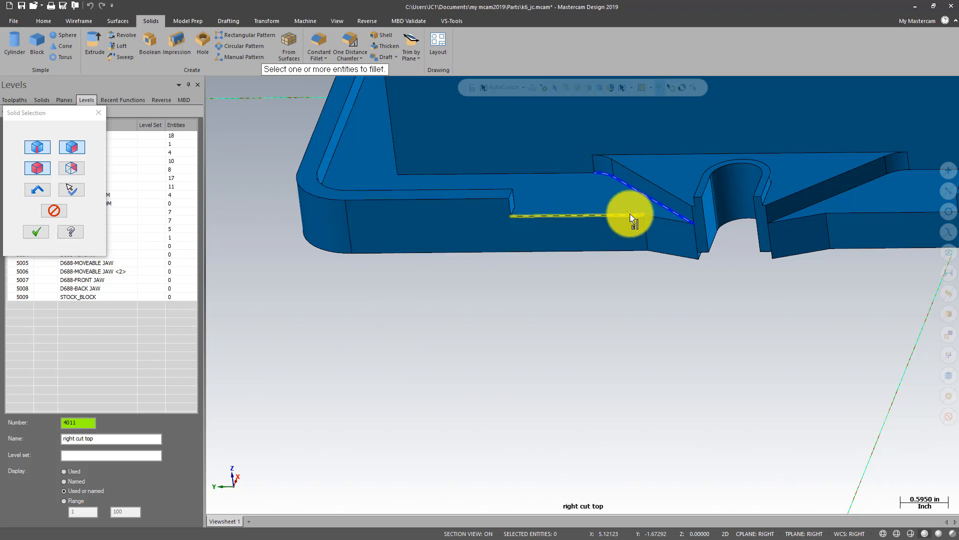
left_click(569, 174)
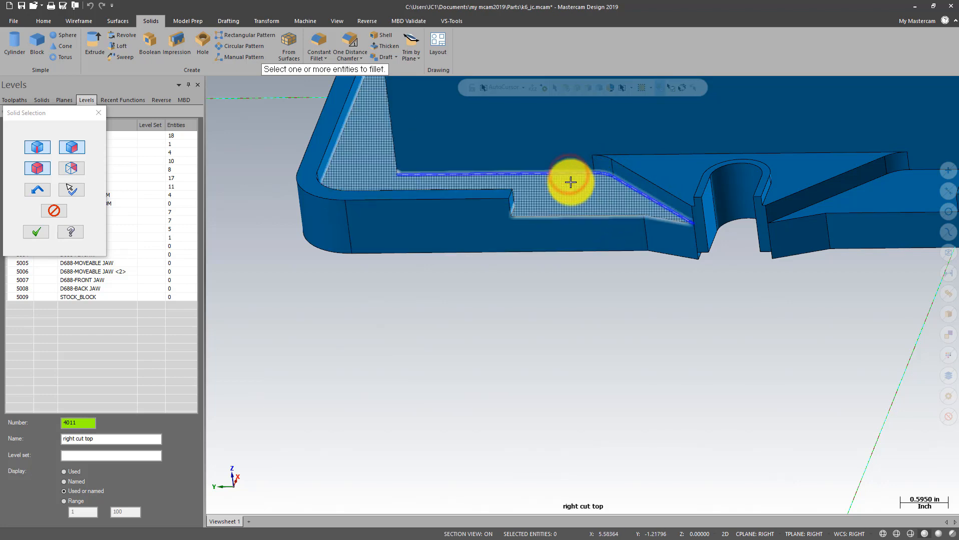
Add the inner base edges of the raised rim along the end opposite the hex to the fillet selection.
middle_click_drag(569, 179, 565, 318)
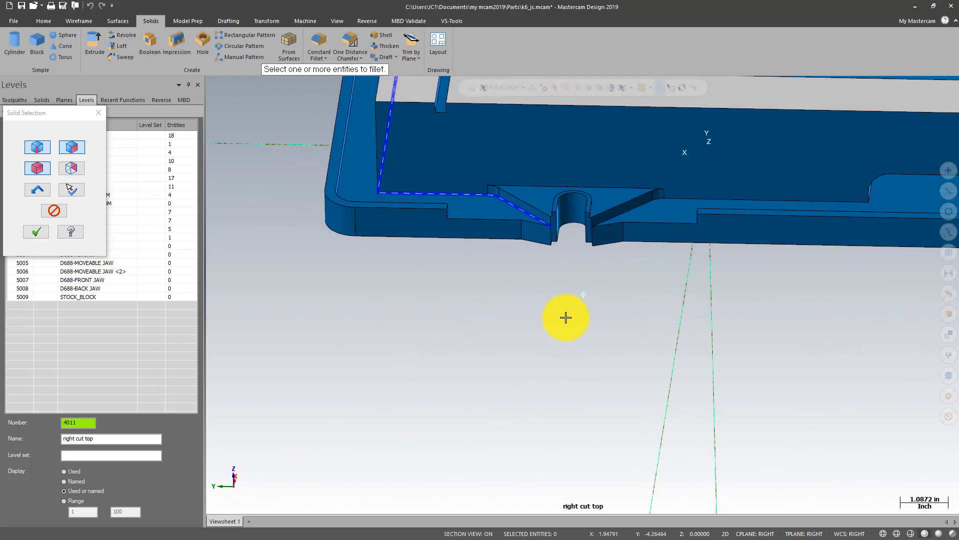
middle_click_drag(484, 318, 528, 323)
scroll(342, 100, "up", 2)
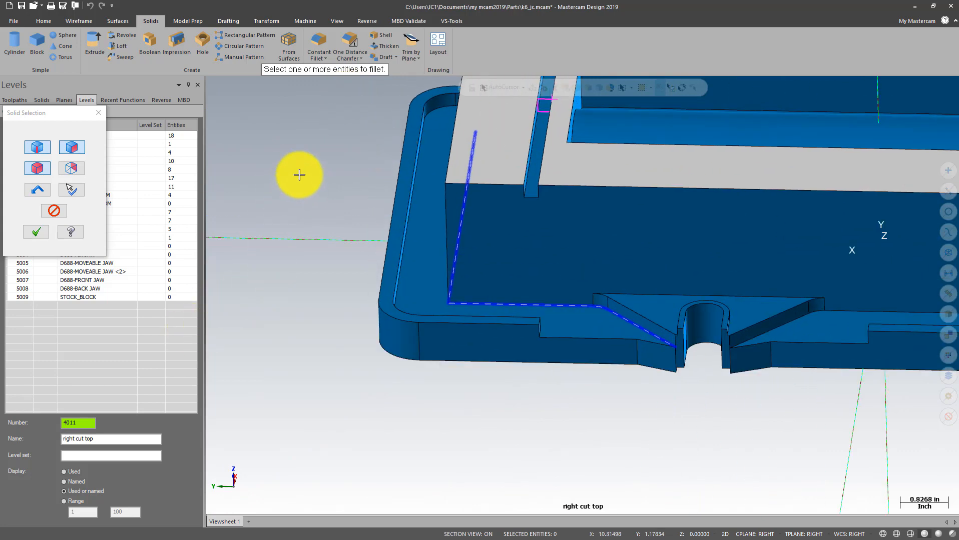
left_click(437, 111)
middle_click_drag(433, 146, 418, 161)
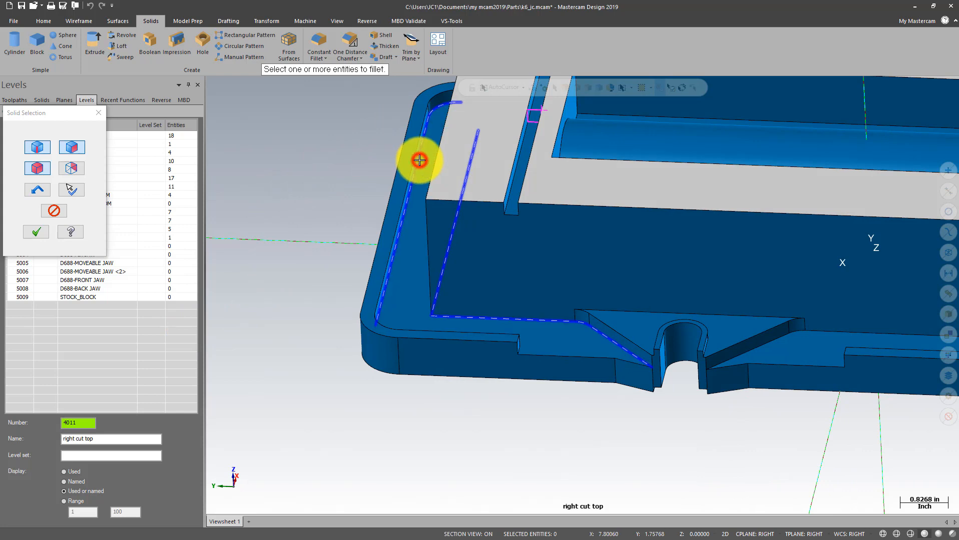
left_click(420, 160)
Add the short wall base edge beyond the side recess and the rounded inner rim edges near the hex end to the fillet selection.
middle_click_drag(534, 117, 370, 111)
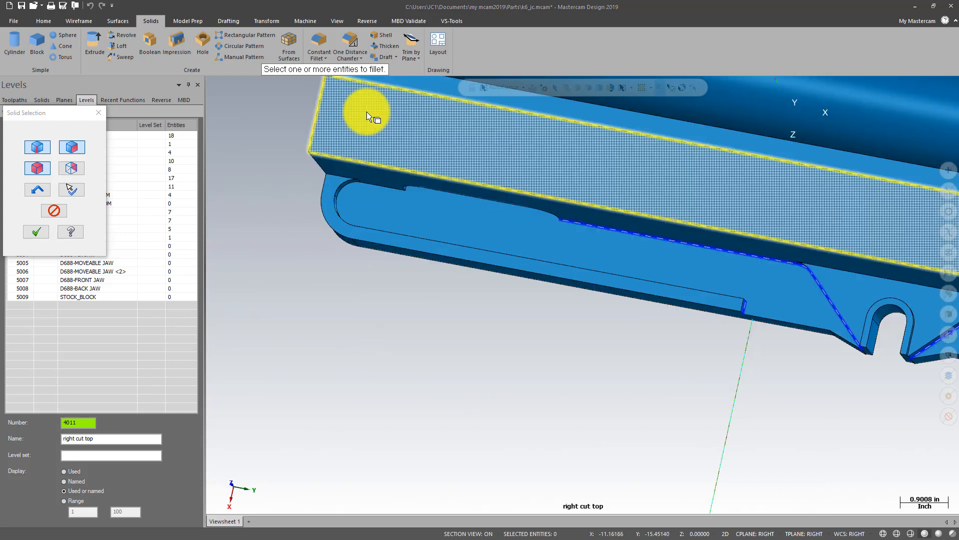
scroll(361, 112, "up", 2)
scroll(316, 241, "up", 2)
middle_click_drag(389, 286, 434, 208)
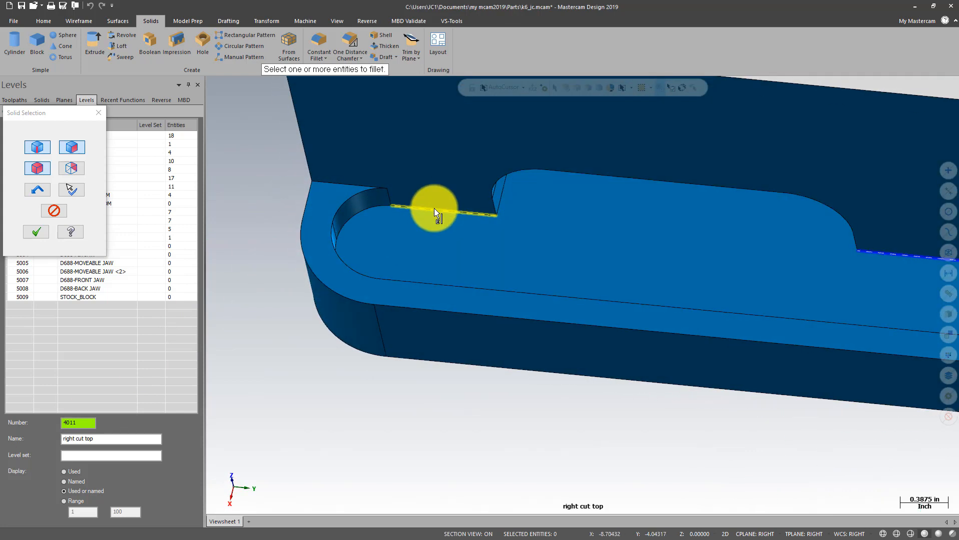
left_click(436, 211)
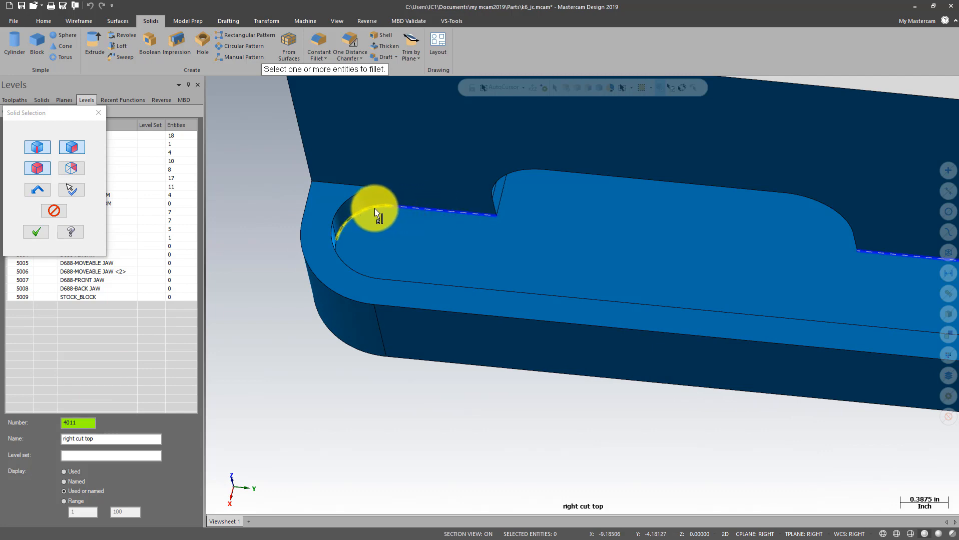
middle_click_drag(377, 208, 359, 267)
left_click(351, 246)
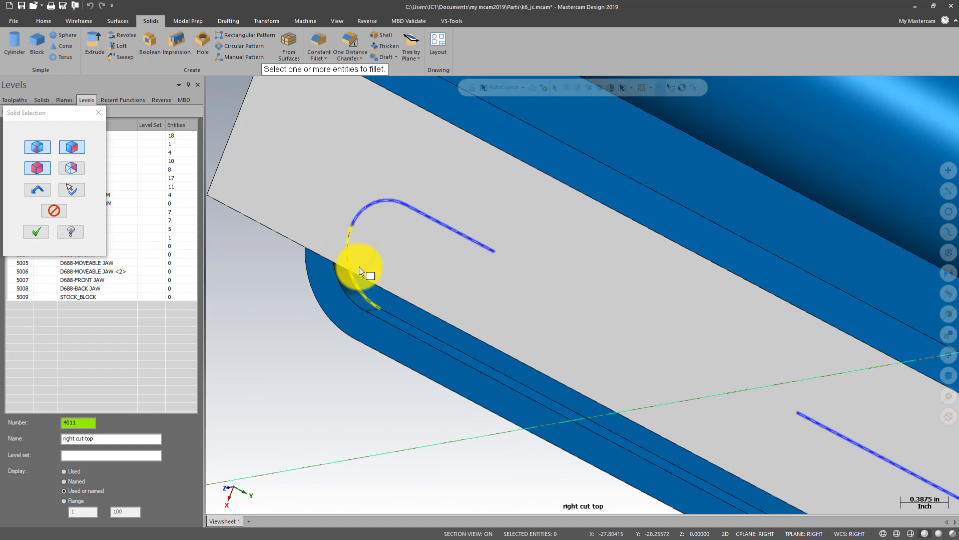
left_click(391, 312)
Add the short base edge at the rim's end near the cross slot, and accept the fillet selection.
middle_click_drag(394, 315, 484, 168)
scroll(483, 166, "down", 4)
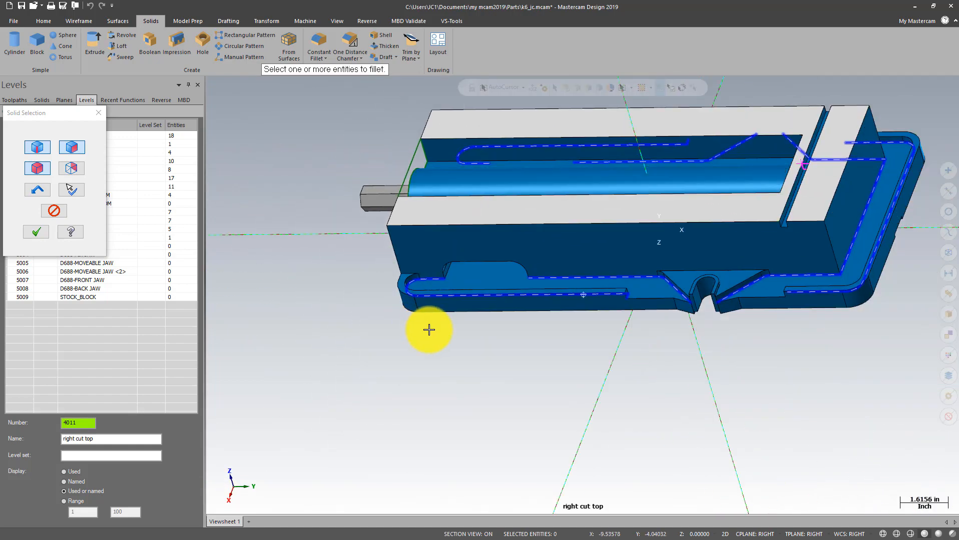
middle_click_drag(428, 330, 632, 341)
scroll(831, 102, "up", 6)
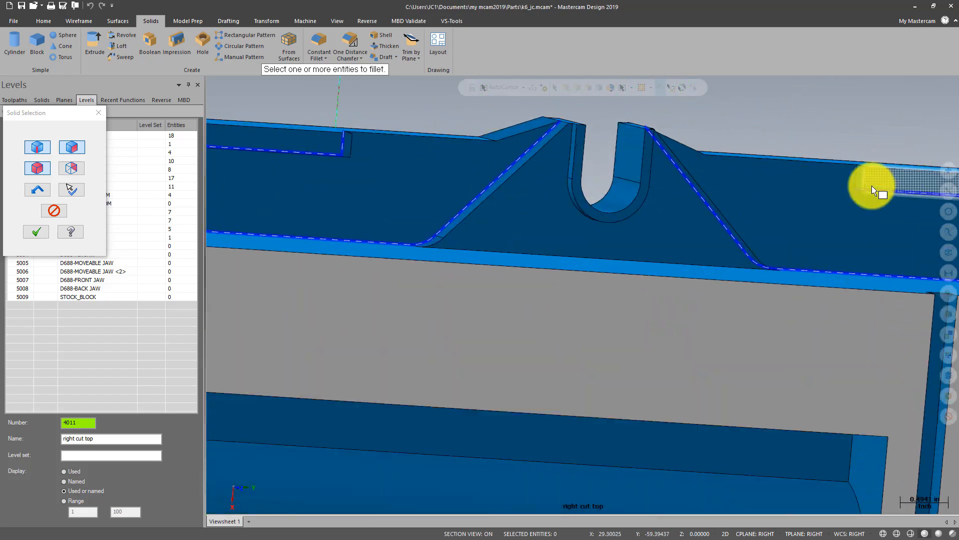
left_click(856, 184)
scroll(814, 95, "down", 4)
middle_click_drag(750, 329, 683, 181)
scroll(681, 180, "down", 3)
middle_click_drag(583, 295, 618, 242)
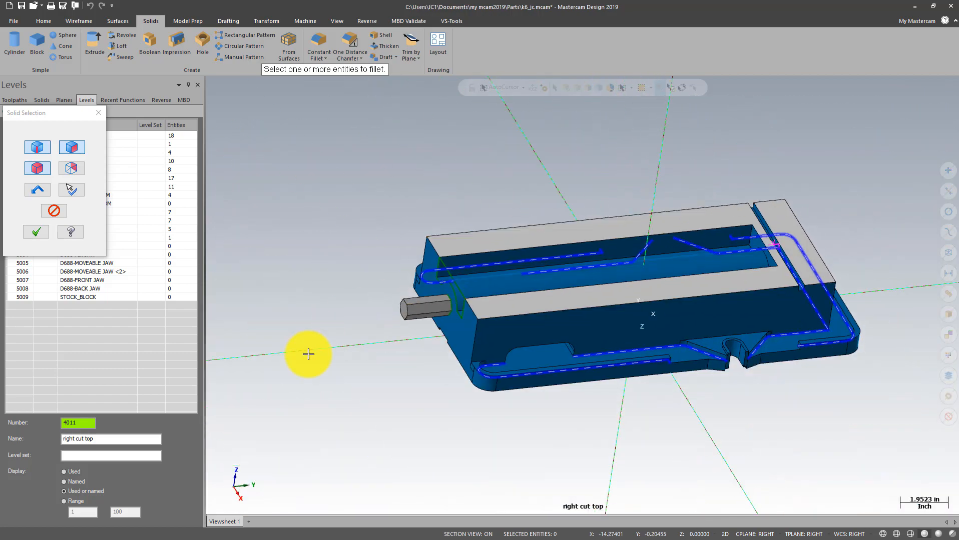
middle_click_drag(323, 379, 314, 380)
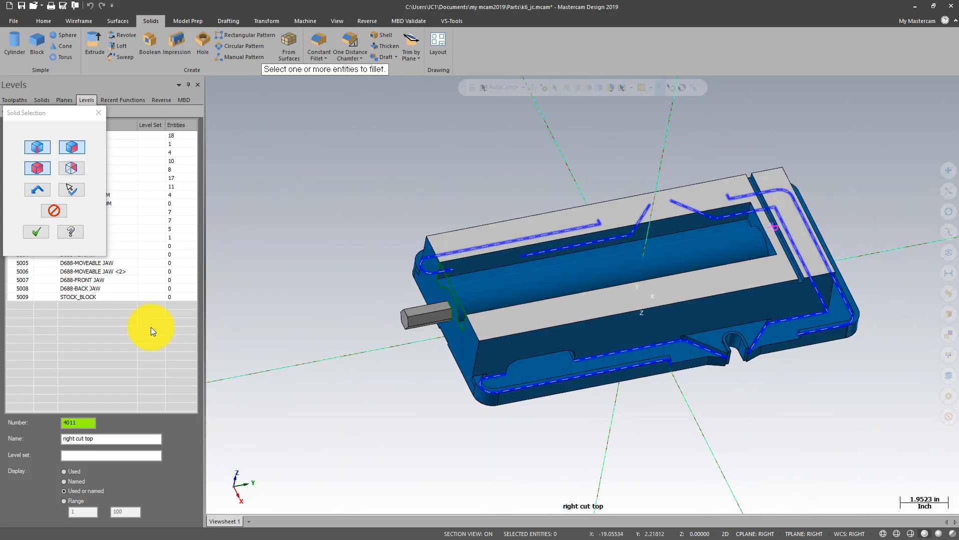
left_click(33, 233)
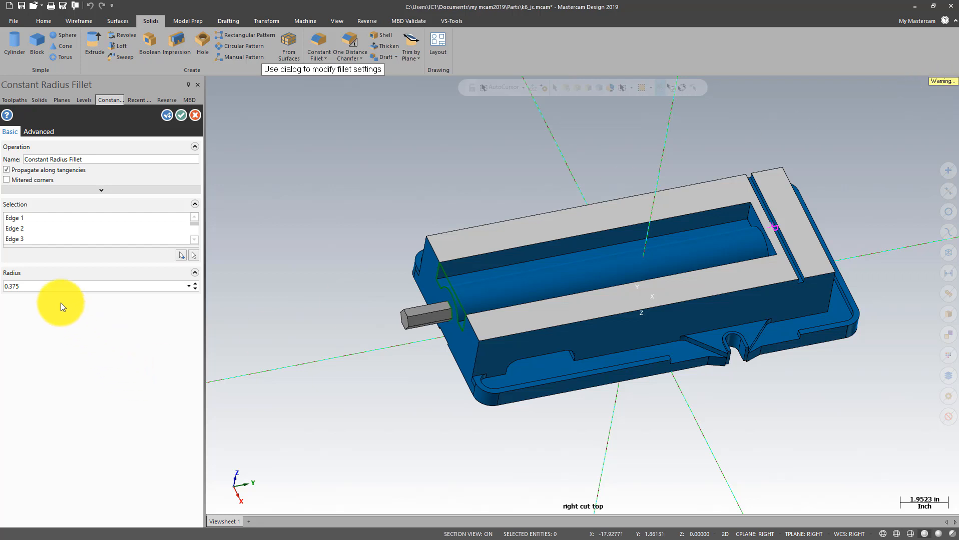
Set the radius of the floor edge fillet to 0.125.
left_click(30, 287)
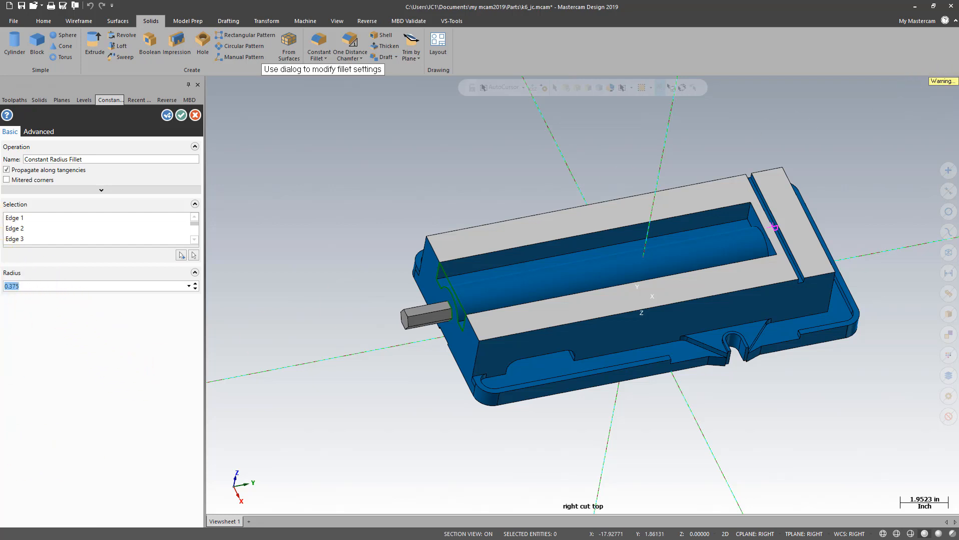
left_click(34, 286)
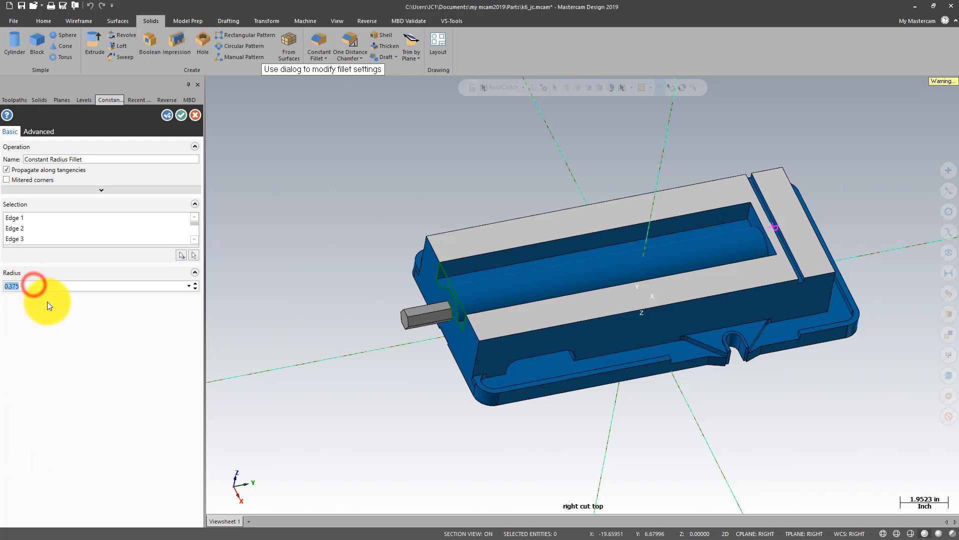
type(".125")
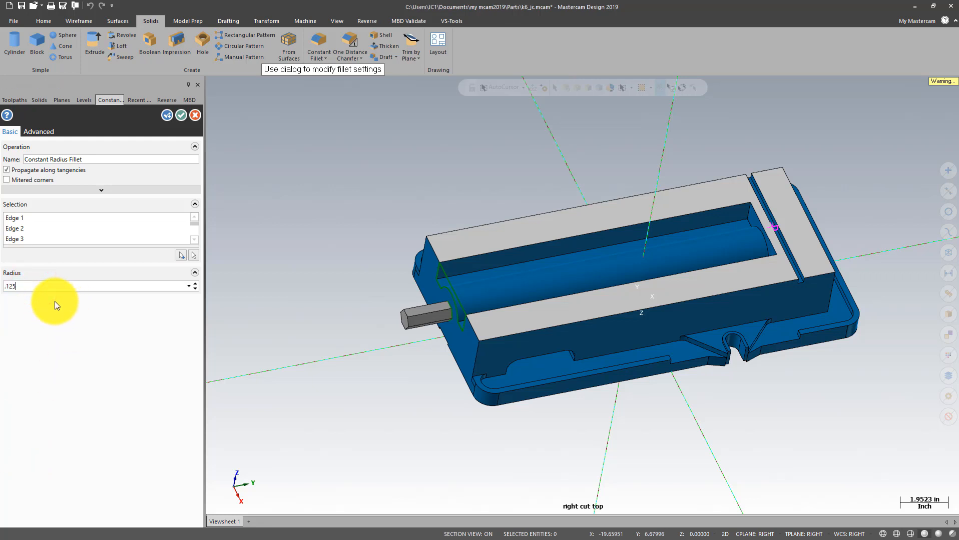
key("Return")
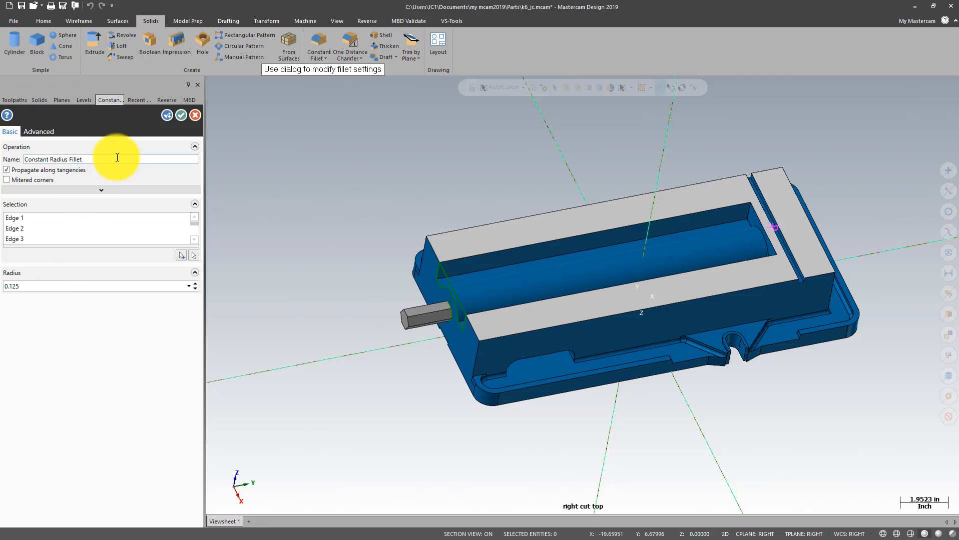
Add the straight and curved base edges around the U-shaped slot's raised lip on one side to the fillet, and accept the selection.
scroll(765, 380, "up", 2)
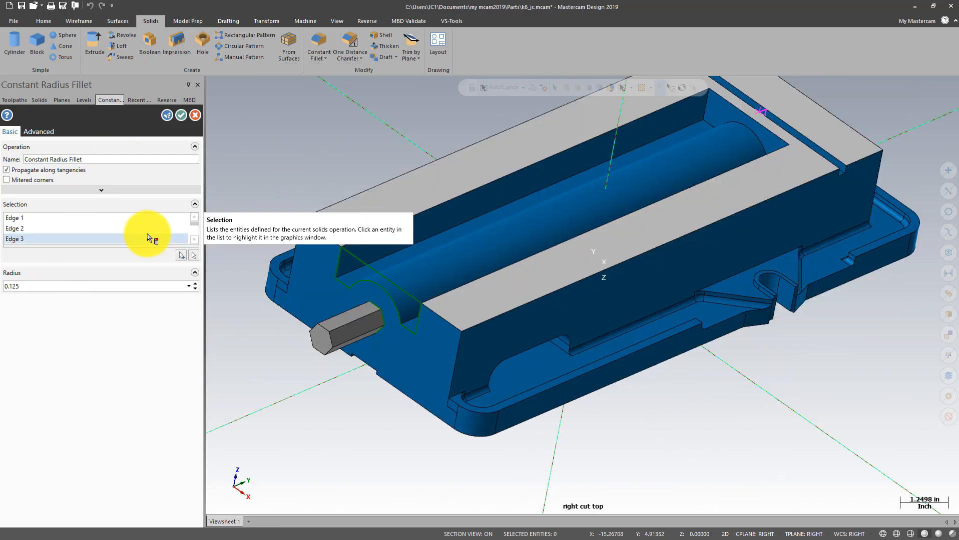
left_click(145, 238)
right_click(147, 237)
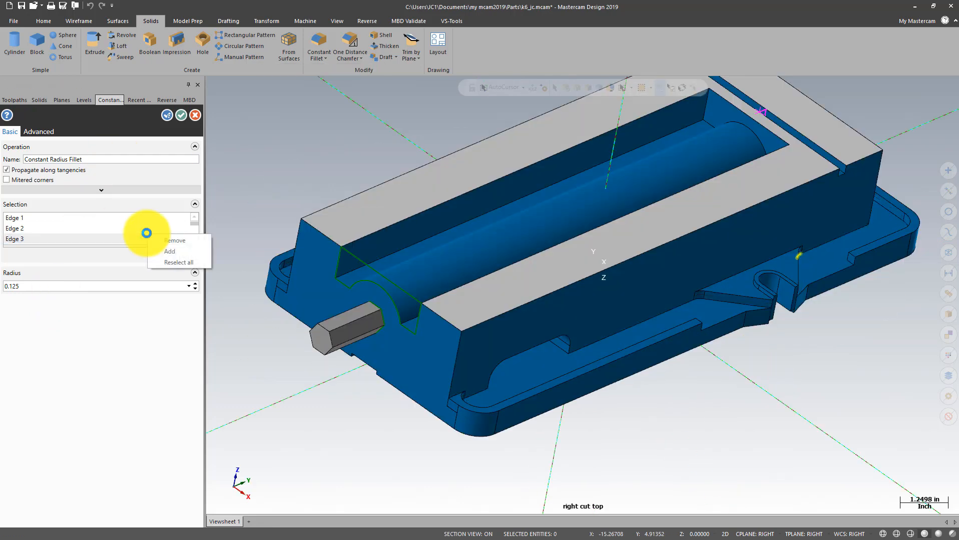
left_click(171, 251)
scroll(816, 286, "up", 7)
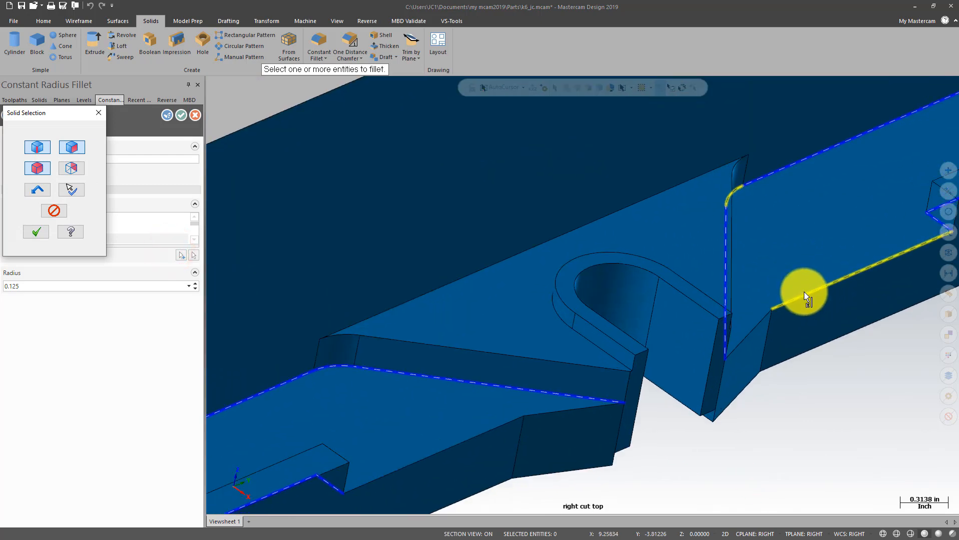
scroll(803, 291, "up", 1)
left_click(559, 362)
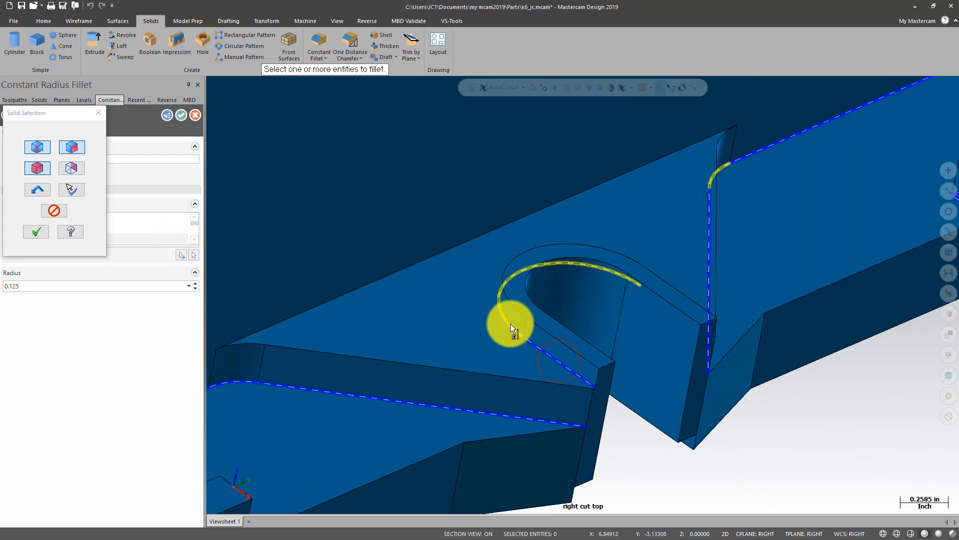
left_click(510, 324)
middle_click_drag(608, 318, 571, 316)
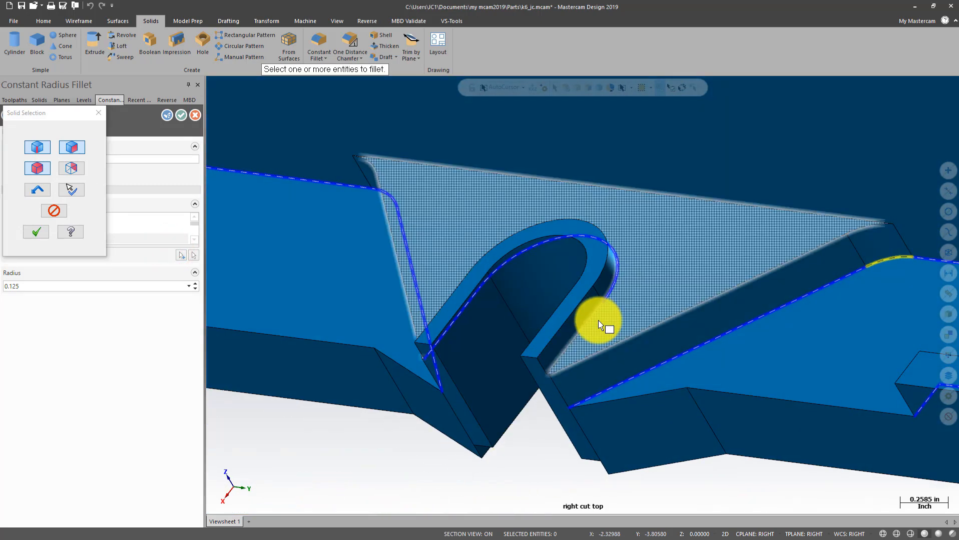
left_click(591, 318)
left_click(31, 234)
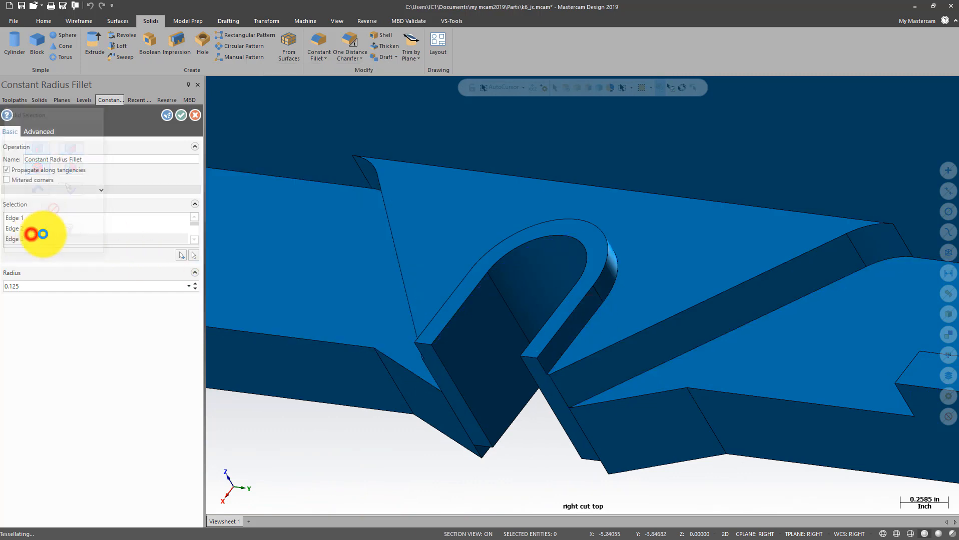
Add the straight and curved base edges around the opposite U-slot's raised lip to the 0.125 fillet, and complete the fillet.
scroll(455, 230, "down", 6)
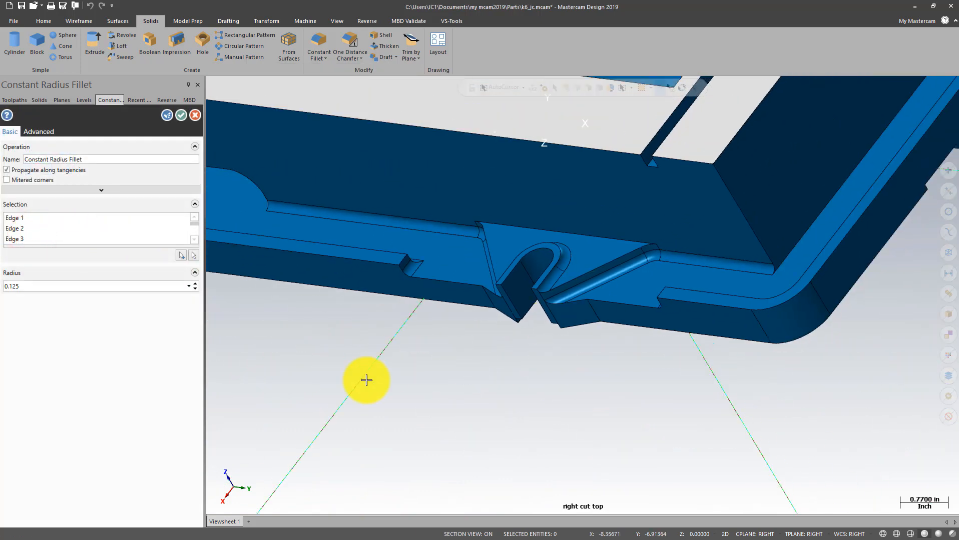
scroll(366, 381, "down", 5)
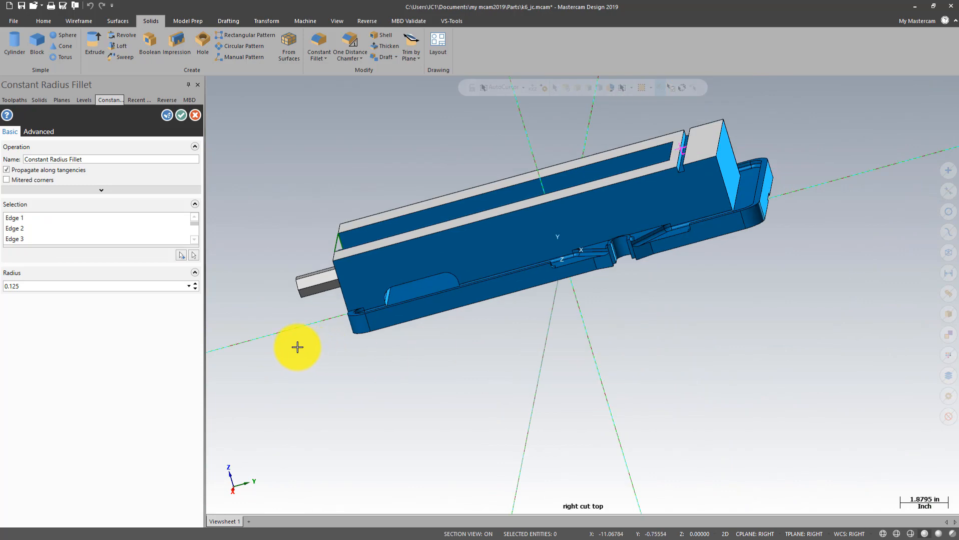
middle_click_drag(297, 347, 601, 364)
scroll(457, 199, "up", 4)
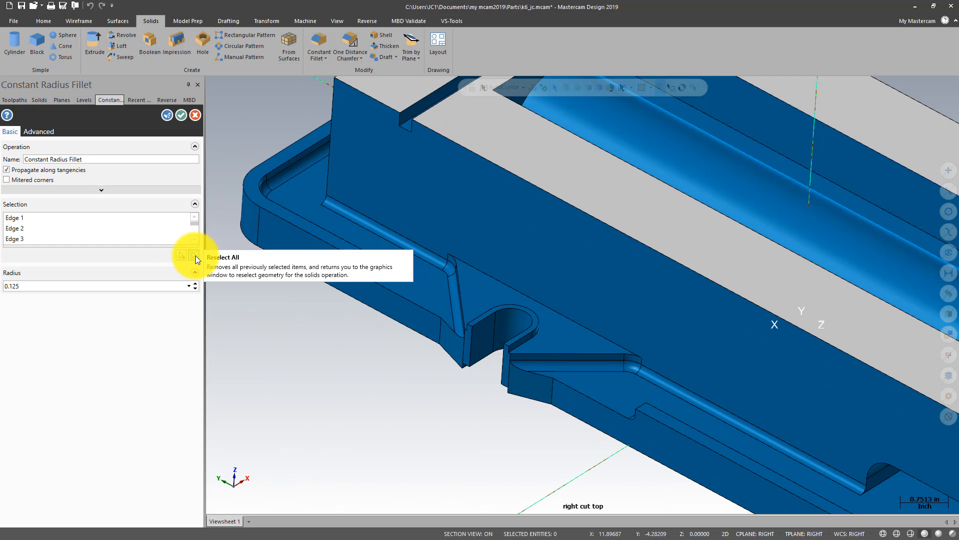
right_click(90, 225)
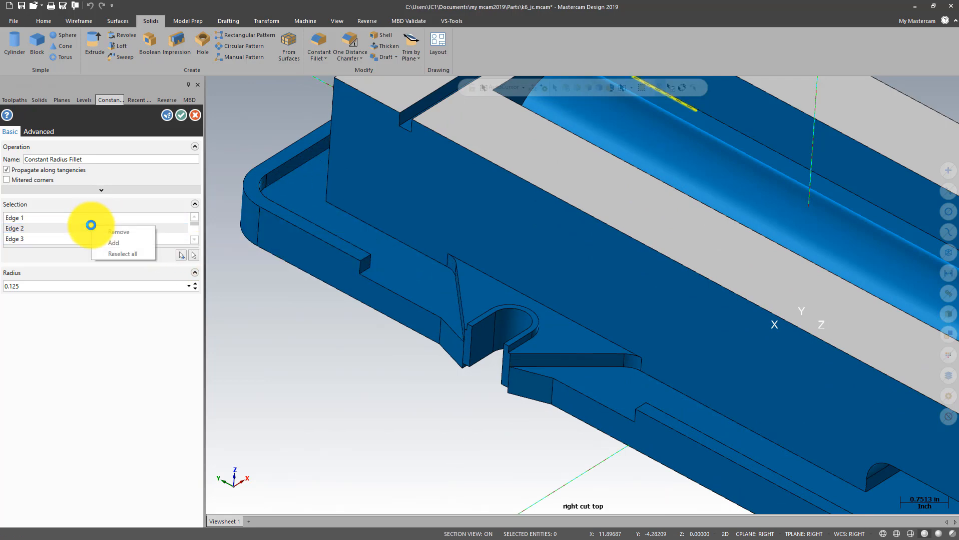
left_click(120, 244)
scroll(525, 361, "up", 6)
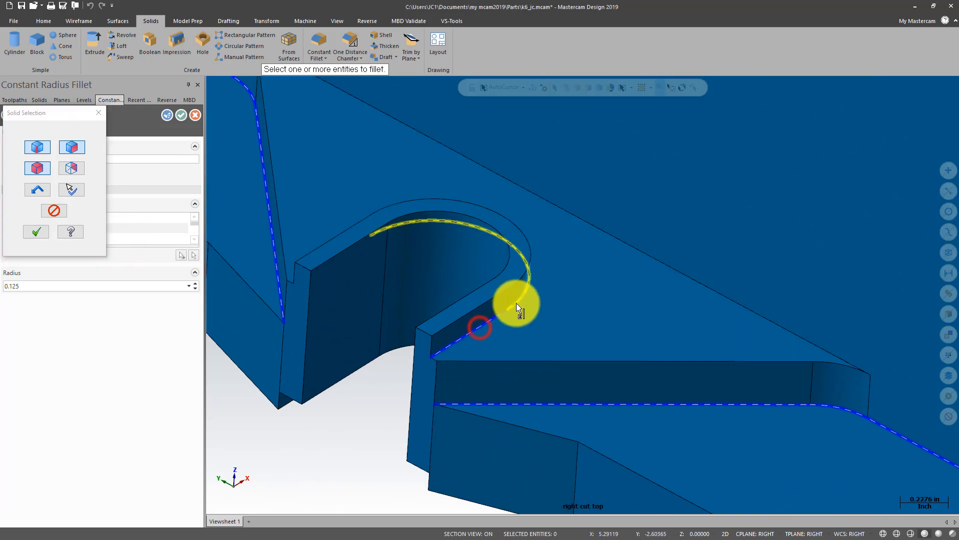
left_click(516, 303)
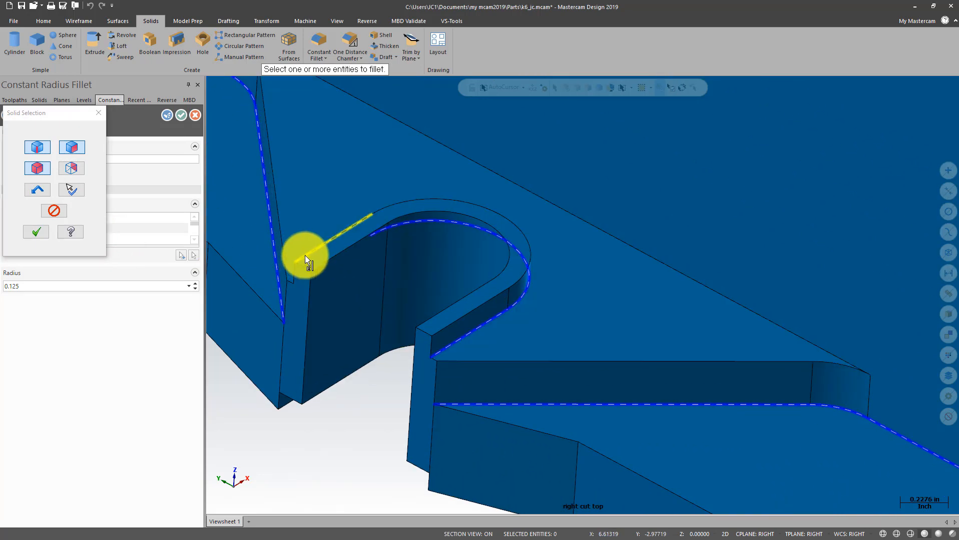
middle_click_drag(310, 256, 368, 283)
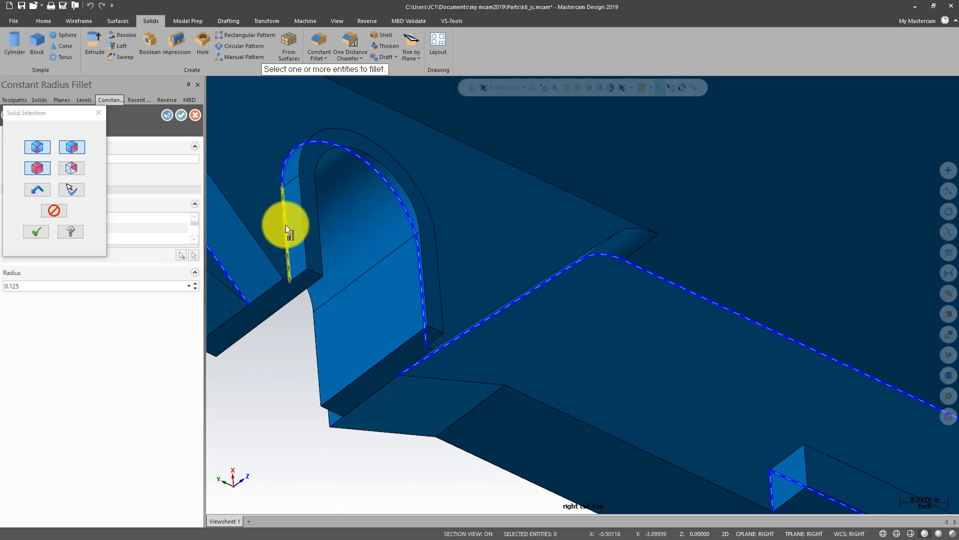
left_click(285, 224)
left_click(36, 232)
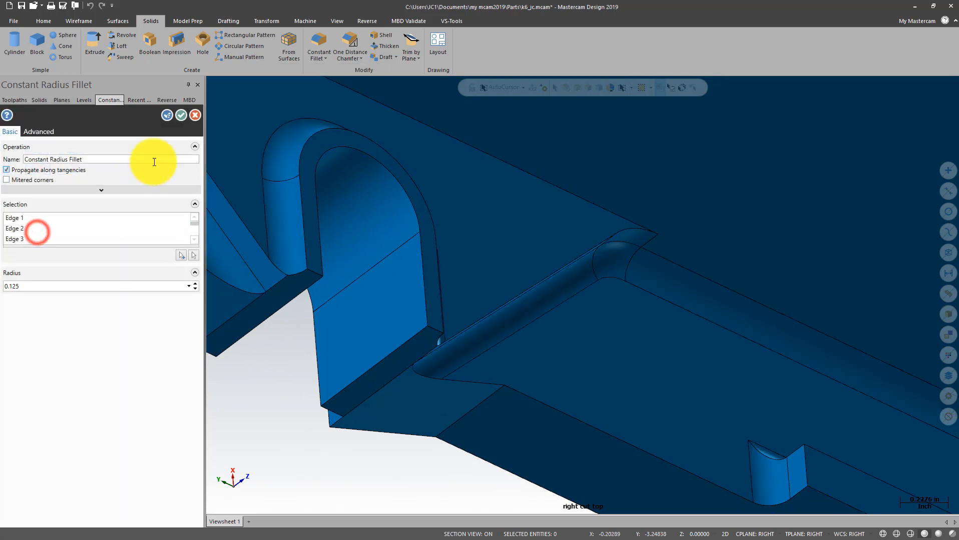
left_click(180, 115)
Set the Top plane as WCS, construction plane and tool plane, and show the vise base in isometric view.
scroll(580, 172, "down", 5)
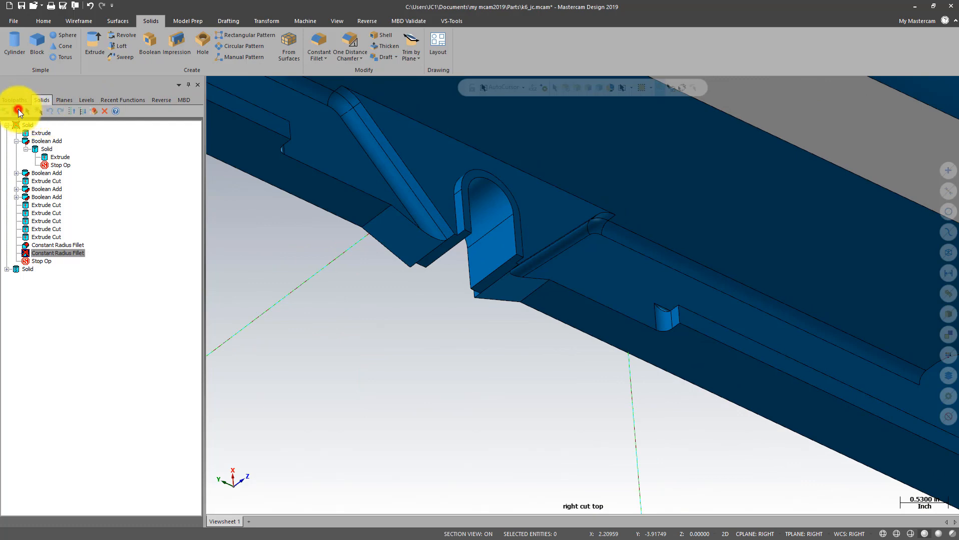
mouse_move(513, 338)
middle_mouse_down()
mouse_move(432, 315)
mouse_move(651, 438)
mouse_move(619, 304)
mouse_move(454, 244)
mouse_move(466, 283)
mouse_move(377, 295)
mouse_move(428, 304)
middle_mouse_up()
scroll(629, 278, "down", 6)
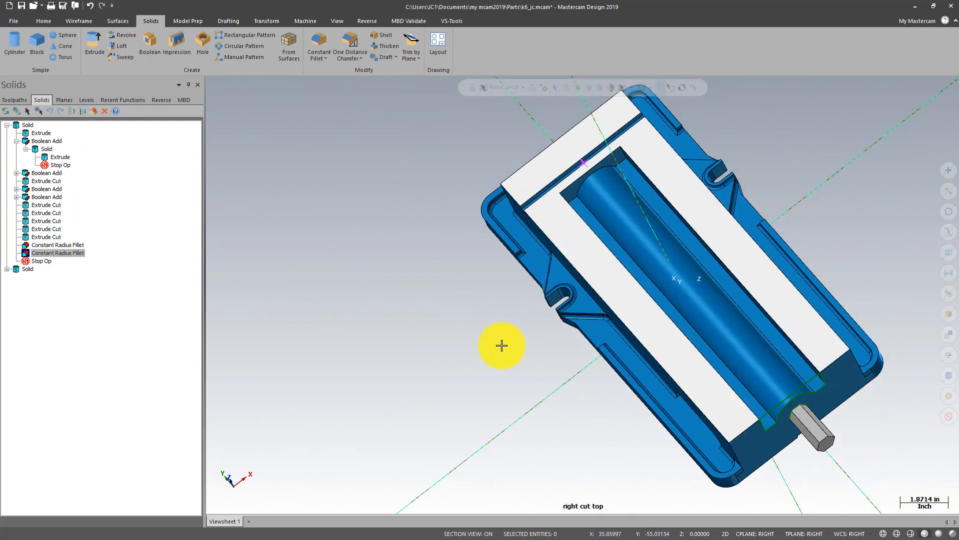
middle_click_drag(502, 345, 365, 232)
right_click(365, 233)
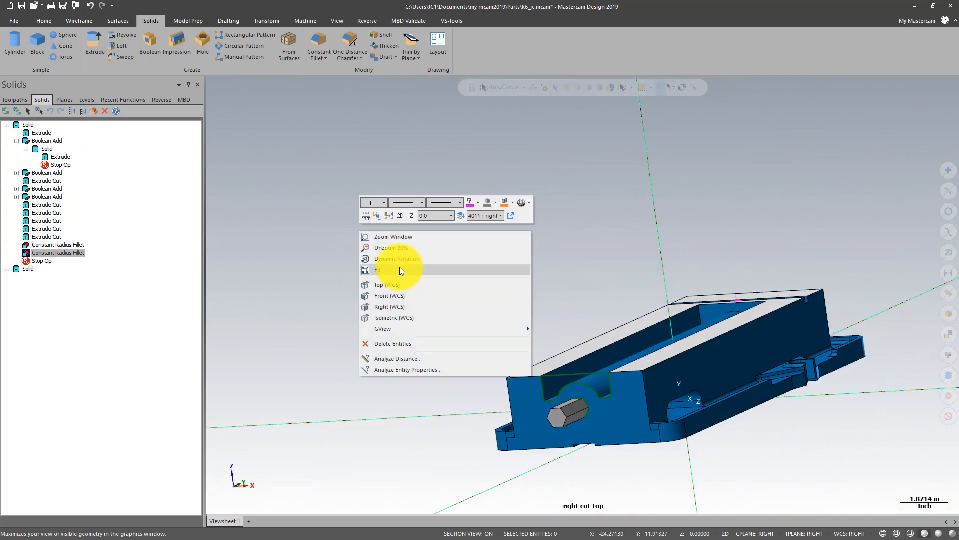
left_click(388, 319)
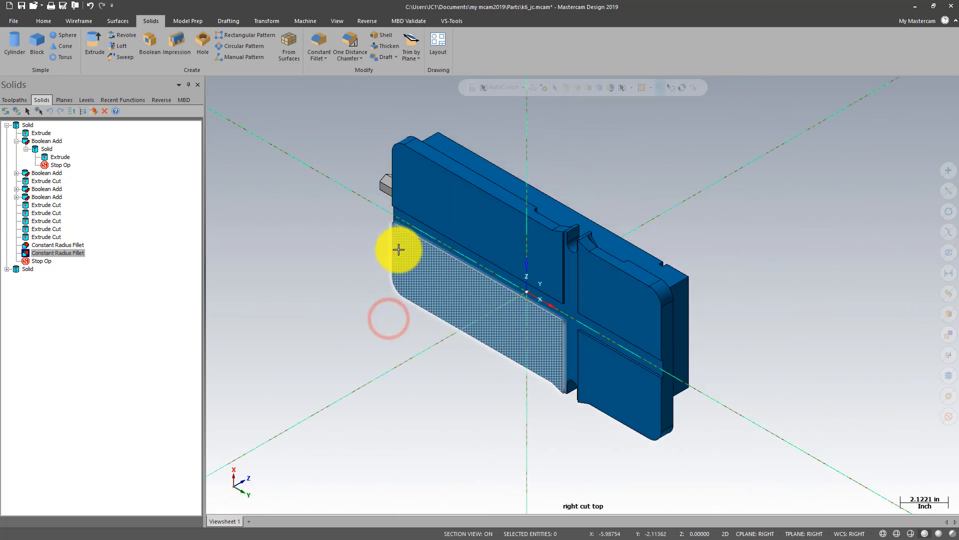
middle_click_drag(400, 199, 401, 243)
left_click(63, 100)
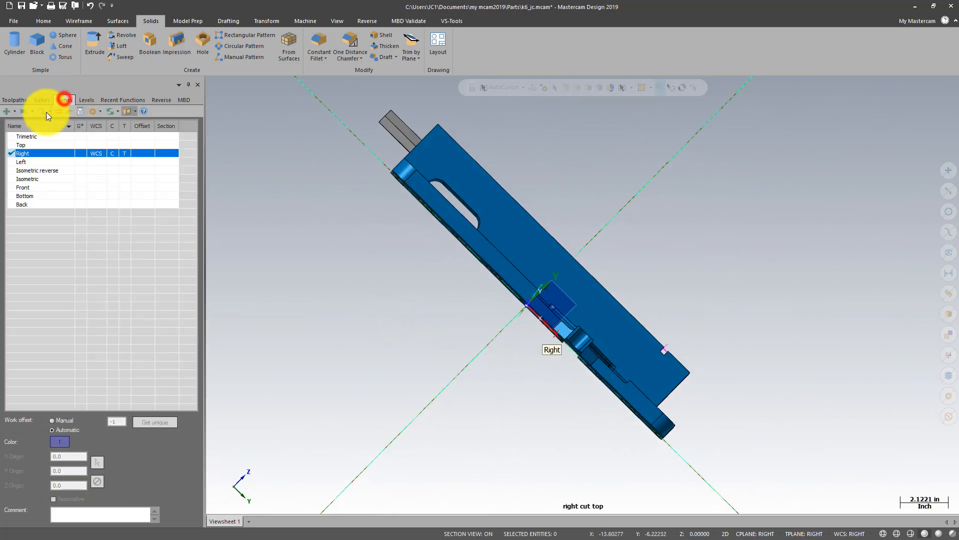
left_click(37, 145)
left_click(59, 111)
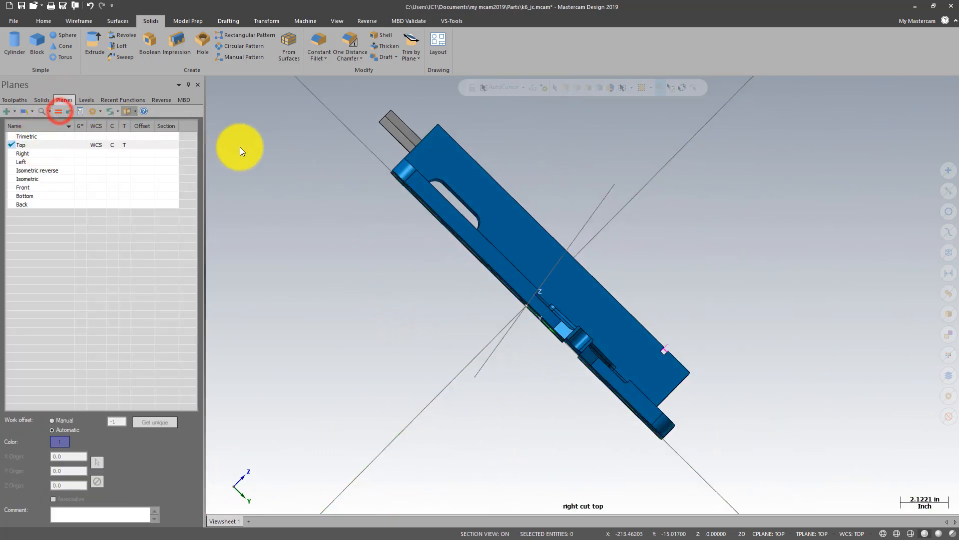
right_click(231, 143)
left_click(259, 231)
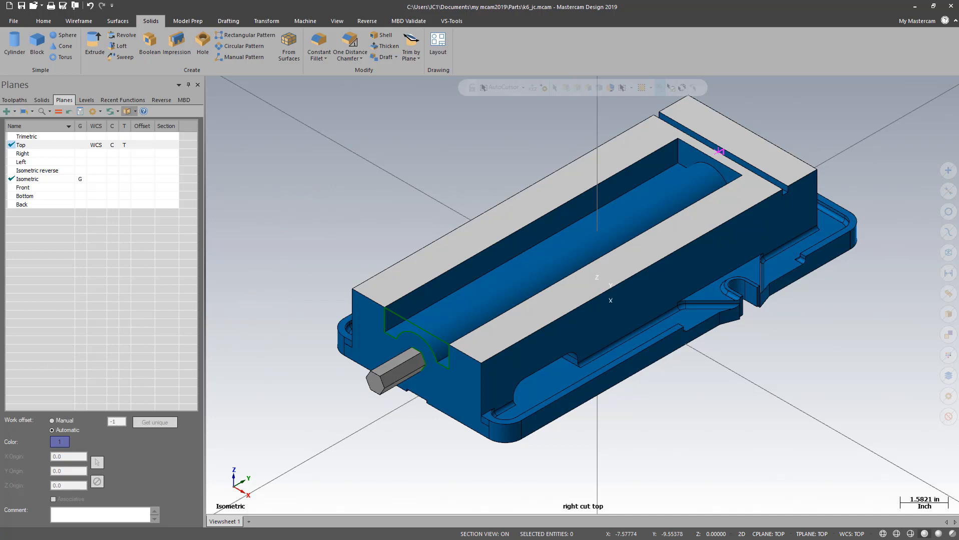
Make D688-BASE the active level and hide all other levels except HEX.
left_click(88, 101)
scroll(391, 173, "down", 2)
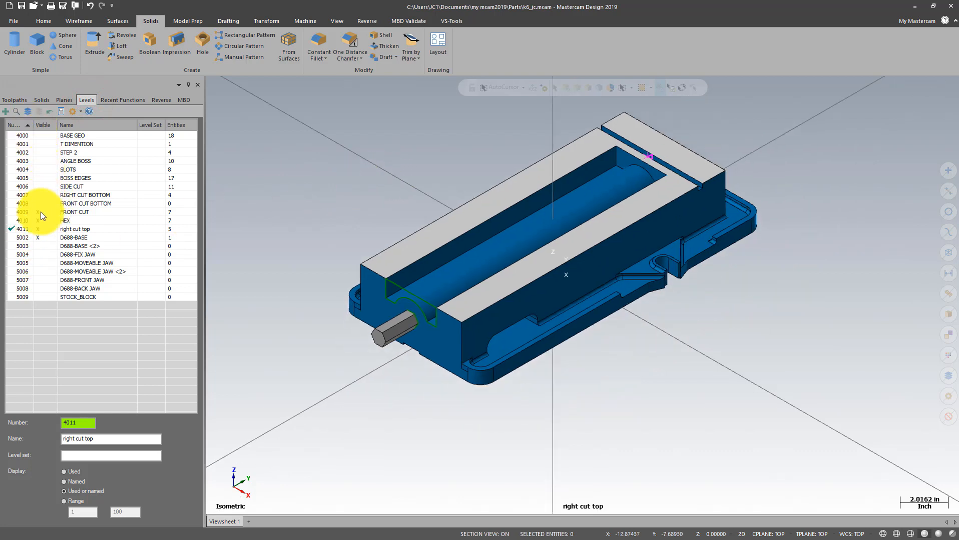
left_click(10, 237)
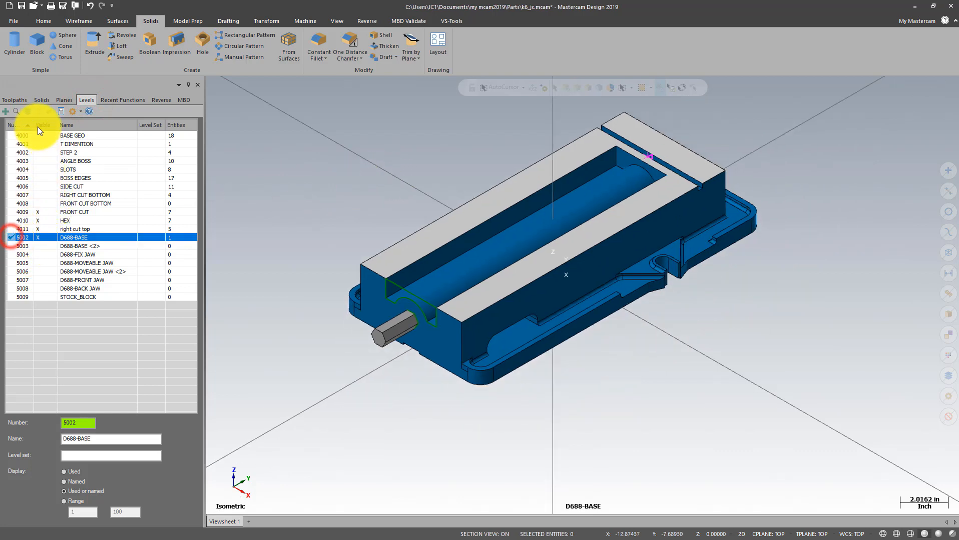
left_click(39, 110)
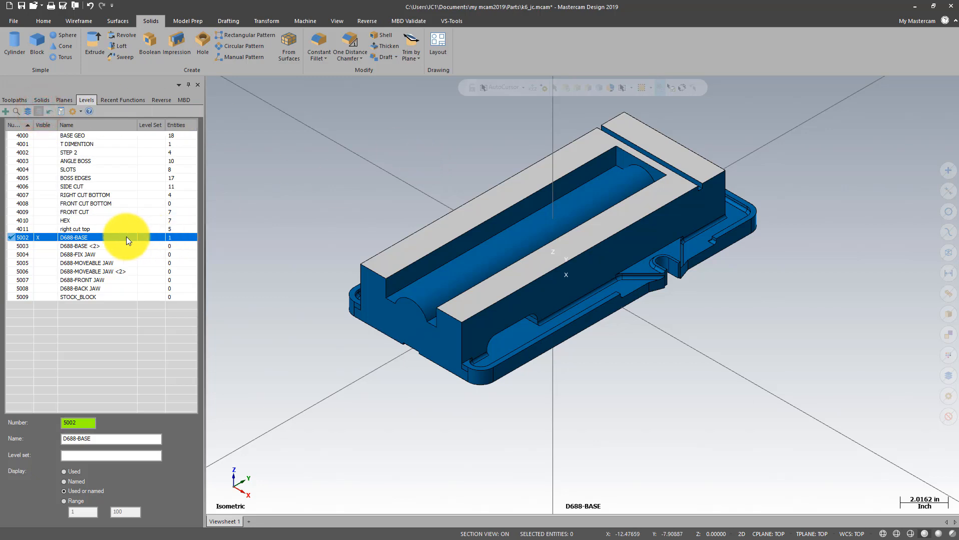
left_click(39, 221)
scroll(308, 186, "up", 1)
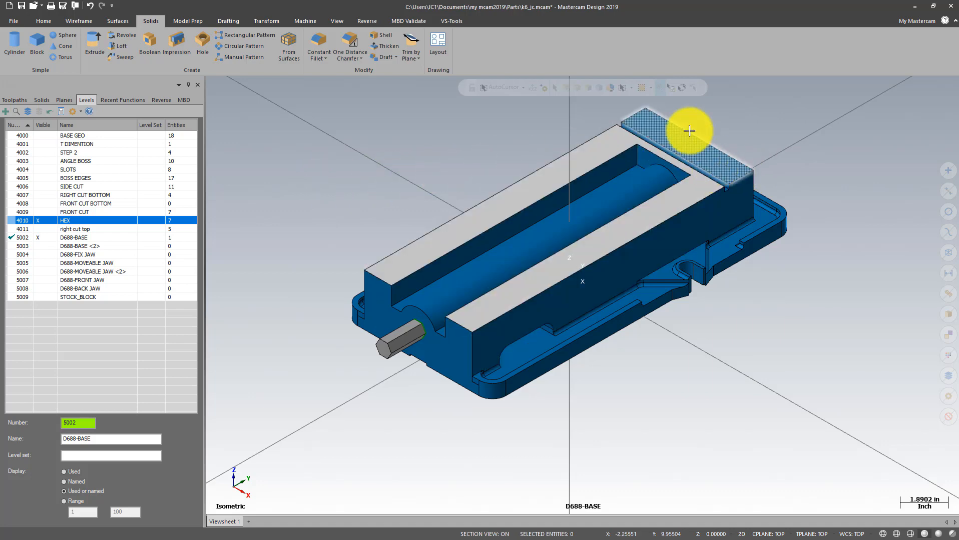
Show the right cut top level, and make D688-FIX JAW visible and the active level.
left_click(38, 229)
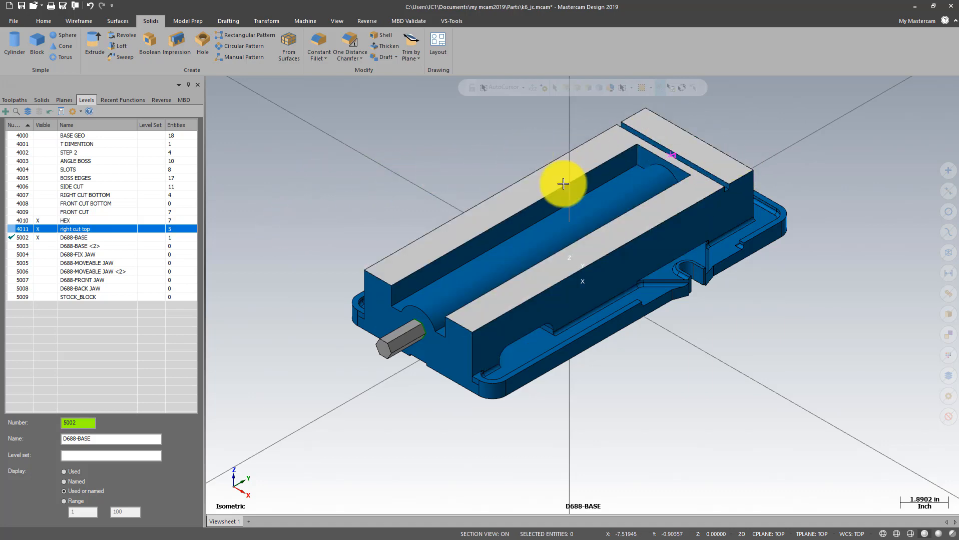
left_click(44, 252)
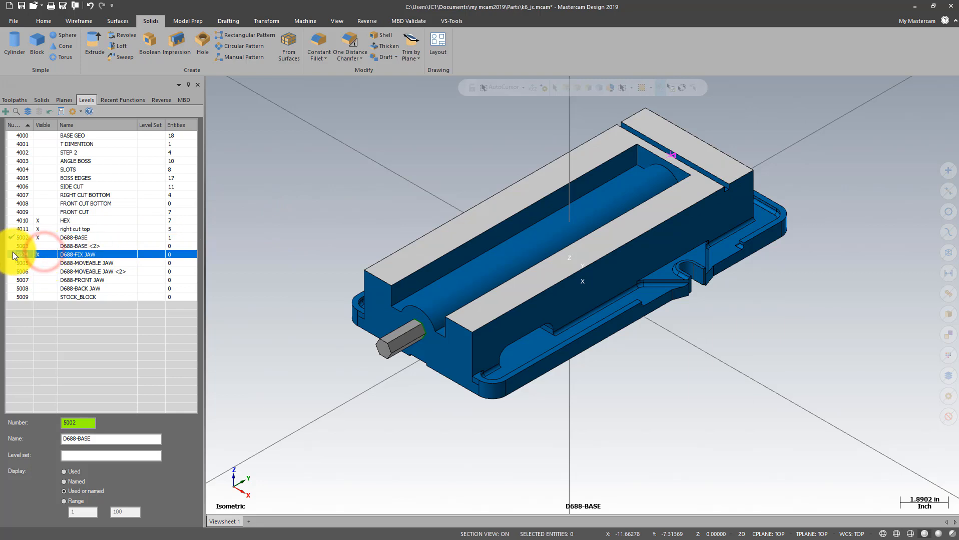
left_click(13, 254)
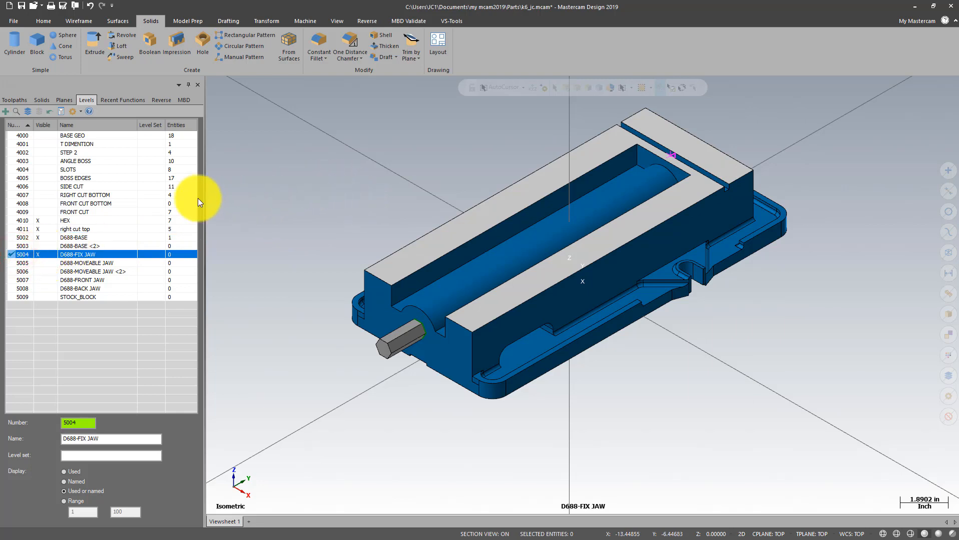
Set the Right plane as WCS, construction plane and tool plane, and view the model square to that plane.
left_click(65, 100)
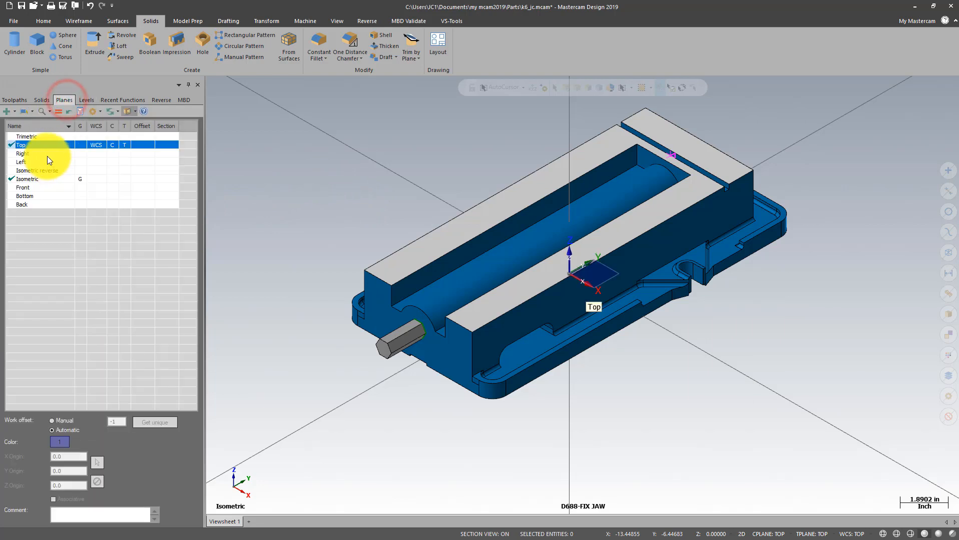
left_click(47, 153)
left_click(59, 111)
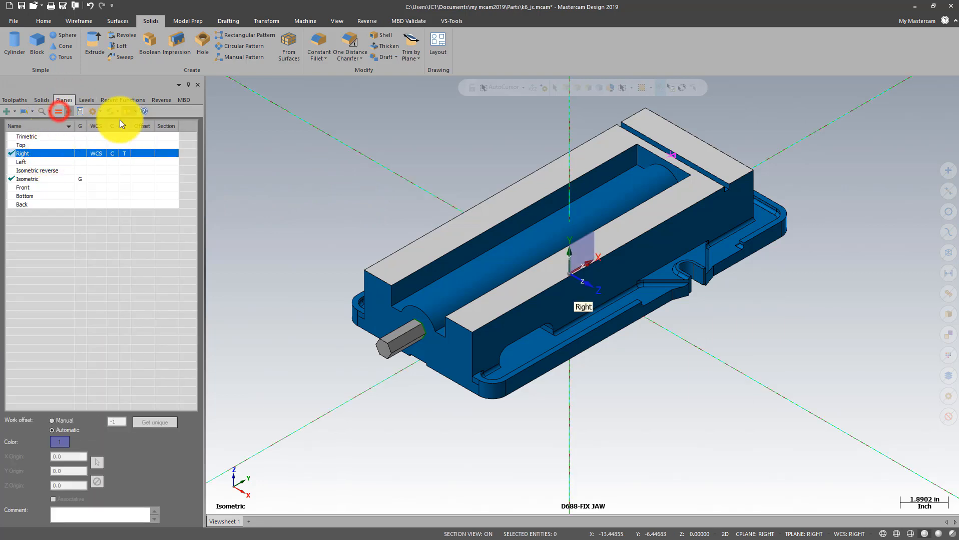
right_click(345, 168)
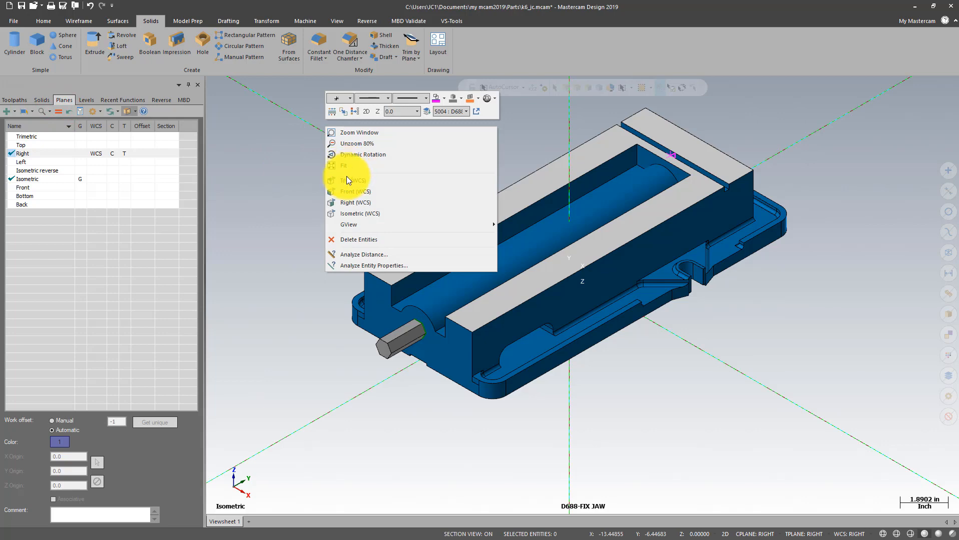
left_click(346, 179)
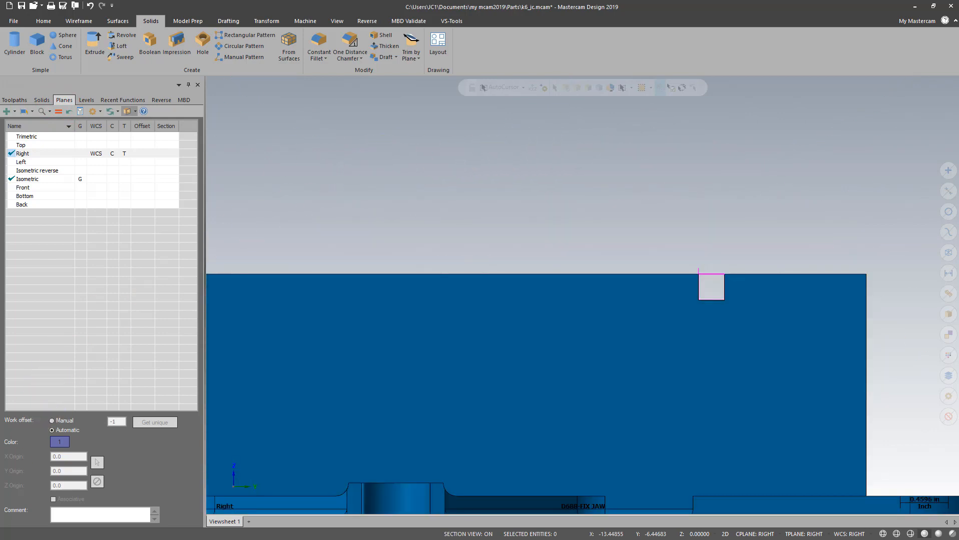
Set the default wireframe colour to green and the default line width to the third, medium thickness.
scroll(330, 312, "down", 3)
right_click(546, 164)
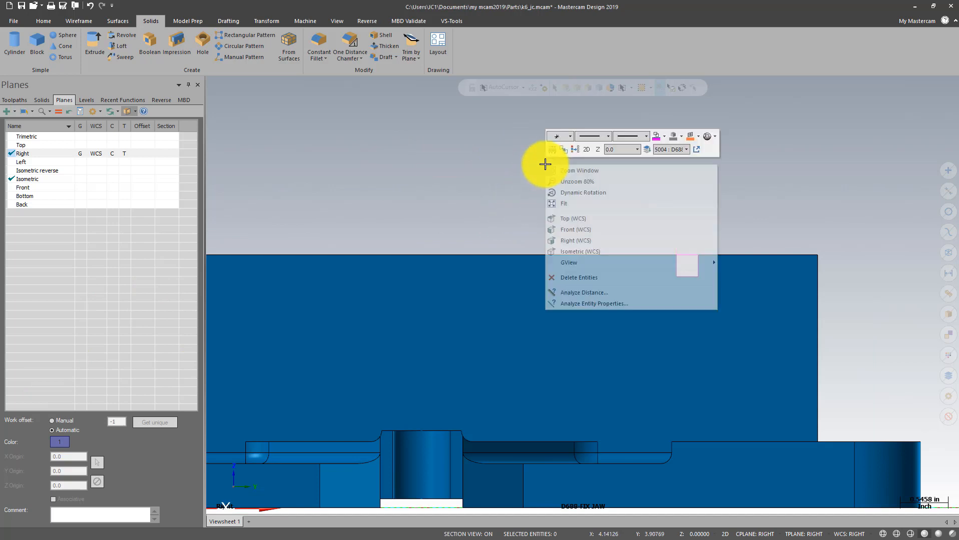
left_click(664, 133)
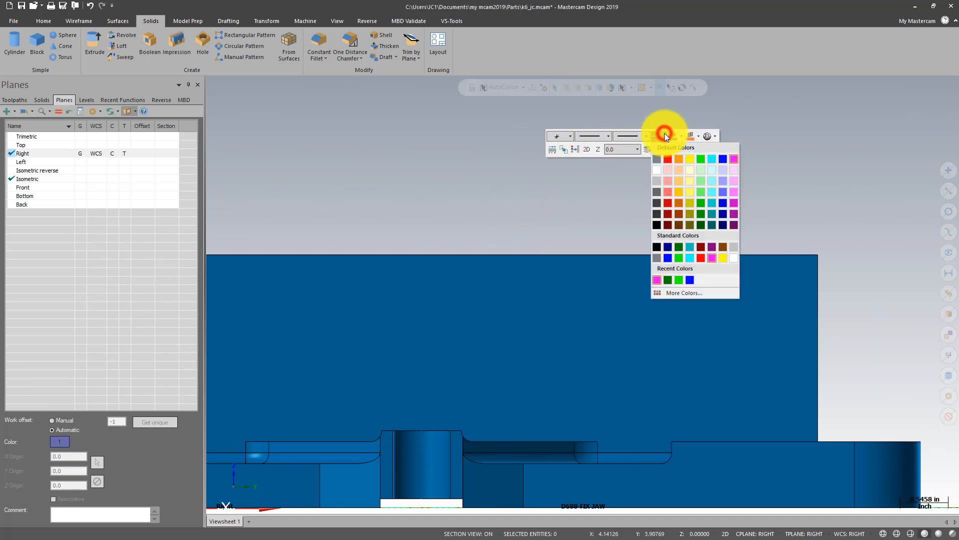
left_click(702, 157)
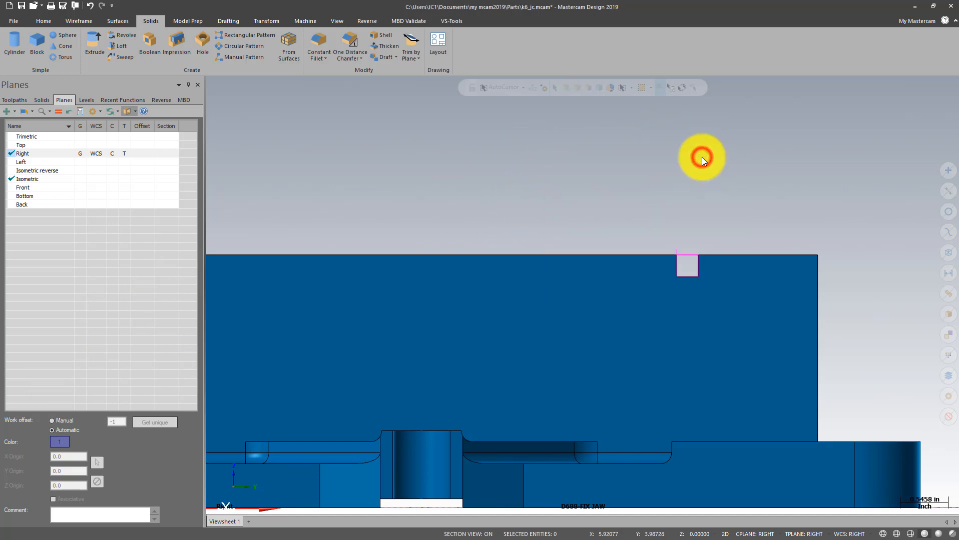
right_click(606, 150)
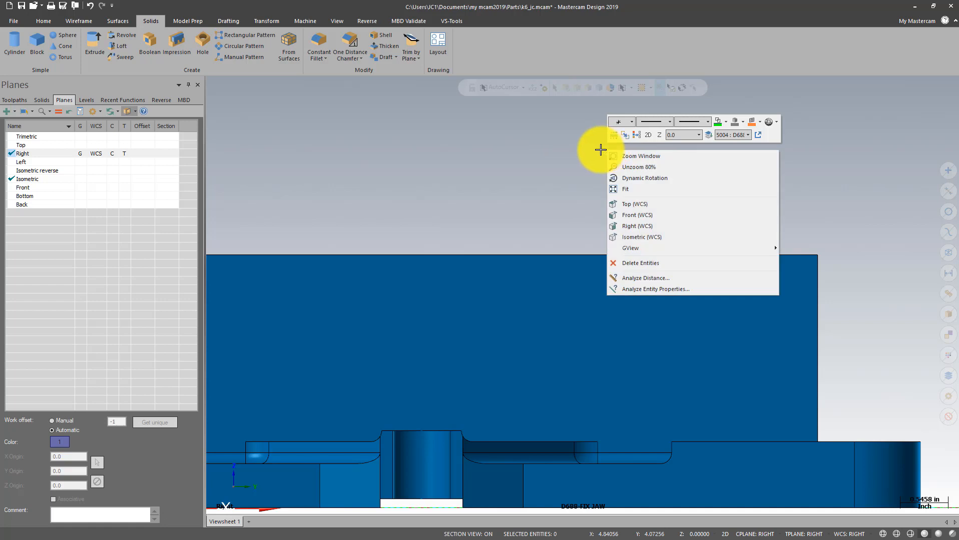
left_click(708, 123)
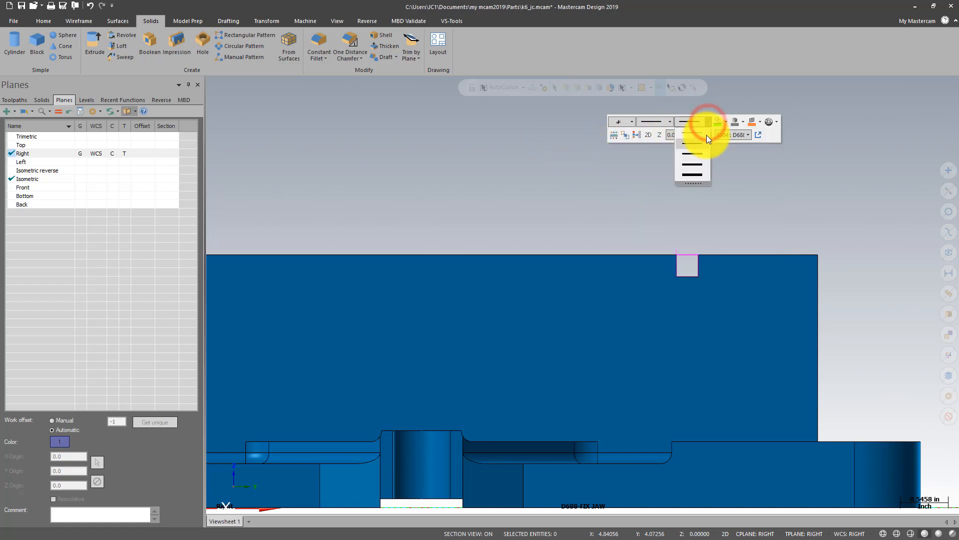
left_click(702, 156)
Create edge curves along the base's rear top edge and the key slot's three sides, and hide the right cut top level.
scroll(706, 145, "down", 2)
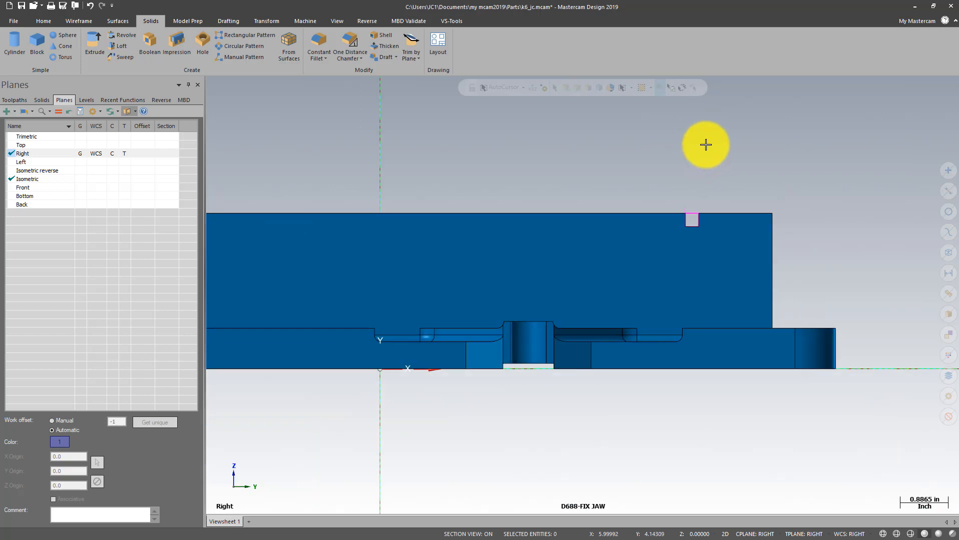
scroll(565, 158, "up", 1)
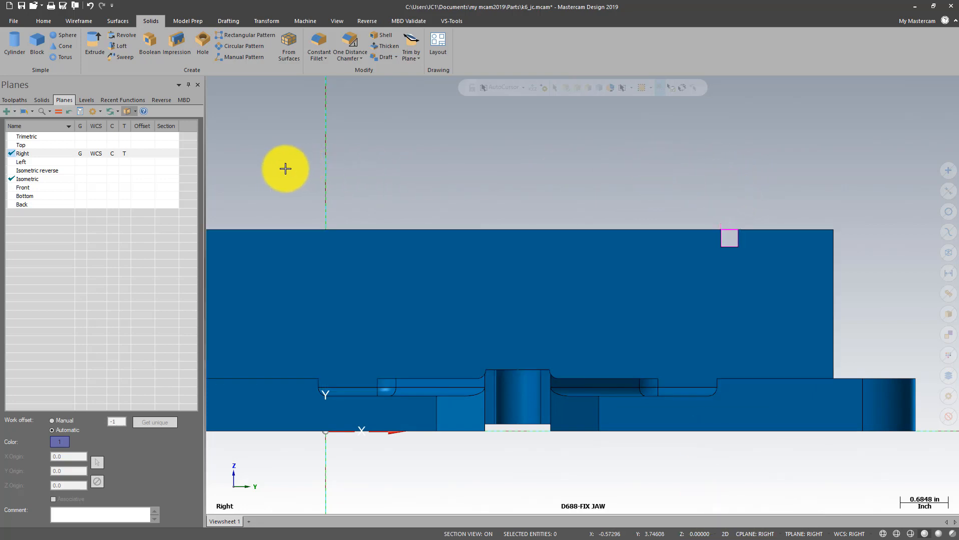
left_click(89, 20)
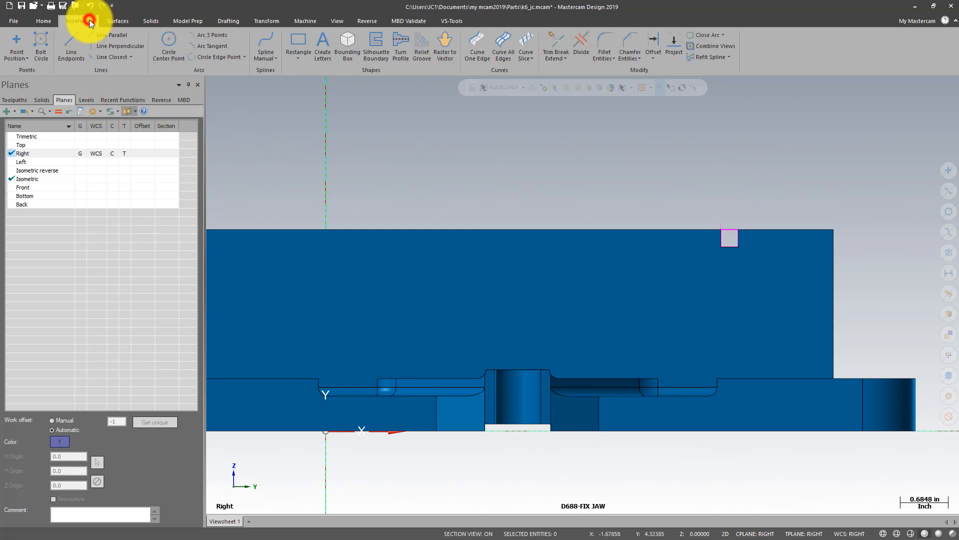
left_click(85, 99)
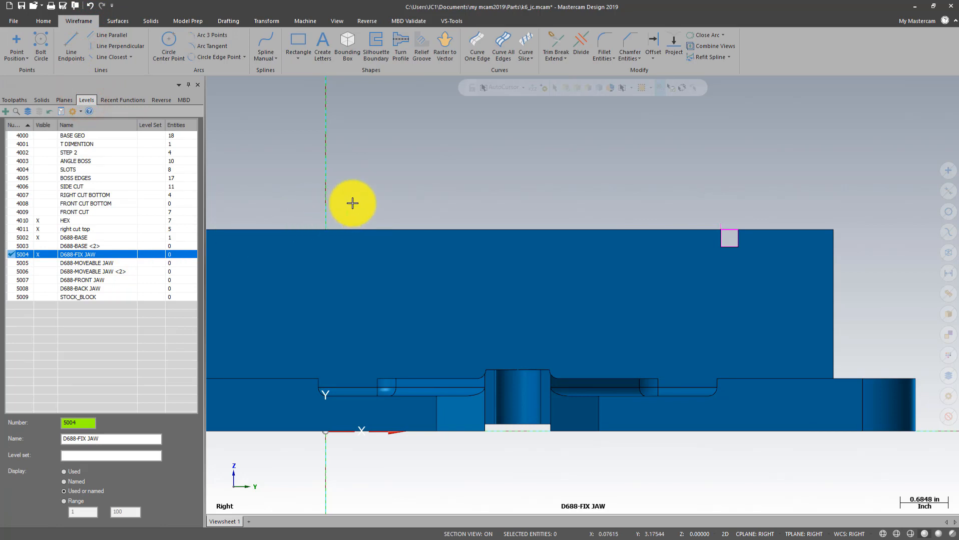
scroll(864, 194, "up", 3)
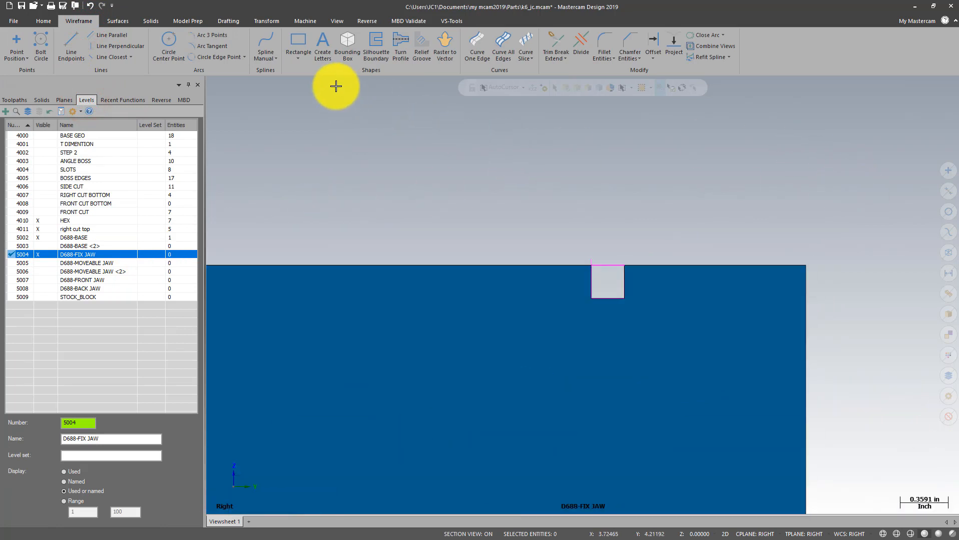
left_click(477, 41)
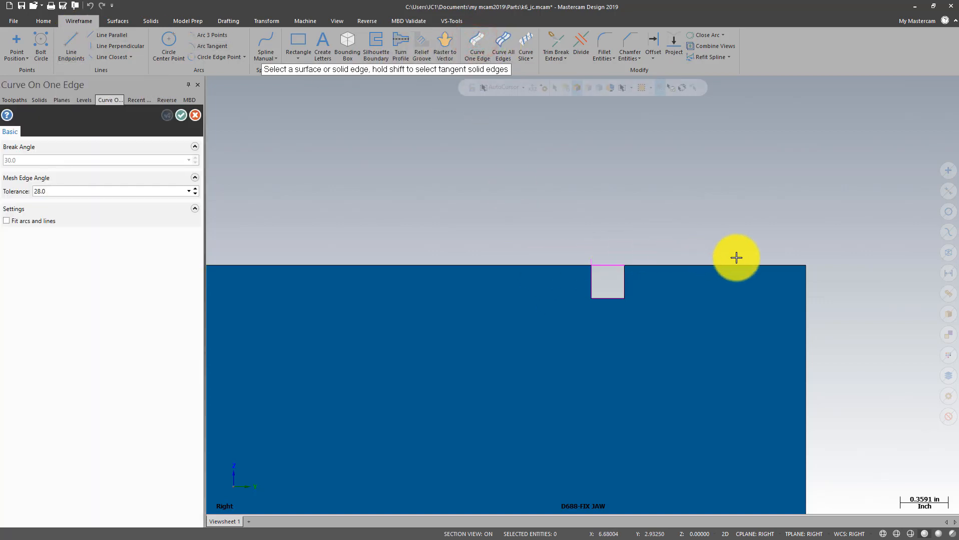
left_click(748, 264)
left_click(628, 283)
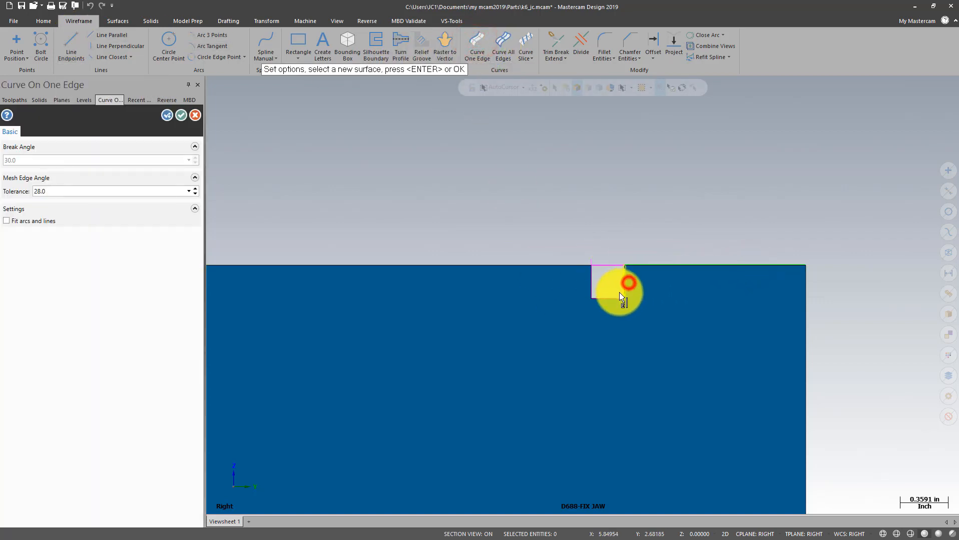
left_click(588, 283)
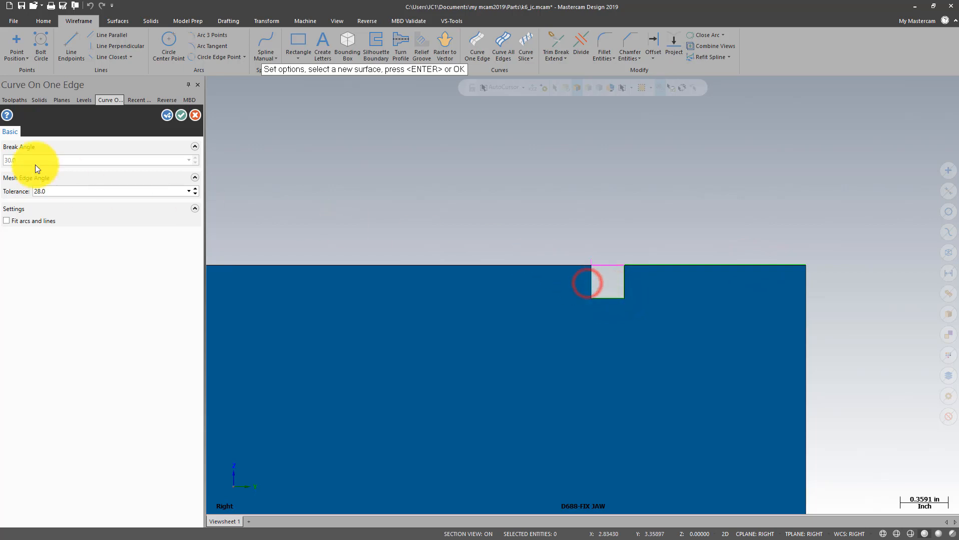
left_click(182, 115)
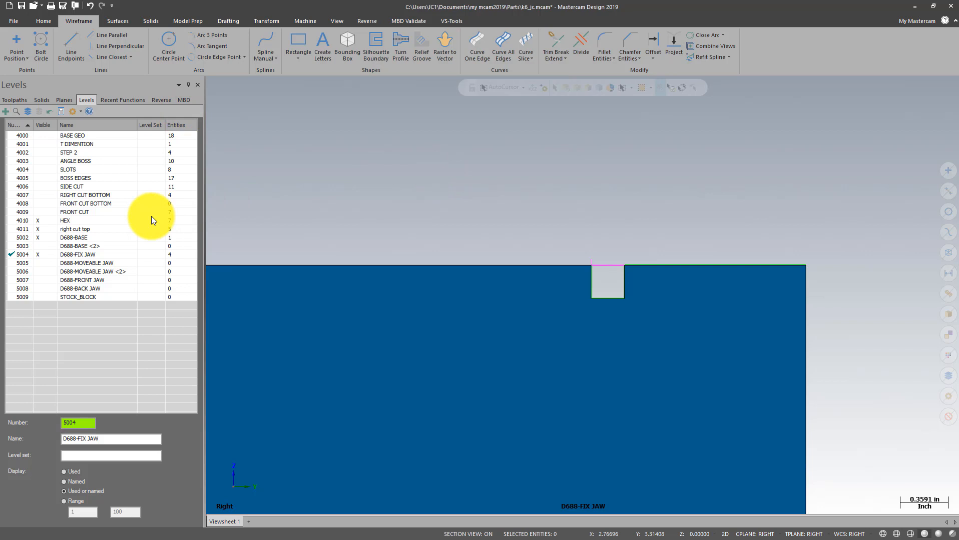
left_click(41, 228)
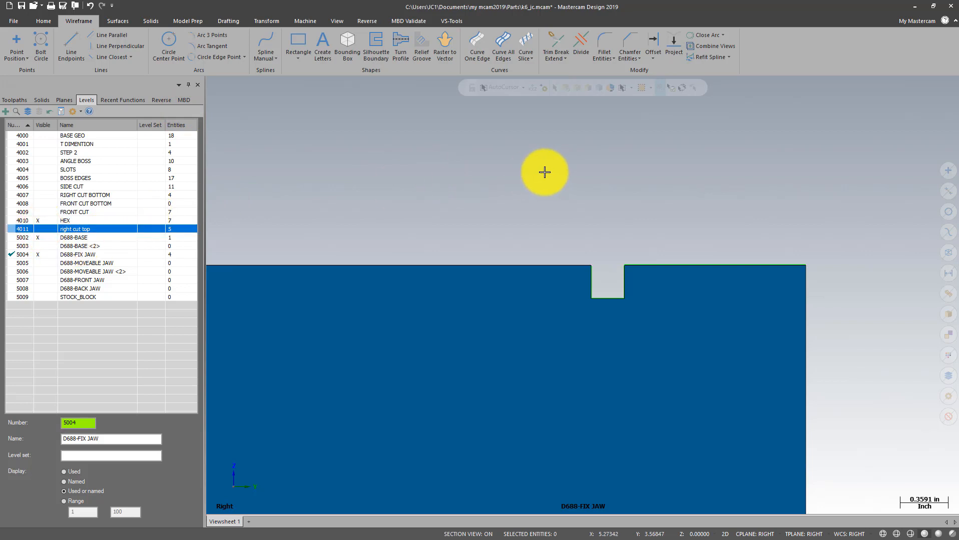
Draw a 1.485 in vertical line upward at 90 degrees from the base block's upper rear corner.
scroll(576, 178, "down", 3)
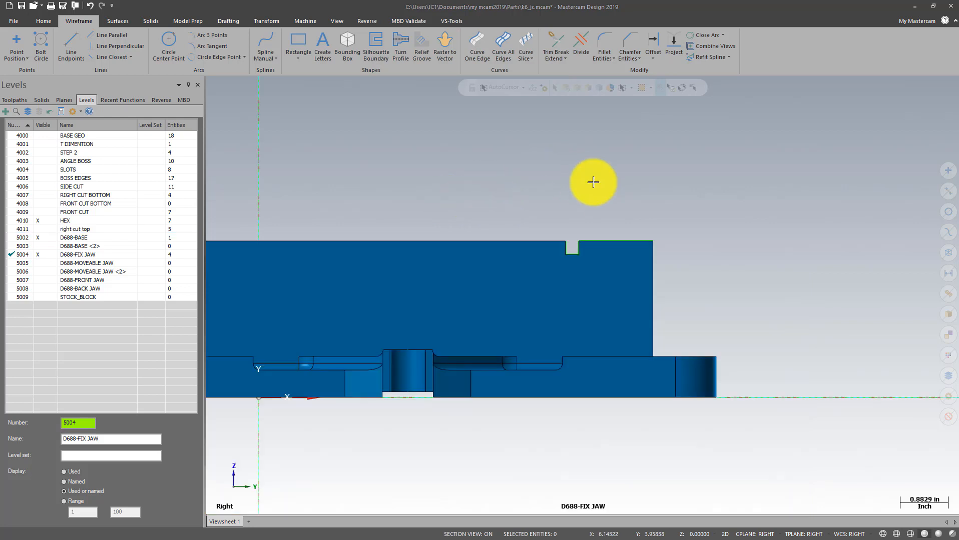
left_click(72, 40)
left_click(670, 257)
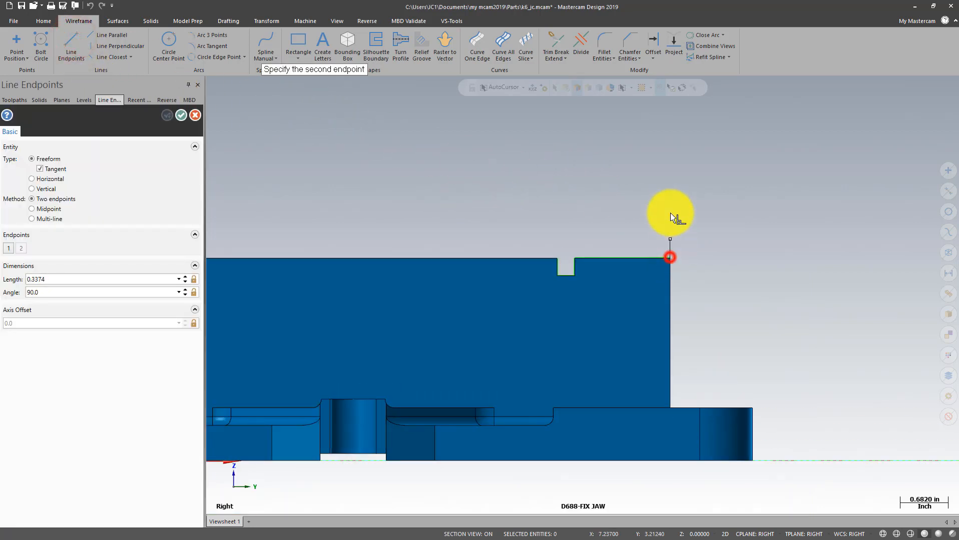
left_click(665, 181)
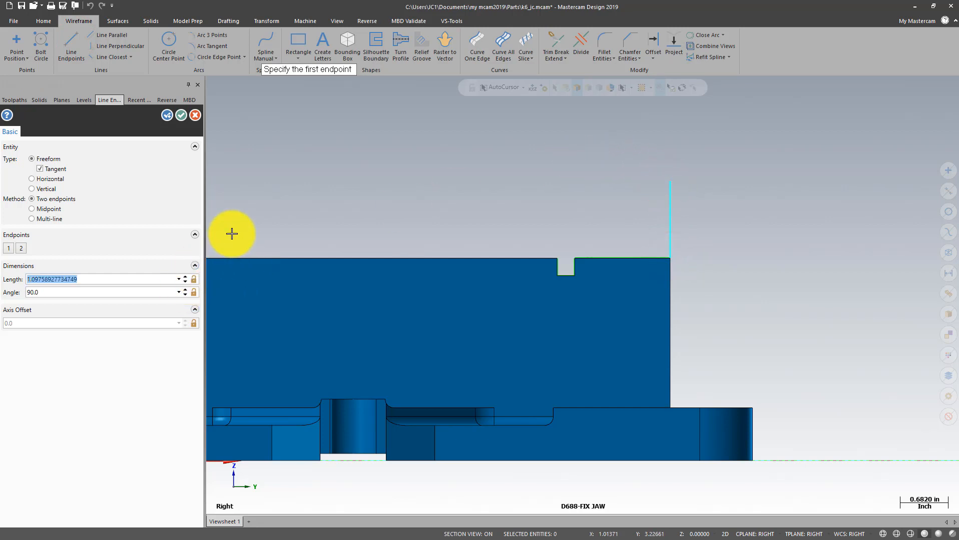
type("1.4")
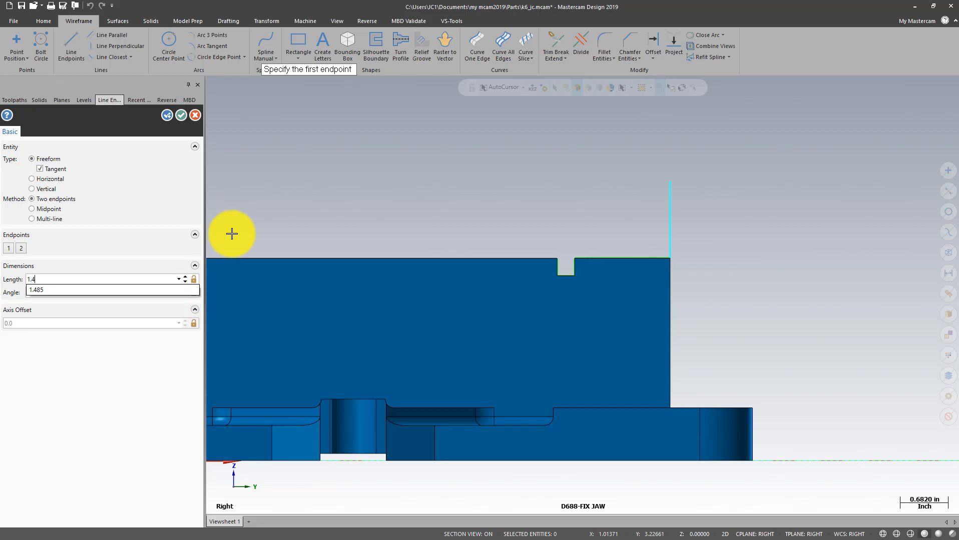
type("85")
key("Return")
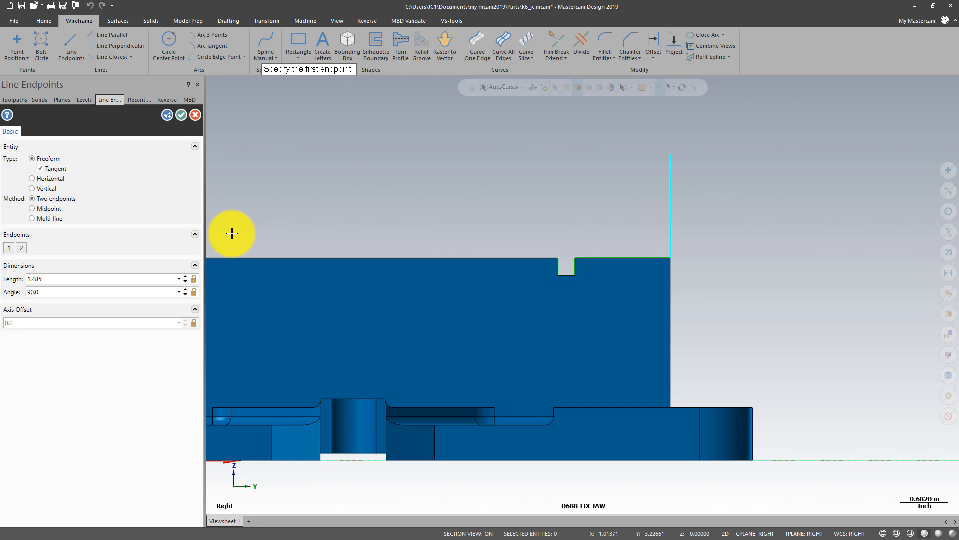
Draw the jaw's top line 1.98 in long at 180 degrees and its front line 1.485 in long straight down at 270 degrees.
left_click(667, 152)
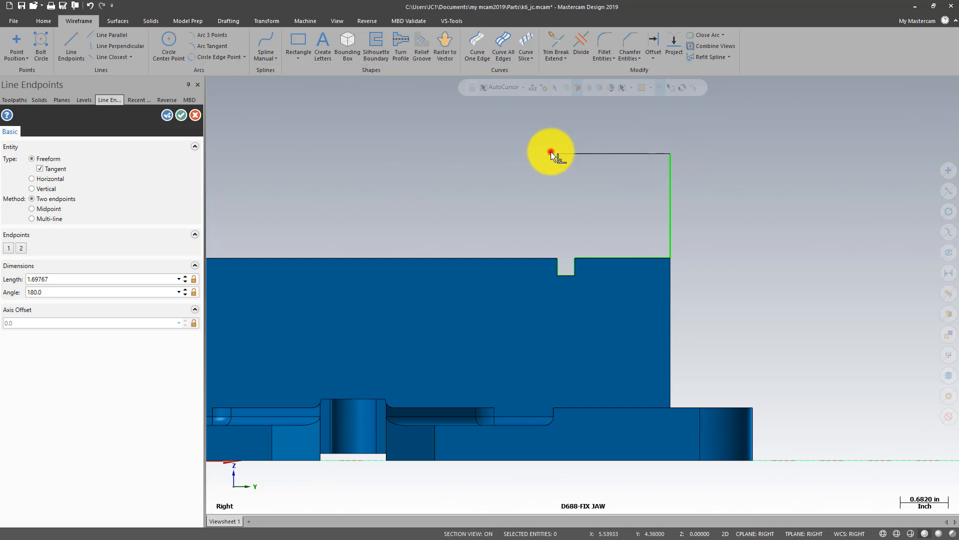
left_click(550, 151)
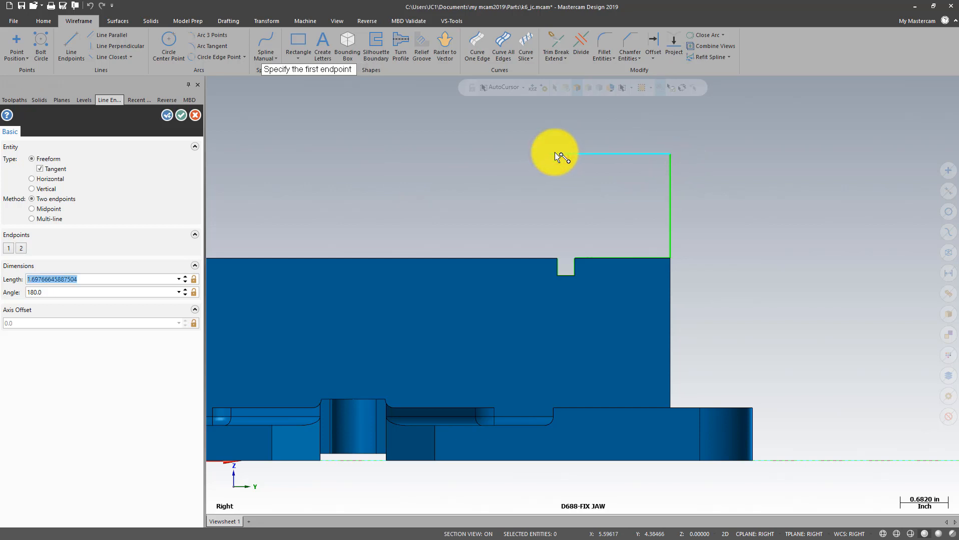
type("1.98")
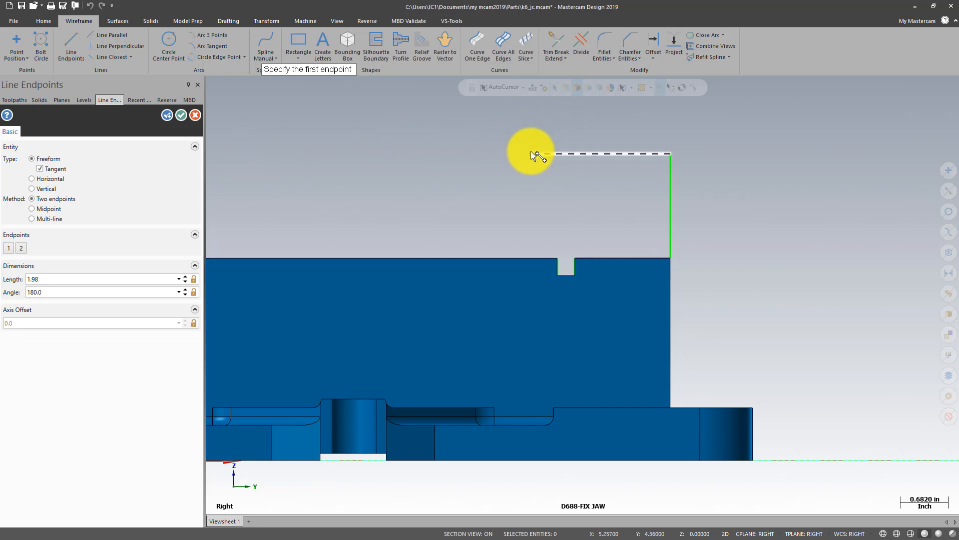
left_click(530, 153)
left_click(531, 212)
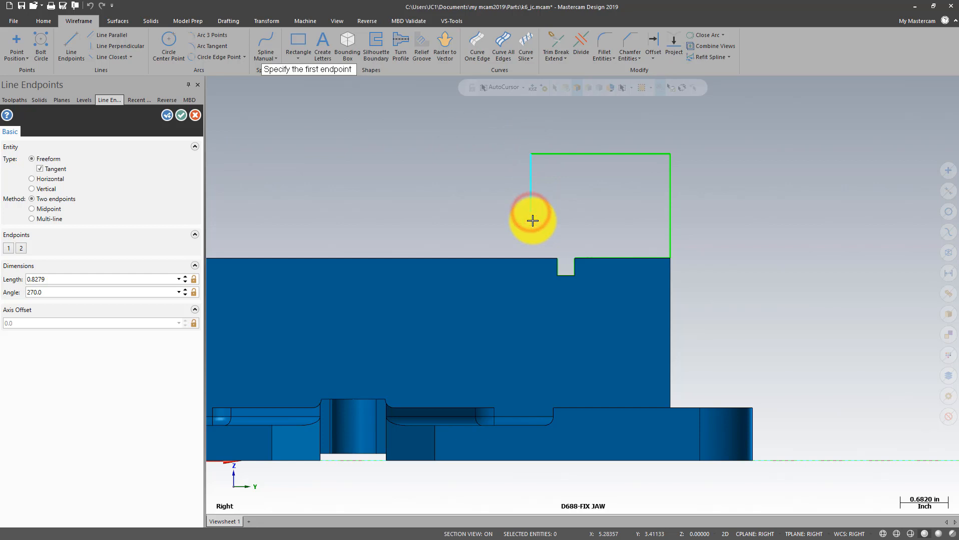
left_click(180, 279)
left_click(78, 298)
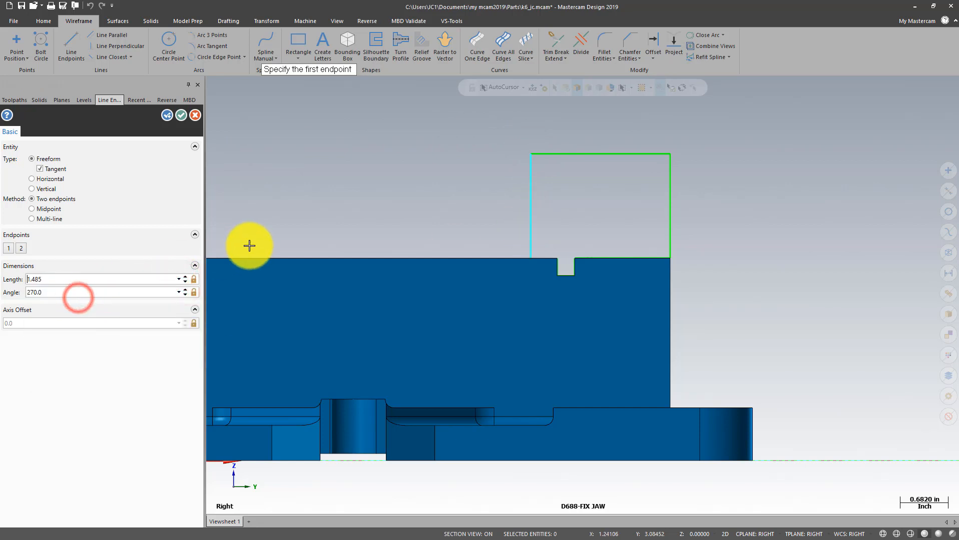
Close the jaw profile with a line from the front line's lower end to the key slot's near upper corner.
scroll(450, 226, "up", 2)
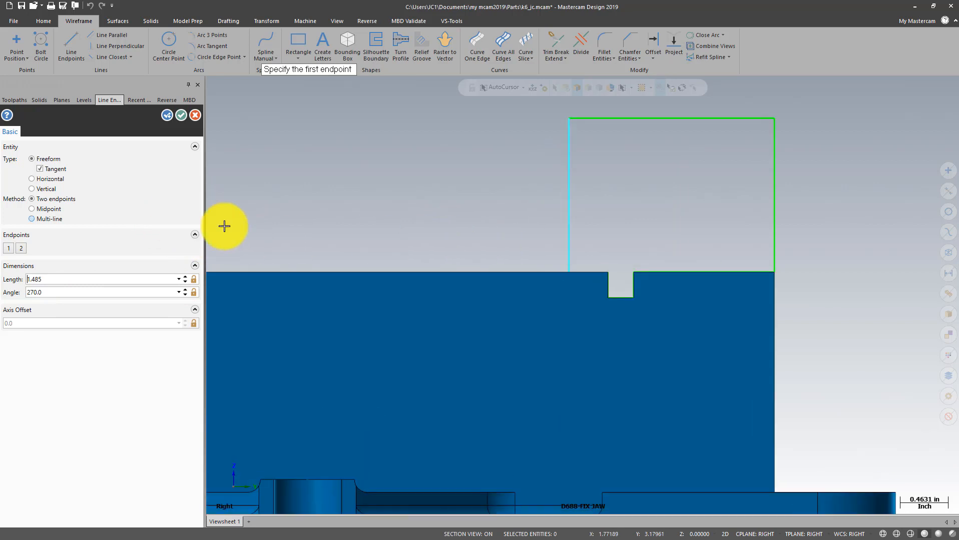
left_click(571, 272)
left_click(608, 271)
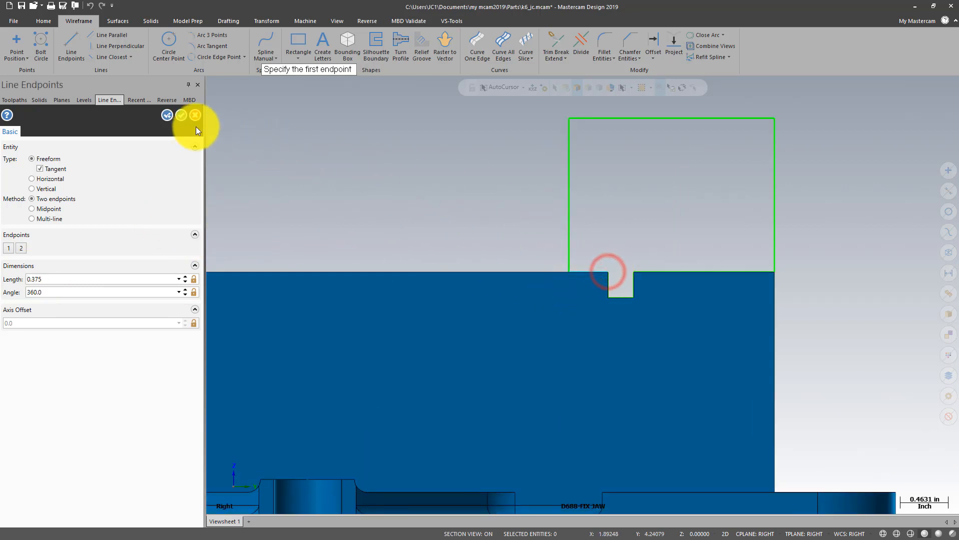
left_click(180, 116)
Extrude the closed jaw profile as a new solid body with a distance of 3.0 in both directions.
middle_click_drag(441, 157, 468, 194)
scroll(448, 160, "down", 1)
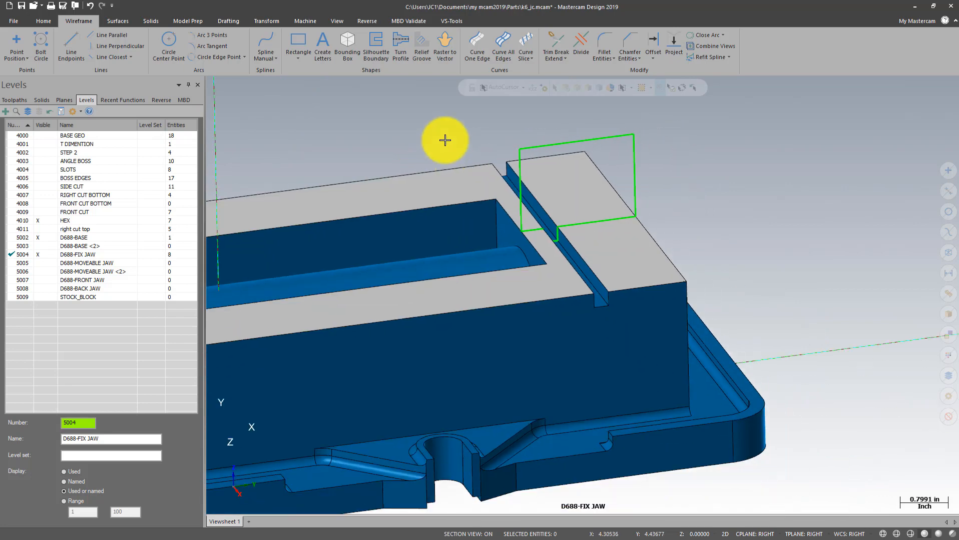
left_click(151, 22)
left_click(96, 44)
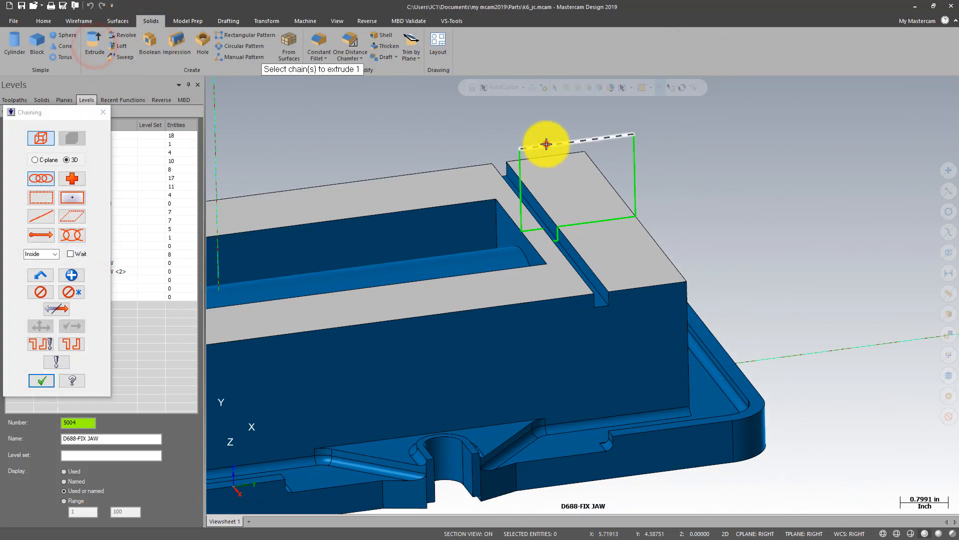
left_click(546, 144)
left_click(42, 381)
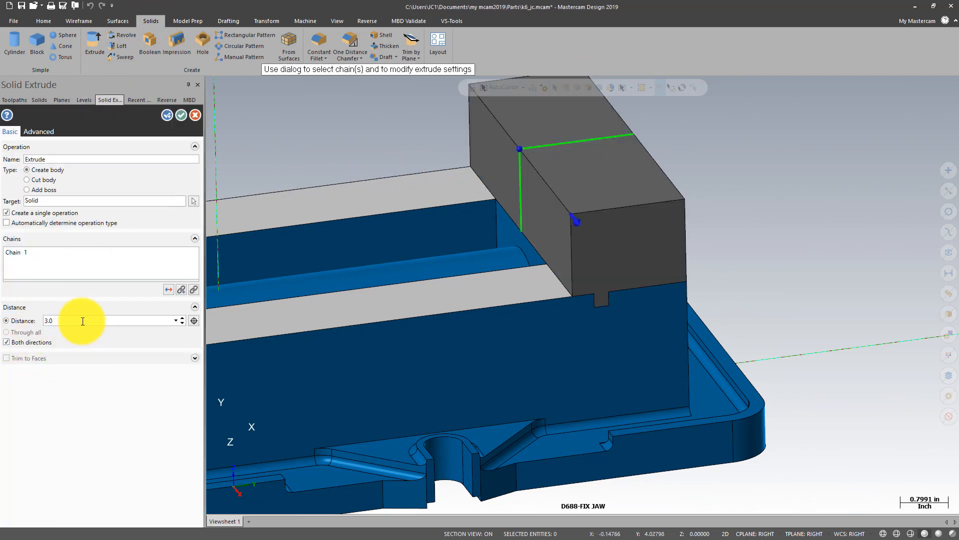
scroll(681, 289, "down", 4)
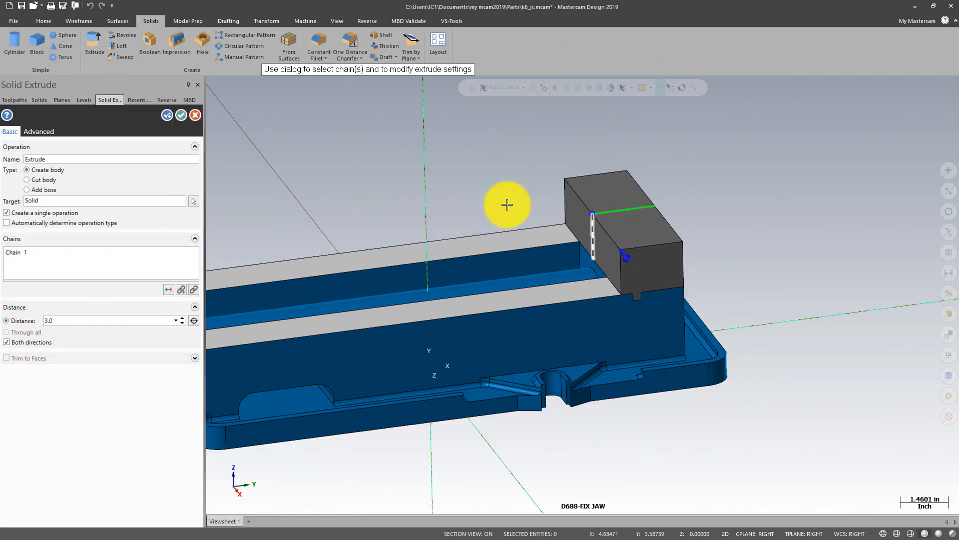
mouse_move(463, 184)
middle_mouse_down()
mouse_move(494, 172)
mouse_move(509, 182)
mouse_move(475, 196)
middle_mouse_up()
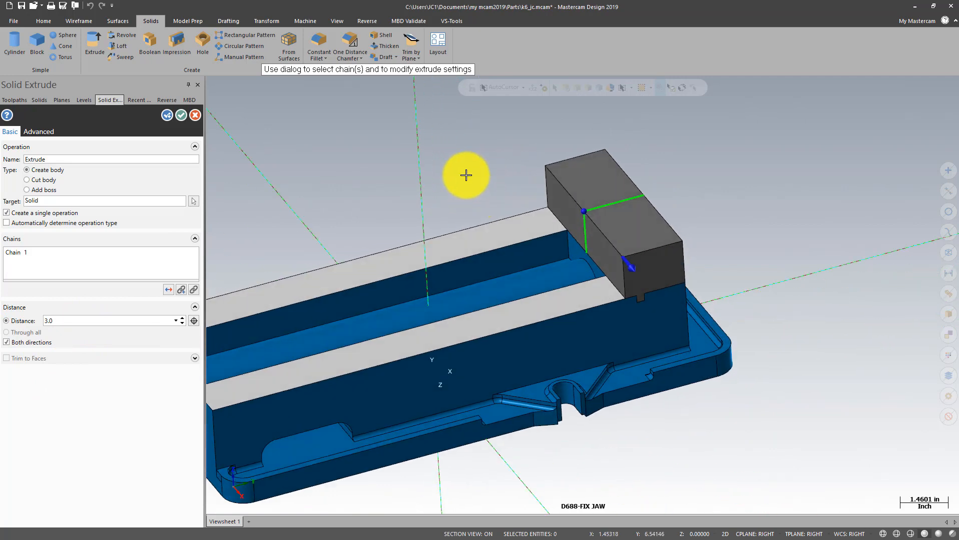
left_click(180, 115)
Change the fixed jaw solid's colour to white, colour number 15, in its entity properties.
left_click(572, 177)
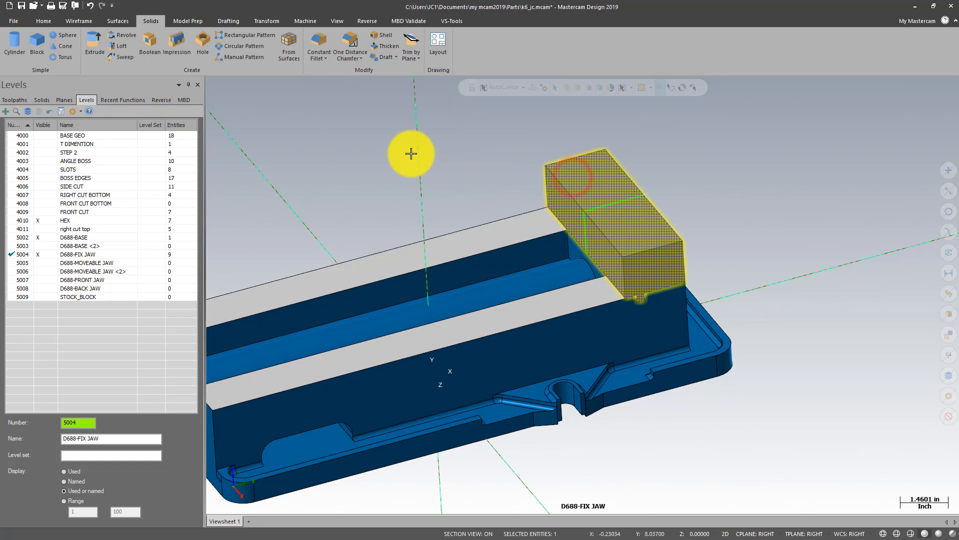
left_click(320, 249)
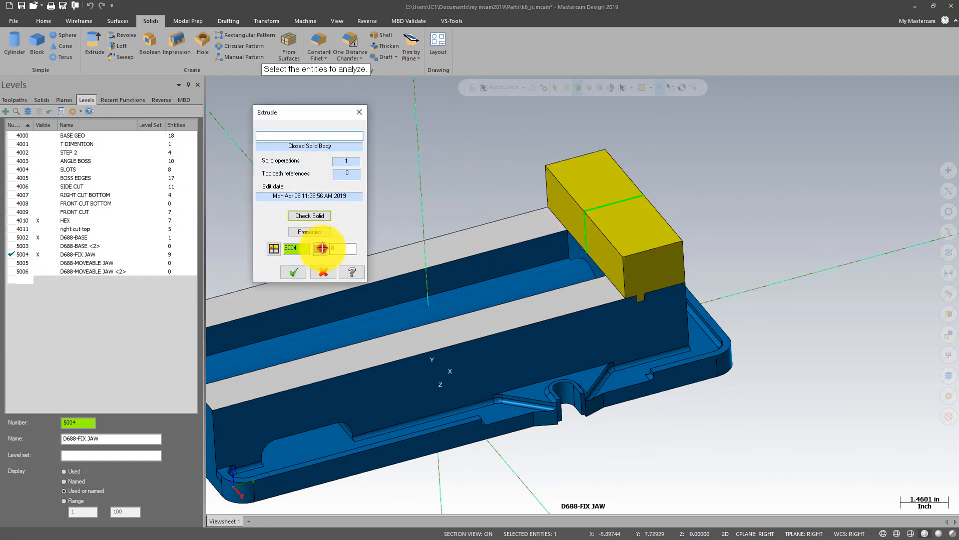
left_click(178, 164)
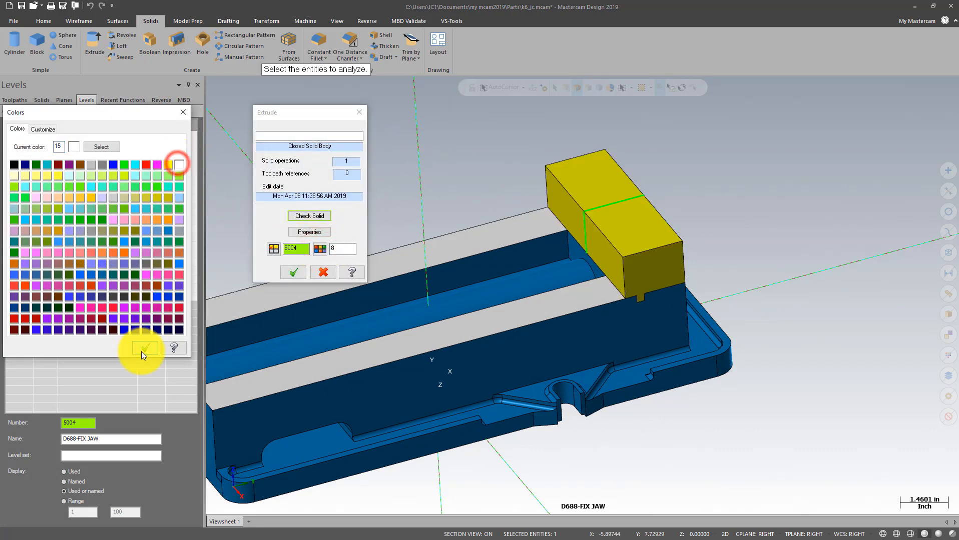
left_click(145, 348)
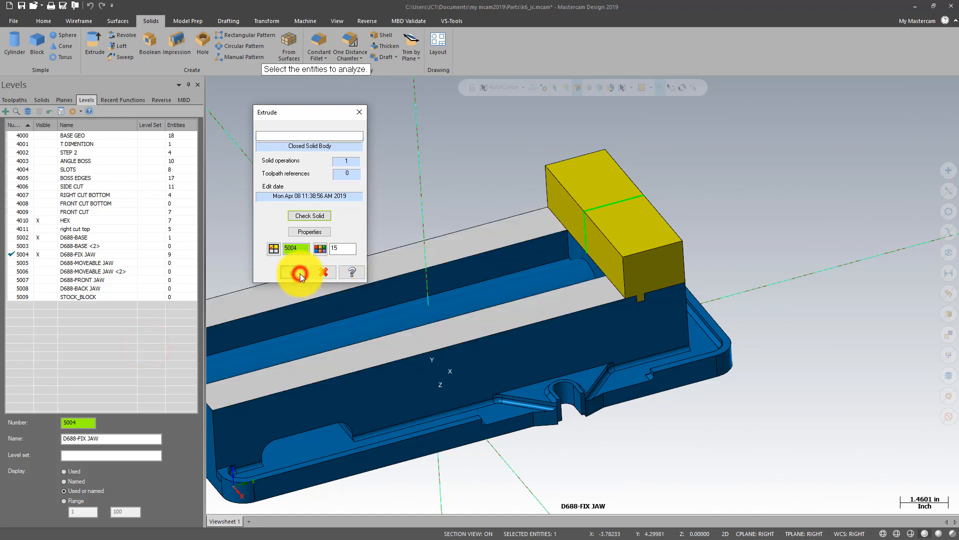
left_click(321, 250)
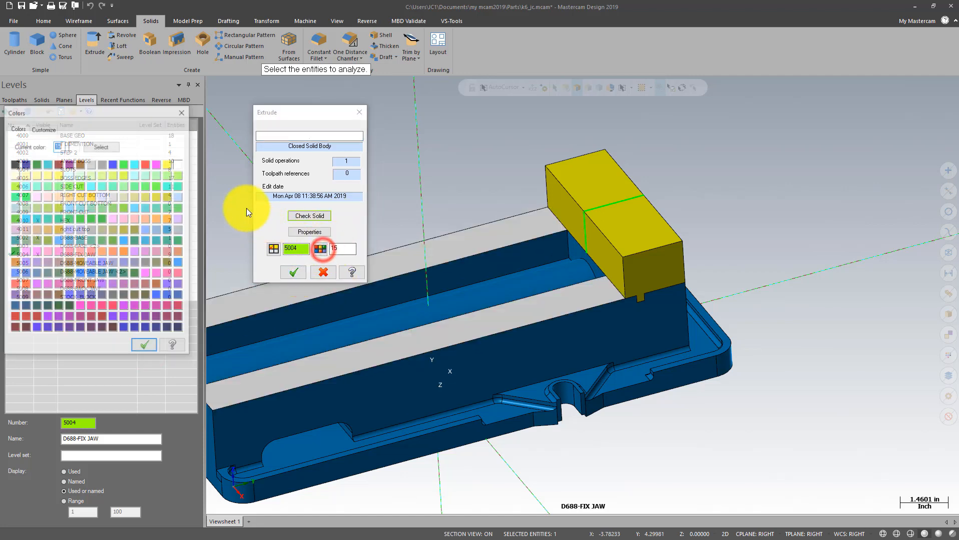
left_click(144, 345)
left_click(292, 270)
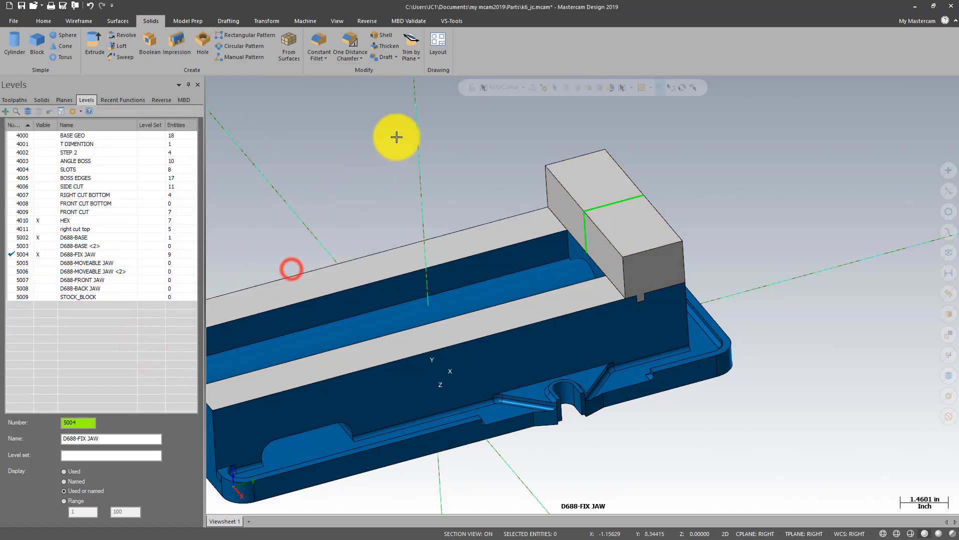
scroll(418, 120, "down", 2)
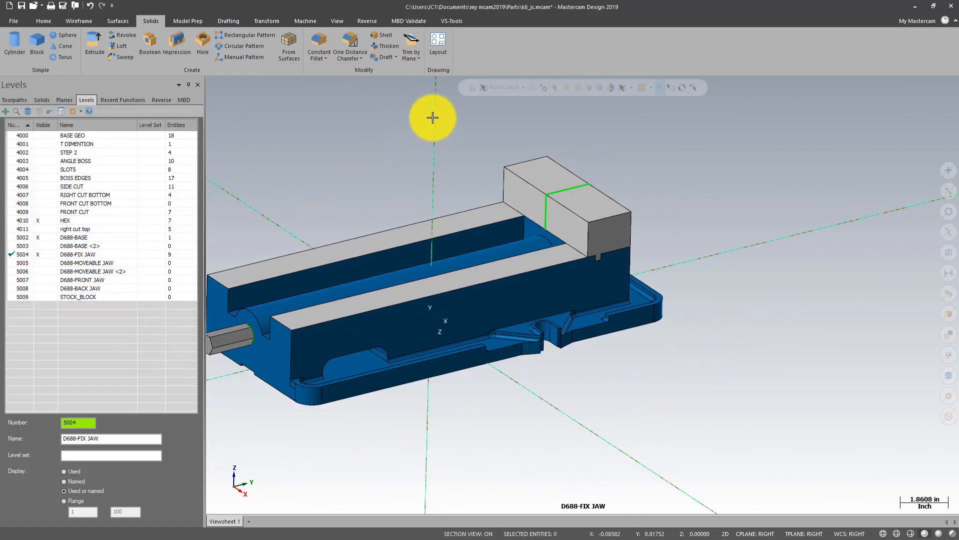
scroll(432, 117, "up", 2)
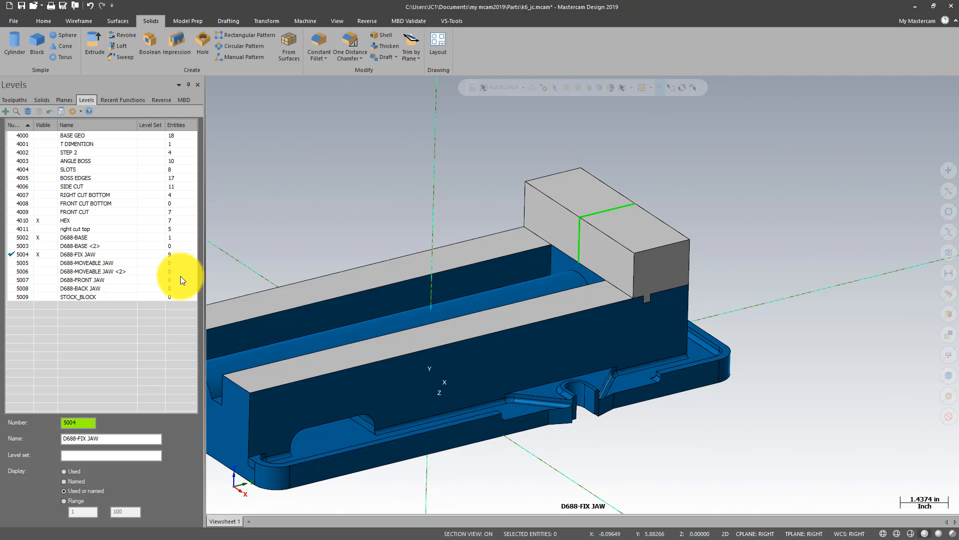
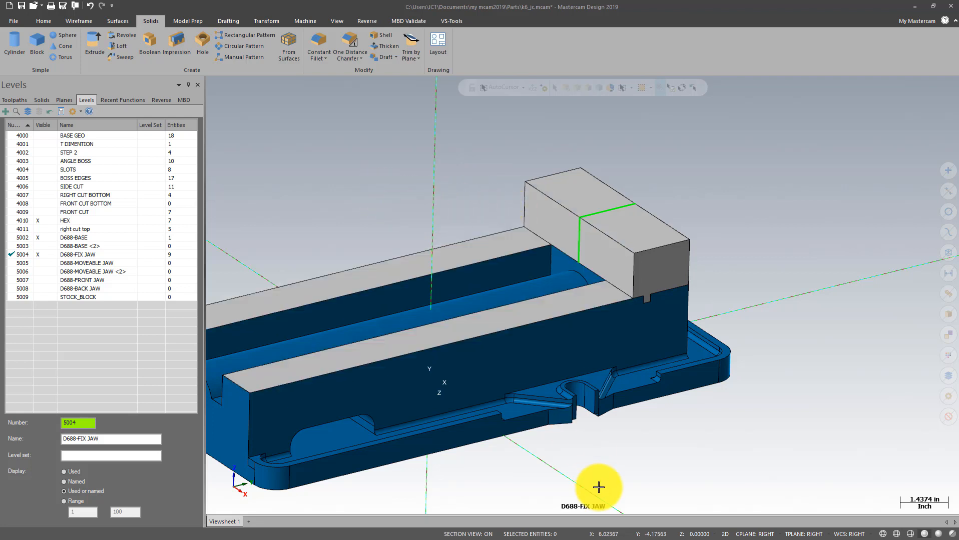
Set the Front plane as the active WCS, construction plane and tool plane.
left_click(62, 100)
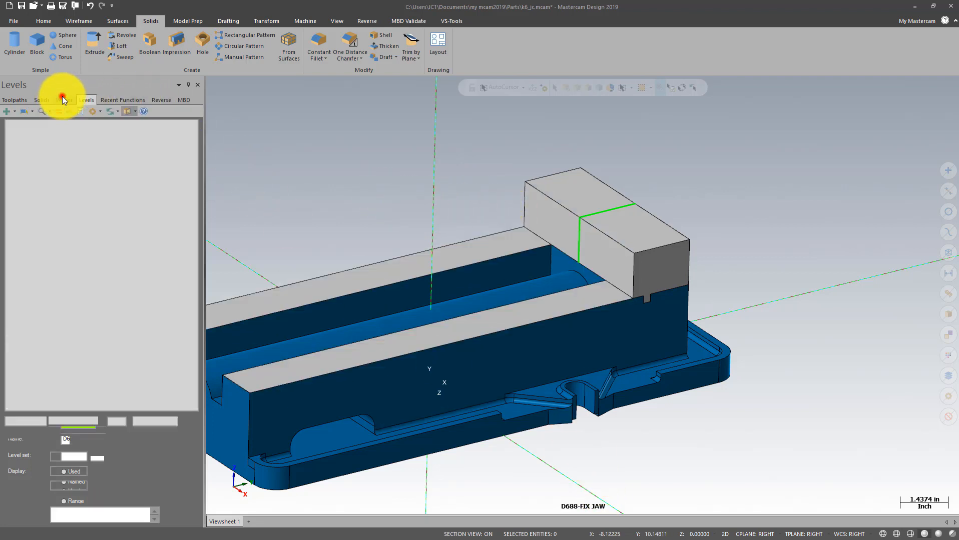
left_click(42, 188)
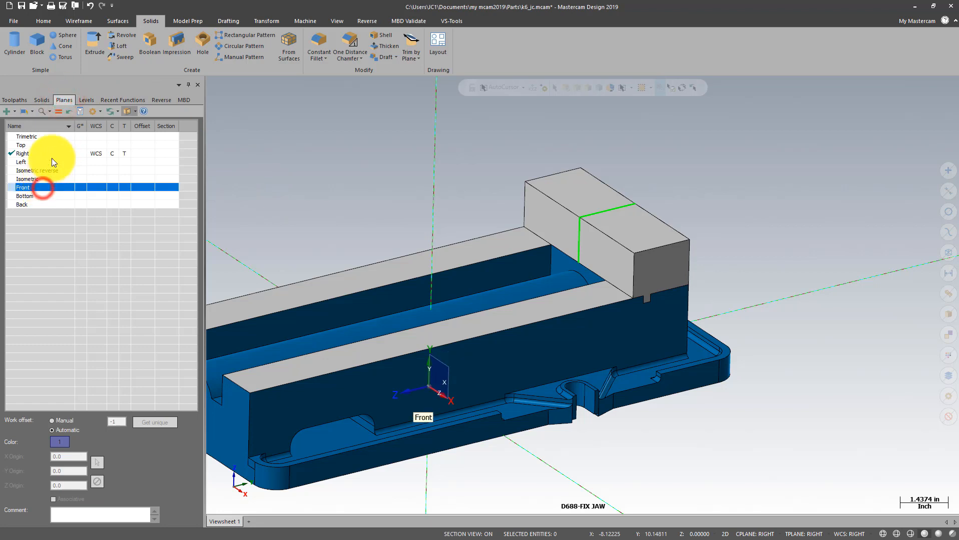
left_click(58, 111)
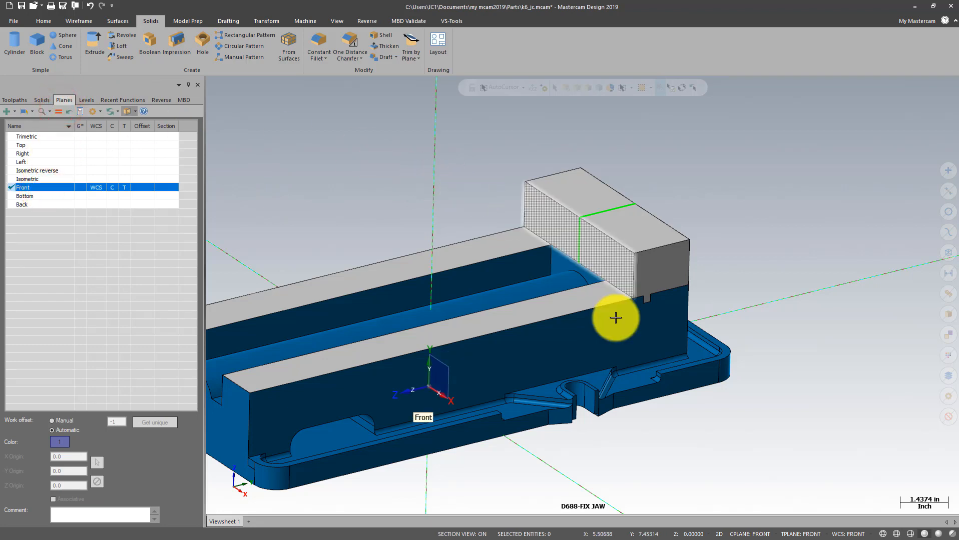
Set the construction depth to the Z coordinate of the fixed jaw's near lower front corner.
left_click(691, 534)
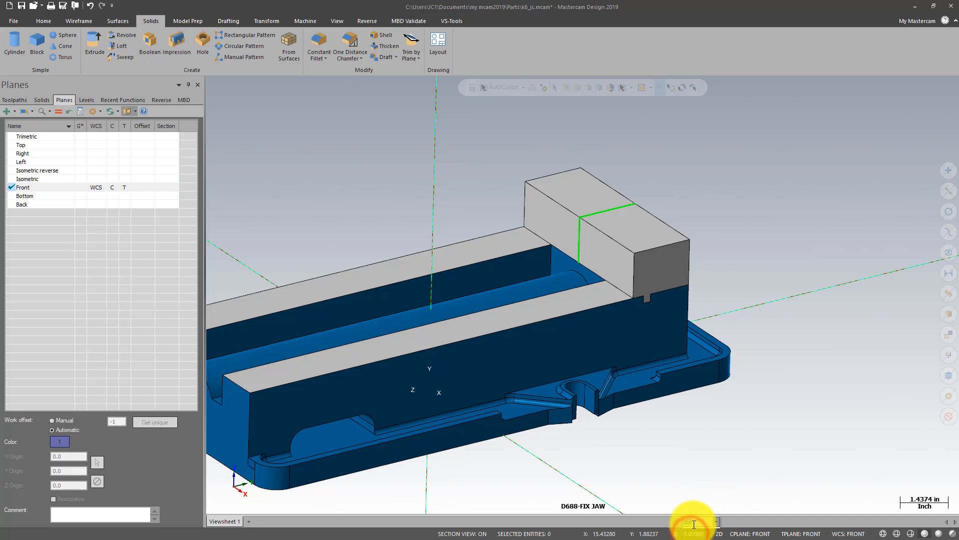
right_click(690, 522)
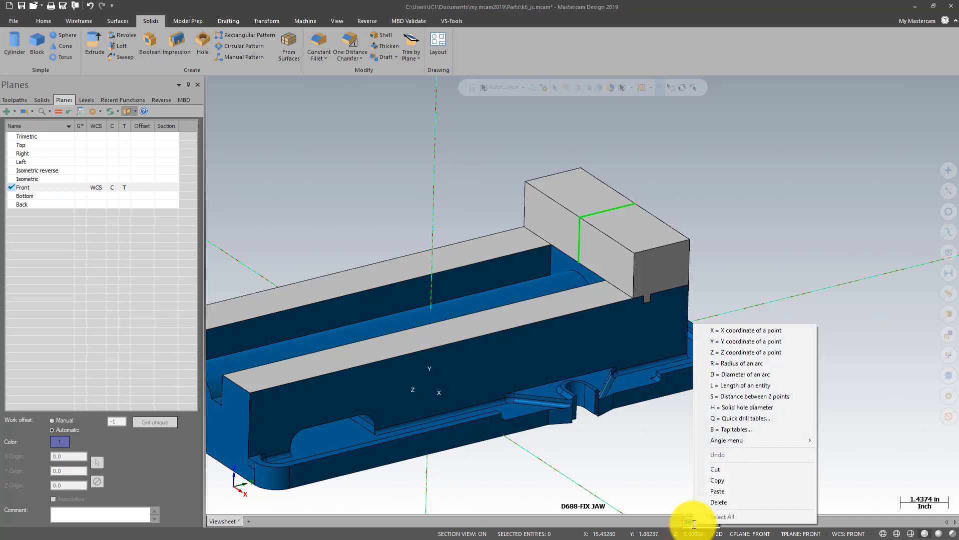
left_click(735, 352)
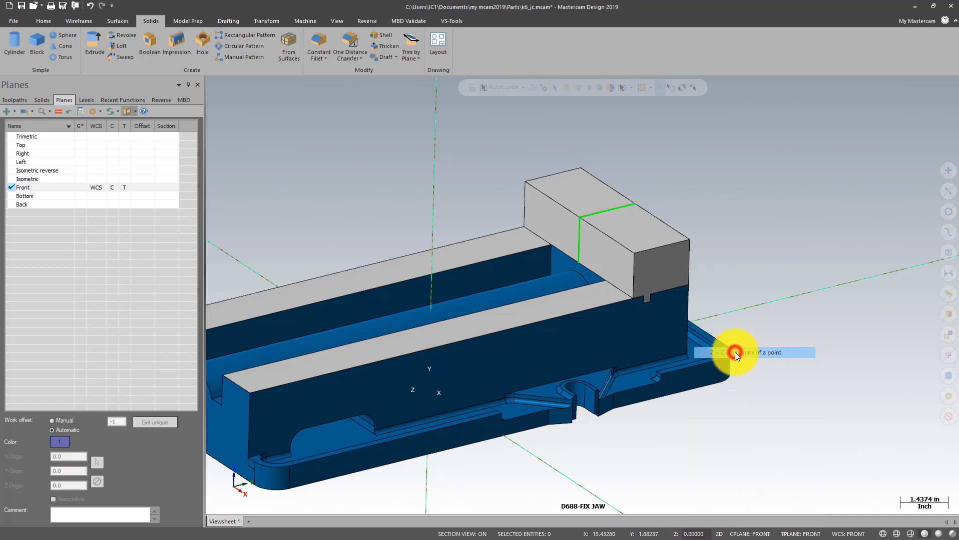
left_click(632, 299)
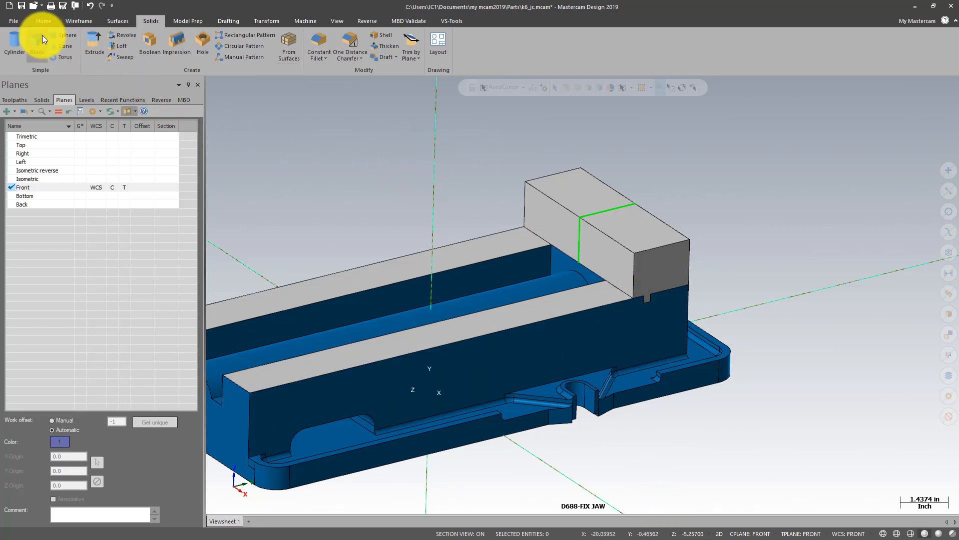
Create a point on the fixed jaw's front face at about X -1.724, Y 3.479.
left_click(87, 22)
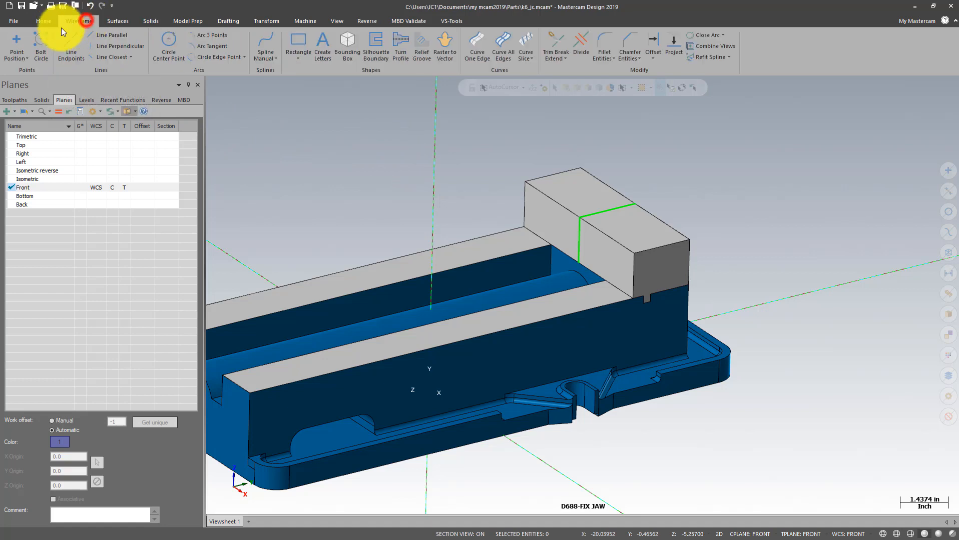
left_click(15, 40)
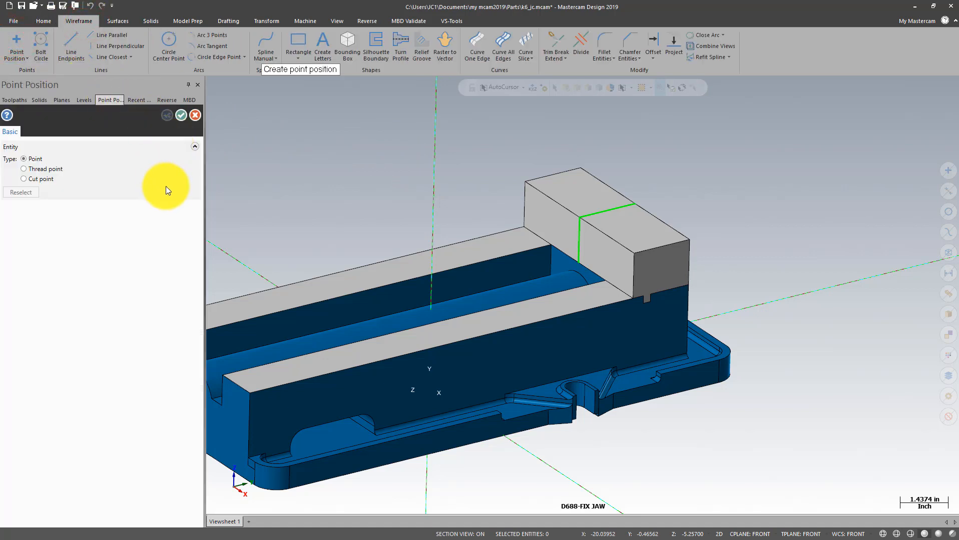
left_click(548, 224)
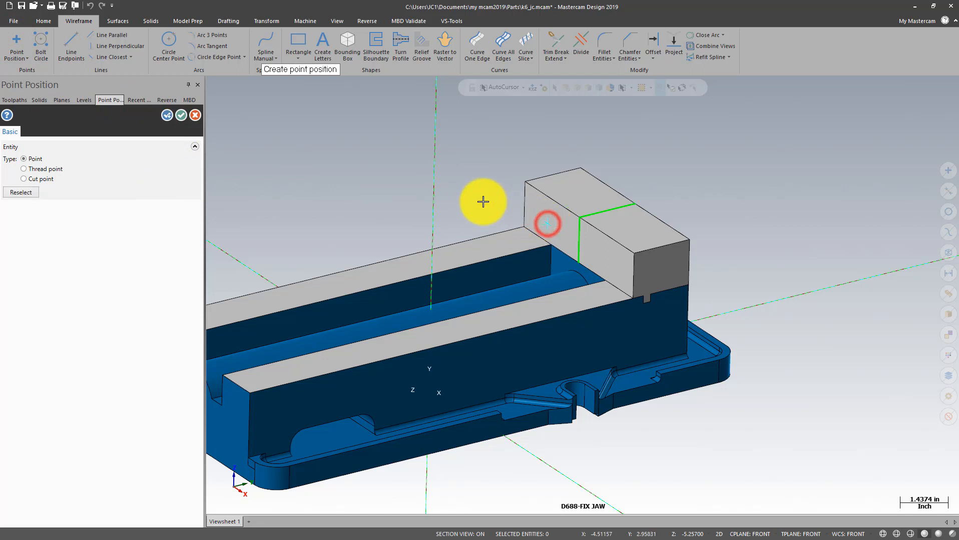
left_click(182, 115)
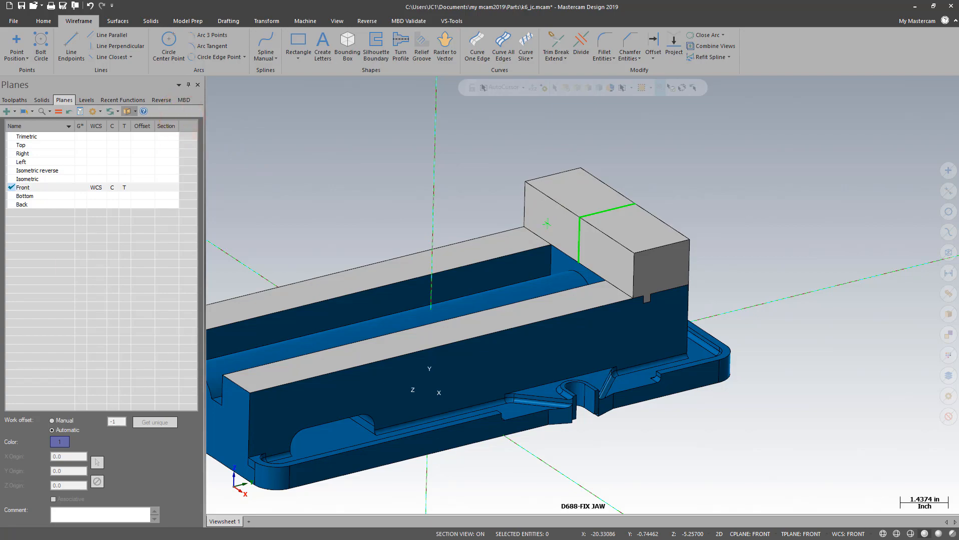
Switch to Kurt_D-Series_Vise.pdf, check the front-view hole dimensions N and O, and copy the D688 value of O, 3.875.
key("alt+Tab")
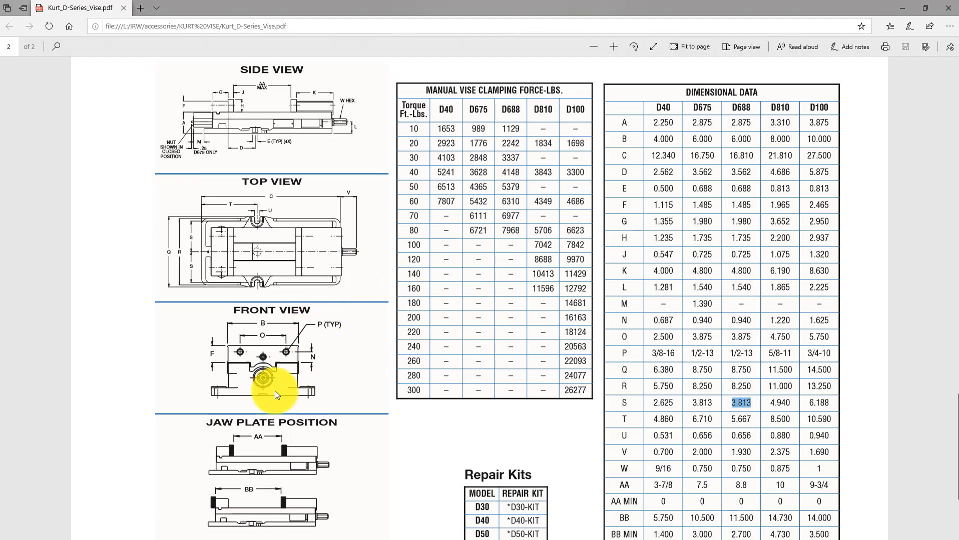
double_click(319, 354)
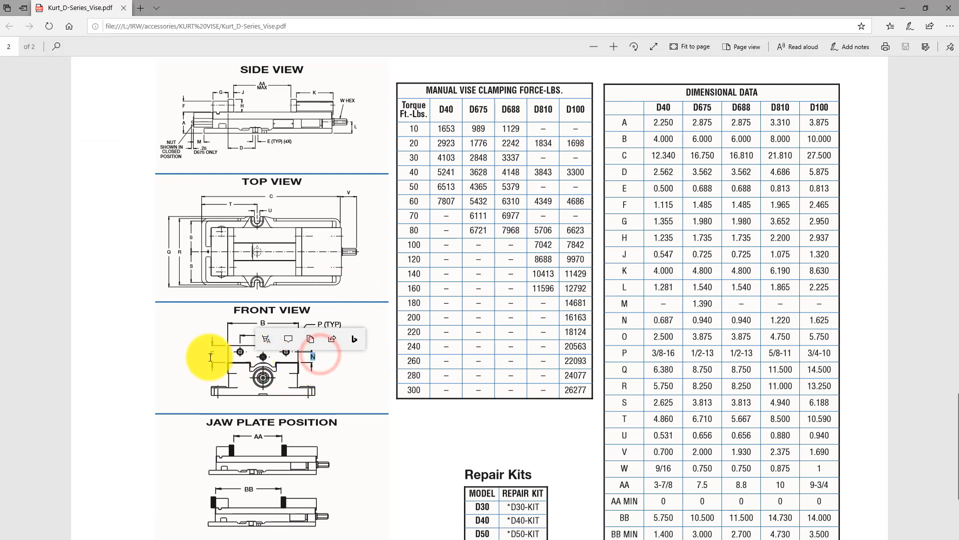
left_click(369, 380)
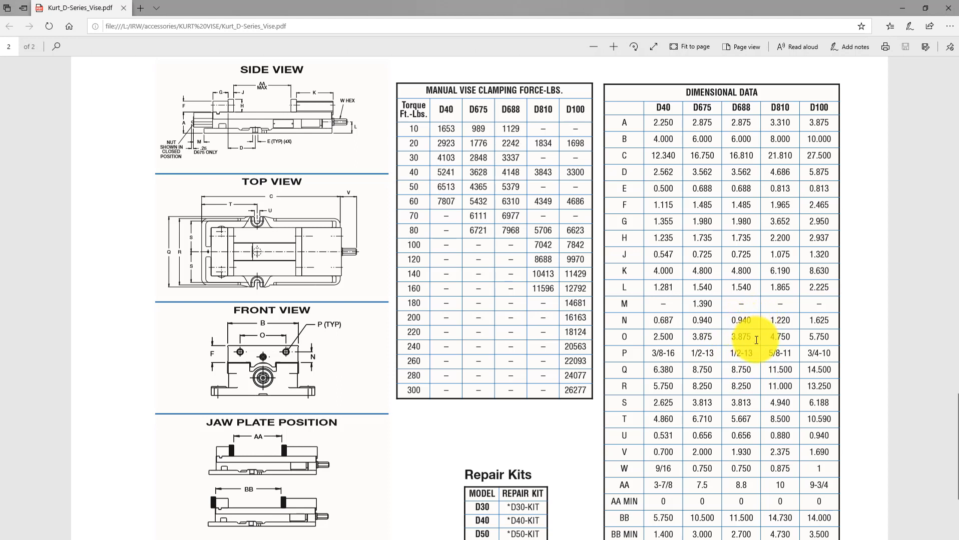
left_click_drag(754, 337, 732, 338)
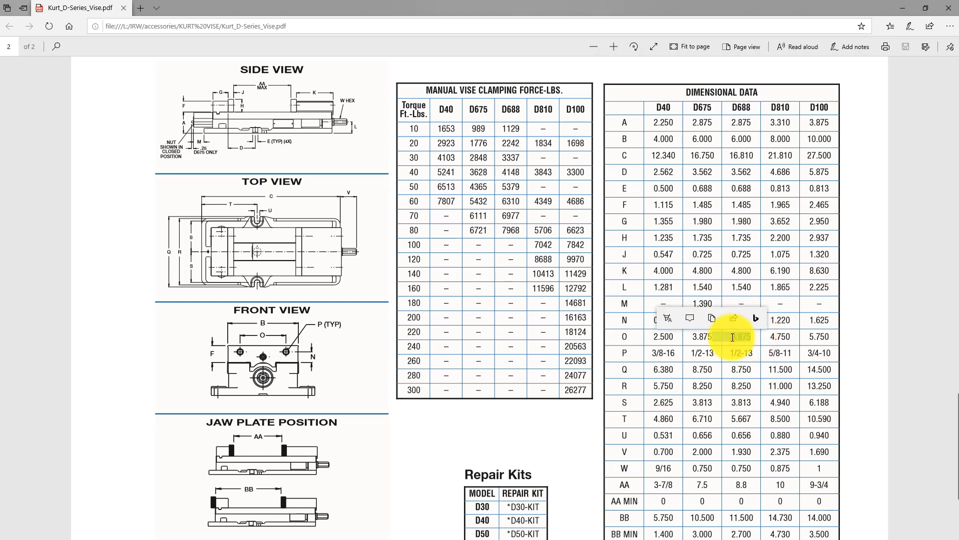
left_click(713, 320)
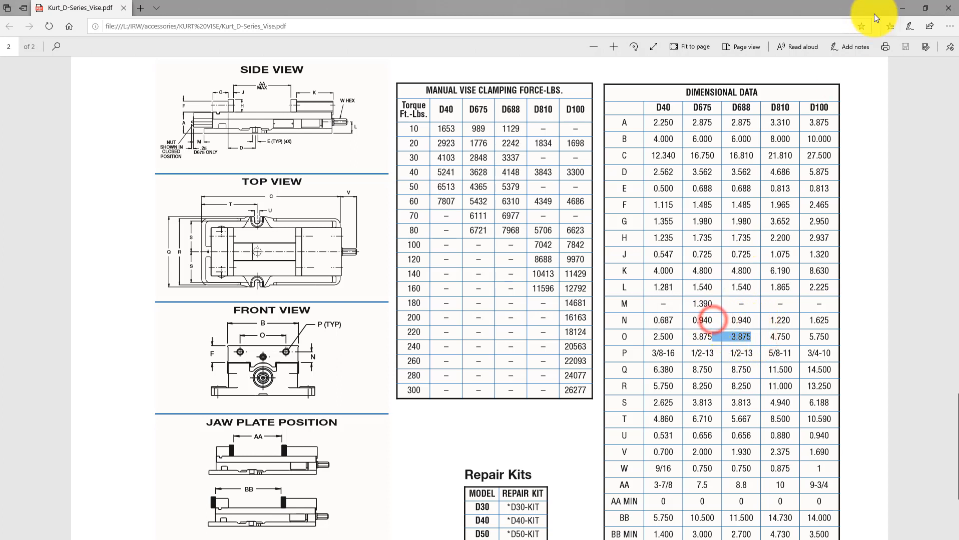
left_click(906, 7)
Set the jaw-face point's X coordinate to 1.9375, half of the copied 3.875, in its point properties.
scroll(510, 210, "up", 2)
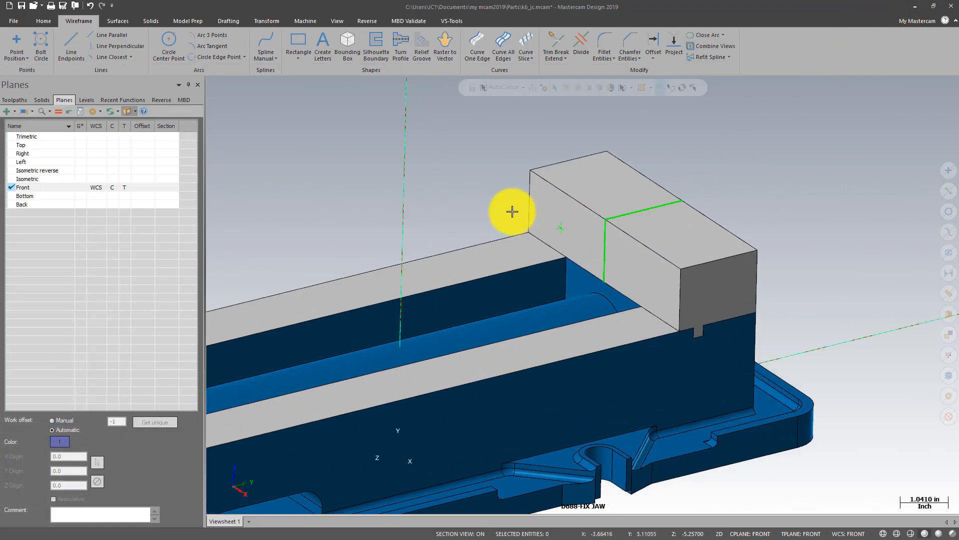
left_click(559, 231)
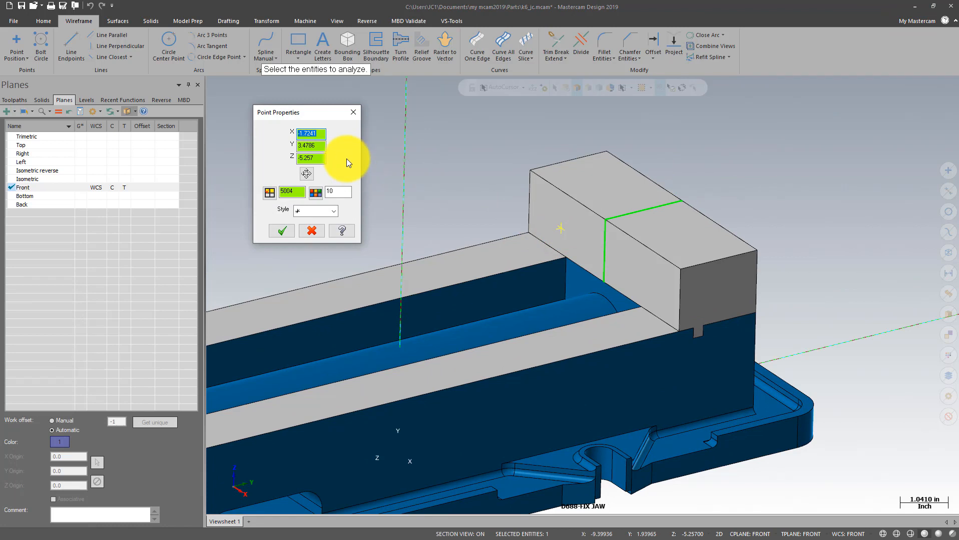
right_click(317, 133)
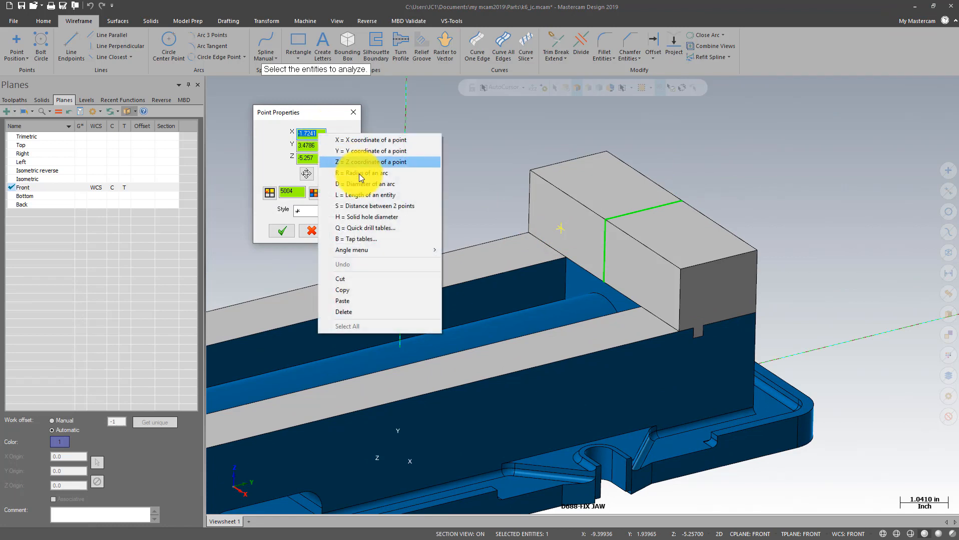
left_click(352, 301)
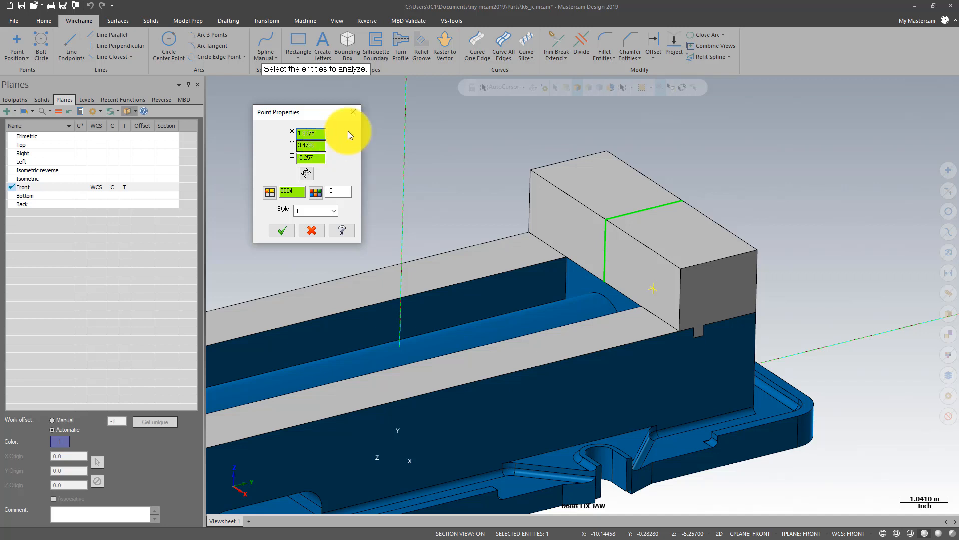
left_click(325, 144)
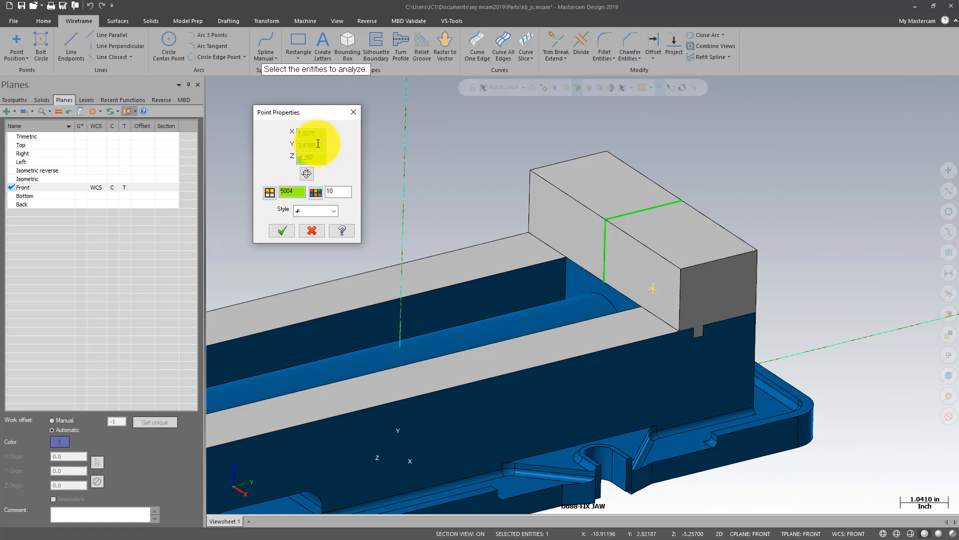
left_click(287, 228)
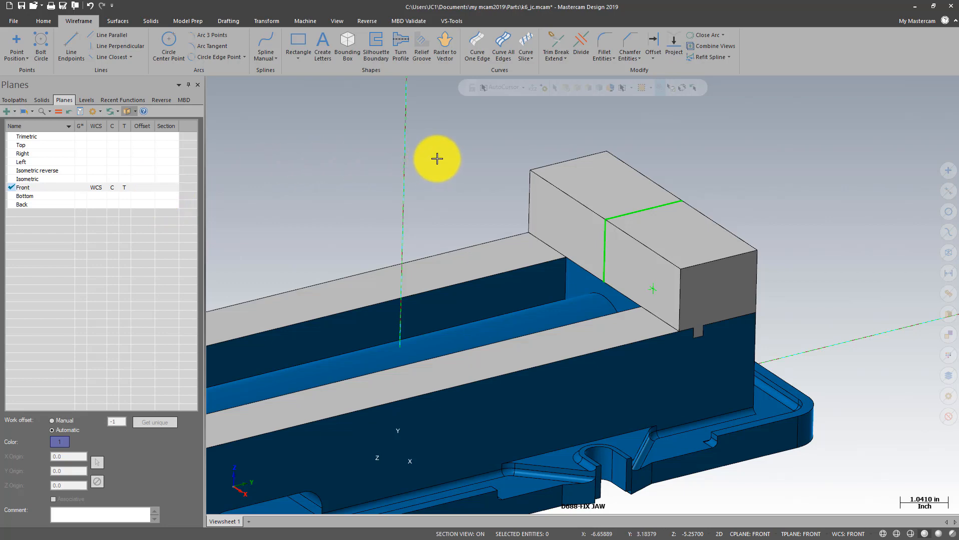
Set the jaw-face point's Y coordinate to 3.815, the near lower front corner's Y coordinate plus 0.94.
scroll(486, 111, "down", 3)
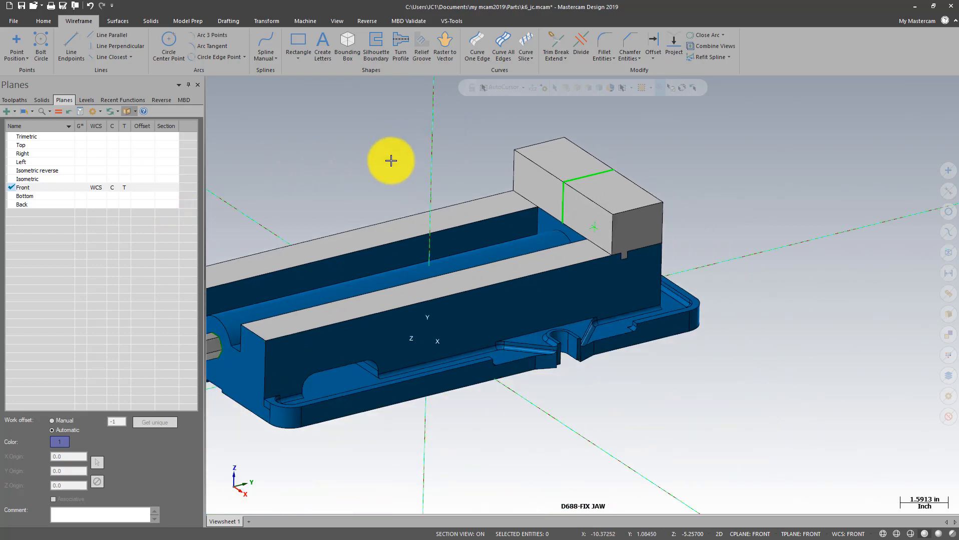
scroll(391, 161, "up", 1)
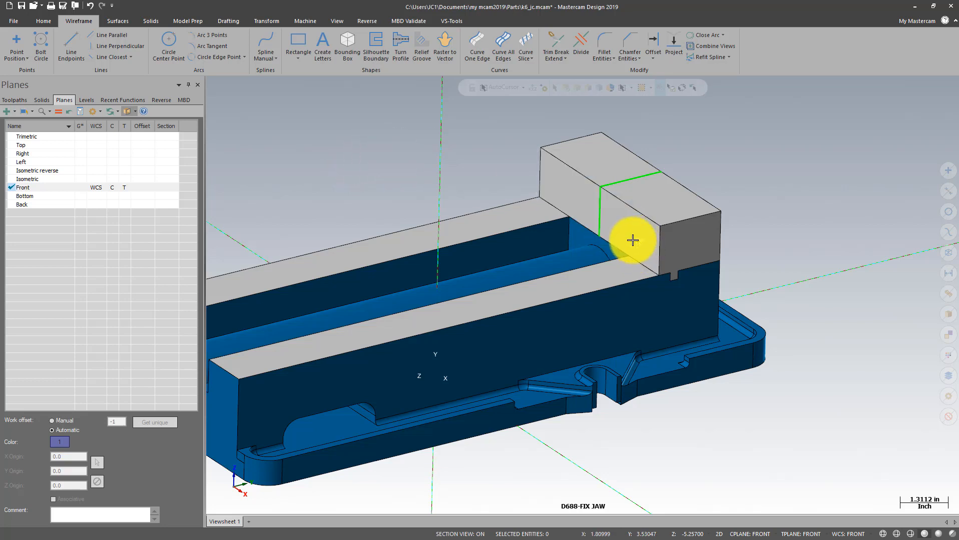
left_click(635, 241)
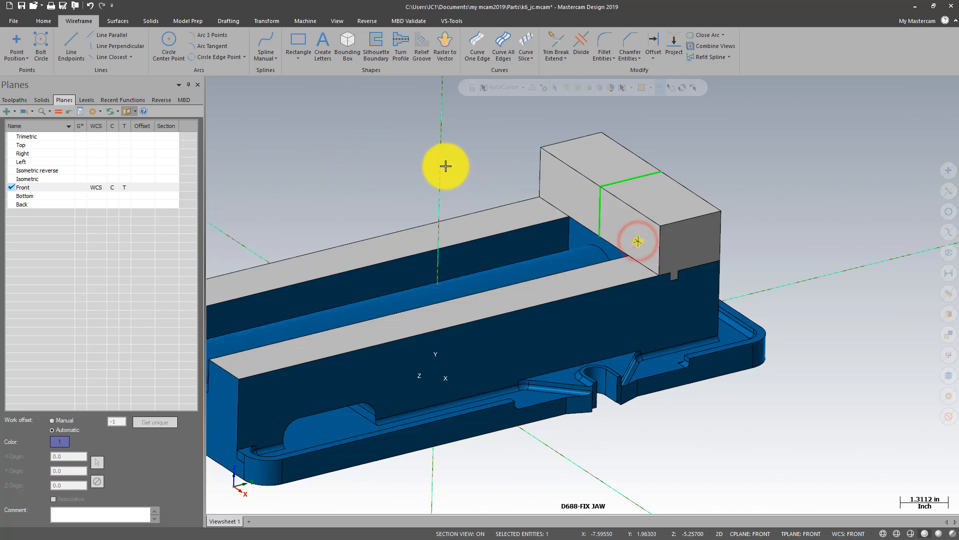
left_click_drag(322, 146, 283, 150)
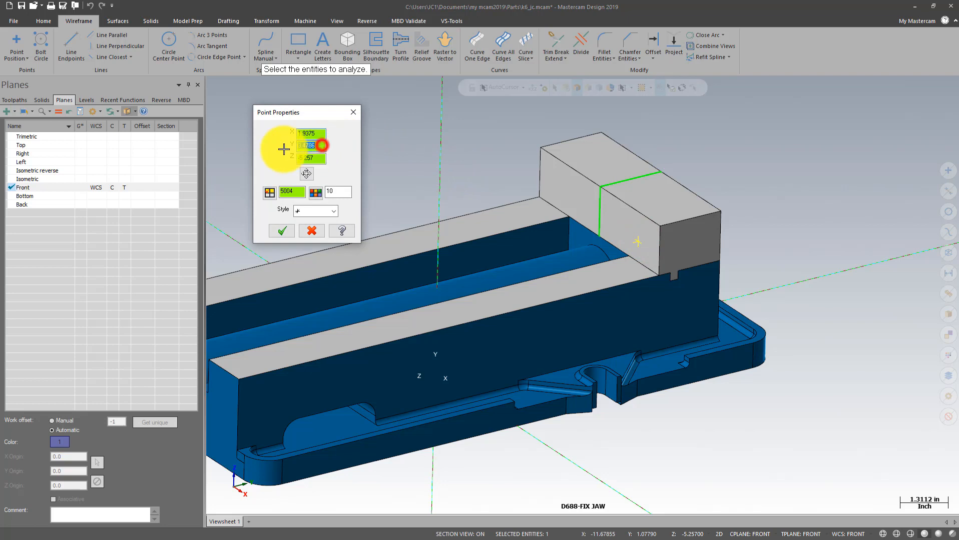
right_click(315, 147)
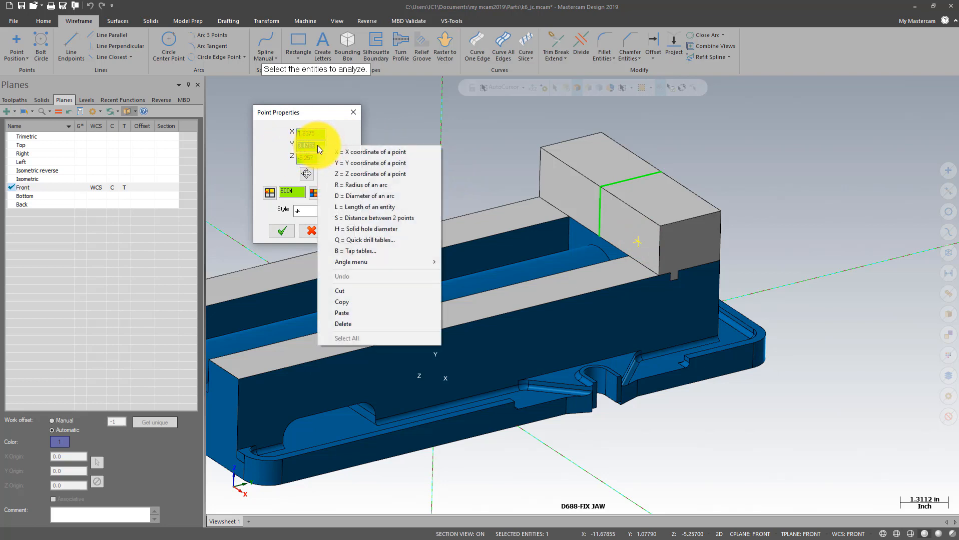
left_click(364, 163)
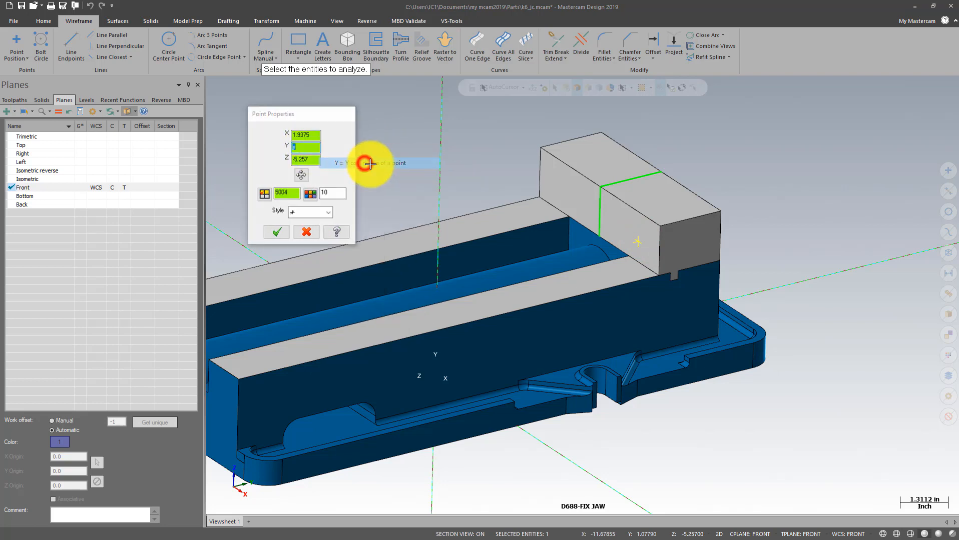
left_click(657, 276)
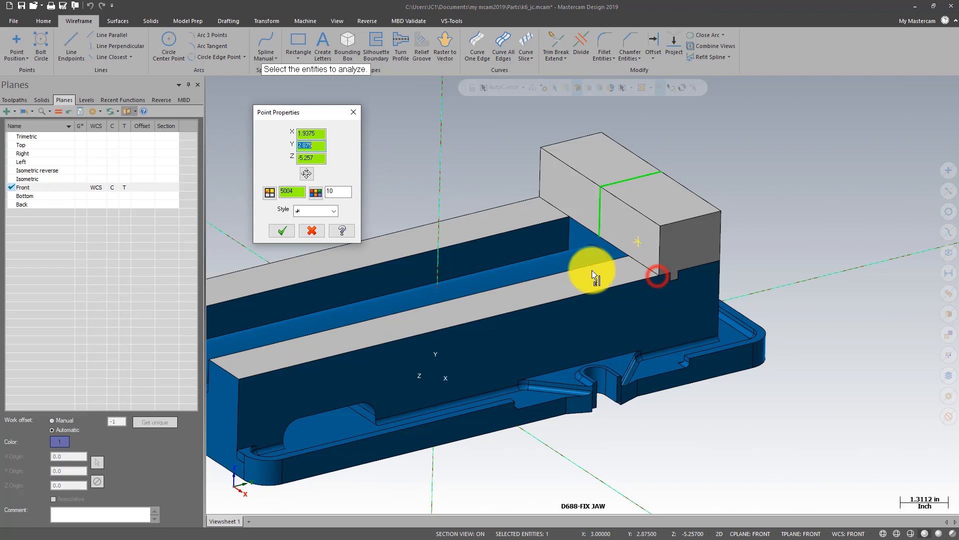
left_click(319, 131)
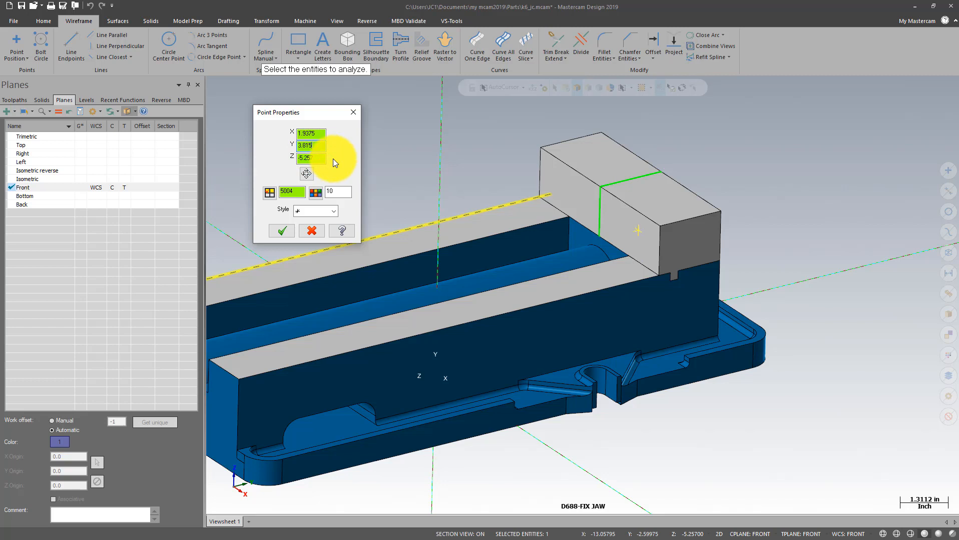
left_click(278, 231)
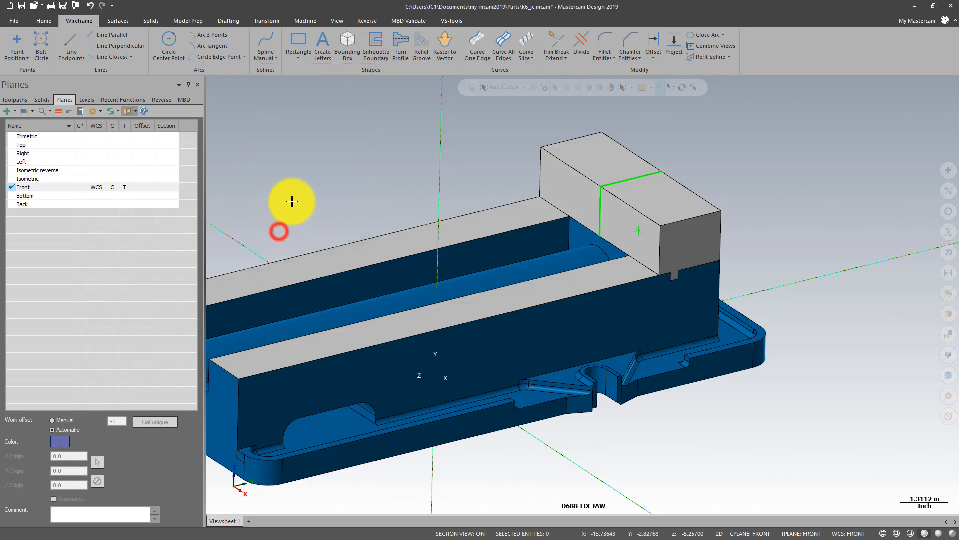
Mirror a copy of the jaw-face point across the Y axis at offset 0.0 and clear the transform result colors.
left_click(267, 21)
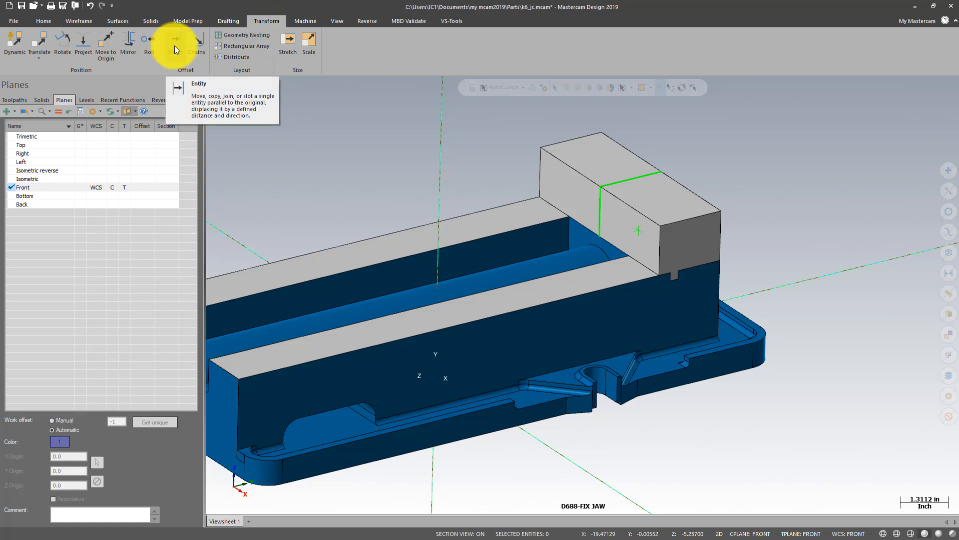
left_click(128, 40)
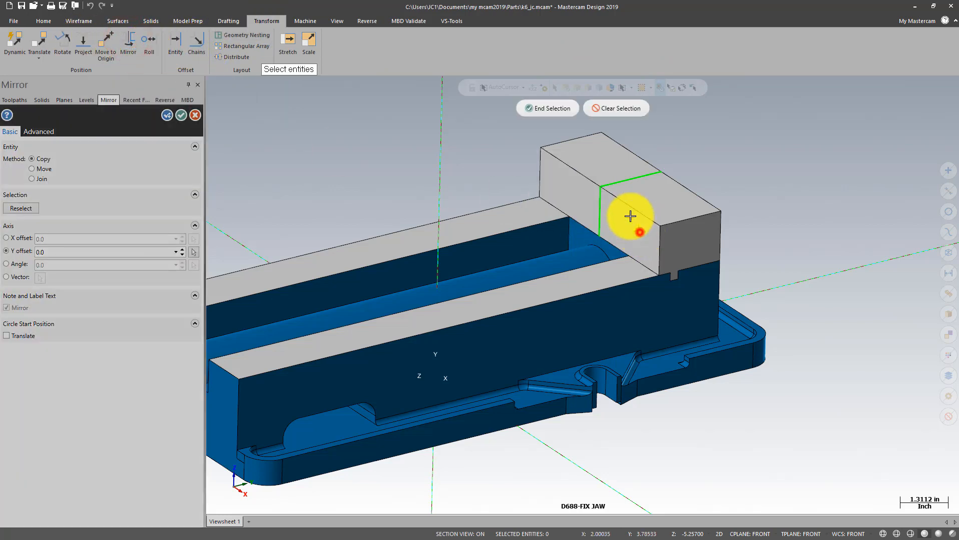
left_click(553, 109)
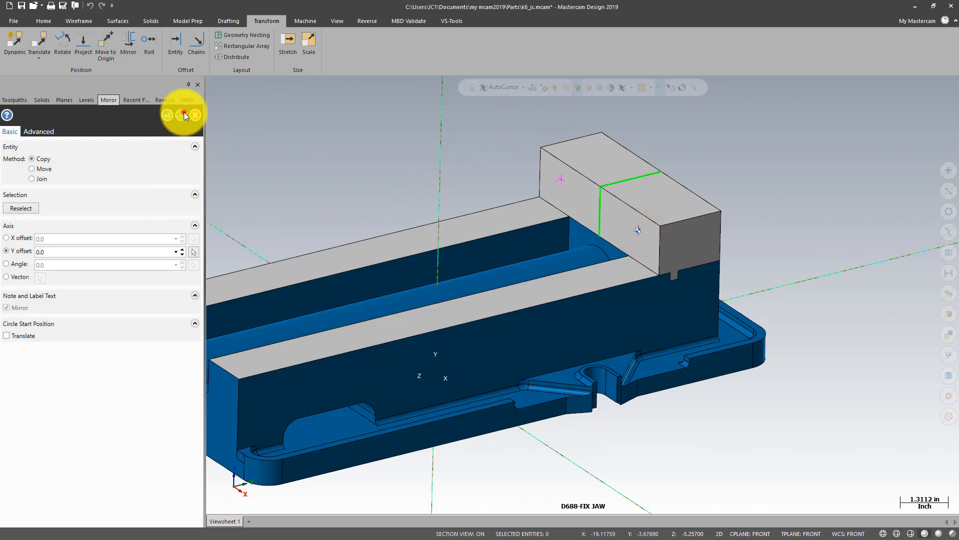
left_click(183, 114)
right_click(369, 115)
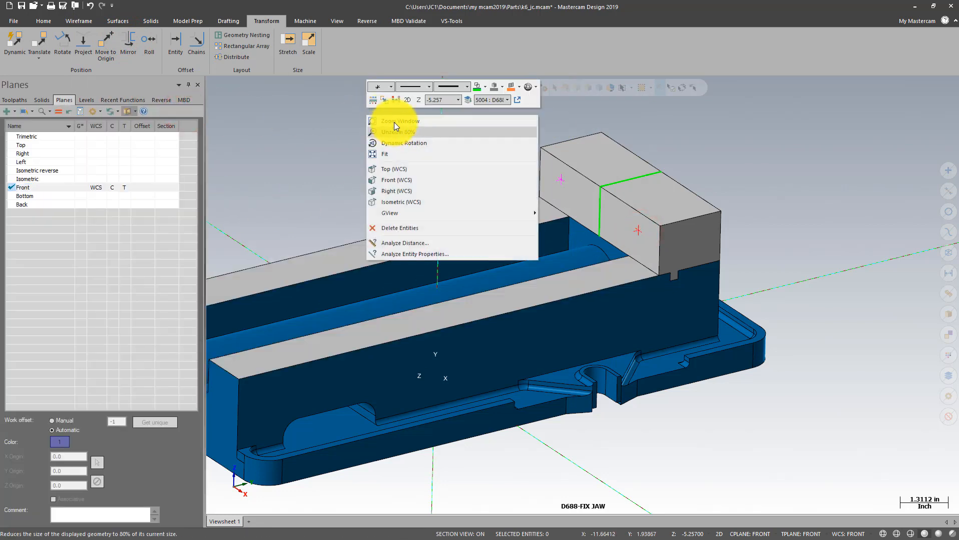
left_click(397, 101)
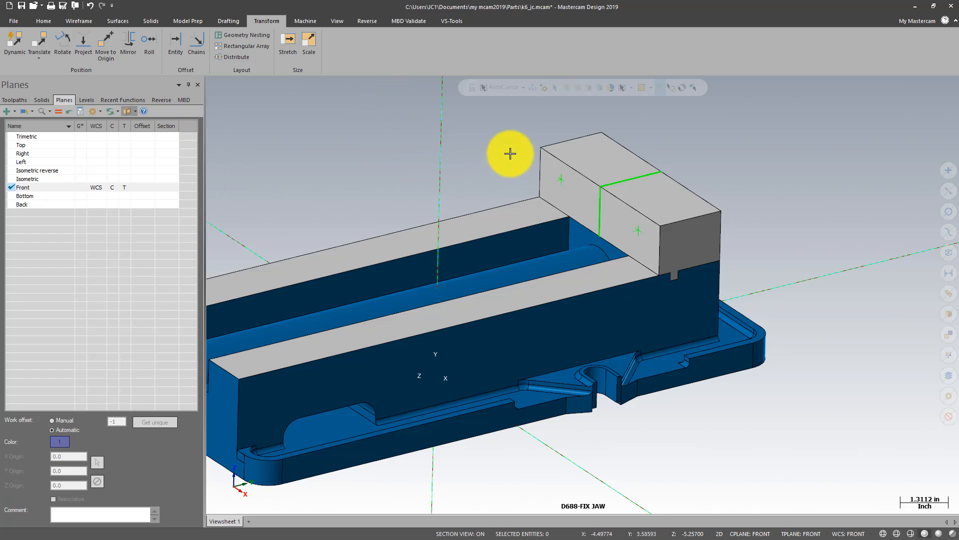
Make level 5005, D688-MOVEABLE JAW, the active level and hide level D688-FIX JAW.
scroll(483, 146, "down", 2)
scroll(420, 114, "up", 2)
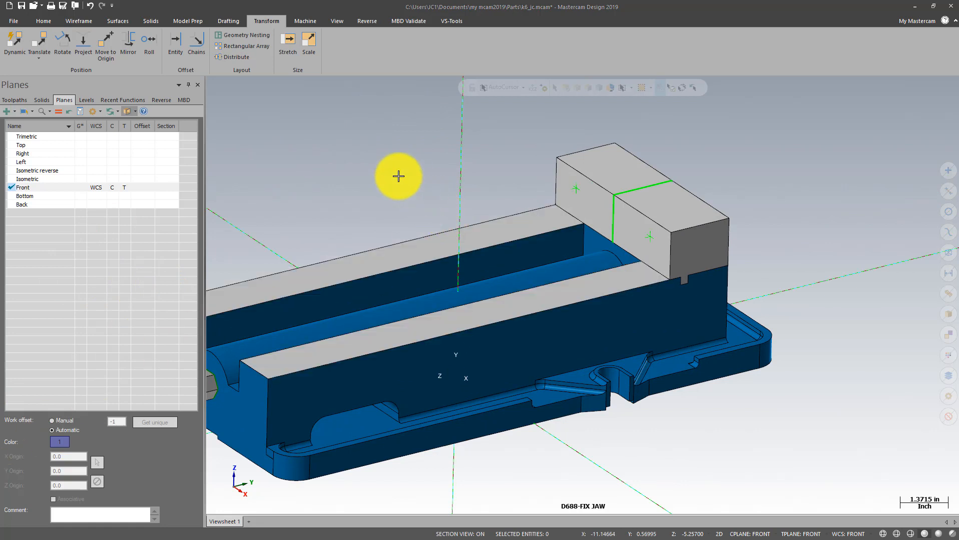
left_click(89, 99)
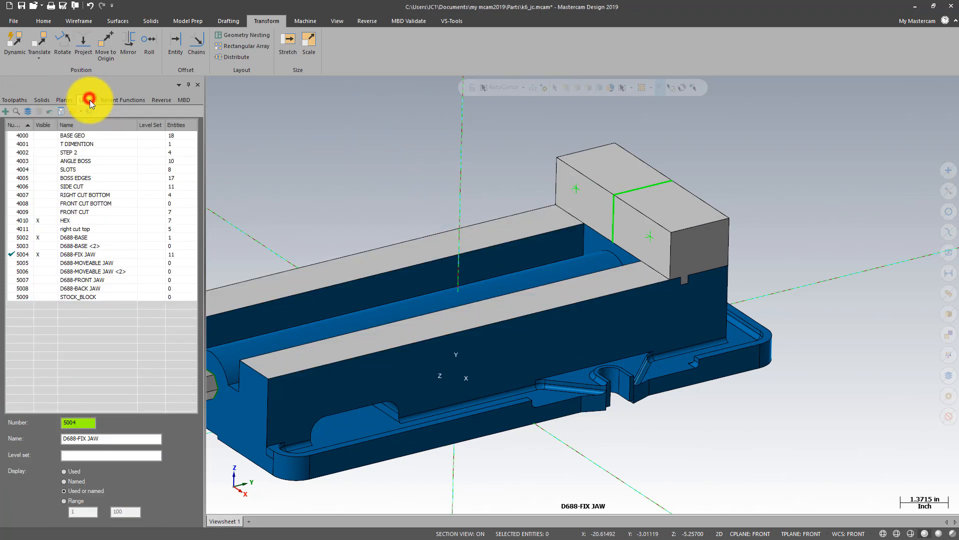
left_click(28, 263)
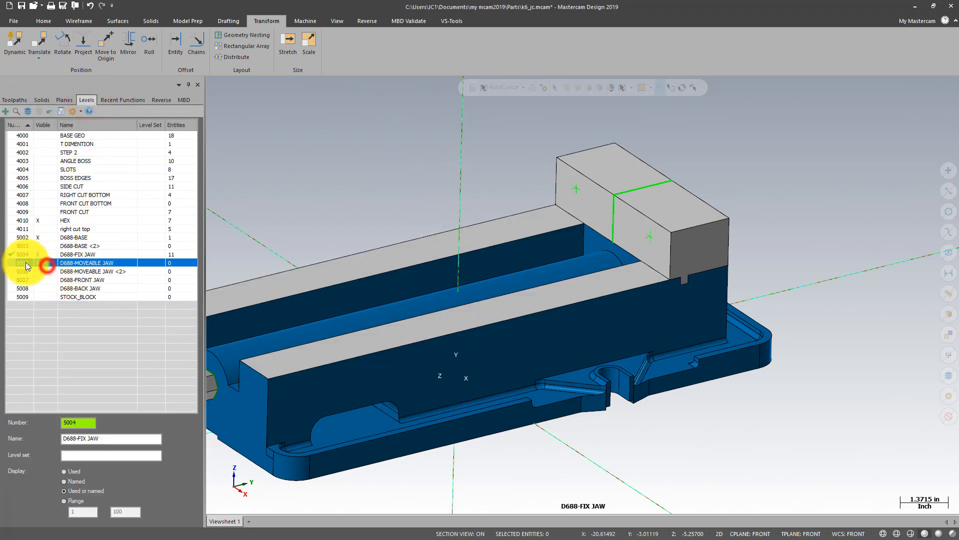
left_click(39, 256)
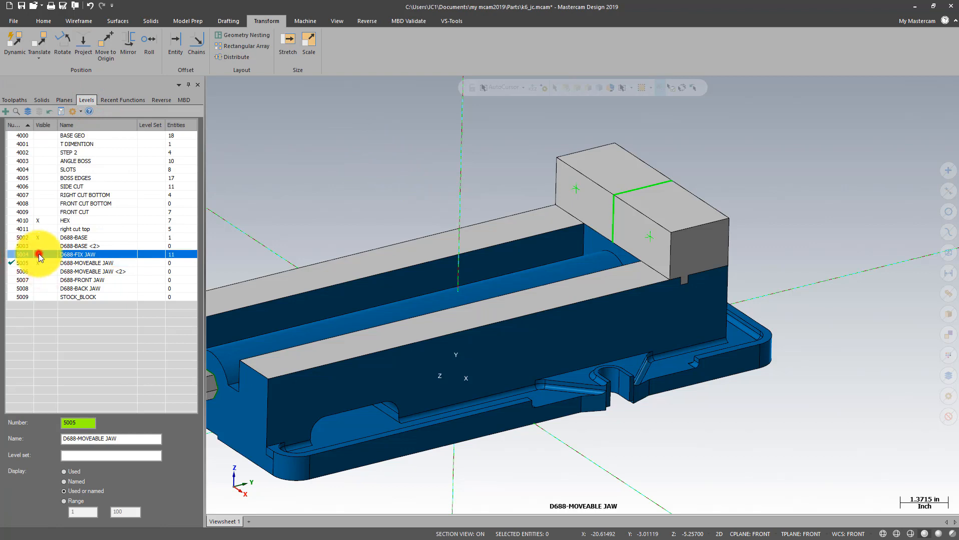
left_click(39, 255)
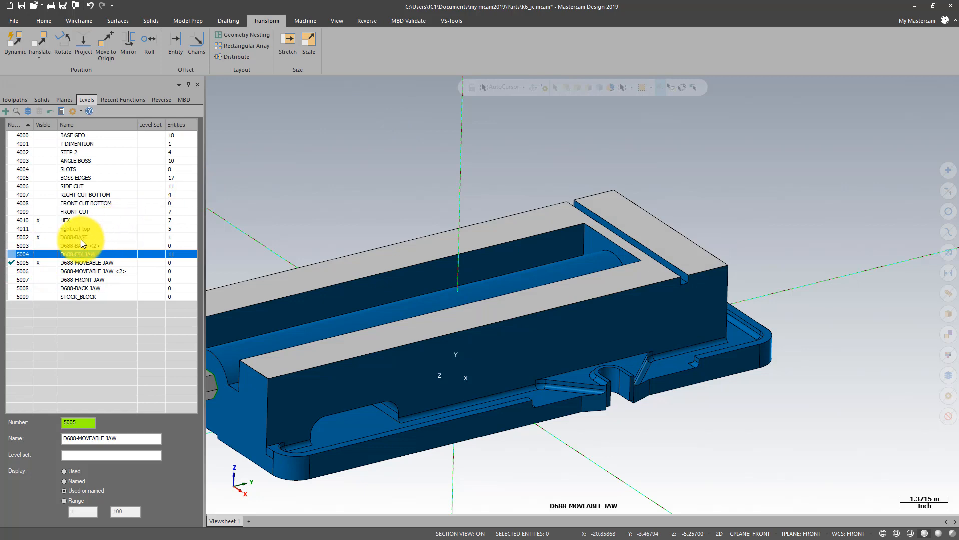
Switch to the front view and set the construction depth Z to 0.
right_click(317, 122)
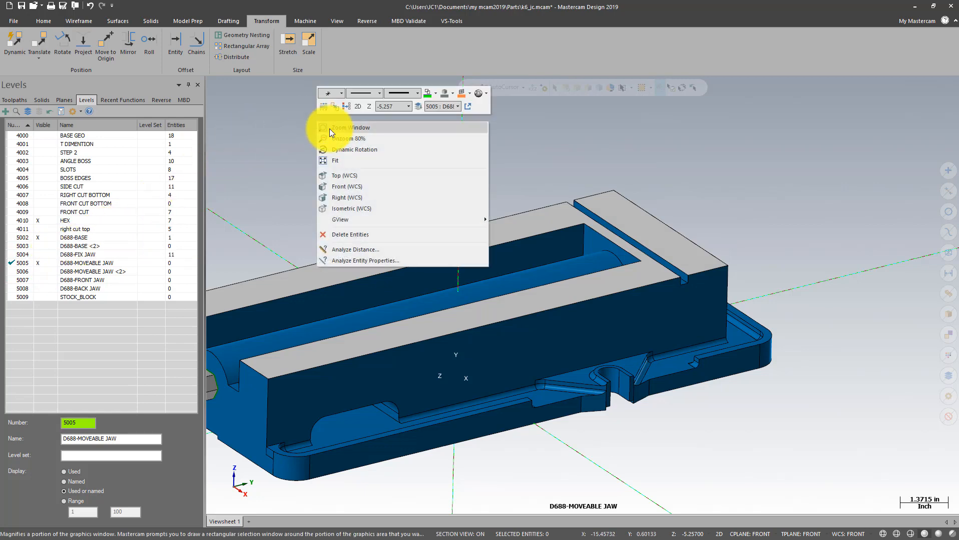
left_click(335, 175)
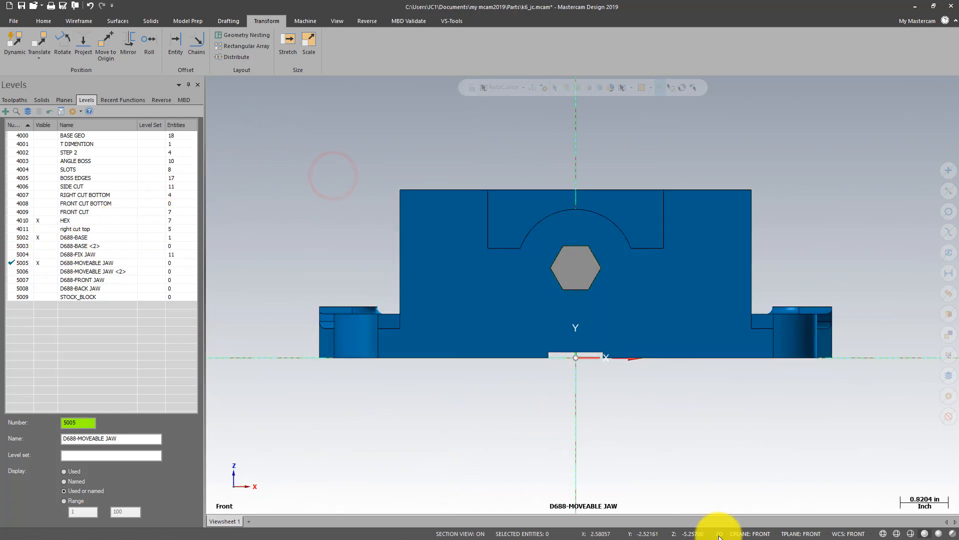
left_click(705, 534)
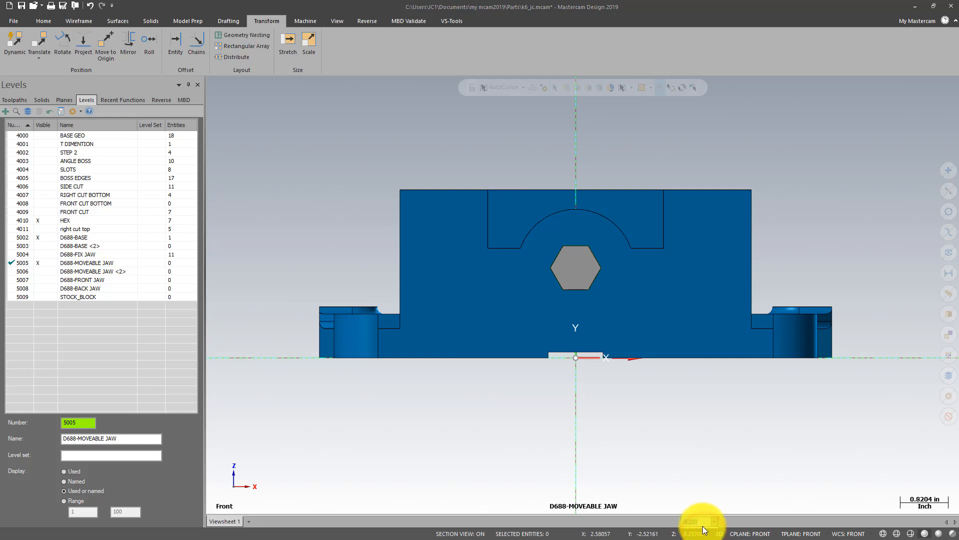
type("0")
key("Return")
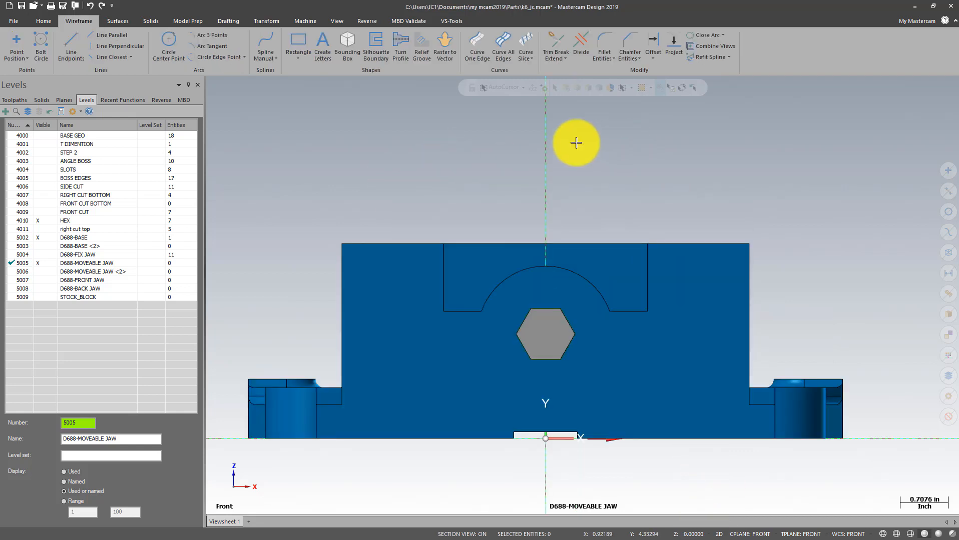
Draw a vertical line 1.485 in long upward from the base's top corner on the positive X side.
left_click(77, 33)
left_click(750, 244)
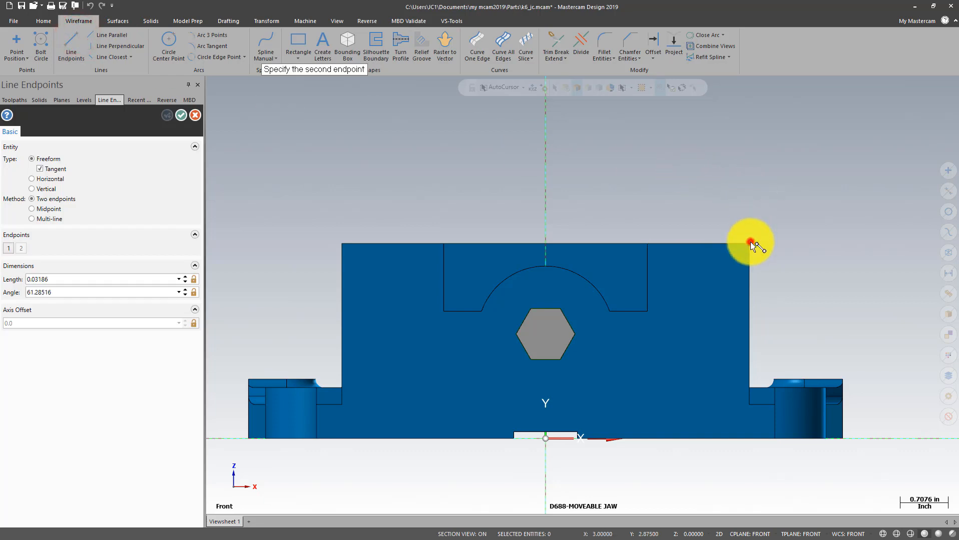
left_click(743, 177)
key("Tab")
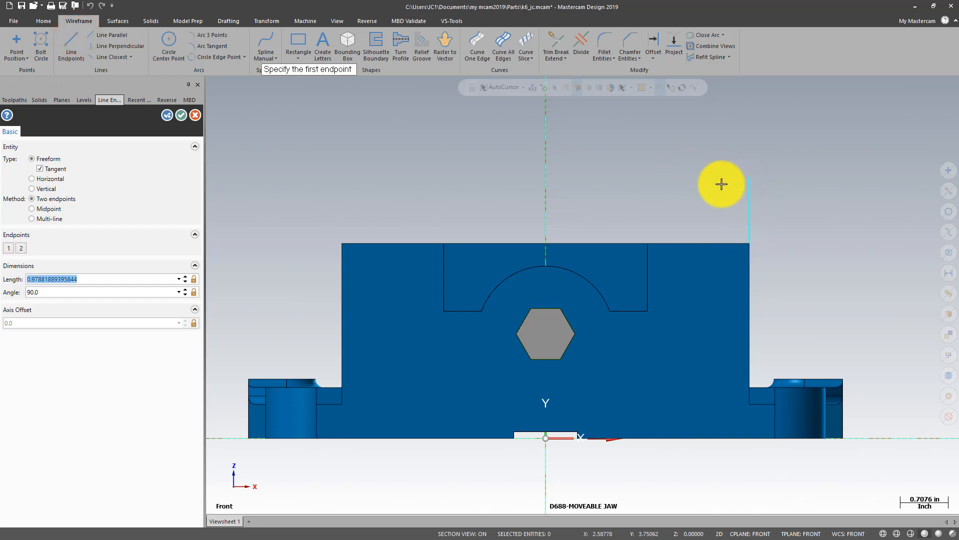
left_click(178, 279)
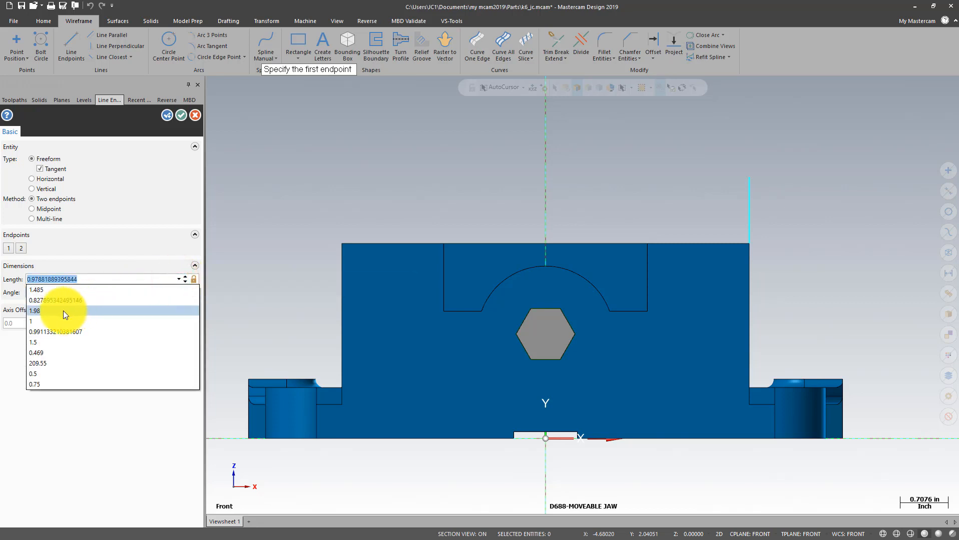
left_click(53, 289)
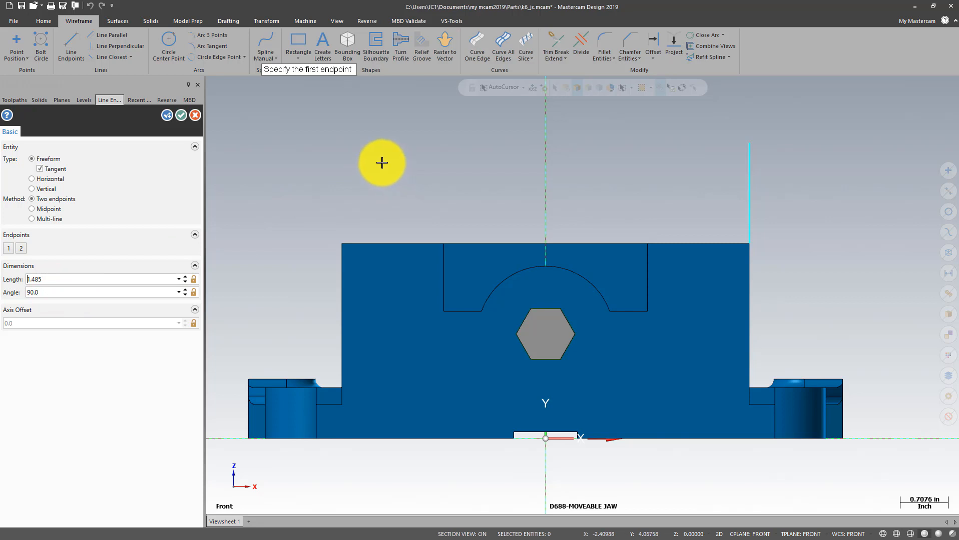
Draw a horizontal line 3.0 in long from the vertical line's upper end to the centerline.
left_click(749, 143)
left_click(546, 142)
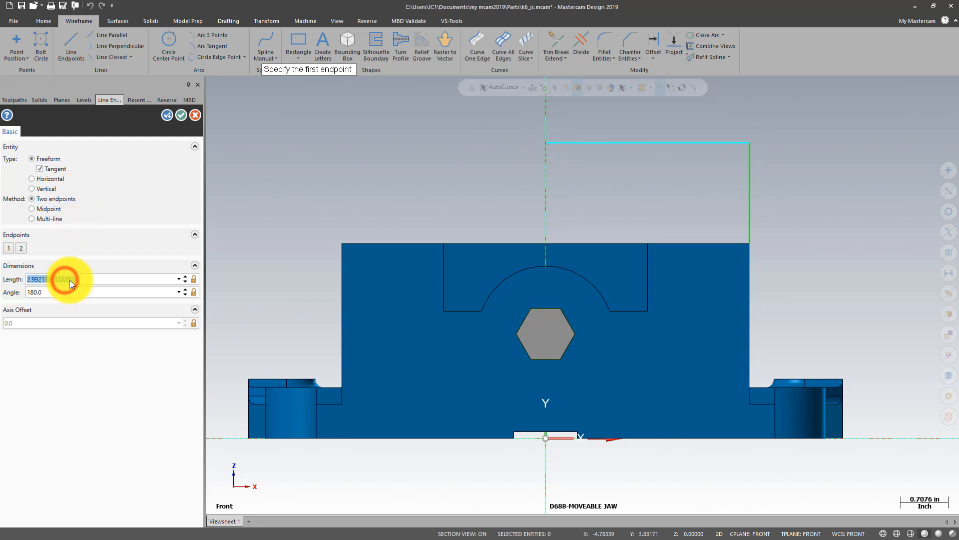
type("3.0")
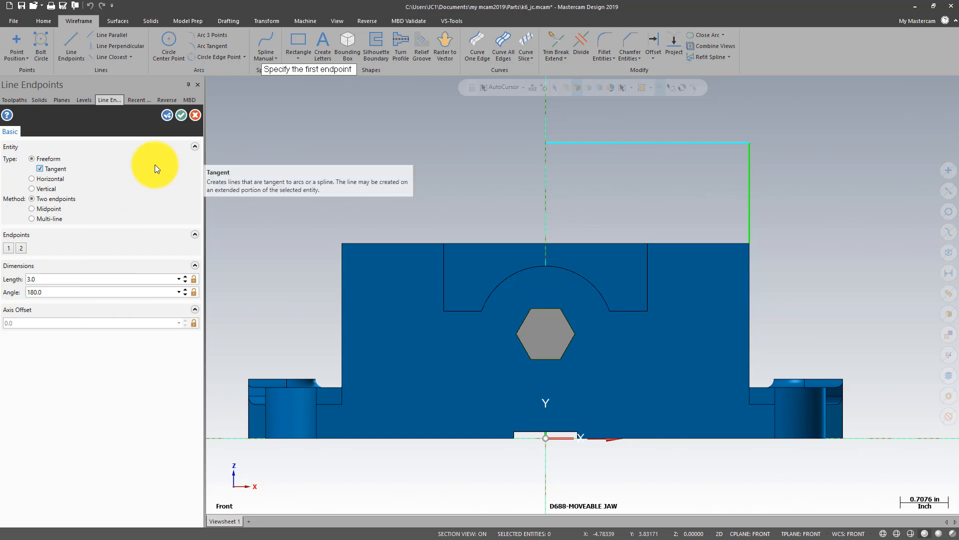
left_click(167, 115)
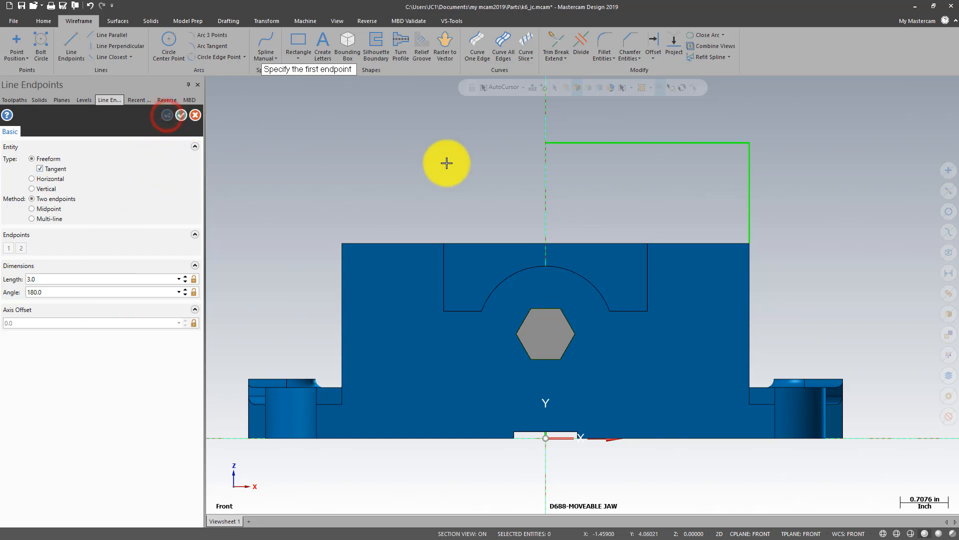
Draw a horizontal line 1.5 in long from the base's top corner inward along its top edge.
left_click(750, 244)
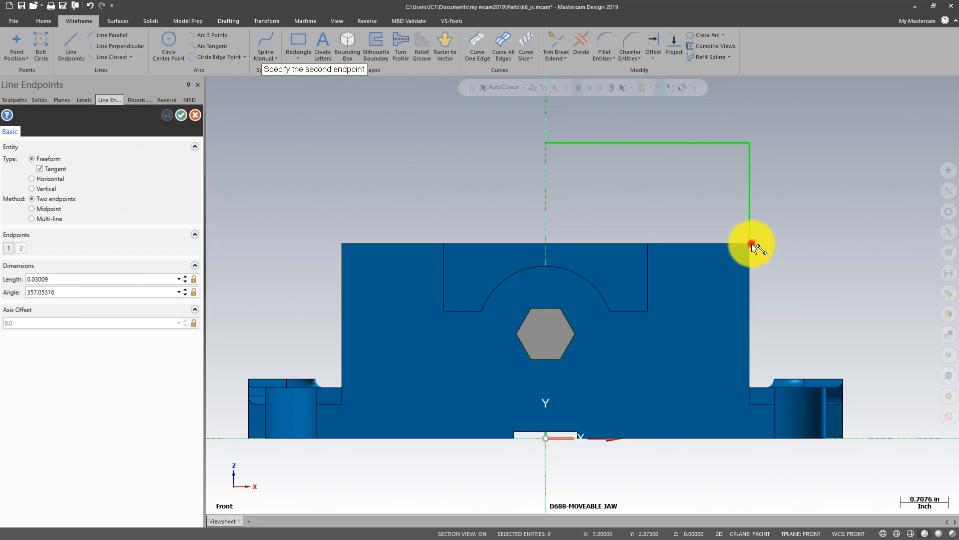
left_click(679, 241)
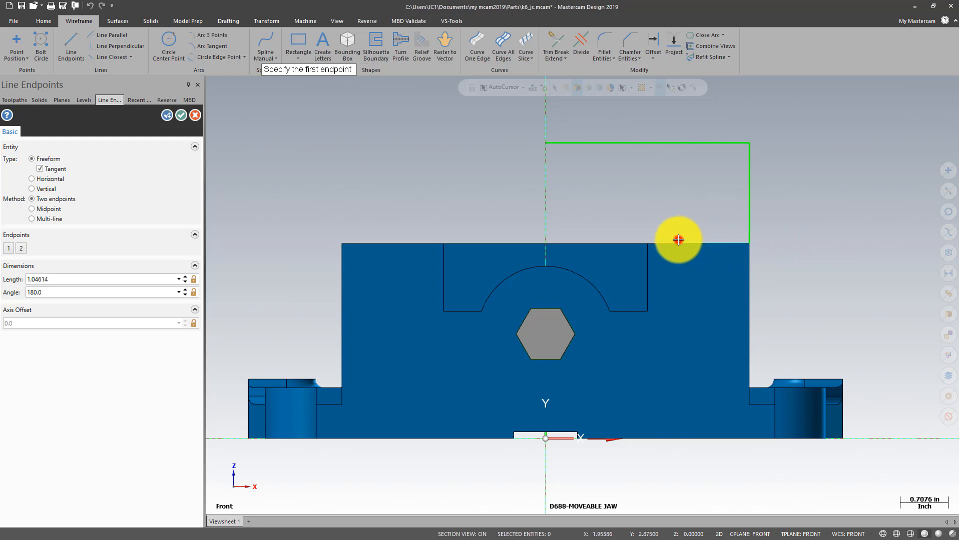
key("Tab")
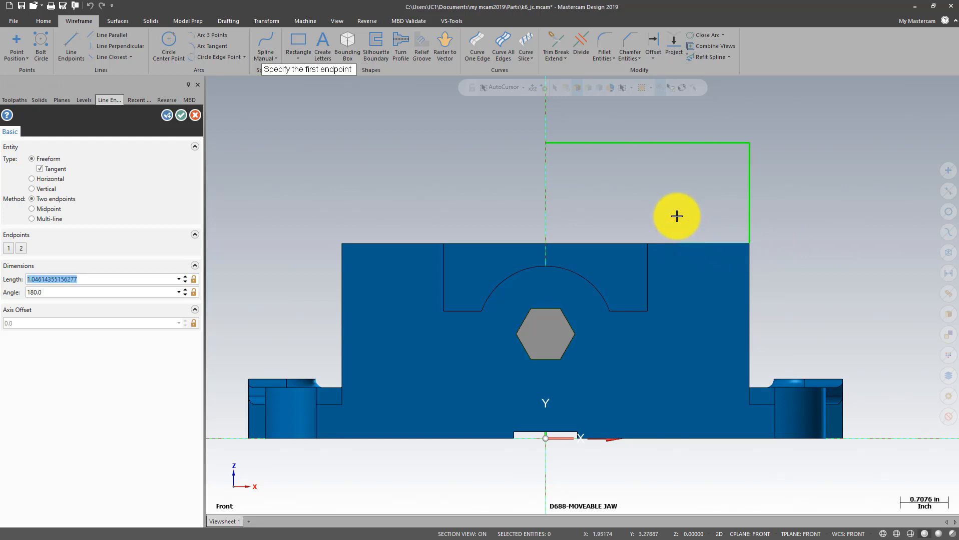
type("1.5")
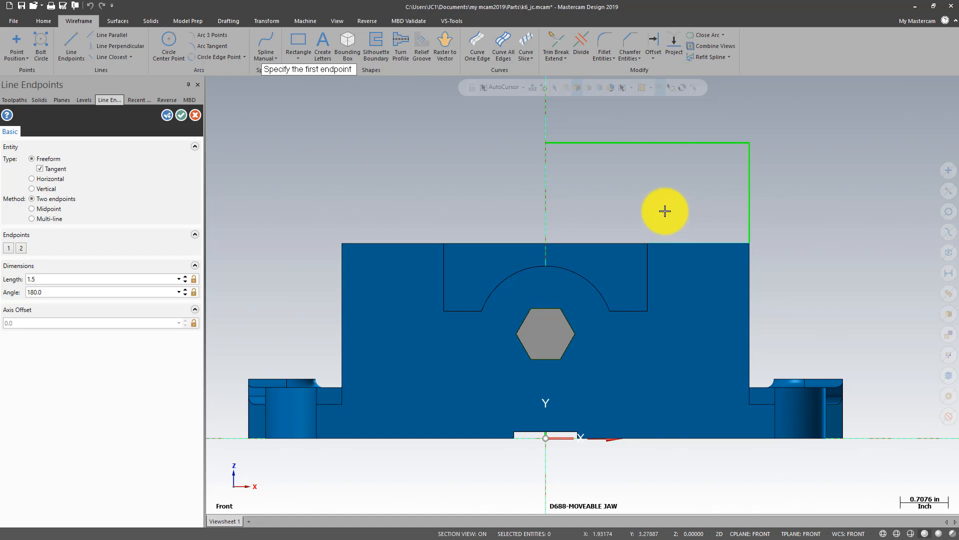
Draw a vertical line 0.75 in long downward from the inner end of the 1.5 in line.
scroll(666, 222, "up", 1)
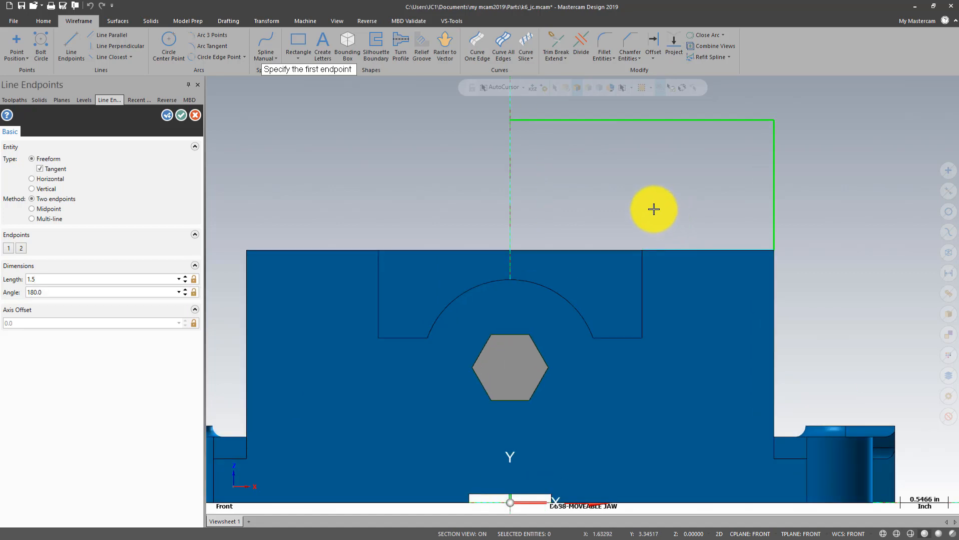
left_click(642, 250)
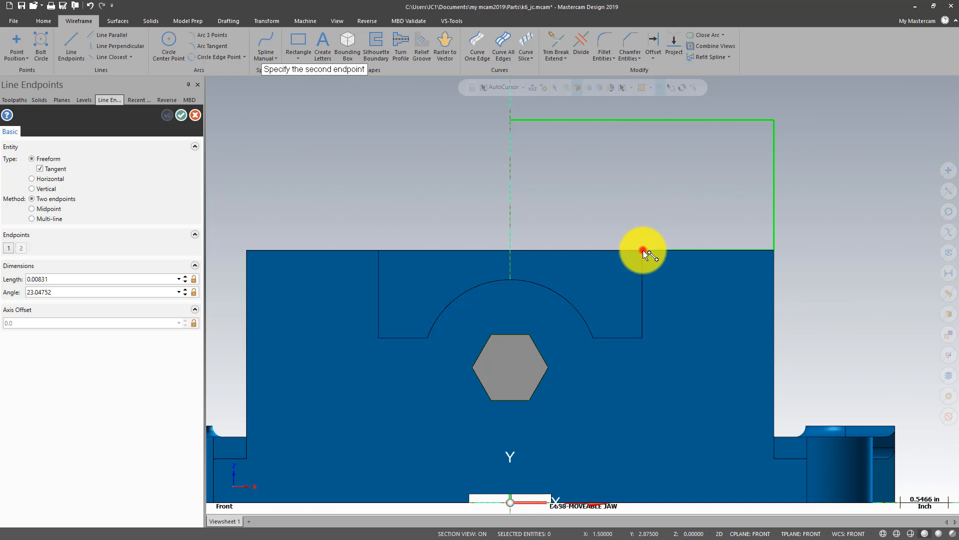
left_click(649, 290)
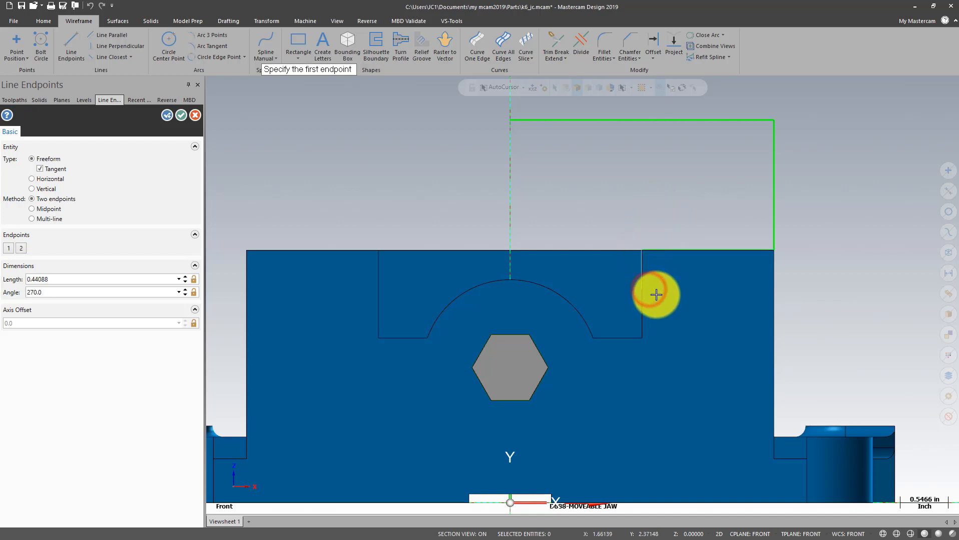
key("Tab")
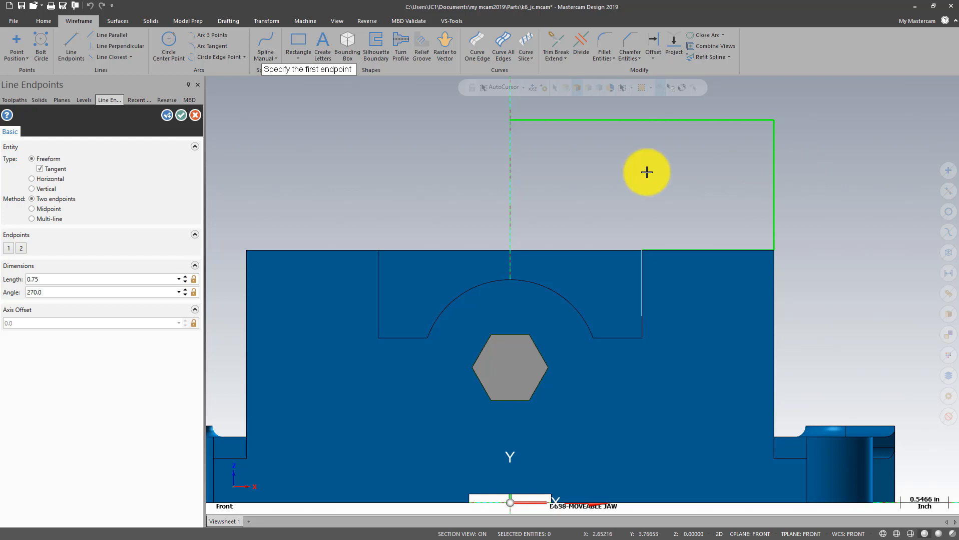
Hide level D688-BASE and draw a horizontal line about 1.177 in long from the 0.75 in line's lower end toward the centerline.
left_click(88, 102)
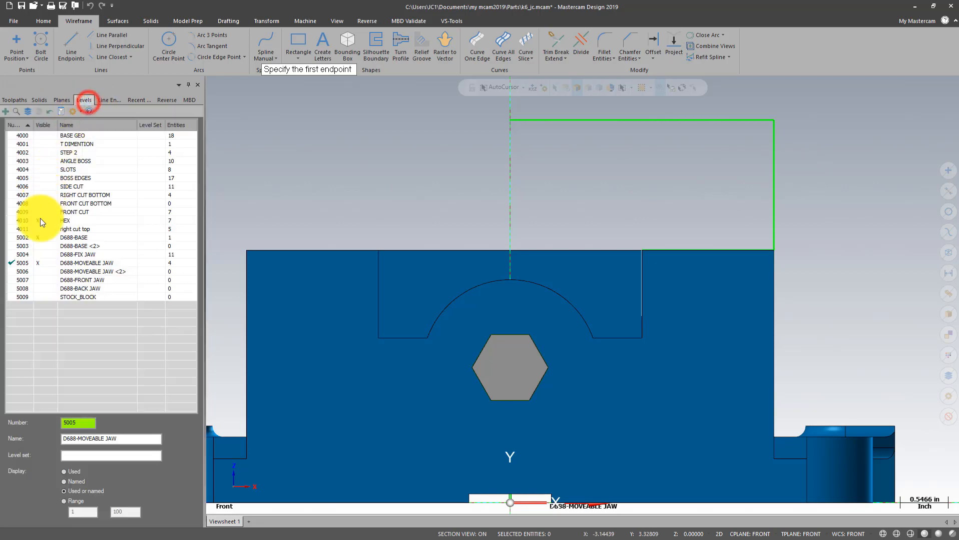
left_click(41, 238)
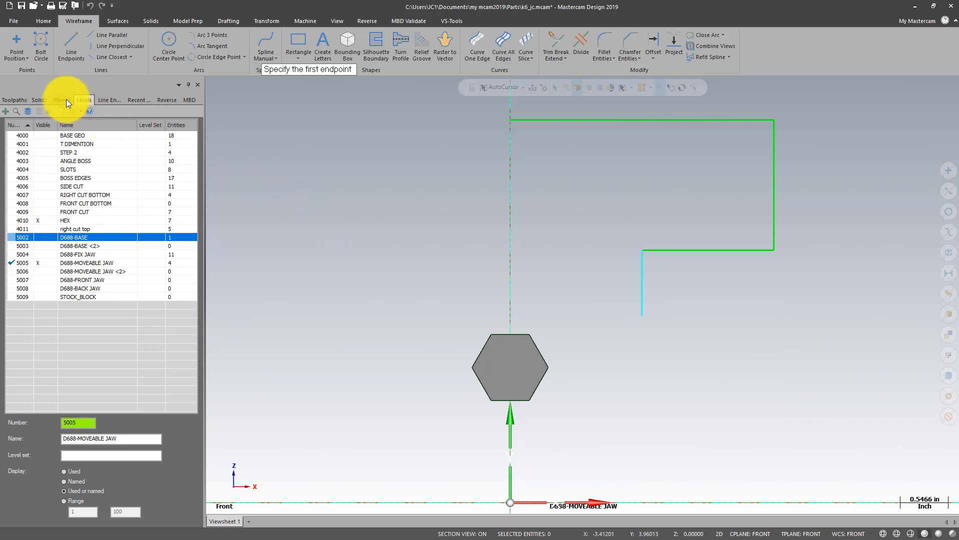
left_click(108, 99)
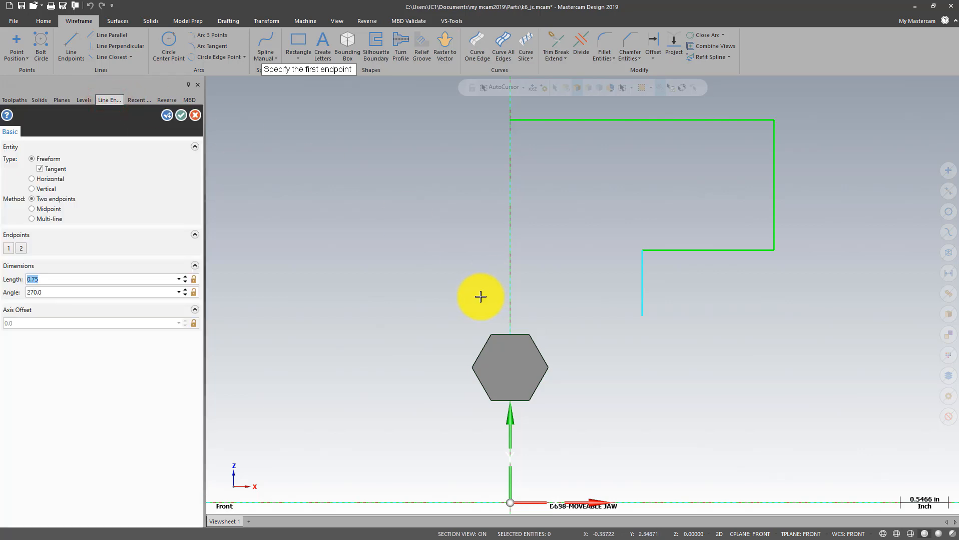
left_click(642, 316)
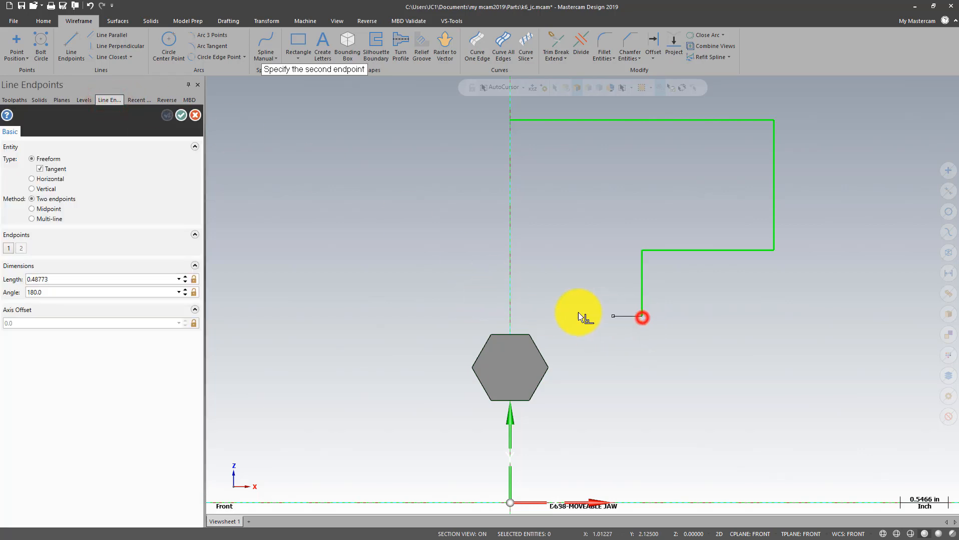
left_click(538, 310)
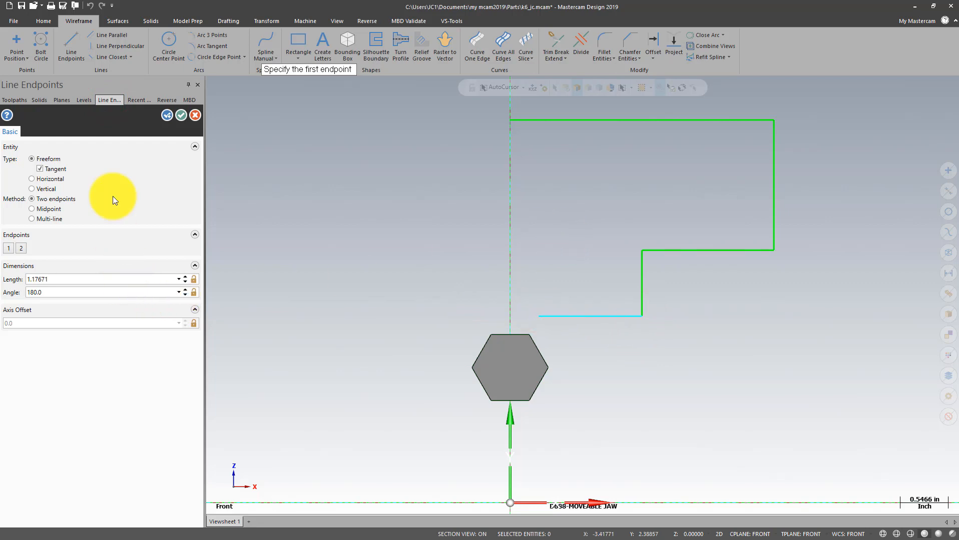
left_click(180, 115)
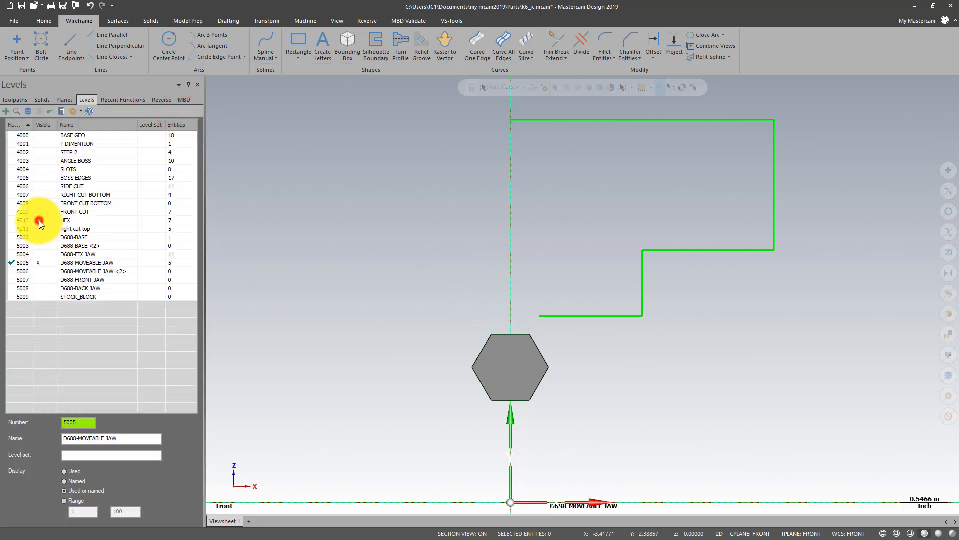
Hide the HEX level and set the length of the jaw profile's lowest horizontal line to 0.5 in.
left_click(38, 221)
left_click(595, 320)
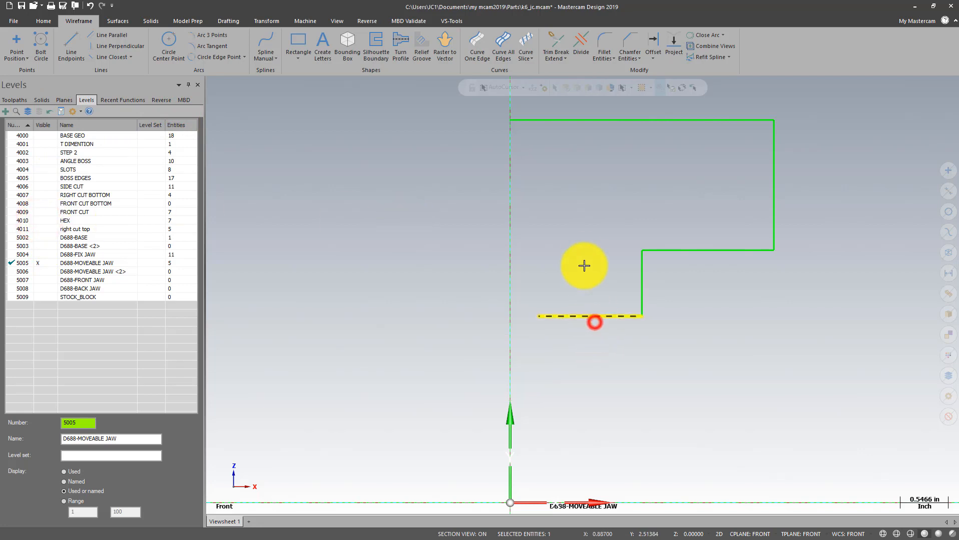
key("F4")
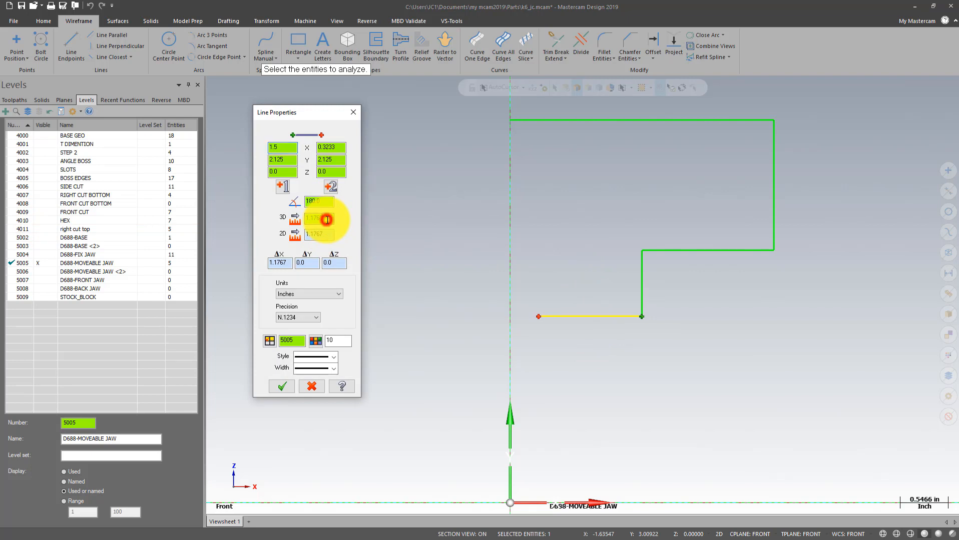
left_click(326, 220)
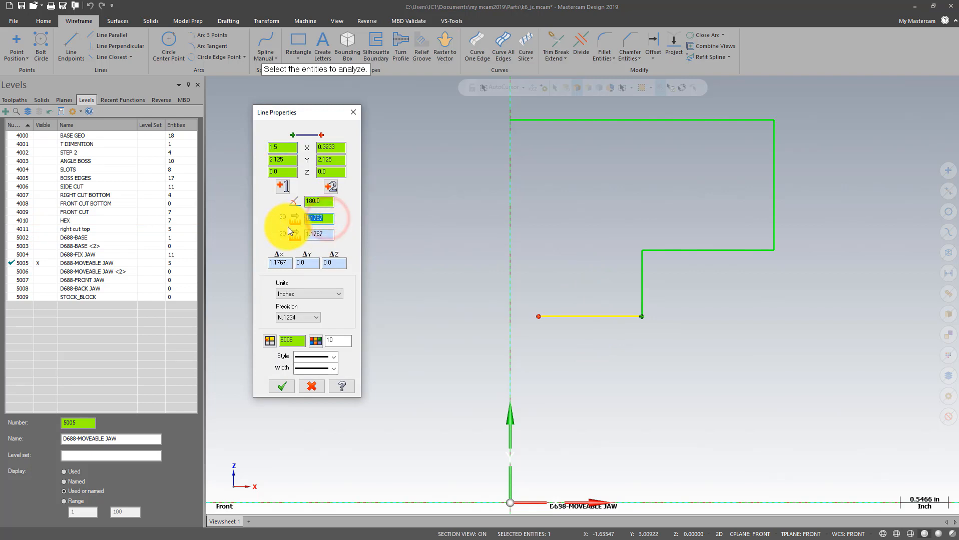
type("0.5")
key("Return")
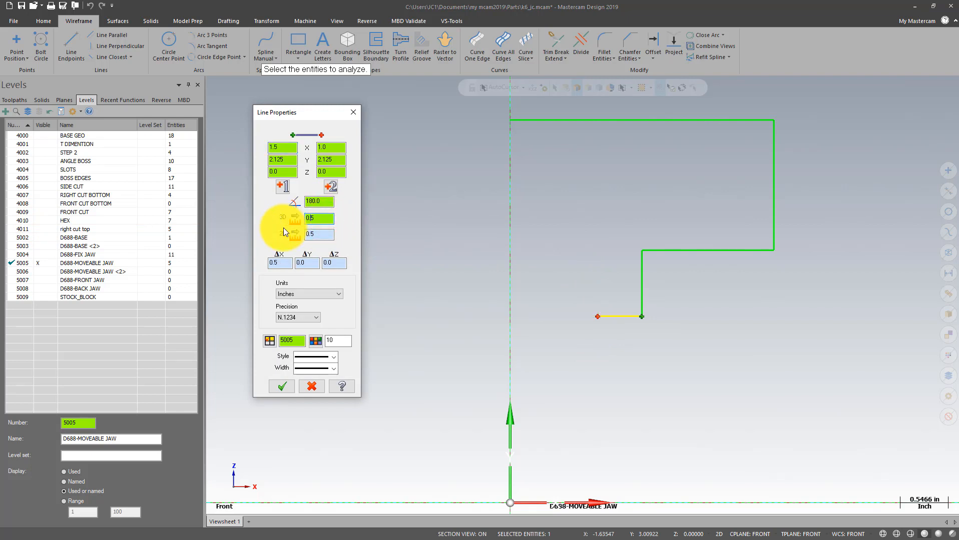
left_click(278, 386)
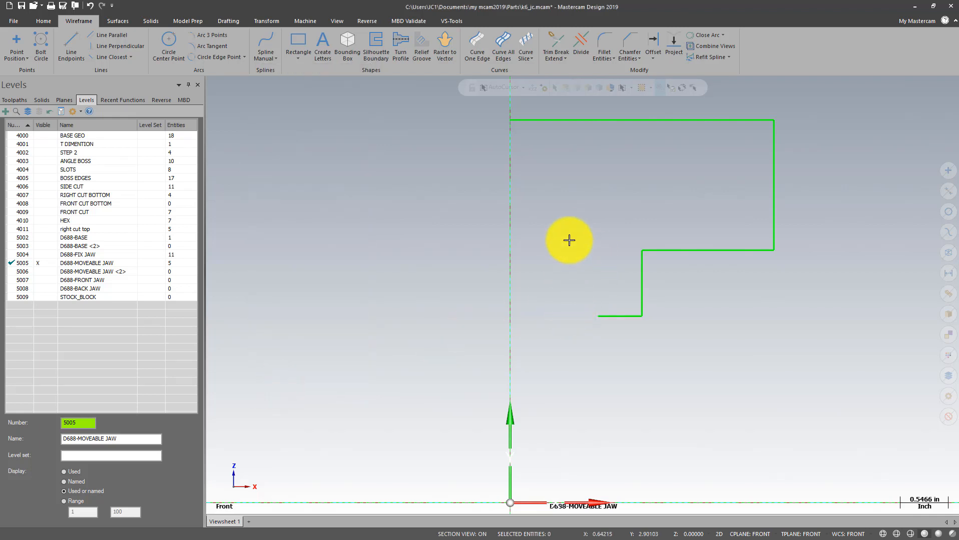
Mirror a copy of the five half-profile lines across the vertical centerline with a Y offset of 0.0.
scroll(569, 240, "down", 1)
left_click(571, 148)
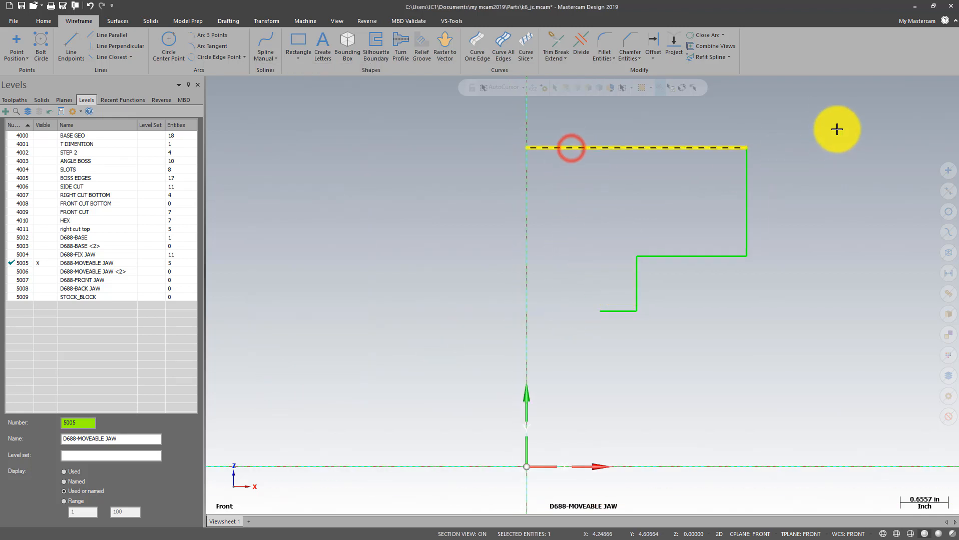
left_click_drag(831, 111, 525, 342)
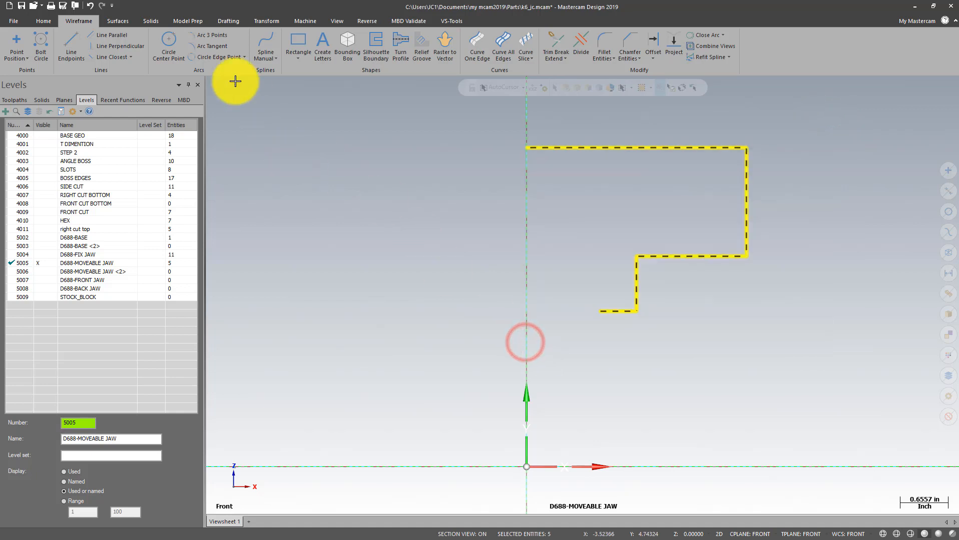
left_click(260, 23)
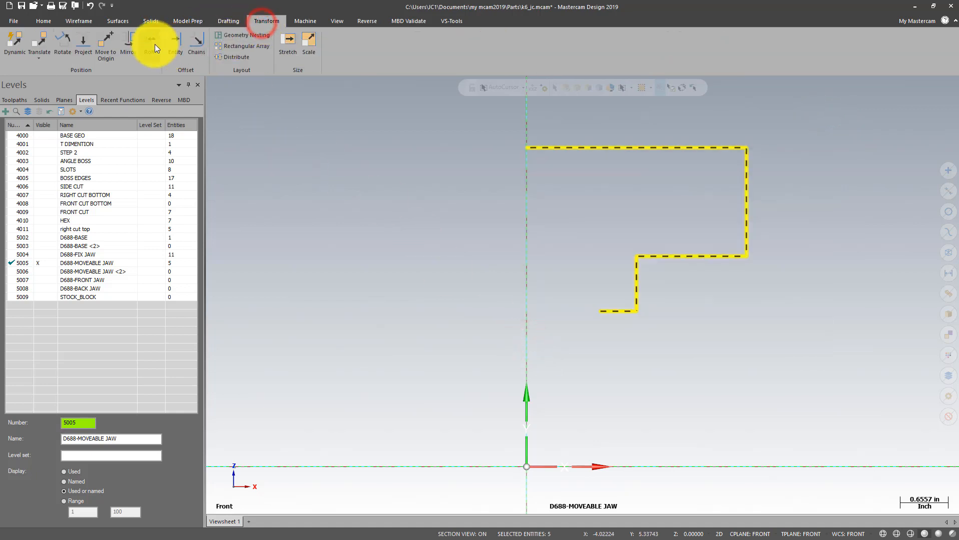
left_click(130, 37)
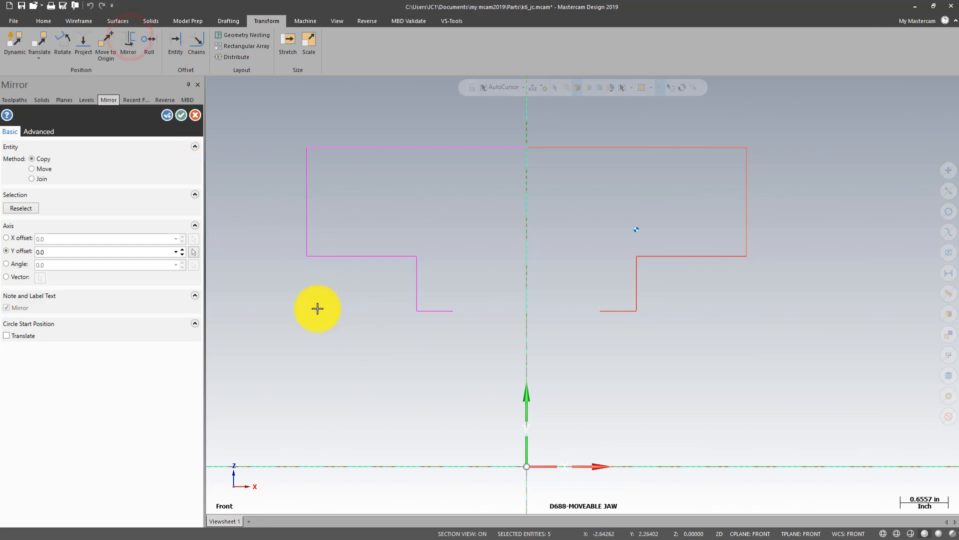
left_click(181, 114)
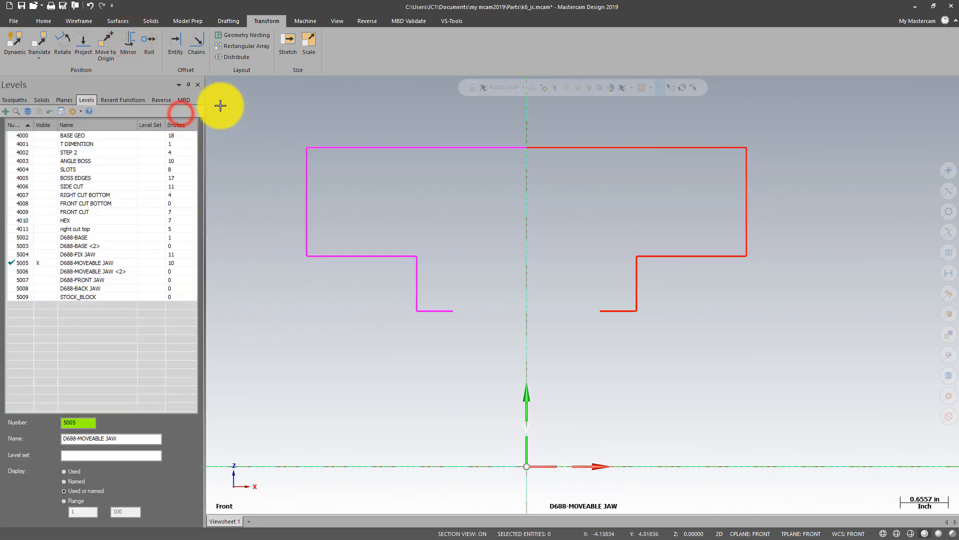
Draw an upward-bulging endpoint arc with a 1.25 in radius between the inner ends of the two lowest horizontal lines.
left_click(78, 21)
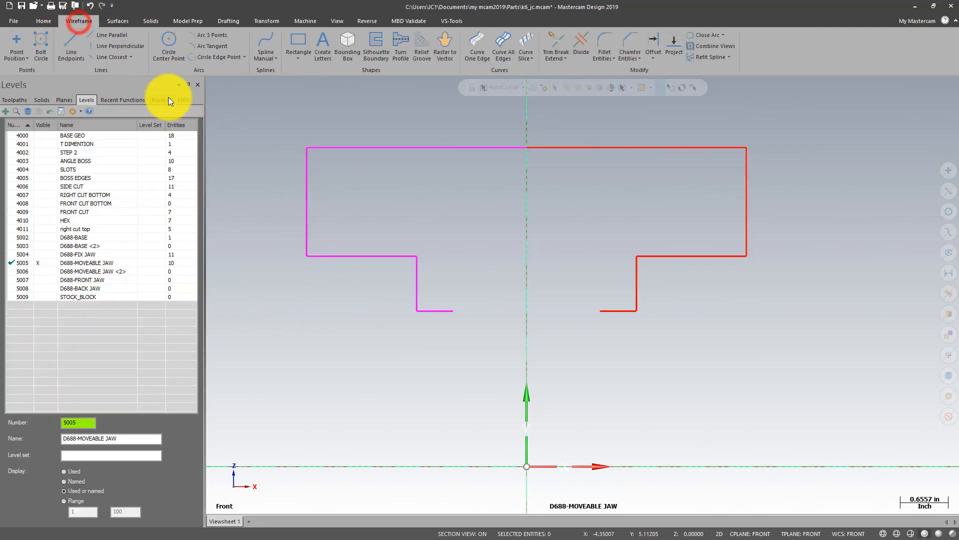
left_click(245, 58)
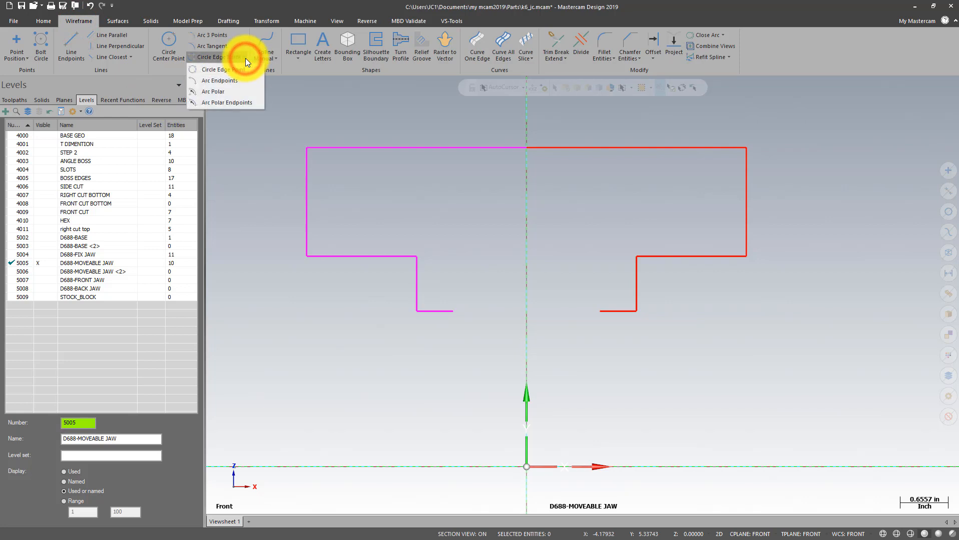
left_click(234, 80)
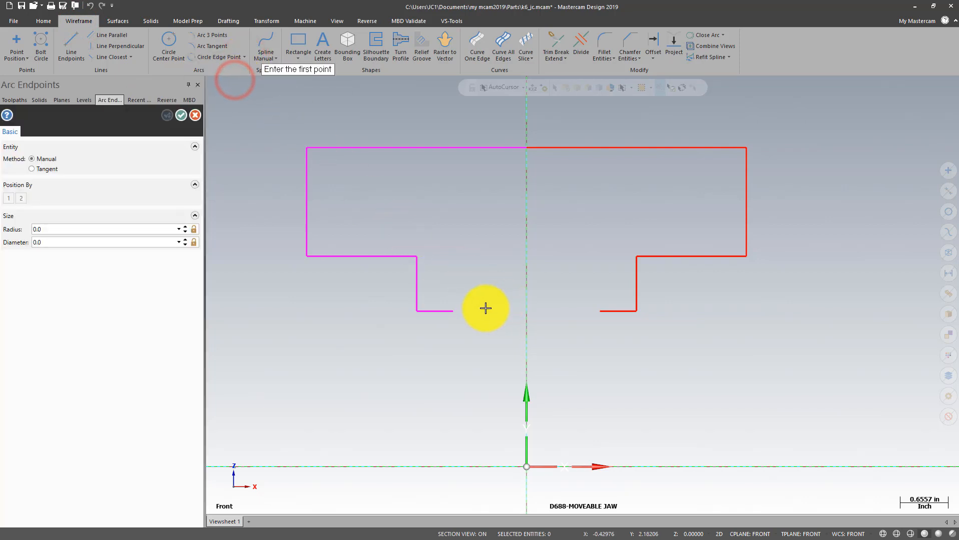
left_click(456, 312)
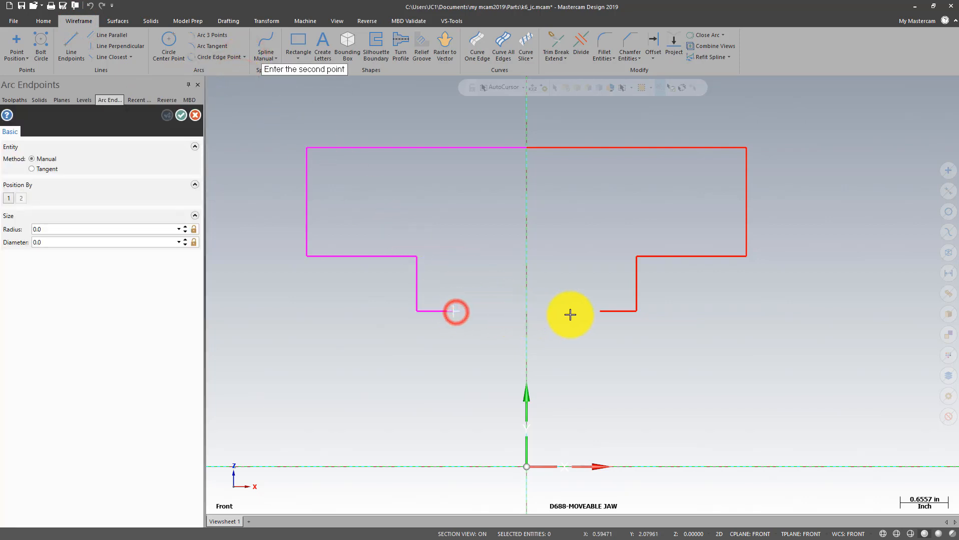
left_click(596, 311)
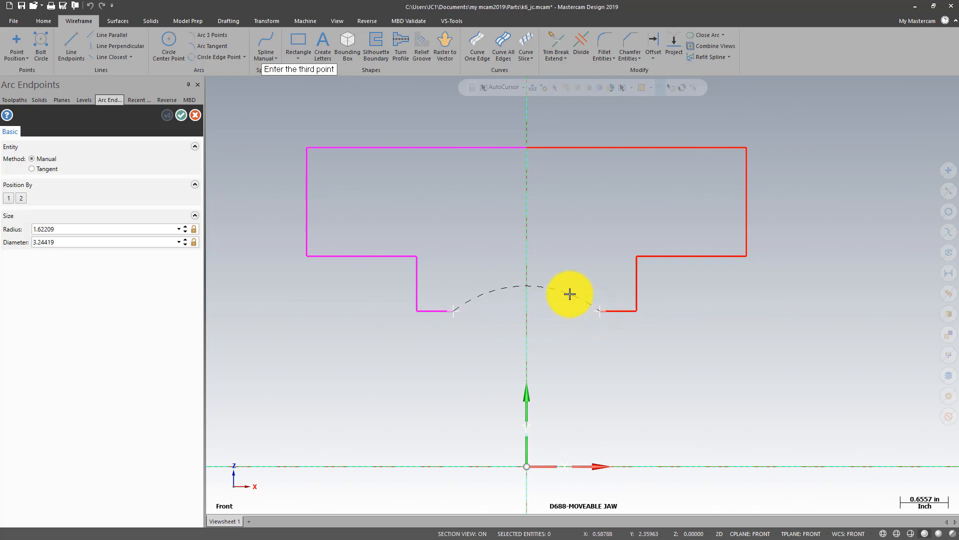
left_click(62, 228)
type("1")
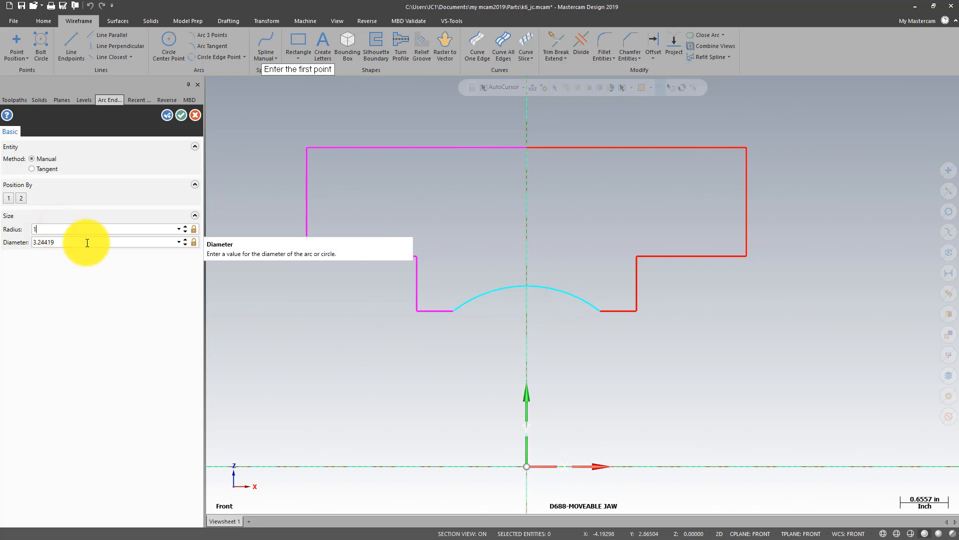
type(".25")
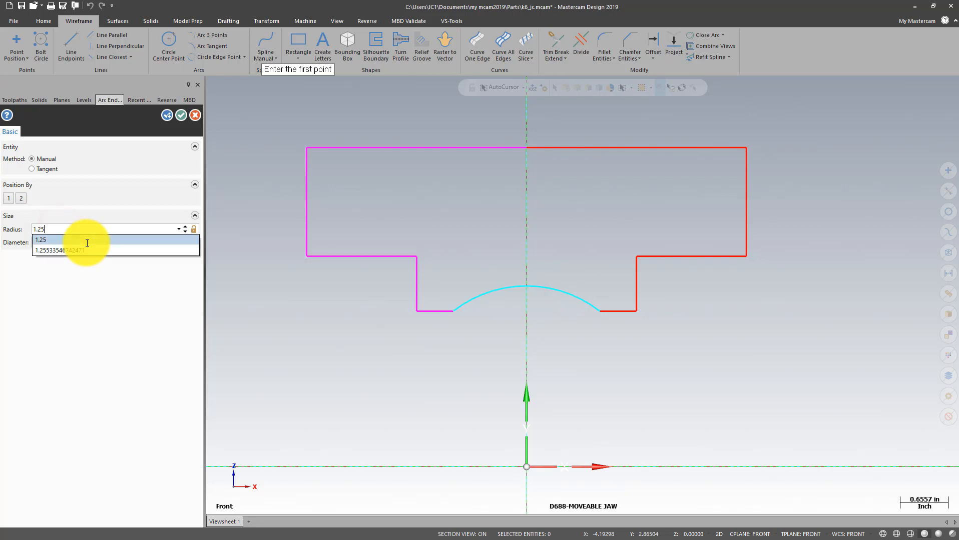
left_click(87, 242)
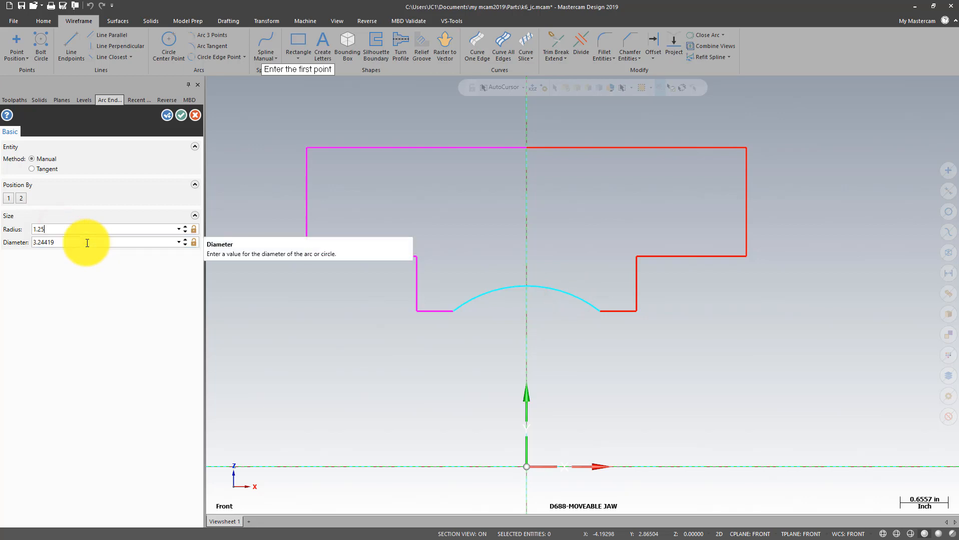
left_click(181, 115)
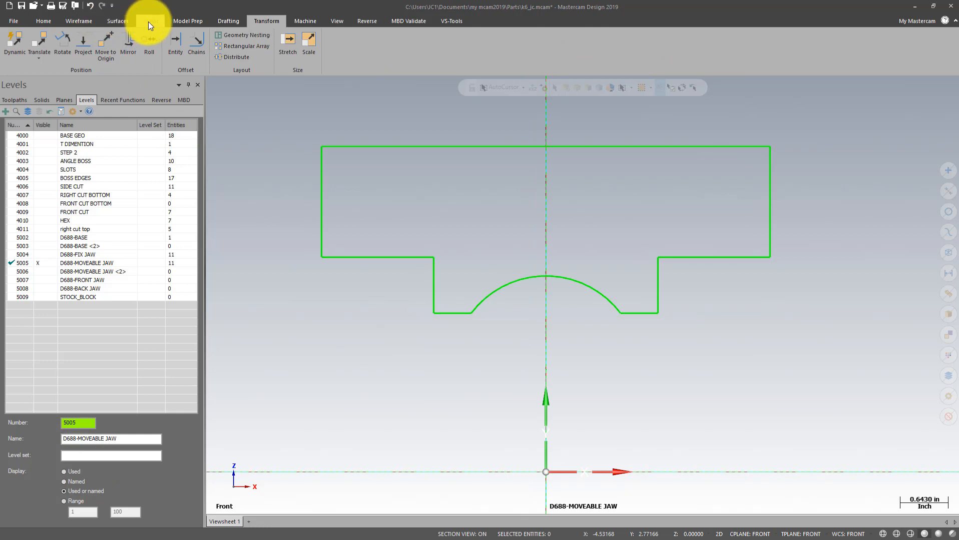
Chain the closed moveable jaw profile for a solid extrusion that creates a new body.
left_click(148, 22)
left_click(94, 43)
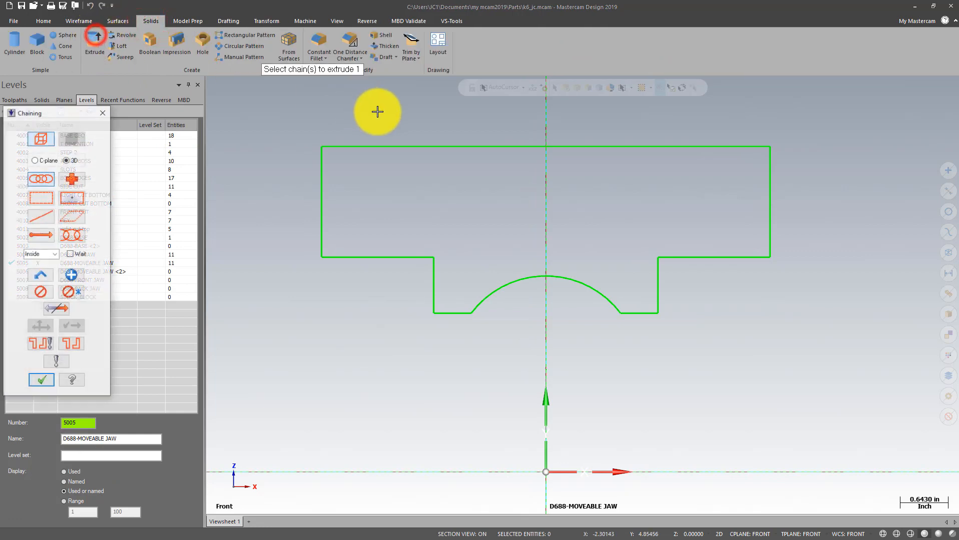
left_click(396, 142)
left_click(42, 381)
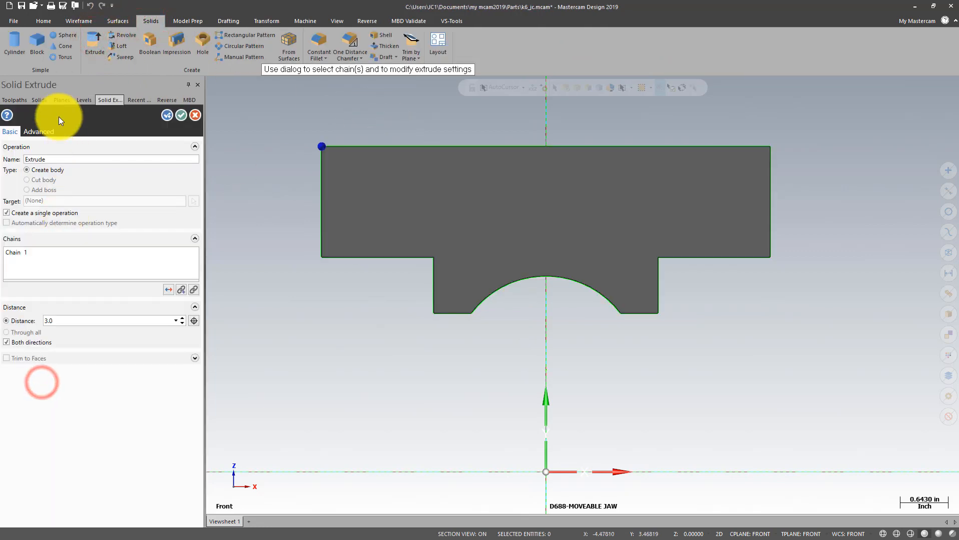
middle_click_drag(456, 161, 633, 274)
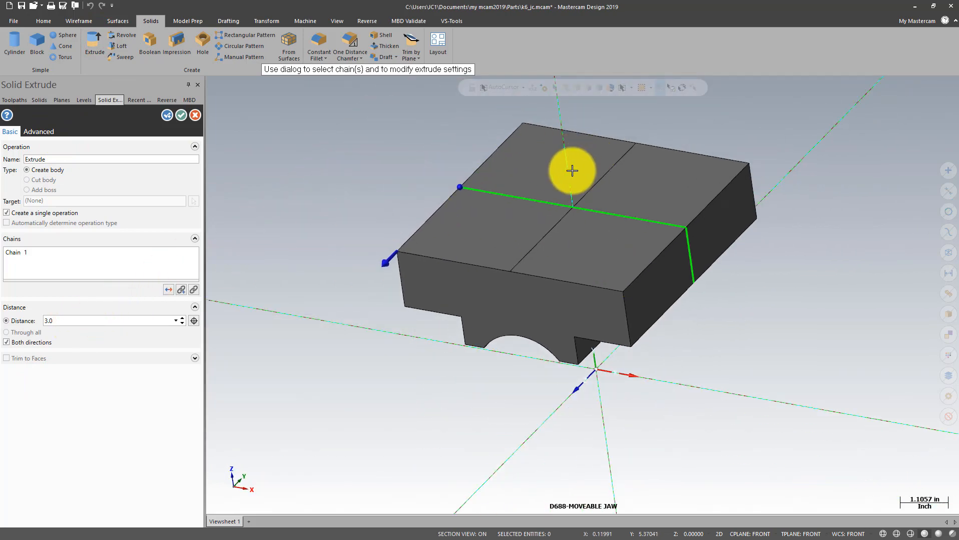
Show levels D688-FIX JAW, D688-BASE <2> and D688-BASE alongside the moveable jaw extrusion preview.
left_click(82, 99)
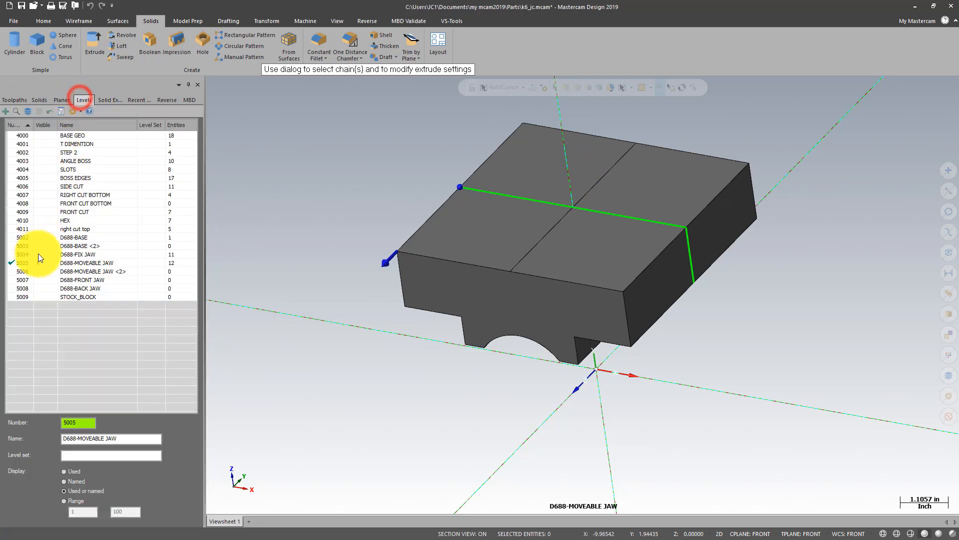
left_click(41, 254)
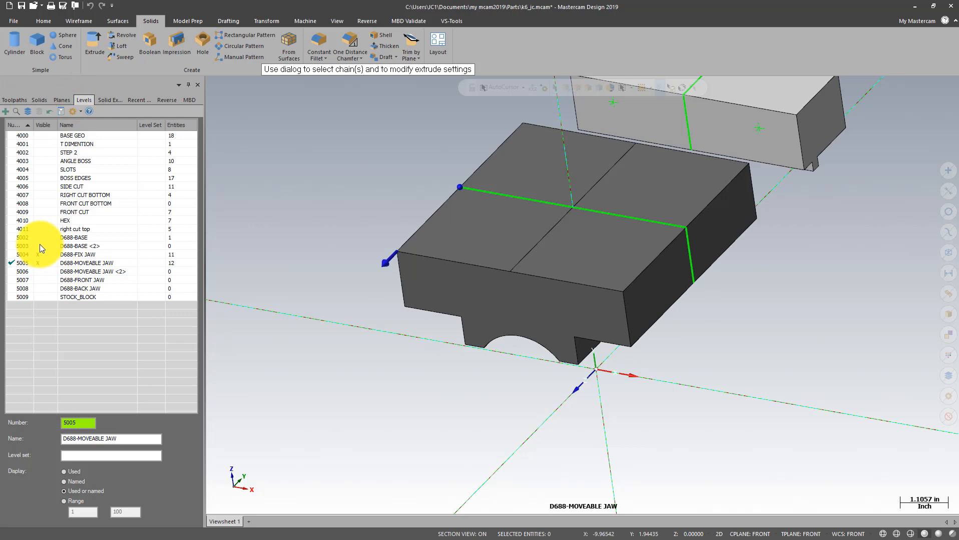
left_click(39, 246)
scroll(520, 287, "down", 2)
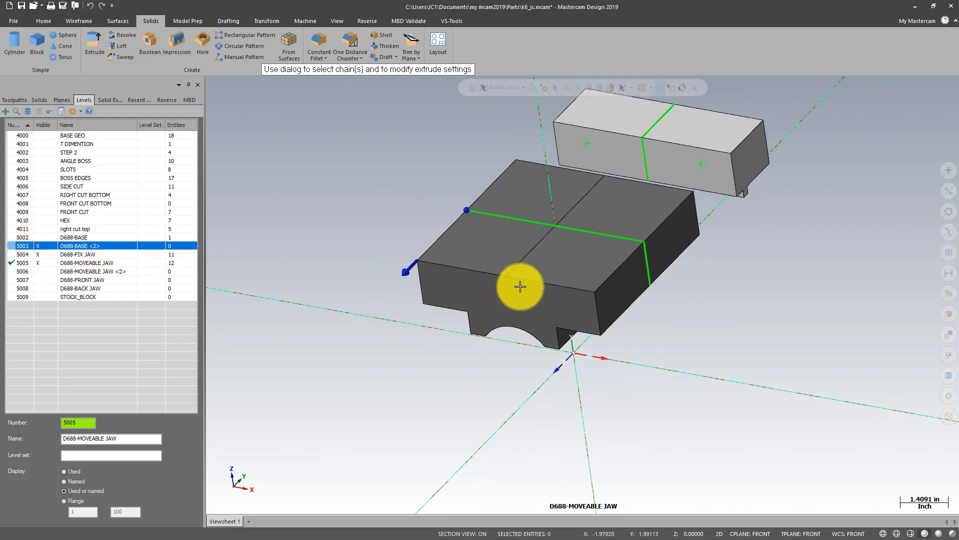
middle_click_drag(552, 302, 369, 310)
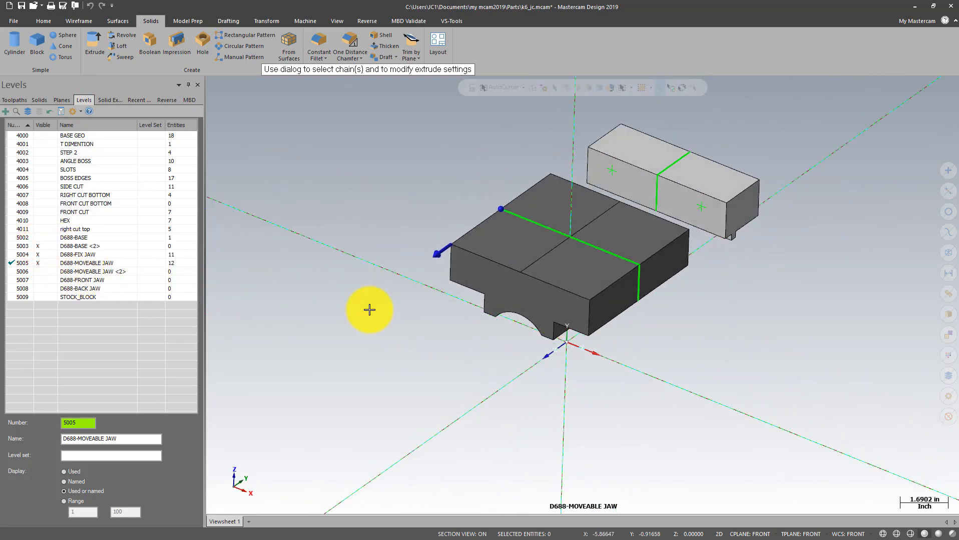
left_click(43, 238)
scroll(365, 235, "up", 3)
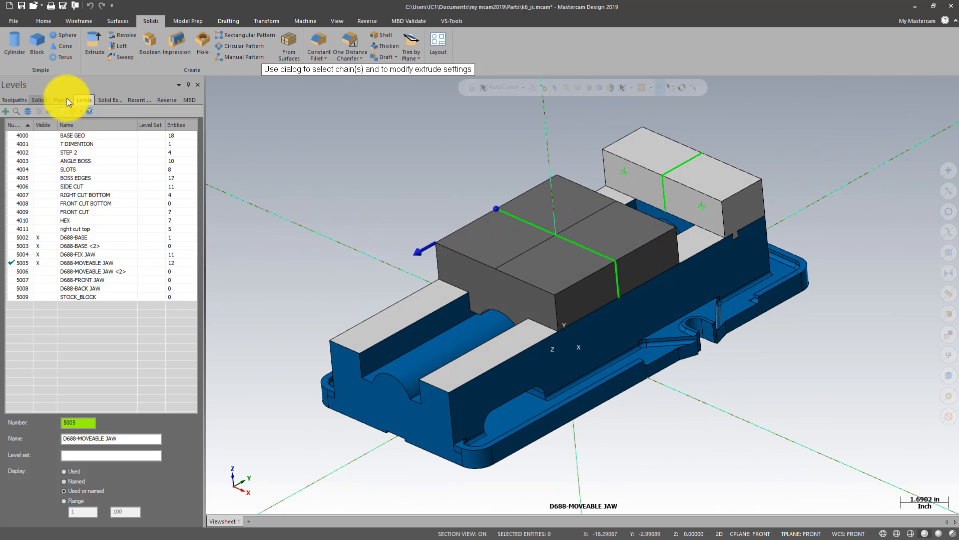
Extrude the moveable jaw profile 4.8 in in one direction only, away from the fixed jaw.
left_click(110, 100)
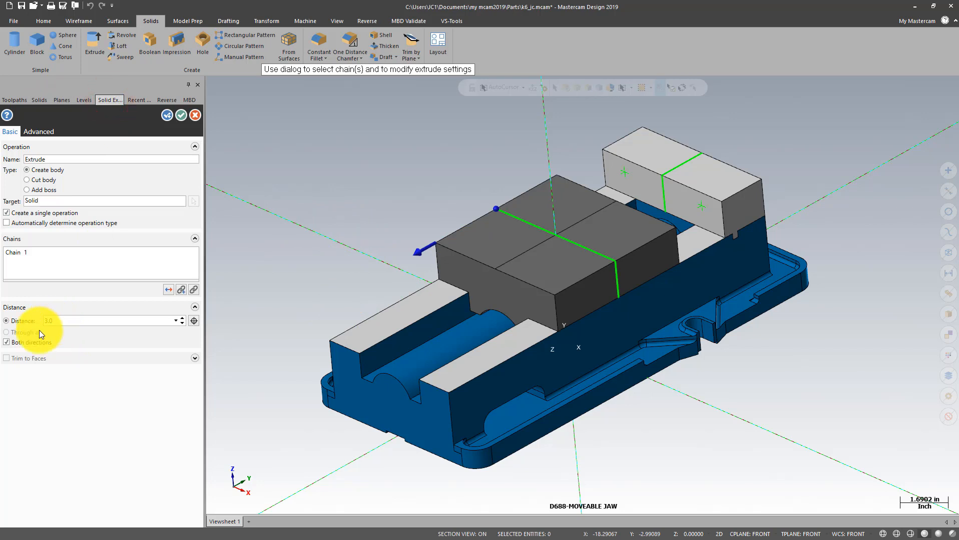
left_click(9, 342)
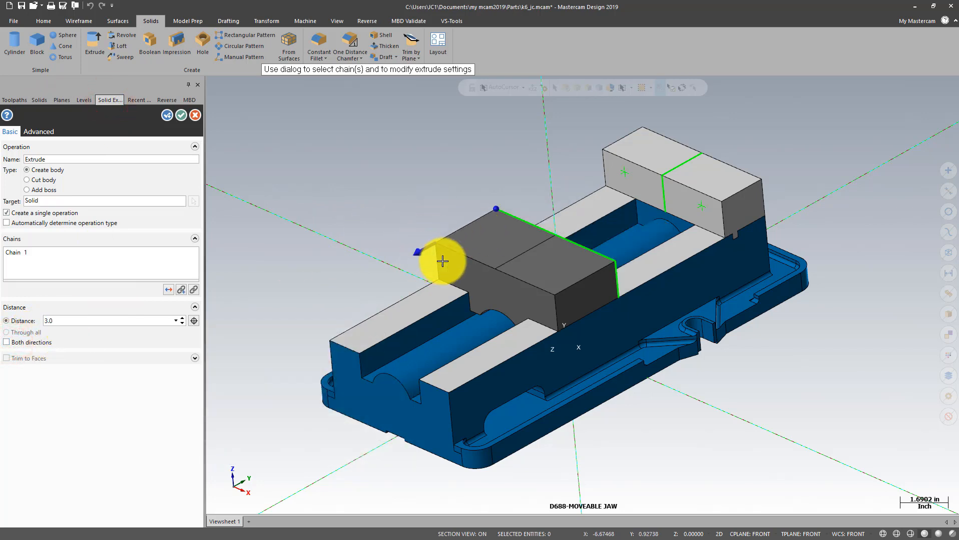
double_click(58, 320)
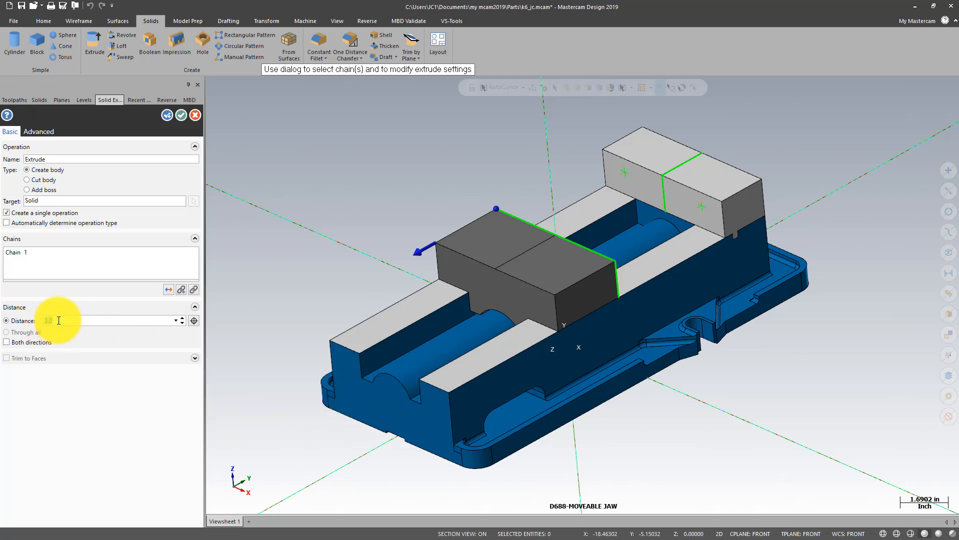
type("4.8")
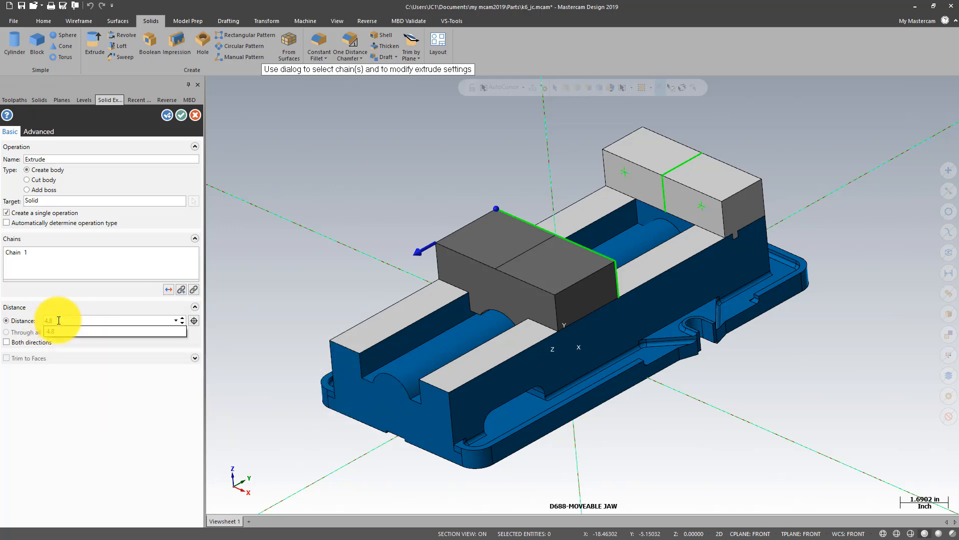
key("Return")
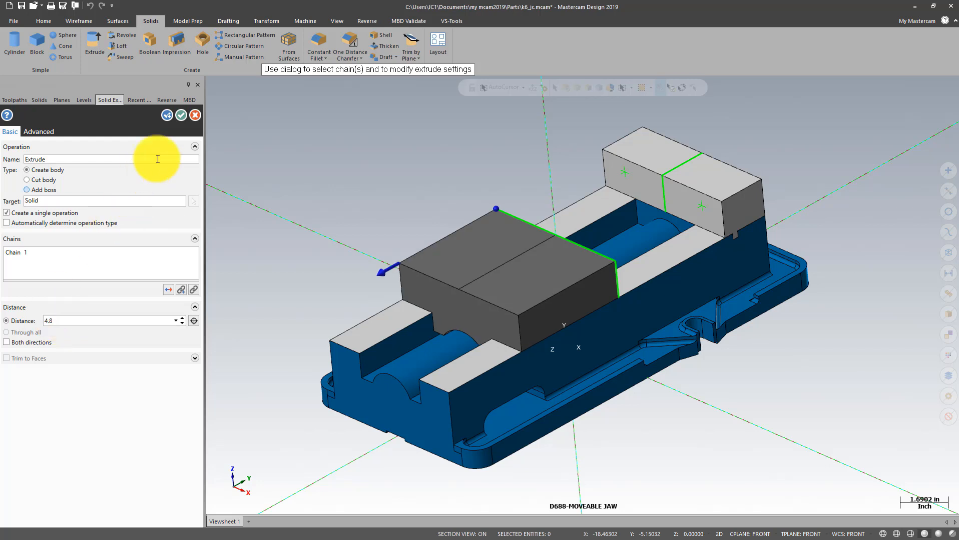
left_click(181, 115)
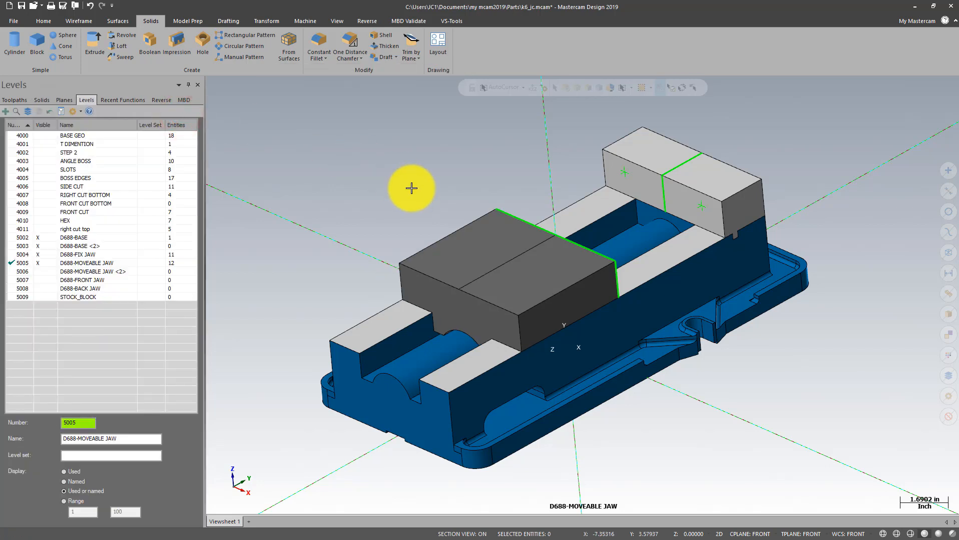
Change the moveable jaw solid's color to the same light gray as the fixed jaw.
left_click(473, 242)
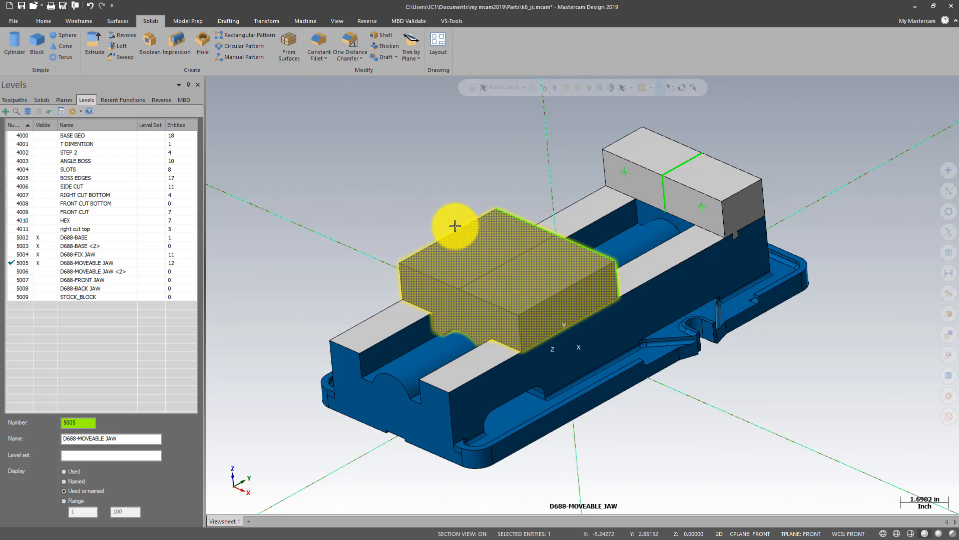
key("F4")
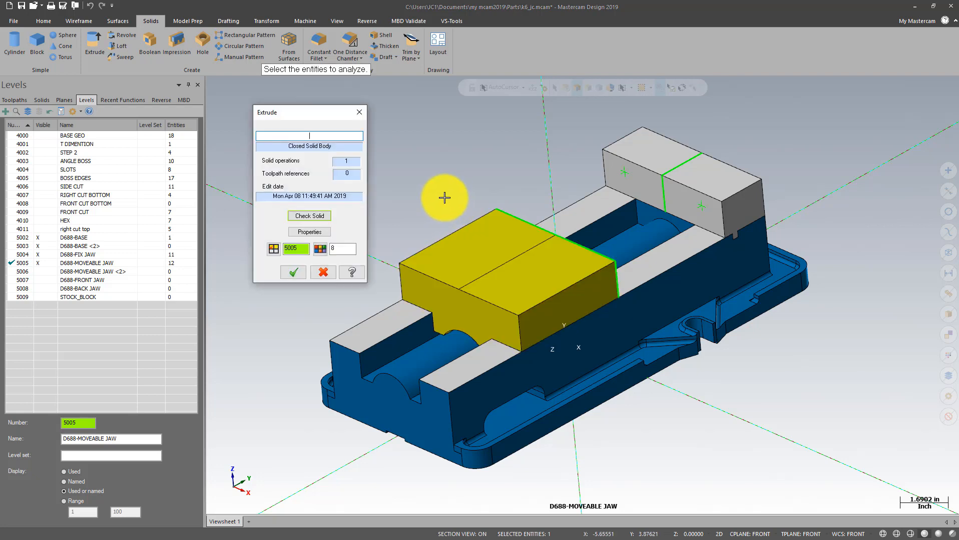
left_click(320, 248)
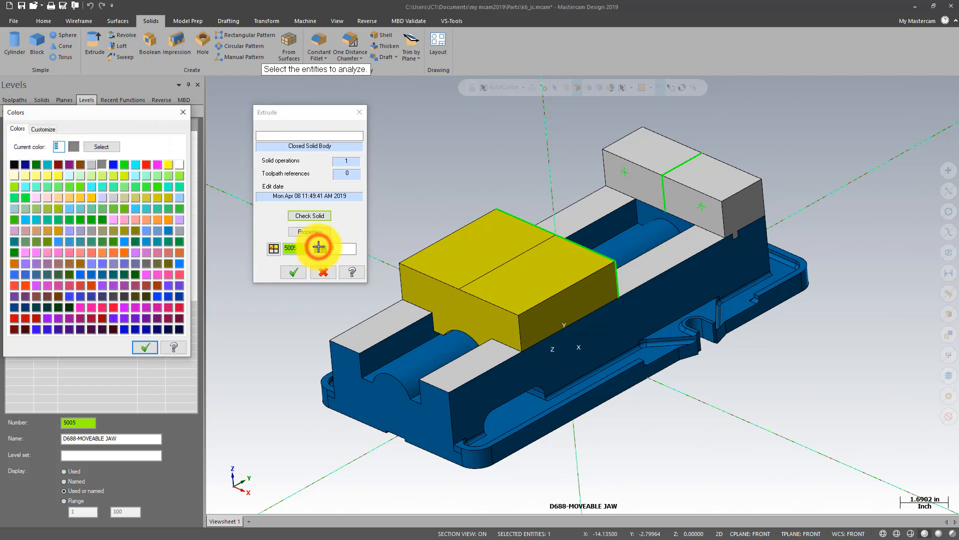
left_click(145, 346)
left_click(293, 271)
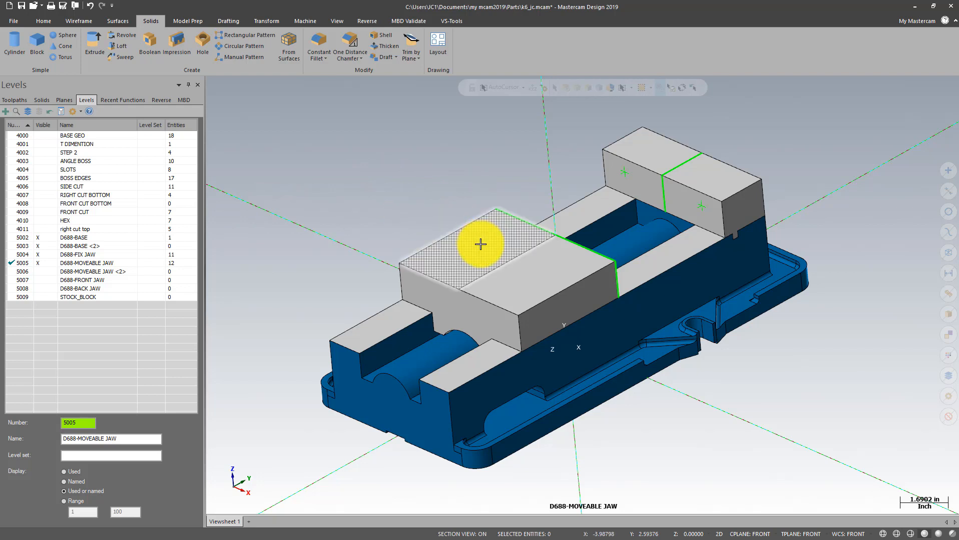
Delete the negative-X half of the moveable jaw's top profile line, choosing to delete all selected entities.
left_click(521, 210)
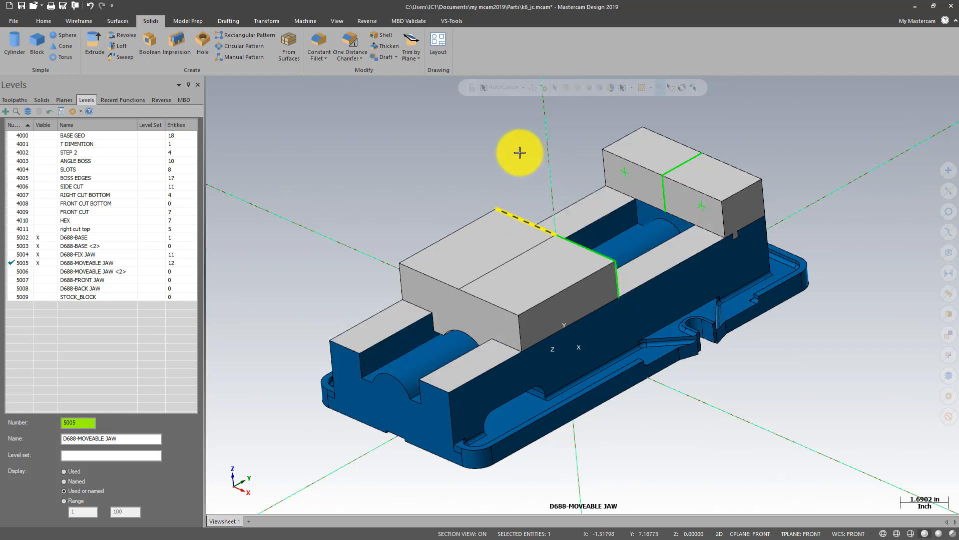
key("Delete")
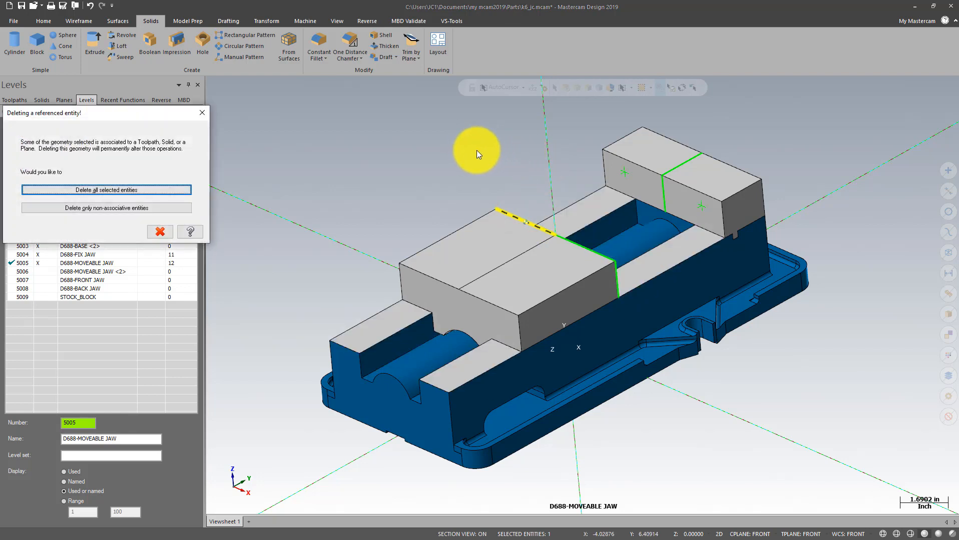
left_click(133, 189)
Extend the remaining top profile line across the jaw by setting its second endpoint to the far top corner at X -3.0.
left_click(582, 242)
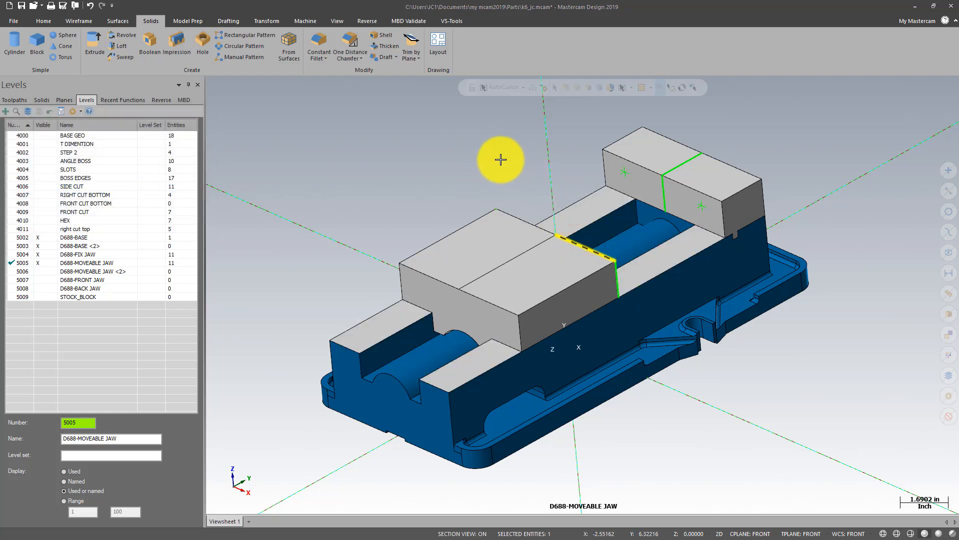
key("F4")
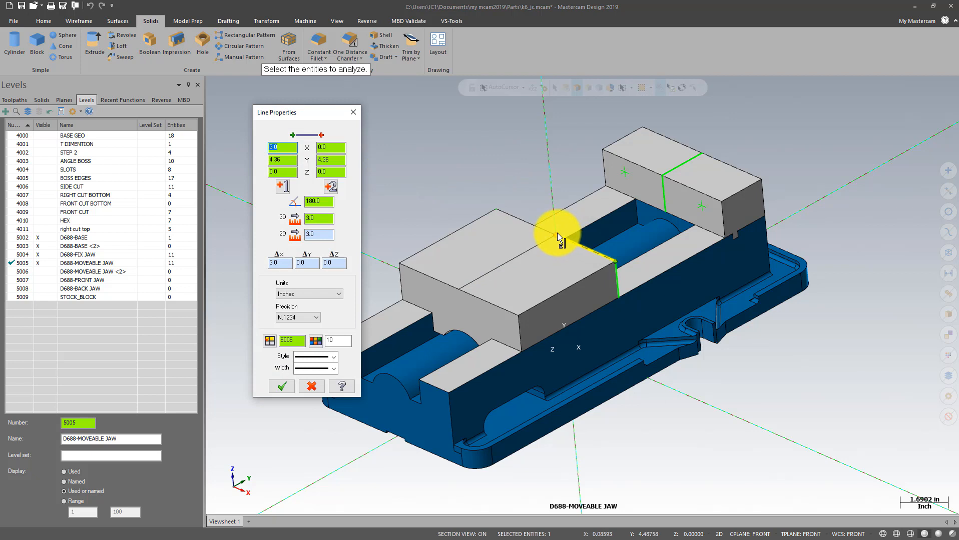
double_click(330, 148)
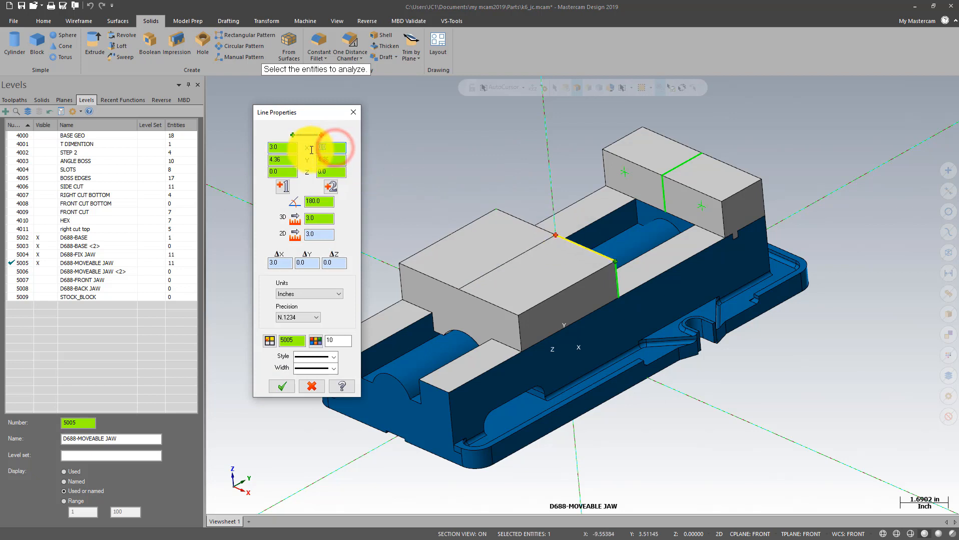
right_click(344, 150)
left_click(371, 156)
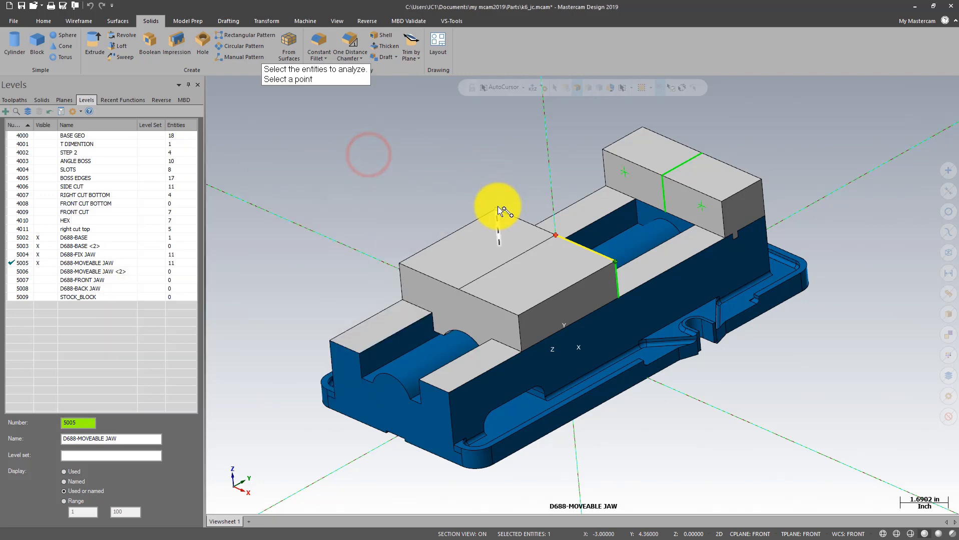
left_click(497, 208)
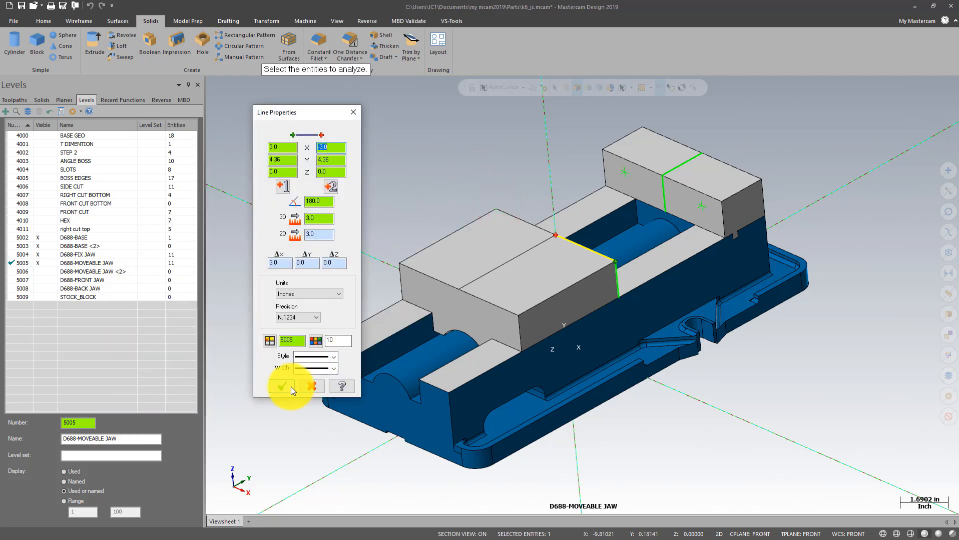
Extend the line on the movable jaw's top rear edge by setting its second endpoint X to -3.0.
left_click(322, 199)
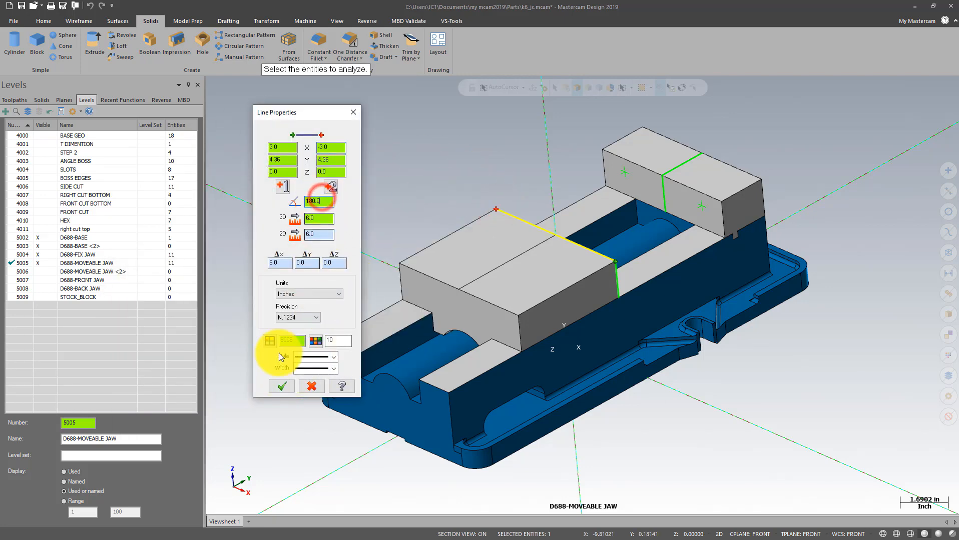
left_click(282, 386)
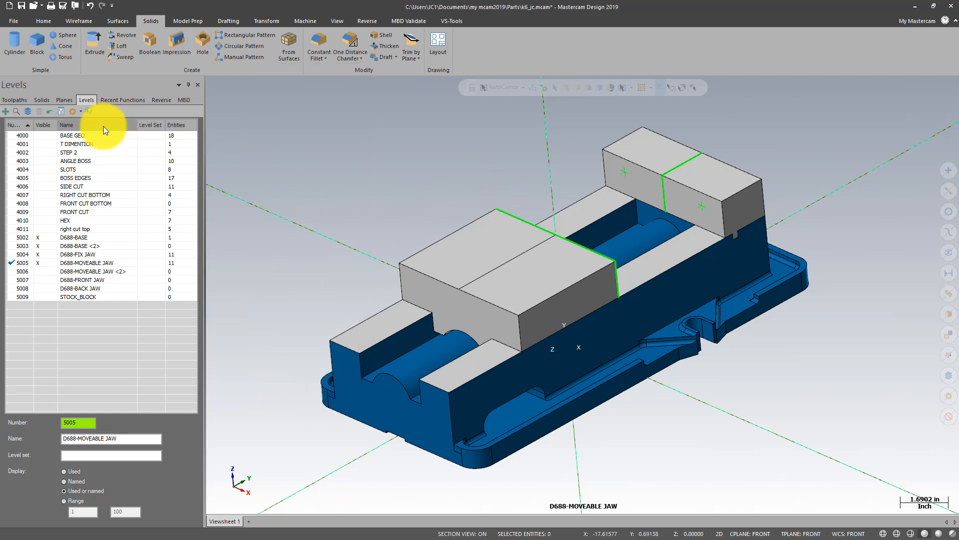
Tidy the solids history by expanding the last solid and collapsing the first Boolean Add, and save the part.
left_click(41, 100)
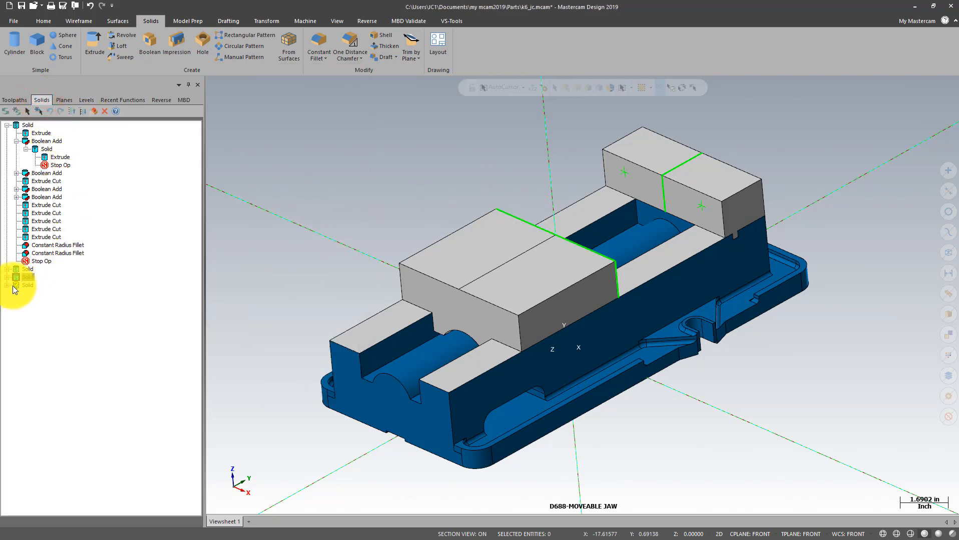
left_click(28, 285)
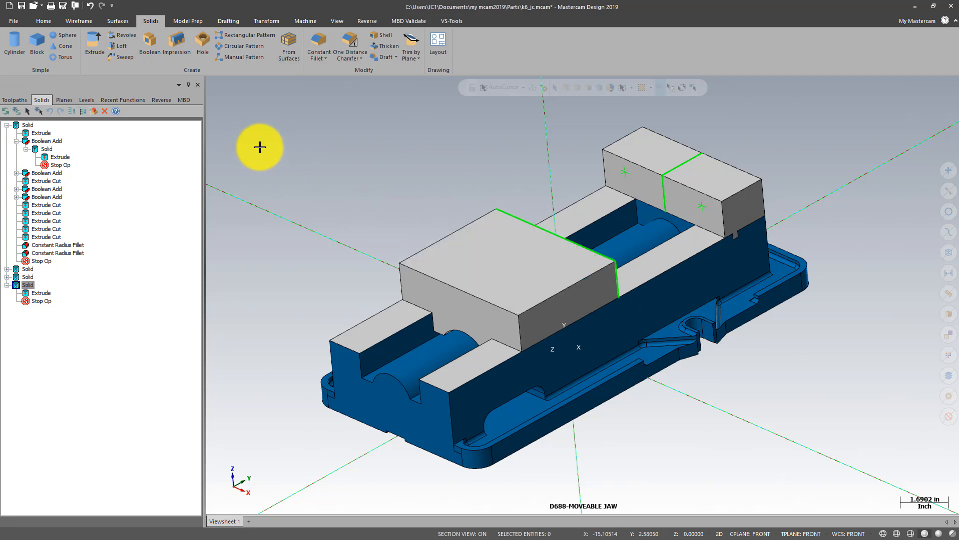
left_click(16, 141)
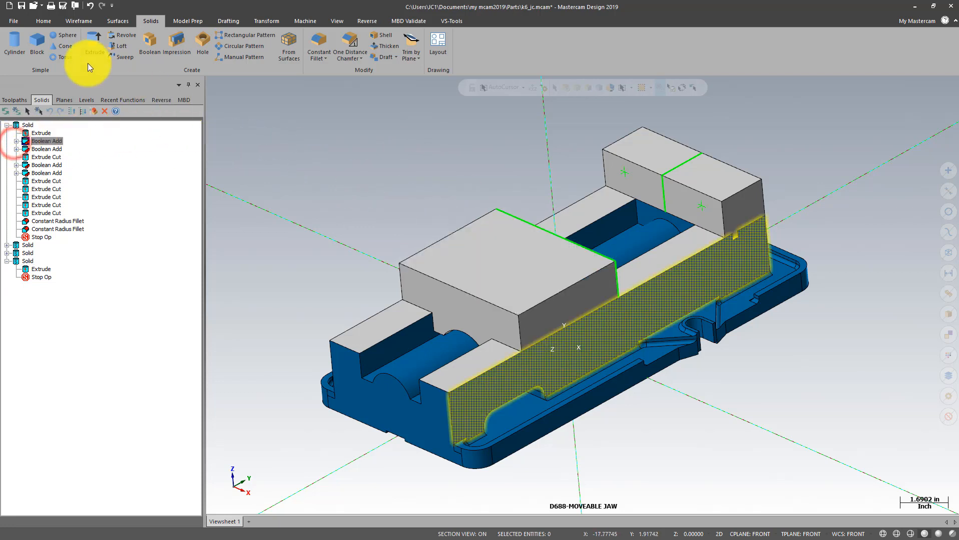
left_click(353, 165)
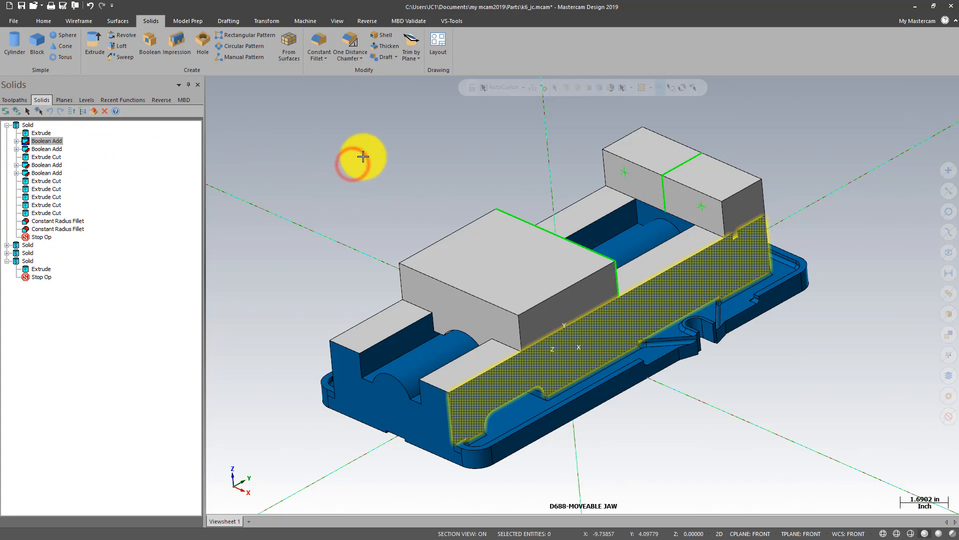
key("ctrl+s")
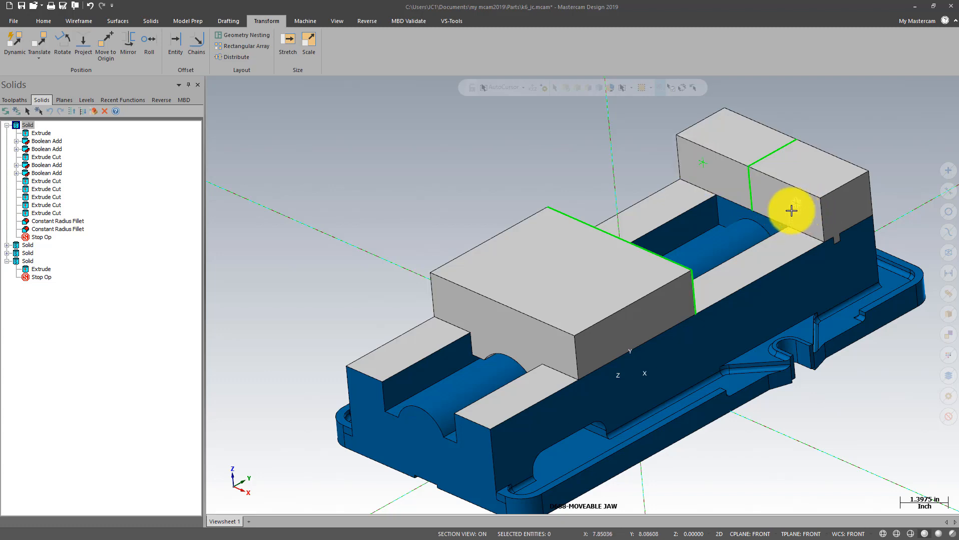
Copy the fixed jaw's two face points onto the movable jaw, translating from the fixed jaw's lower corner to the movable jaw's matching corner, and clear the result colors.
middle_click_drag(620, 310, 638, 293)
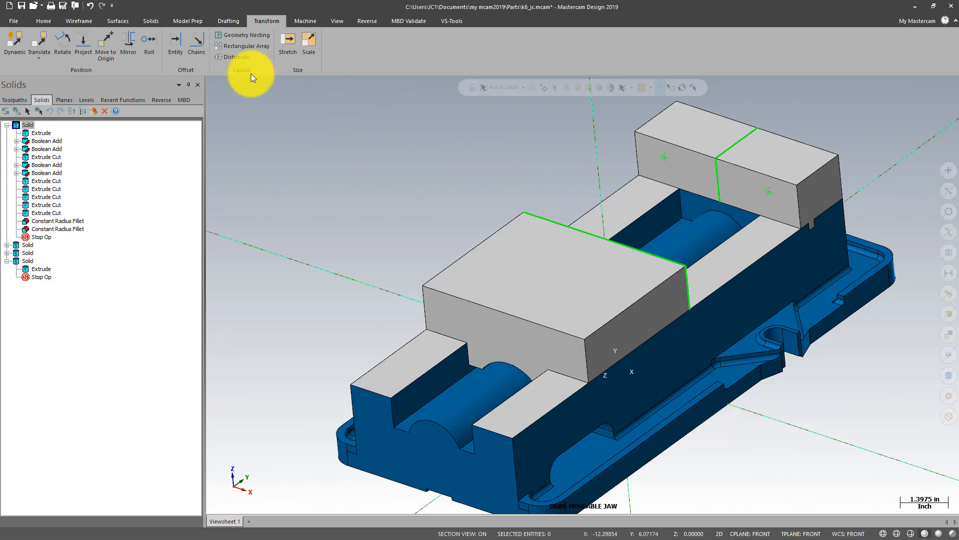
left_click(41, 43)
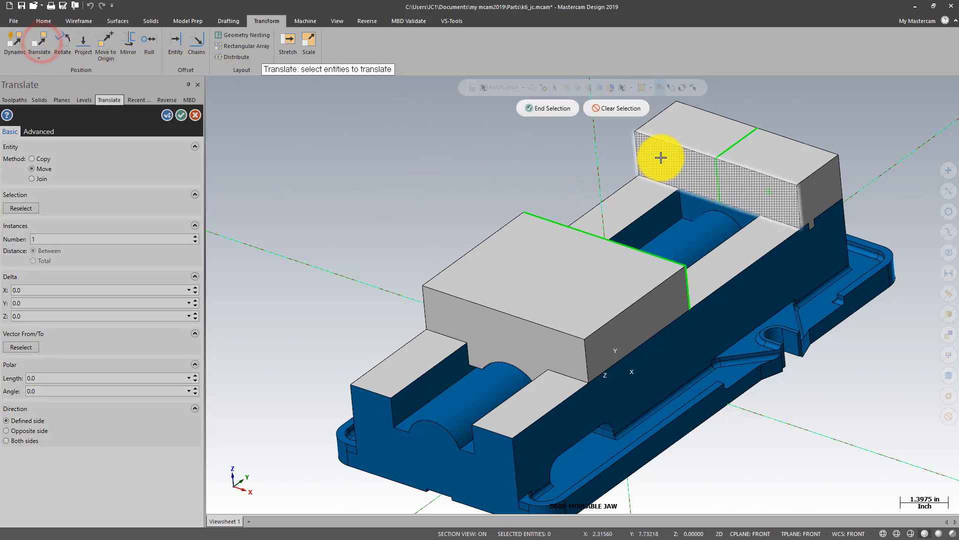
left_click(663, 157)
left_click(768, 191)
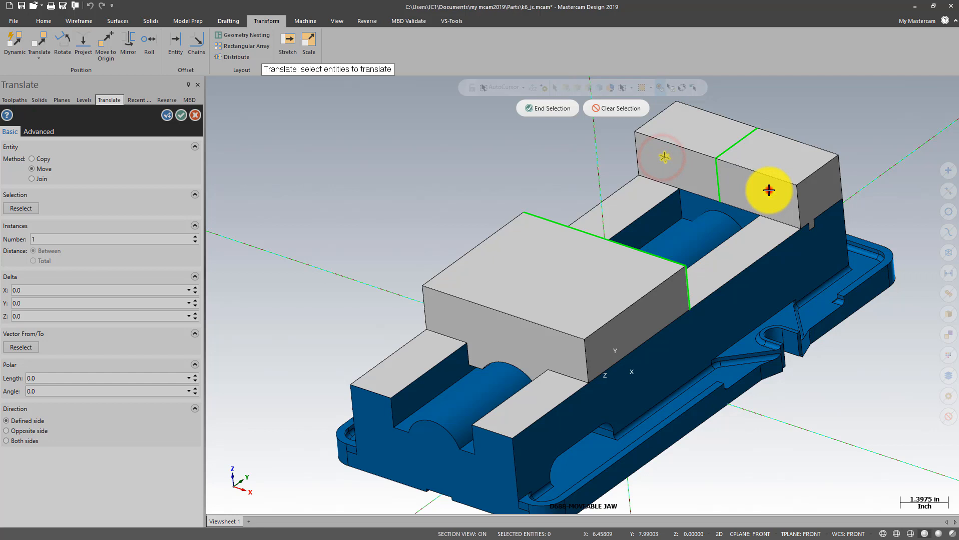
left_click(557, 112)
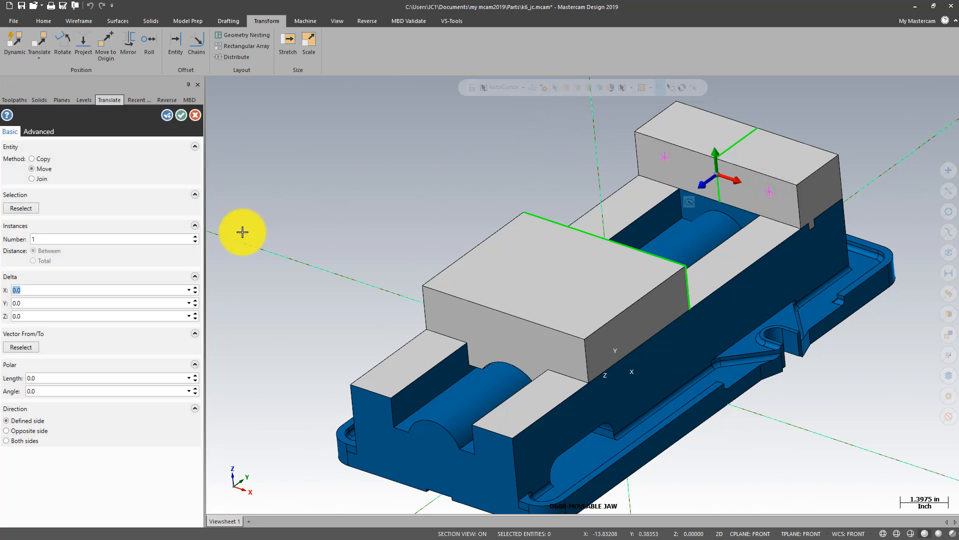
left_click(27, 349)
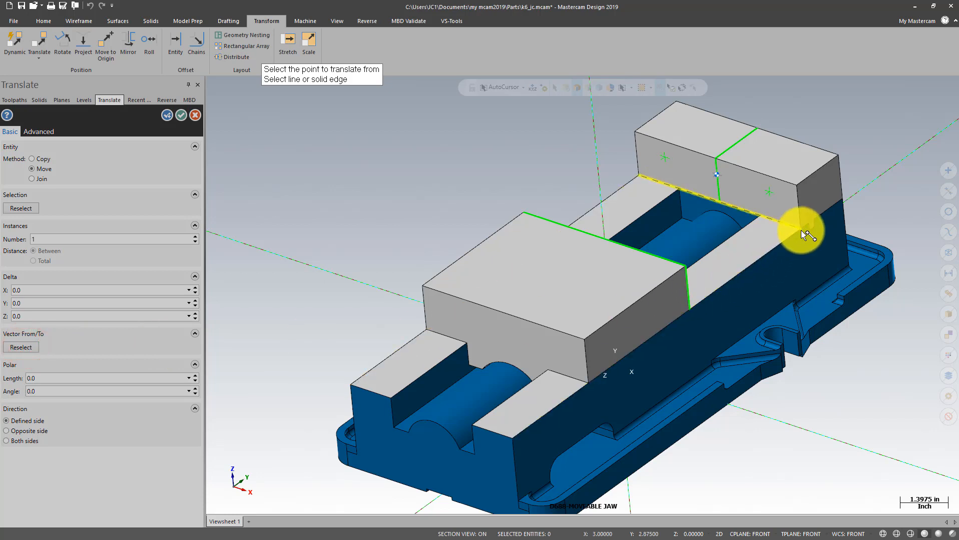
left_click(801, 230)
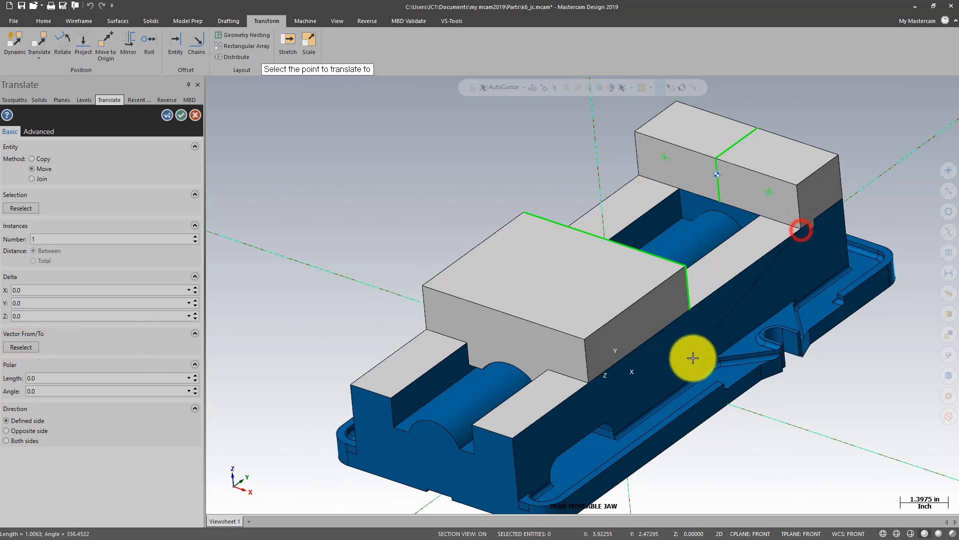
left_click(590, 385)
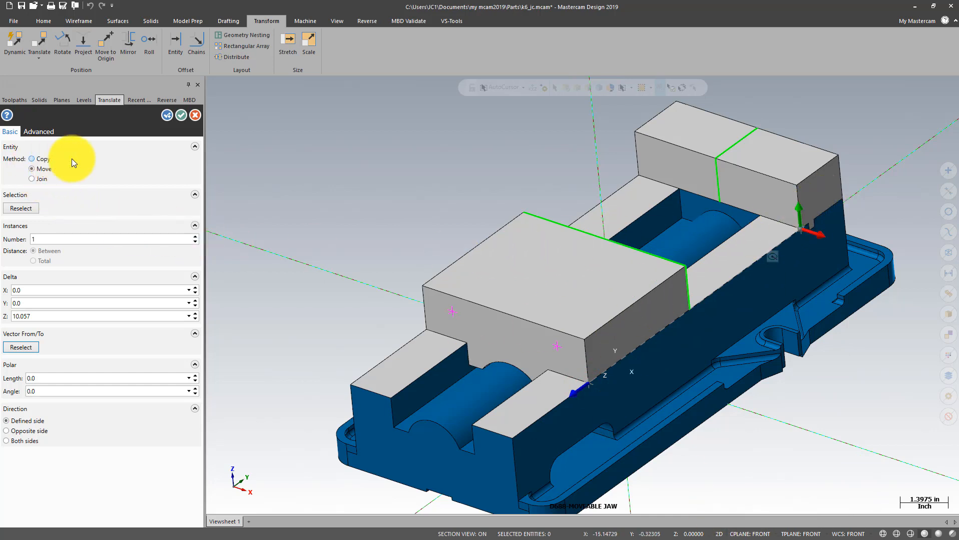
left_click(31, 159)
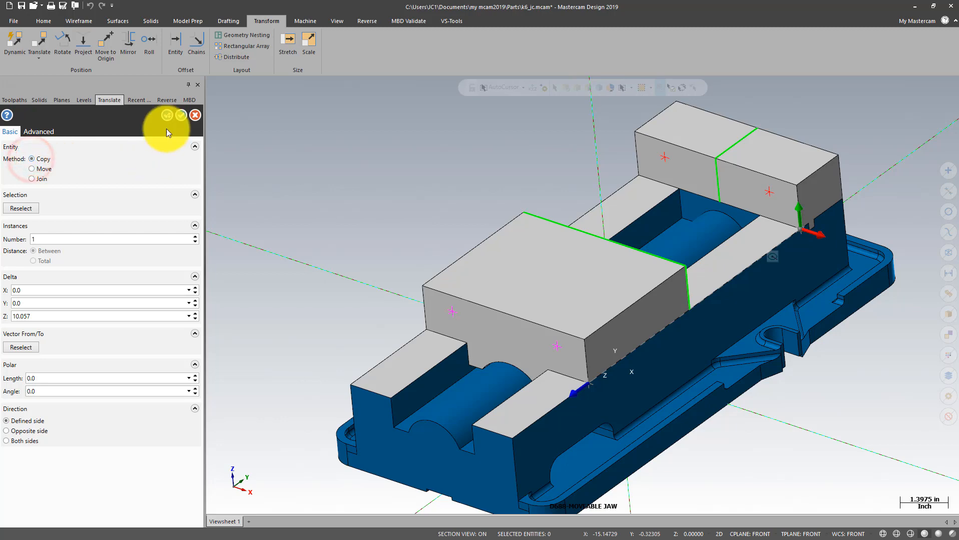
left_click(182, 116)
scroll(456, 122, "down", 2)
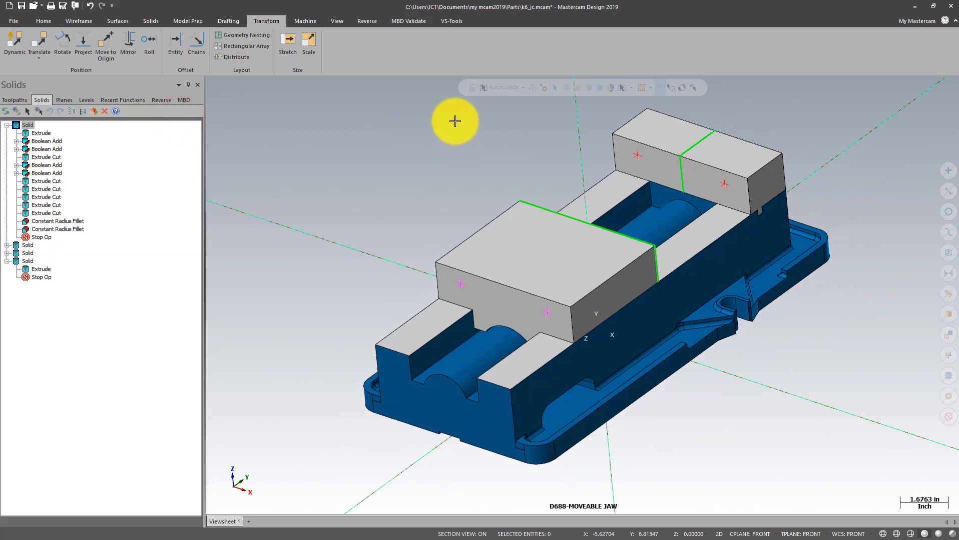
right_click(455, 122)
left_click(484, 108)
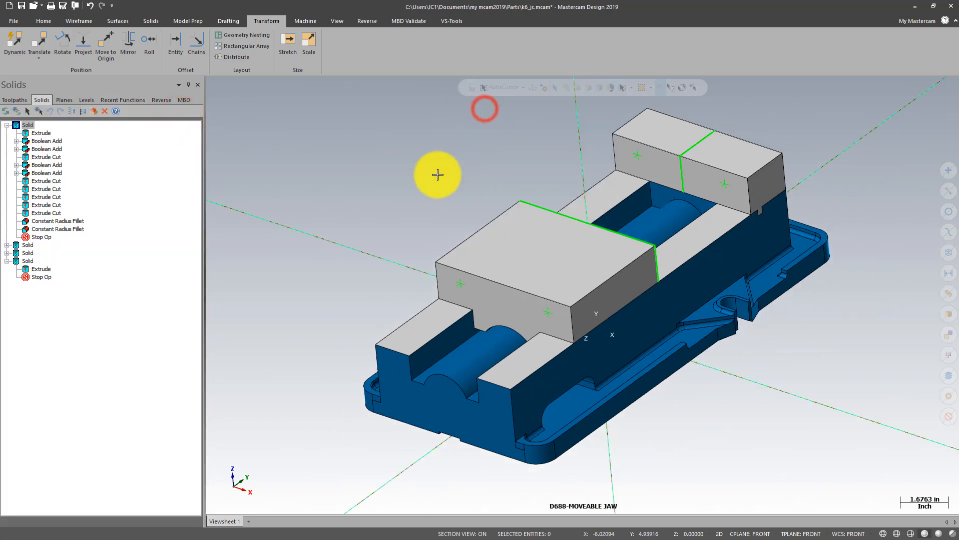
Begin a solid Hole operation with the fixed jaw as the target body.
scroll(442, 170, "down", 1)
middle_click_drag(448, 164, 447, 184)
middle_click_drag(448, 184, 458, 158)
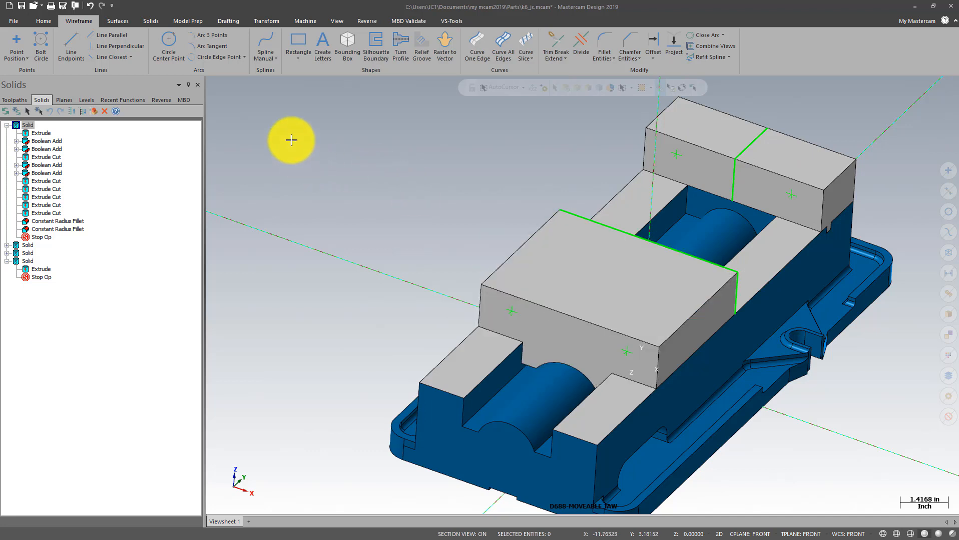
left_click(151, 20)
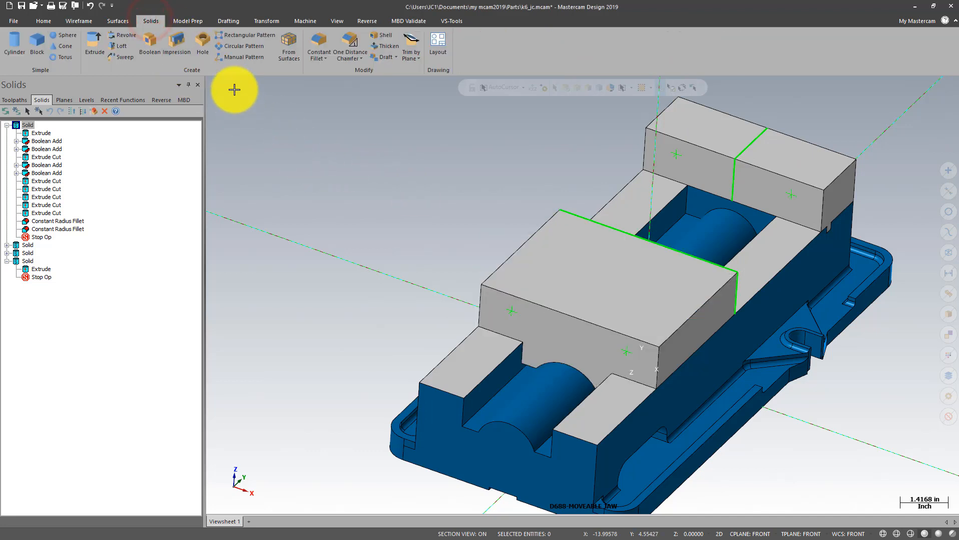
left_click(203, 43)
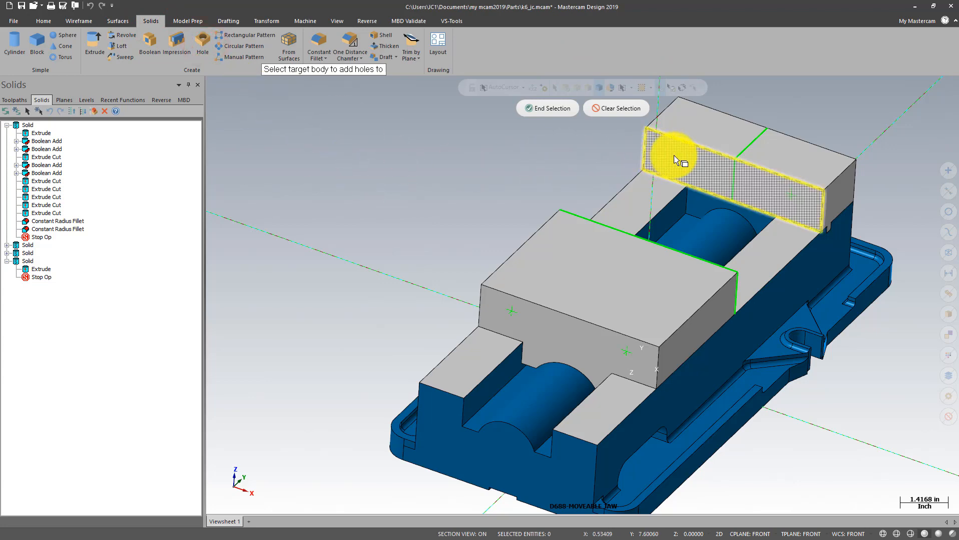
scroll(599, 137, "up", 1)
scroll(599, 137, "up", 1)
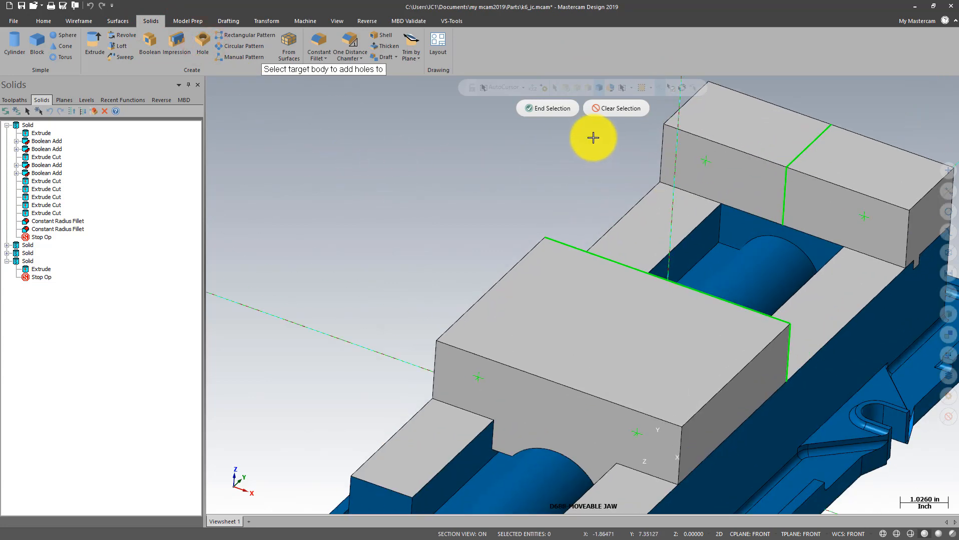
scroll(251, 135, "down", 2)
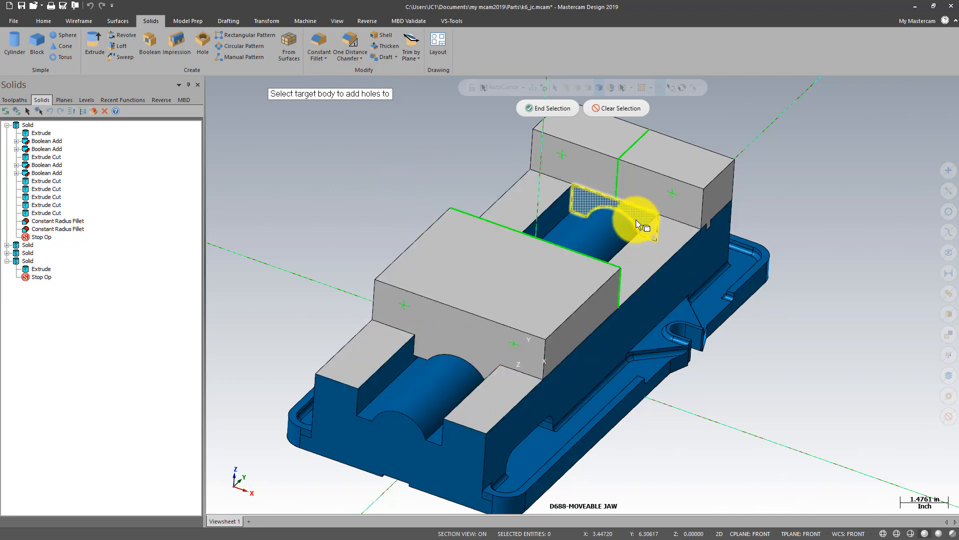
left_click(594, 169)
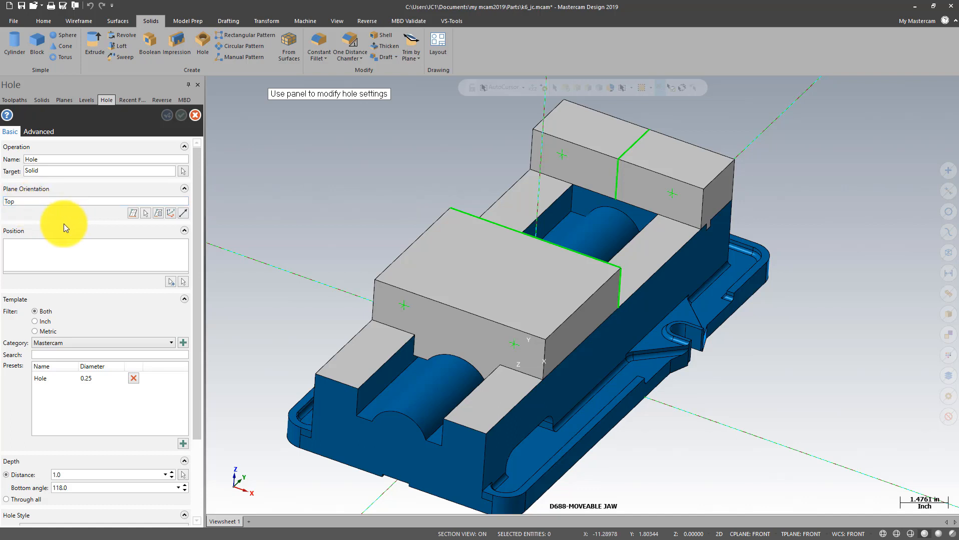
Position the holes on the two points of the fixed jaw's front face.
left_click(54, 257)
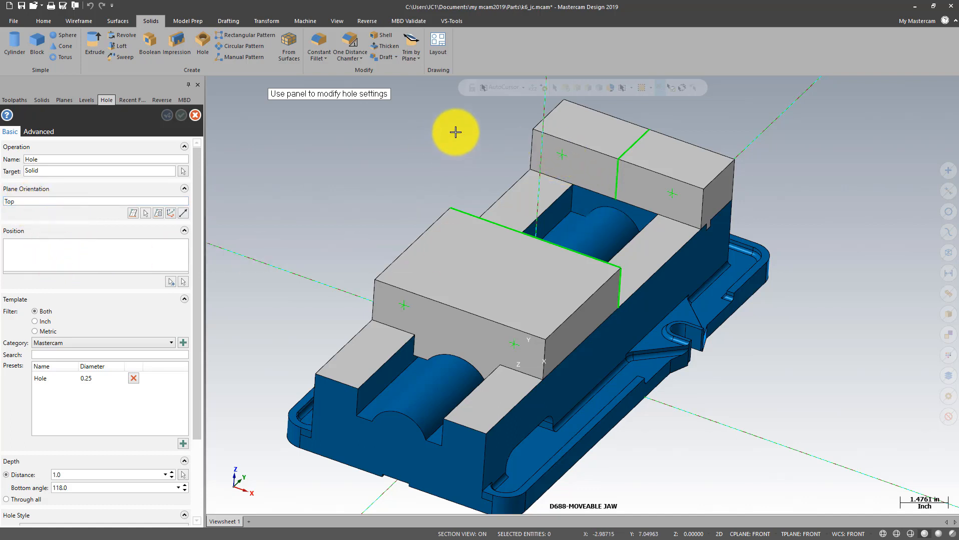
scroll(454, 133, "up", 2)
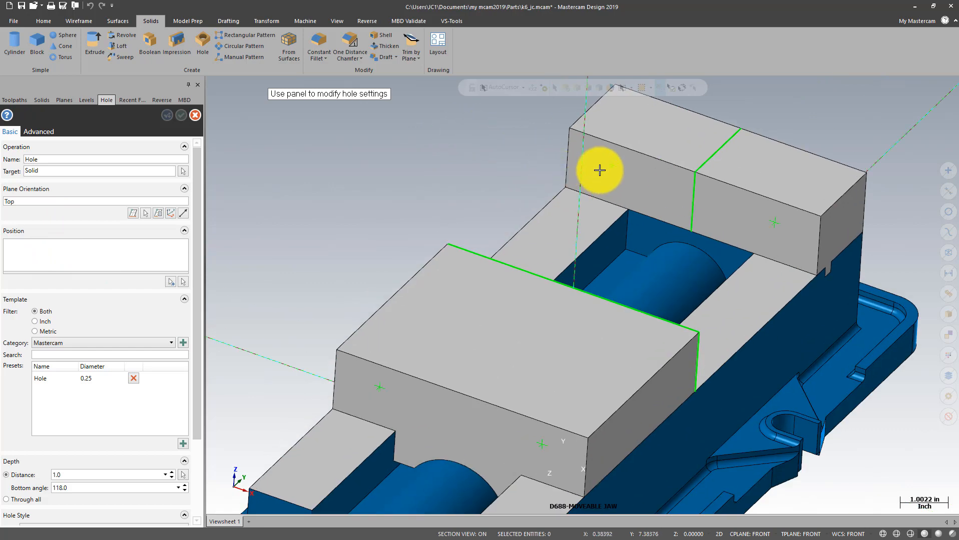
left_click(183, 281)
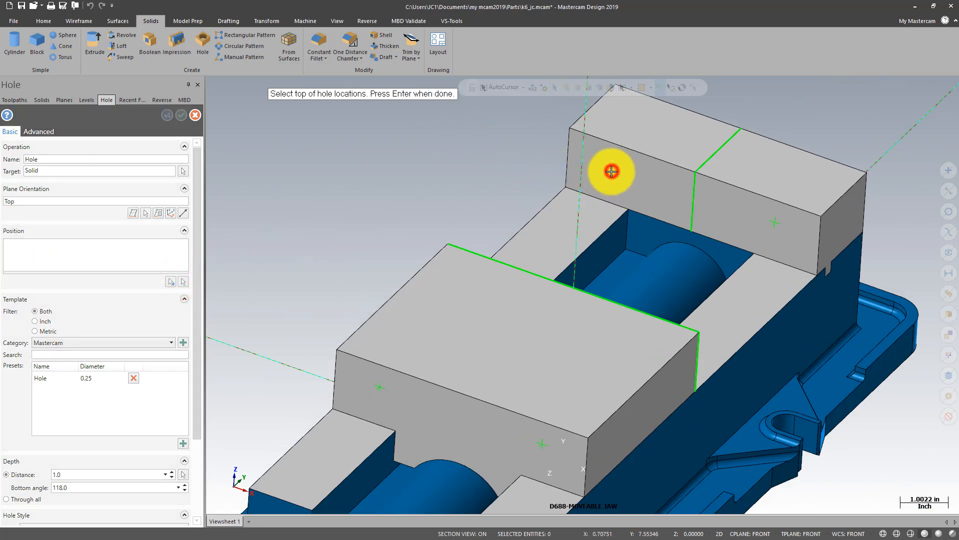
left_click(612, 171)
left_click(771, 224)
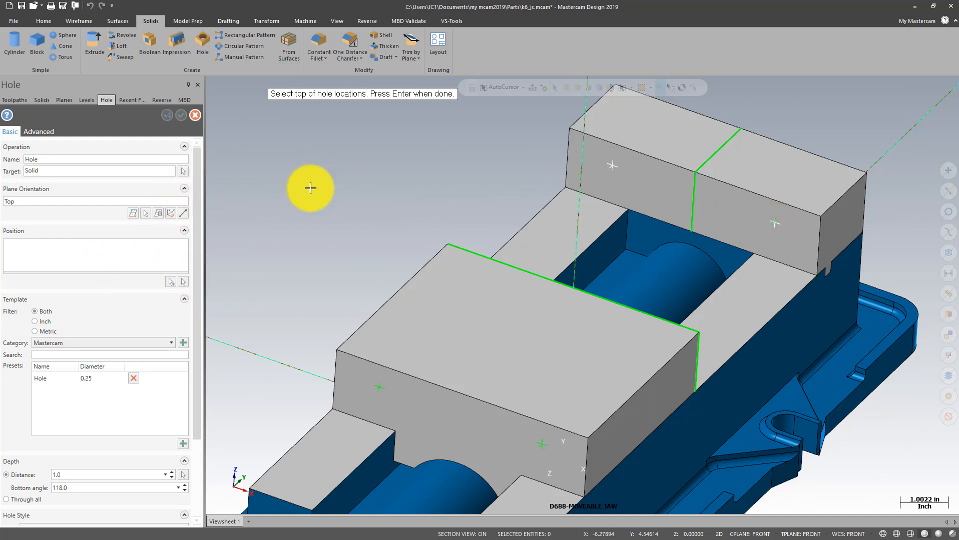
key("Return")
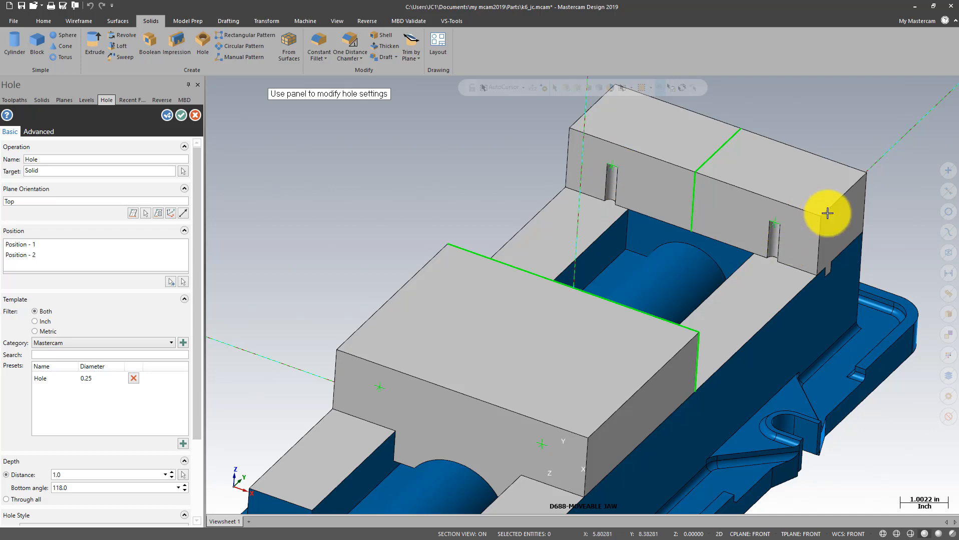
Orient the holes perpendicular to the fixed jaw by aligning their plane to its front face.
scroll(826, 214, "down", 1)
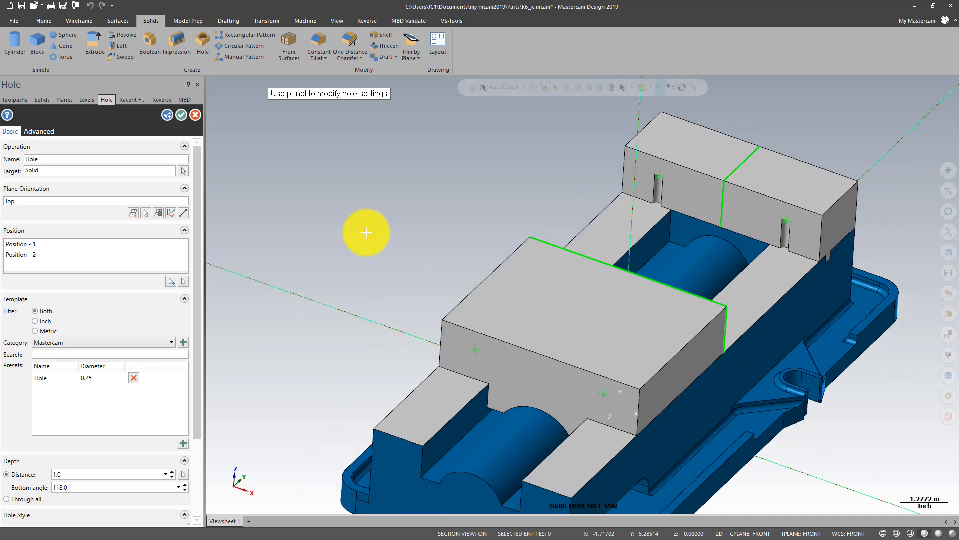
left_click(147, 214)
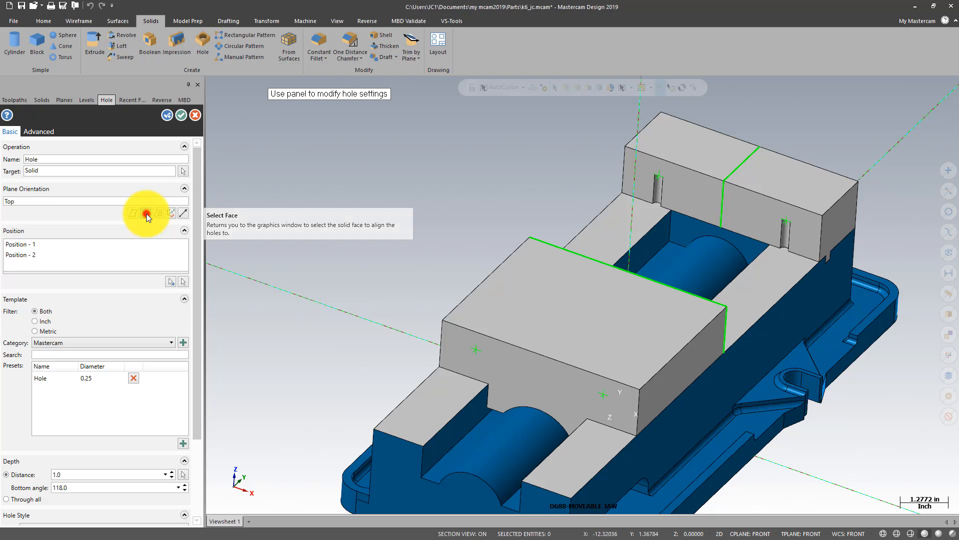
left_click(688, 178)
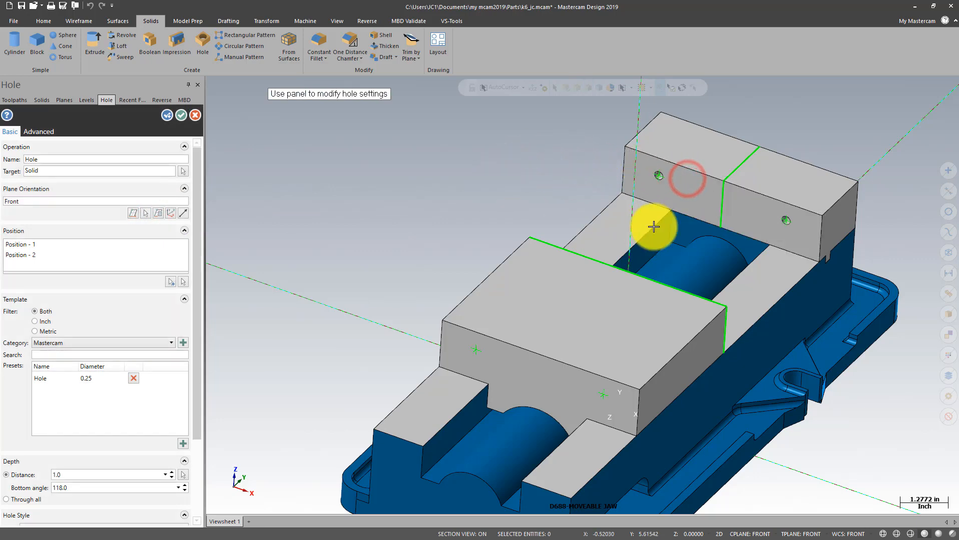
Restrict the hole template presets to the Inch filter.
mouse_move(572, 233)
middle_mouse_down()
mouse_move(572, 219)
mouse_move(548, 225)
middle_mouse_up()
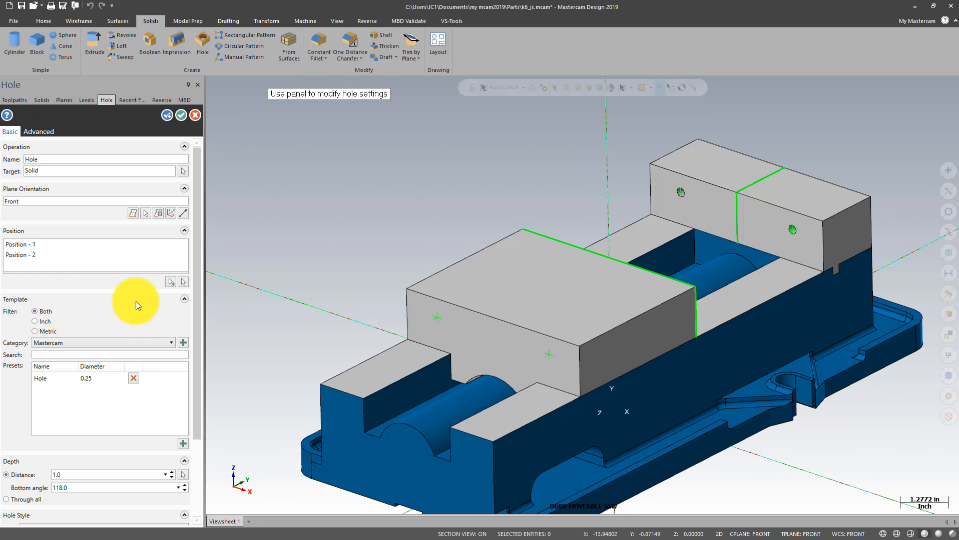
left_click(184, 299)
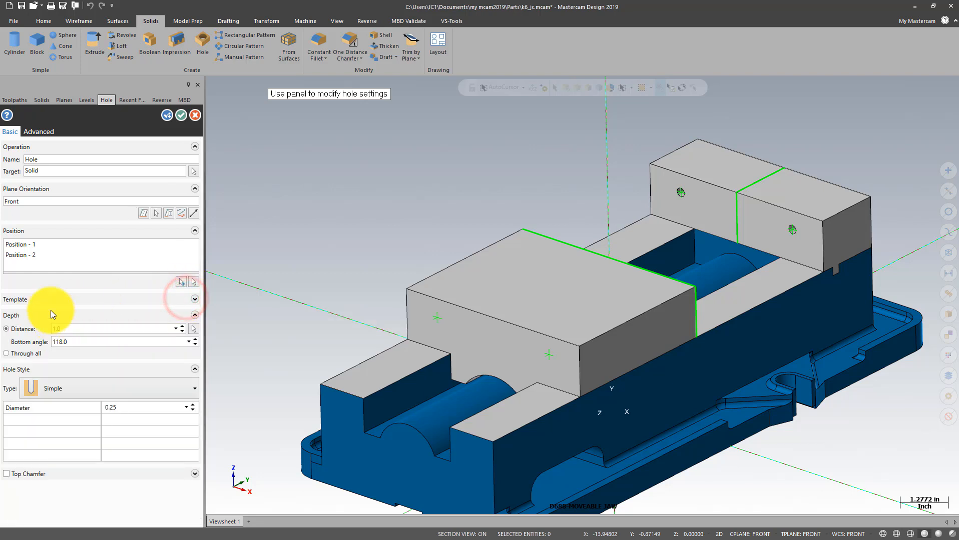
left_click(195, 300)
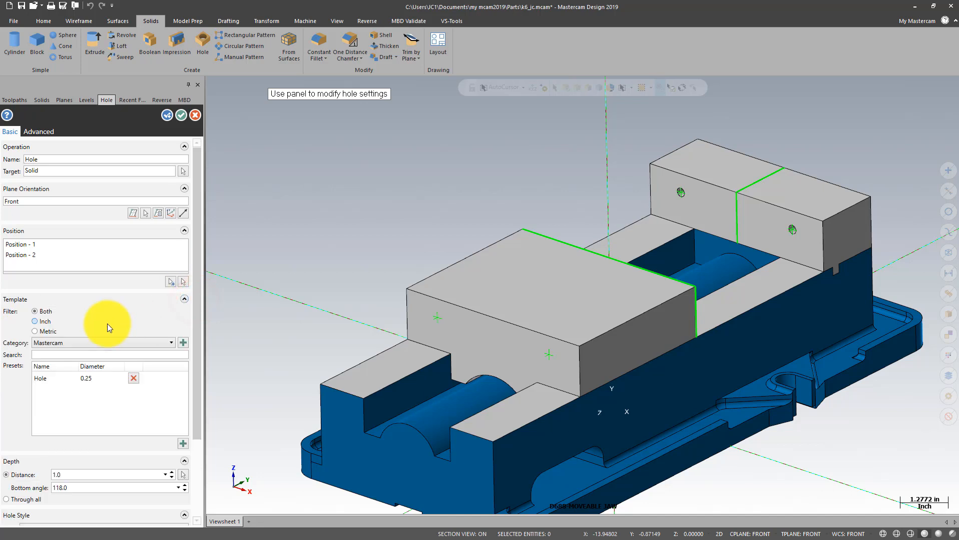
left_click(35, 321)
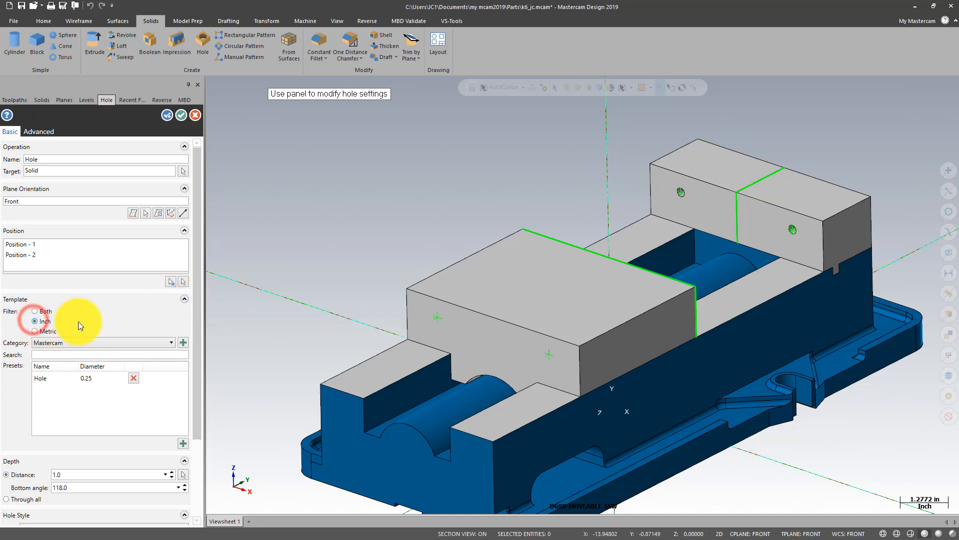
Apply the 1/2-13 UNC preset from the Tap Drills - UNC category to the fixed jaw's holes.
left_click(171, 344)
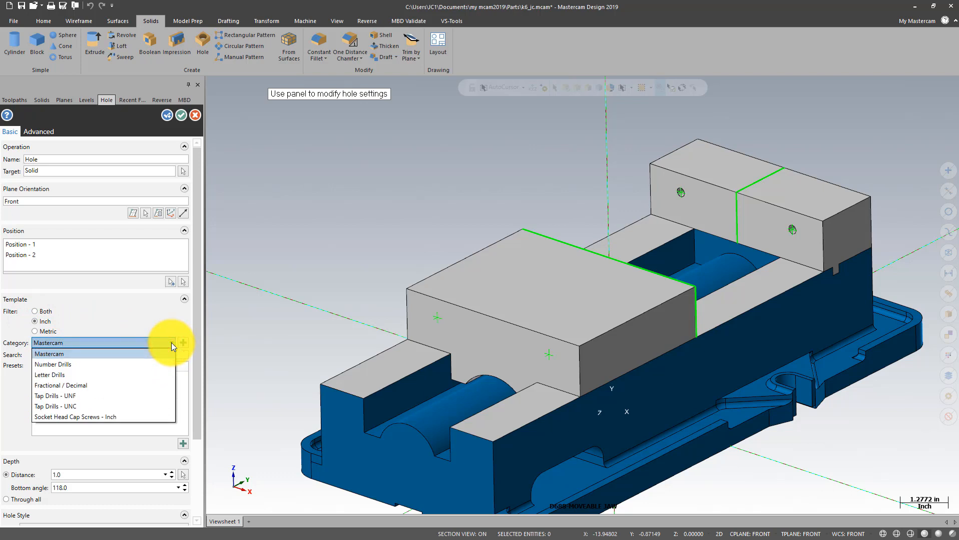
left_click(83, 406)
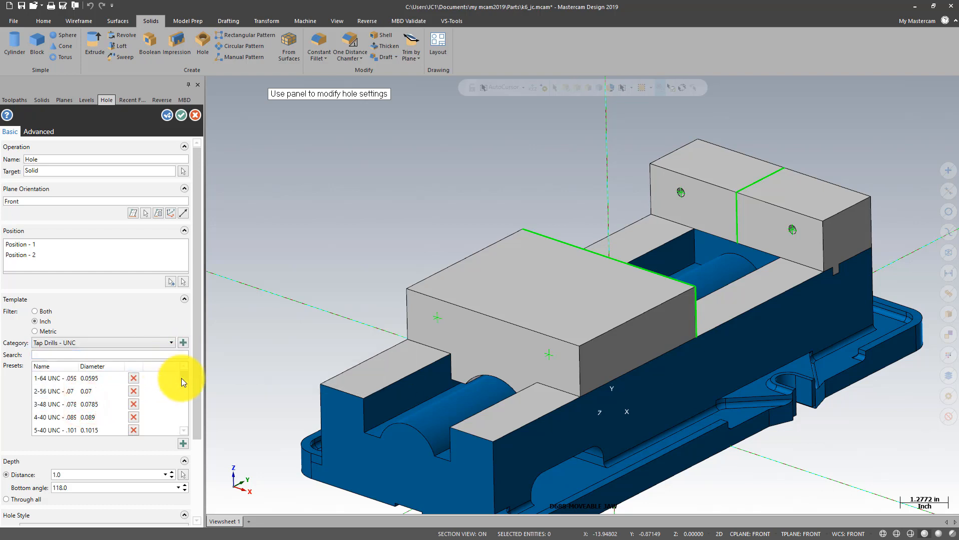
left_click_drag(184, 377, 184, 404)
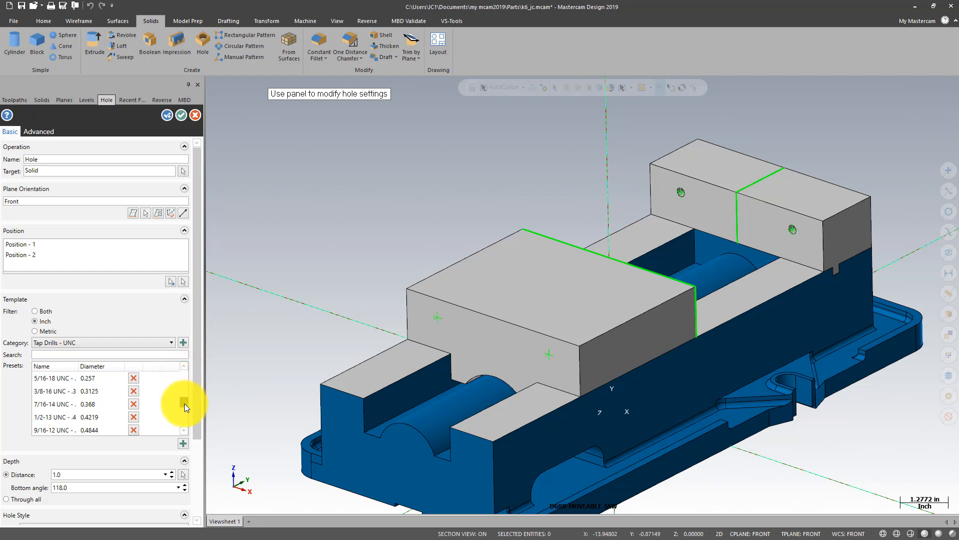
left_click(81, 417)
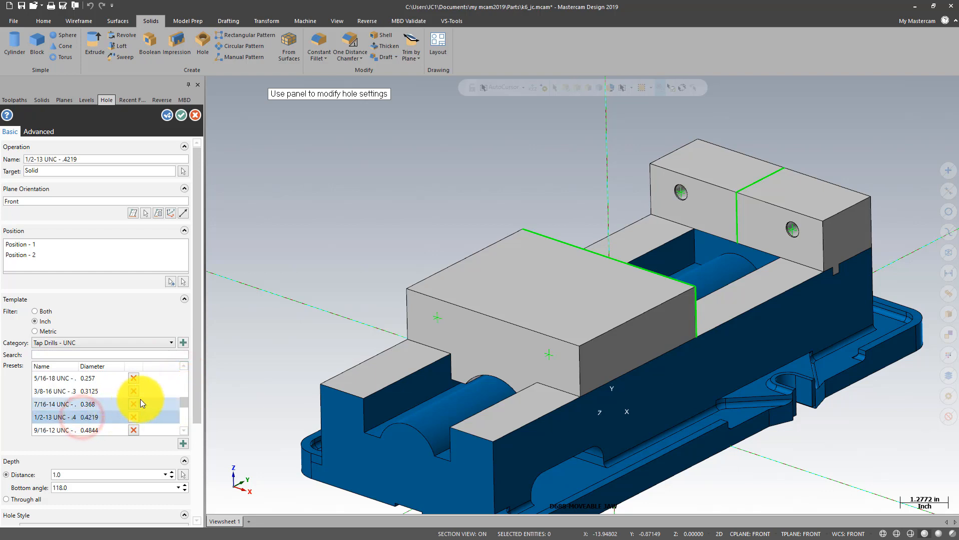
Set the depth of the fixed jaw's holes to Through all.
middle_click_drag(670, 203, 704, 204)
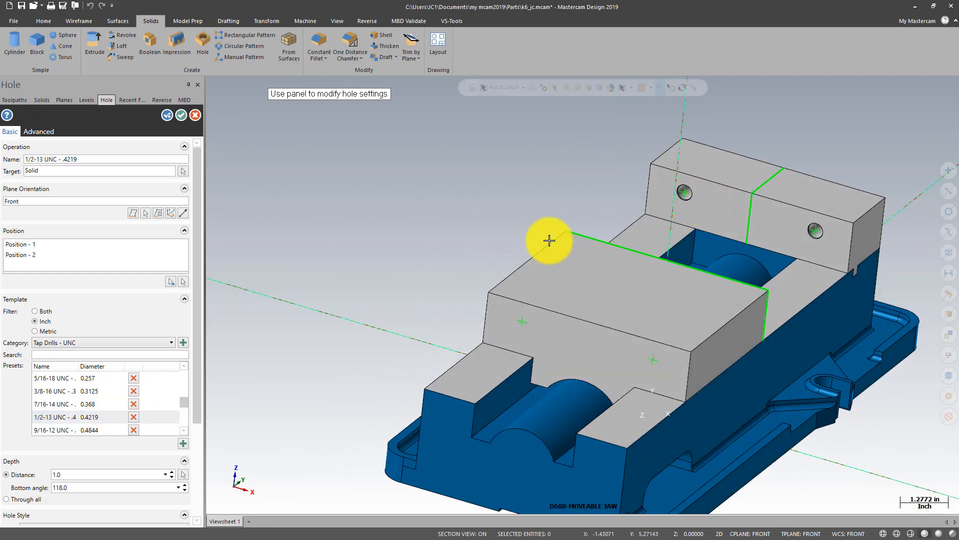
left_click(106, 299)
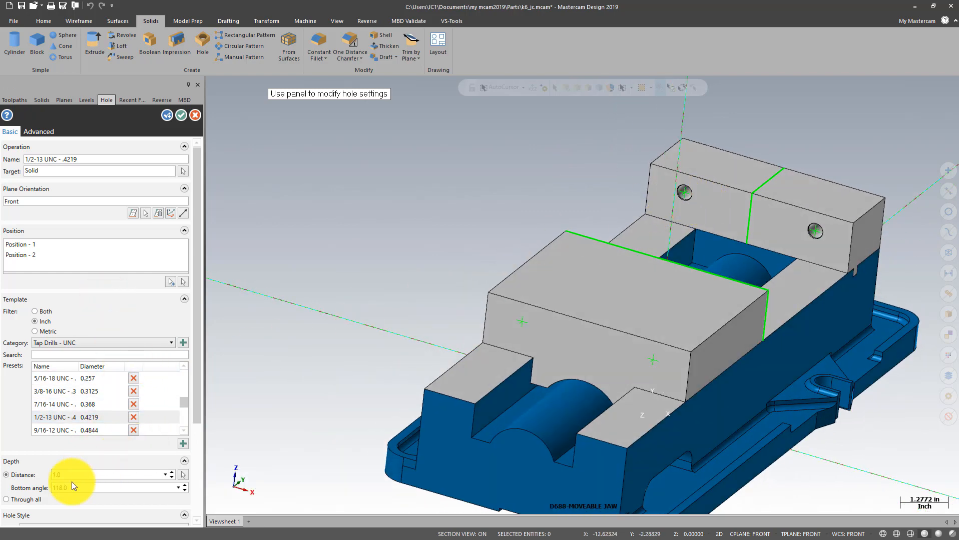
left_click(166, 474)
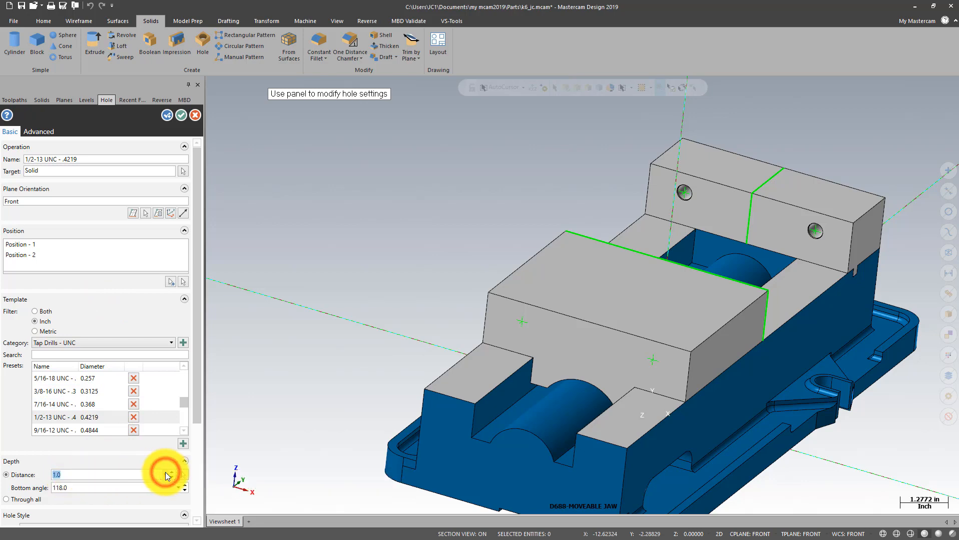
left_click(6, 500)
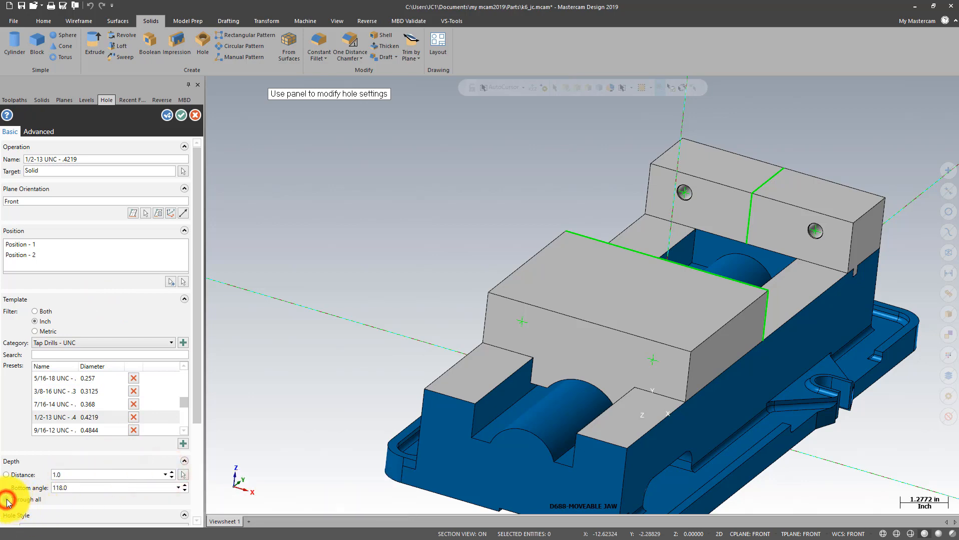
middle_click_drag(525, 257, 506, 242)
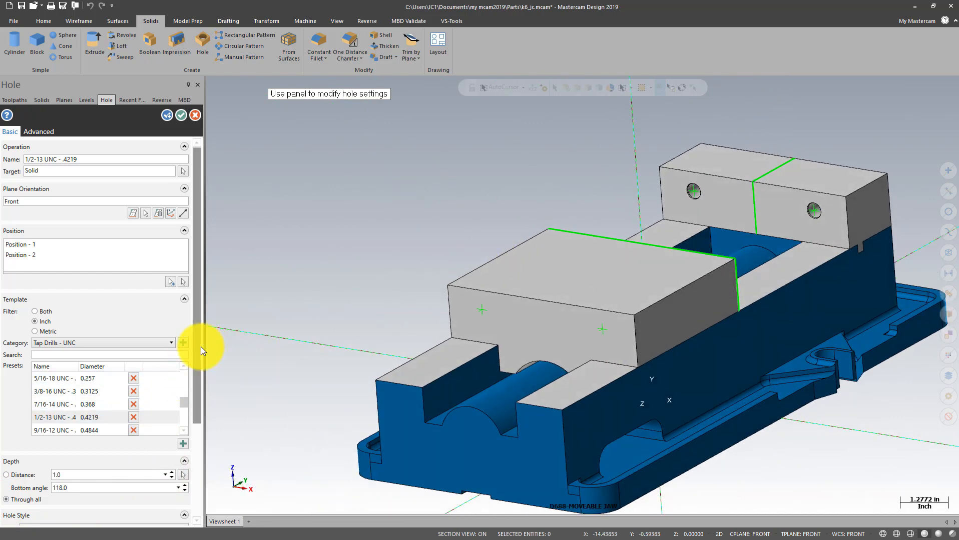
Create the fixed jaw's holes with the 5% diameter, 45-degree top chamfer kept, and stay in the Hole command for another operation.
left_click_drag(201, 346, 207, 465)
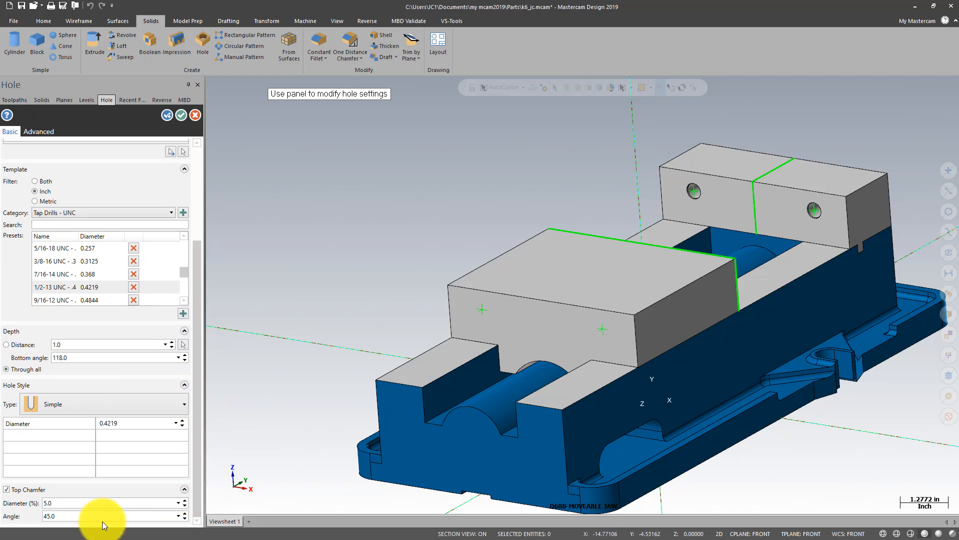
scroll(700, 185, "up", 4)
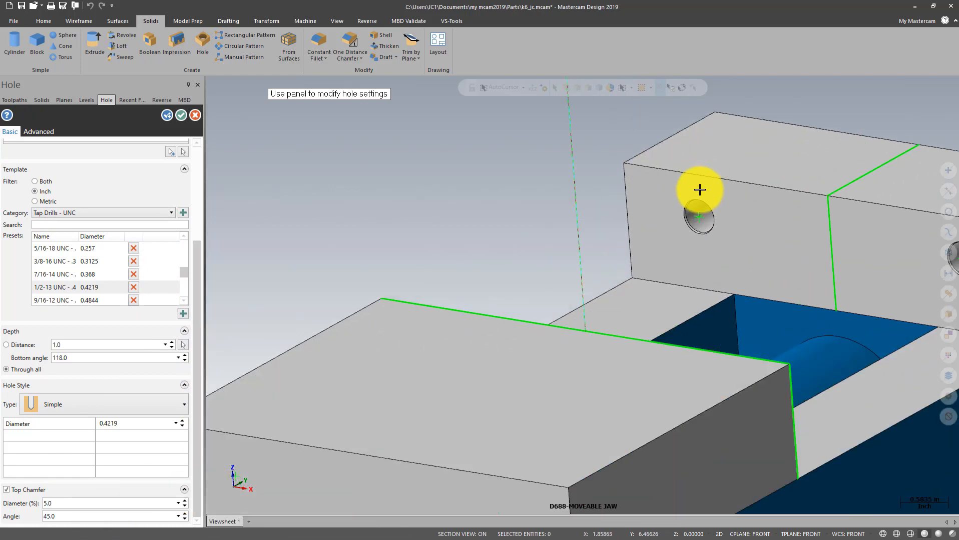
scroll(699, 193, "down", 5)
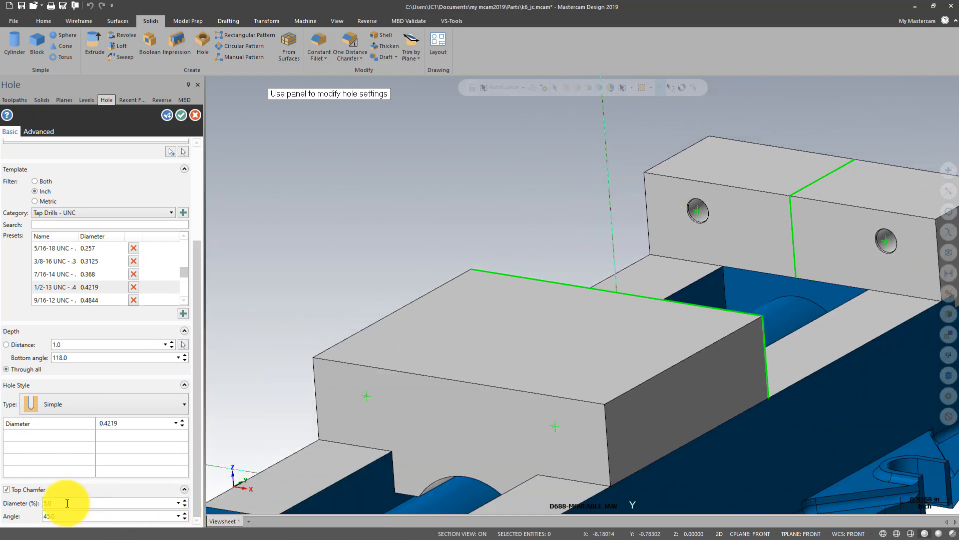
left_click(67, 504)
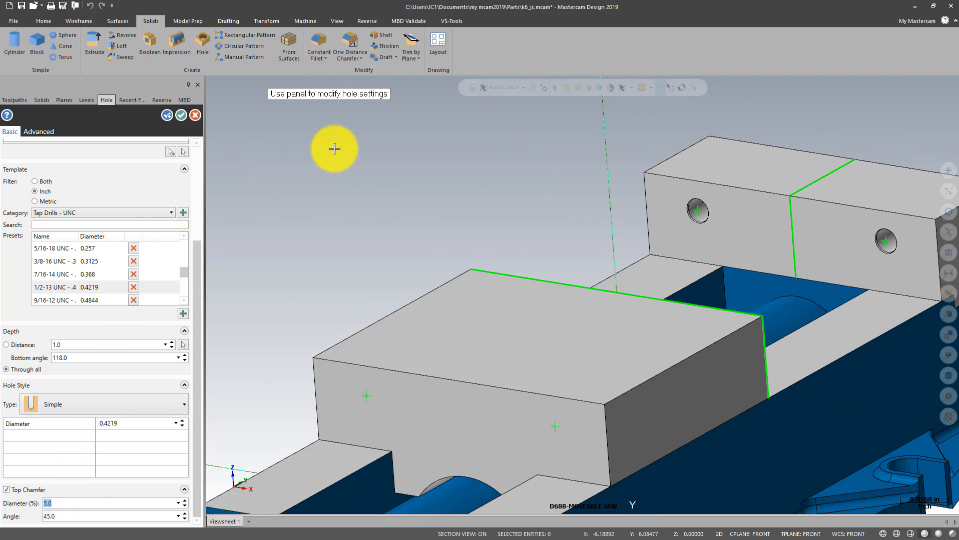
scroll(466, 163, "down", 4)
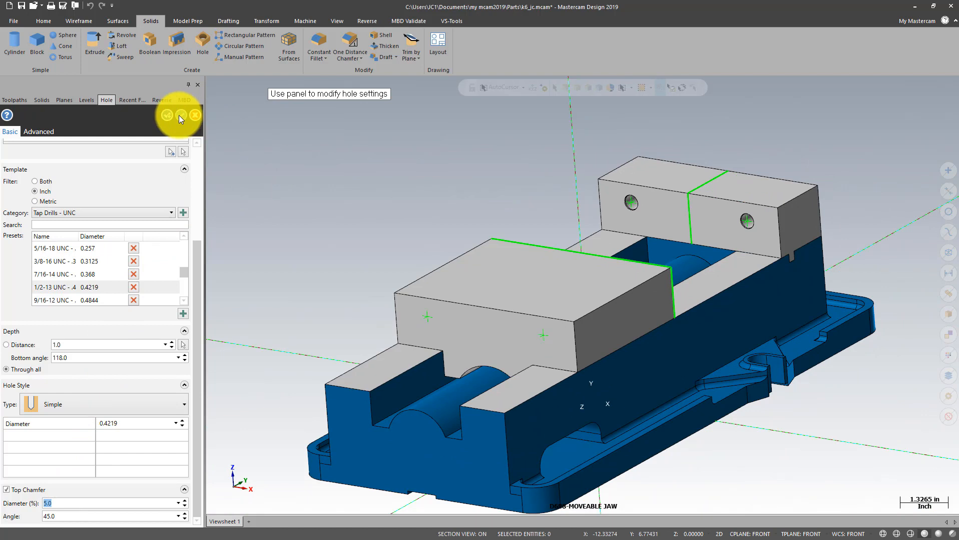
left_click(164, 114)
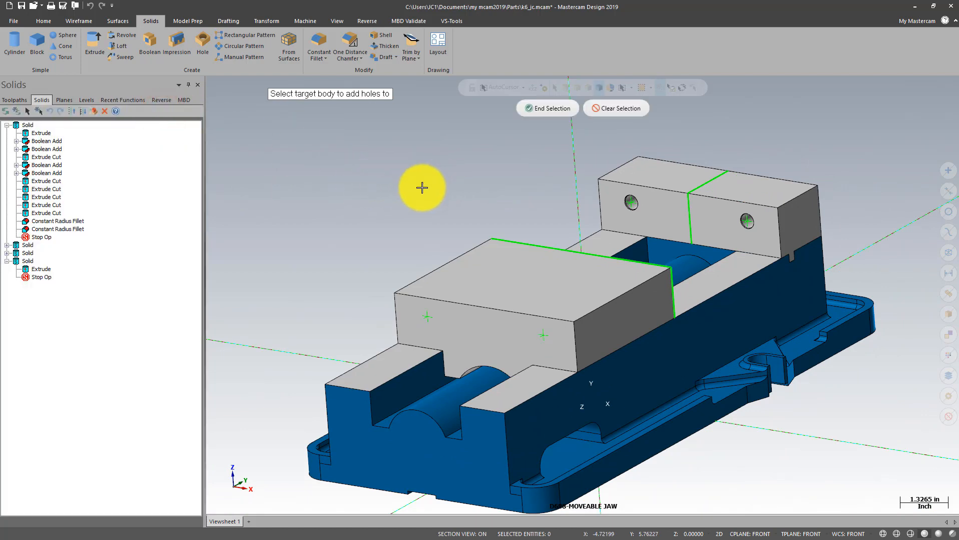
Target the movable jaw's body and position its holes on the two points of its front face.
scroll(330, 347, "up", 2)
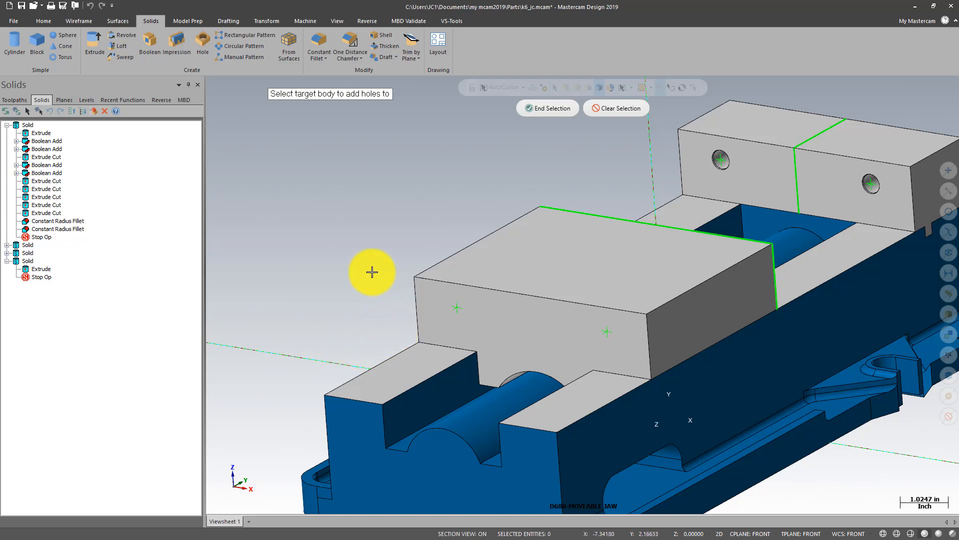
left_click(434, 288)
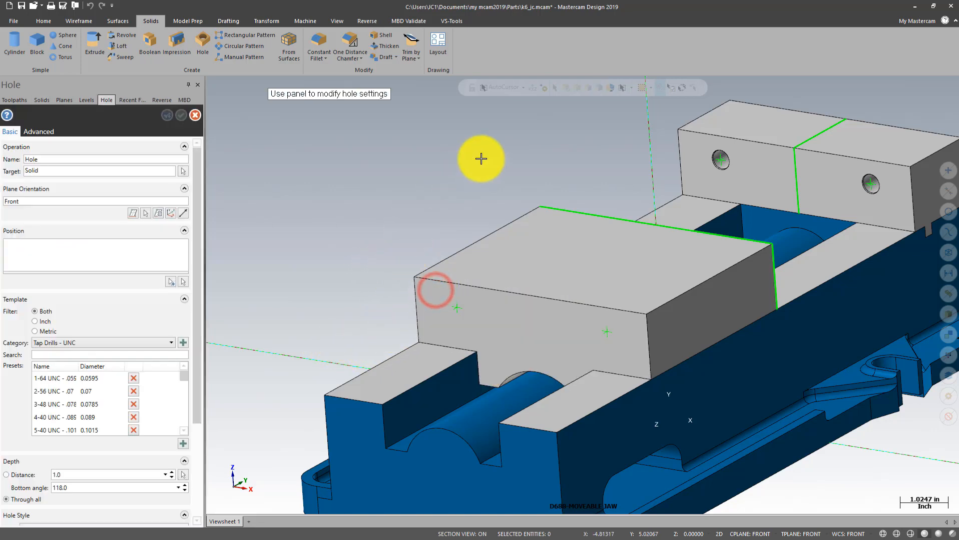
left_click(183, 280)
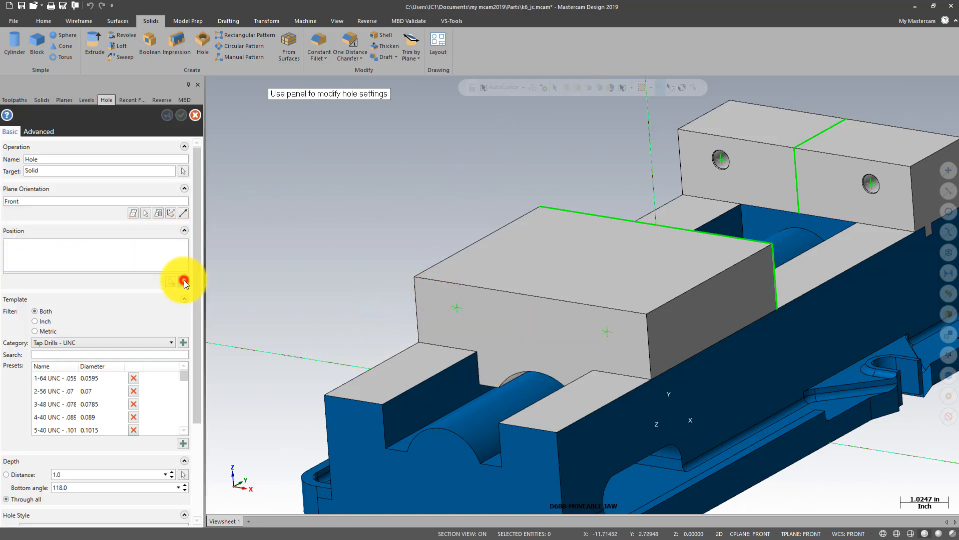
scroll(379, 353, "down", 5)
left_click(449, 217)
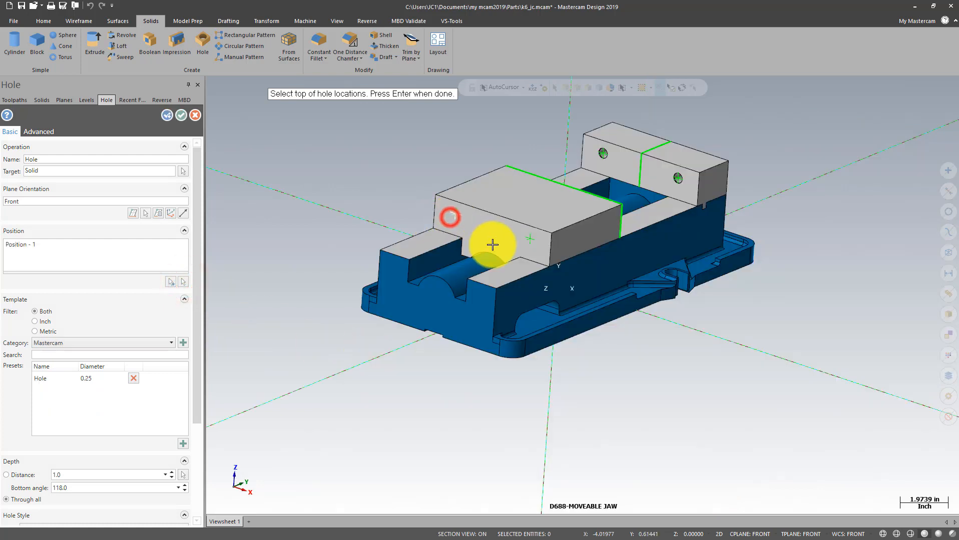
left_click(523, 239)
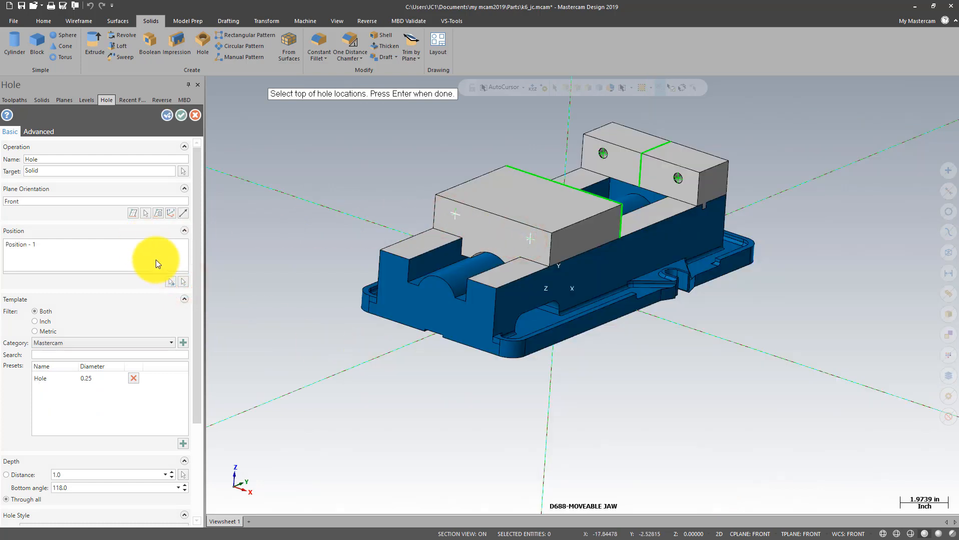
key("Return")
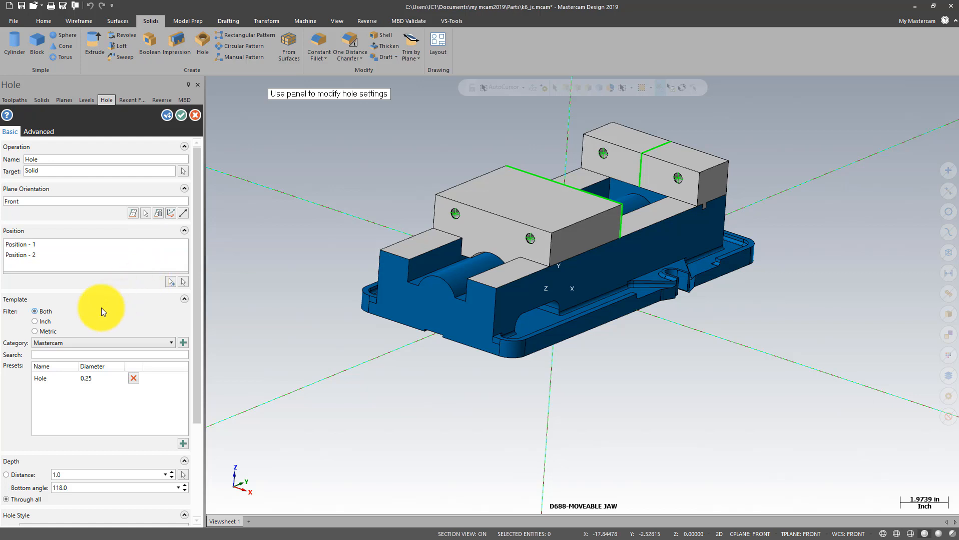
Filter the templates to Inch and apply the 1/2-13 UNC preset from Tap Drills - UNC to the movable jaw's holes.
left_click(36, 322)
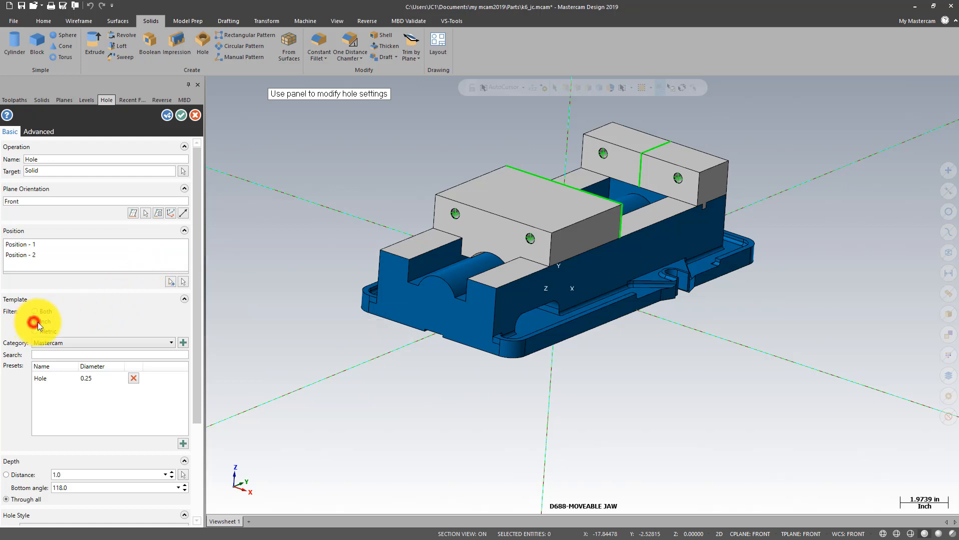
left_click(170, 343)
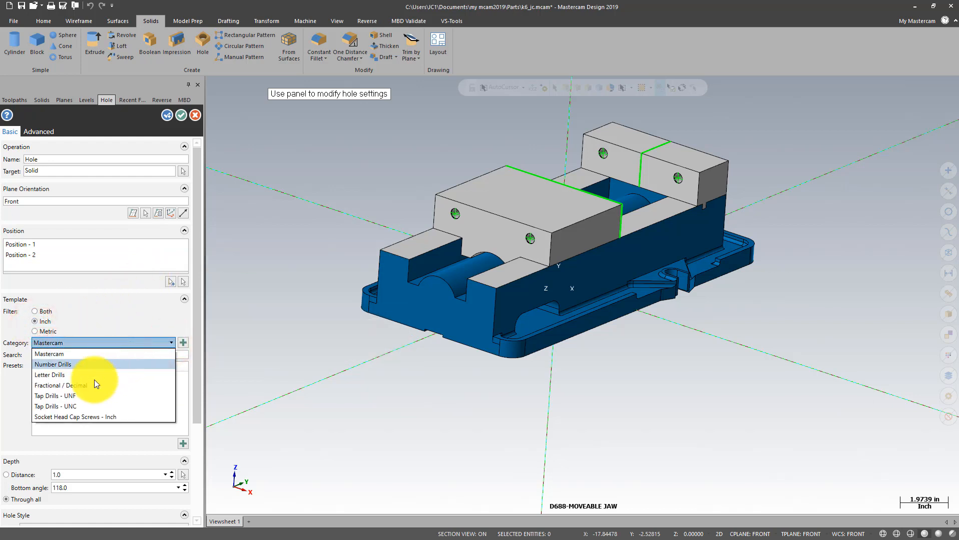
left_click(82, 406)
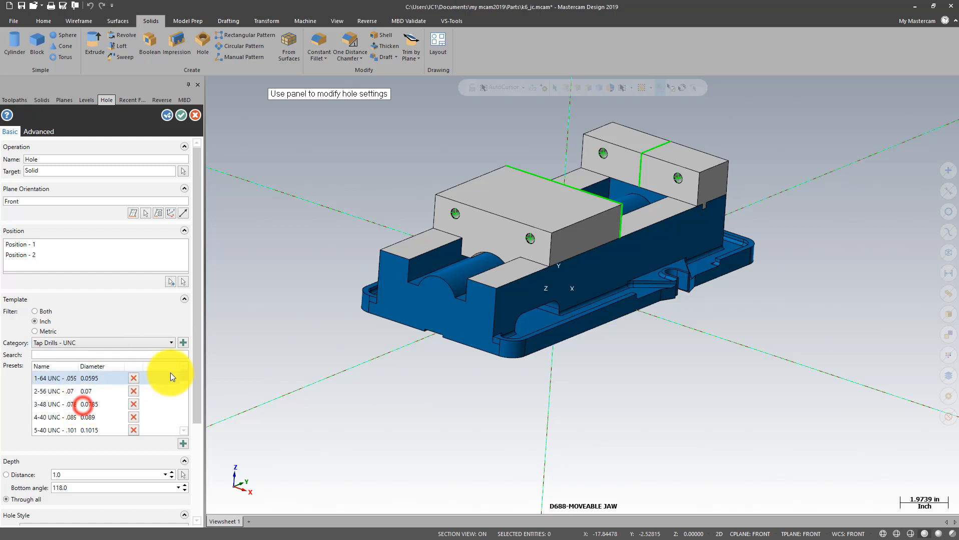
left_click_drag(183, 377, 185, 407)
left_click(93, 406)
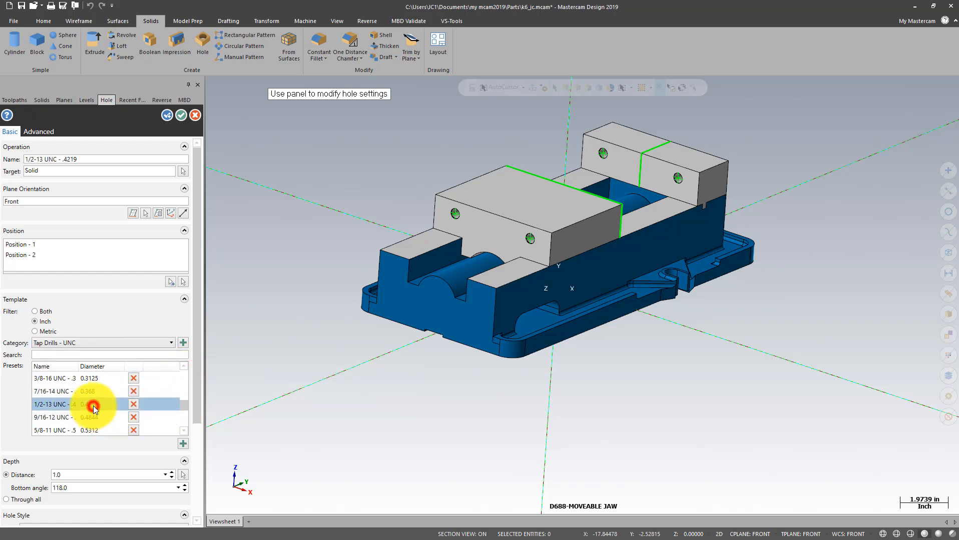
Set the movable jaw's holes to Through all, keep the top chamfer, and finish the hole operation.
left_click_drag(199, 356, 199, 411)
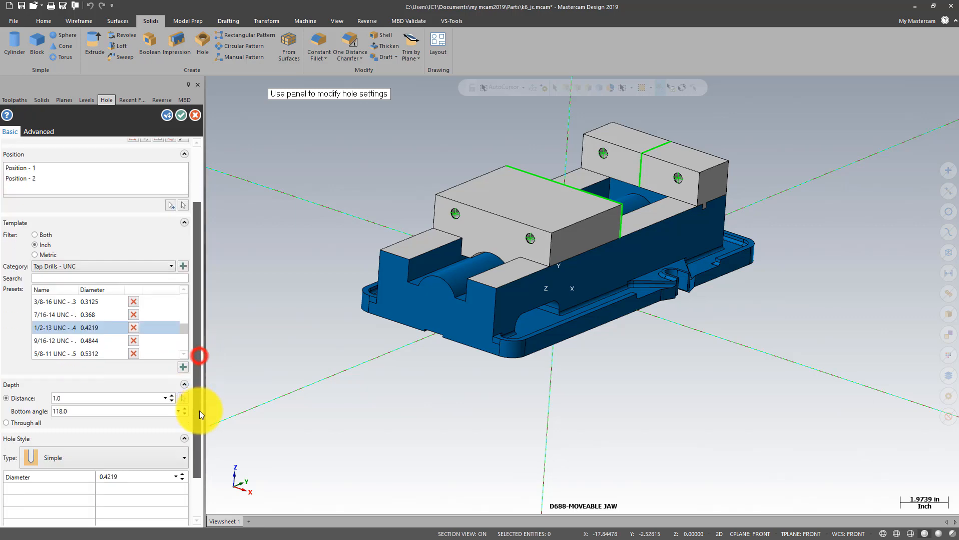
left_click(7, 423)
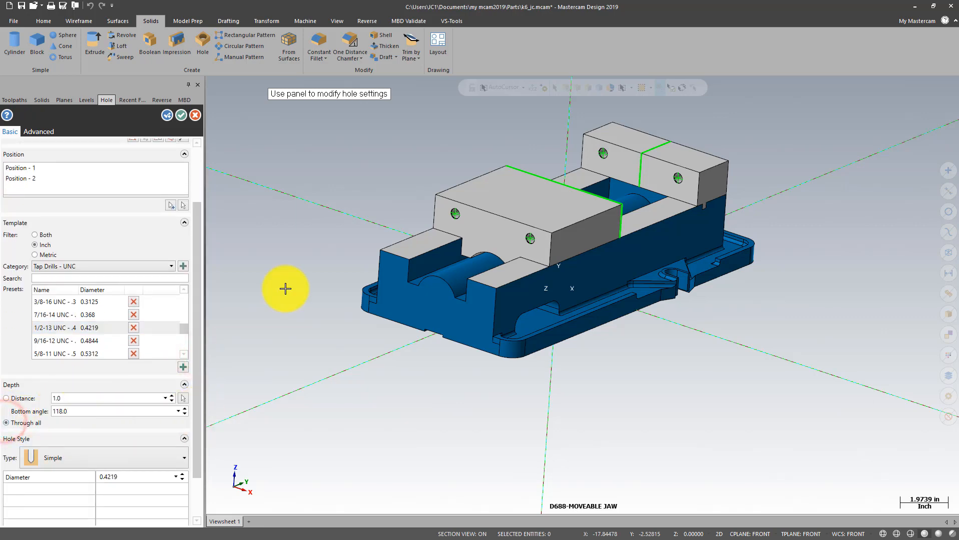
middle_click_drag(475, 193, 452, 188)
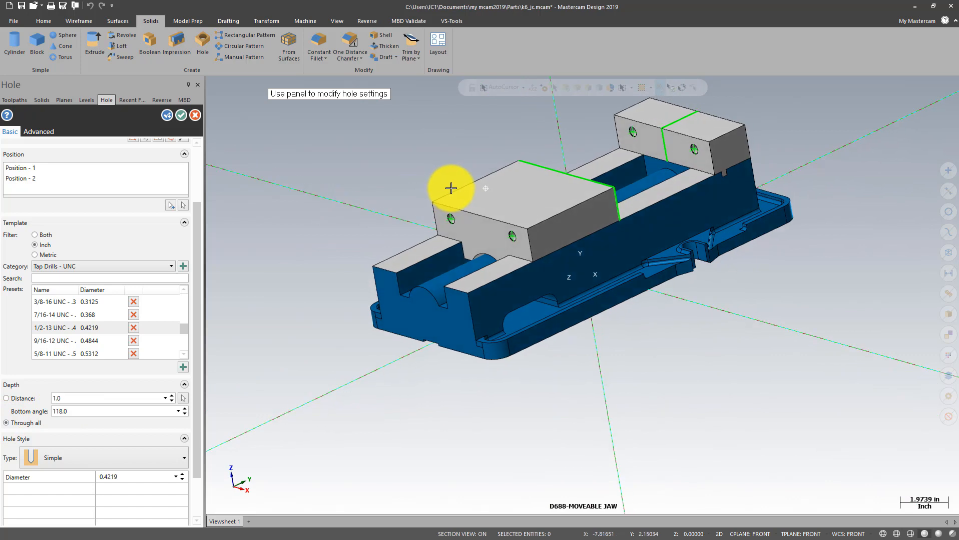
left_click_drag(203, 379, 204, 434)
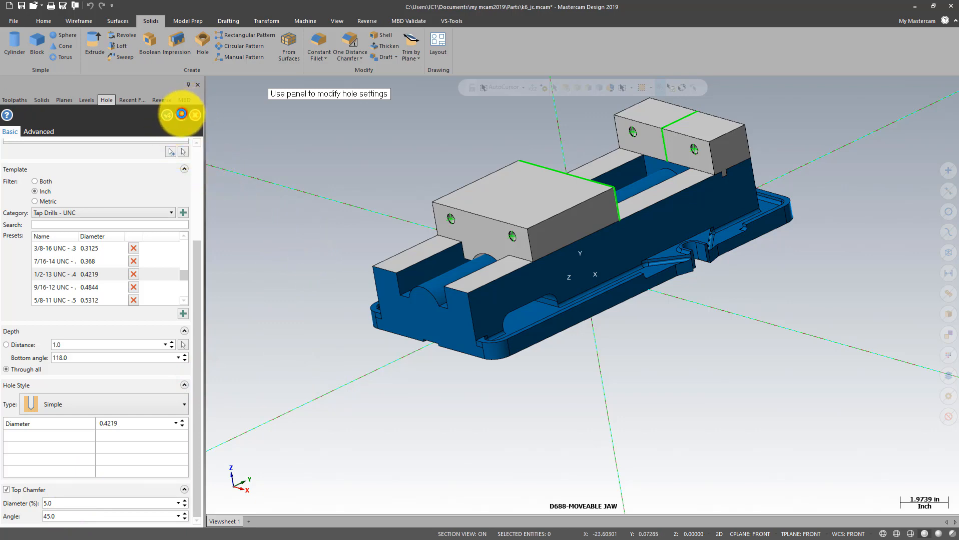
left_click(182, 115)
mouse_move(339, 217)
middle_mouse_down()
mouse_move(402, 214)
mouse_move(321, 218)
middle_mouse_up()
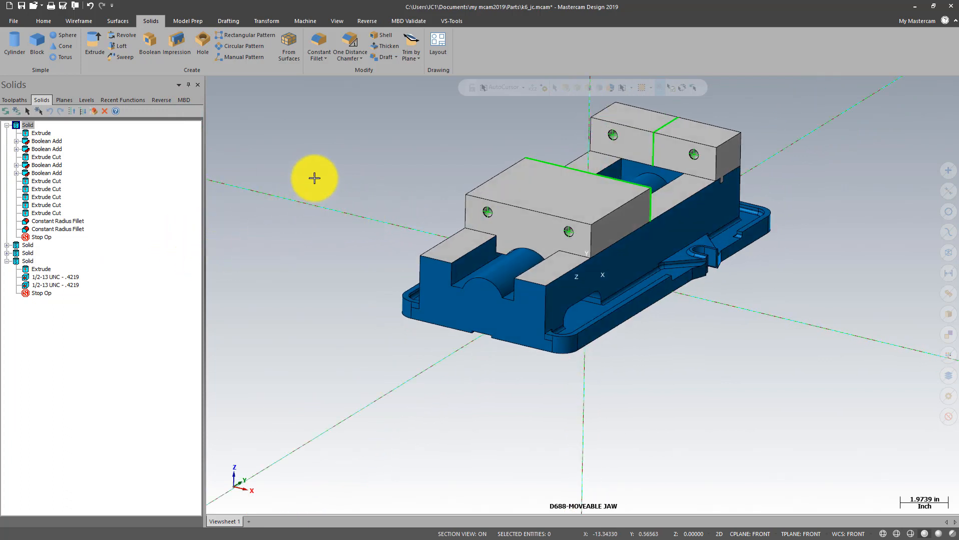
left_click(322, 157)
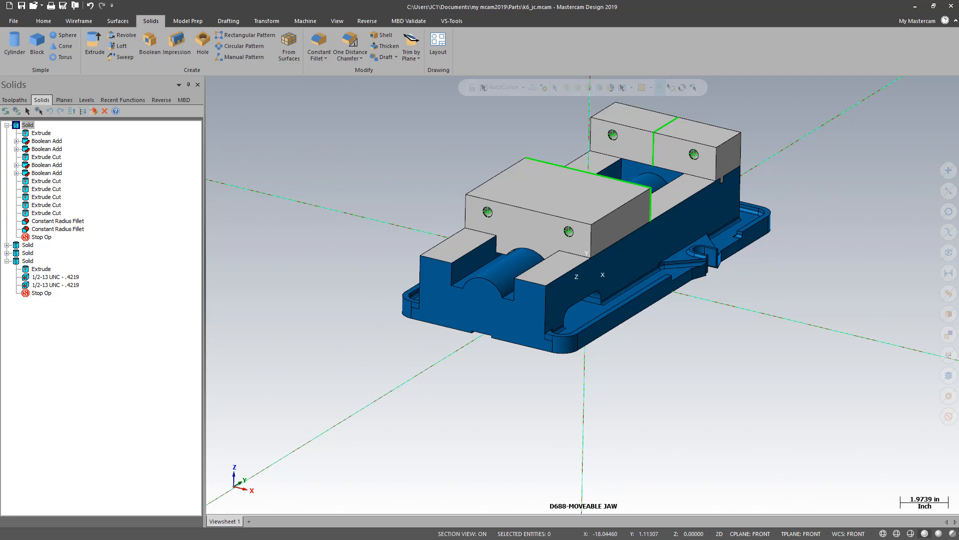
Make level 5008, D688-BACK JAW, the active level.
left_click(86, 100)
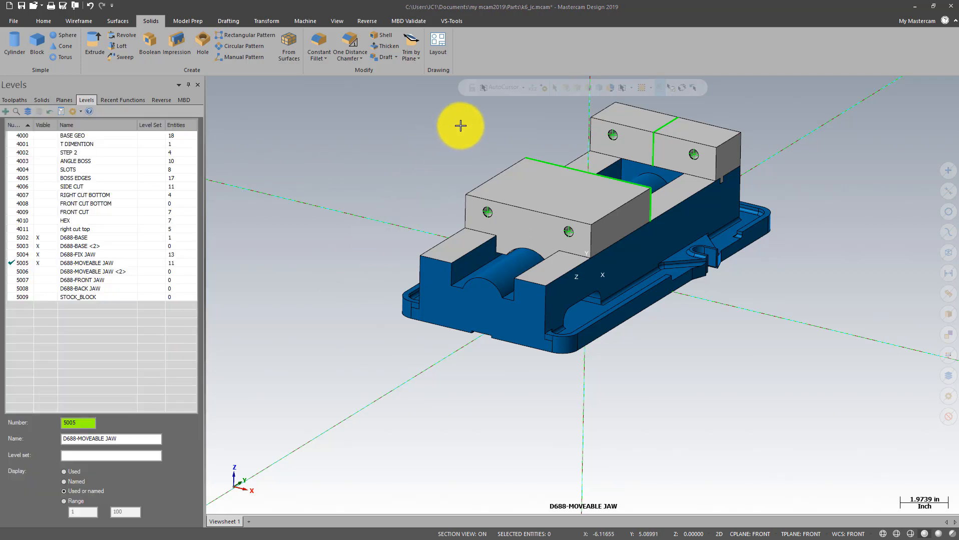
scroll(460, 125, "up", 1)
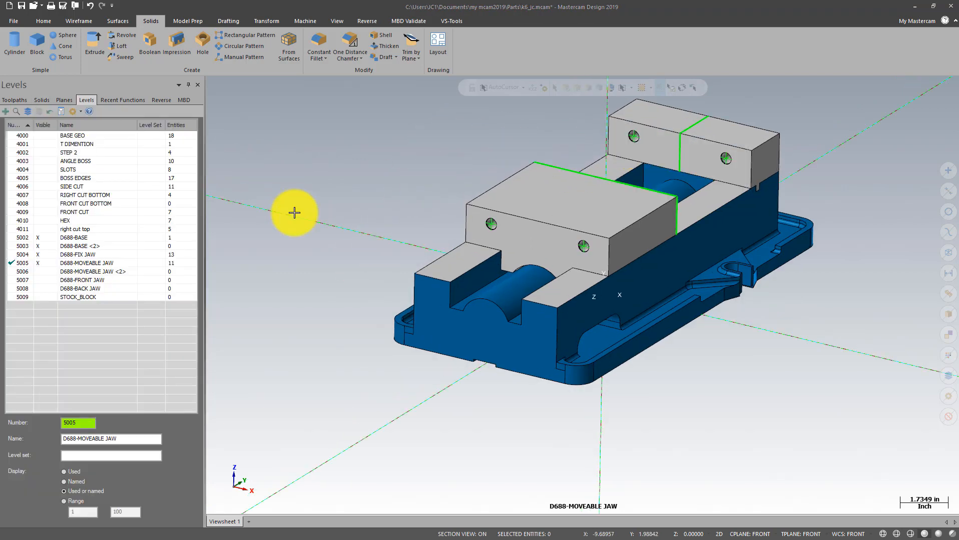
left_click(46, 289)
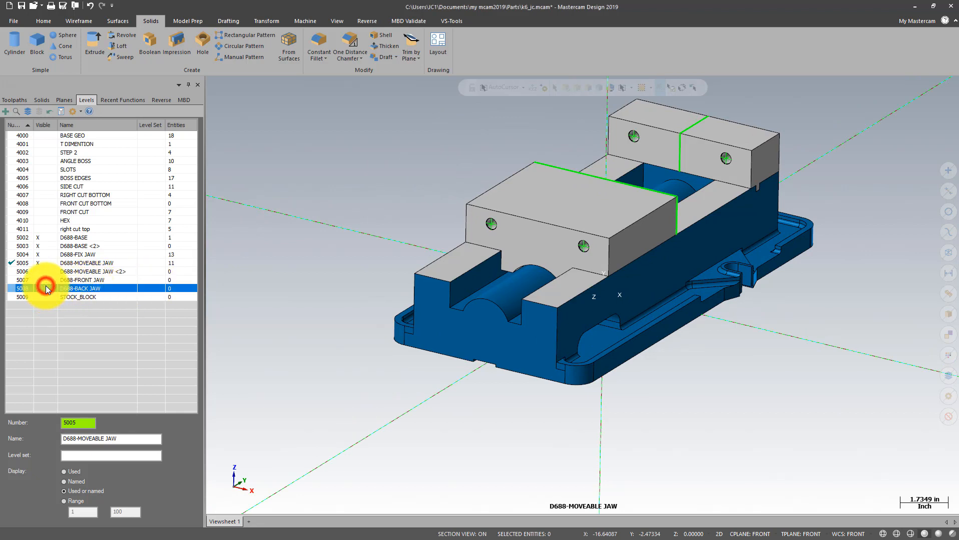
left_click(10, 288)
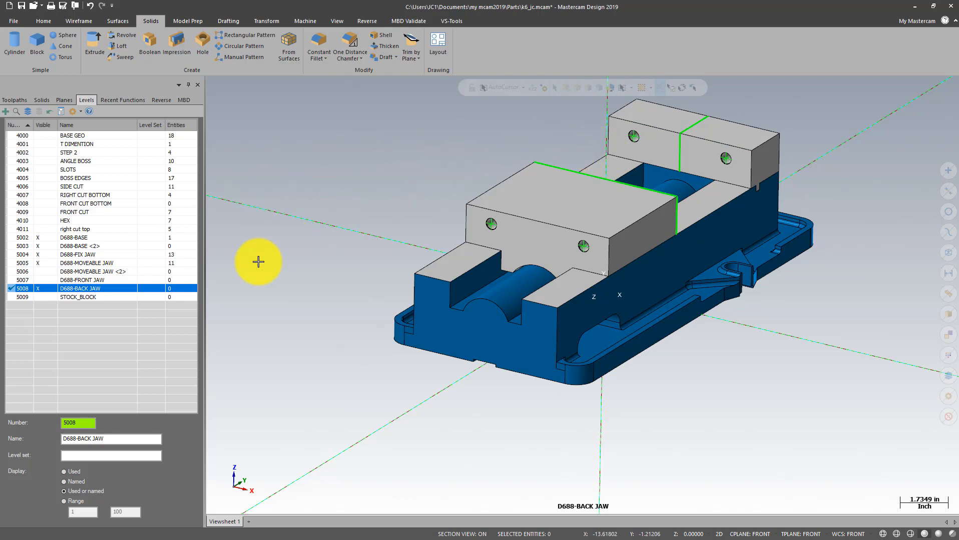
Set the Right plane as WCS, construction plane and tool plane, and look at the vise from that plane's top view.
left_click(66, 101)
left_click(35, 154)
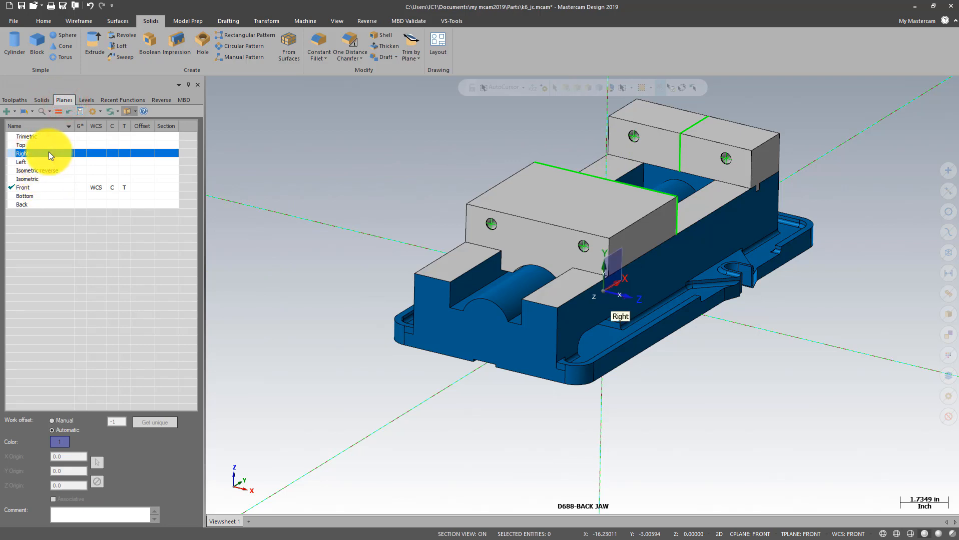
left_click(49, 151)
left_click(59, 111)
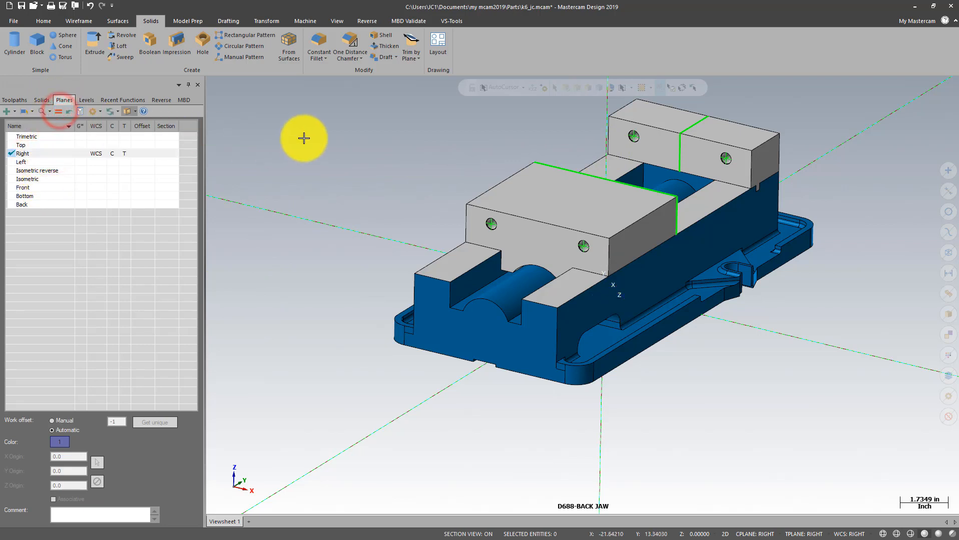
right_click(304, 138)
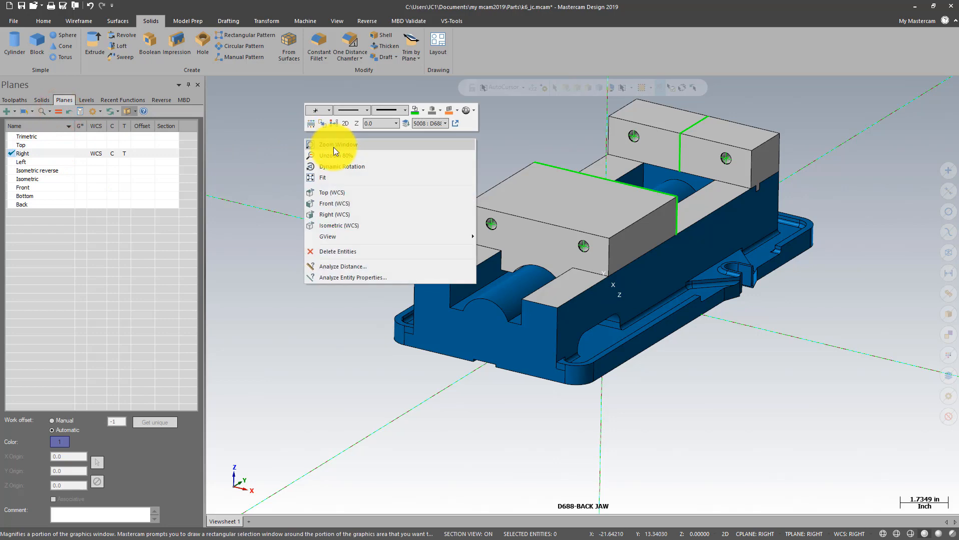
left_click(324, 192)
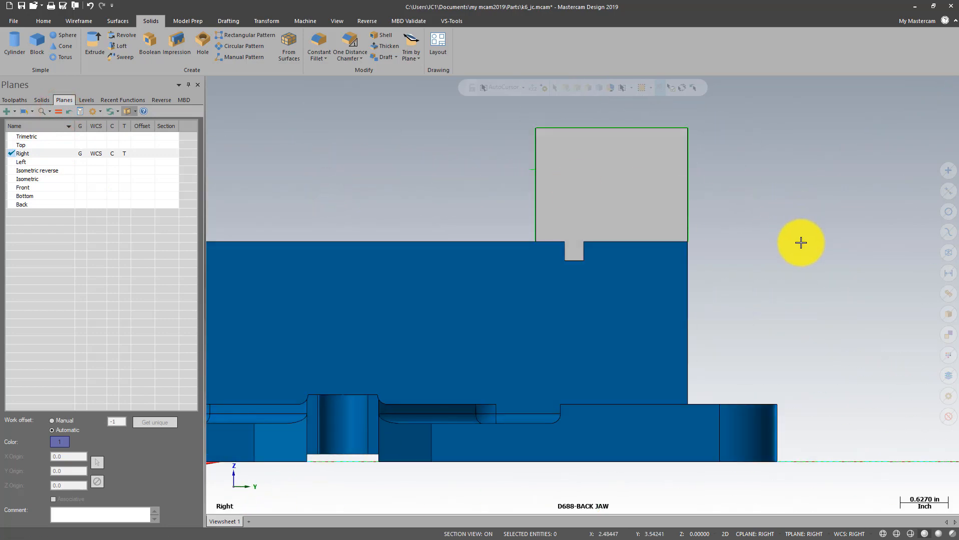
Set the construction depth to the Z coordinate of the front upper corner of the key slot under the fixed jaw.
scroll(801, 243, "down", 1)
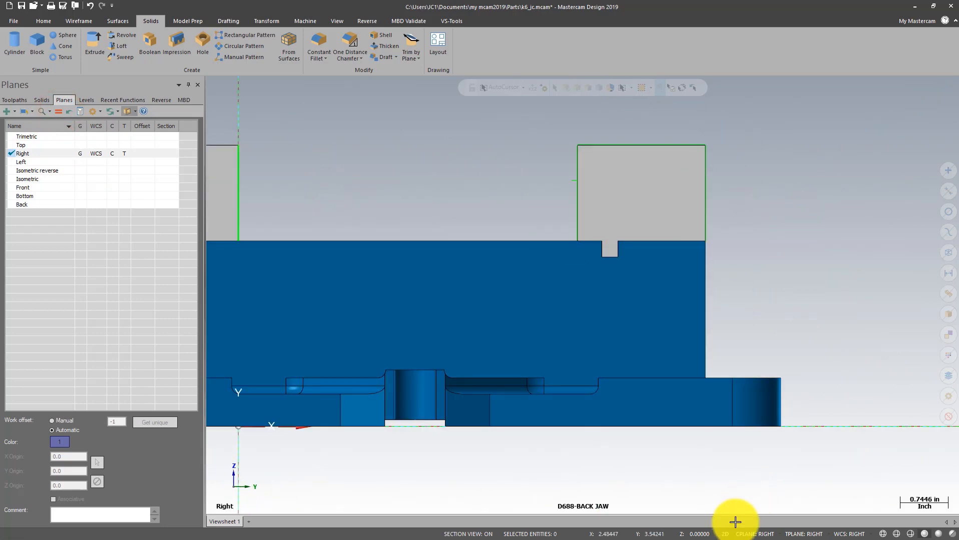
left_click(701, 535)
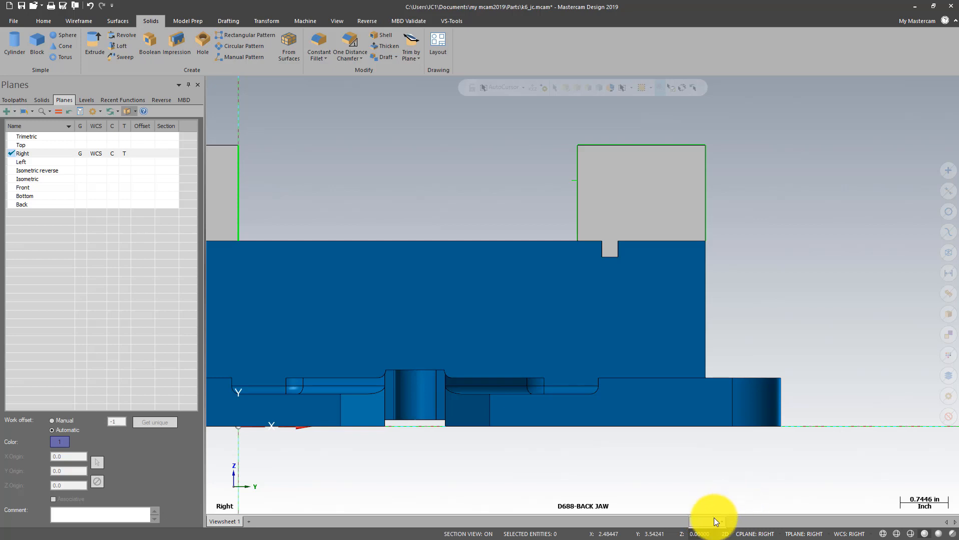
right_click(707, 520)
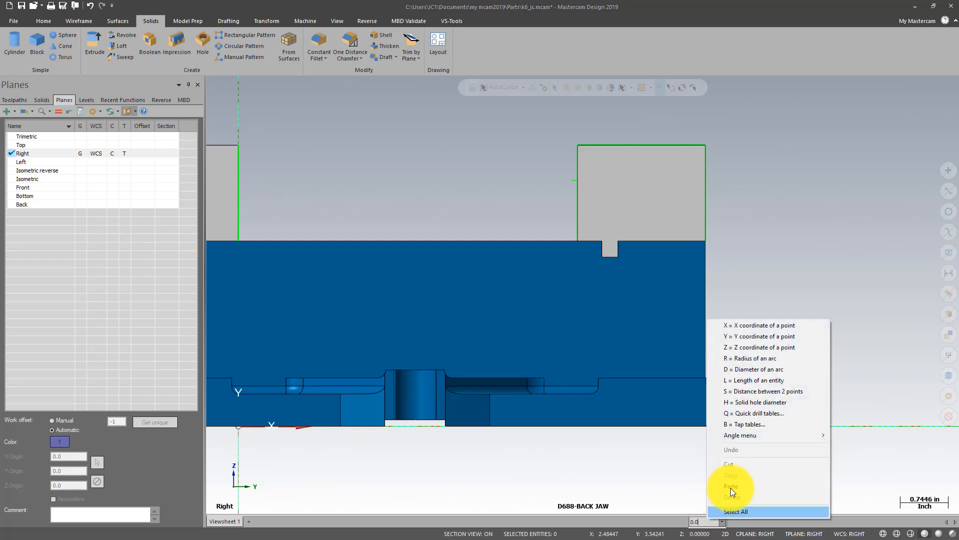
left_click(758, 348)
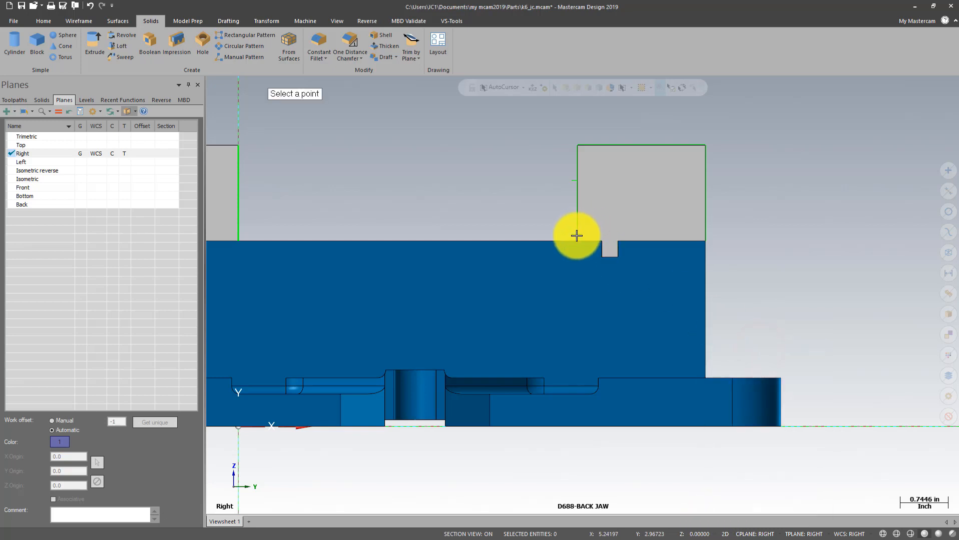
left_click(601, 242)
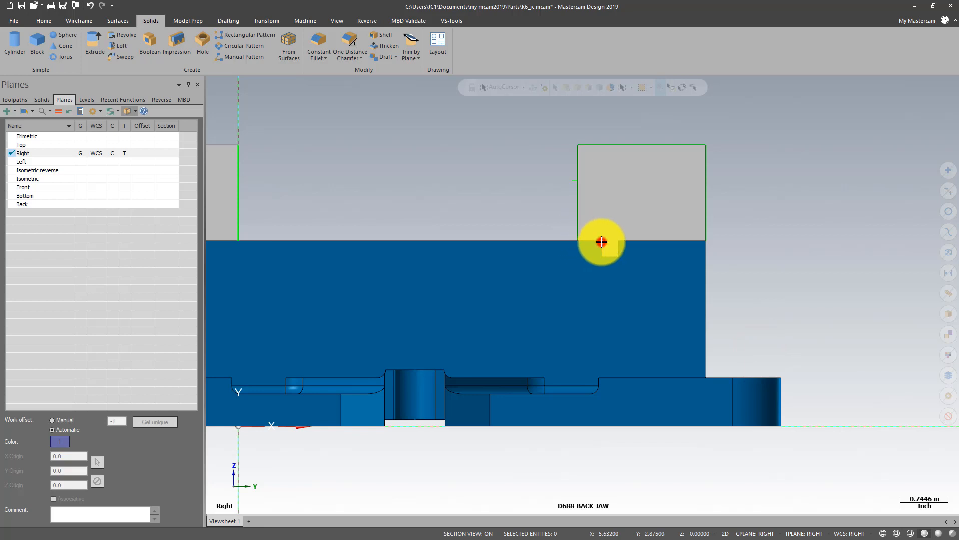
scroll(784, 200, "down", 2)
scroll(617, 142, "up", 1)
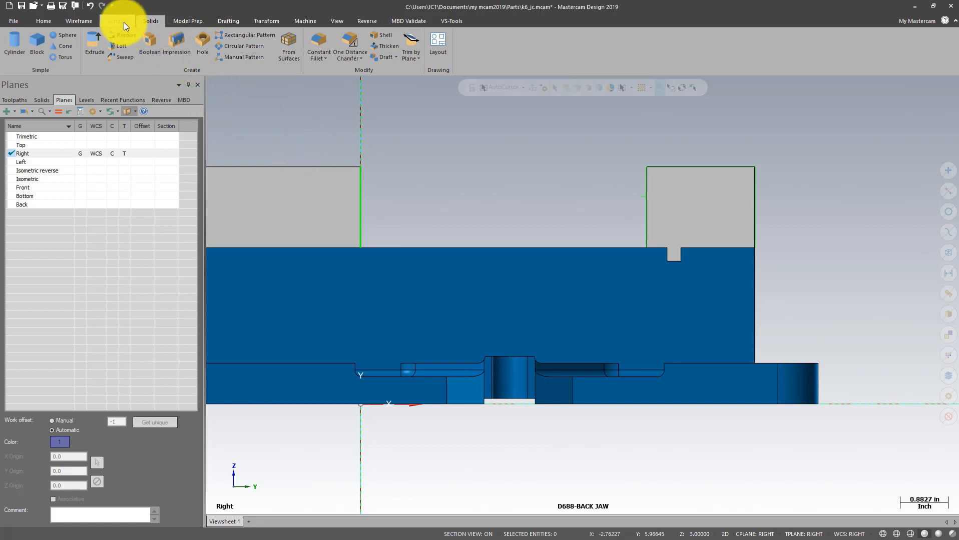
Change the active wireframe color to magenta from the default colors.
right_click(787, 117)
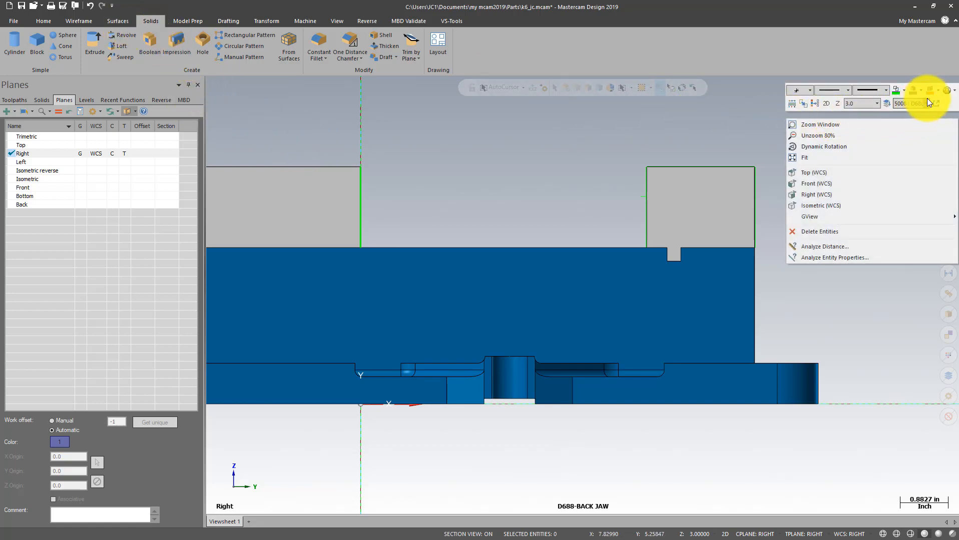
left_click(904, 90)
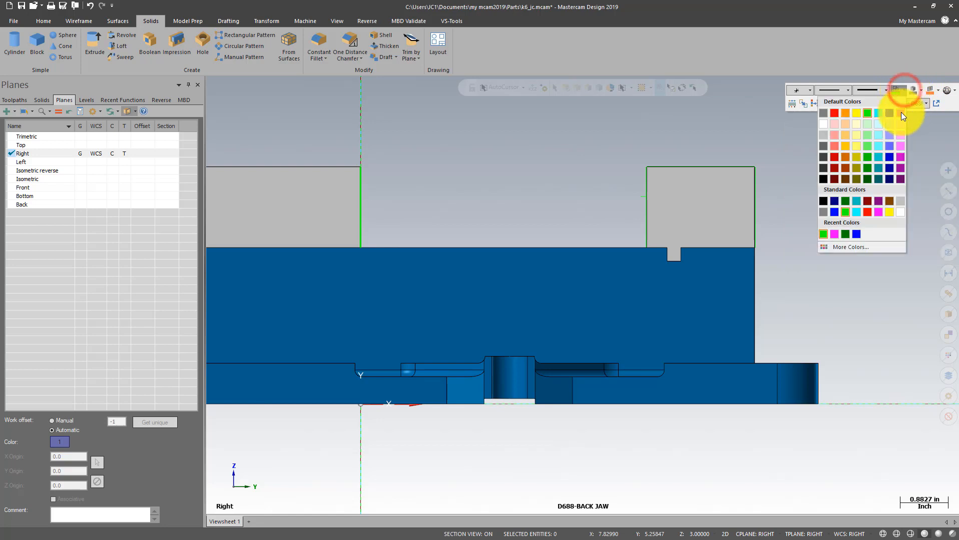
left_click(902, 113)
Draw a base-point rectangular shape about 0.68 by 2.15 in, its lower-right origin at the fixed jaw's bottom front corner.
left_click(84, 21)
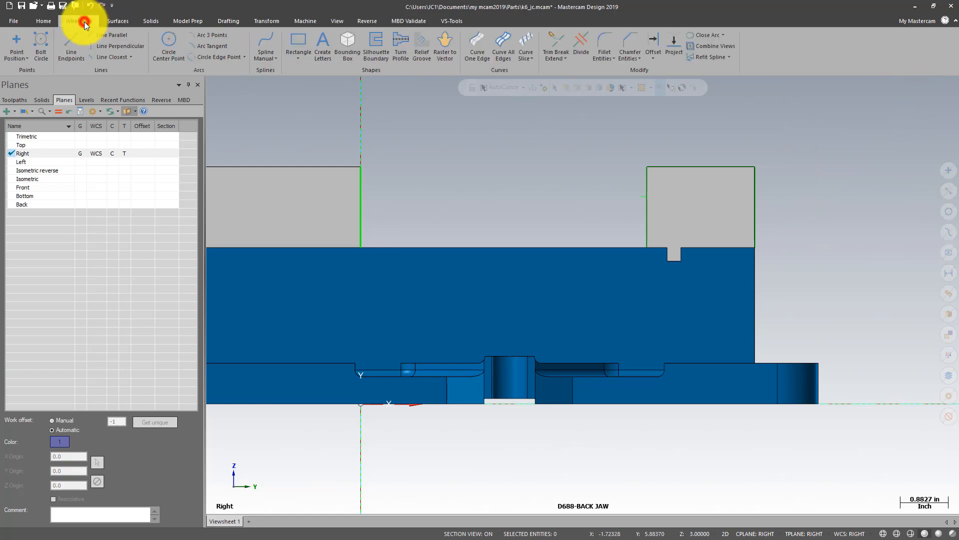
left_click(298, 59)
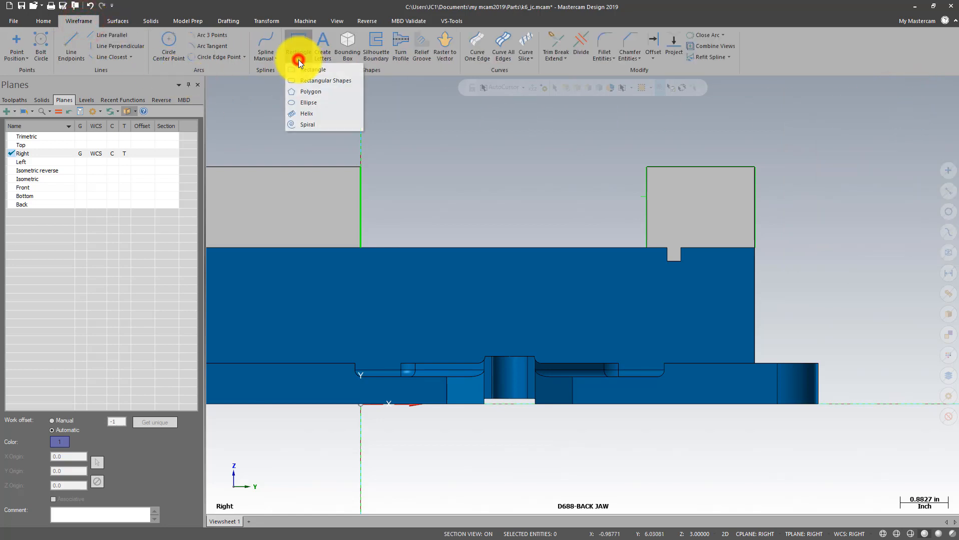
left_click(316, 78)
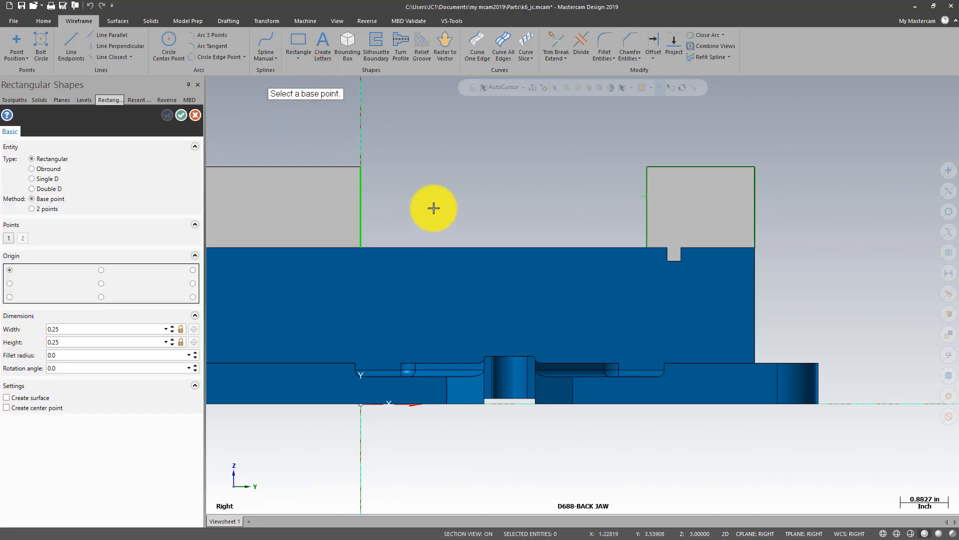
left_click(193, 298)
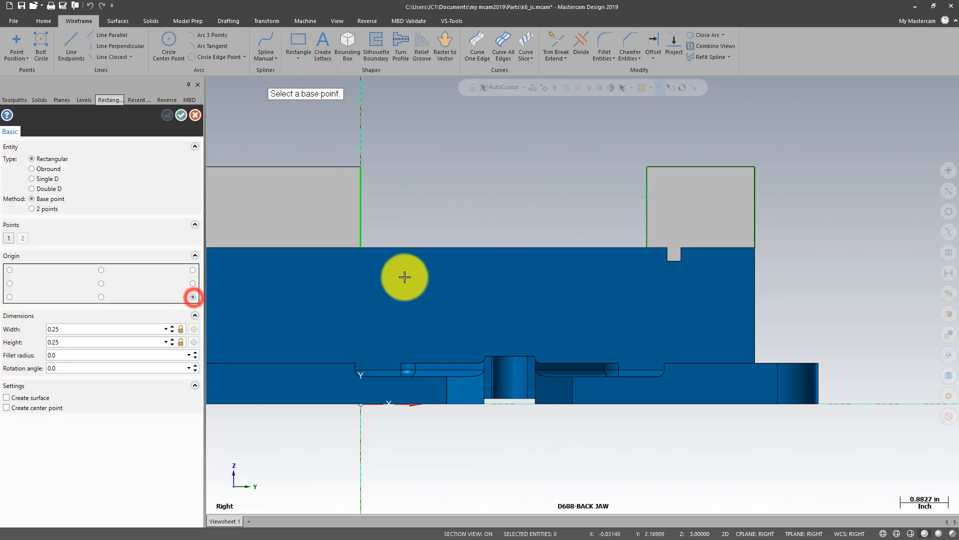
left_click(645, 247)
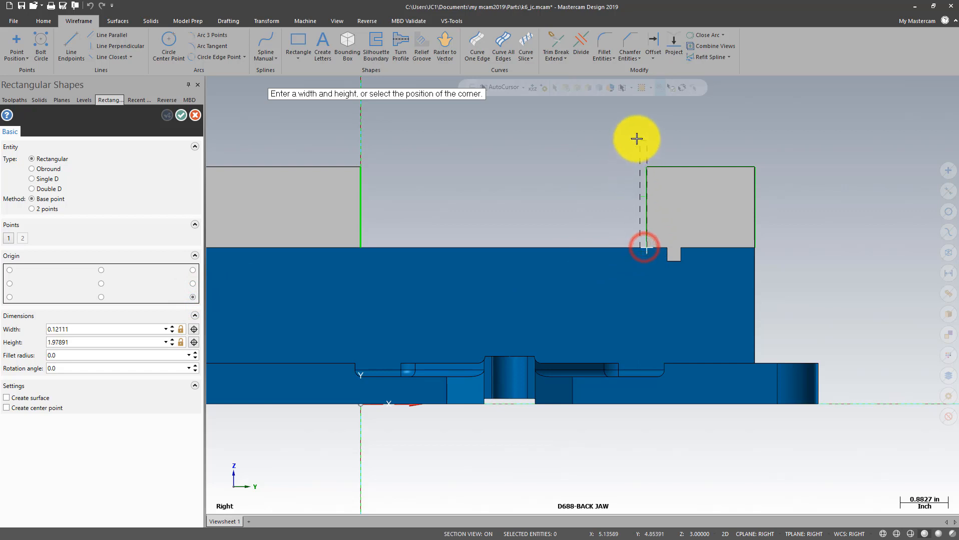
left_click(609, 131)
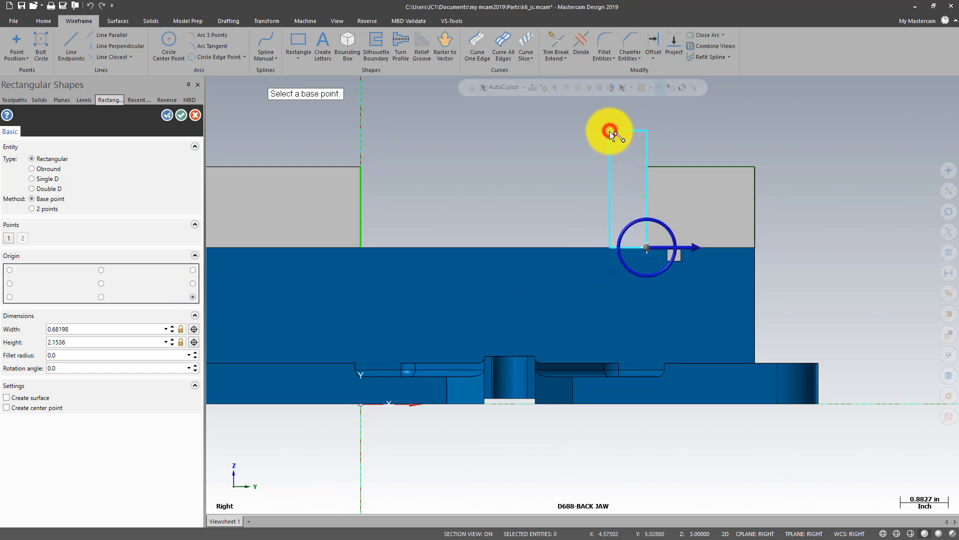
Set the rectangle's width to 0.75 and height to 1.75, and finish the shape.
double_click(95, 329)
key("BackSpace")
type(".75")
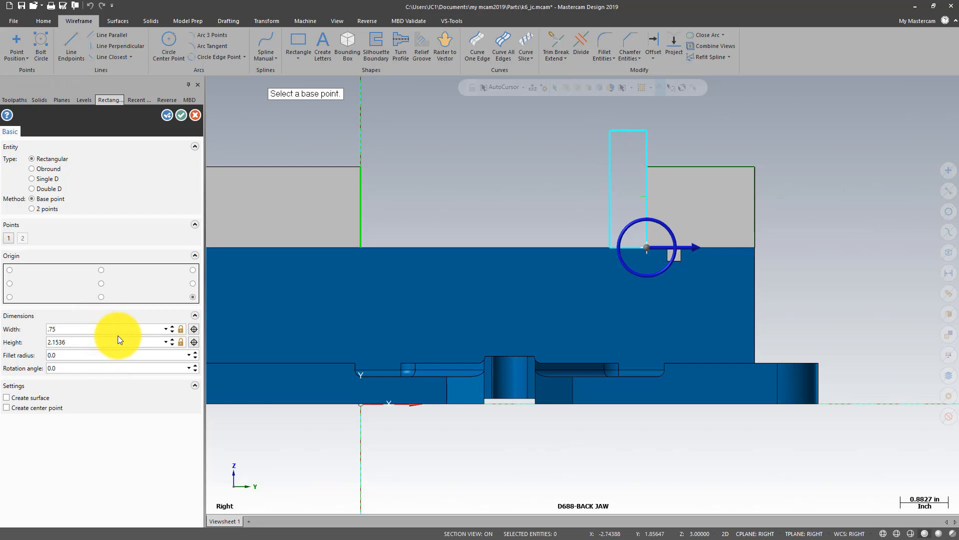
left_click(91, 343)
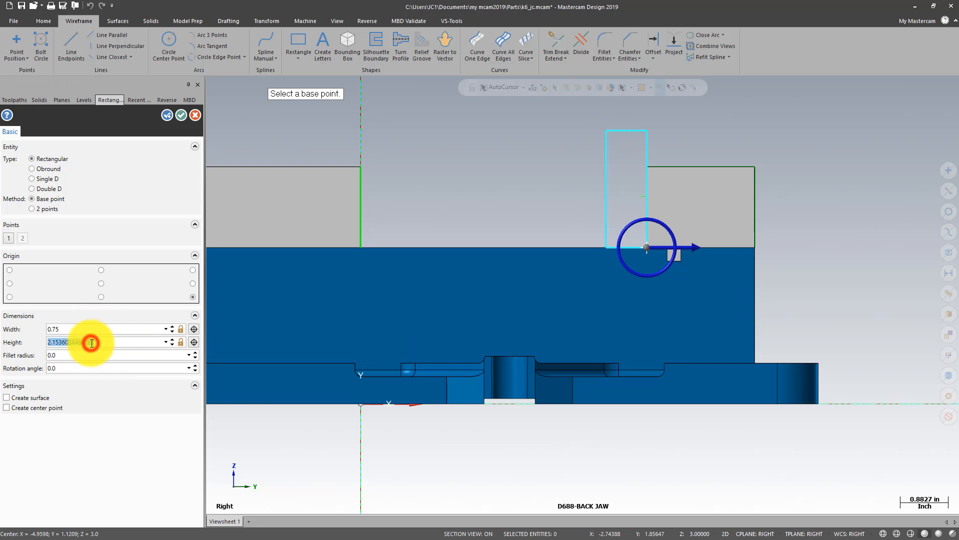
type("1.75")
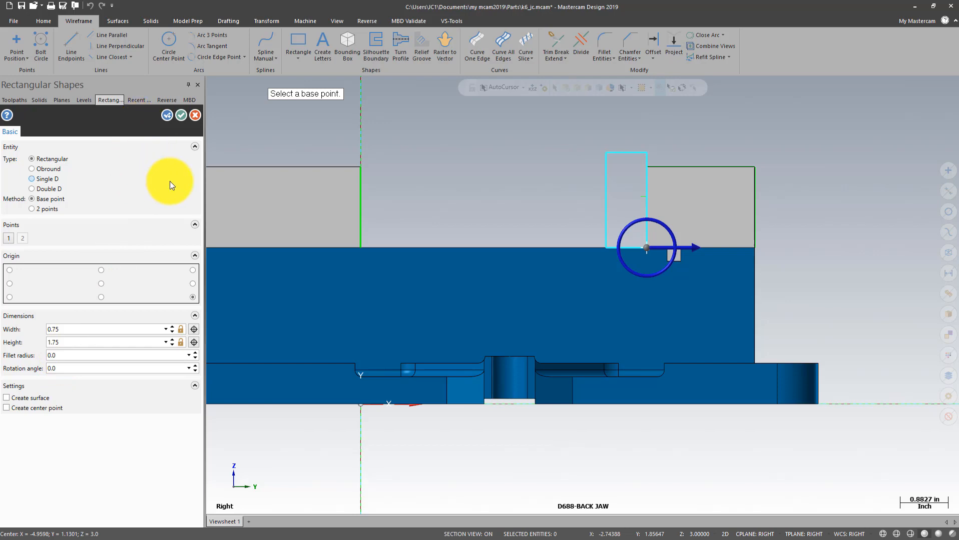
left_click(181, 116)
Move the four lines of the magenta rectangle by -3 in Z with Translate, without keeping a copy.
middle_click_drag(525, 161, 574, 178)
scroll(586, 159, "down", 4)
scroll(516, 123, "up", 1)
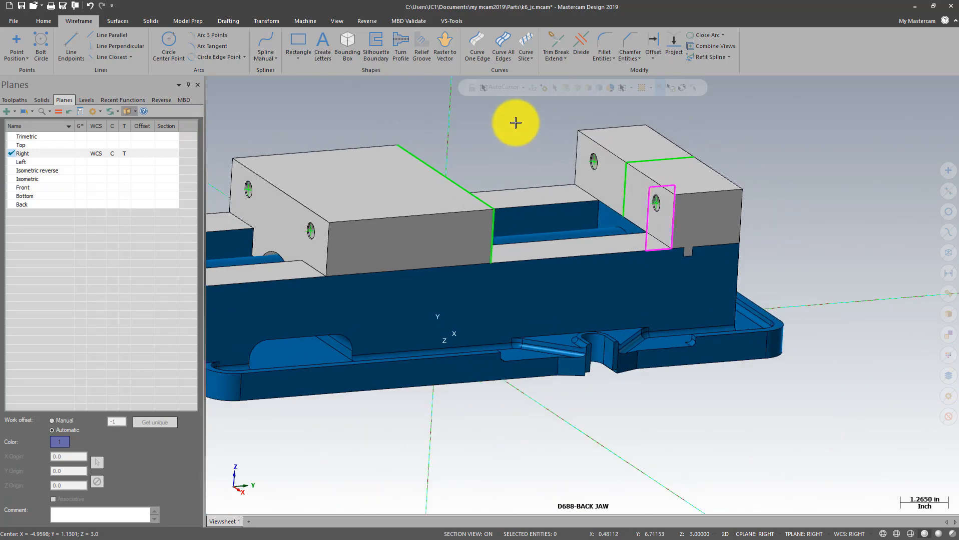
scroll(516, 123, "up", 1)
scroll(525, 128, "down", 1)
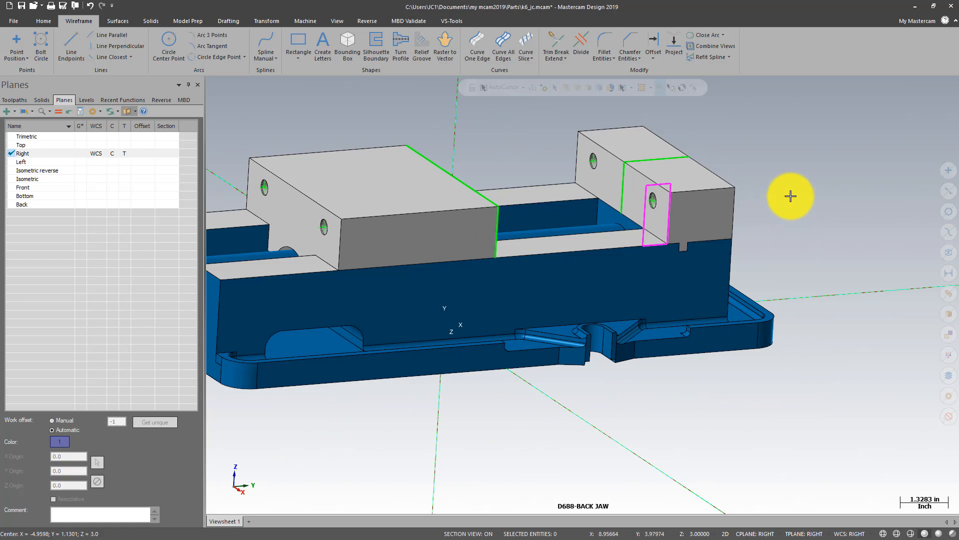
scroll(789, 196, "up", 1)
scroll(780, 155, "down", 1)
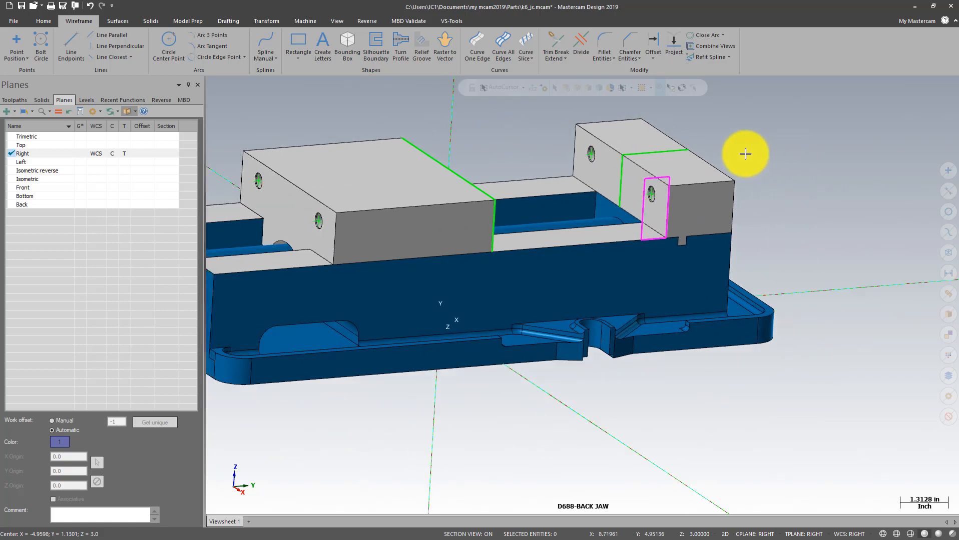
left_click(660, 177)
left_click(668, 191)
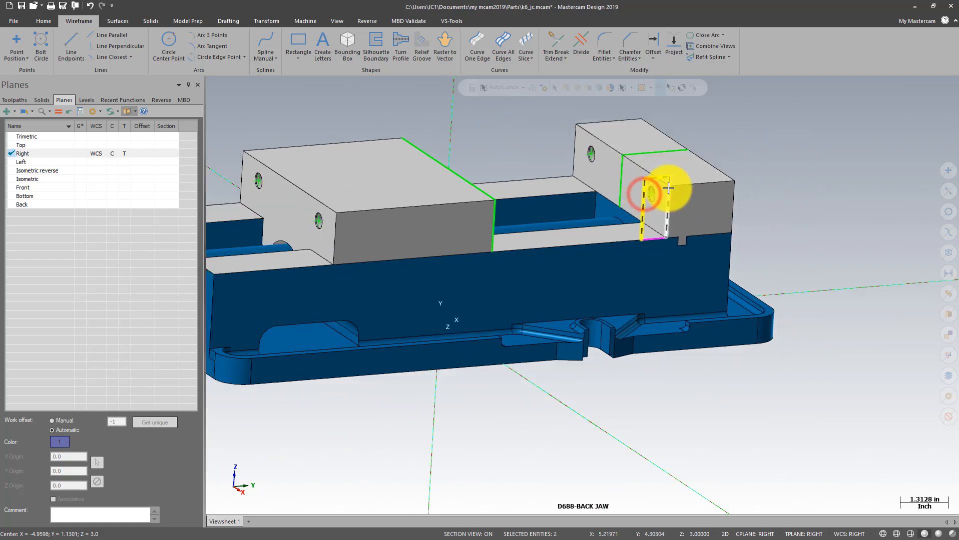
left_click(657, 237)
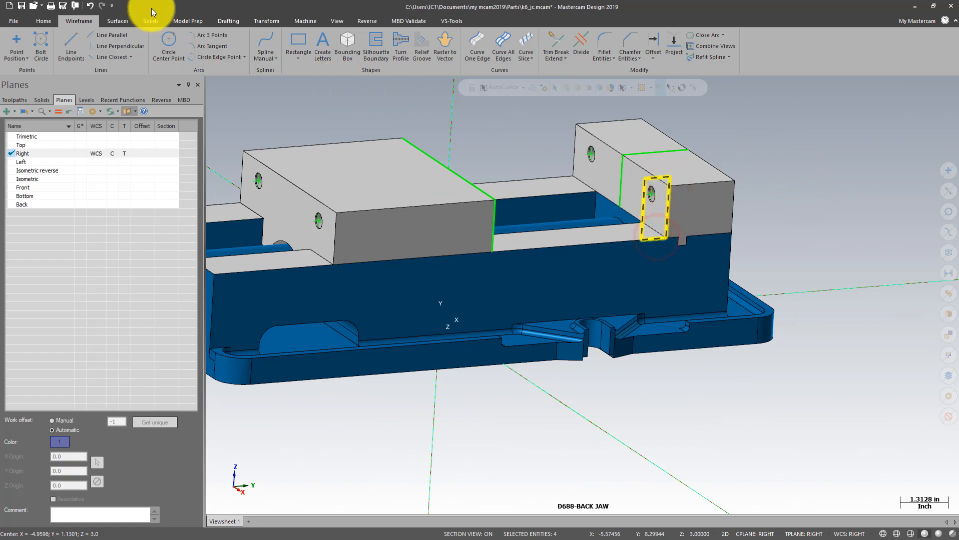
left_click(273, 20)
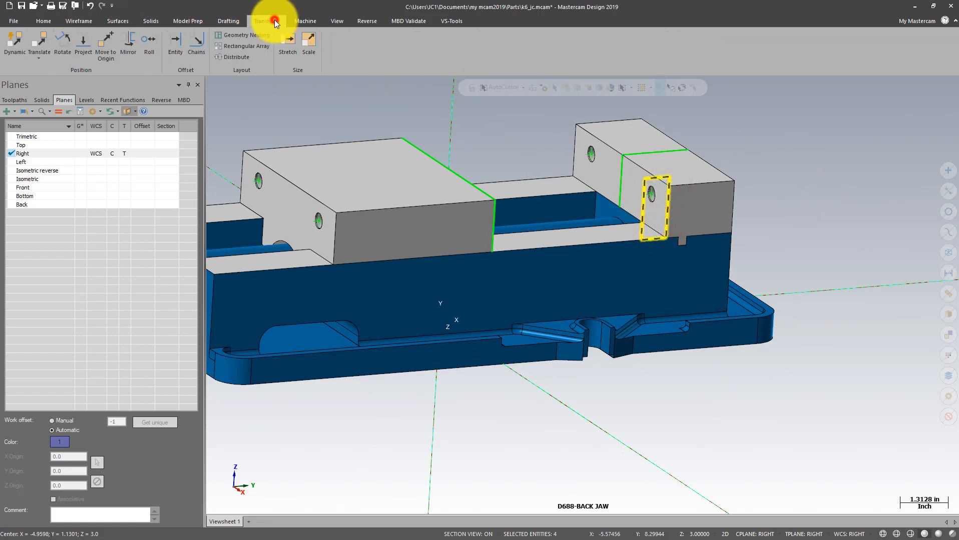
left_click(40, 41)
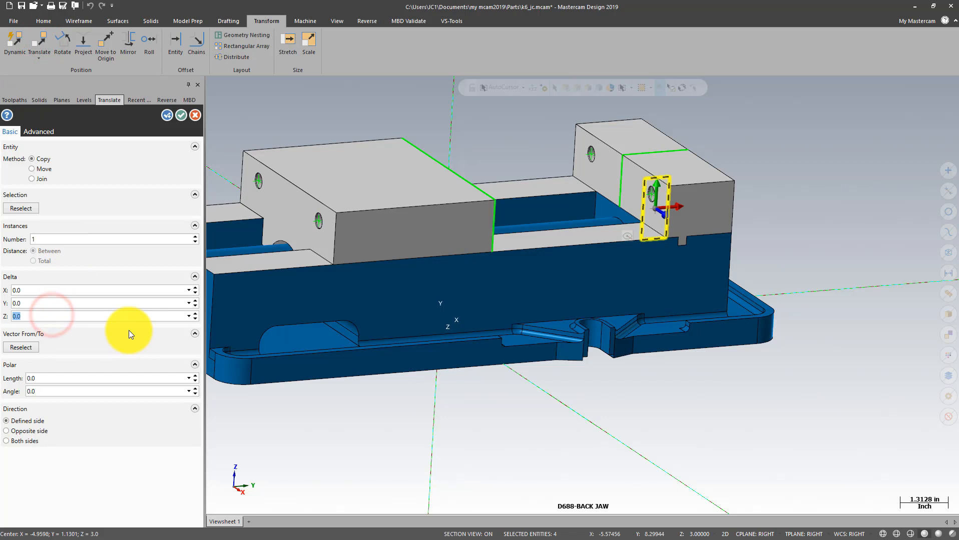
type("-3")
key("Return")
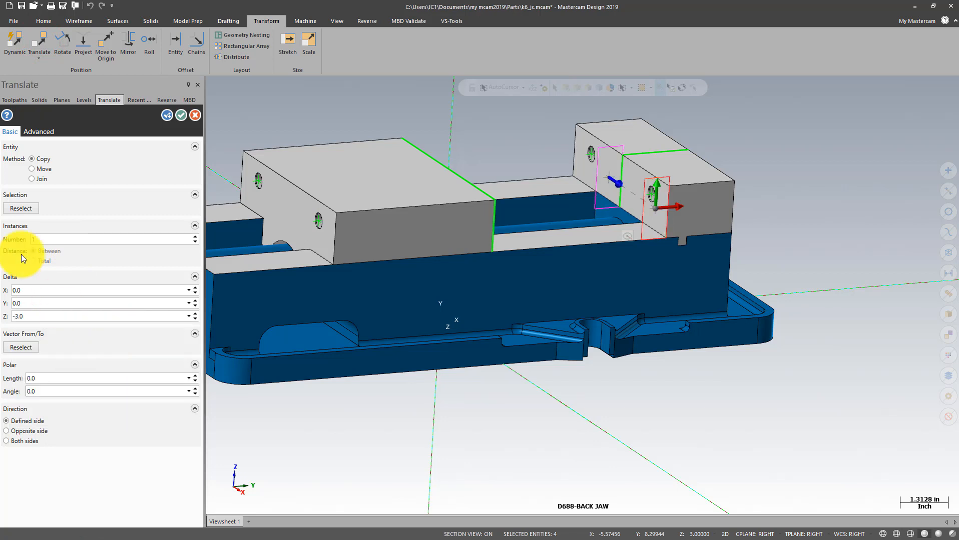
left_click(33, 168)
left_click(181, 115)
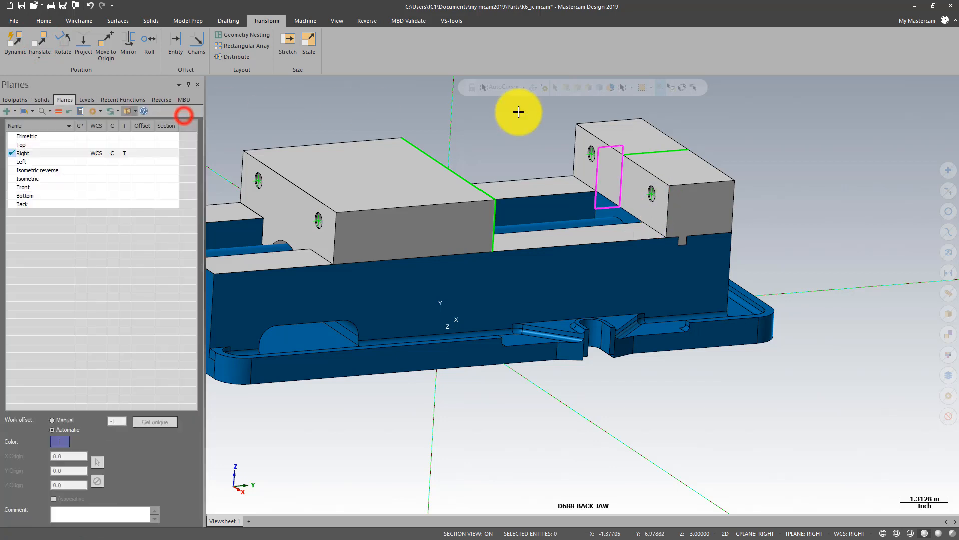
Extrude the magenta rectangle 3.0 in both directions as a new solid body in front of the fixed jaw.
scroll(803, 128, "down", 2)
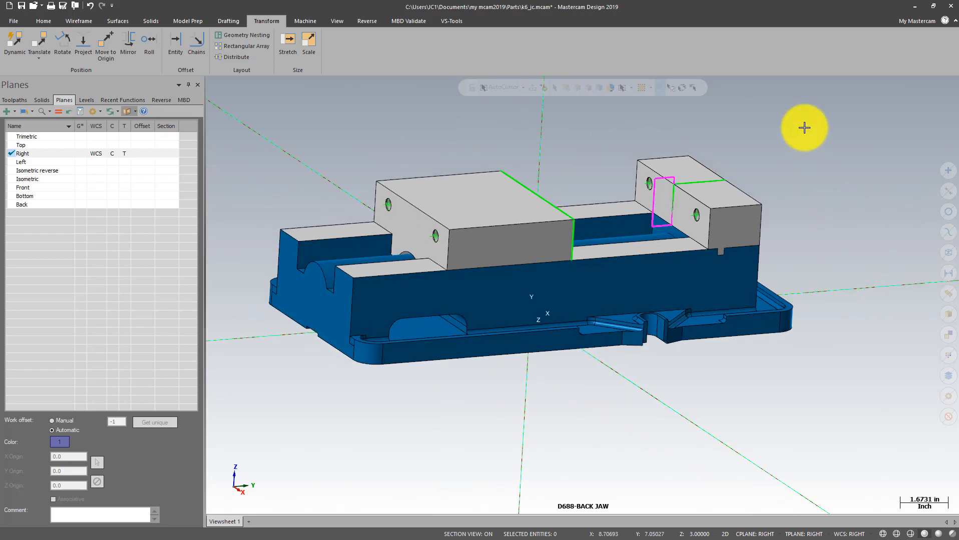
scroll(798, 139, "up", 2)
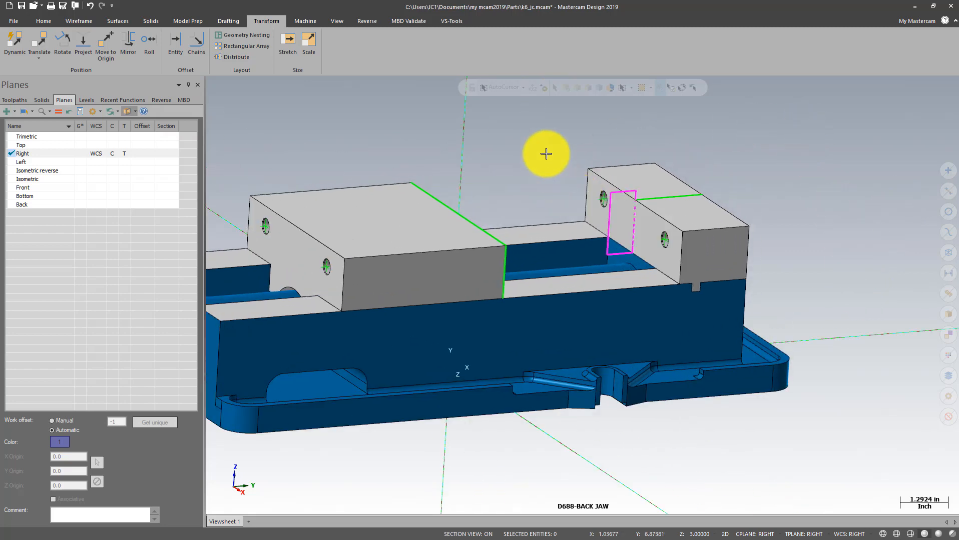
mouse_move(548, 154)
middle_mouse_down()
mouse_move(533, 188)
mouse_move(520, 180)
middle_mouse_up()
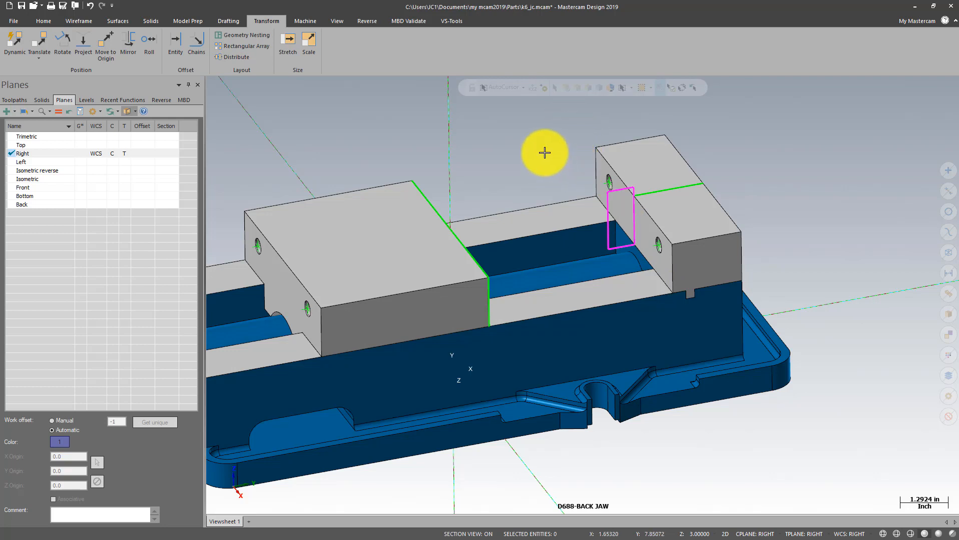
left_click(149, 22)
left_click(95, 40)
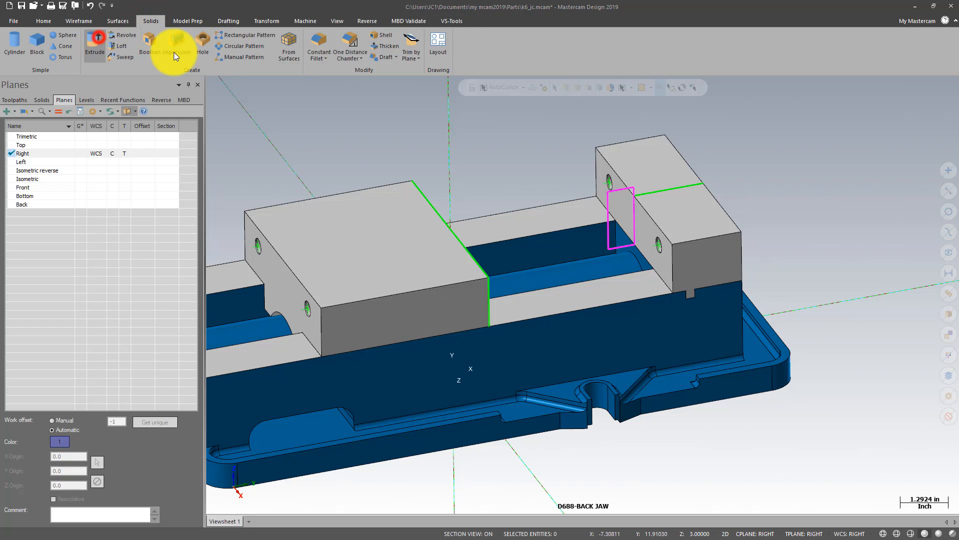
left_click(620, 192)
left_click(42, 381)
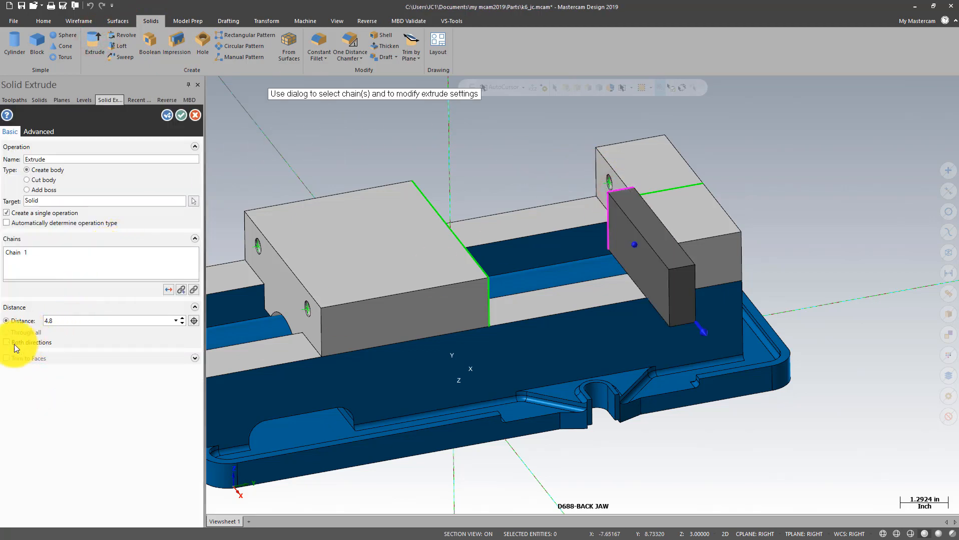
left_click(6, 343)
double_click(58, 319)
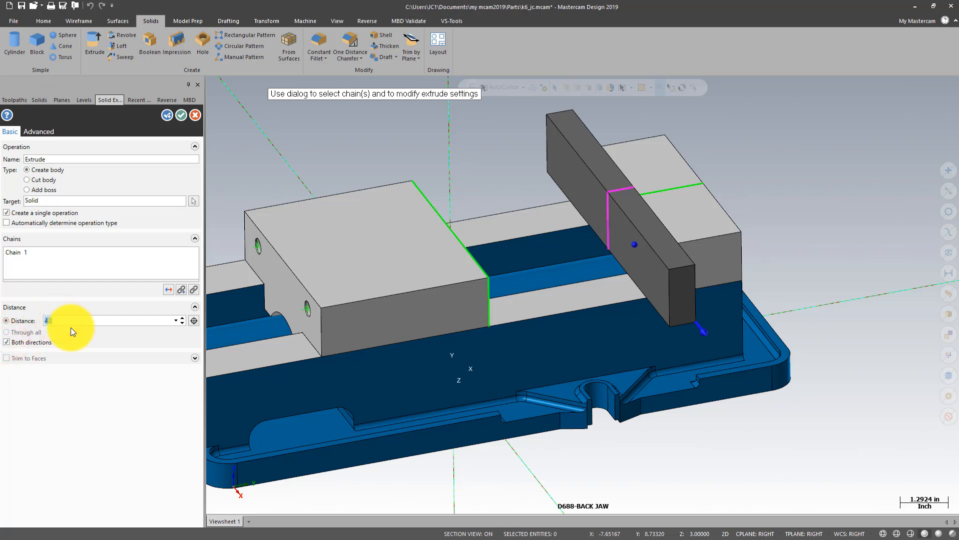
key("BackSpace")
left_click(68, 321)
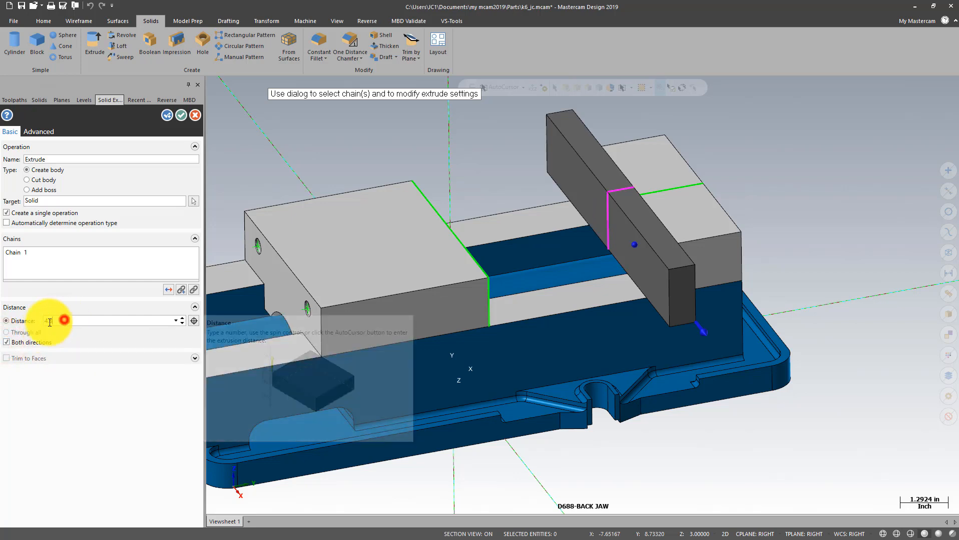
type("3")
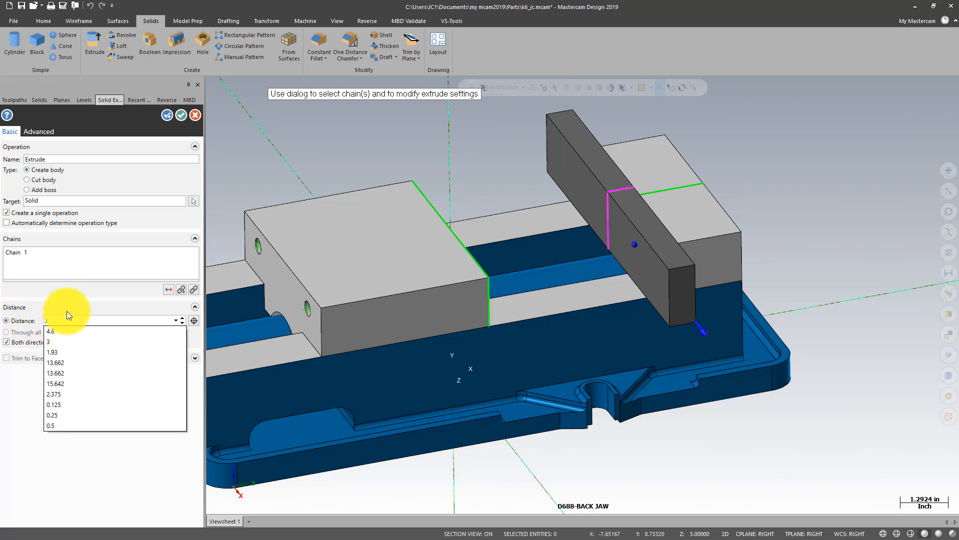
left_click(80, 340)
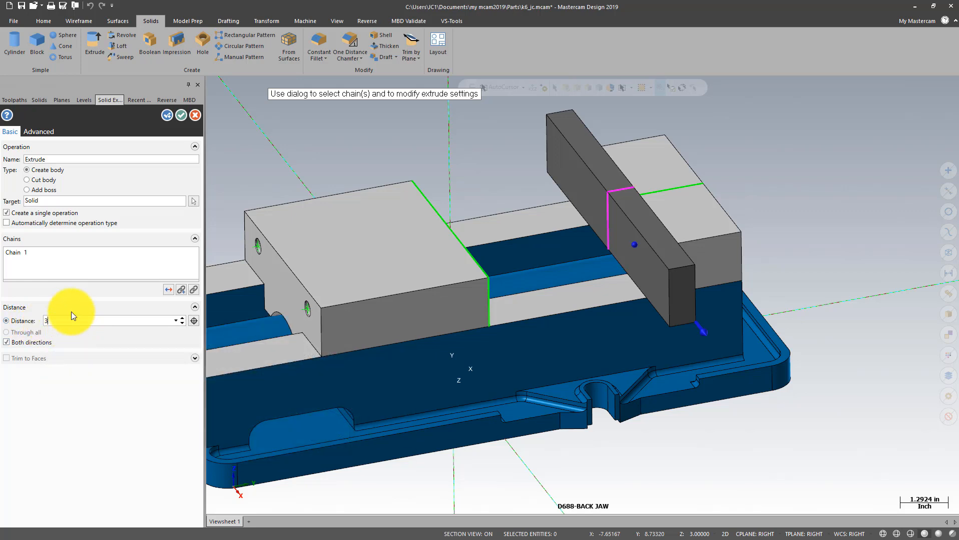
left_click(71, 279)
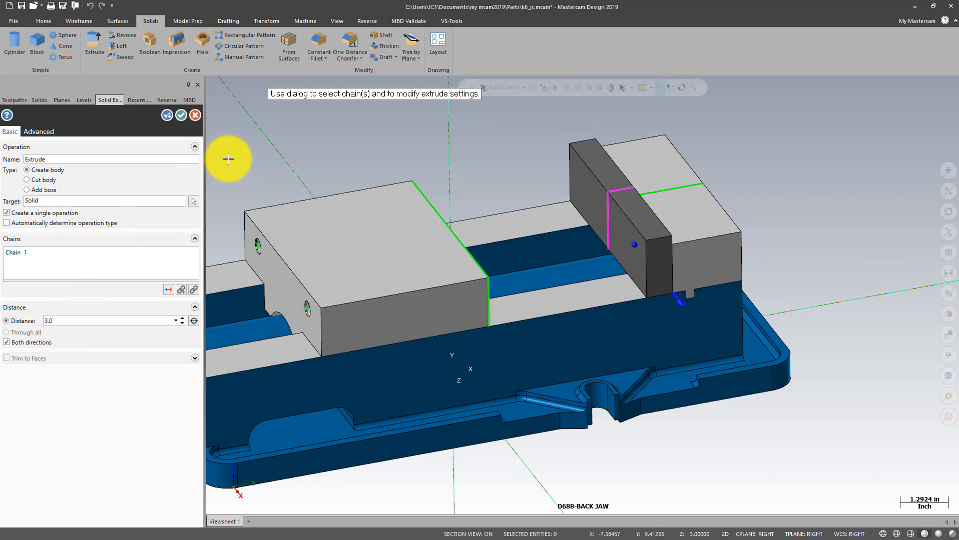
left_click(181, 115)
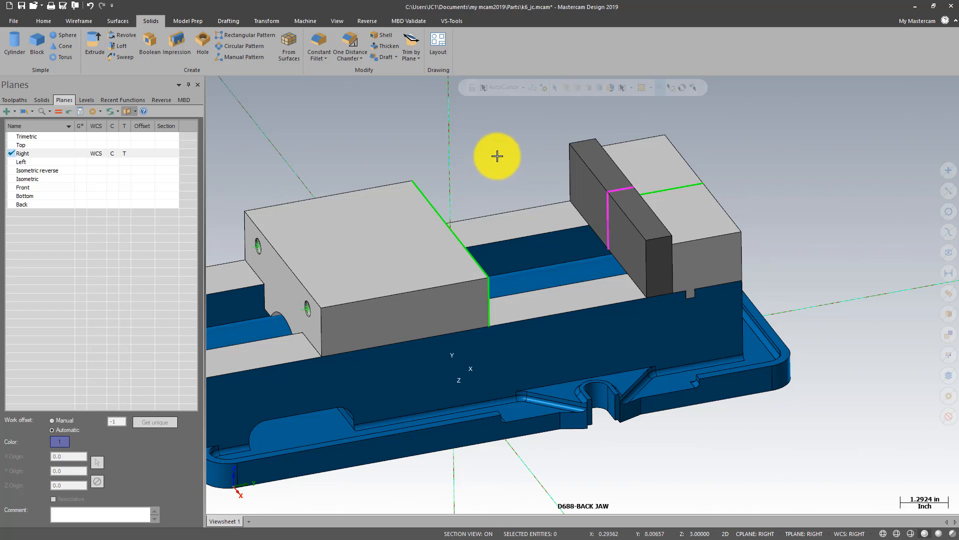
Analyze the extruded jaw plate and set its solid color to 7, light grey.
mouse_move(504, 143)
middle_mouse_down()
mouse_move(531, 131)
mouse_move(513, 147)
middle_mouse_up()
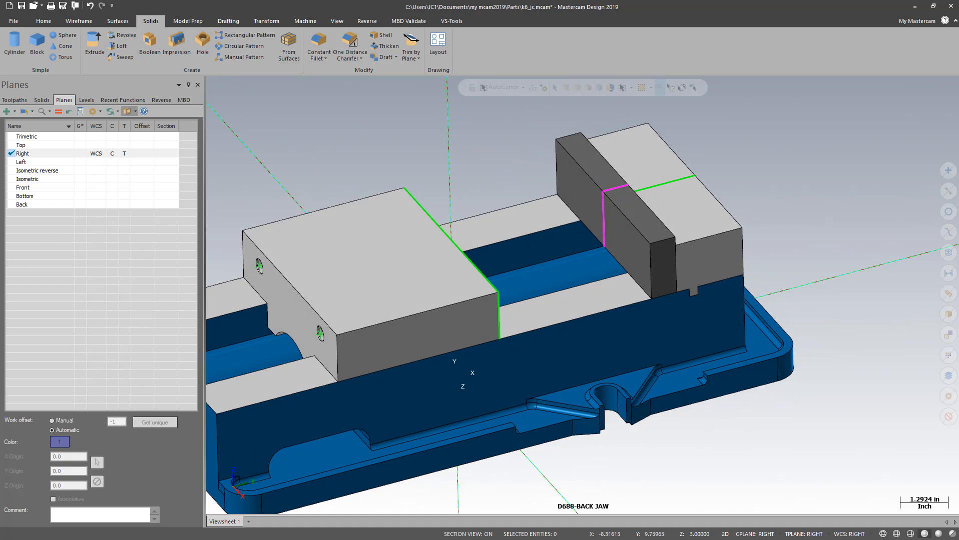
left_click(601, 177)
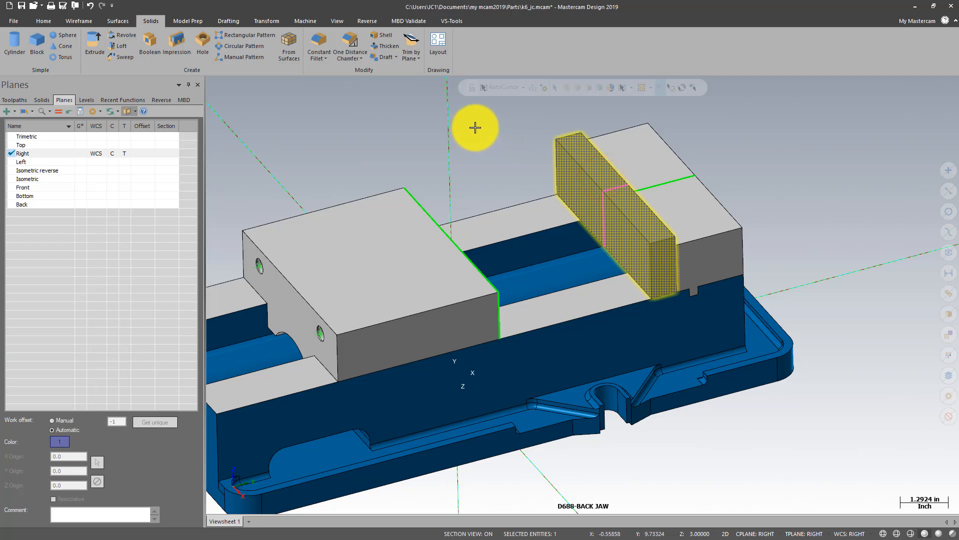
key("F4")
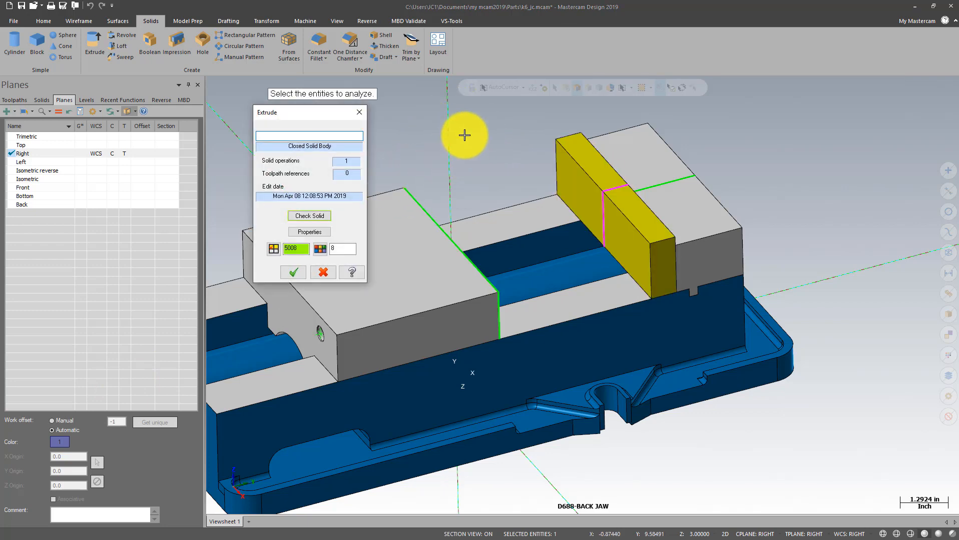
left_click(324, 248)
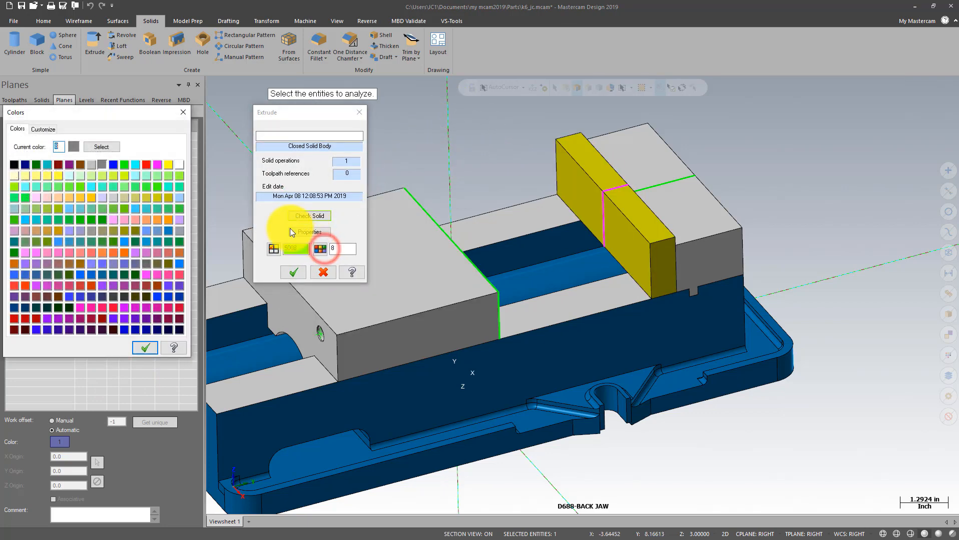
left_click(90, 166)
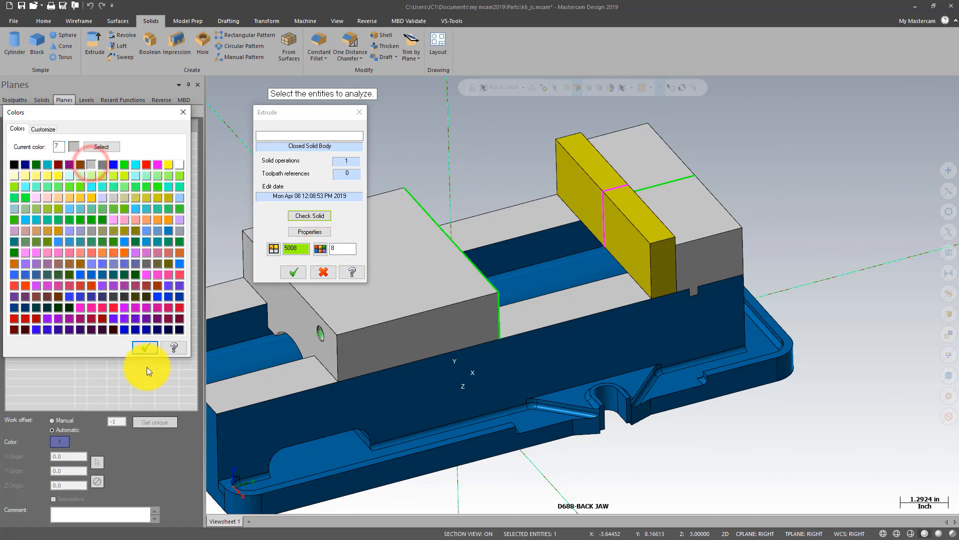
left_click(143, 345)
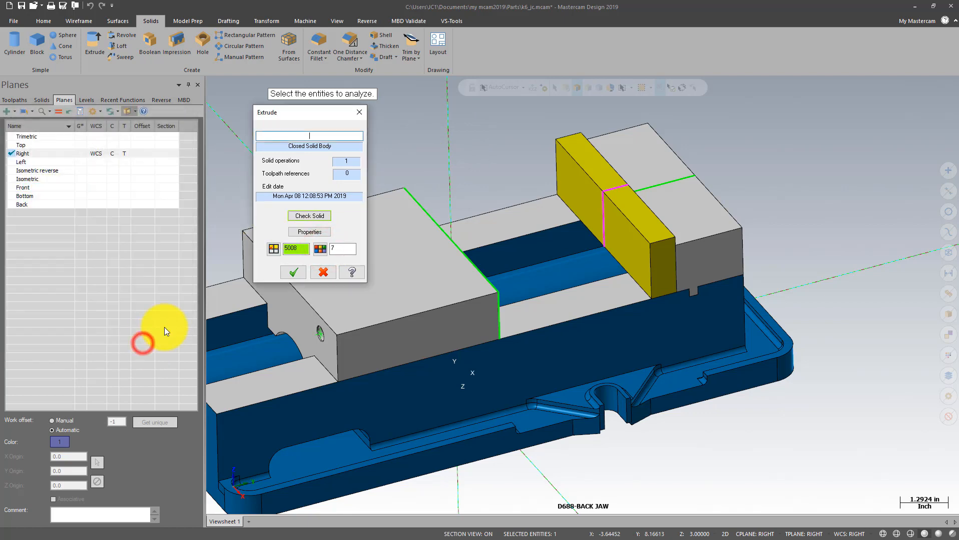
left_click(292, 273)
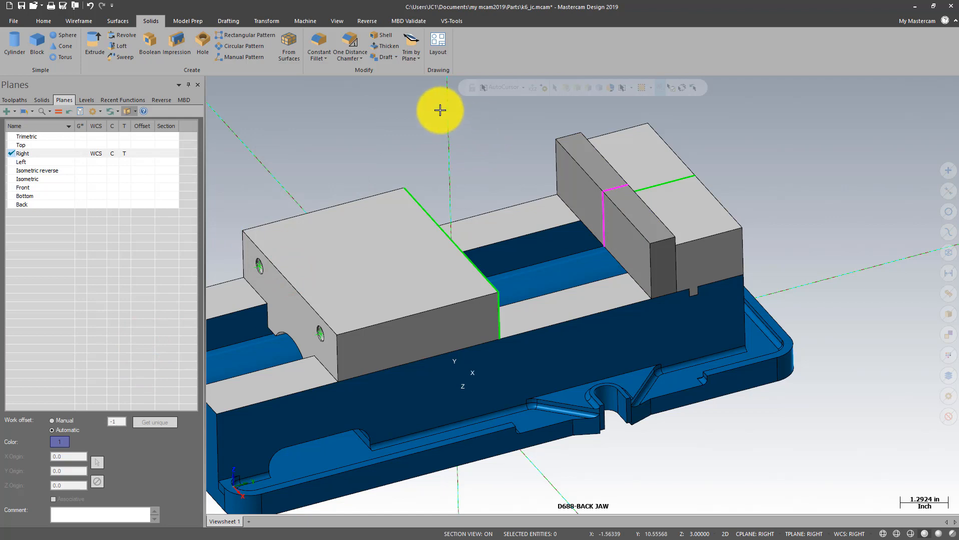
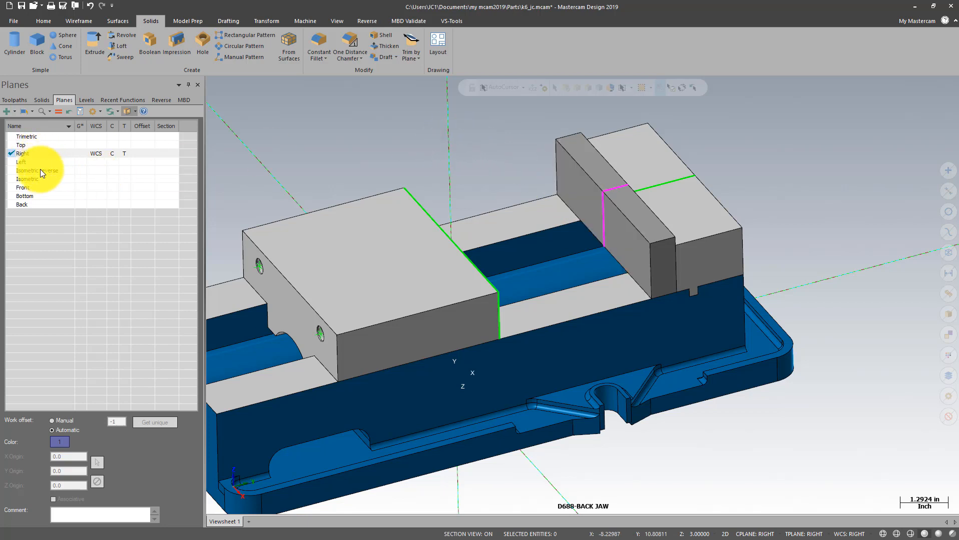
Set the Front plane as WCS, construction and tool plane, and display the model in wireframe.
left_click(41, 187)
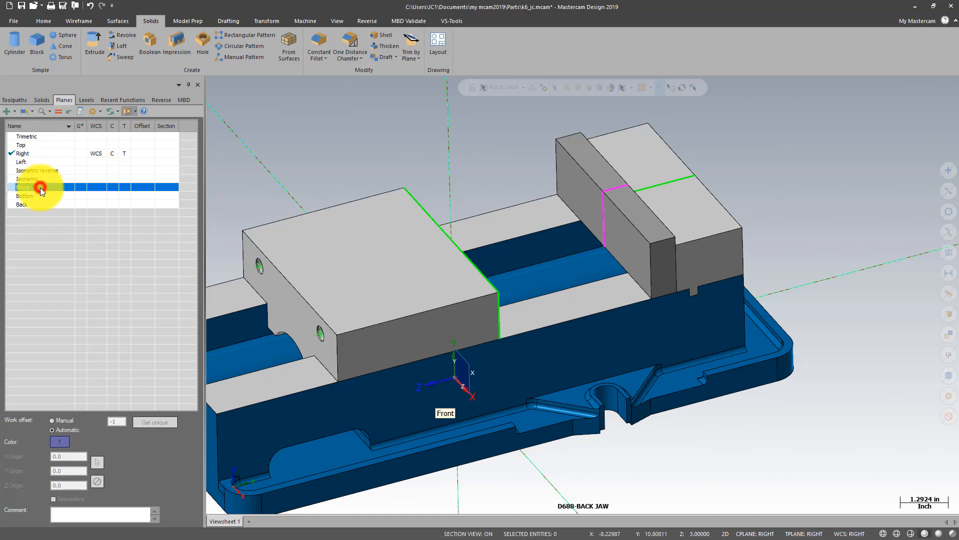
left_click(58, 111)
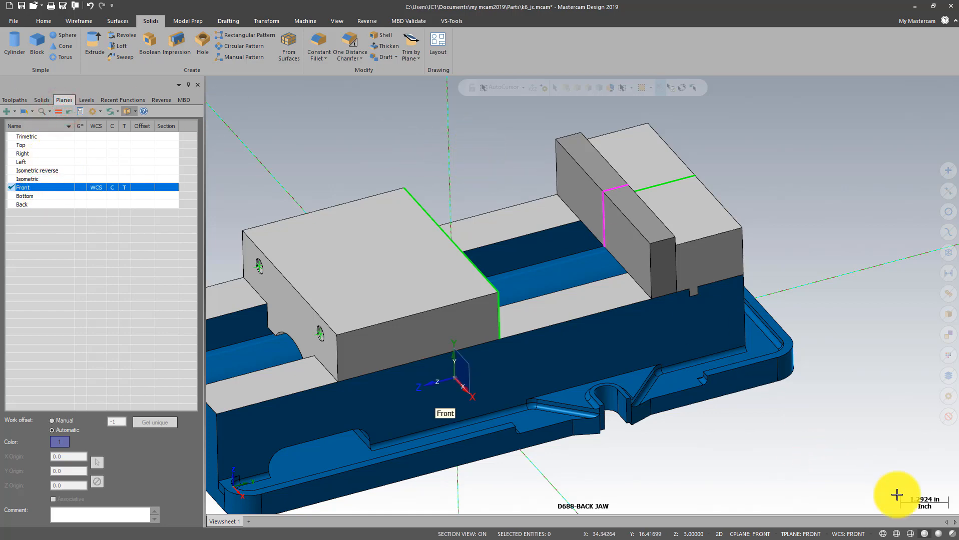
left_click(884, 534)
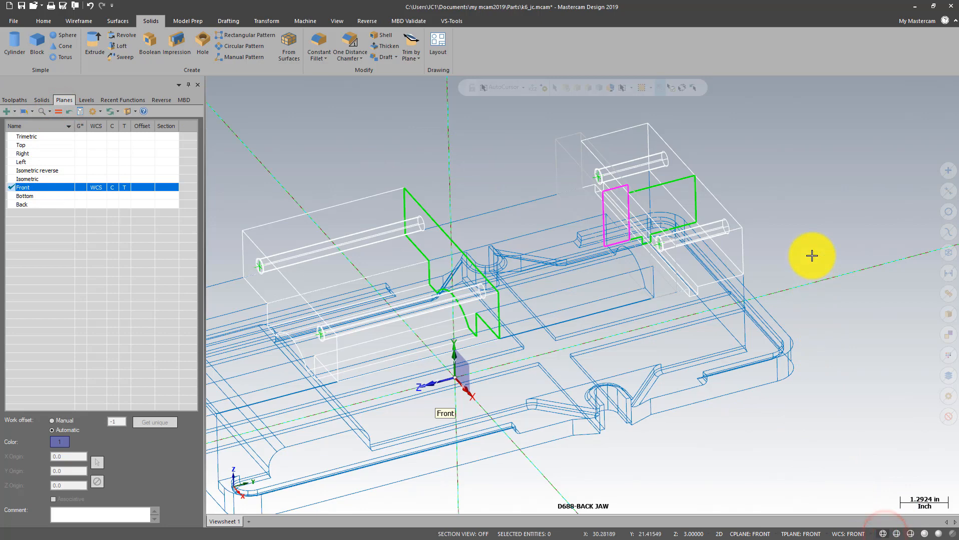
scroll(812, 256, "up", 1)
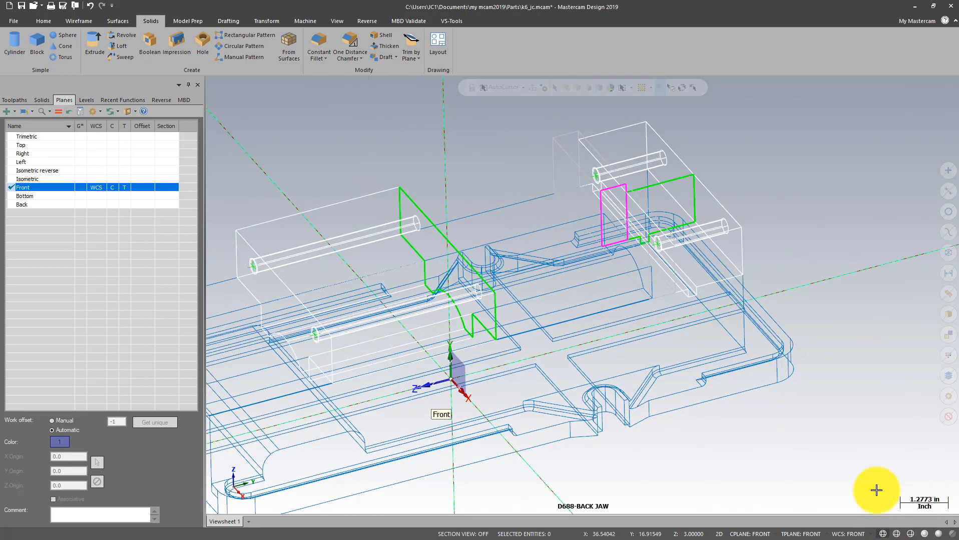
Limit the visible levels to D688-BACK JAW, D688-BASE <2> and D688-FIX JAW, and display them in wireframe.
left_click(84, 99)
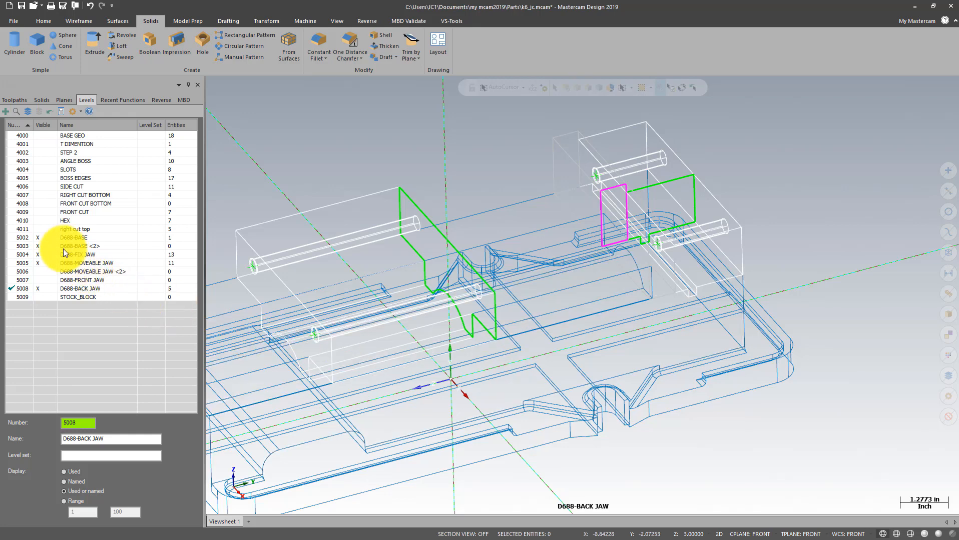
left_click(39, 112)
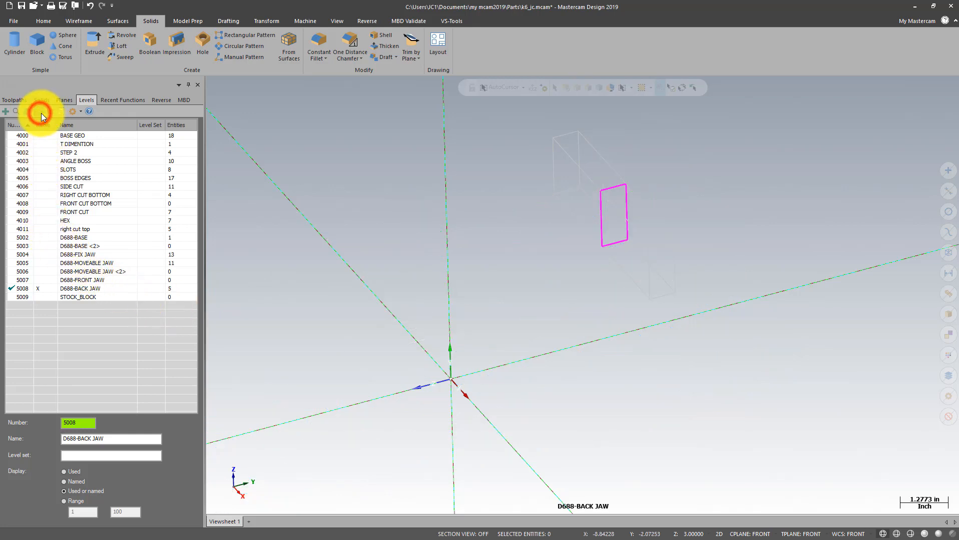
left_click(924, 534)
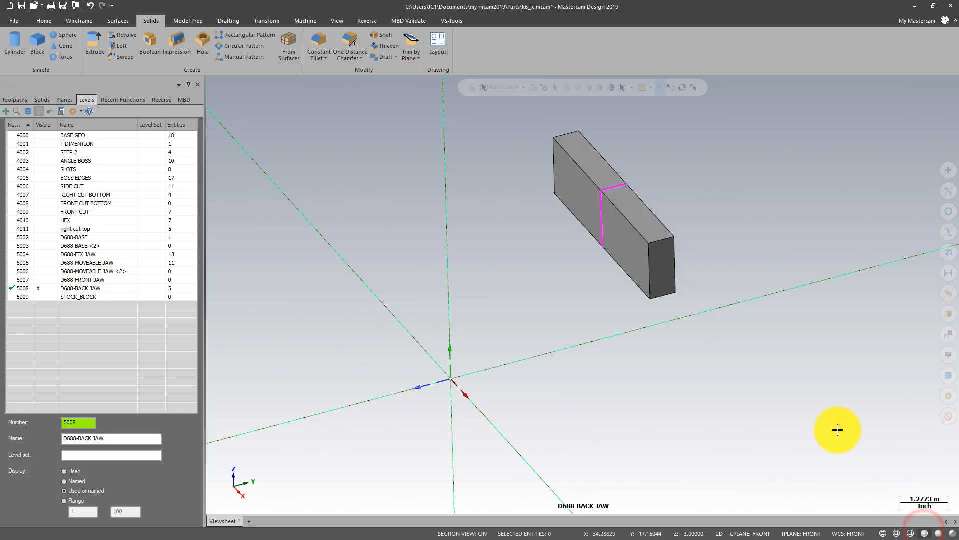
left_click(45, 246)
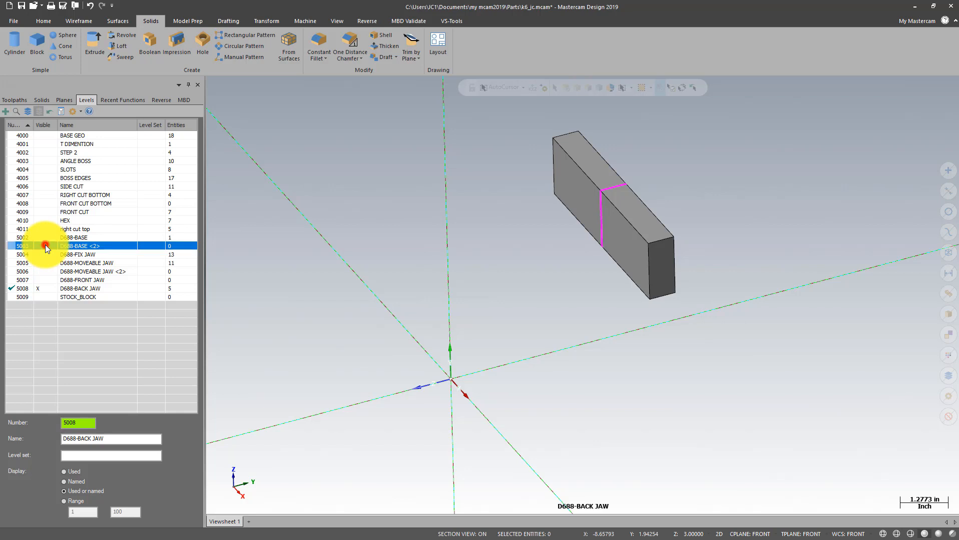
mouse_move(454, 214)
middle_mouse_down()
mouse_move(438, 217)
mouse_move(448, 217)
middle_mouse_up()
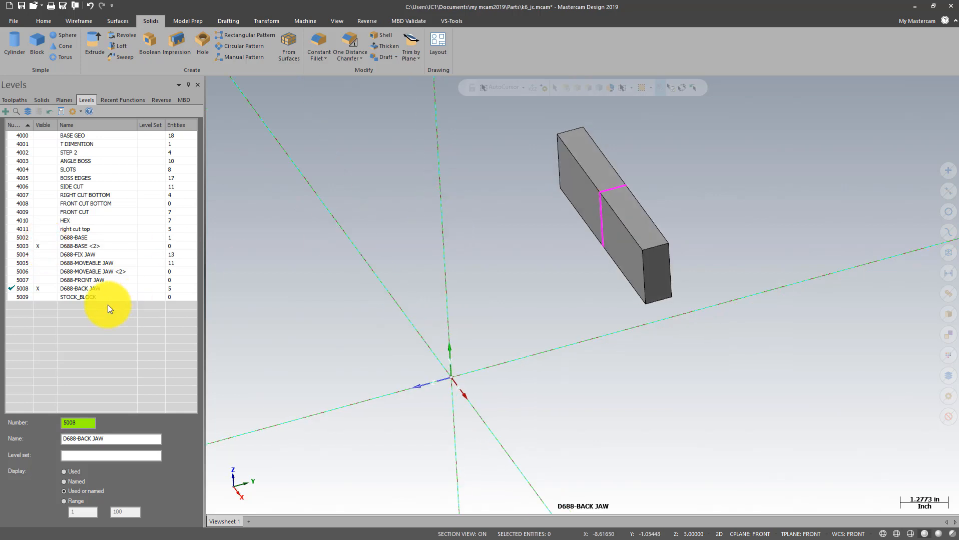
left_click(39, 255)
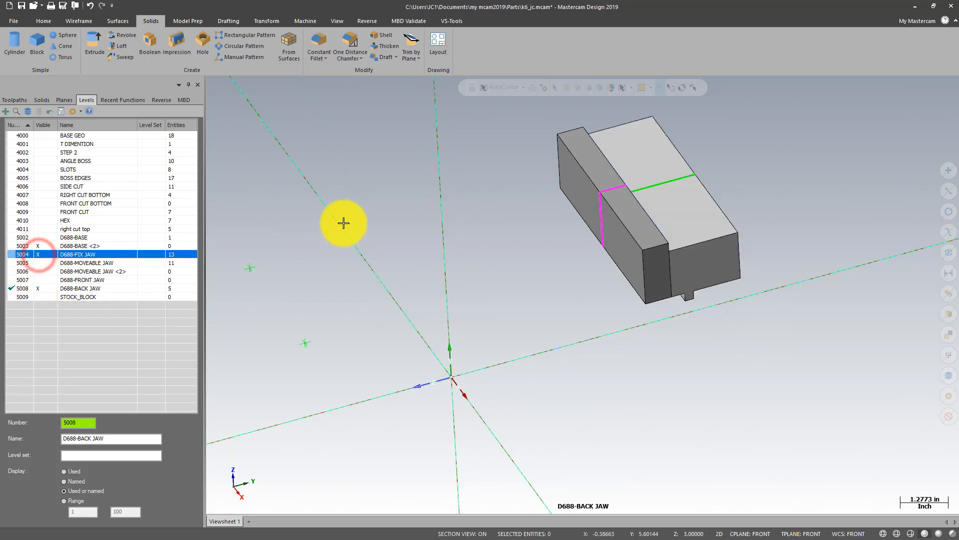
middle_click_drag(343, 222, 386, 223)
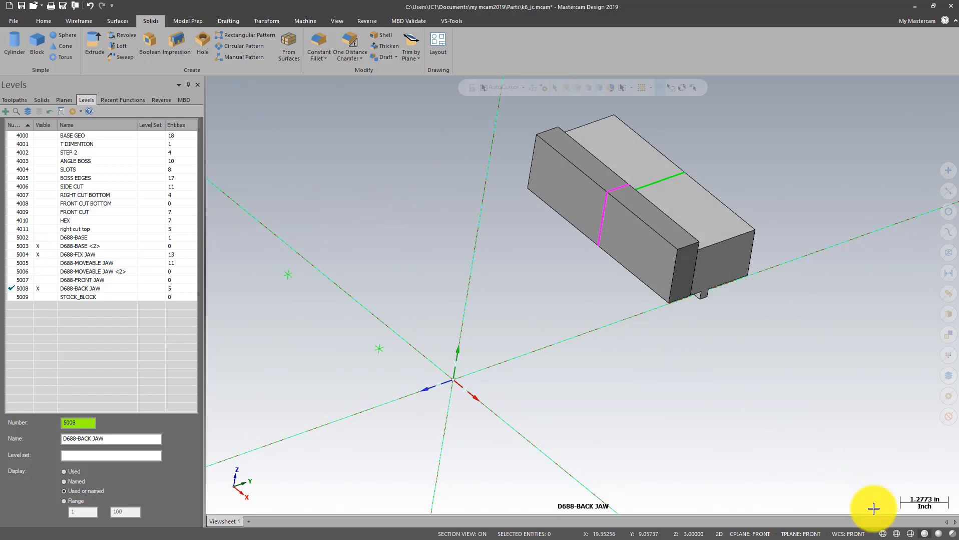
left_click(882, 534)
scroll(712, 163, "up", 3)
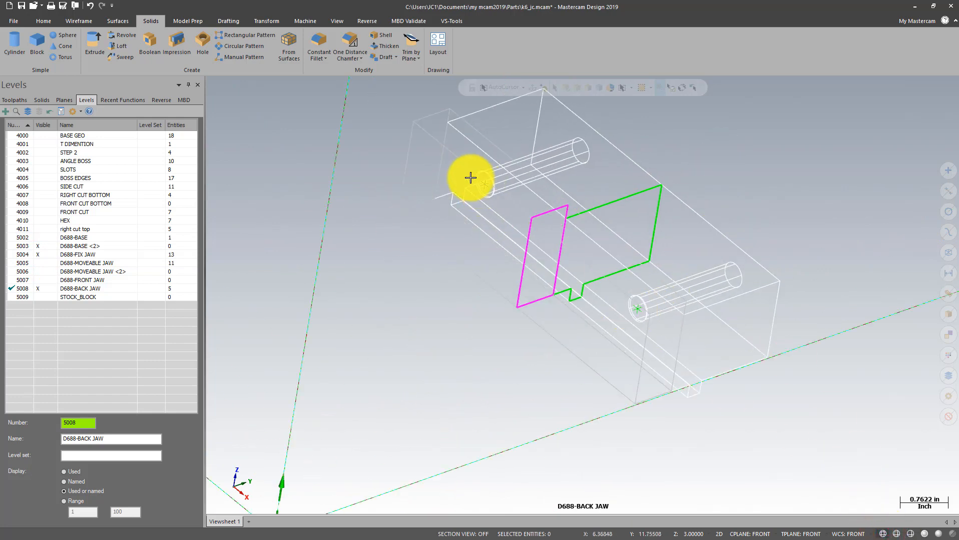
Select the two hole center points on the fixed jaw for a Translate operation and display the model shaded.
left_click(259, 21)
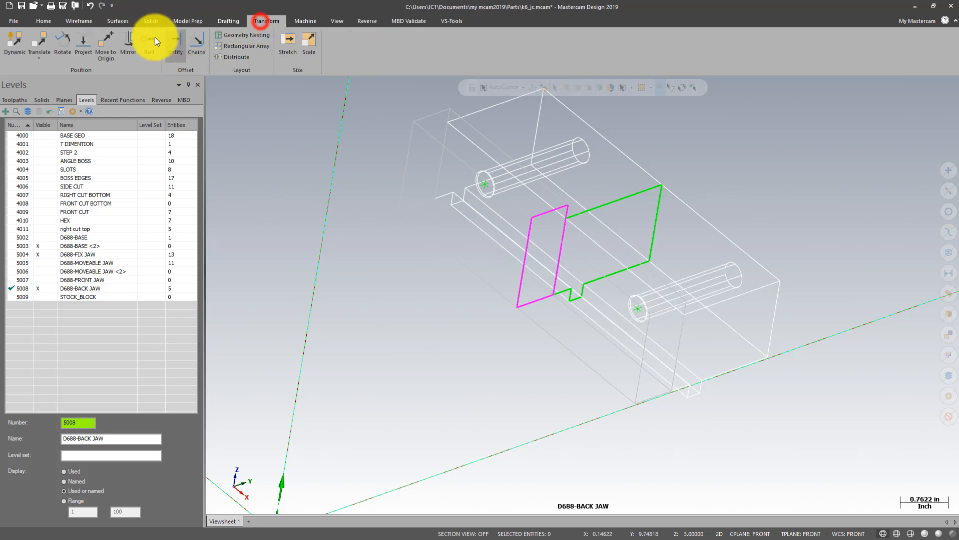
left_click(40, 40)
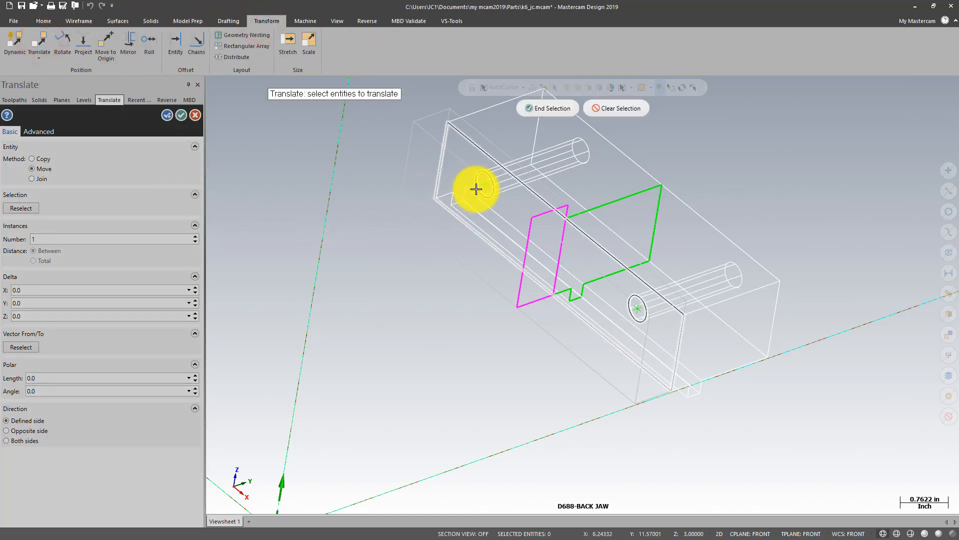
left_click(484, 184)
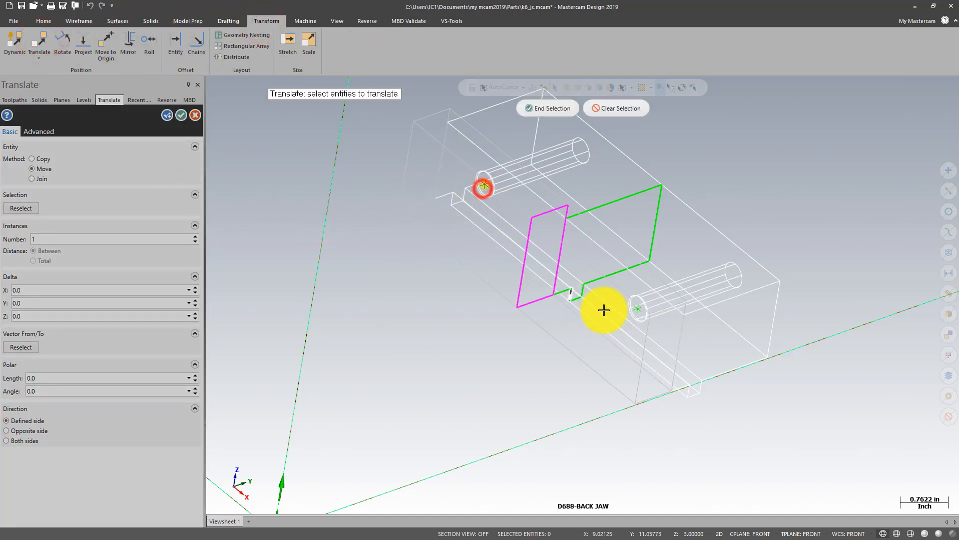
left_click(633, 308)
scroll(657, 219, "down", 4)
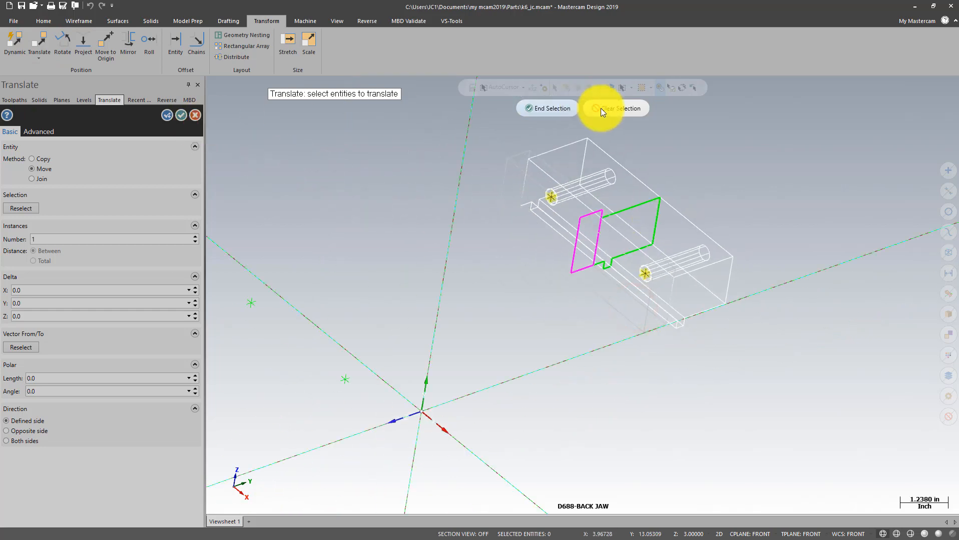
left_click(547, 108)
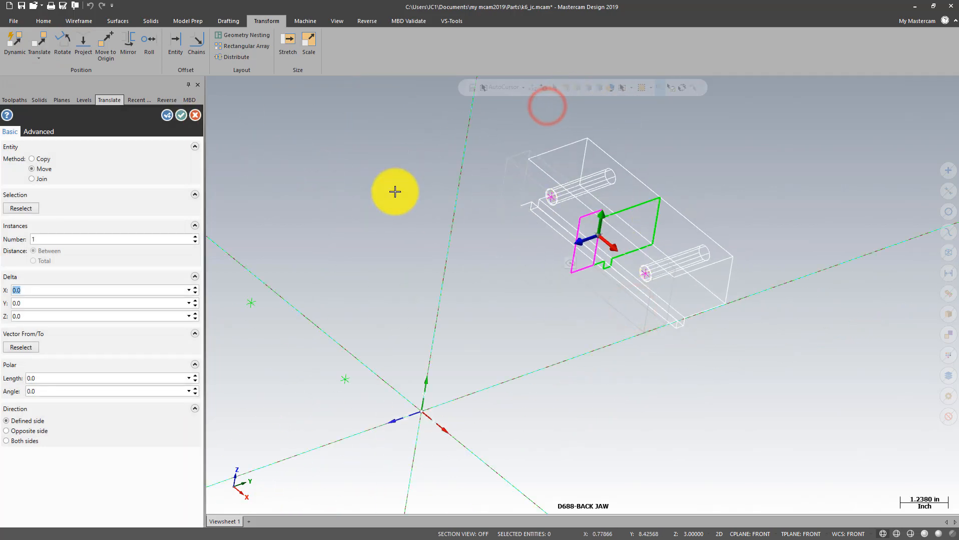
middle_click_drag(395, 192, 389, 171)
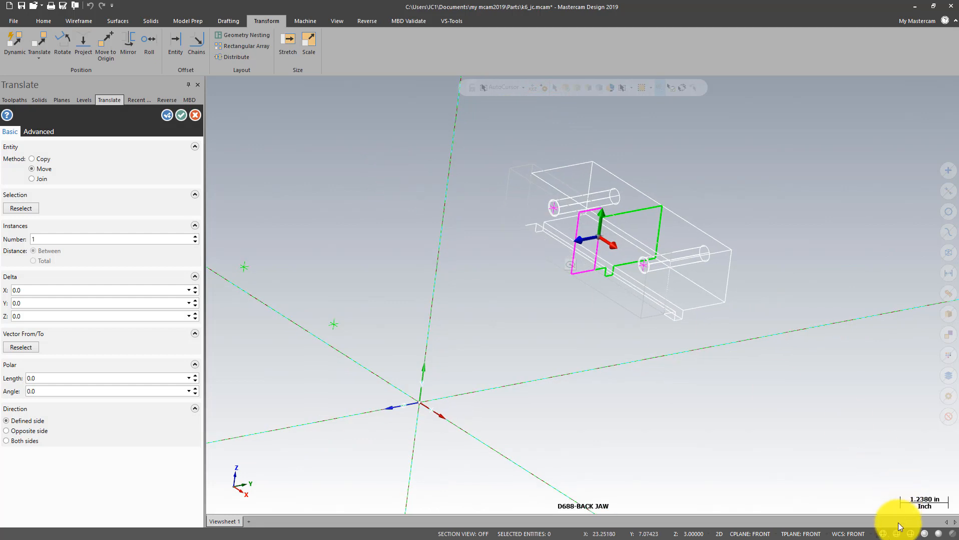
left_click(923, 533)
scroll(686, 363, "up", 2)
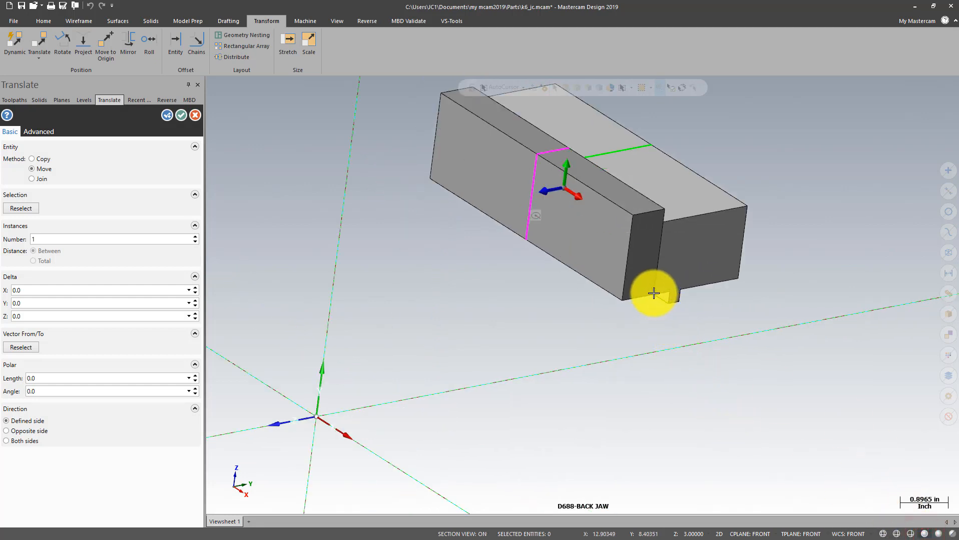
Copy the selected points 0.75 in Z, using the jaw plate's back and front lower corners as the from and to points.
left_click(23, 346)
scroll(601, 314, "up", 2)
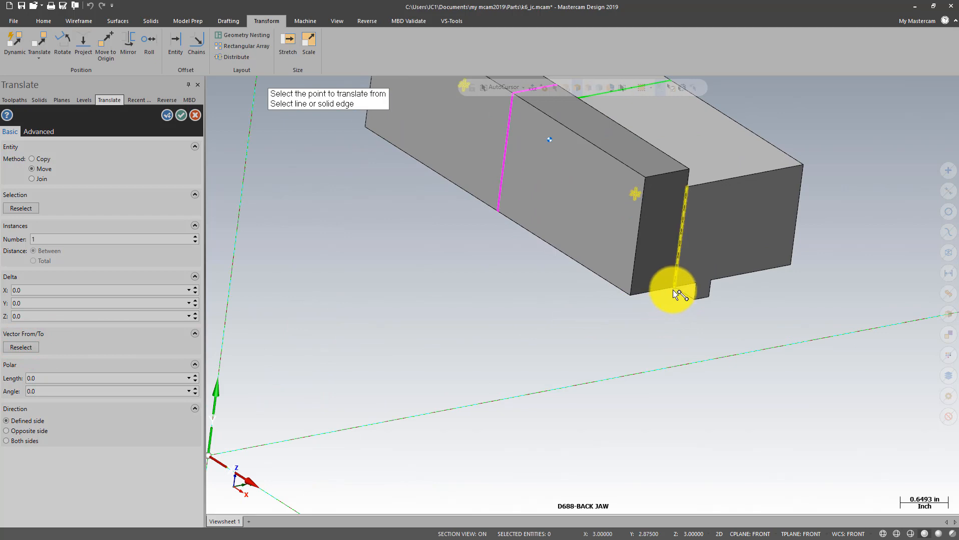
left_click(673, 290)
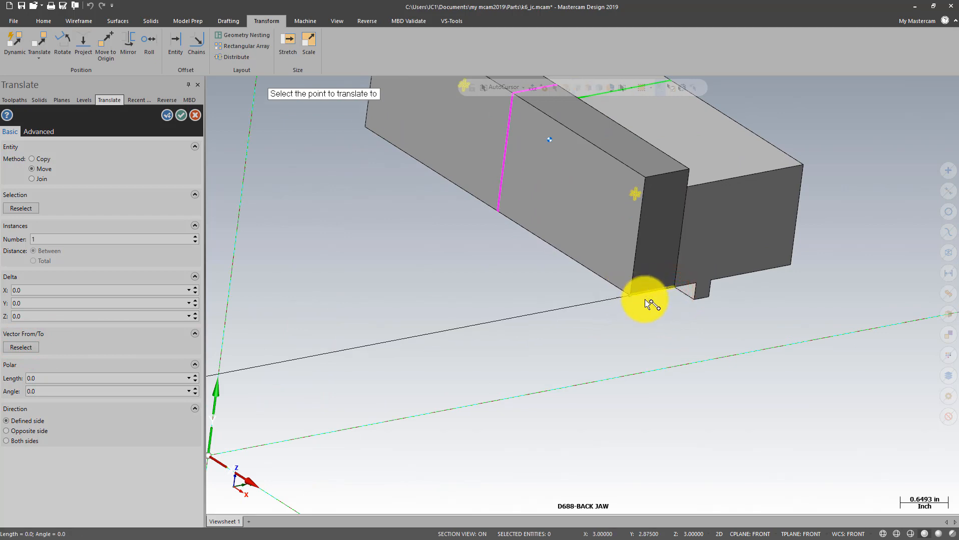
scroll(627, 333, "up", 1)
scroll(627, 333, "up", 3)
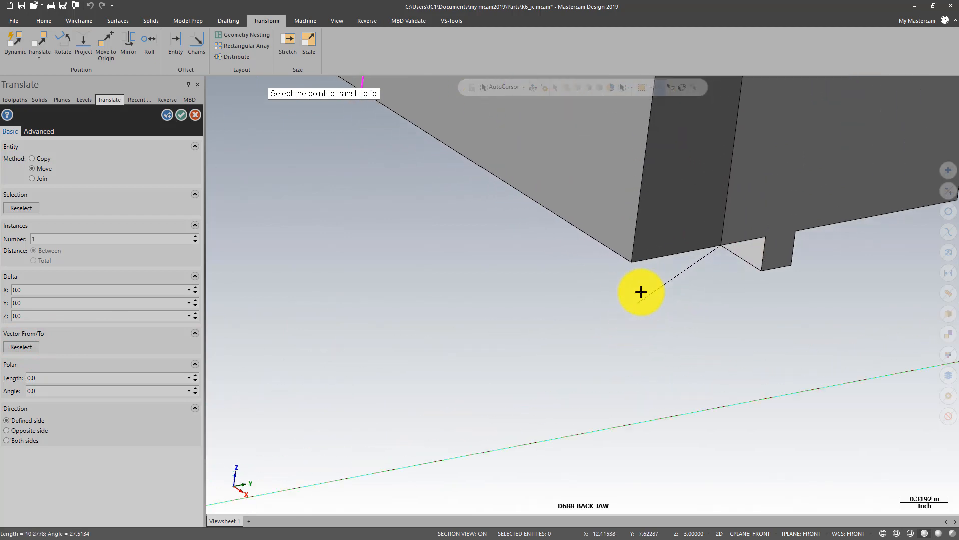
left_click(629, 260)
scroll(696, 325, "down", 4)
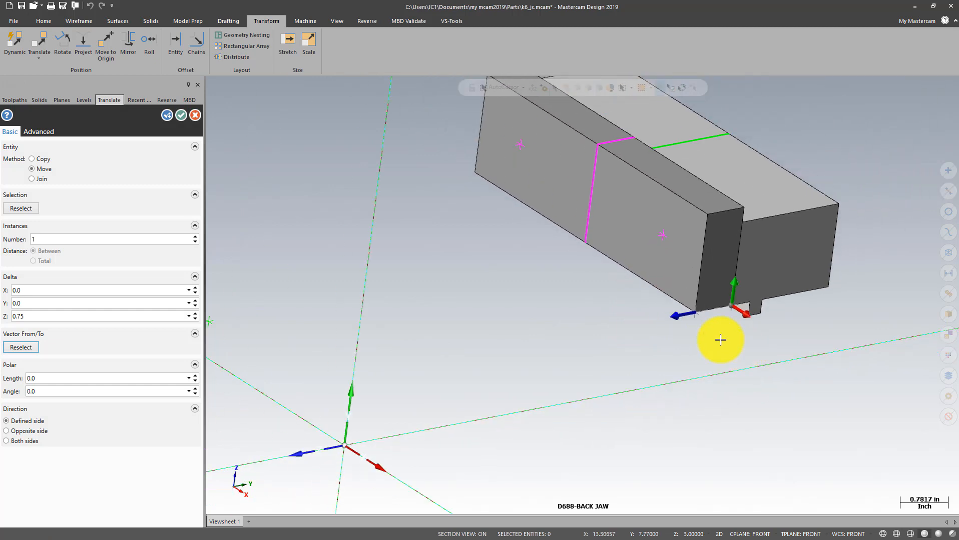
left_click(32, 158)
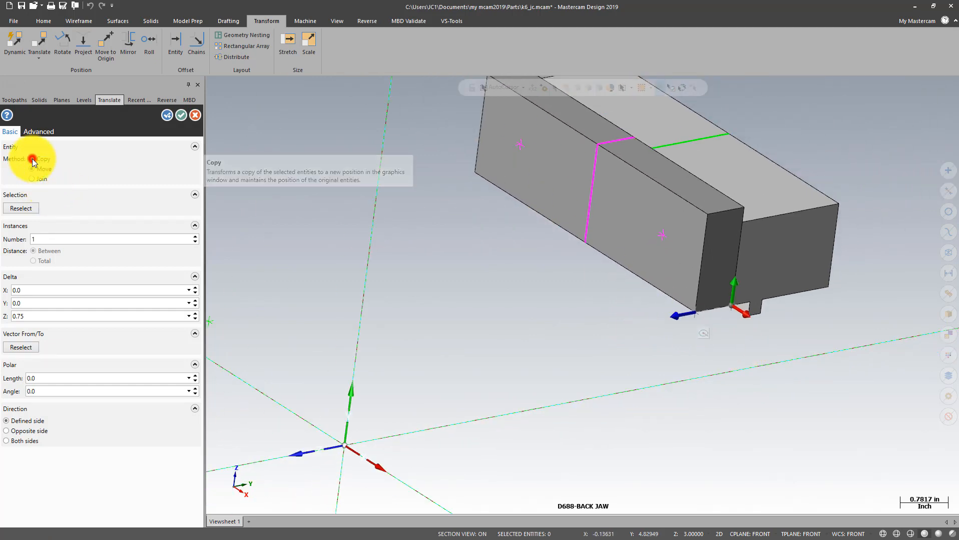
left_click(180, 113)
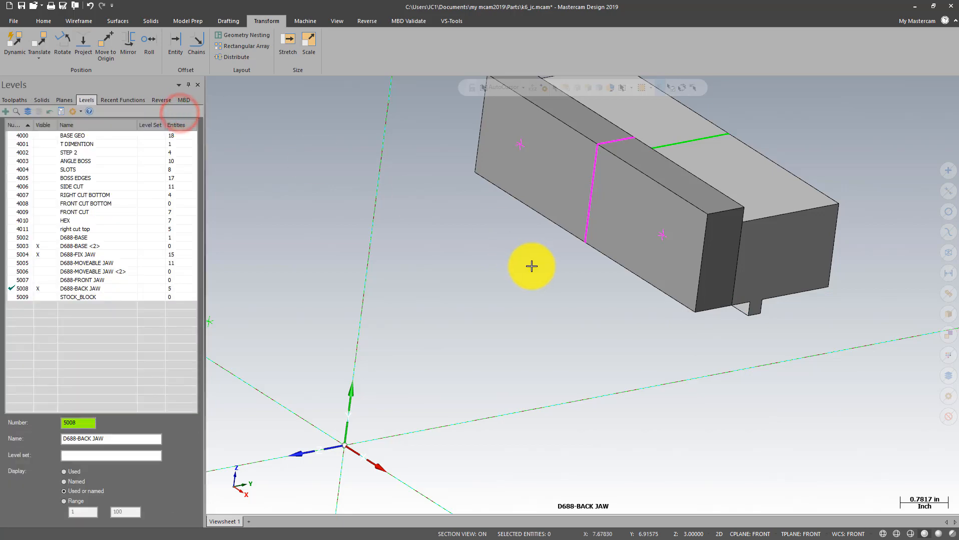
Isolate the D688-BACK JAW level to check the copied points, and make D688-FIX JAW visible and active again.
middle_click_drag(531, 265, 510, 283)
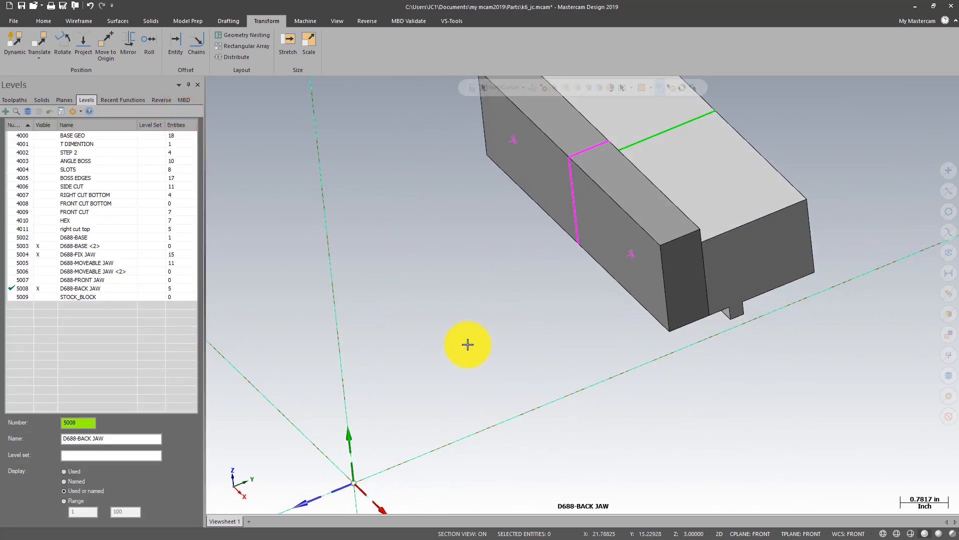
scroll(633, 382, "down", 2)
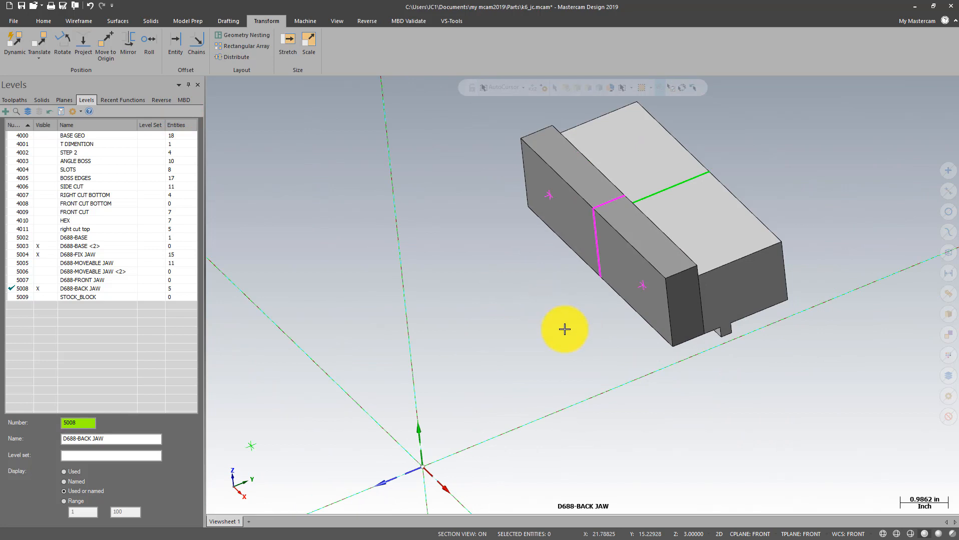
scroll(565, 330, "up", 1)
middle_click_drag(565, 330, 696, 413)
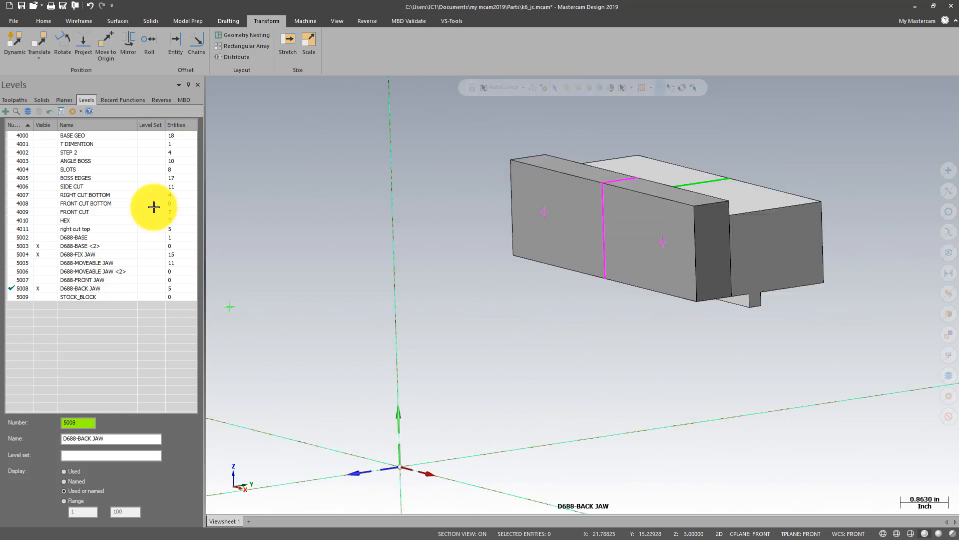
left_click(39, 112)
left_click(39, 111)
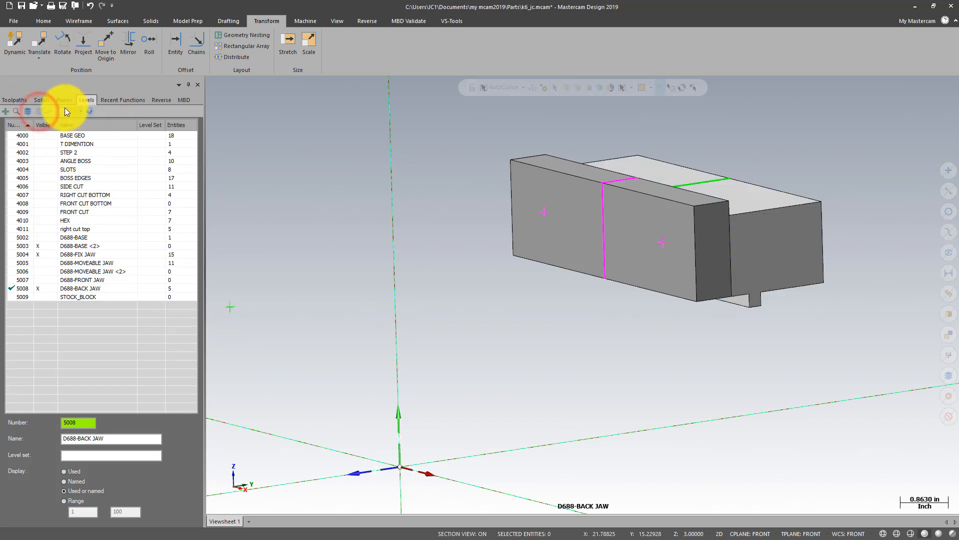
left_click(40, 112)
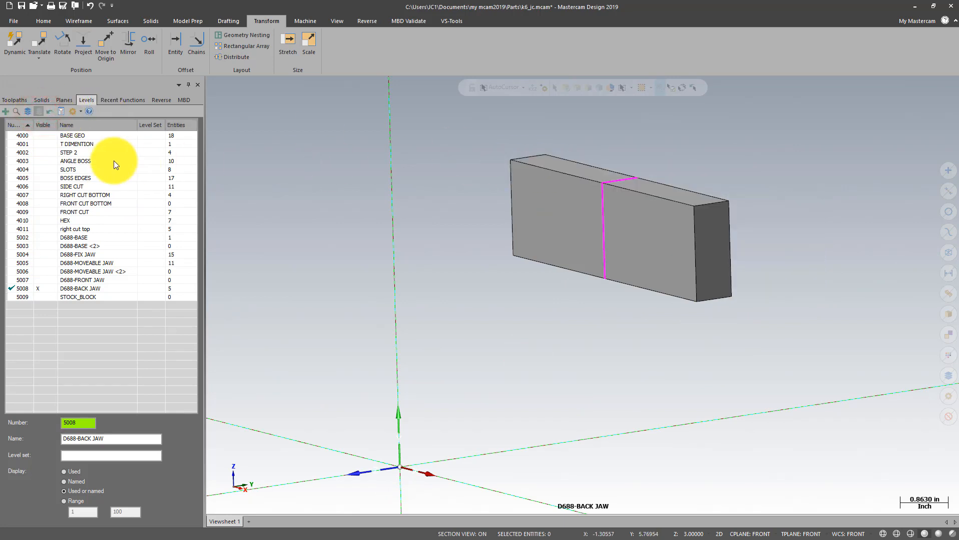
left_click(39, 111)
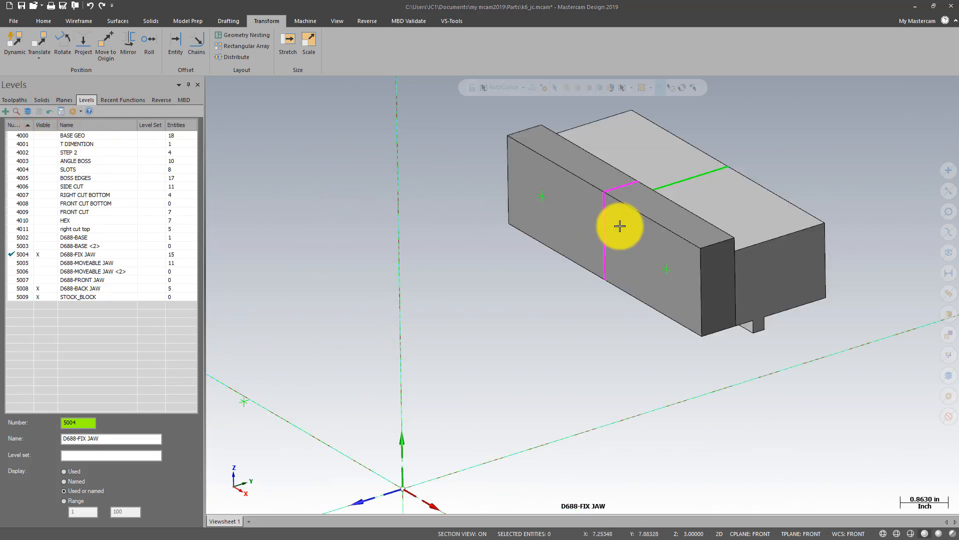
Analyze the two copied hole points and reassign the one at positive X to level 5008, D688-BACK JAW.
left_click(545, 200)
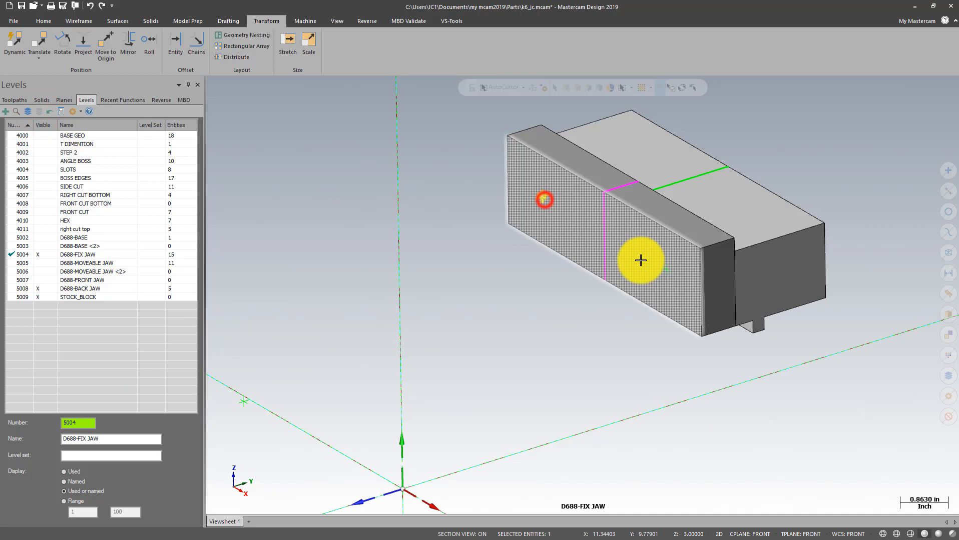
left_click(666, 270)
key("F4")
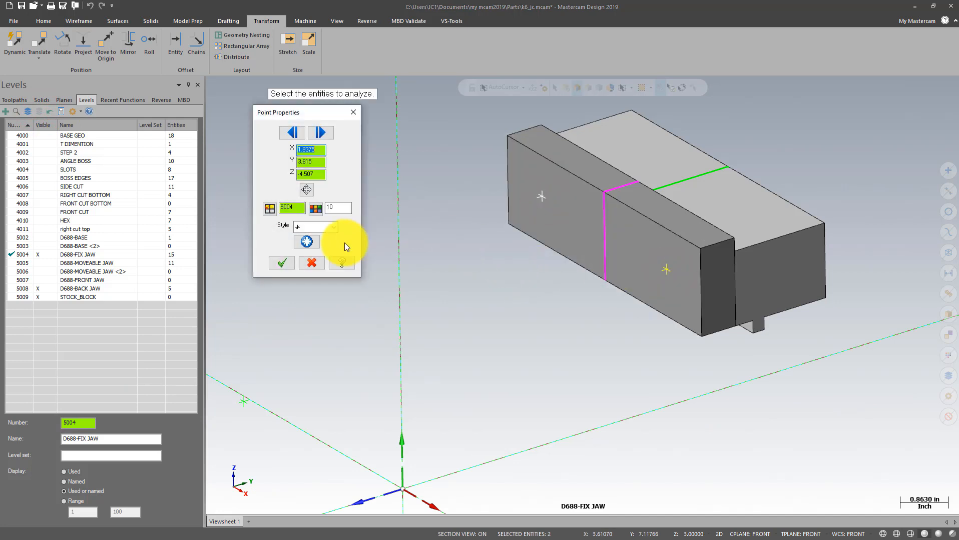
left_click(270, 208)
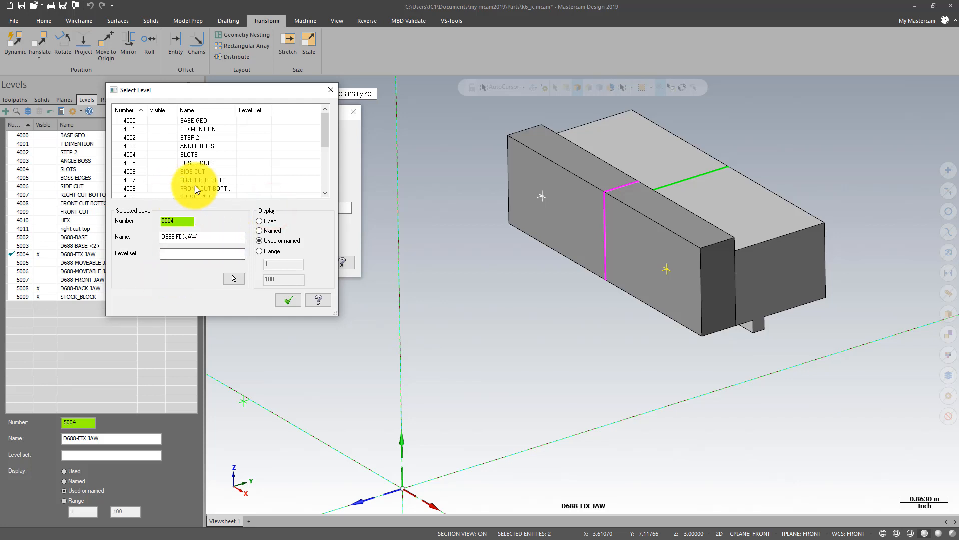
left_click_drag(324, 126, 322, 168)
left_click(117, 180)
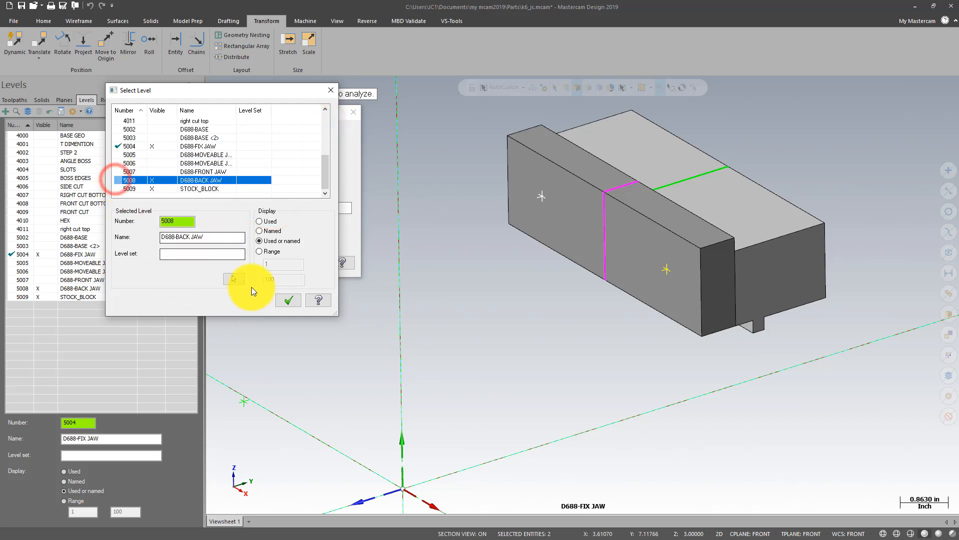
left_click(289, 301)
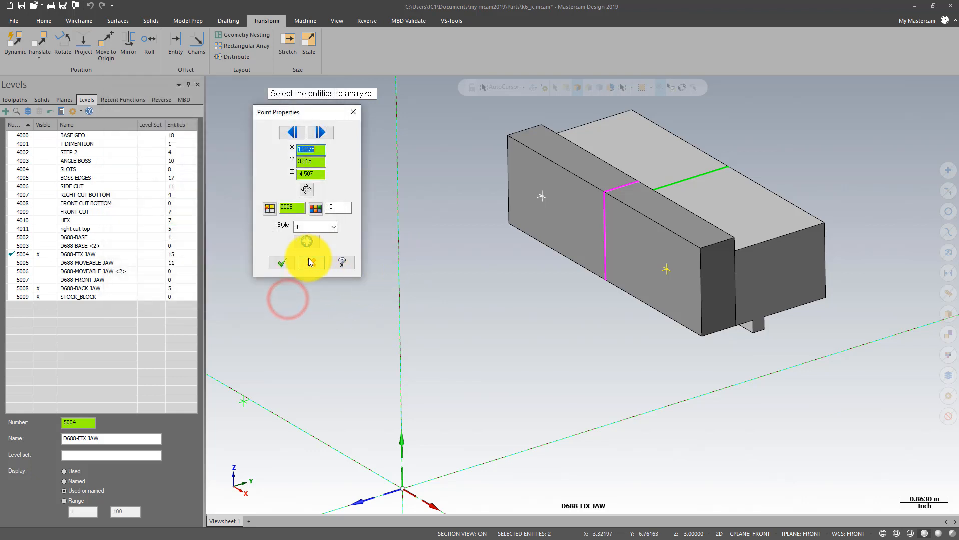
left_click(284, 264)
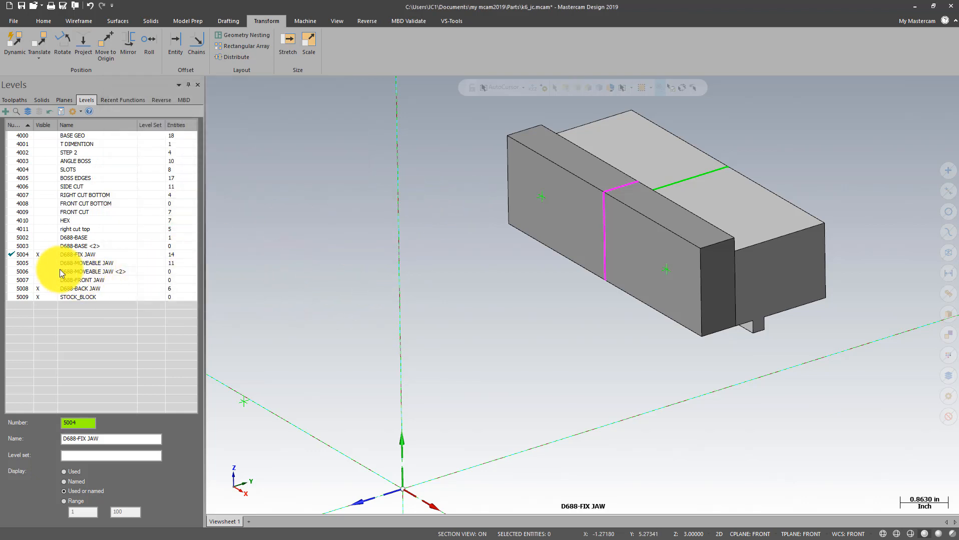
Make D688-BACK JAW the active level and briefly hide D688-FIX JAW to check where the points belong.
left_click(6, 288)
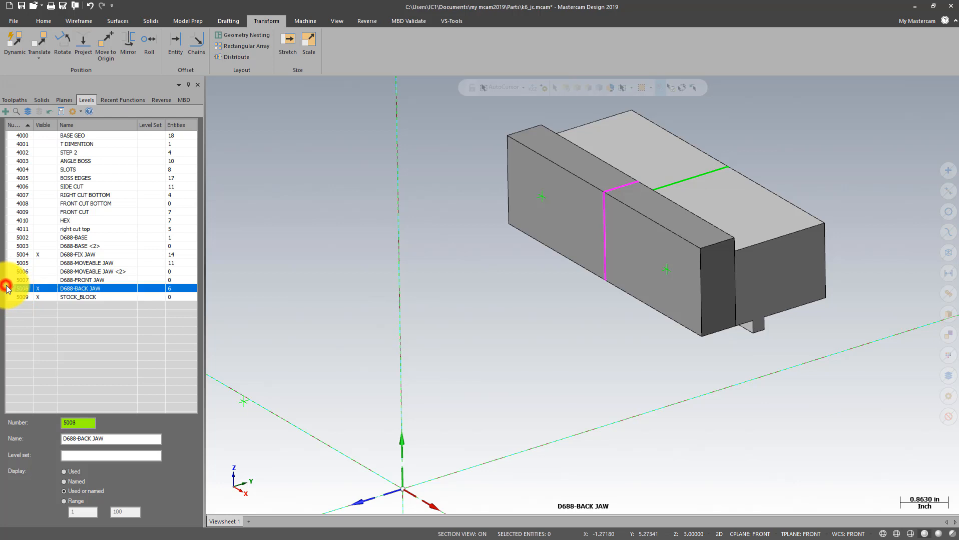
left_click(38, 254)
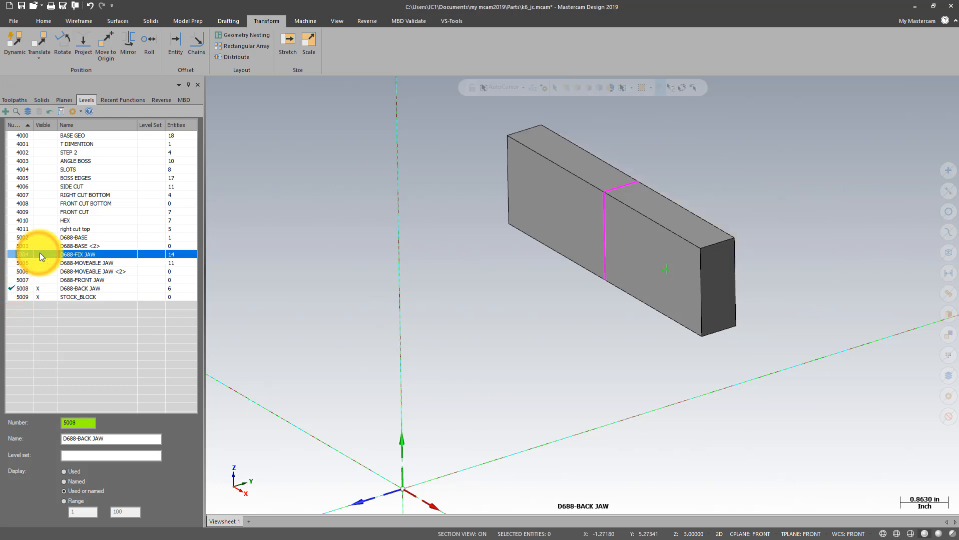
left_click(40, 257)
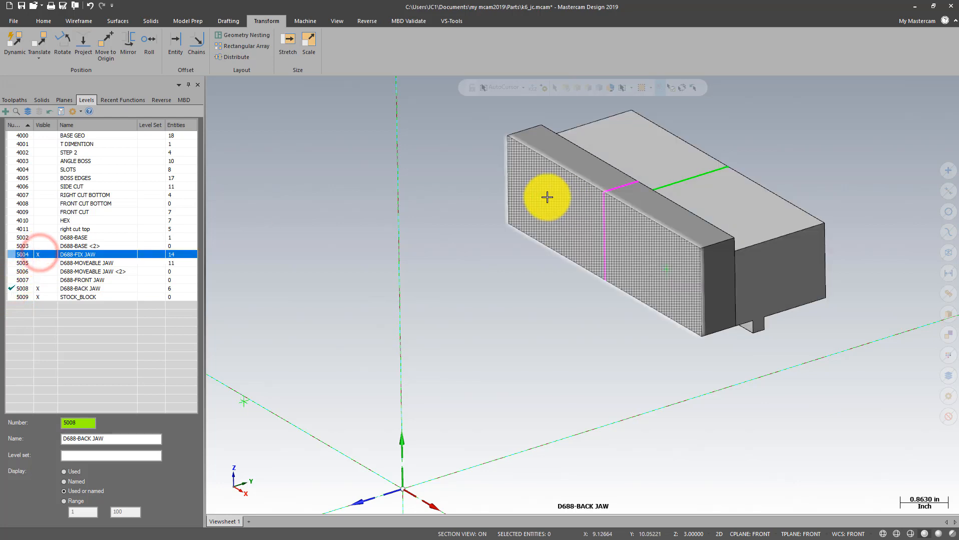
Analyze the remaining copied hole point at negative X and reassign it to level 5008, D688-BACK JAW.
left_click(546, 196)
key("F4")
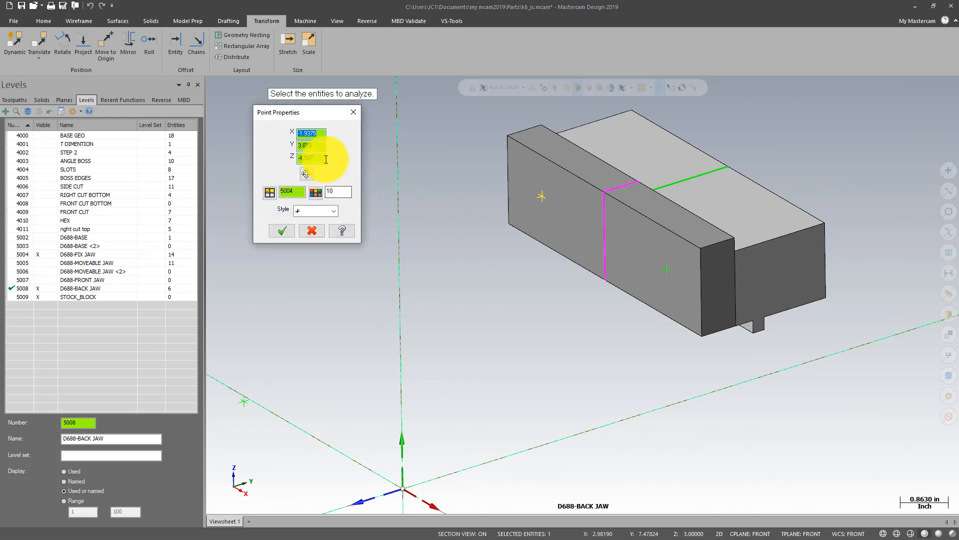
left_click(270, 194)
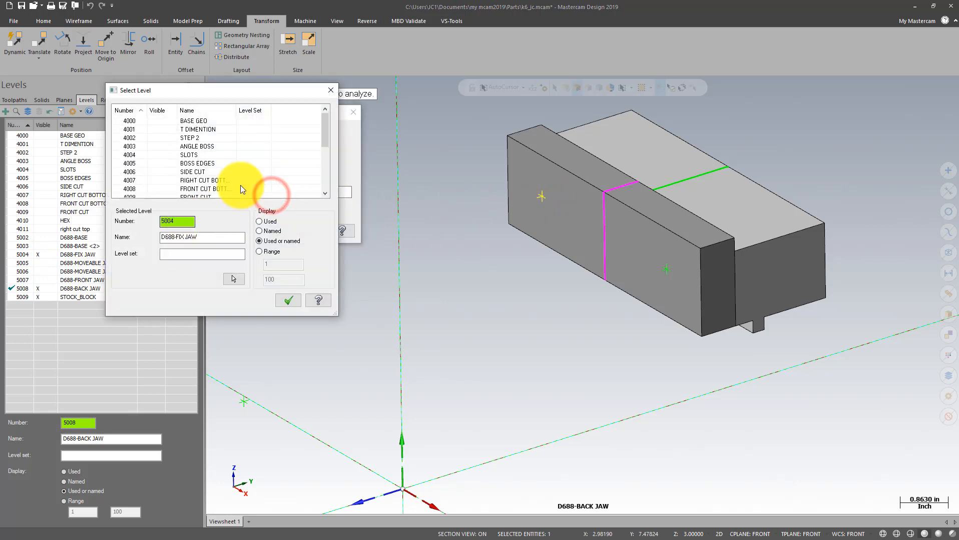
left_click_drag(329, 132, 328, 174)
left_click(136, 180)
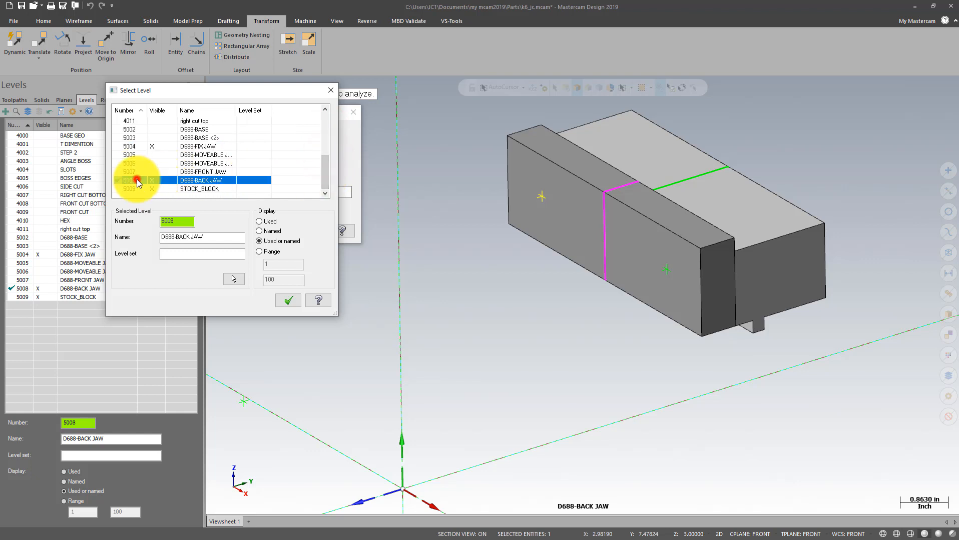
left_click(284, 298)
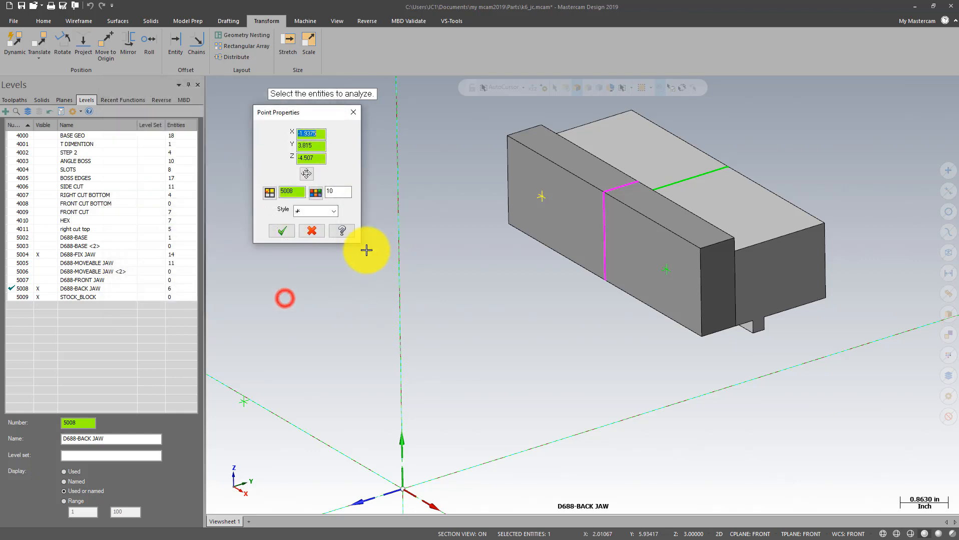
left_click(289, 231)
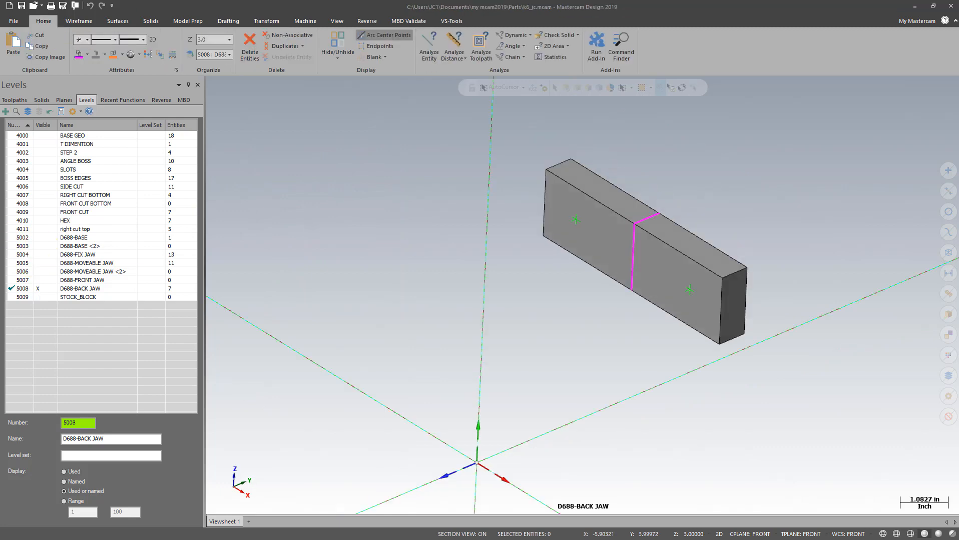
scroll(638, 166, "up", 1)
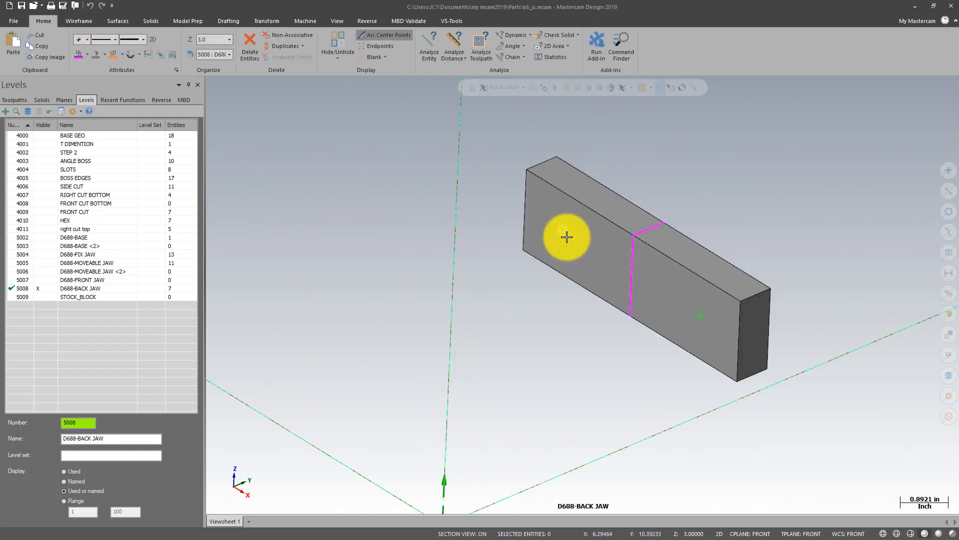
scroll(479, 122, "down", 1)
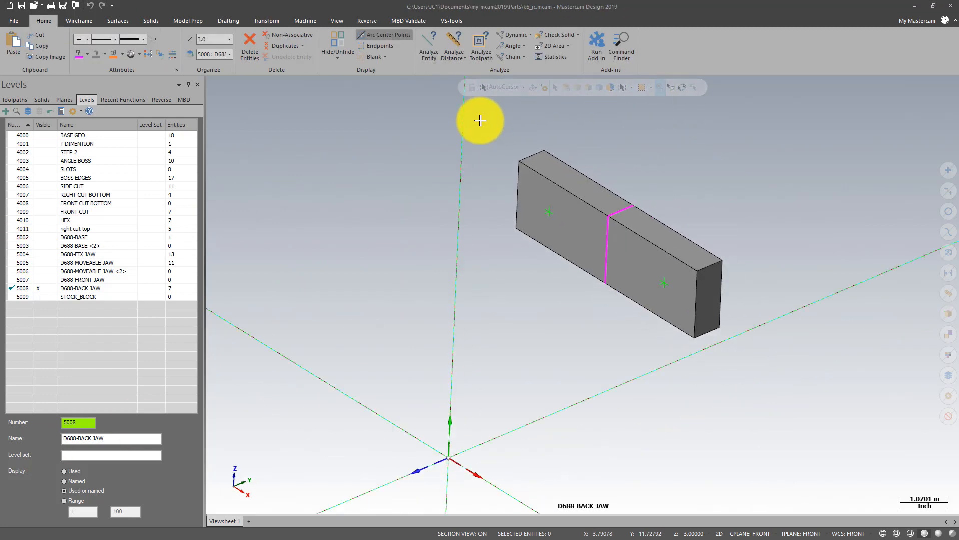
Switch to 3D mode and start a solid Hole on the back jaw plate at both copied points, oriented to its front face.
scroll(434, 218, "up", 1)
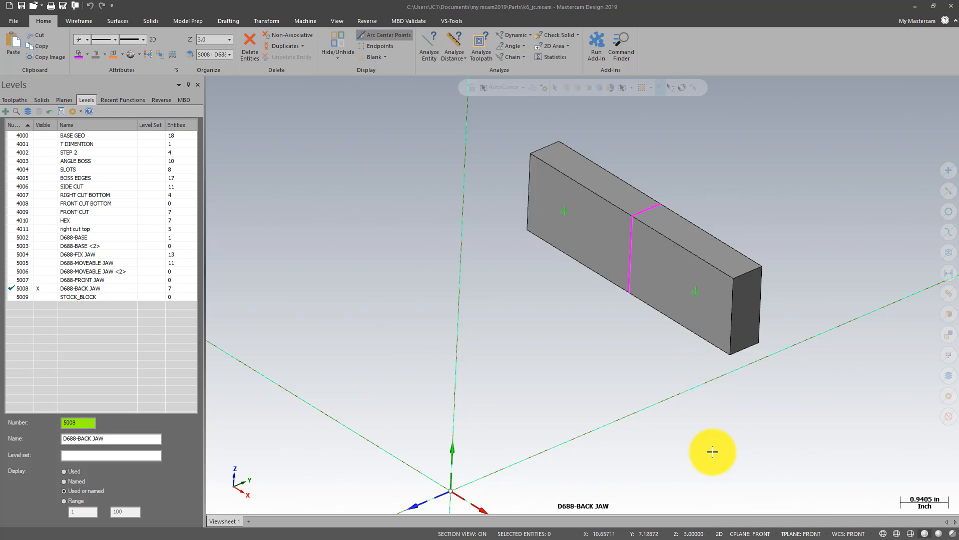
left_click(720, 534)
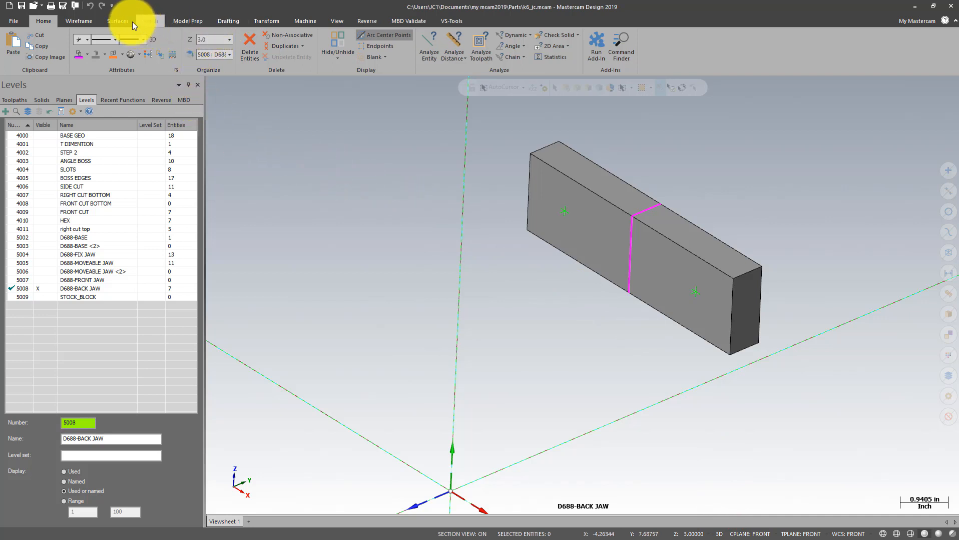
left_click(152, 22)
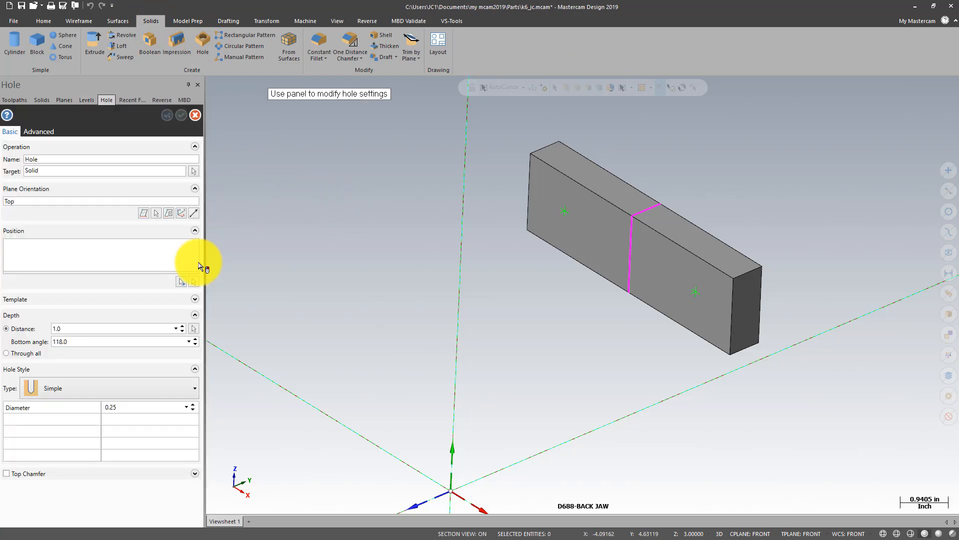
left_click(193, 283)
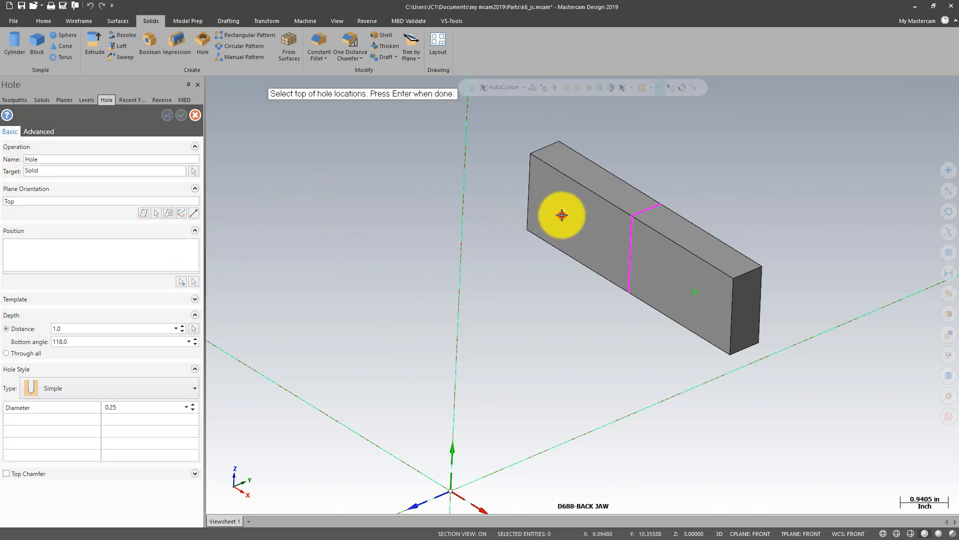
left_click(562, 215)
left_click(695, 292)
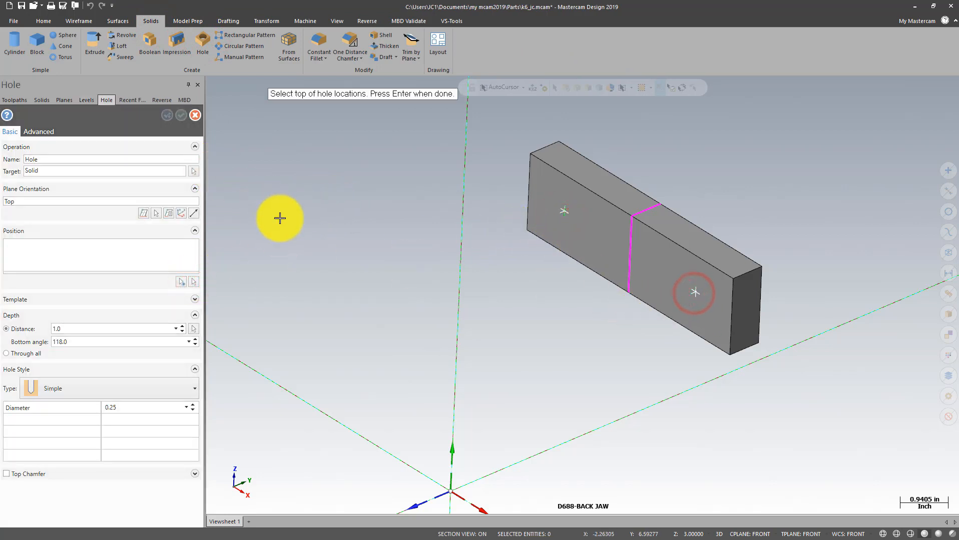
key("Return")
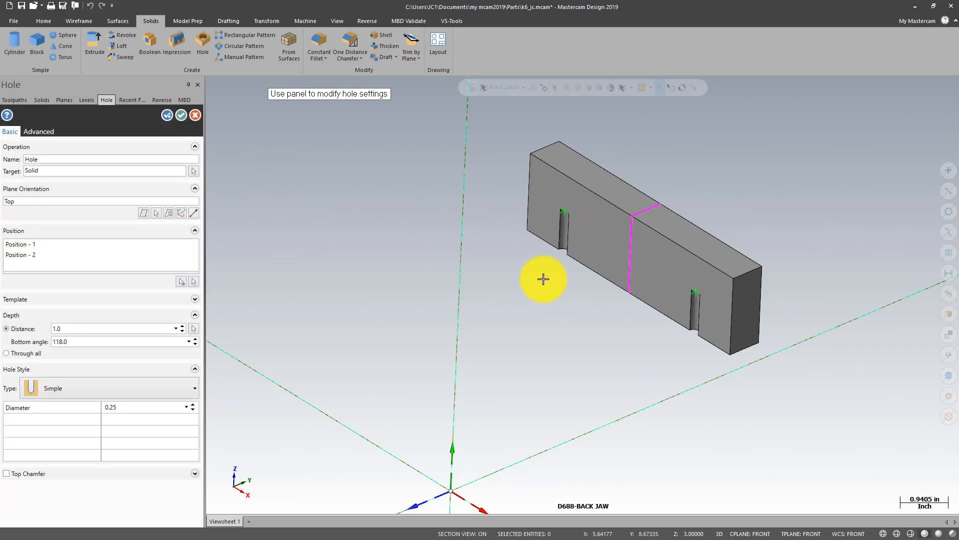
left_click(157, 213)
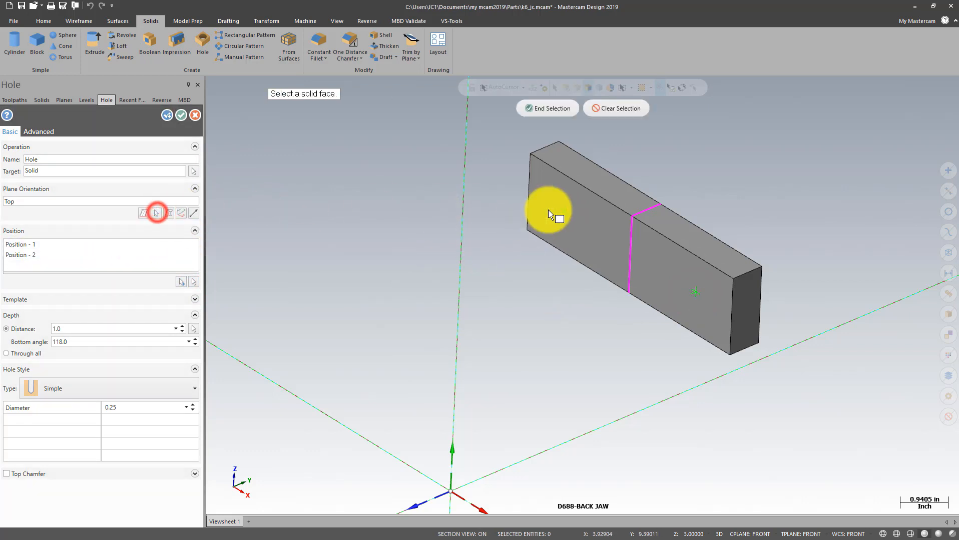
left_click(562, 197)
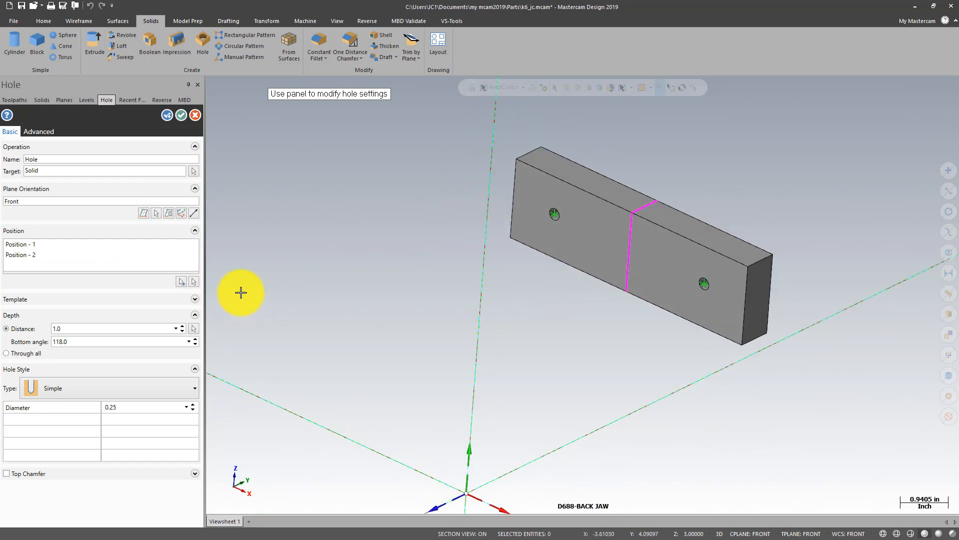
Make both holes counterbored through all, using the 1/2 cap screw preset from the Socket Head Cap Screws - Inch category.
left_click(195, 389)
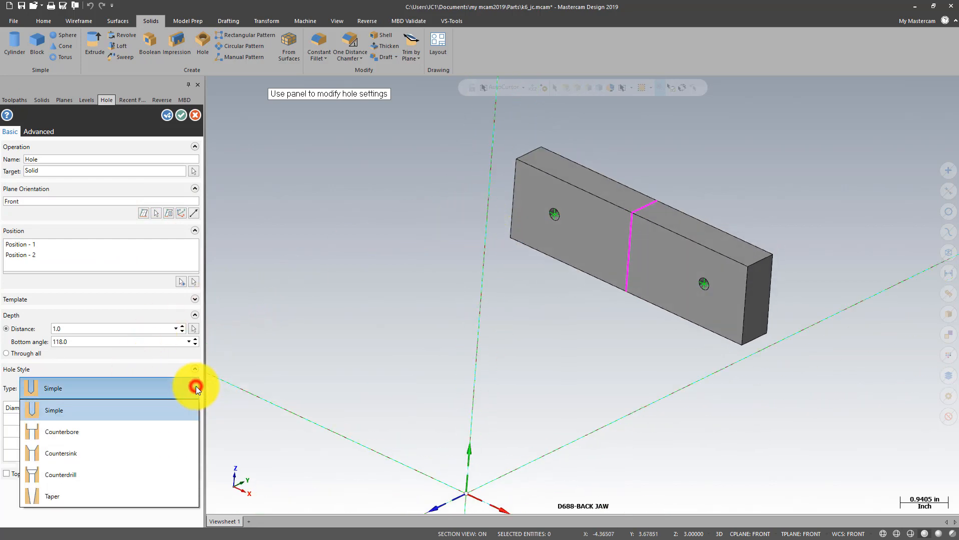
left_click(97, 432)
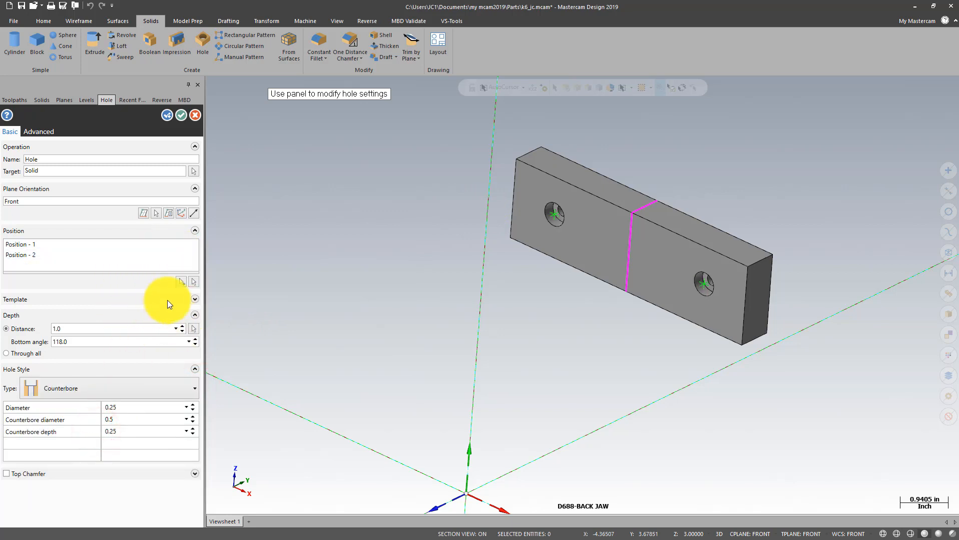
left_click(197, 300)
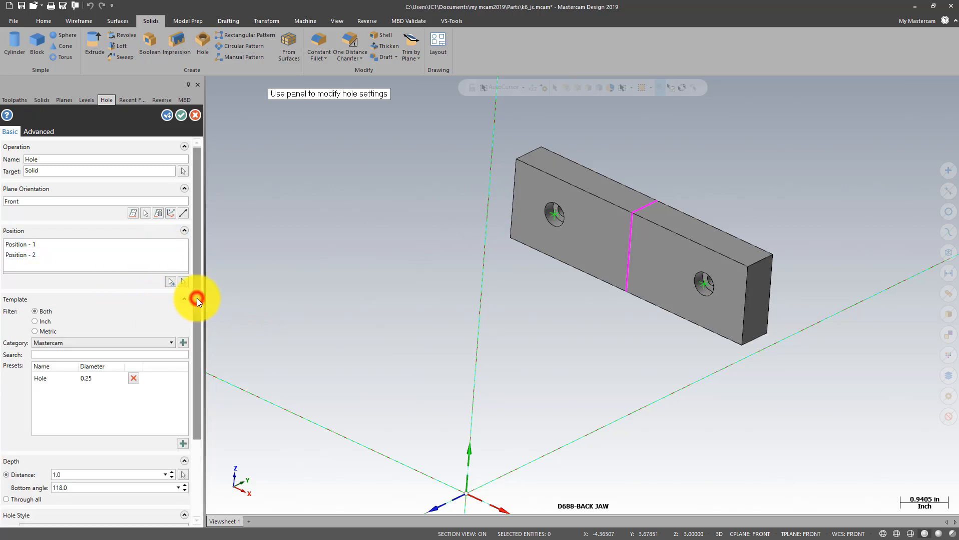
left_click(173, 342)
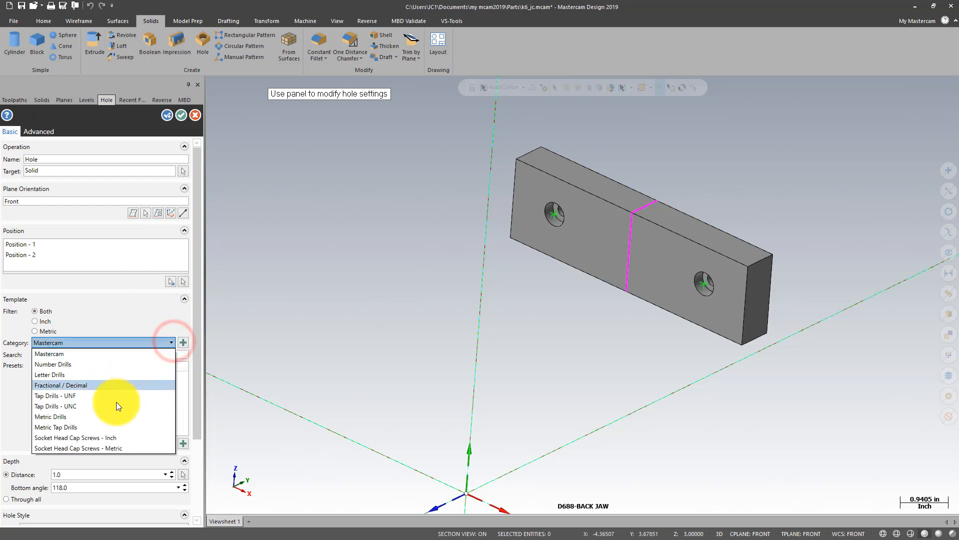
left_click(120, 438)
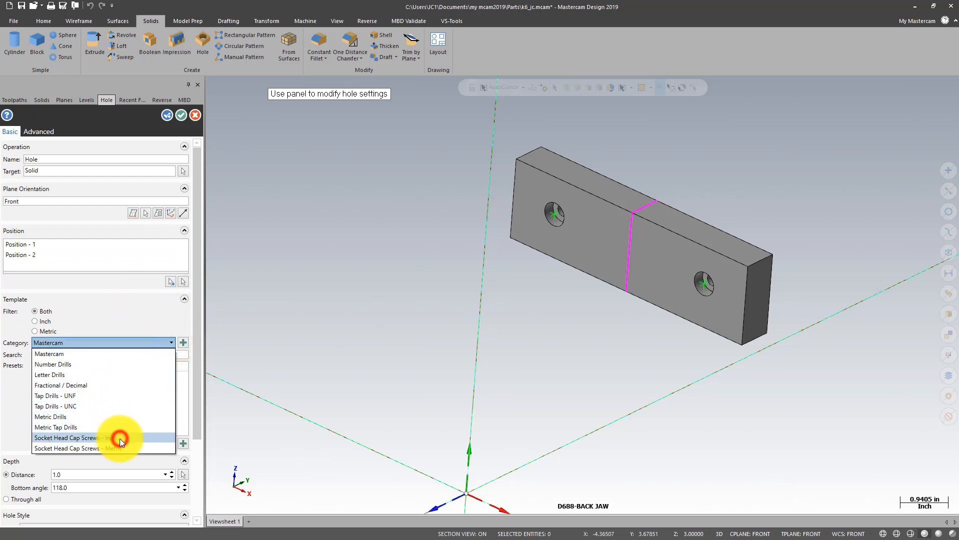
left_click(35, 321)
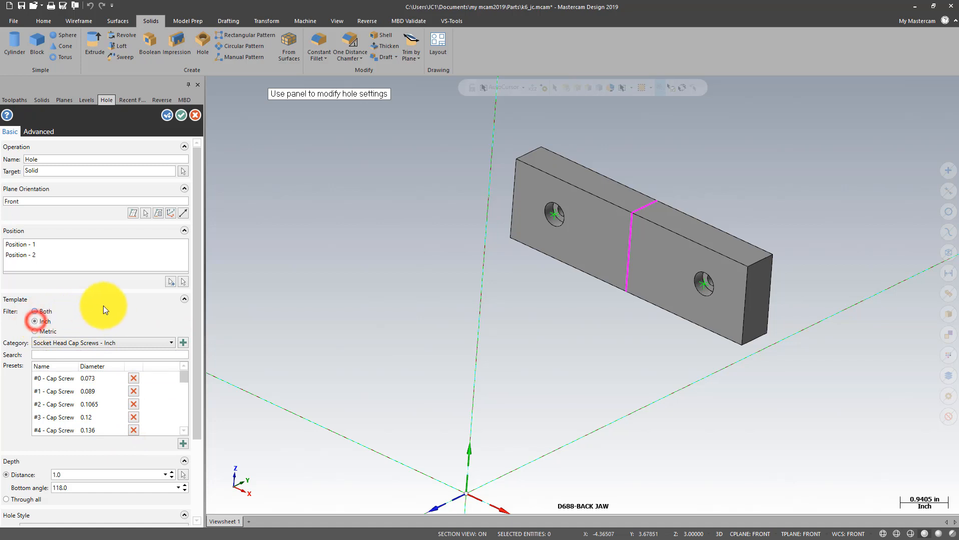
scroll(111, 305, "down", 3)
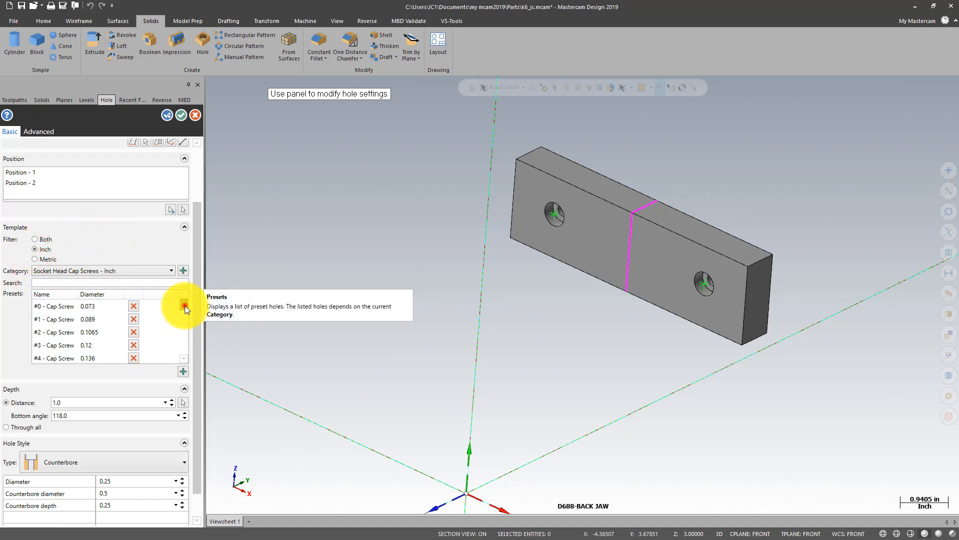
left_click_drag(185, 306, 182, 339)
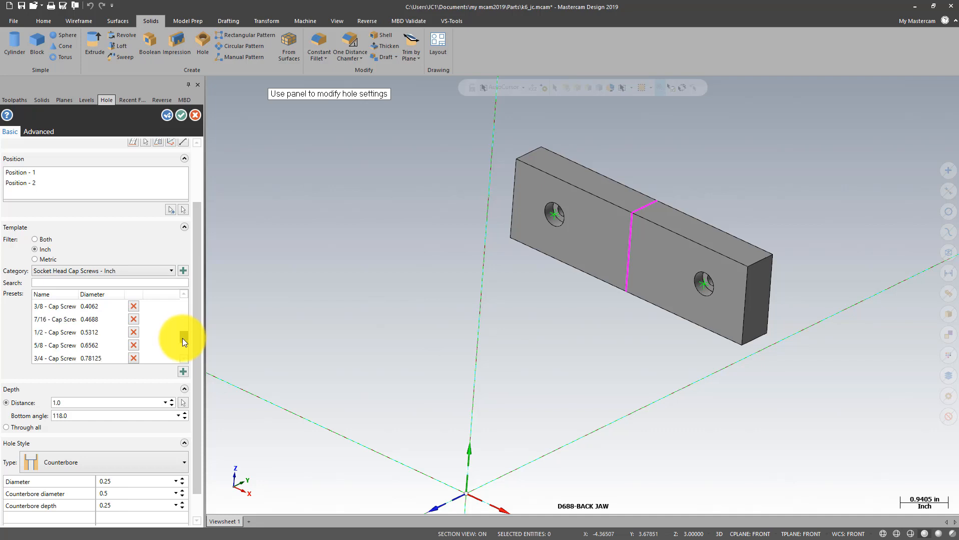
left_click(78, 333)
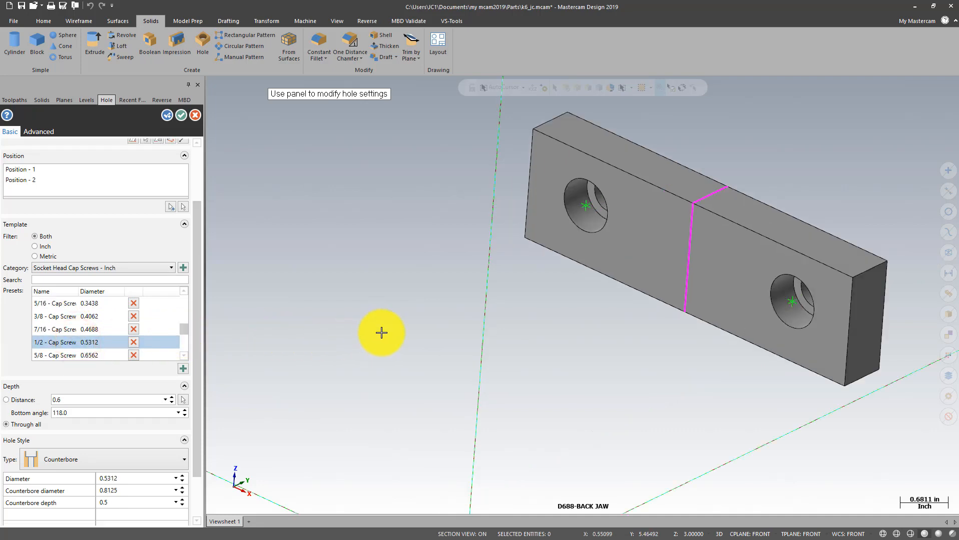
mouse_move(381, 330)
middle_mouse_down()
mouse_move(428, 318)
mouse_move(458, 290)
mouse_move(458, 300)
mouse_move(420, 305)
middle_mouse_up()
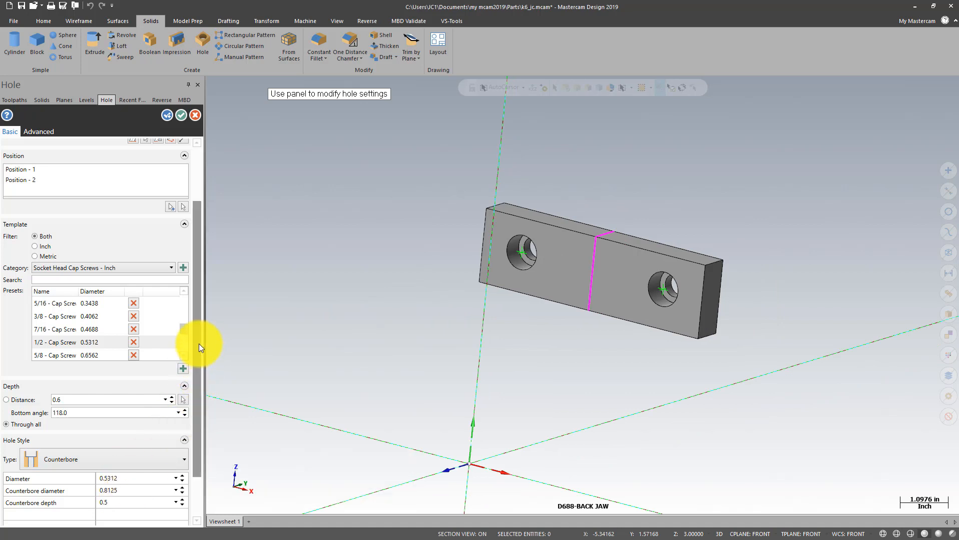
Add a top chamfer with 2.0% diameter and 45° angle to the counterbored holes and finish the Hole operation.
scroll(200, 345, "down", 2)
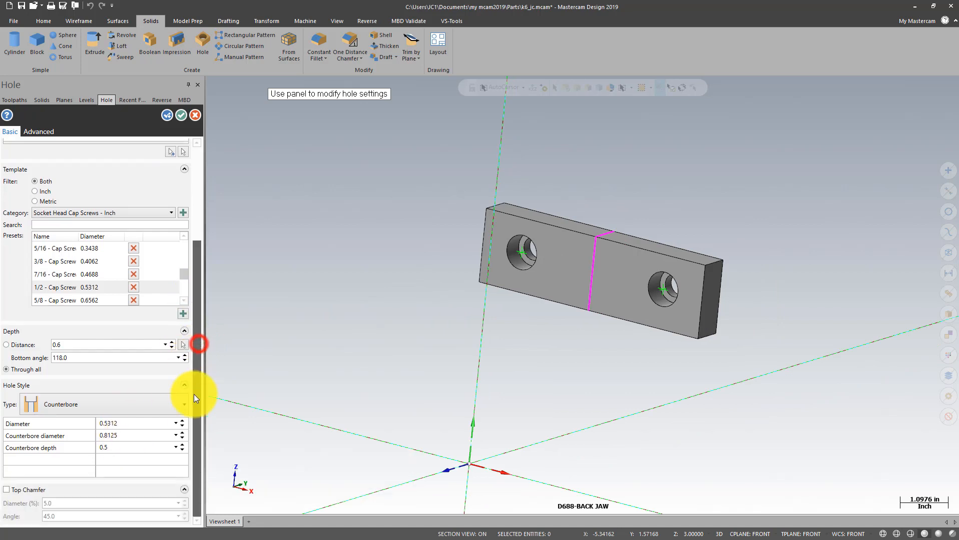
left_click(6, 491)
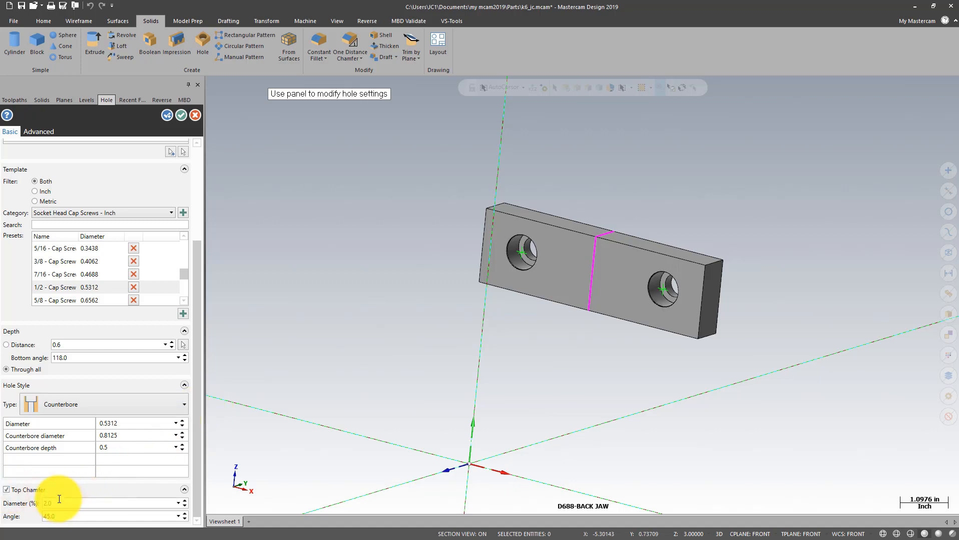
scroll(580, 187, "up", 5)
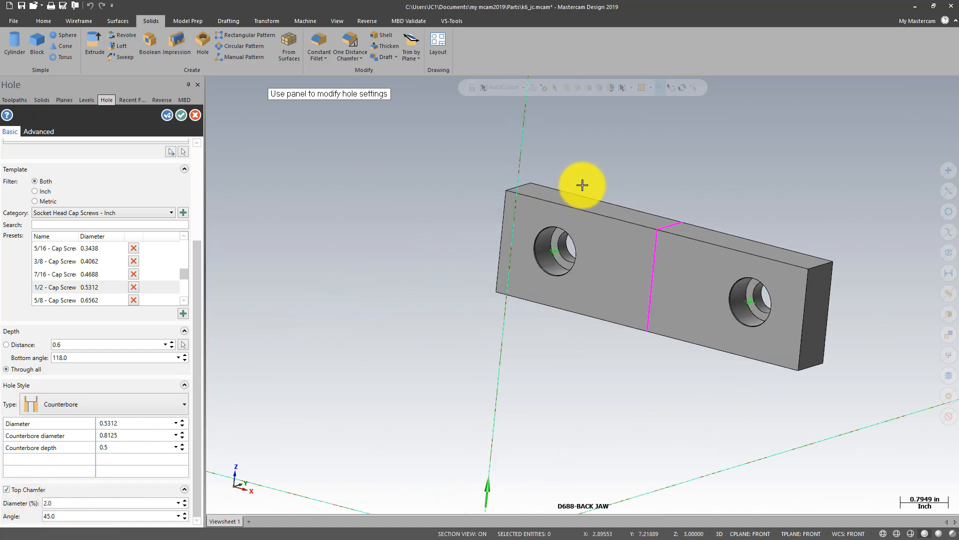
left_click(180, 116)
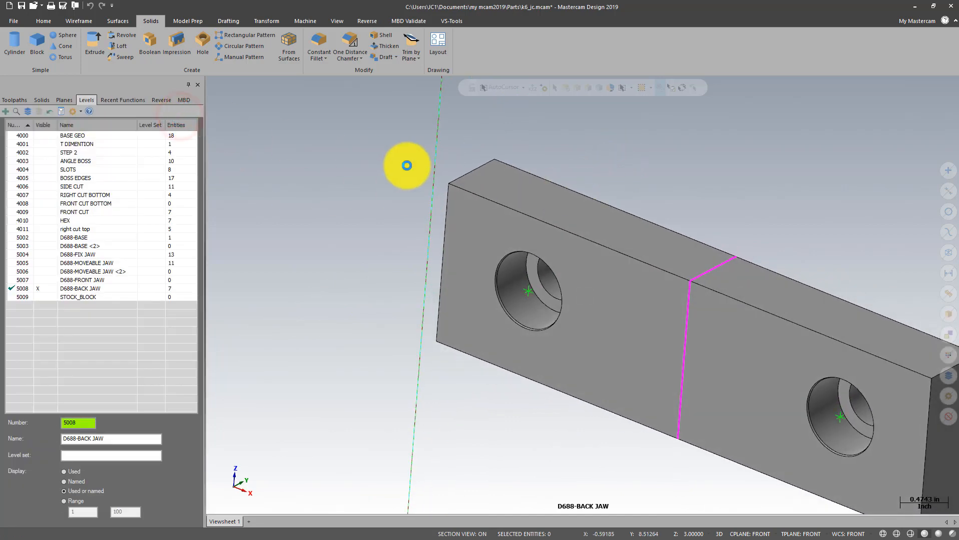
scroll(407, 171, "down", 4)
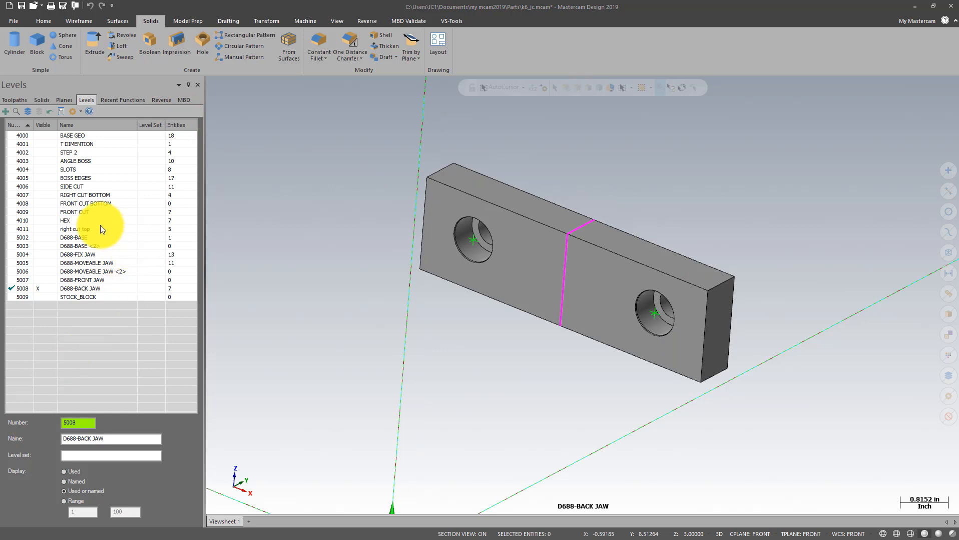
Make the D688-BASE, D688-MOVEABLE JAW and D688-FIX JAW levels visible together with the back jaw plate.
left_click(53, 237)
scroll(638, 151, "down", 2)
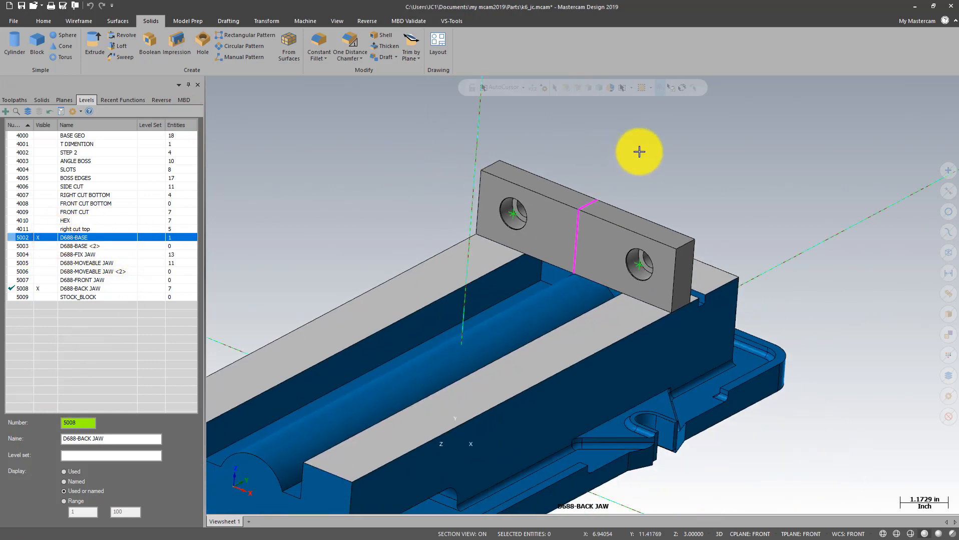
left_click(44, 261)
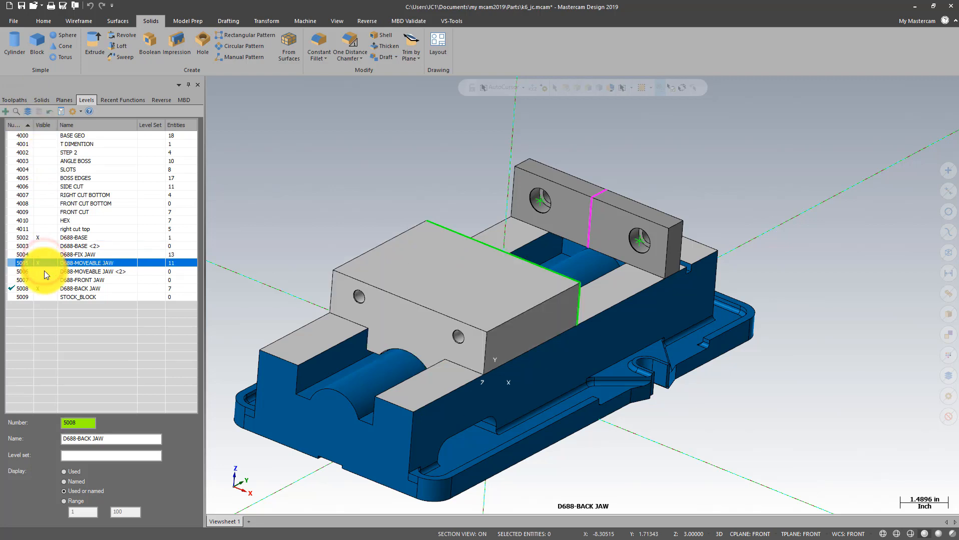
left_click(43, 246)
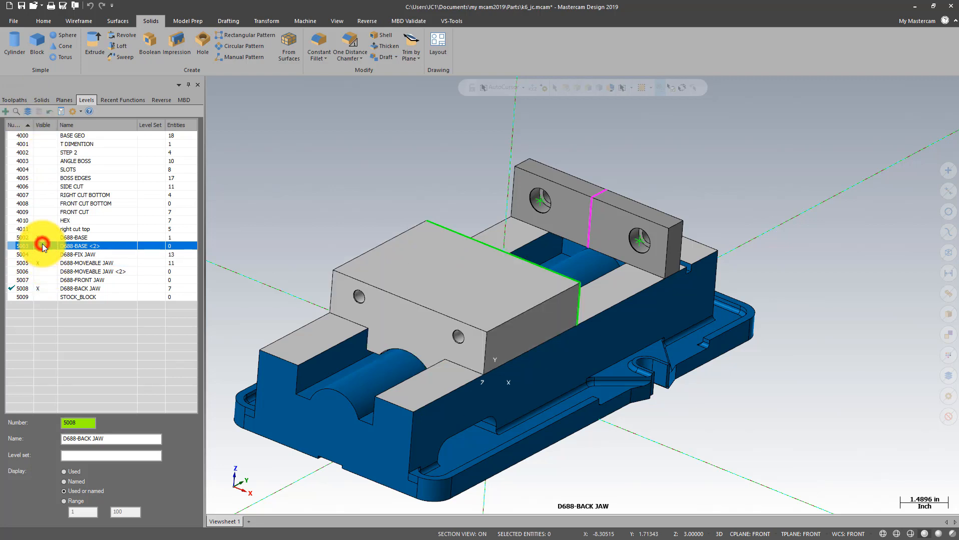
left_click(42, 244)
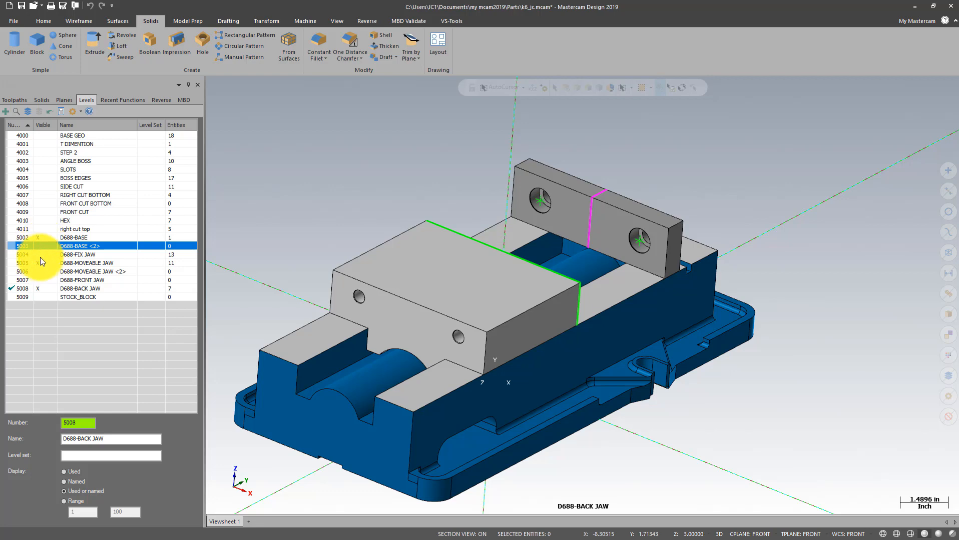
left_click(40, 255)
mouse_move(488, 182)
middle_mouse_down()
mouse_move(469, 183)
mouse_move(508, 176)
mouse_move(486, 182)
middle_mouse_up()
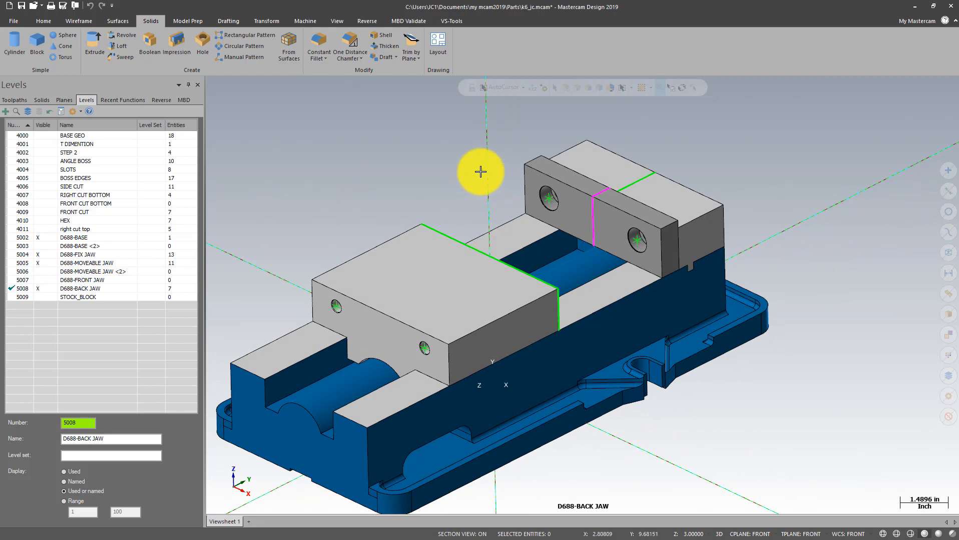
scroll(561, 152, "up", 2)
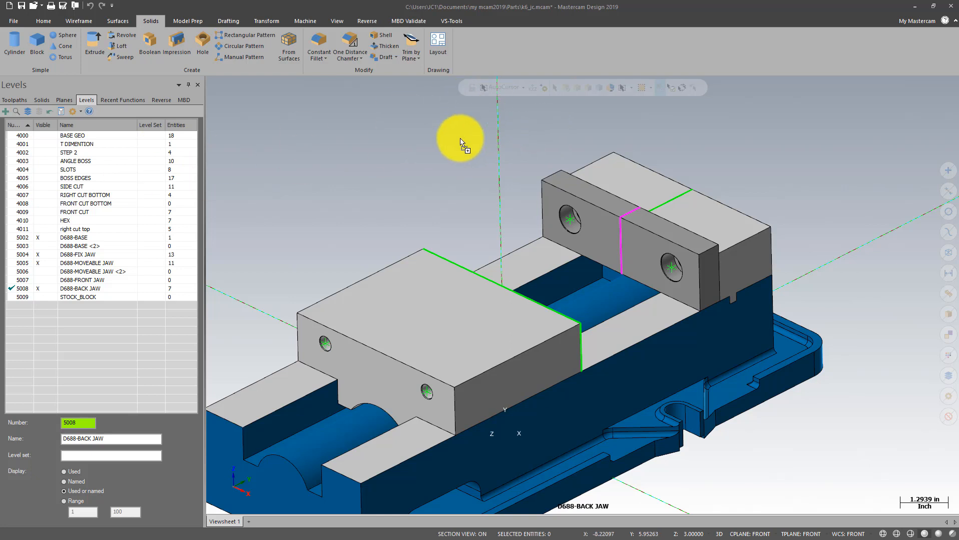
Merge the socket head cap screw file into the vise model at scale 1.0 and accept its default location.
left_click_drag(460, 139, 461, 138)
middle_click_drag(357, 181, 424, 188)
scroll(442, 165, "down", 2)
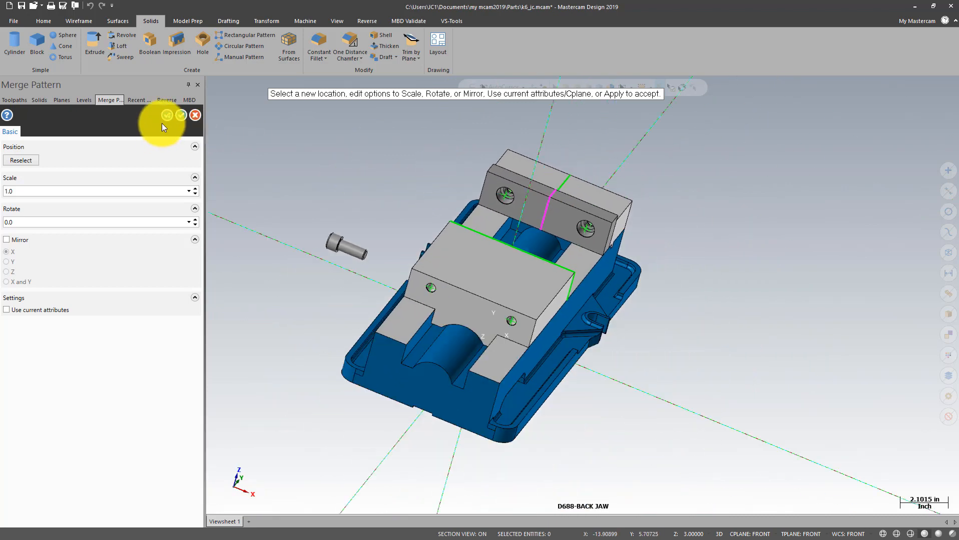
left_click(180, 115)
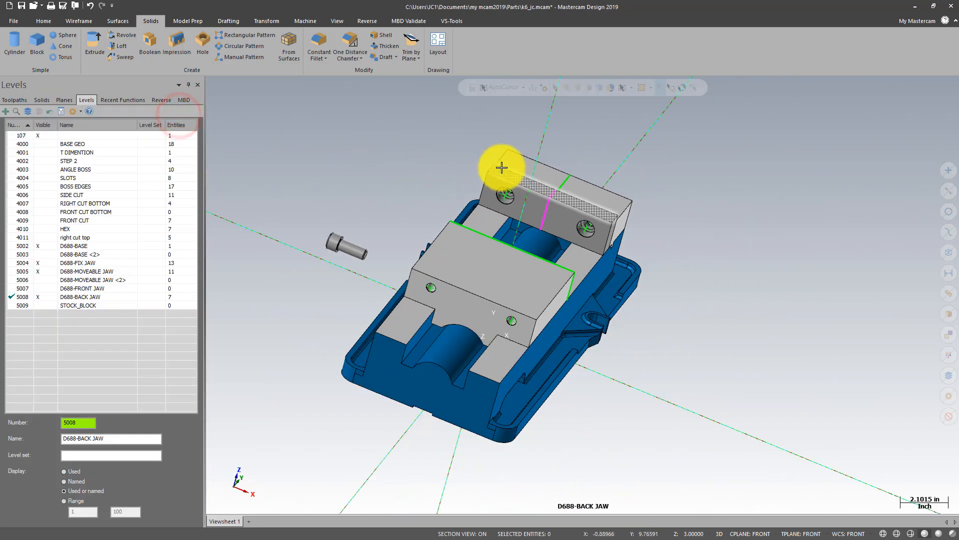
scroll(342, 203, "up", 3)
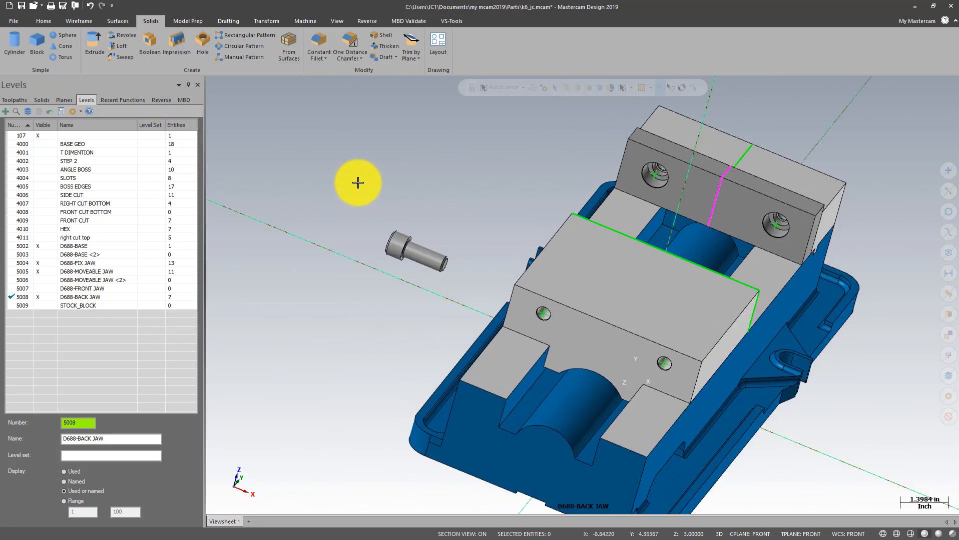
Start an Align to Face move of the cap screw, using the underside of its head as the face to mate.
left_click(196, 19)
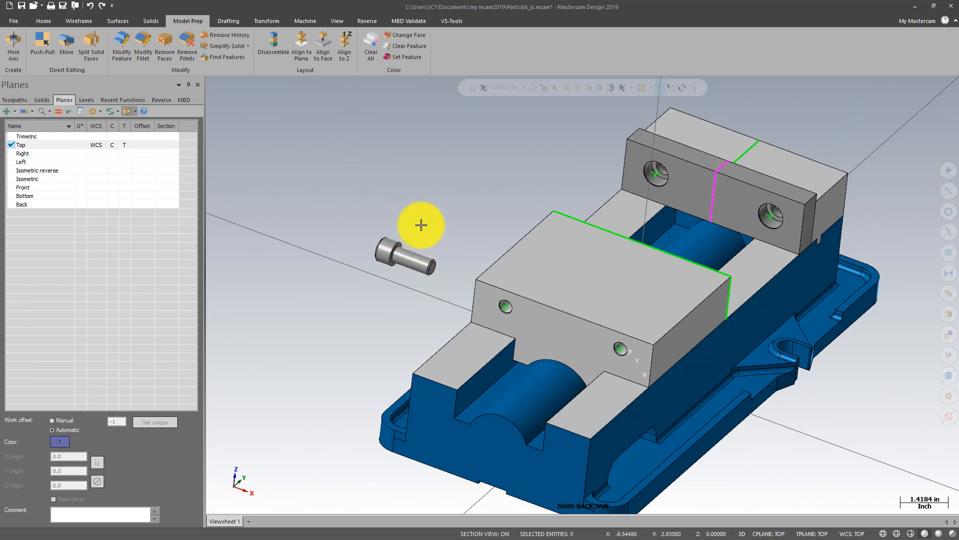
left_click(322, 40)
scroll(403, 207, "up", 5)
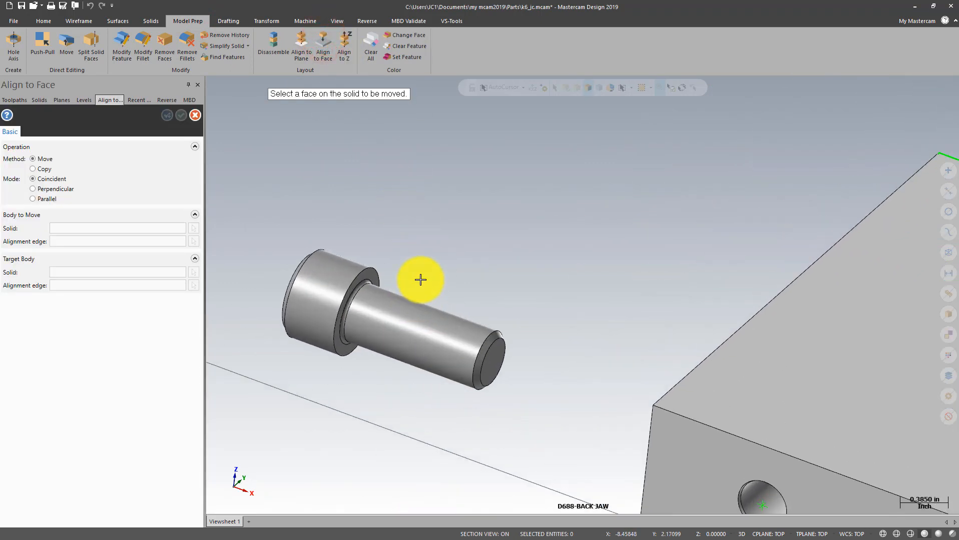
left_click(373, 277)
scroll(370, 220, "down", 3)
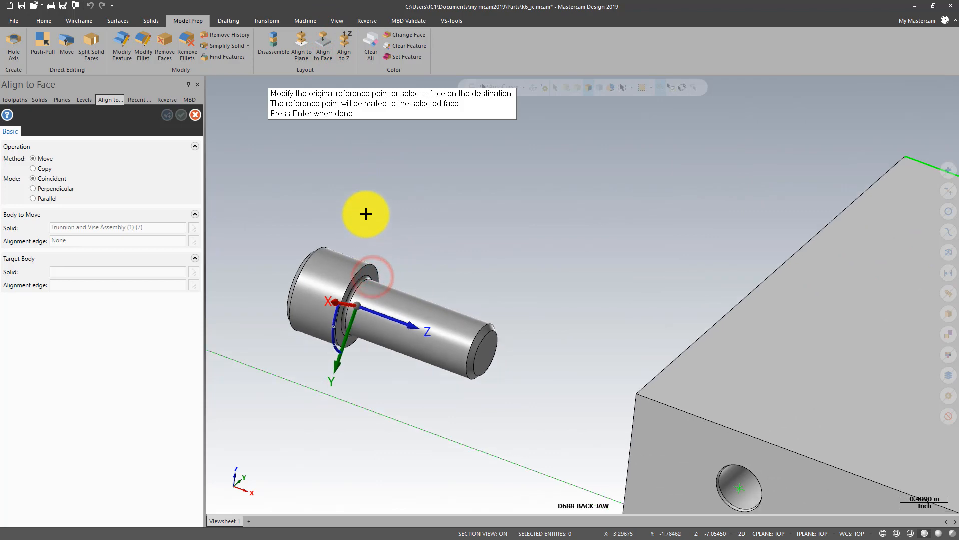
Mate the screw coincident with the counterbore floor in the back jaw plate's hole farther from the base cutouts, and accept the alignment.
scroll(426, 206, "down", 5)
scroll(611, 75, "up", 4)
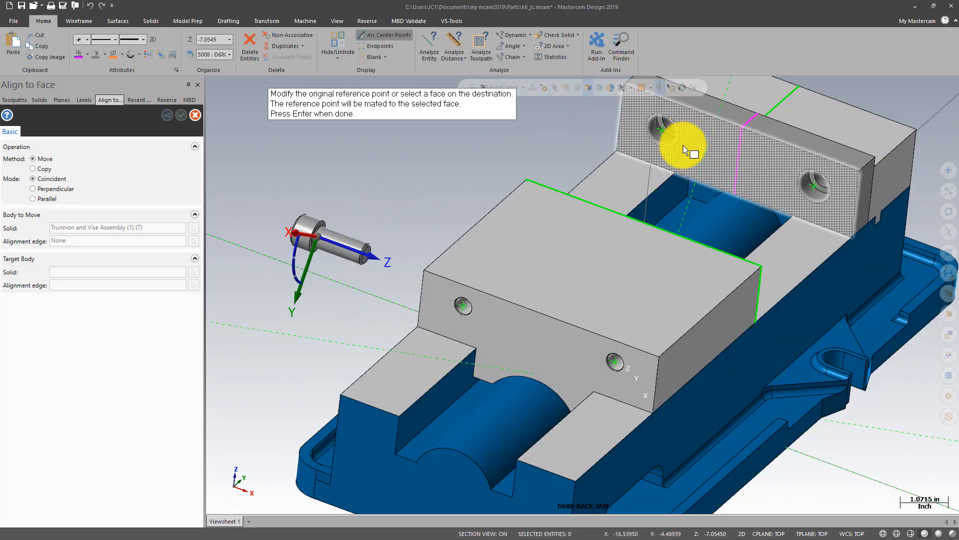
scroll(707, 260, "down", 2)
scroll(682, 181, "up", 7)
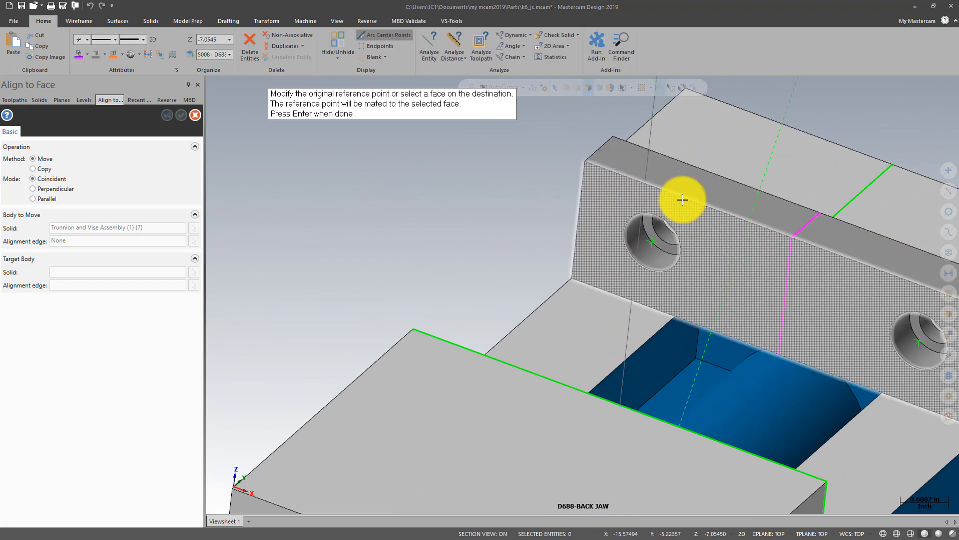
scroll(683, 203, "up", 1)
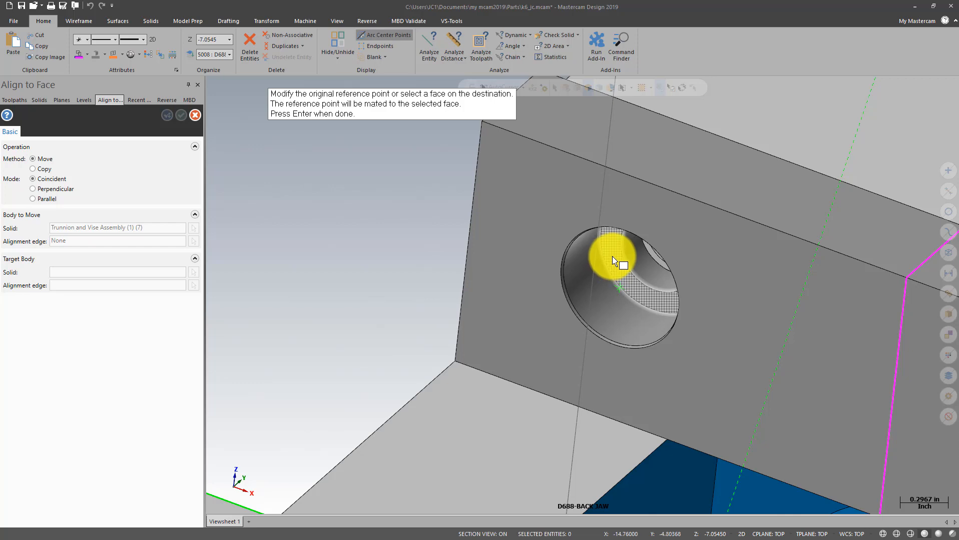
left_click(614, 261)
scroll(646, 167, "down", 3)
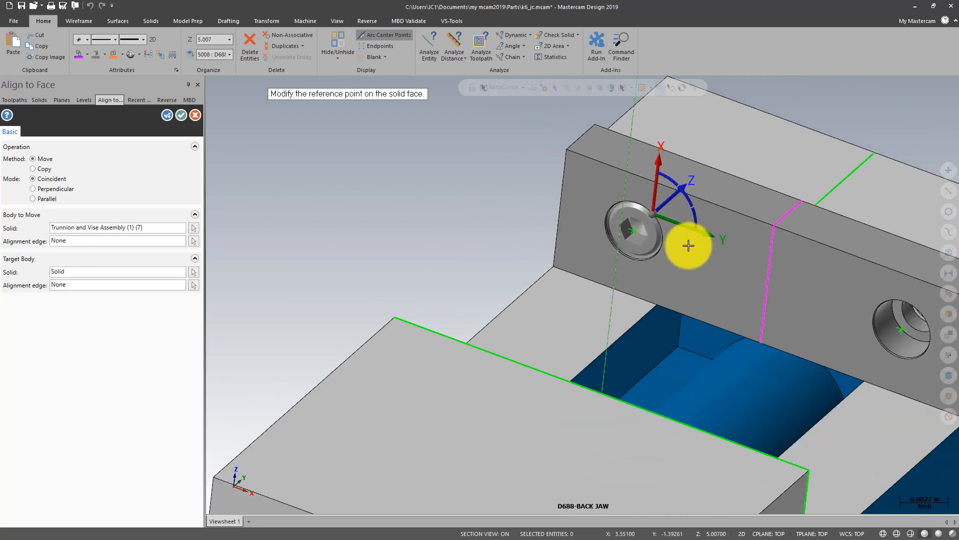
middle_click_drag(688, 246, 668, 231)
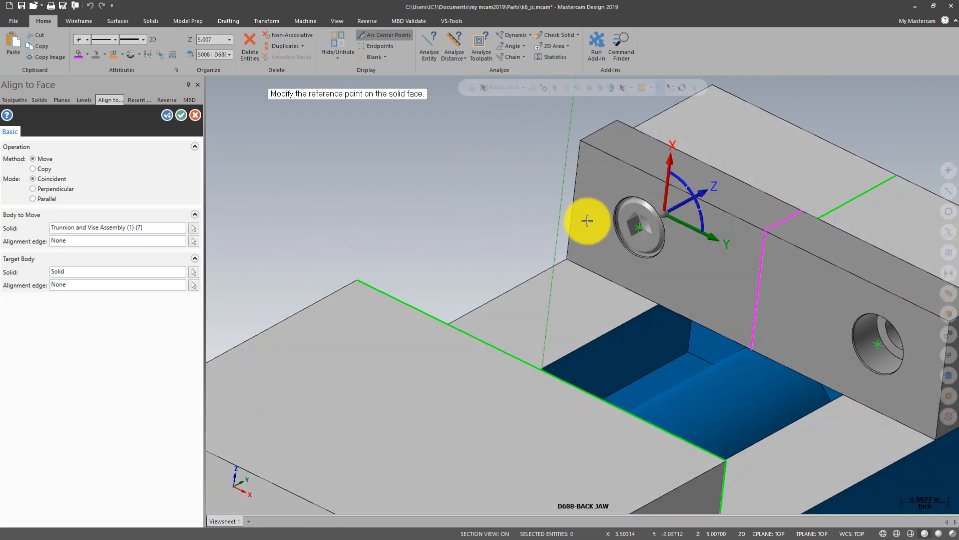
left_click(181, 116)
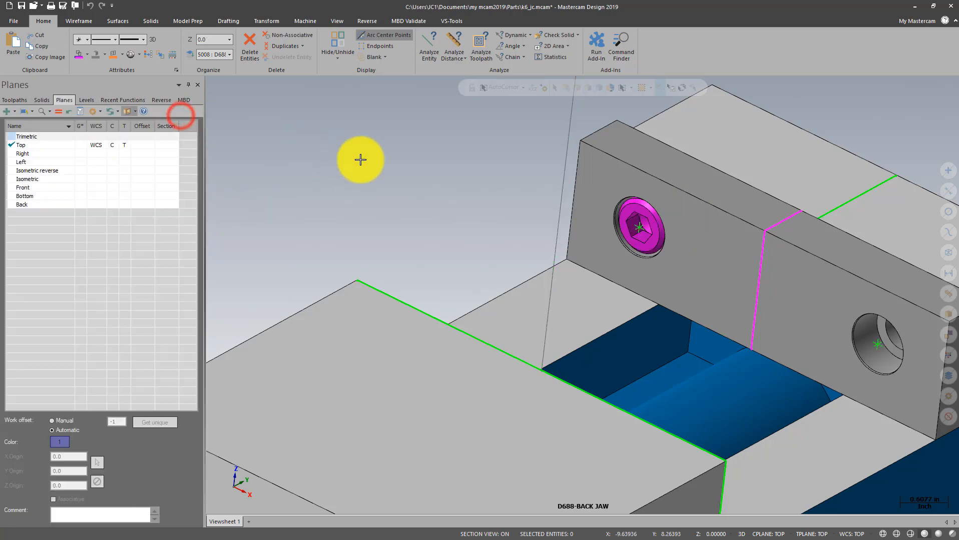
Start a Dynamic transform of the fitted cap screw with the gnomon origin at the center of its head.
scroll(445, 175, "down", 3)
scroll(421, 164, "up", 2)
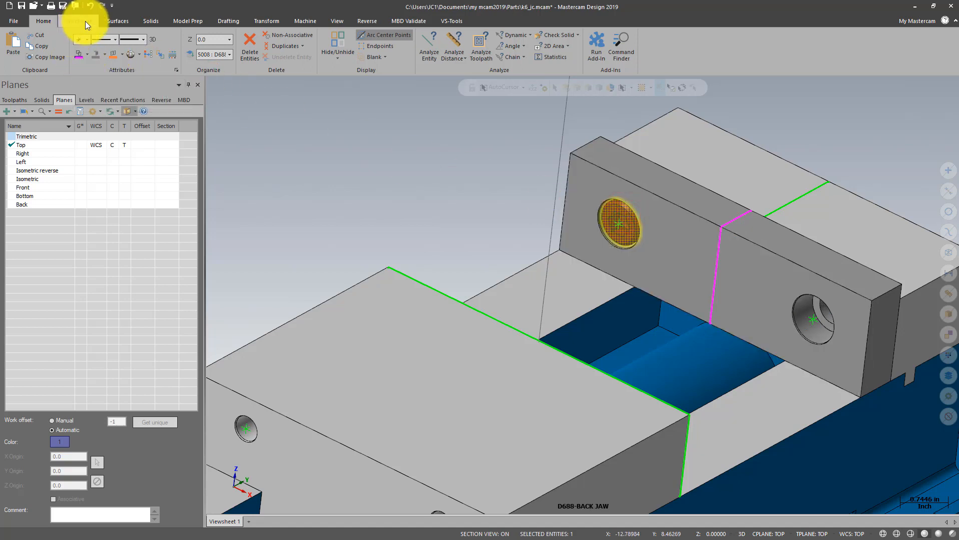
left_click(268, 20)
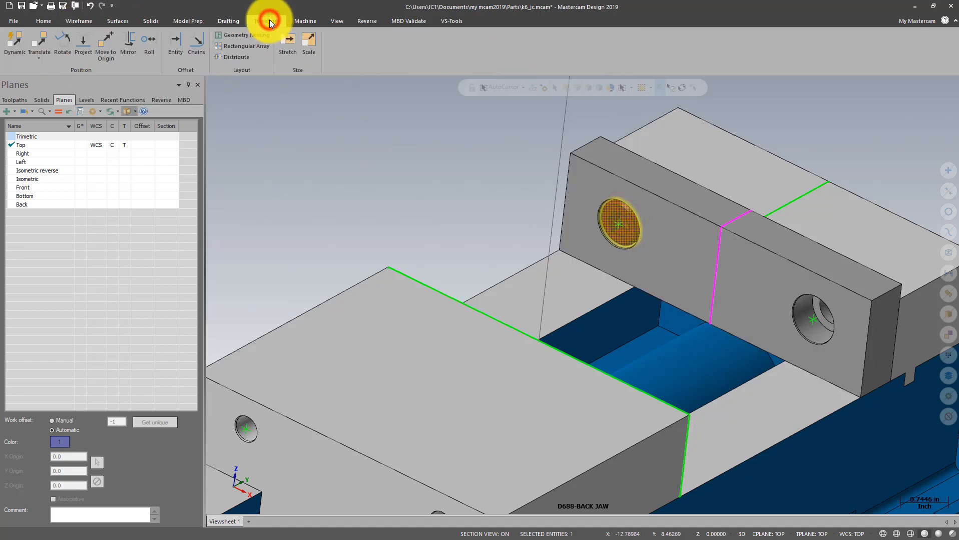
left_click(18, 43)
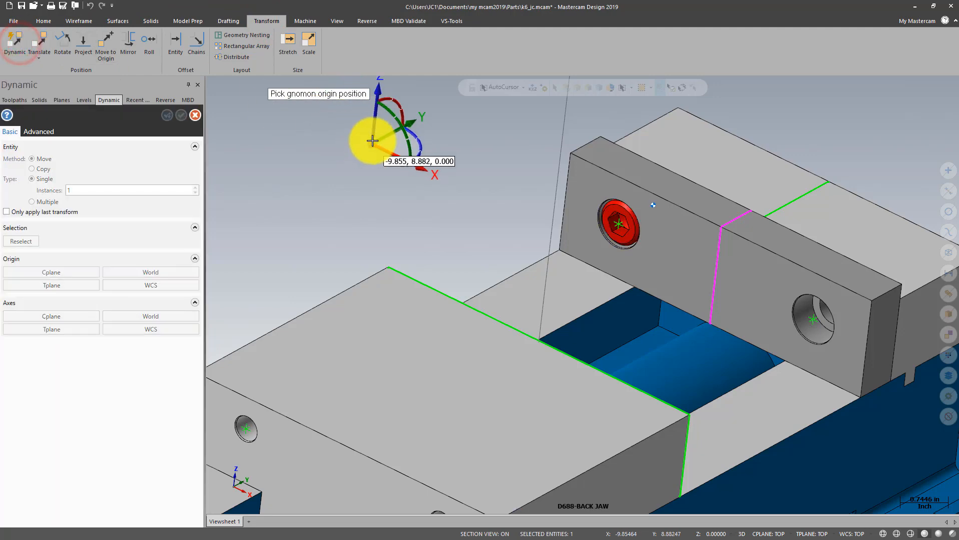
scroll(422, 145, "down", 2)
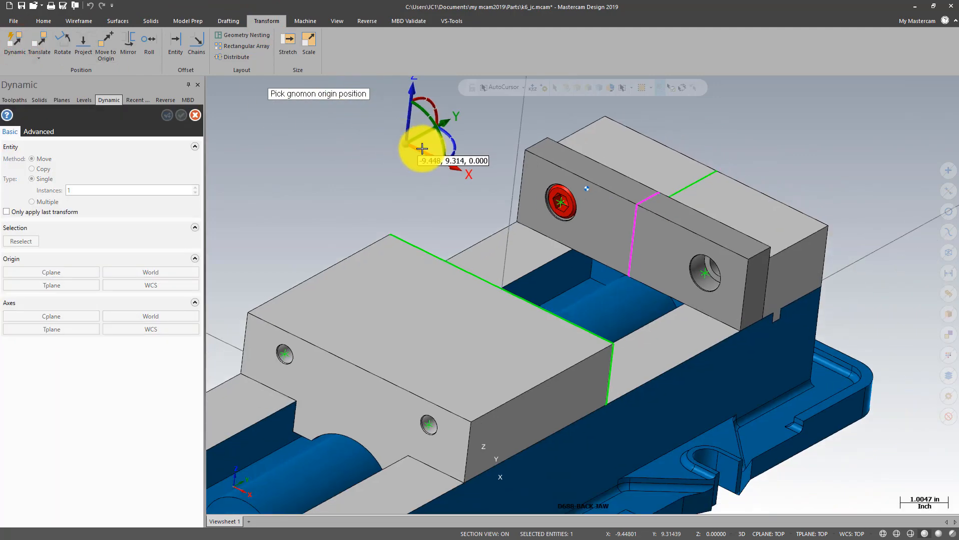
left_click(562, 202)
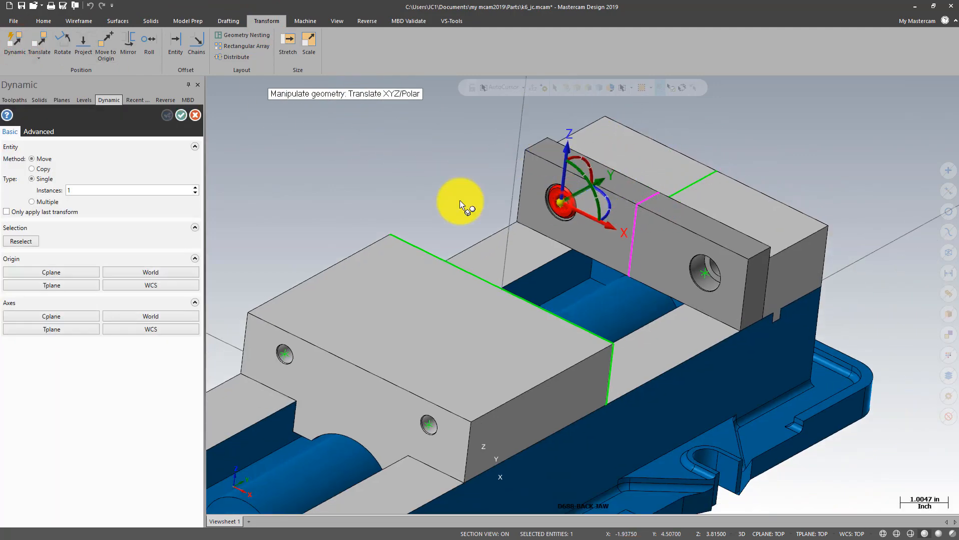
Copy the cap screw once into the center of the plate's other counterbored hole and clear the result colors.
left_click(32, 169)
left_click(555, 203)
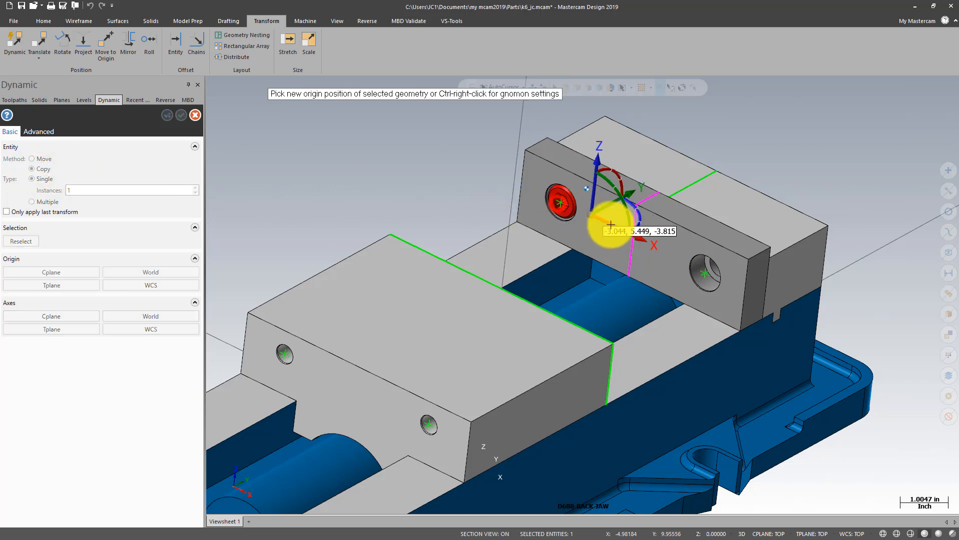
left_click(702, 274)
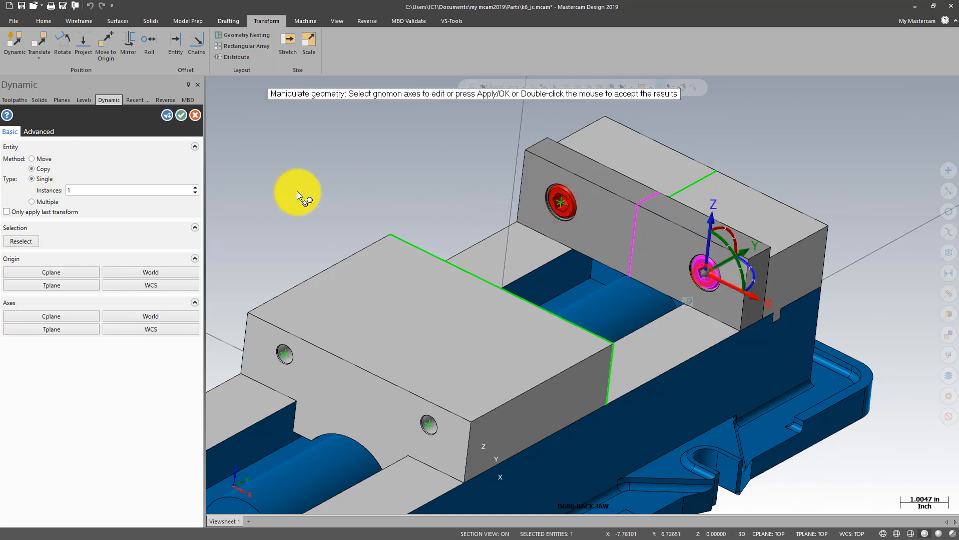
left_click(181, 115)
right_click(425, 129)
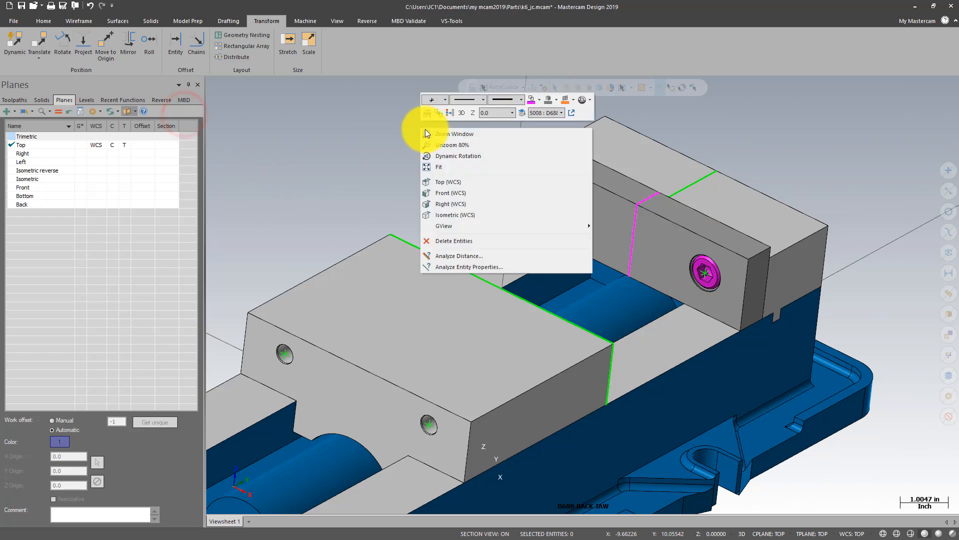
left_click(447, 114)
Start a Dynamic copy of the back jaw plate and both screws, with the gnomon origin at the midpoint of the plate's upper front edge.
scroll(625, 124, "down", 3)
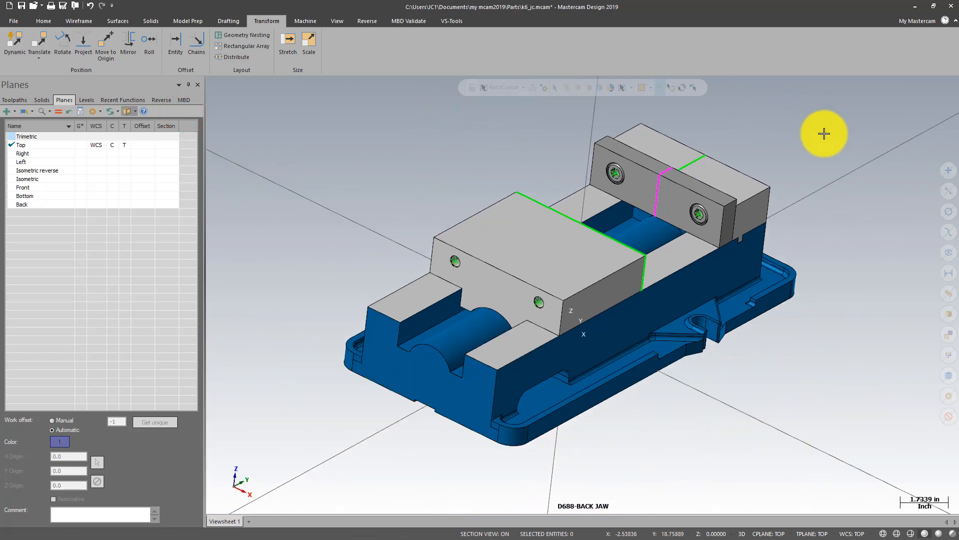
middle_click_drag(824, 134, 745, 143)
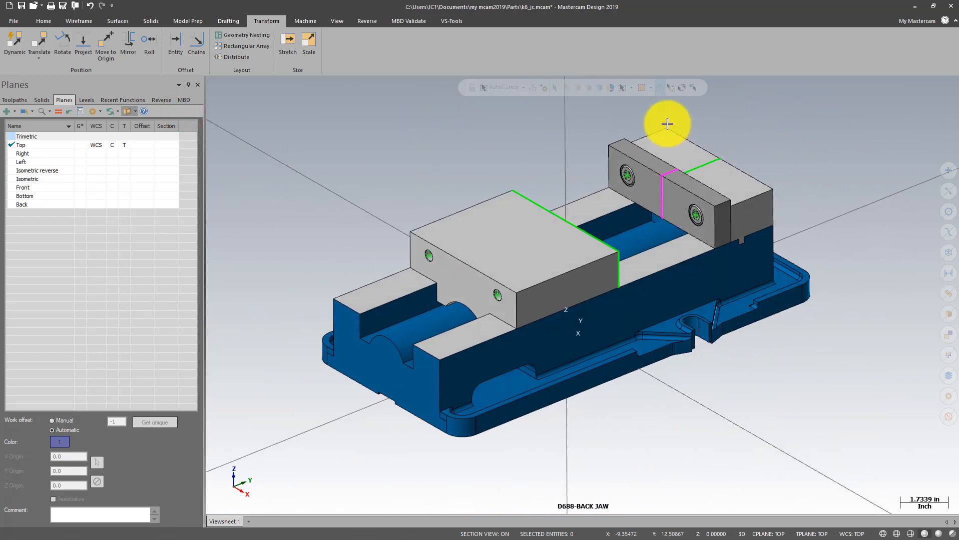
scroll(667, 124, "up", 2)
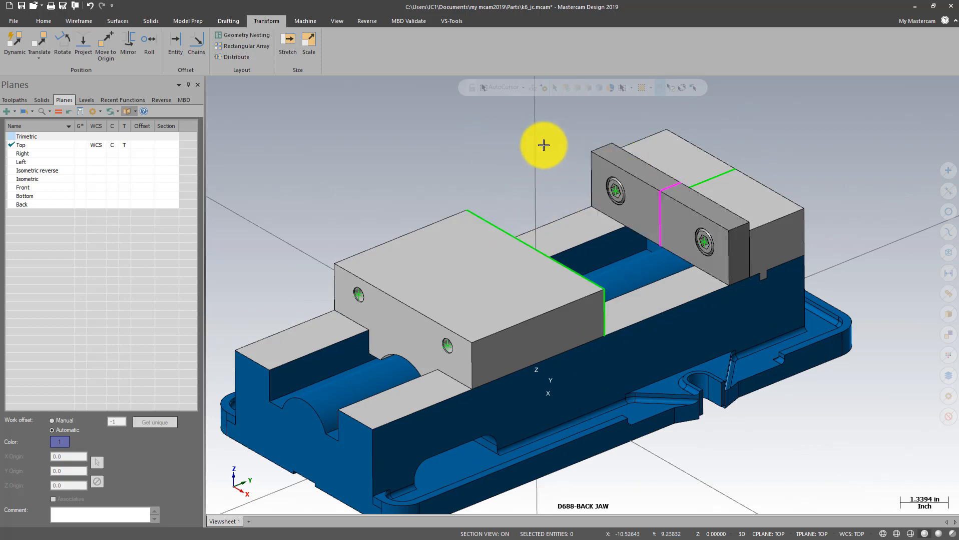
scroll(531, 120, "up", 2)
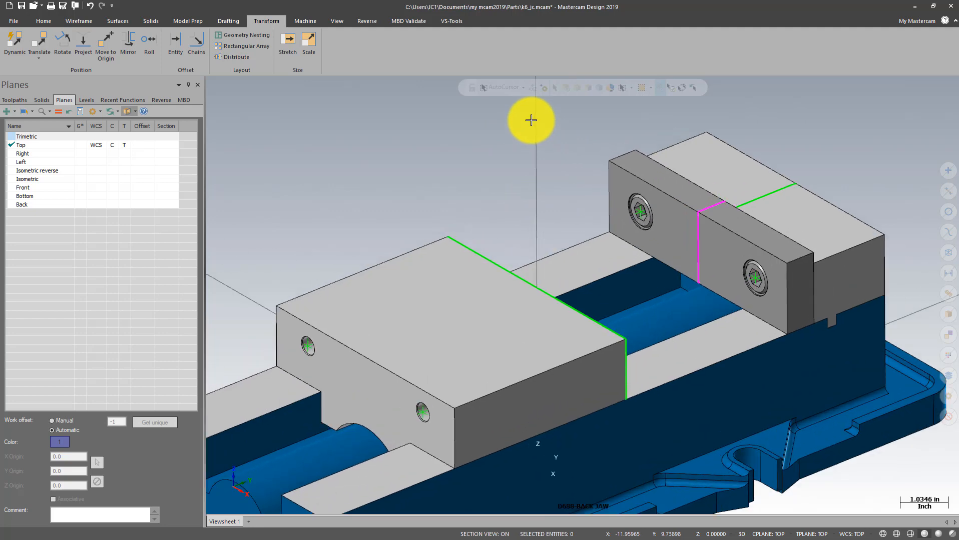
left_click(617, 179)
scroll(663, 243, "up", 5)
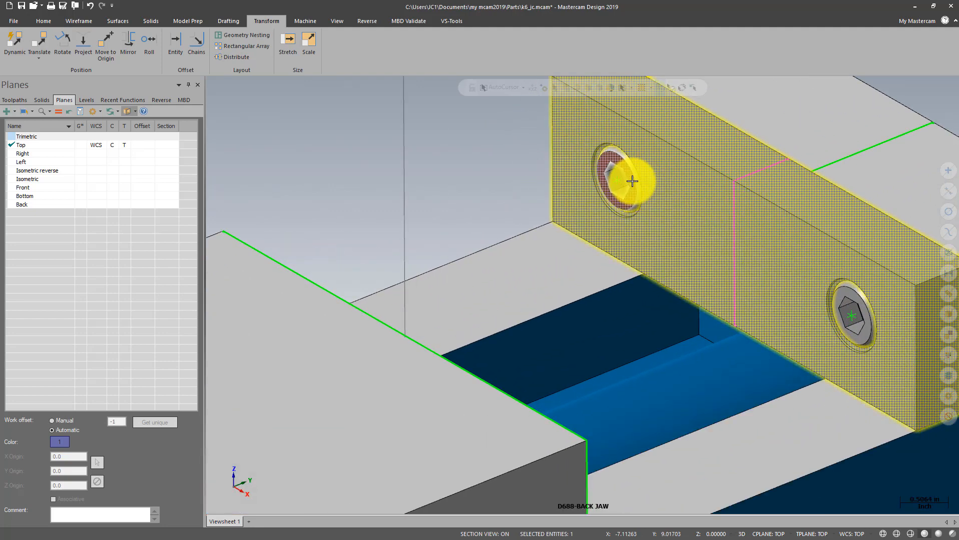
left_click(837, 286)
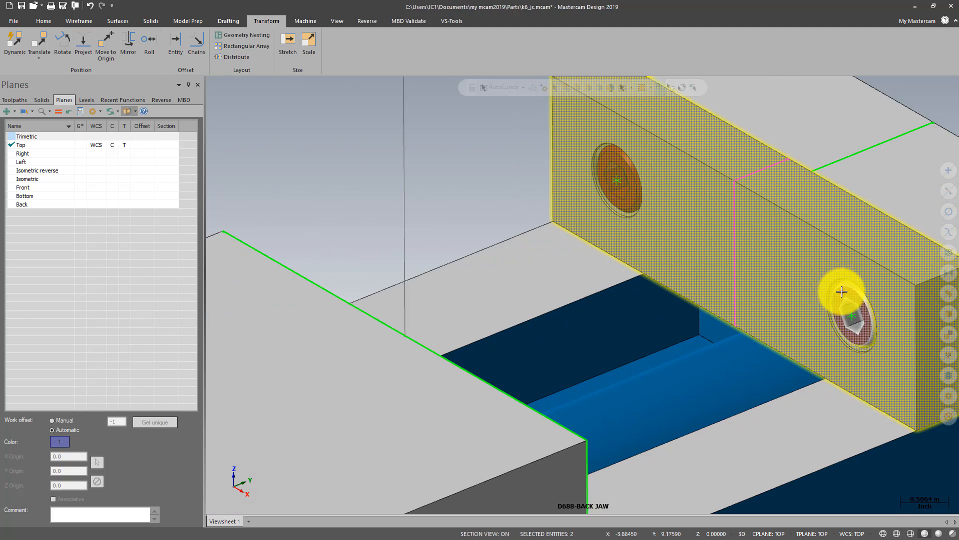
scroll(841, 289, "down", 6)
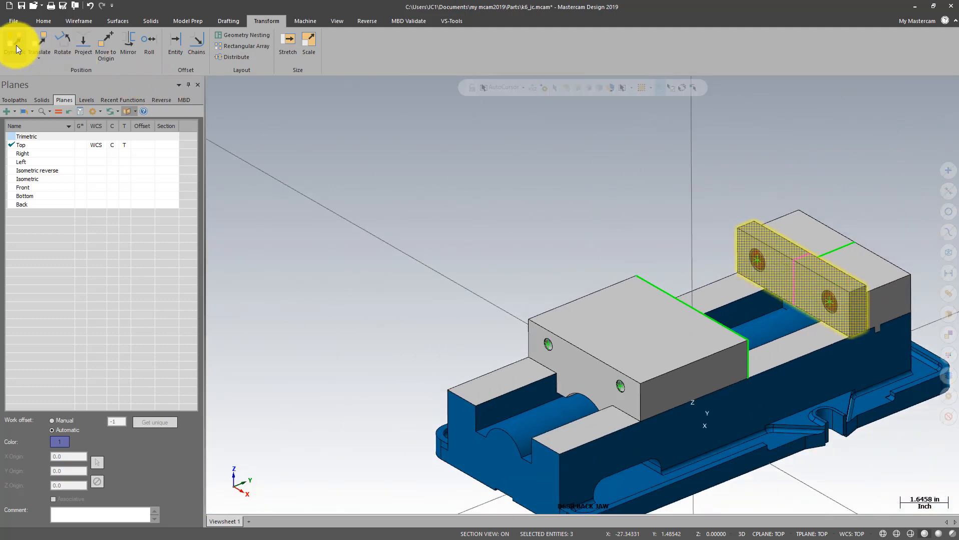
left_click(16, 45)
scroll(866, 211, "up", 2)
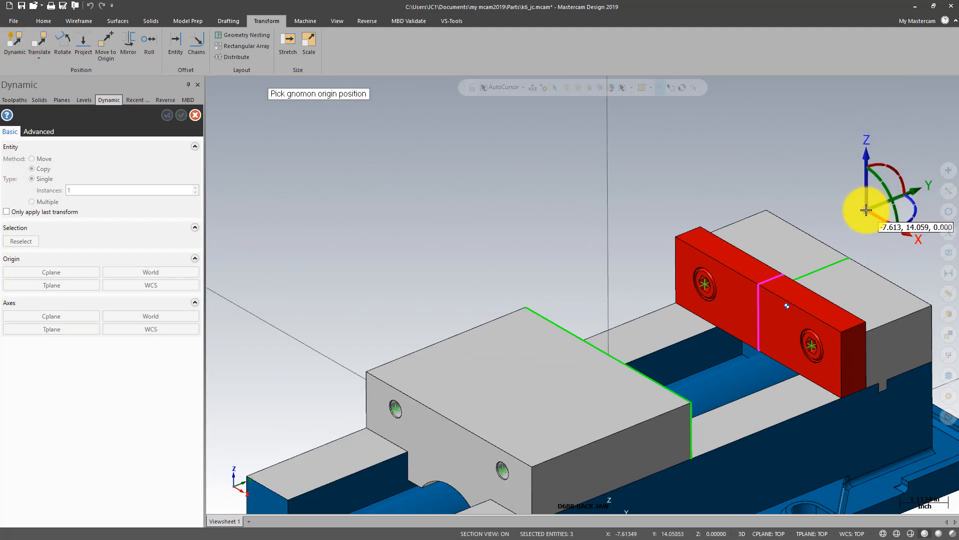
scroll(866, 210, "up", 1)
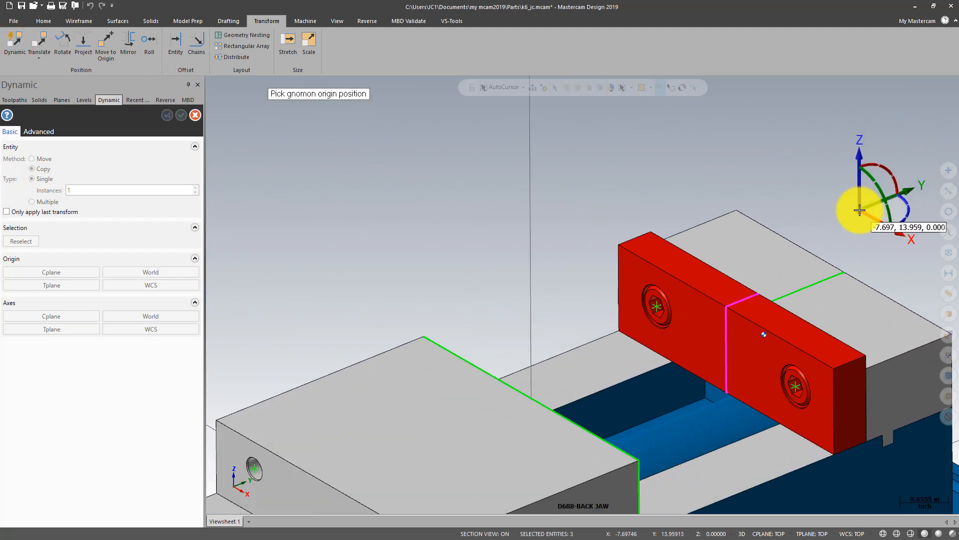
left_click(729, 310)
Rotate the copied plate and screws 180° about the vertical axis.
left_click(773, 306)
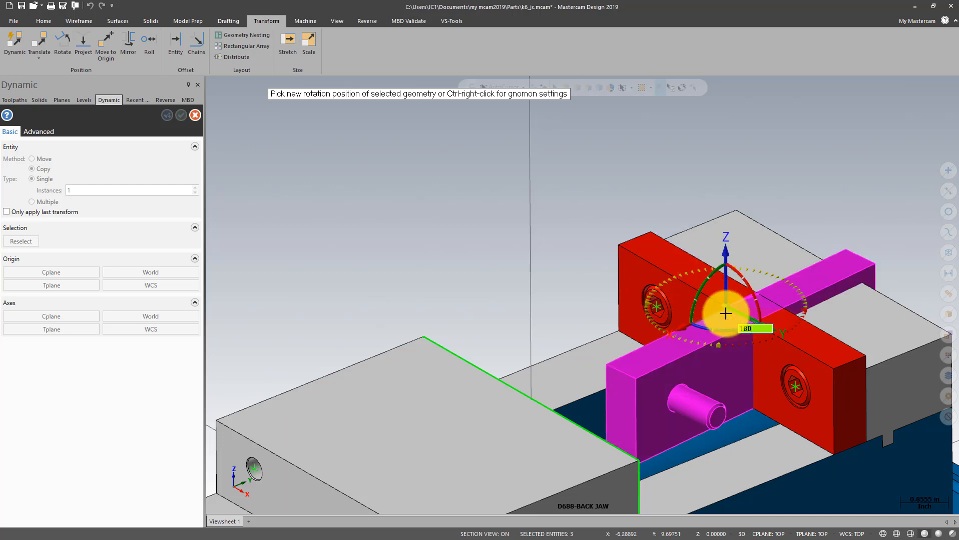
key("Return")
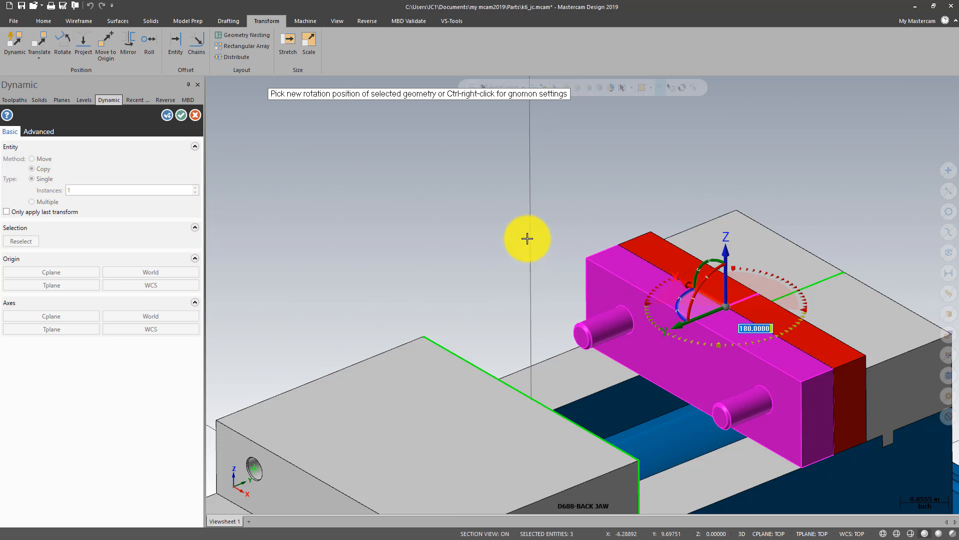
left_click(507, 250)
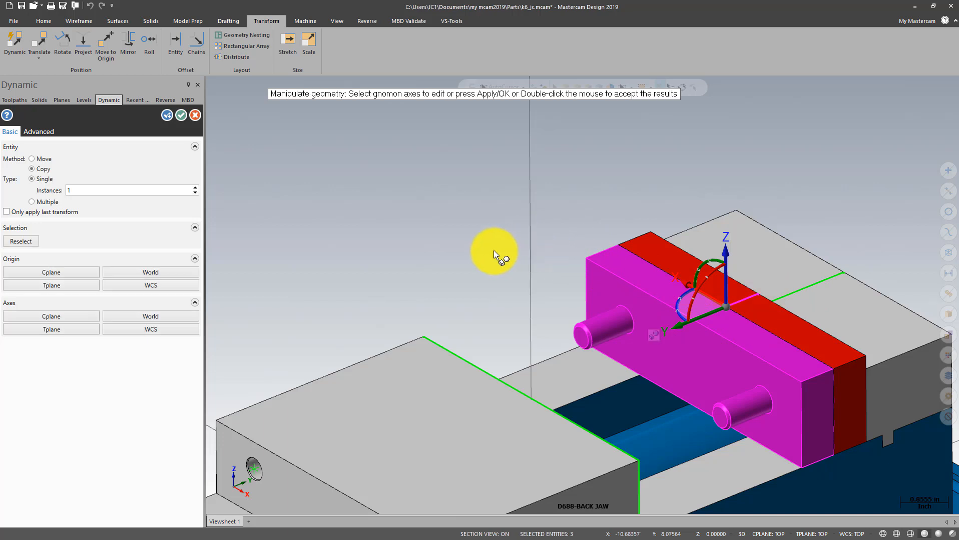
Translate the rotated copy about 3.125 in along its Y axis toward the moveable jaw and accept the transform.
left_click(708, 318)
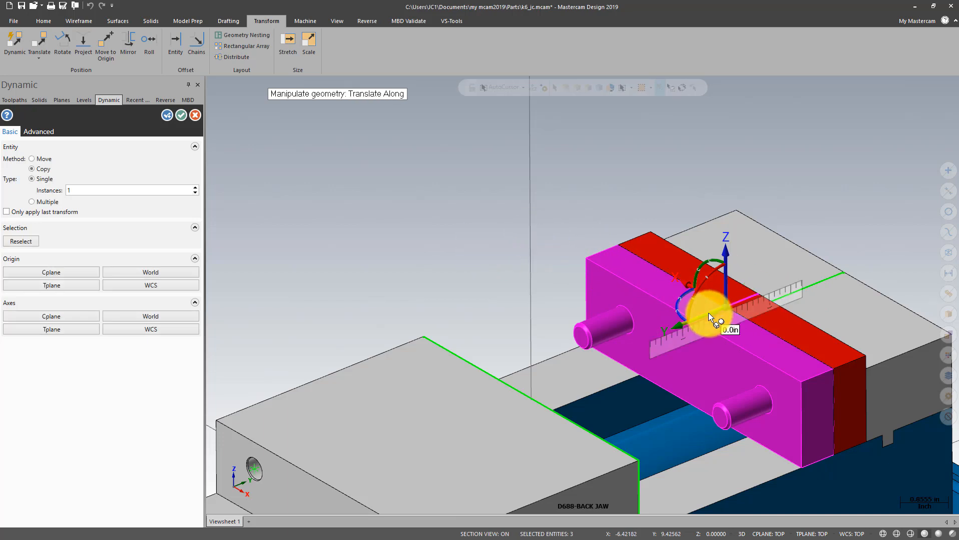
left_click(708, 313)
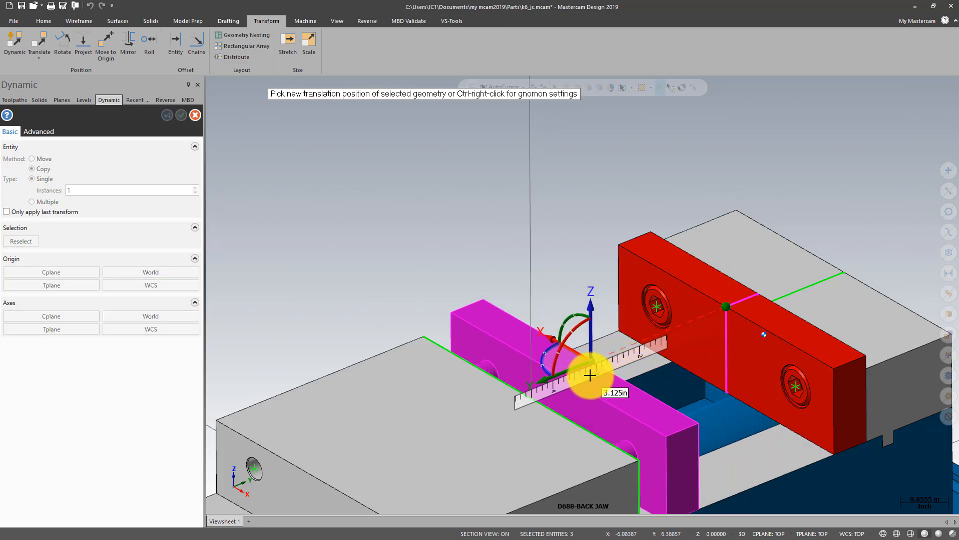
left_click(590, 375)
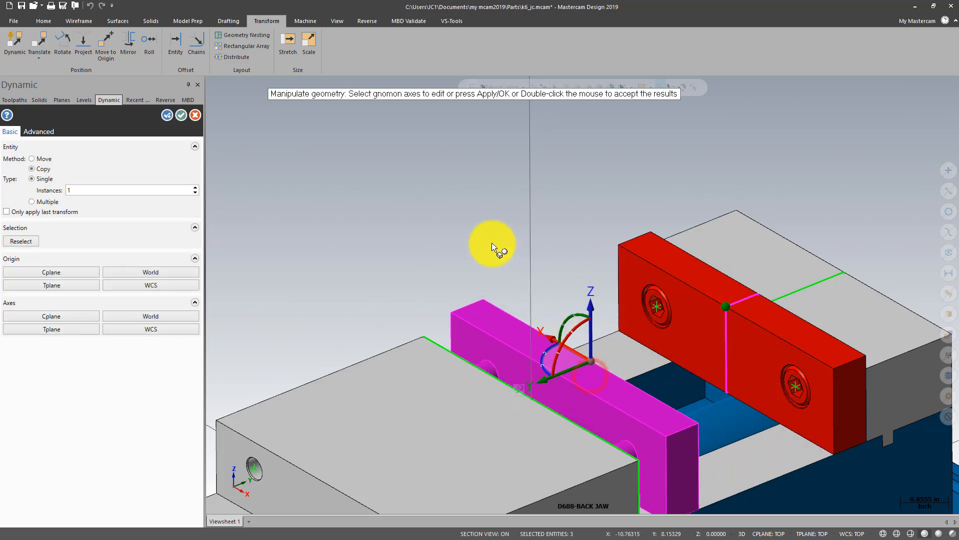
scroll(517, 135, "down", 1)
scroll(596, 150, "down", 2)
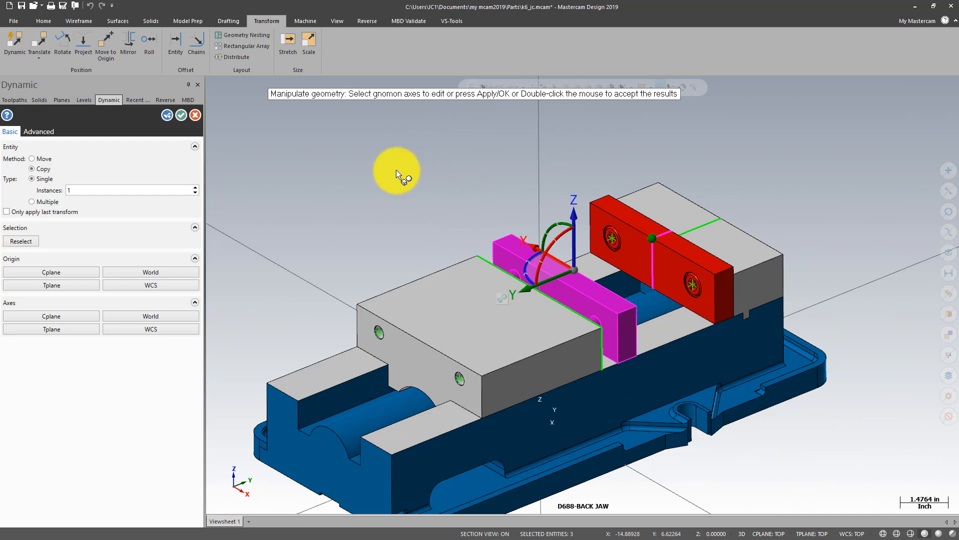
scroll(397, 175, "up", 1)
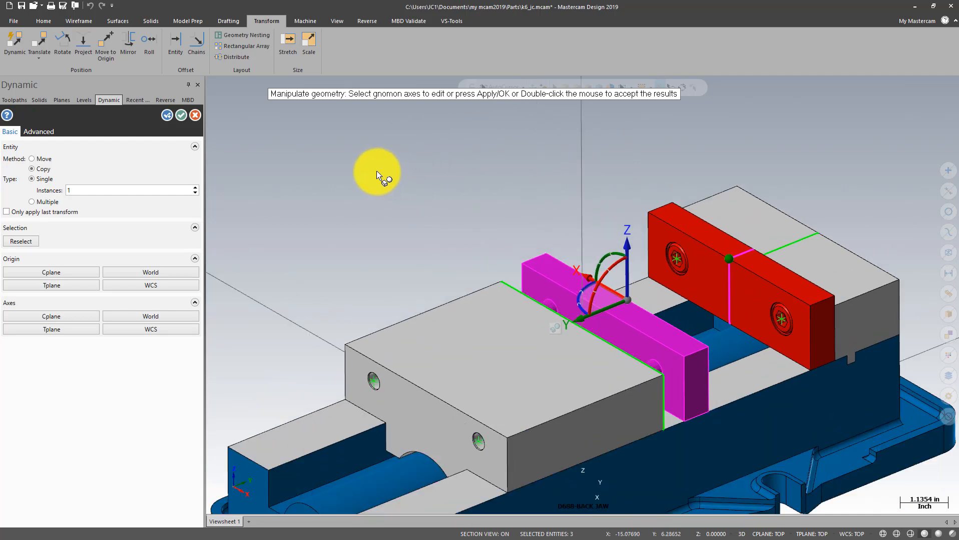
left_click(182, 115)
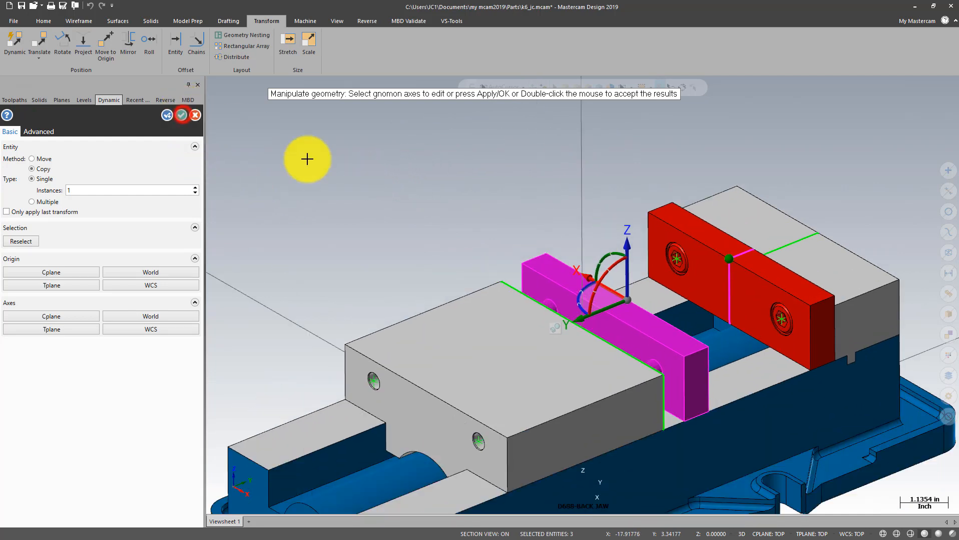
Clear the result colors from the copied jaw plate and its screws.
mouse_move(477, 222)
middle_mouse_down()
mouse_move(488, 222)
mouse_move(423, 242)
mouse_move(449, 241)
mouse_move(462, 223)
middle_mouse_up()
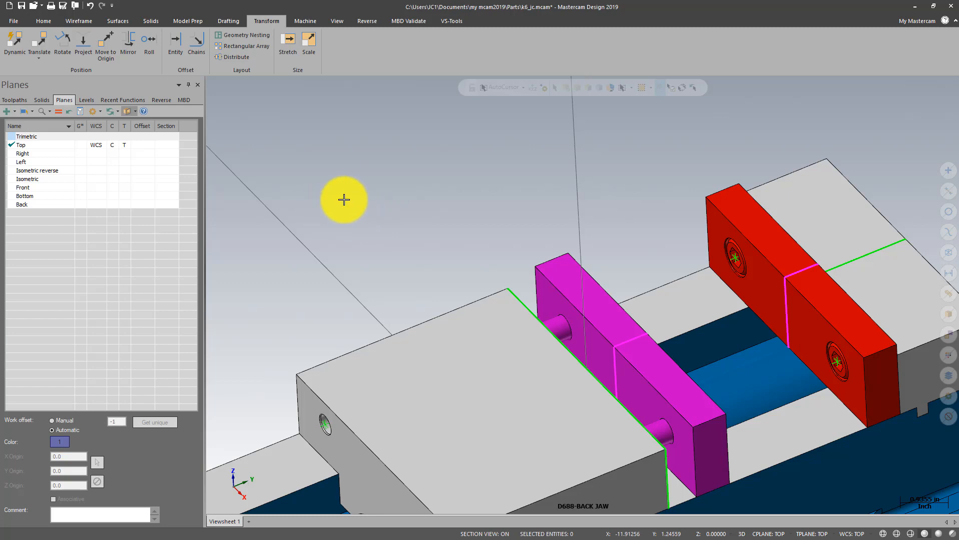
right_click(344, 176)
left_click(369, 162)
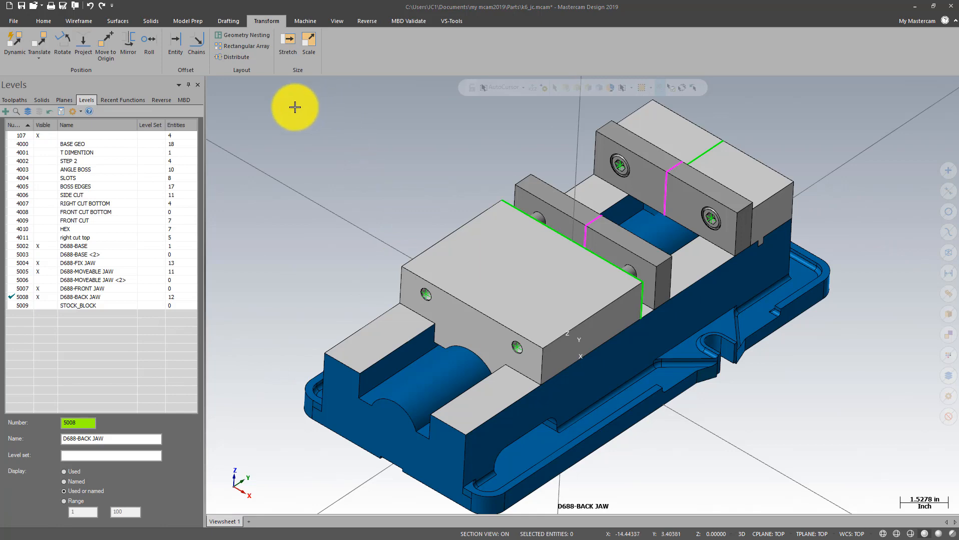
Start a Translate in Move mode on the copied jaw plate together with its two cap screws.
left_click(557, 201)
scroll(566, 188, "up", 4)
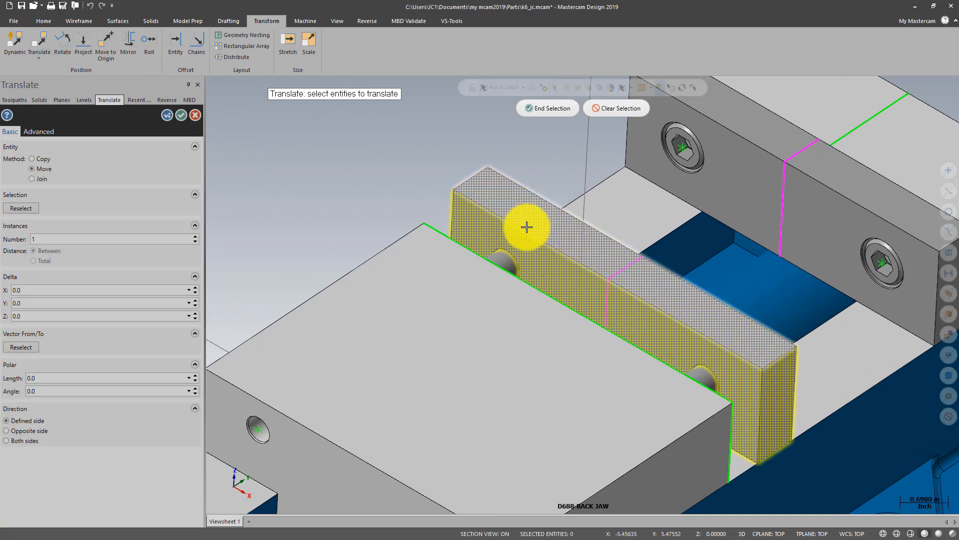
left_click(496, 258)
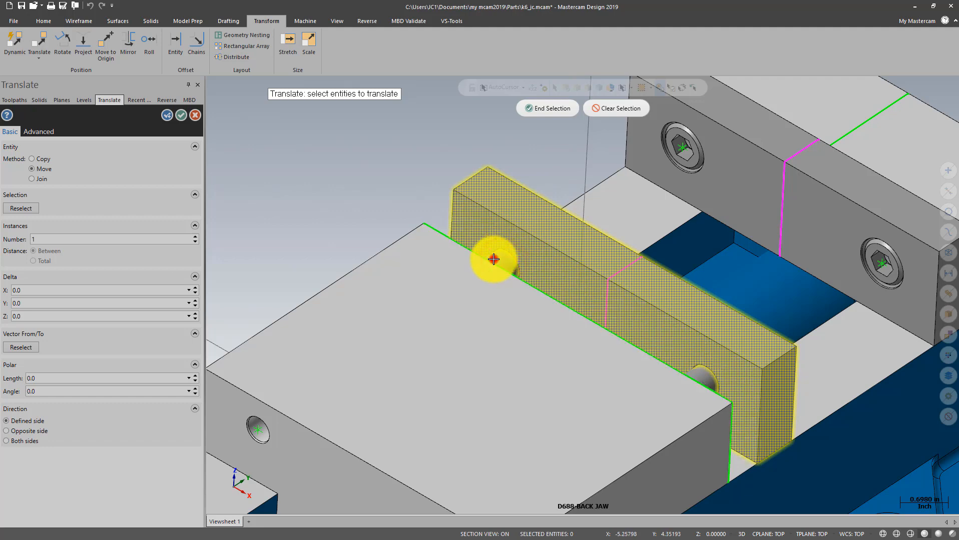
left_click(511, 259)
scroll(408, 124, "down", 3)
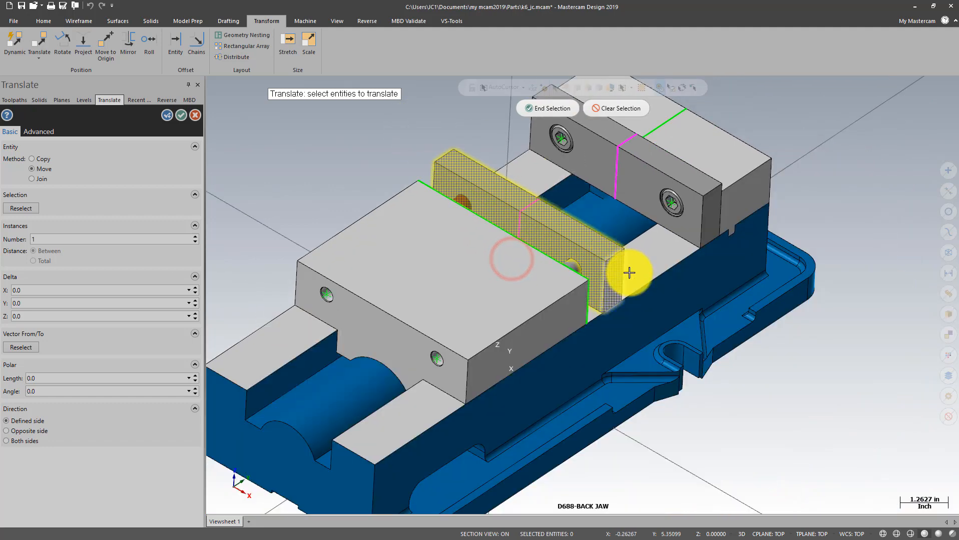
scroll(630, 274, "up", 3)
scroll(700, 237, "down", 5)
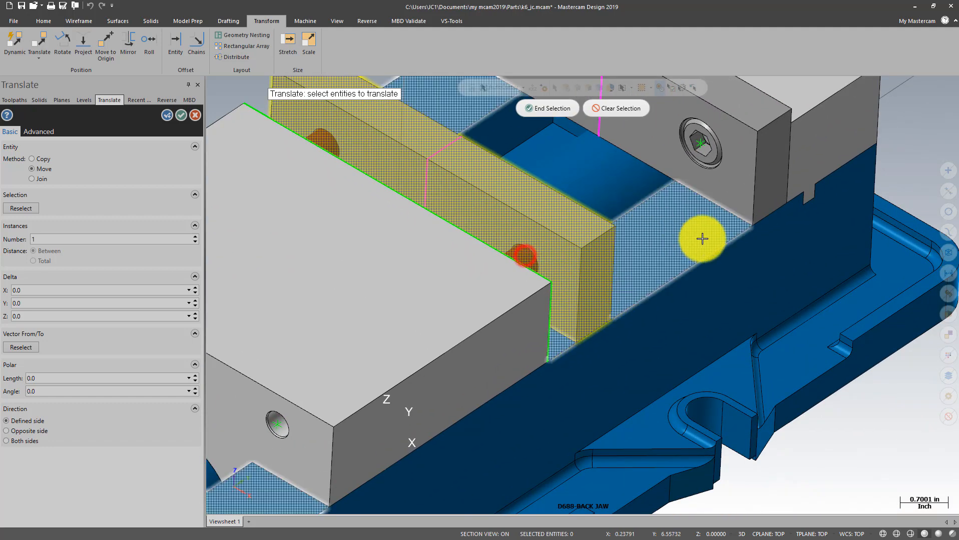
scroll(734, 258, "down", 1)
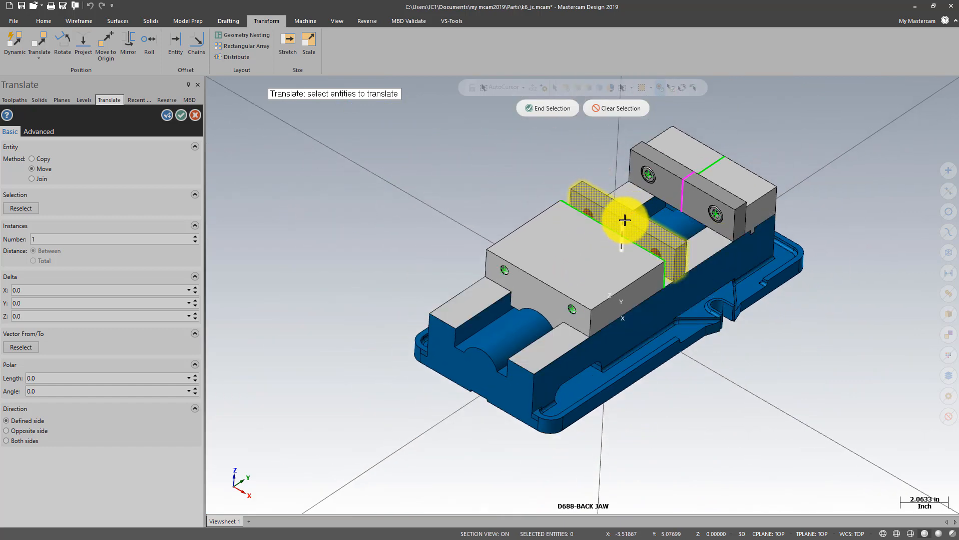
left_click(549, 109)
scroll(546, 144, "up", 4)
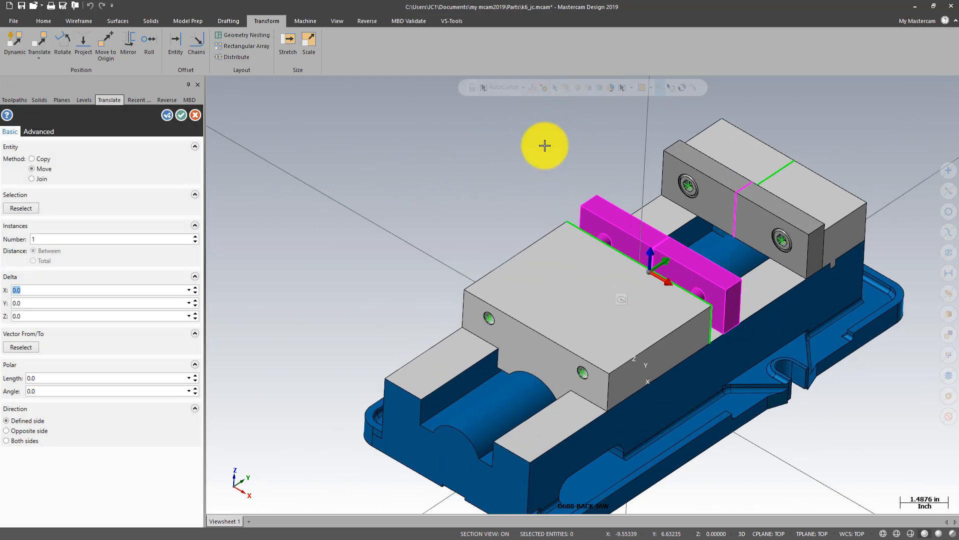
Define the translation from the plate's lower front corner to the moveable jaw's matching lower corner, a Y delta of -0.632.
left_click(22, 347)
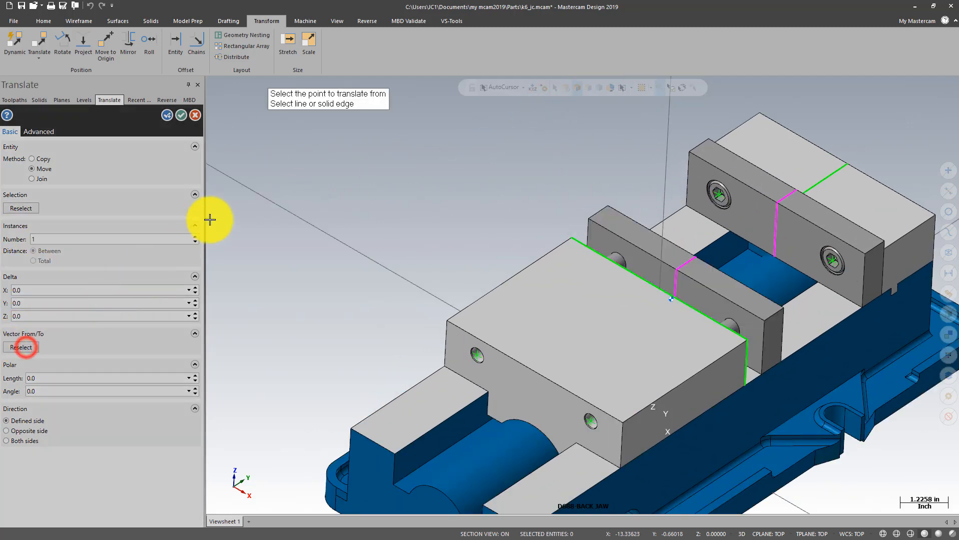
scroll(349, 259, "down", 3)
scroll(594, 352, "up", 2)
scroll(594, 353, "up", 7)
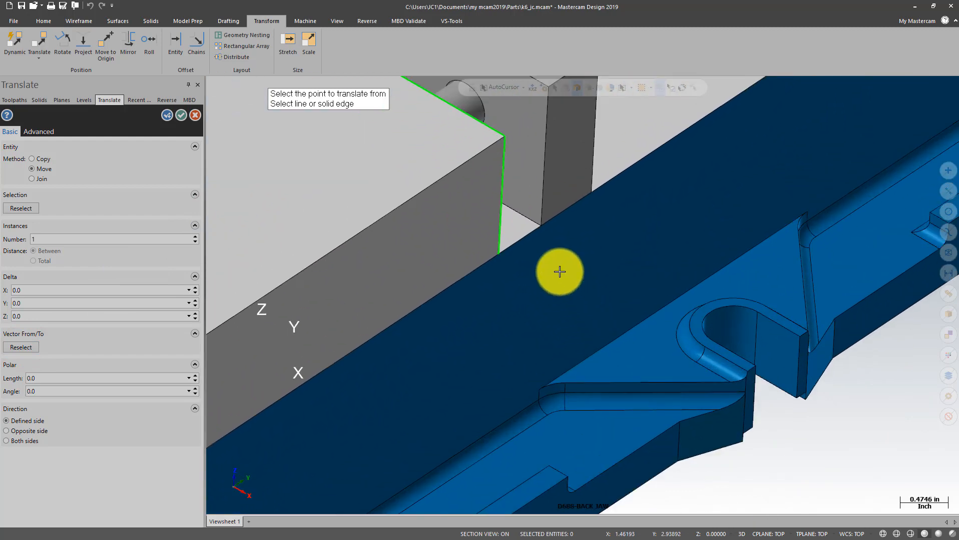
left_click(541, 229)
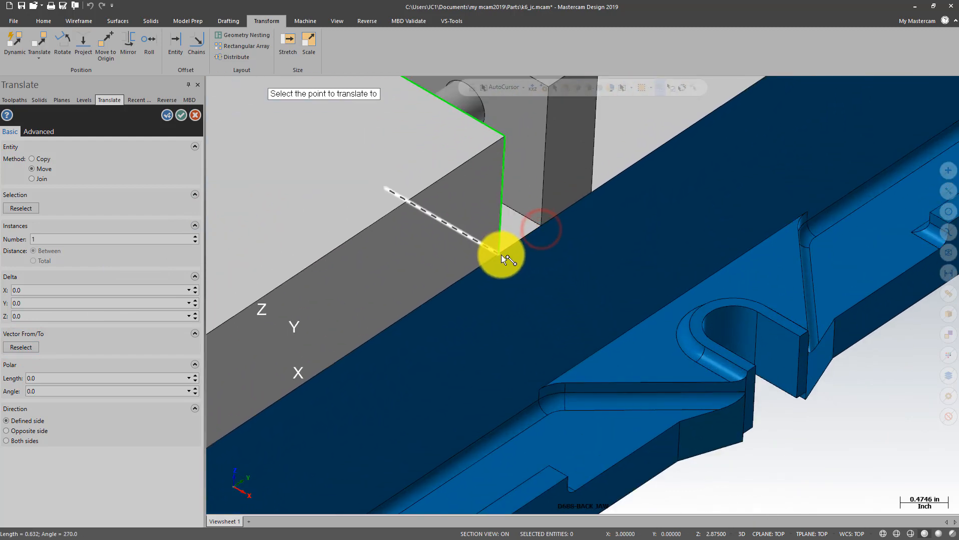
left_click(501, 254)
scroll(845, 310, "down", 2)
scroll(845, 310, "down", 4)
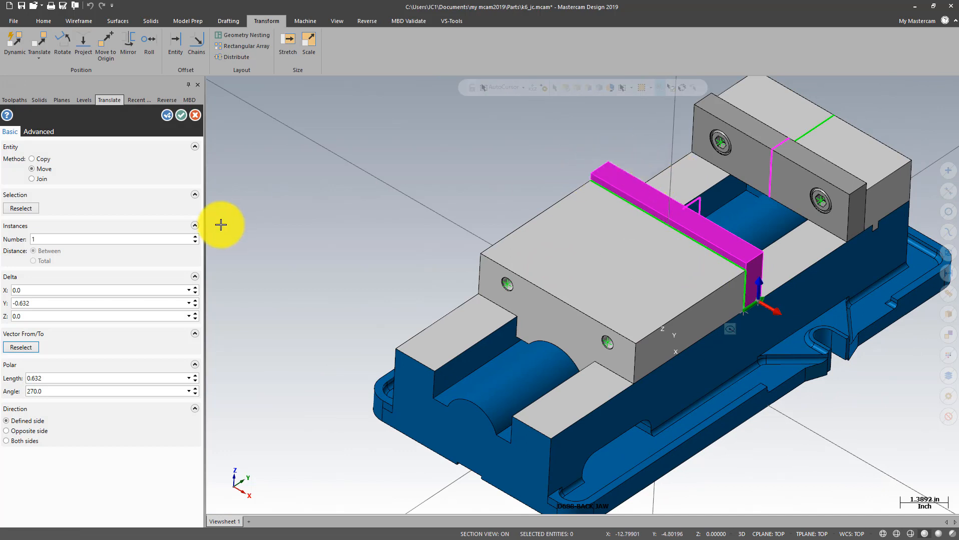
Enable new attributes for the translated entities and assign them to level 5007, D688-FRONT JAW.
left_click(39, 131)
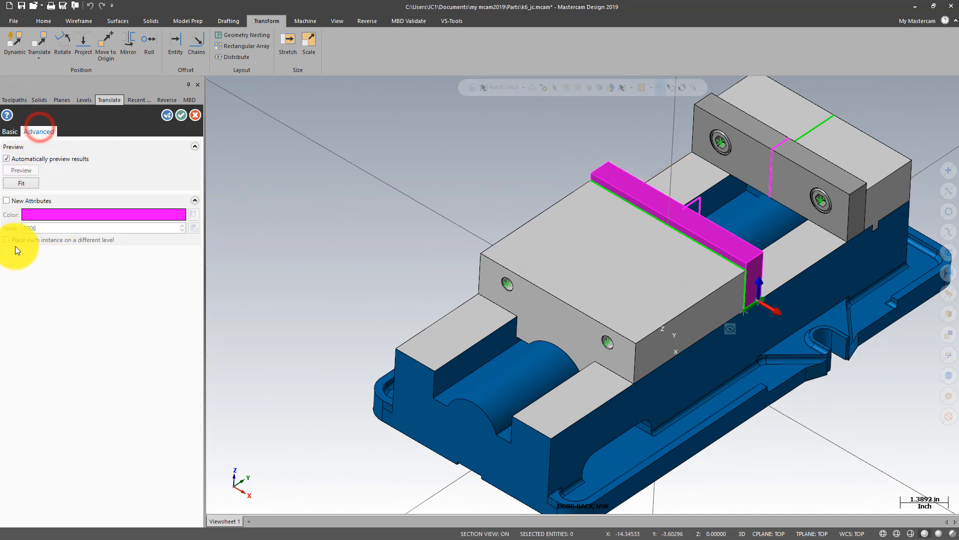
left_click(6, 201)
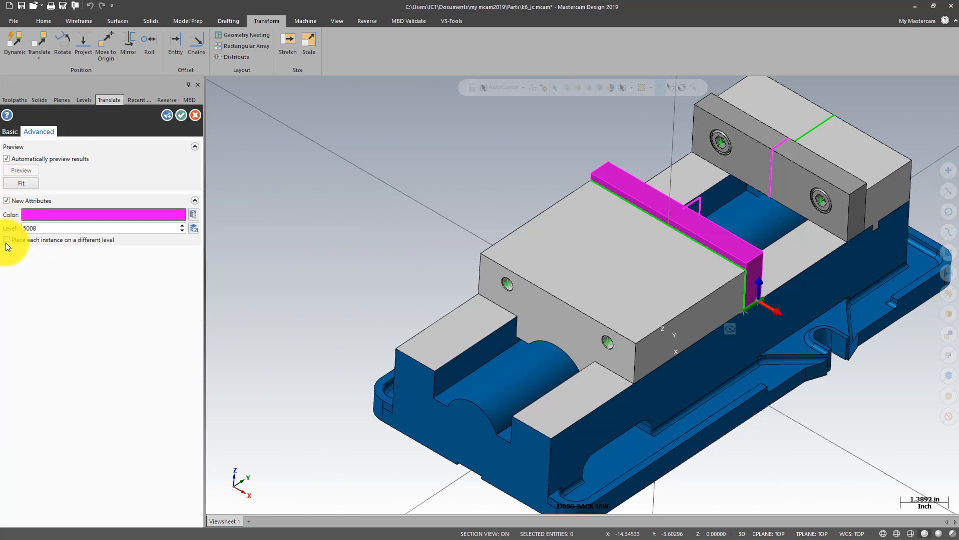
left_click(194, 229)
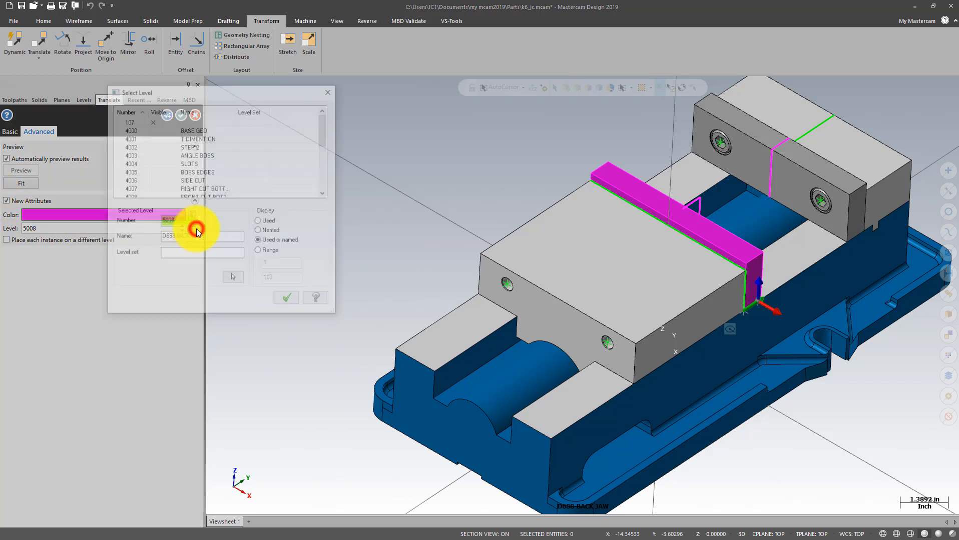
left_click_drag(328, 130, 324, 175)
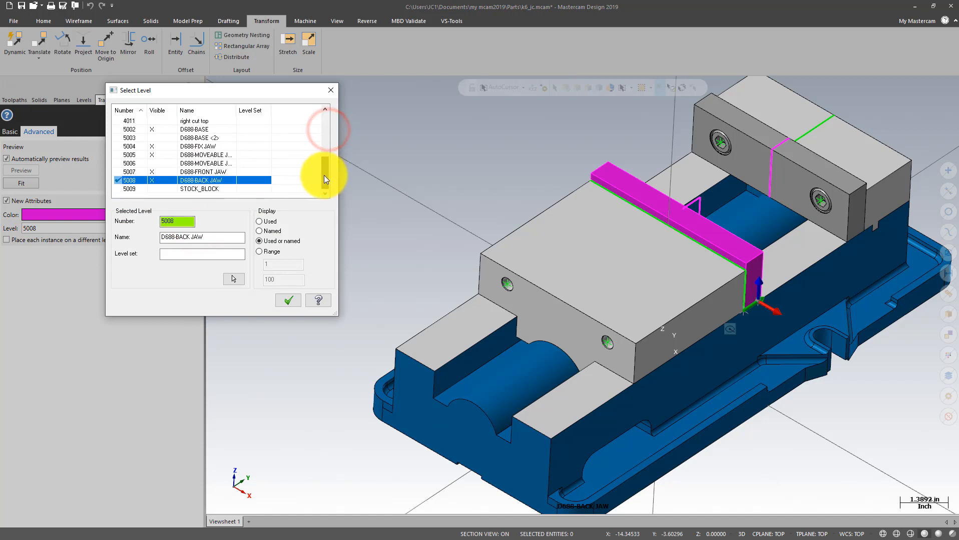
left_click(153, 172)
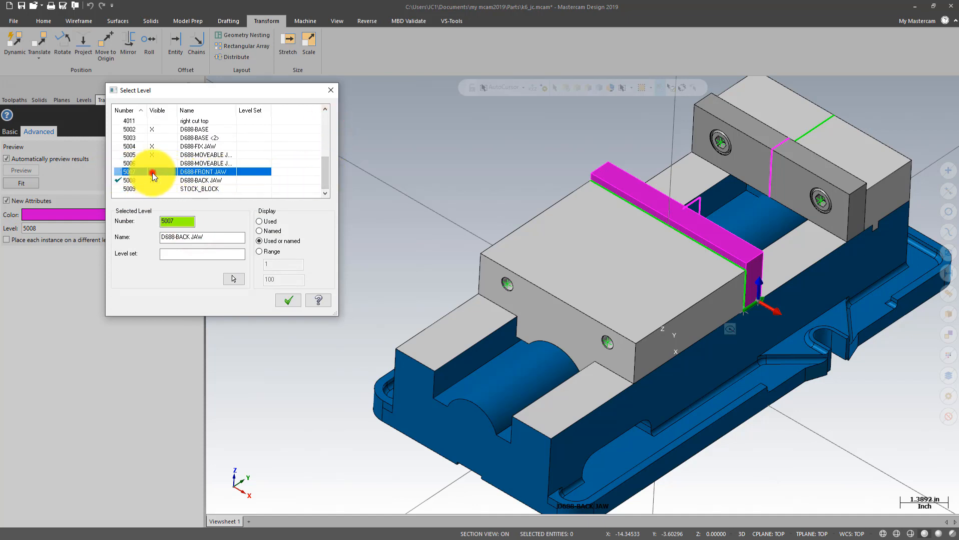
left_click(288, 299)
Set the new attribute color to light cyan, number 21, and accept the move including the defining wireframe entities.
left_click(196, 215)
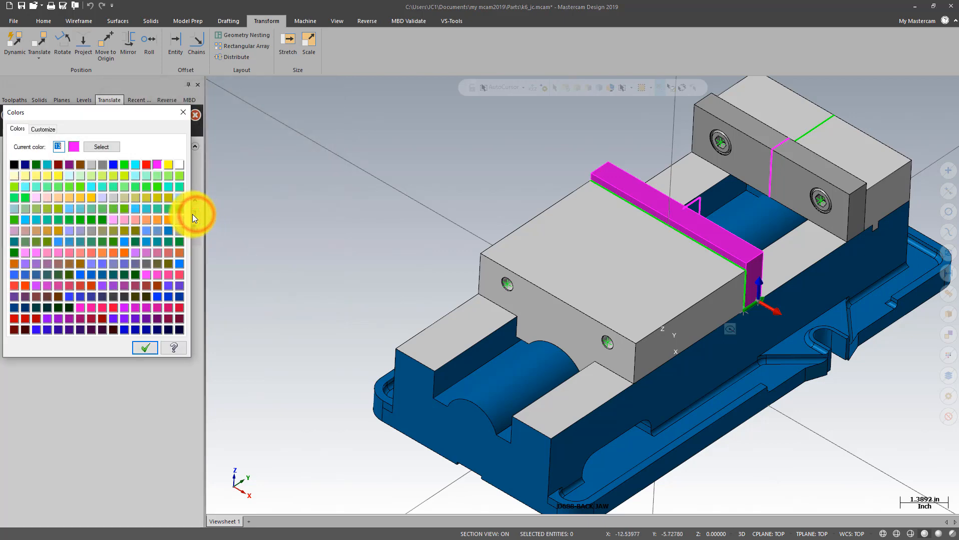
left_click(92, 164)
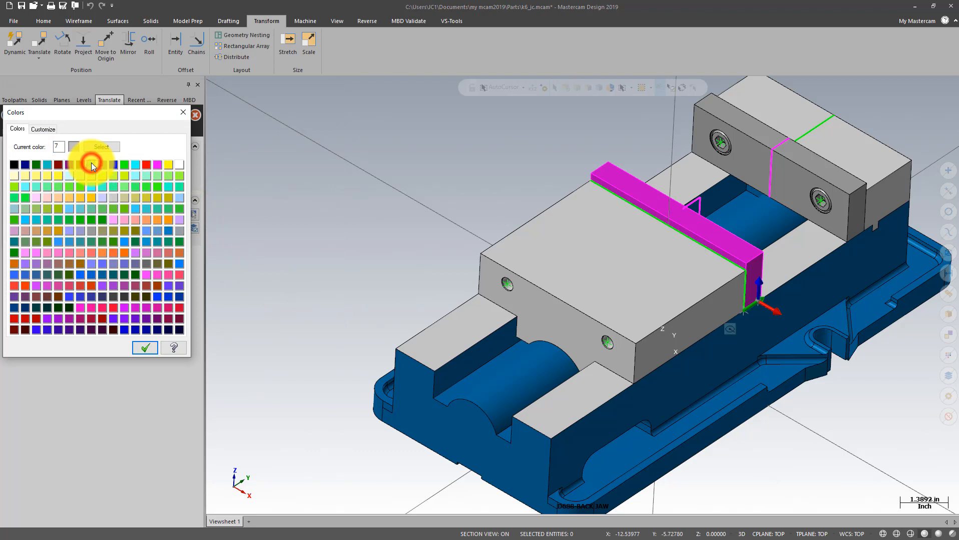
left_click(69, 175)
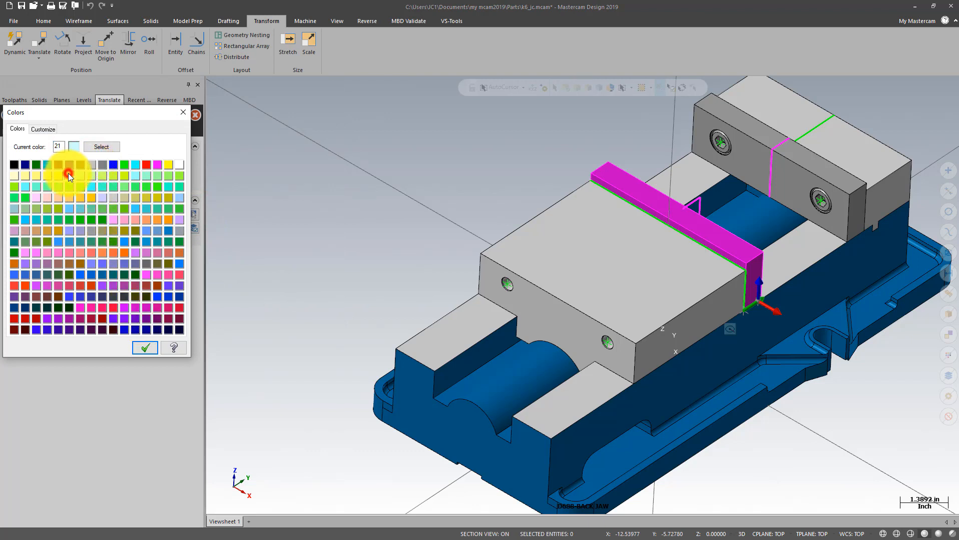
left_click(144, 347)
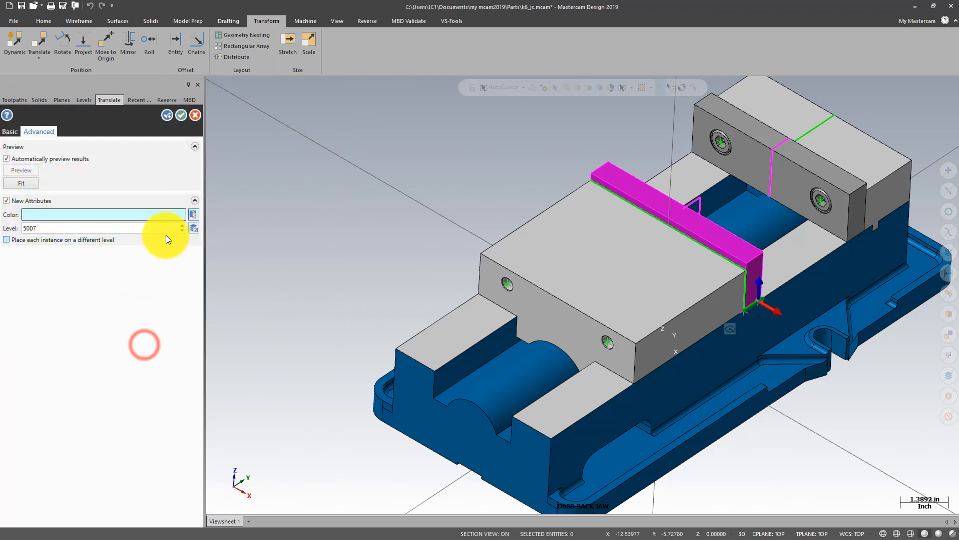
left_click(181, 115)
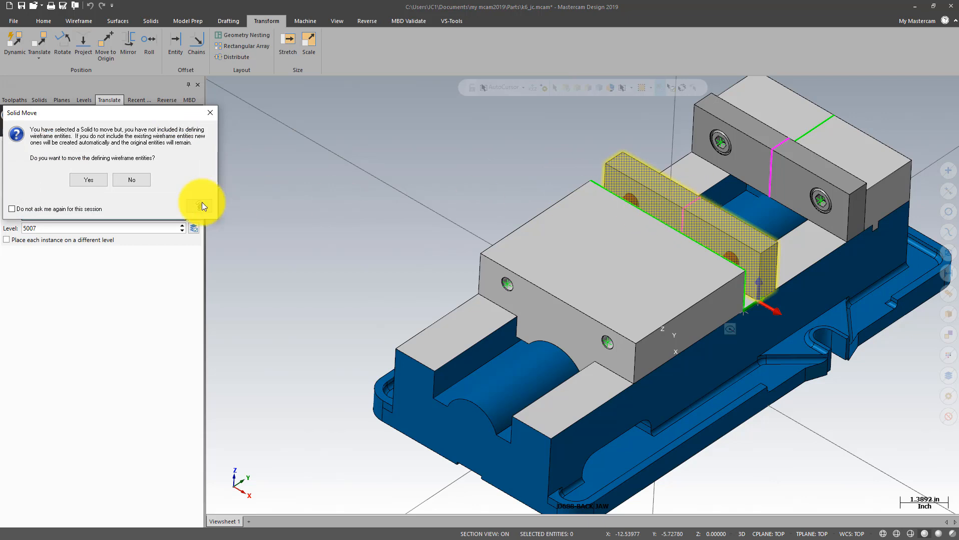
left_click(90, 179)
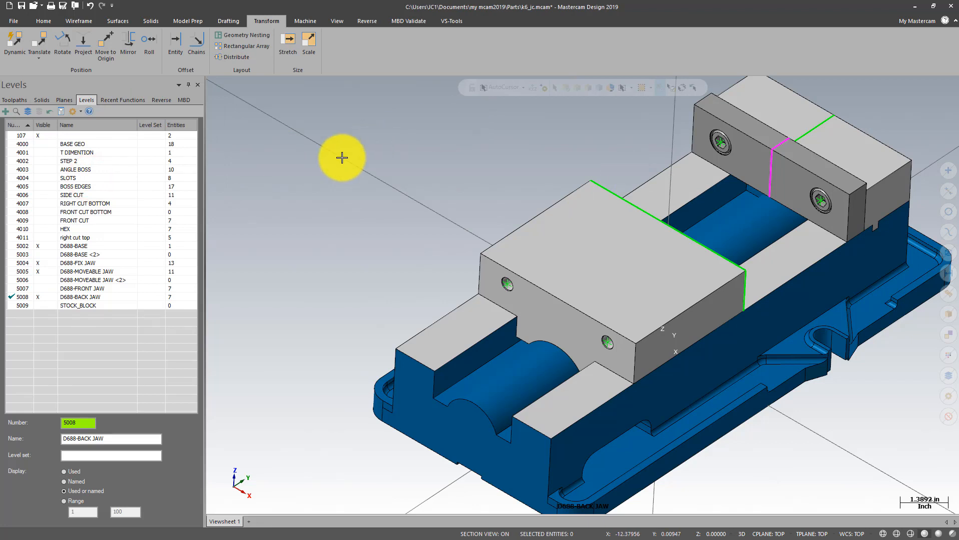
Make level 5007 D688-FRONT JAW visible, clear the result colors and restore the isometric view.
left_click(38, 289)
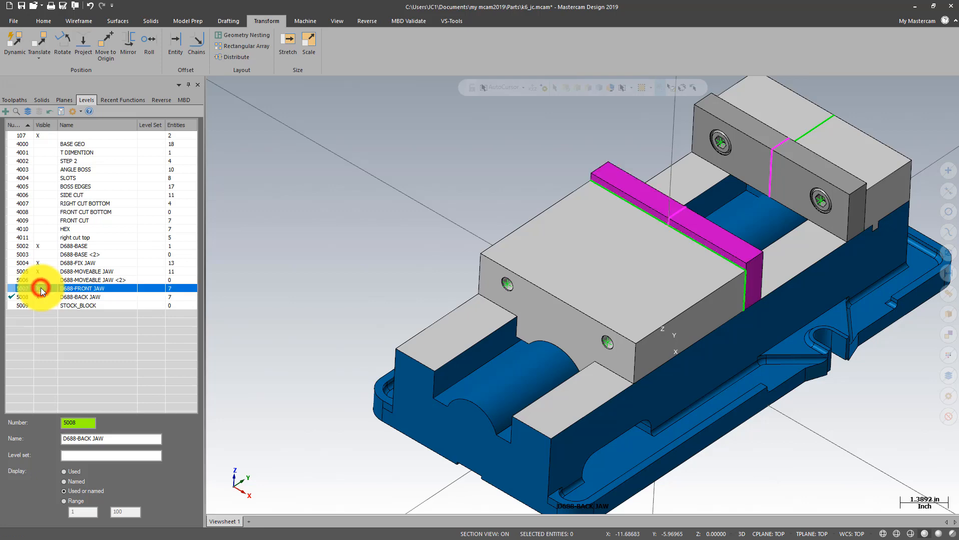
right_click(435, 147)
middle_click_drag(469, 139, 439, 149)
right_click(439, 149)
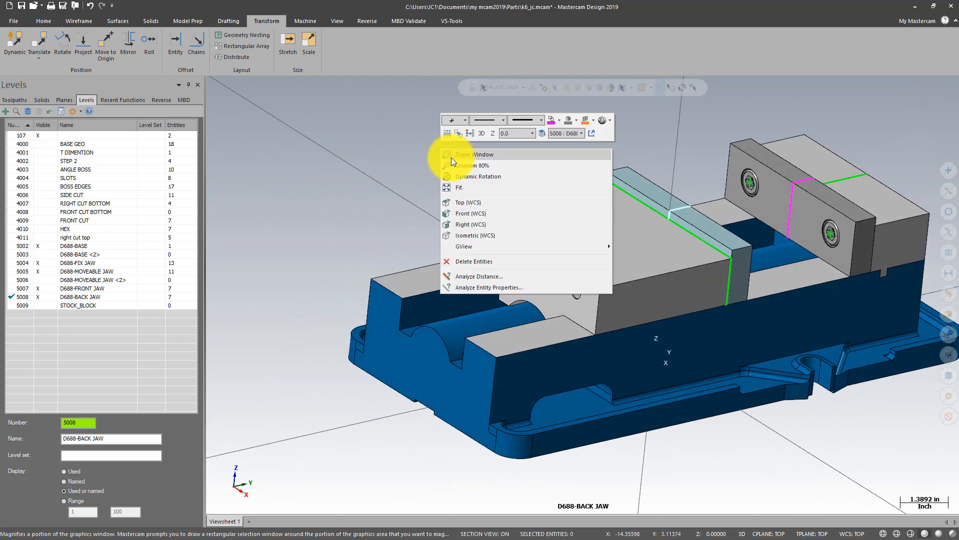
left_click(471, 236)
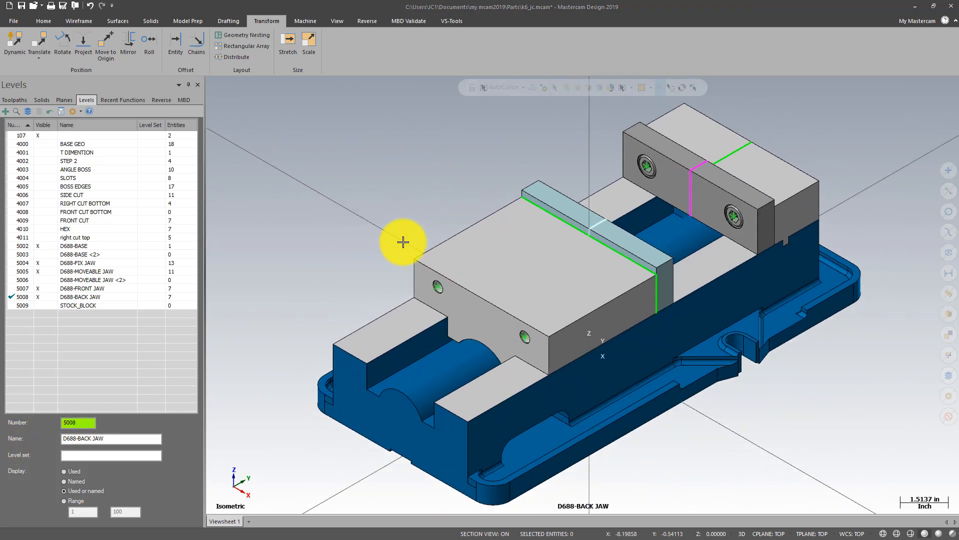
Make level 4010 HEX visible and join the hex shaft to the vise base with a Boolean Add.
left_click(38, 229)
scroll(381, 149, "down", 1)
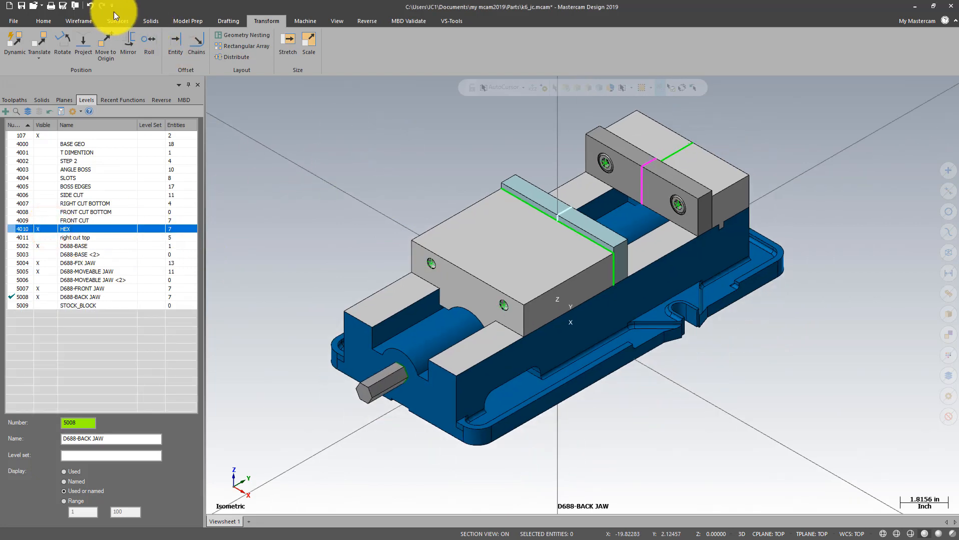
left_click(161, 21)
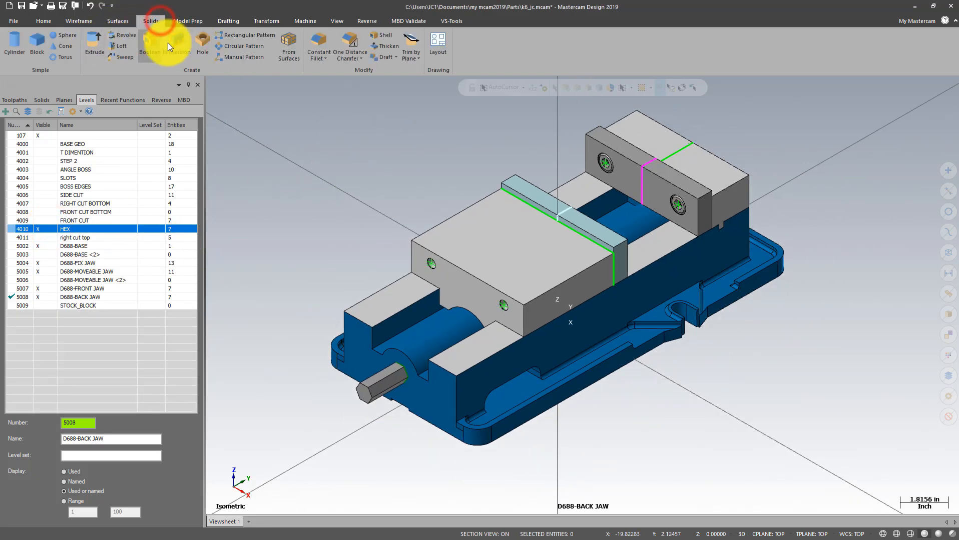
left_click(150, 39)
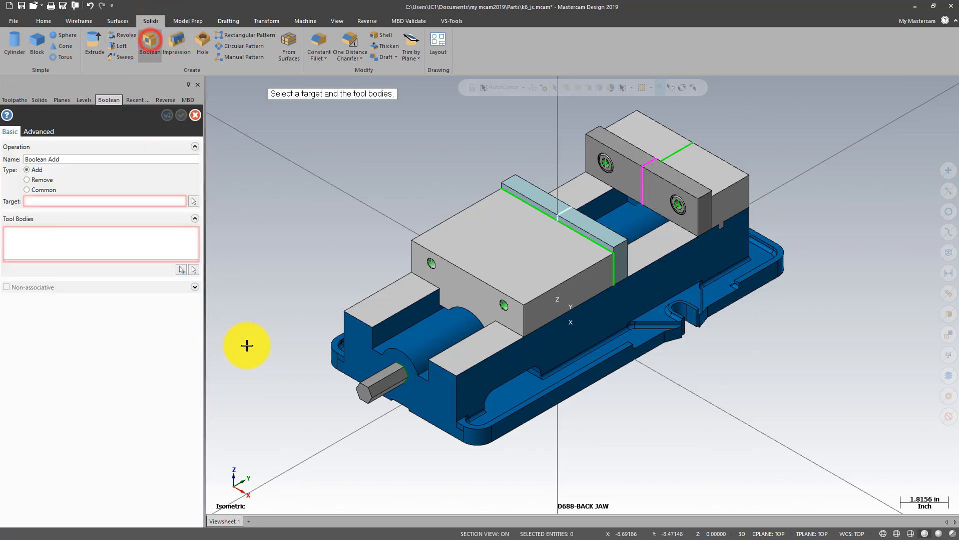
left_click(193, 201)
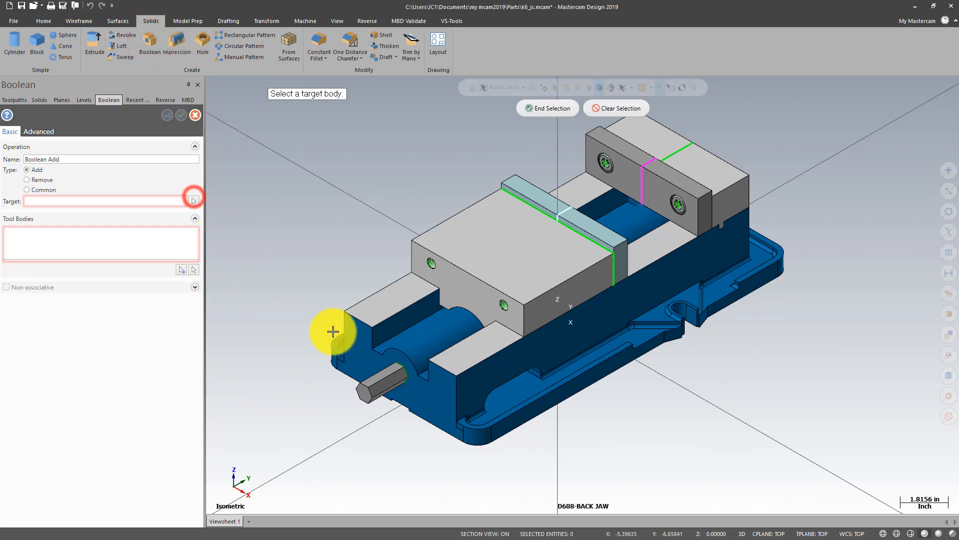
left_click(359, 336)
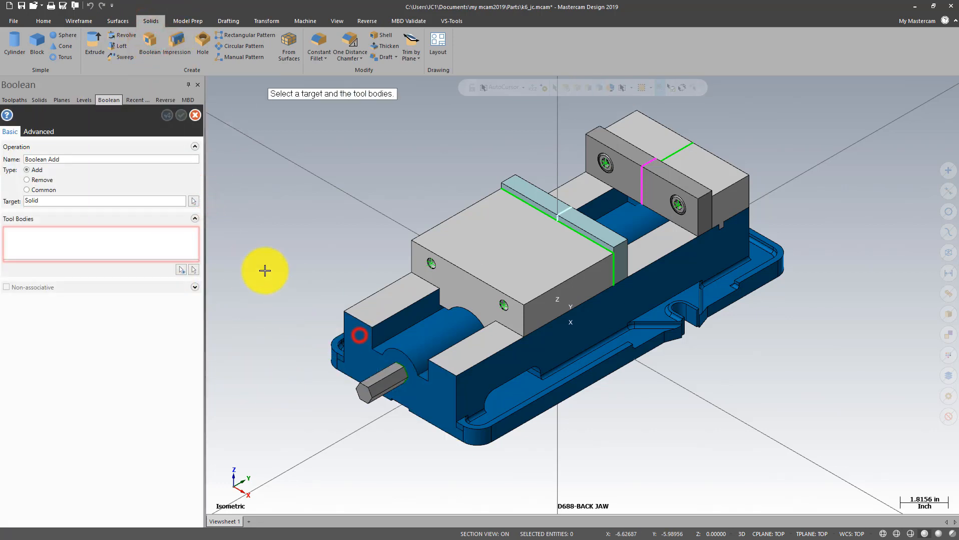
left_click(193, 270)
left_click(364, 393)
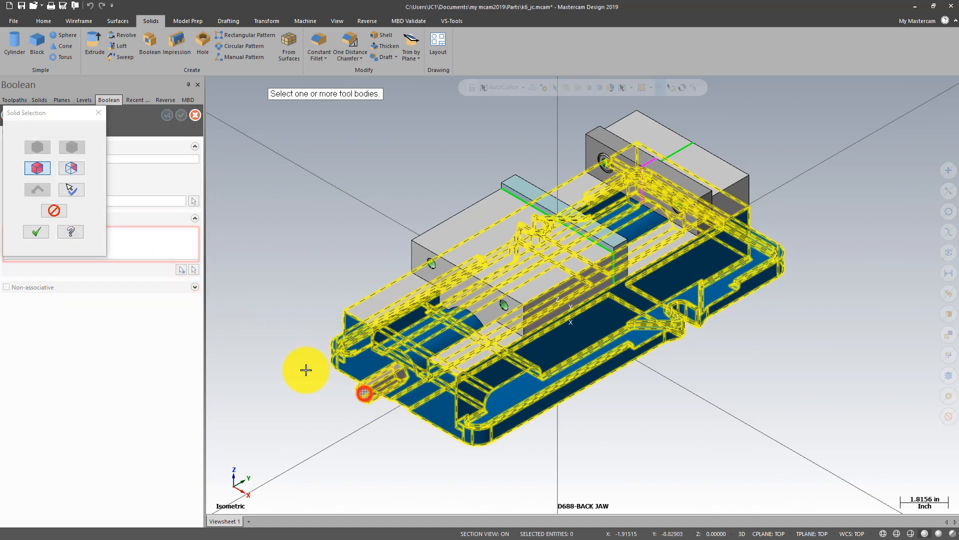
left_click(36, 232)
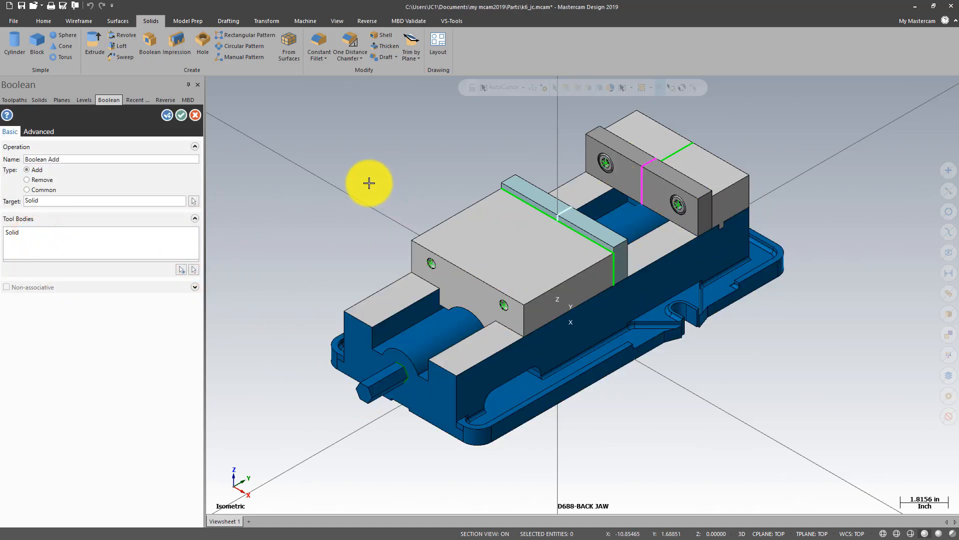
left_click(182, 115)
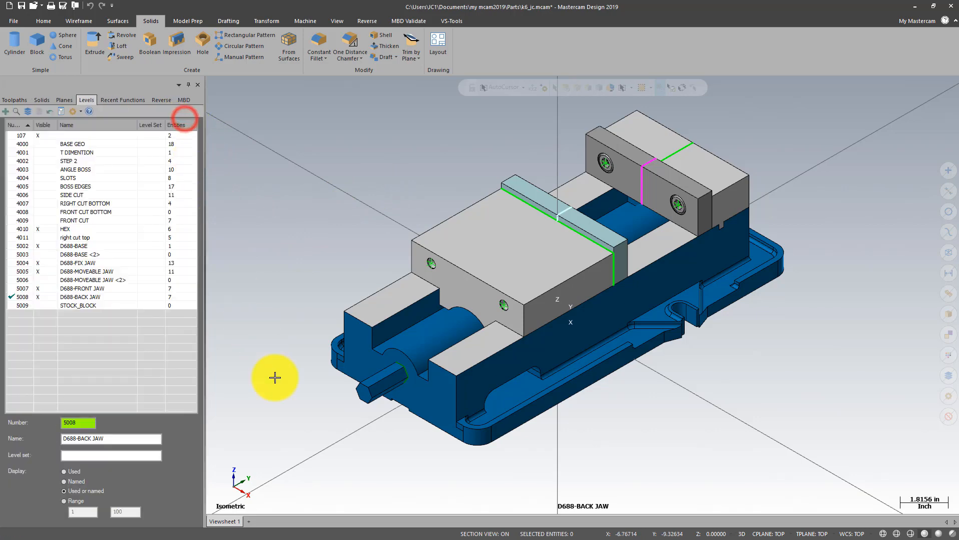
scroll(828, 129, "up", 1)
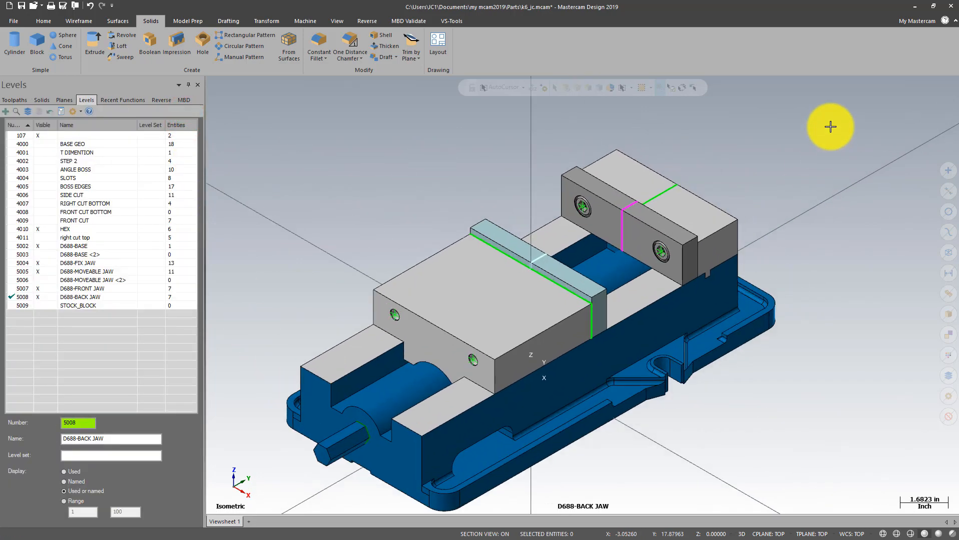
Save the part, merge the vise handle model onto the hex shaft and accept its original position.
scroll(825, 134, "down", 1)
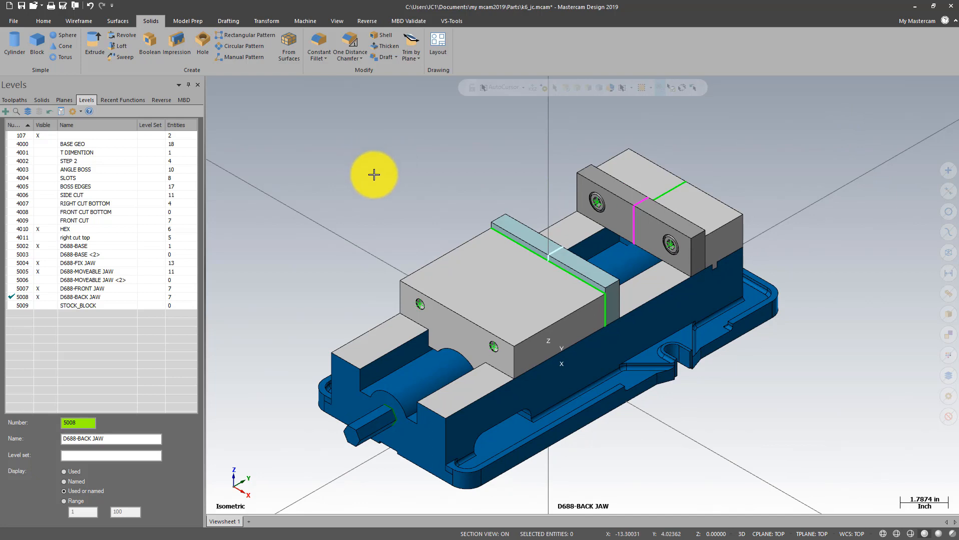
key("ctrl+s")
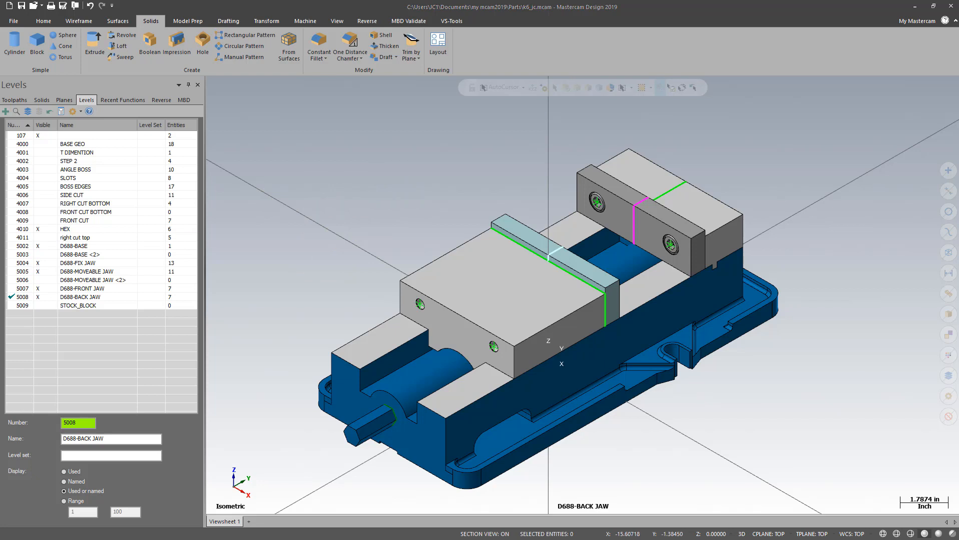
left_click_drag(1, 295, 315, 272)
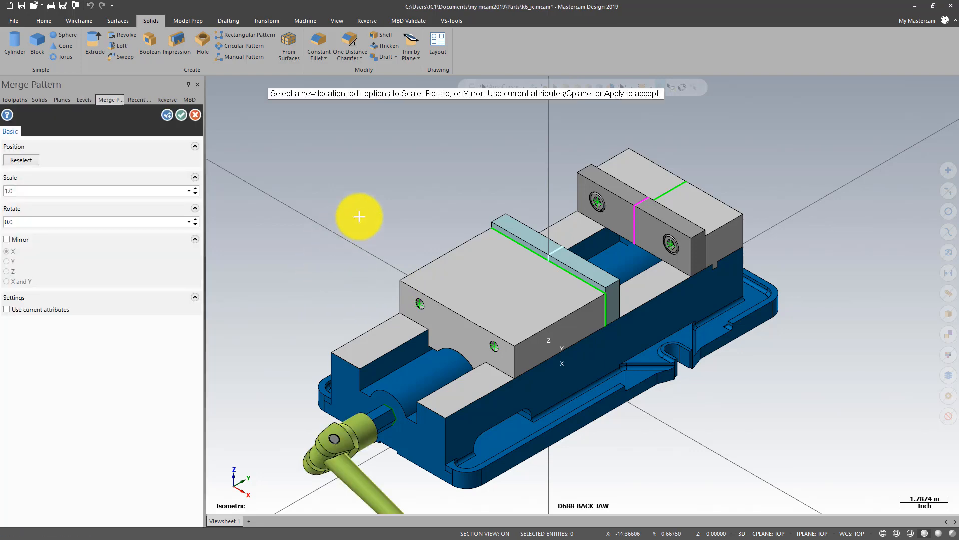
scroll(360, 216, "down", 4)
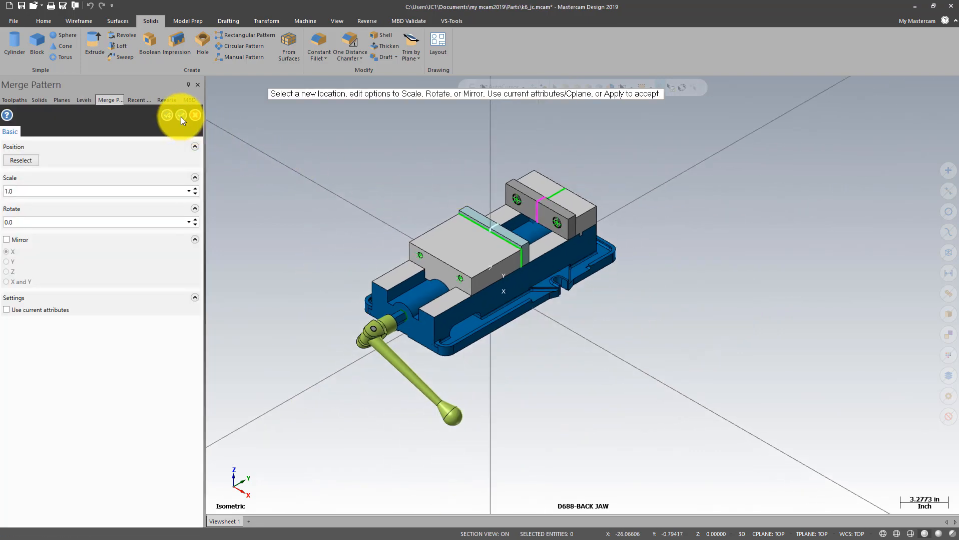
left_click(180, 117)
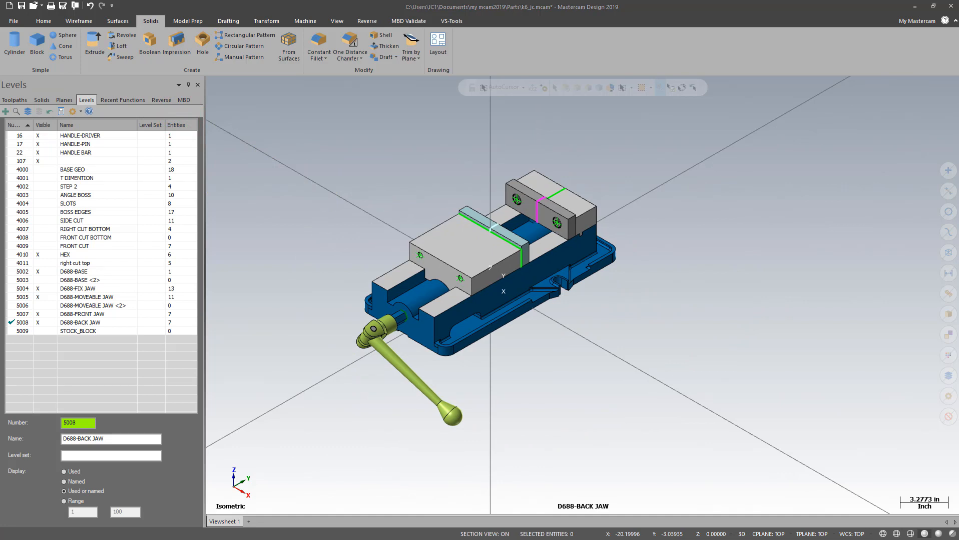
Merge the vise stop model into the part and accept its original position.
left_click_drag(308, 187, 415, 142, "ctrl")
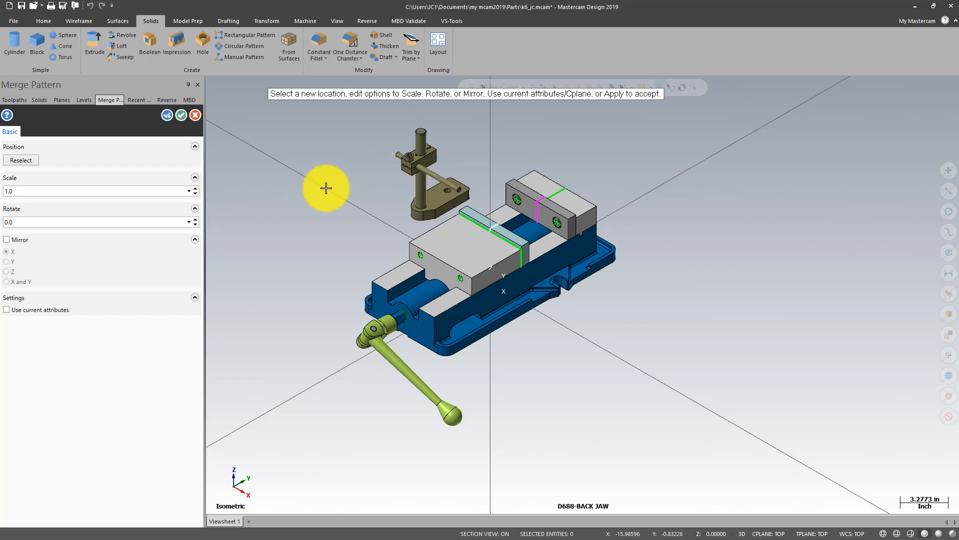
scroll(433, 114, "up", 2)
scroll(419, 134, "up", 1)
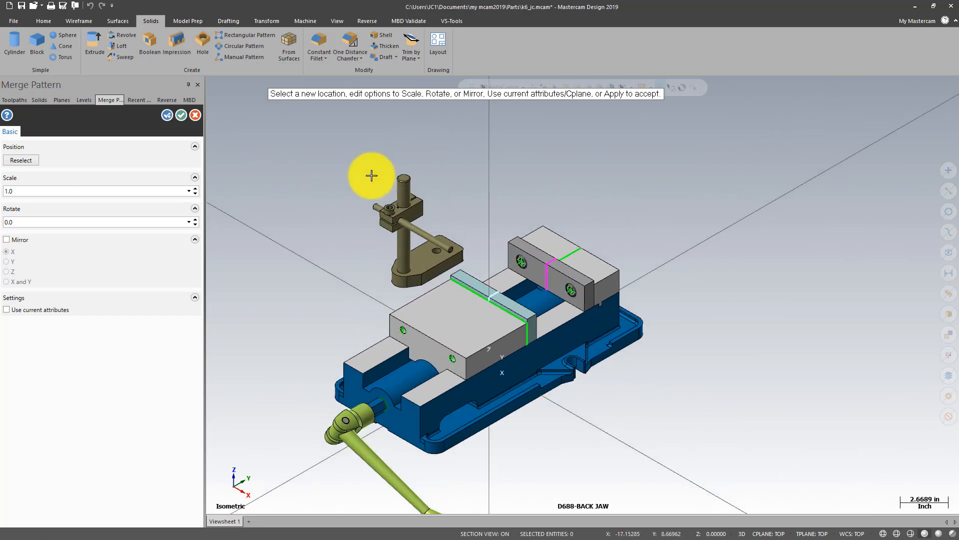
left_click(184, 115)
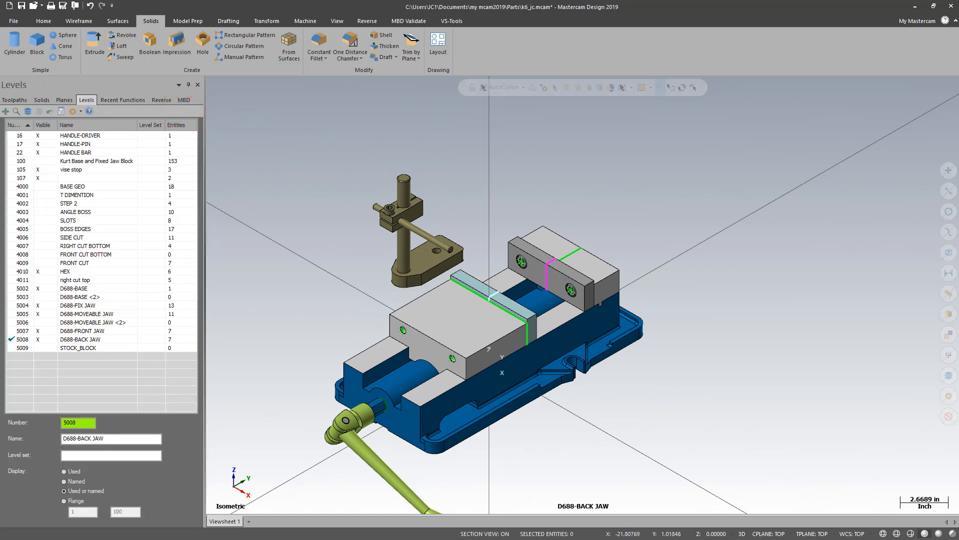
Merge the red logo pattern onto the top of the moveable jaw and accept its placement.
scroll(633, 238, "down", 3)
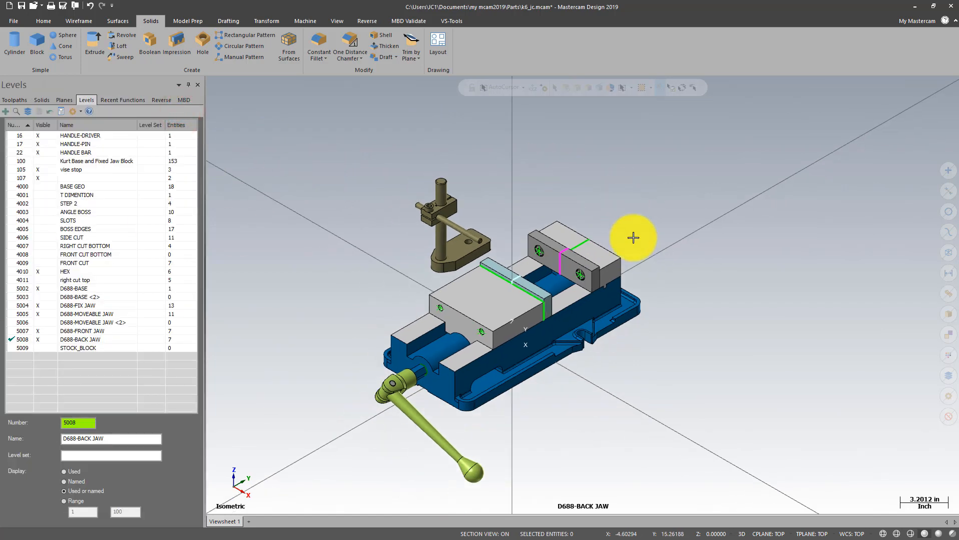
scroll(633, 238, "up", 3)
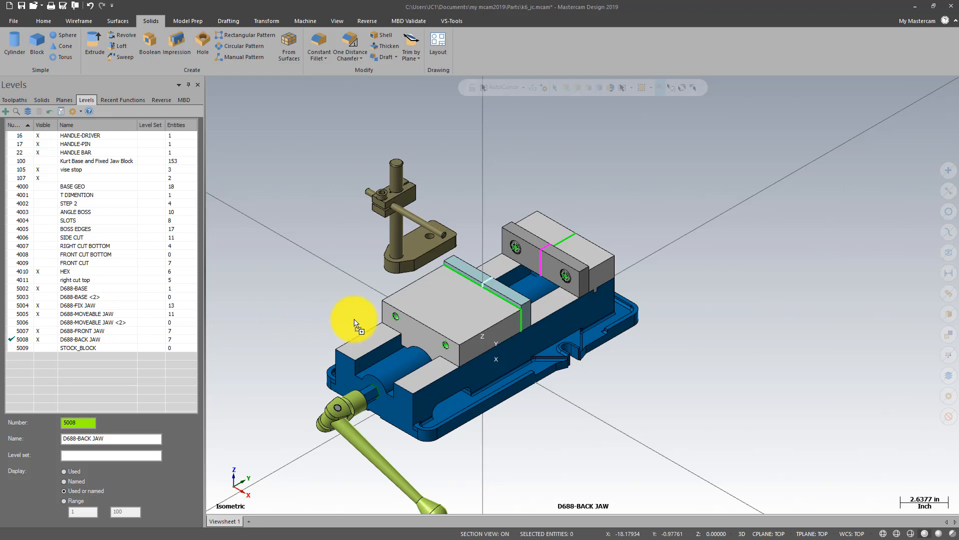
left_click_drag(355, 321, 369, 272, "ctrl")
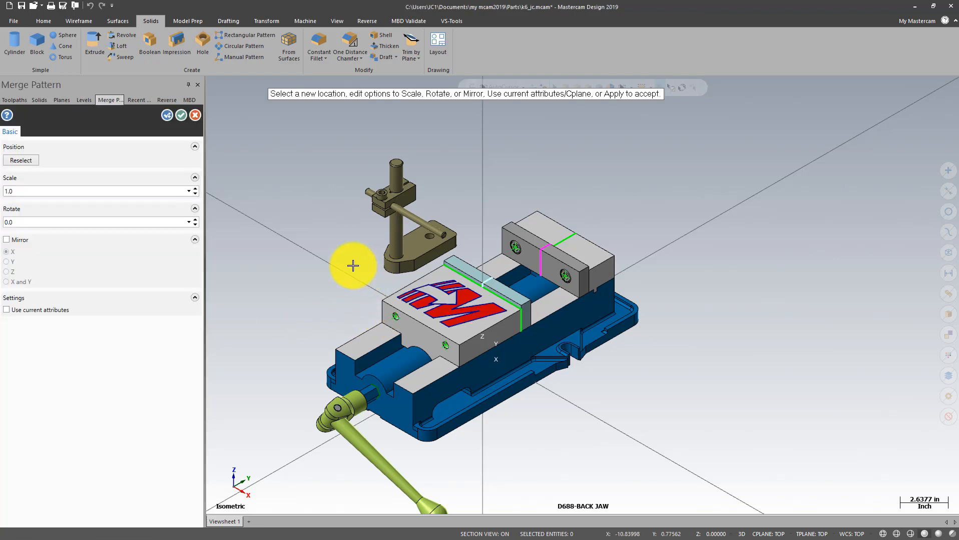
left_click(183, 115)
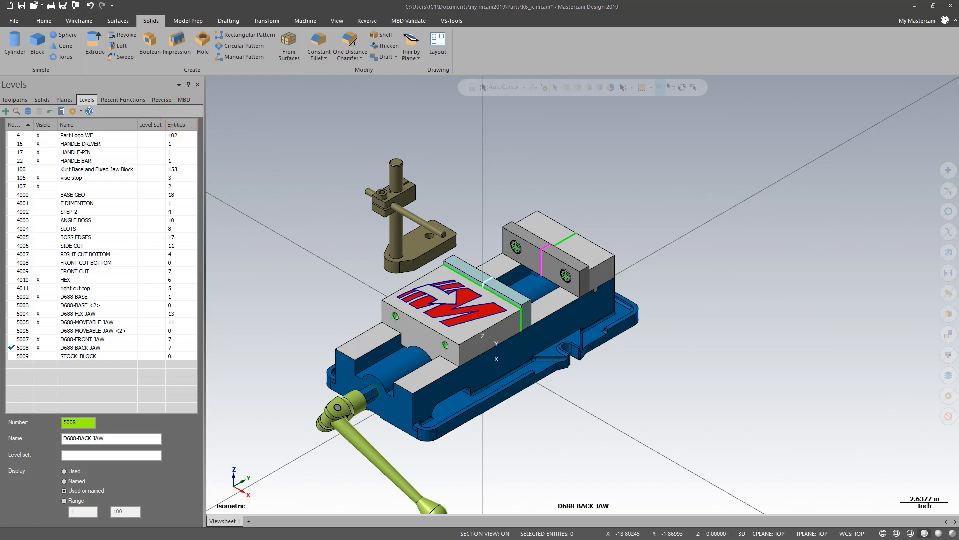
Merge the Mastercam lettering onto the side of the vise base and accept its placement.
left_click(523, 380)
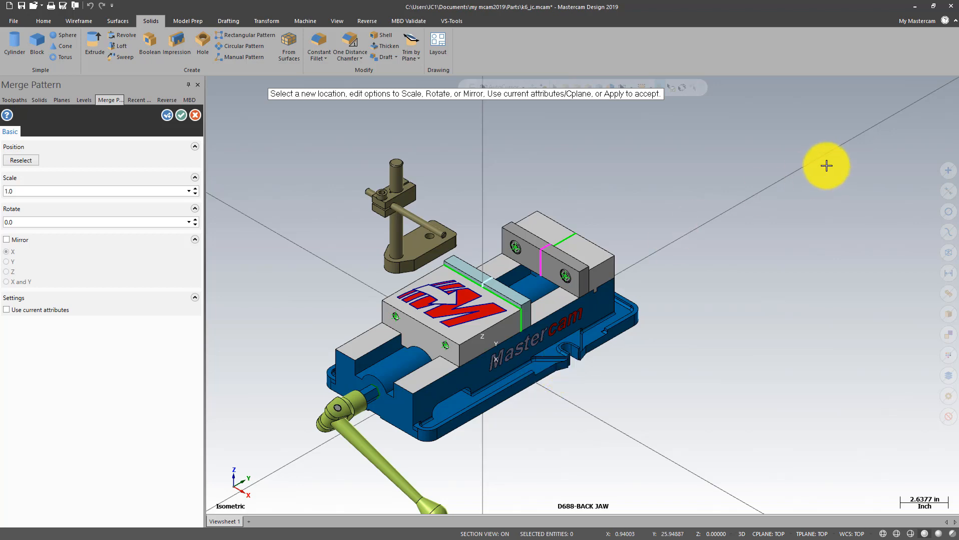
scroll(826, 166, "up", 1)
scroll(826, 166, "down", 2)
scroll(329, 257, "up", 2)
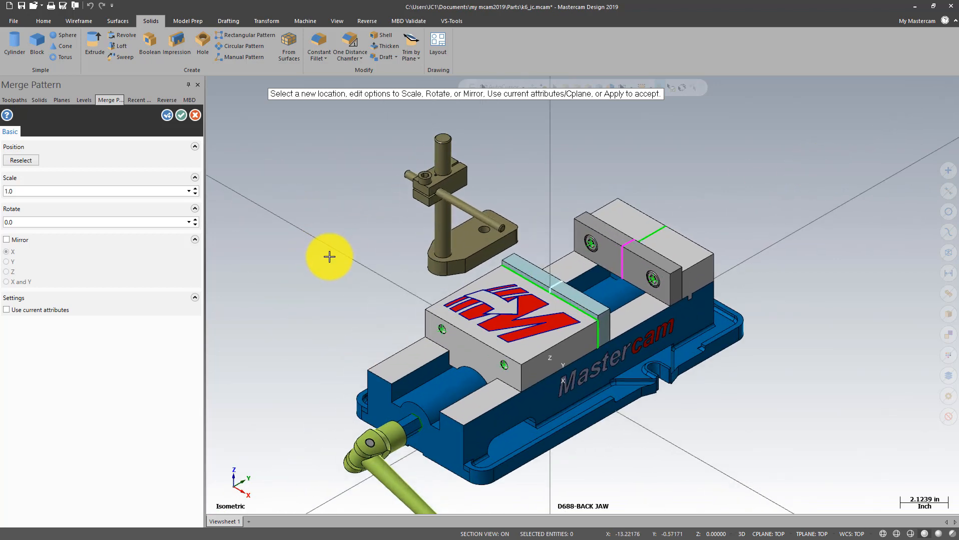
scroll(385, 241, "up", 1)
scroll(330, 217, "down", 1)
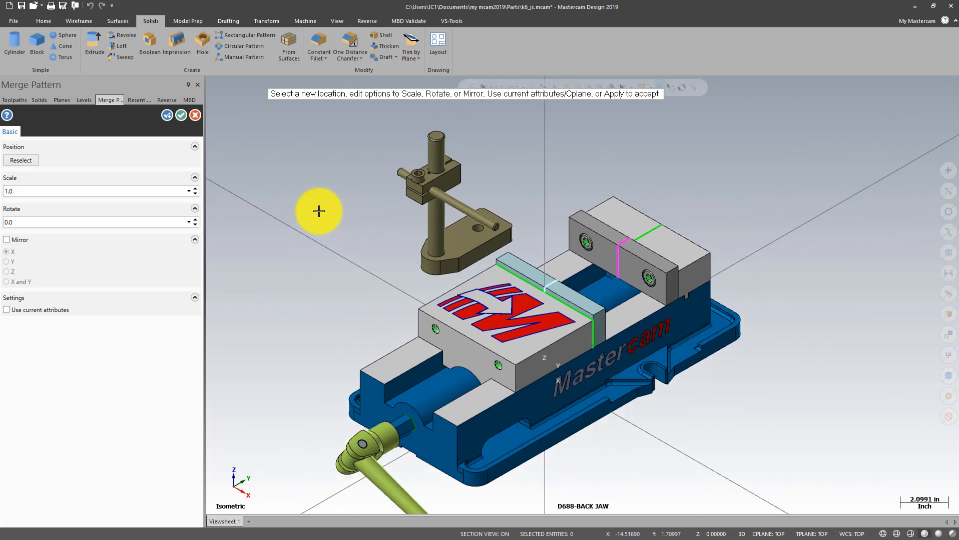
left_click(182, 115)
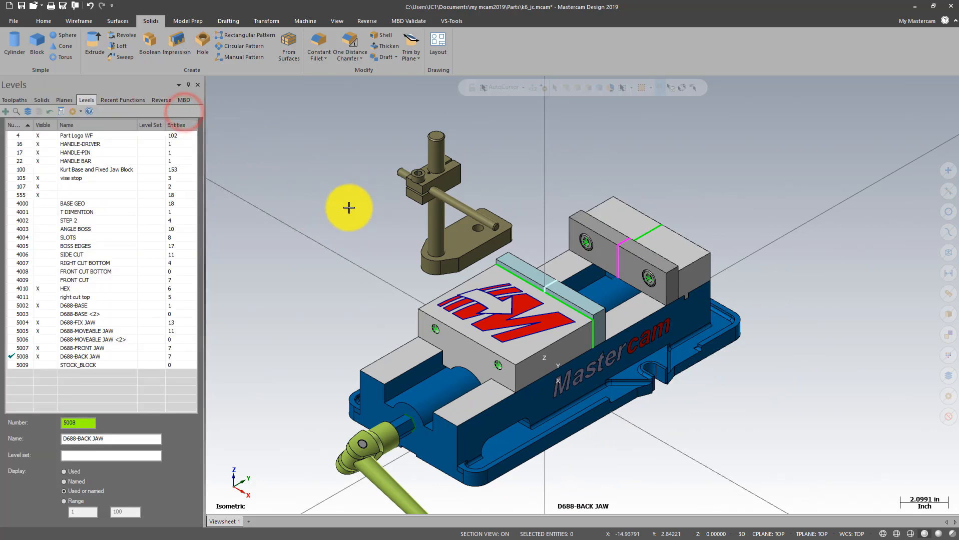
Save the part file with the merged handle, vise stop, logo and lettering.
scroll(348, 205, "down", 1)
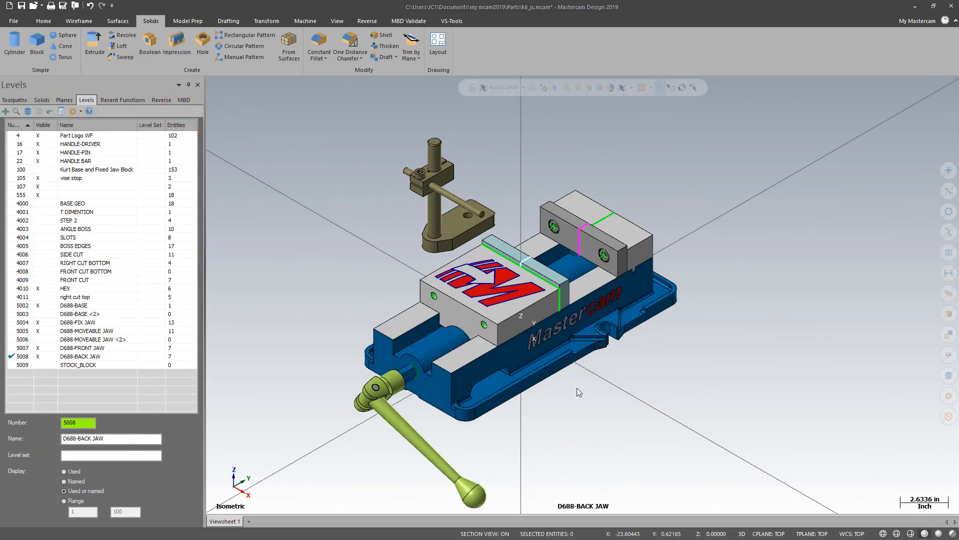
scroll(497, 171, "up", 1)
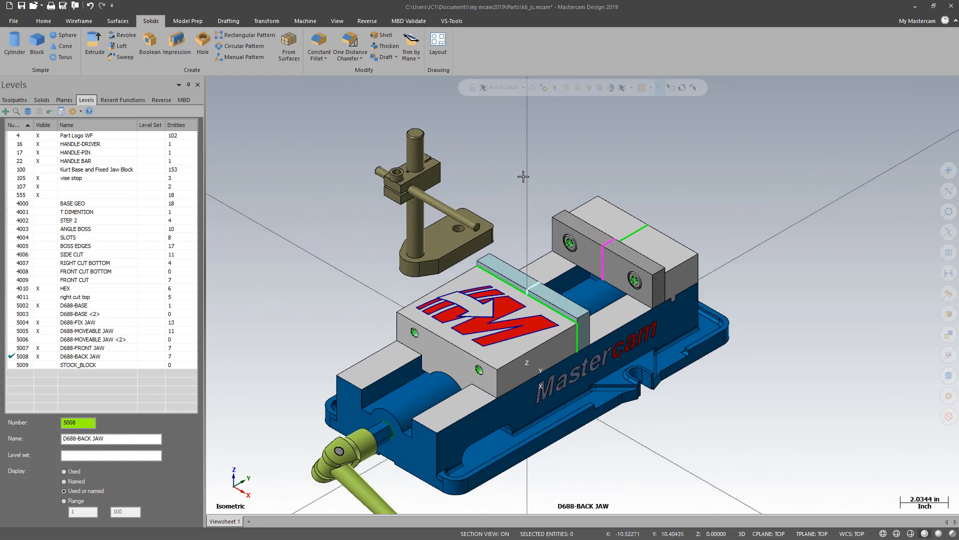
scroll(507, 142, "down", 1)
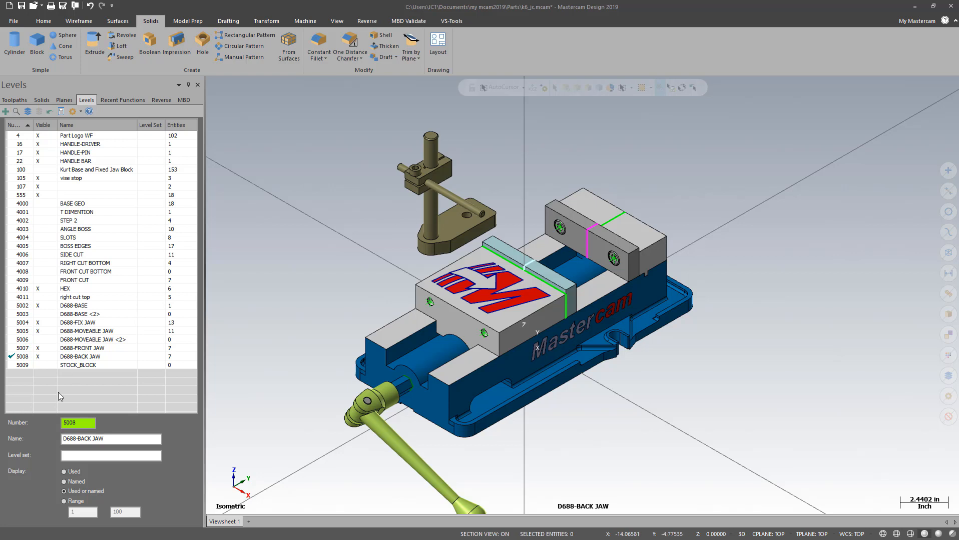
key("ctrl+s")
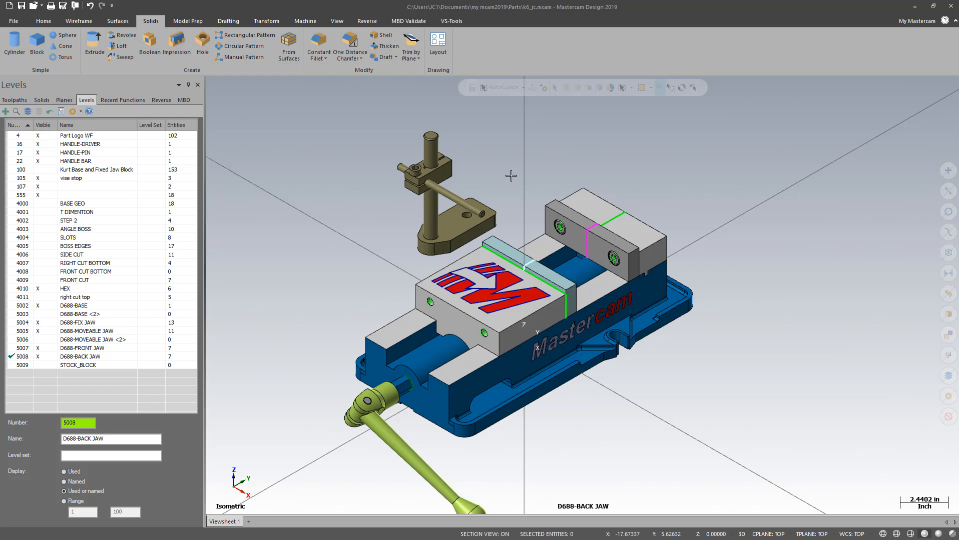
Start Push-Pull on the top face of the fixed jaw's plate and remove the solid's history.
scroll(518, 175, "up", 2)
scroll(540, 203, "up", 2)
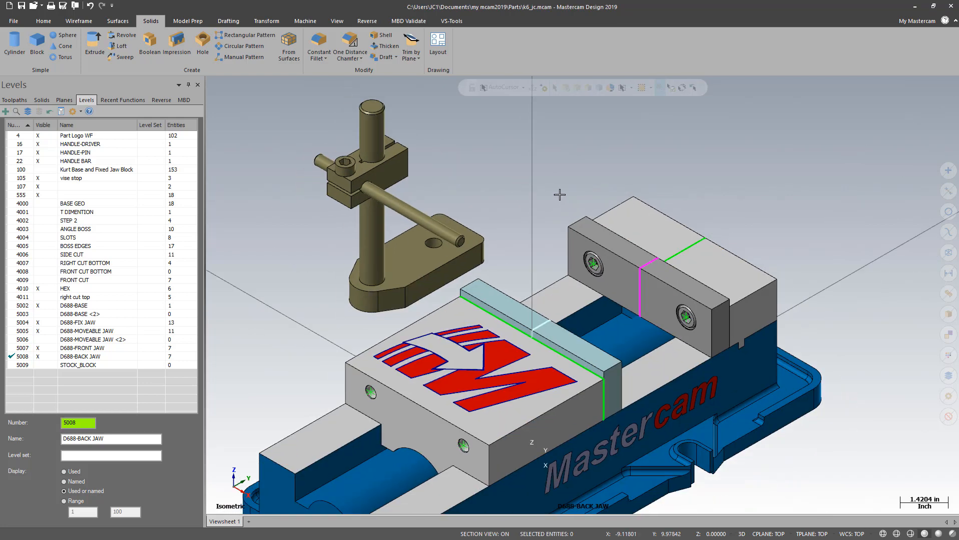
left_click(613, 241)
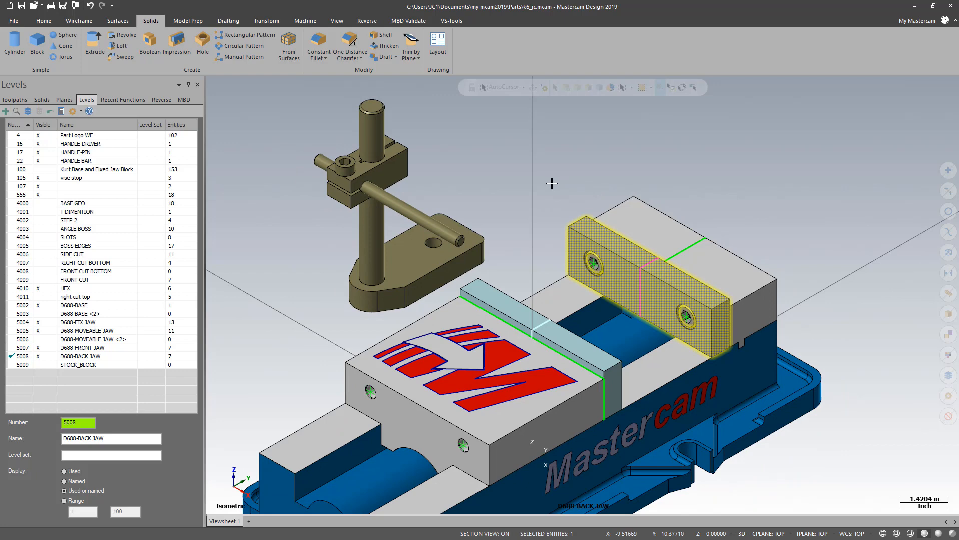
left_click(528, 178)
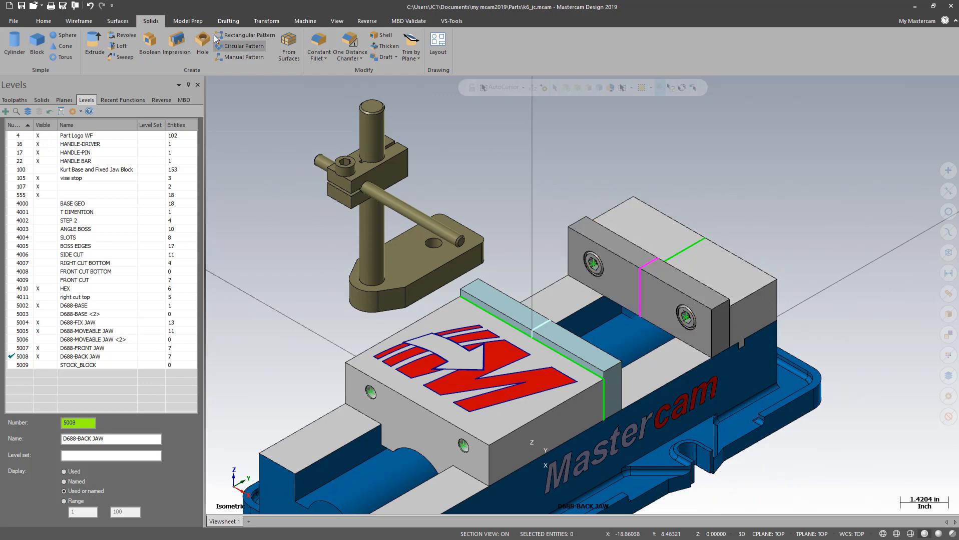
left_click(188, 20)
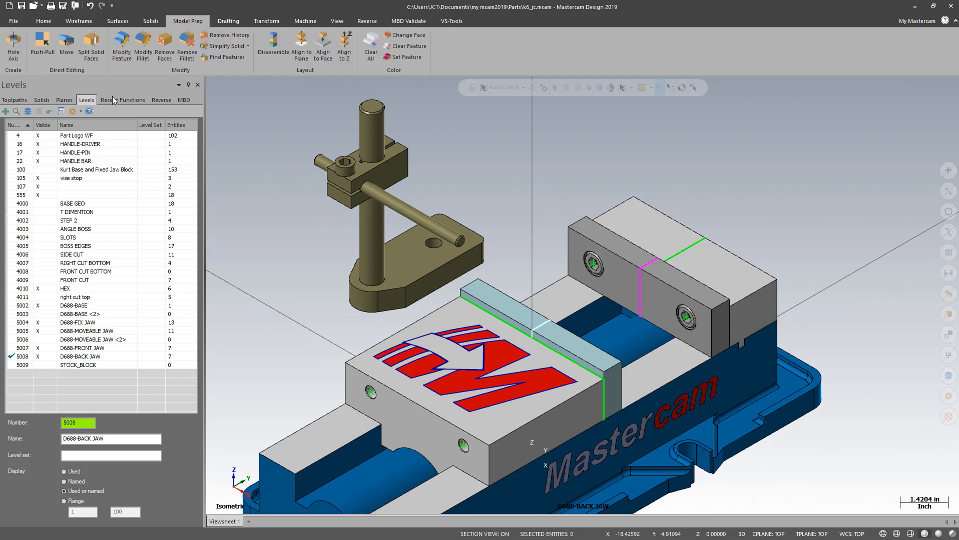
left_click(43, 48)
left_click(596, 236)
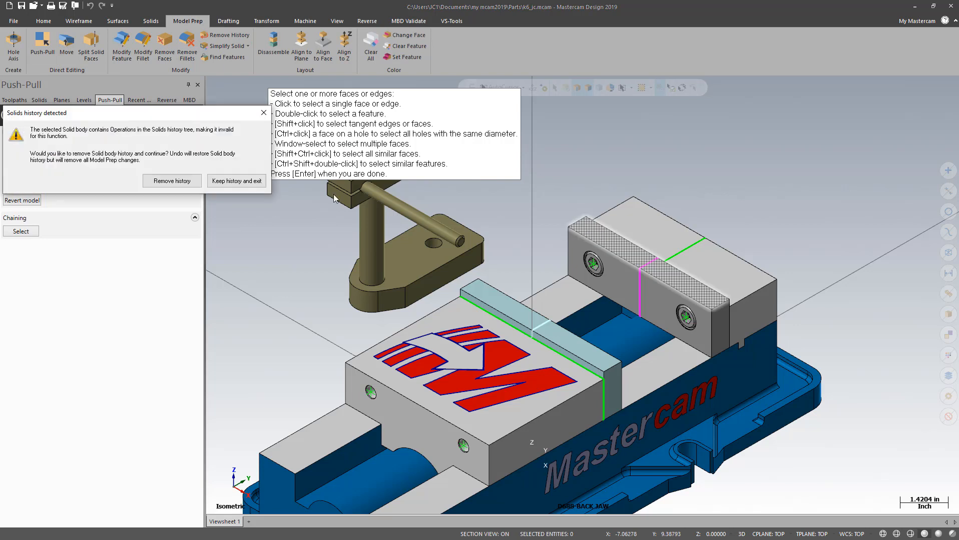
left_click(173, 181)
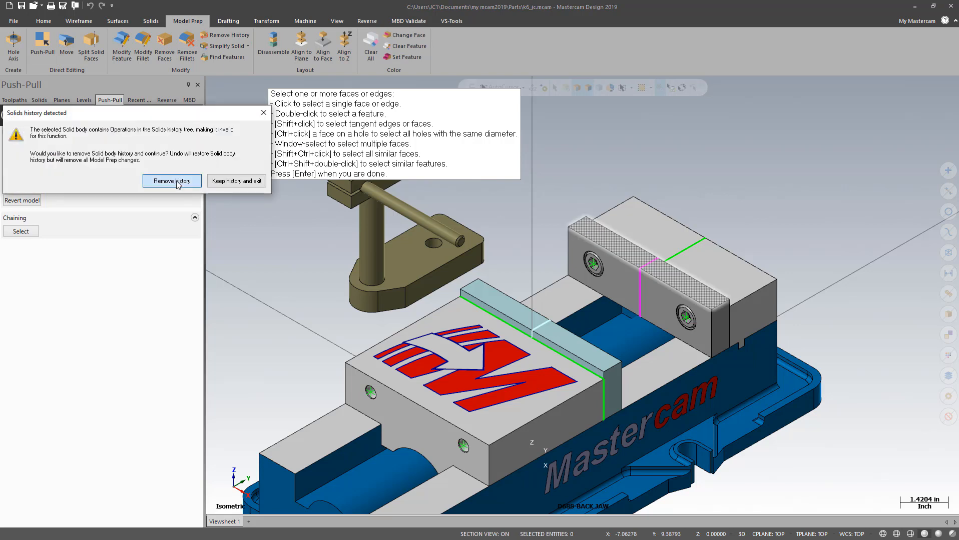
Push-pull the jaw plate's top face upward so the plate stands above the fixed jaw block.
left_click(646, 244)
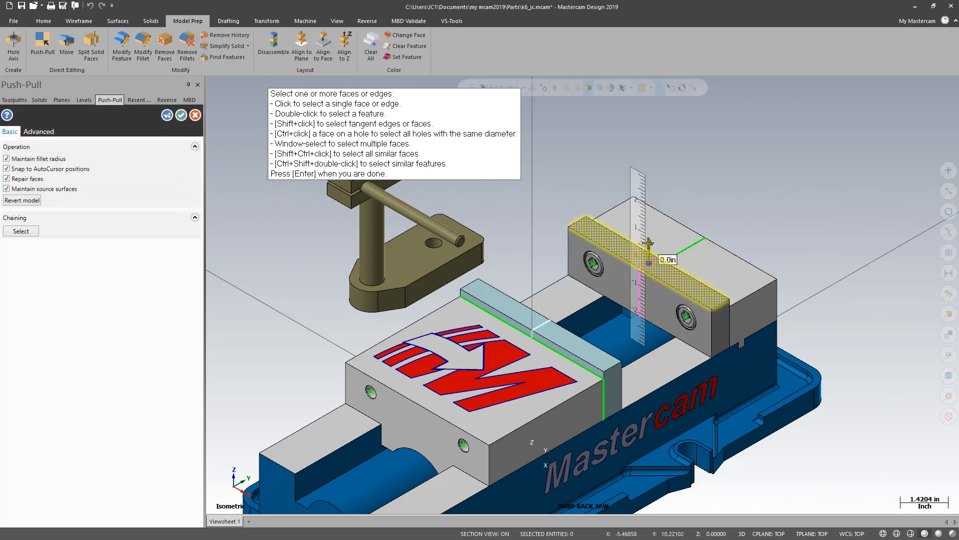
left_click_drag(648, 243, 647, 234)
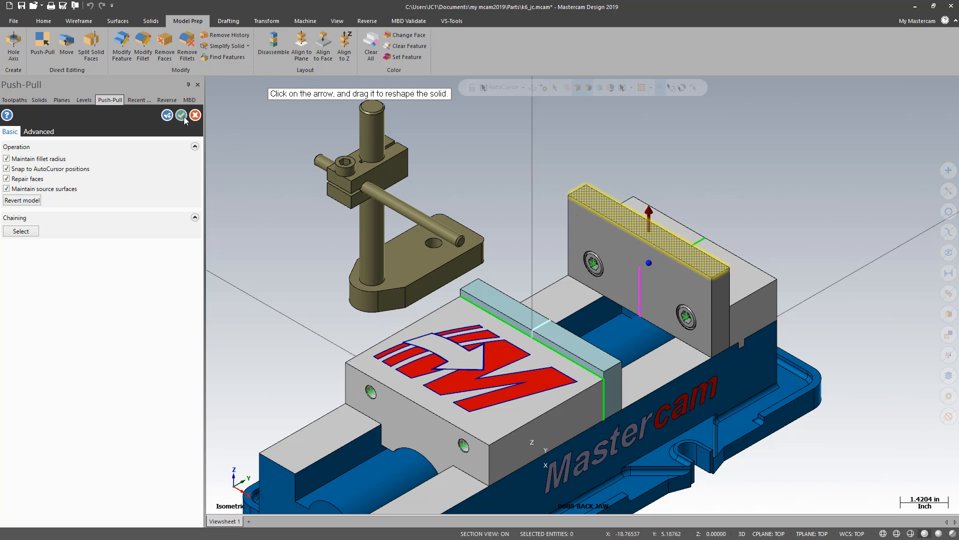
left_click(166, 116)
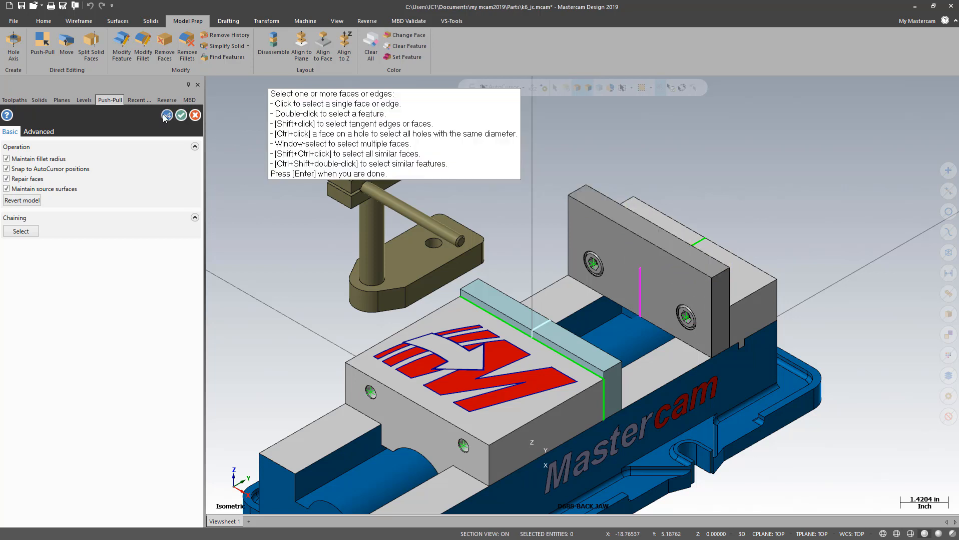
Push-pull the jaw plate's end face outward about 2.47 in past the side of the vise.
left_click(731, 318)
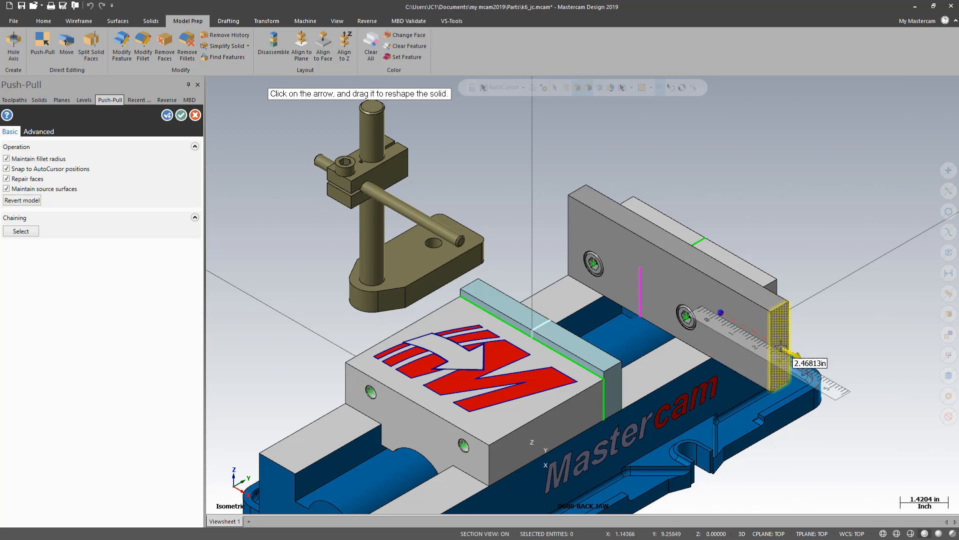
scroll(624, 154, "down", 6)
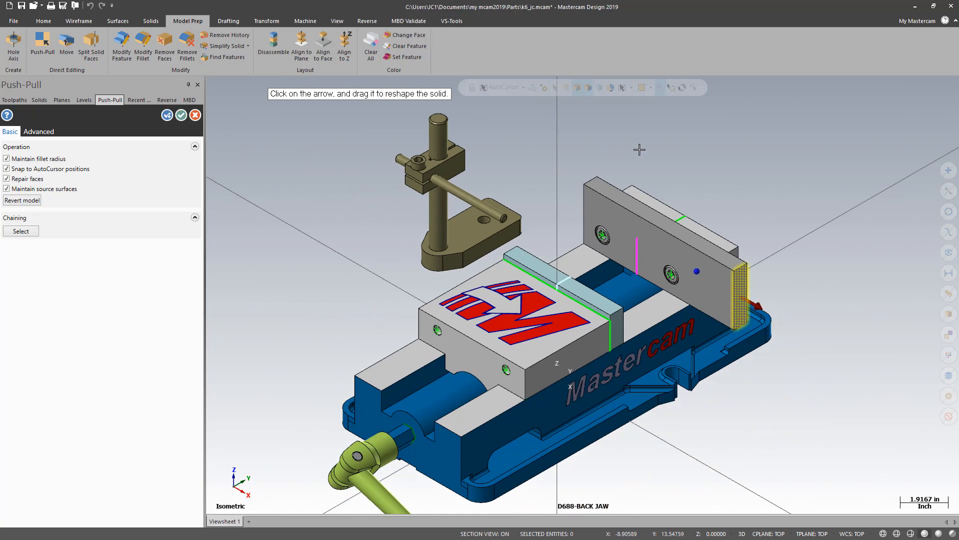
scroll(540, 166, "up", 6)
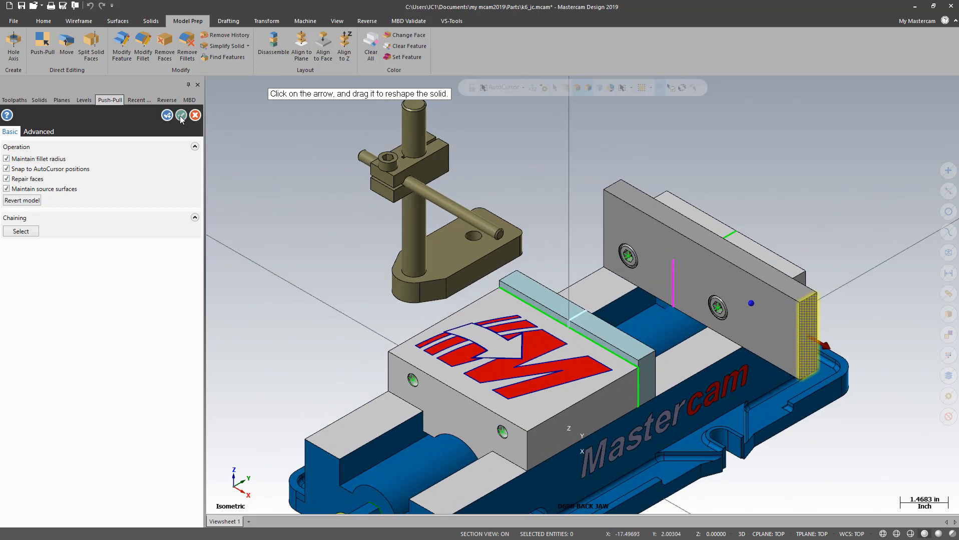
left_click(180, 118)
Push-pull the front face of the fixed jaw's plate about 0.45 in toward the moveable jaw.
middle_click_drag(709, 344, 645, 358)
middle_click_drag(699, 234, 747, 220)
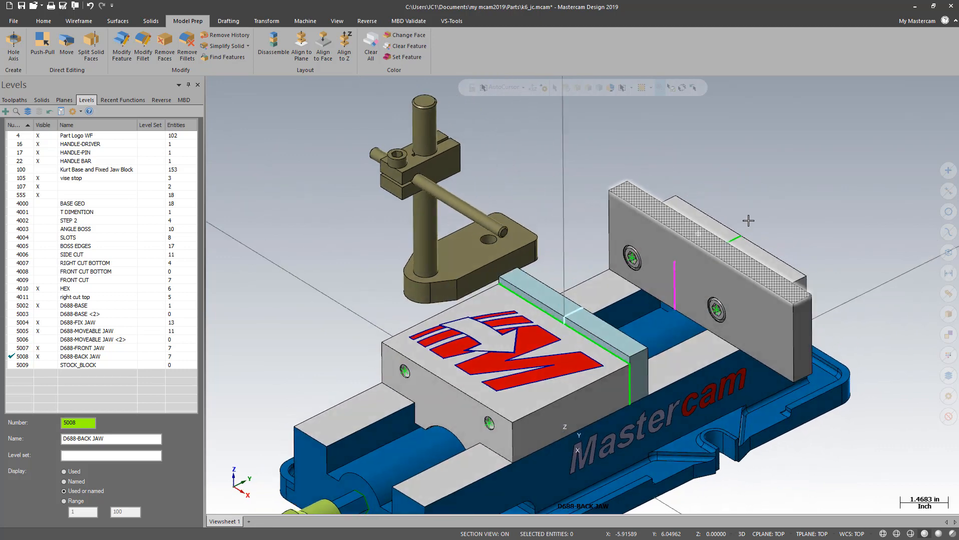
left_click(42, 45)
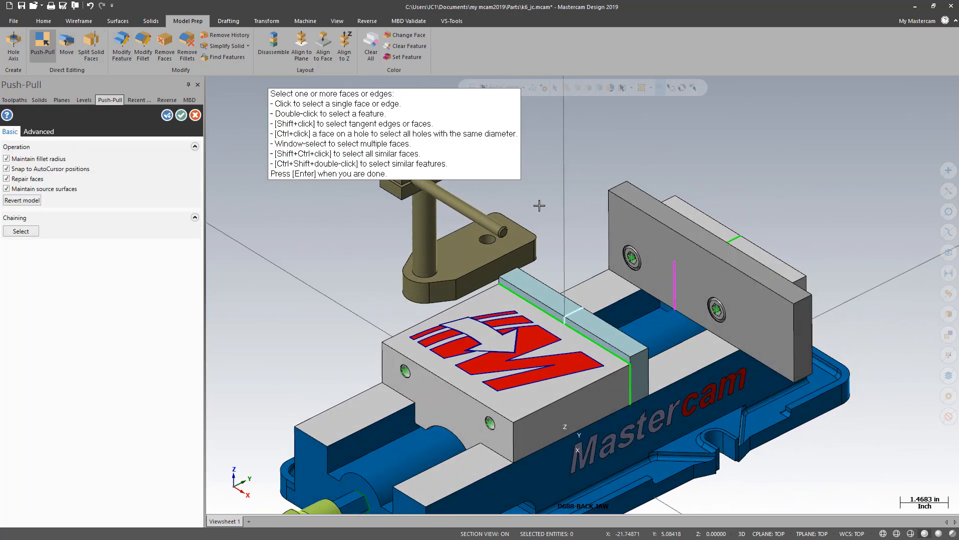
left_click(692, 290)
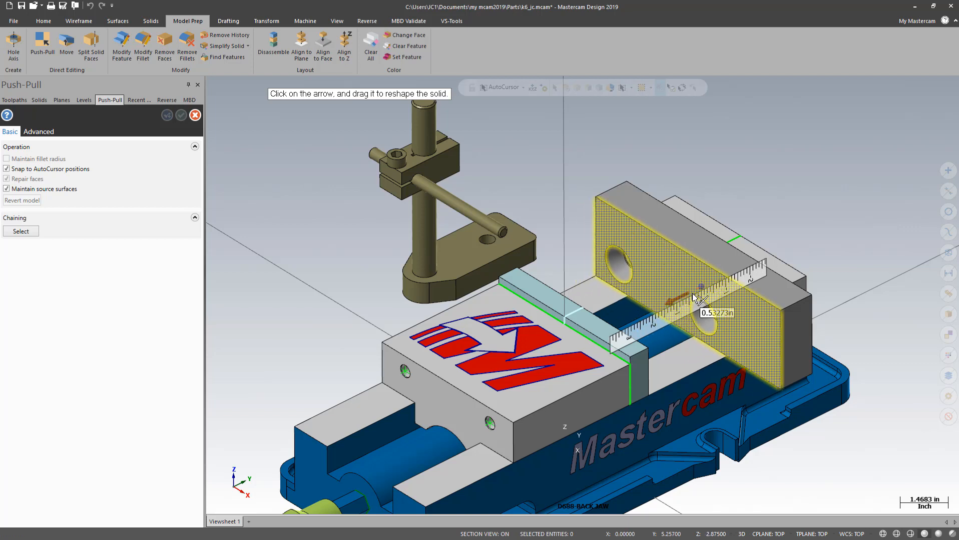
left_click(678, 299)
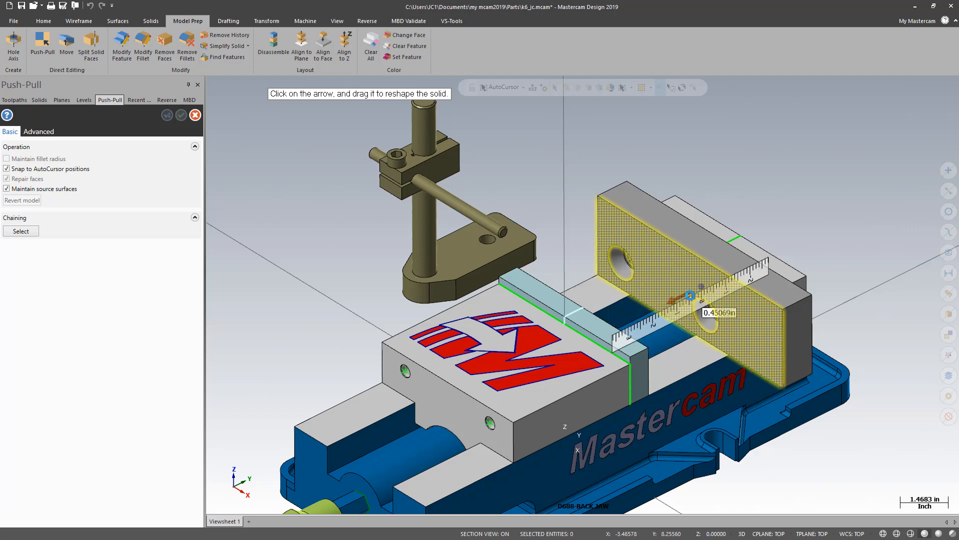
left_click(183, 115)
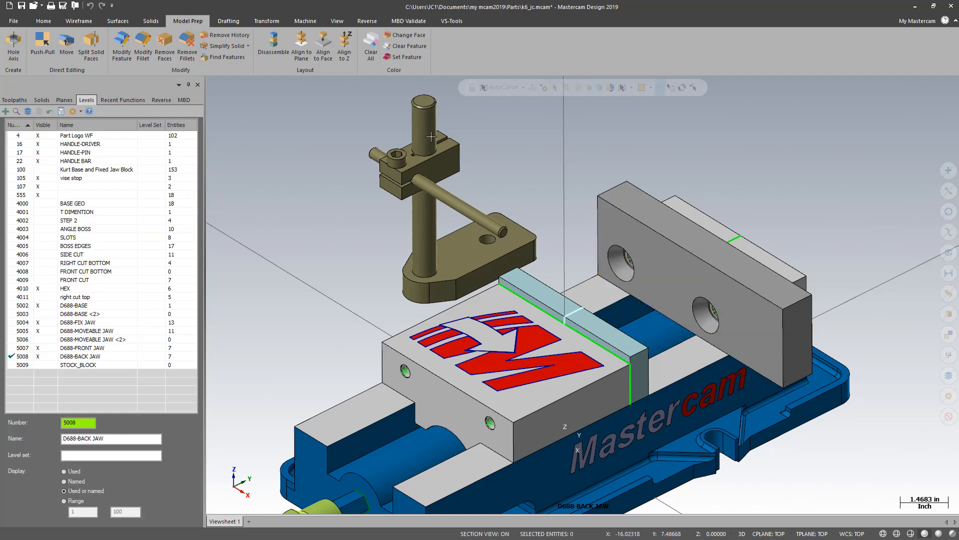
scroll(519, 150, "down", 3)
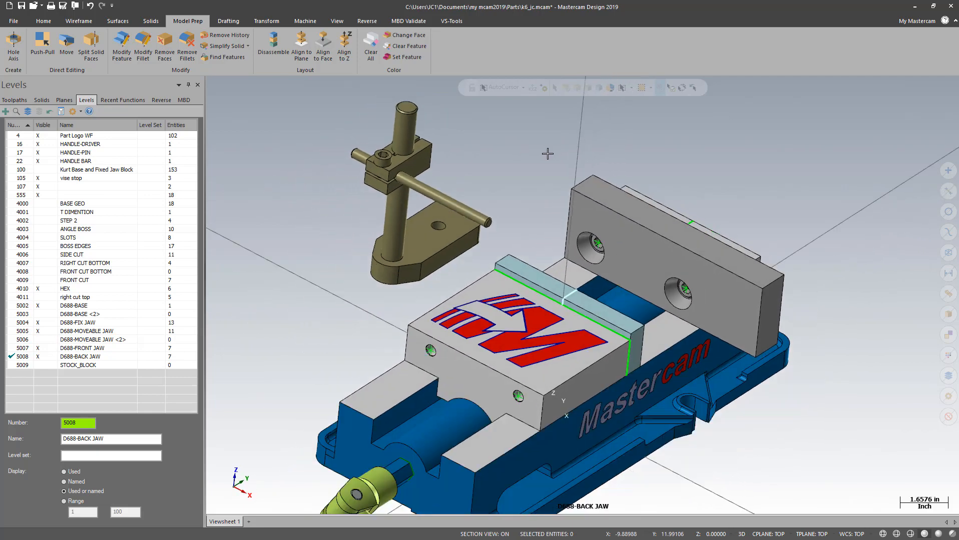
scroll(560, 139, "up", 3)
scroll(558, 144, "down", 3)
scroll(549, 159, "up", 3)
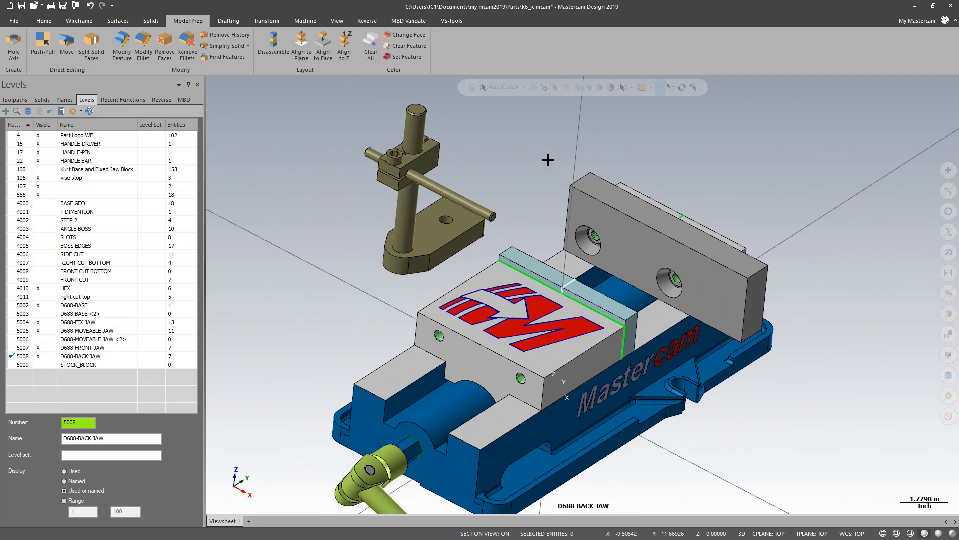
mouse_move(542, 167)
middle_mouse_down()
mouse_move(512, 169)
mouse_move(535, 166)
middle_mouse_up()
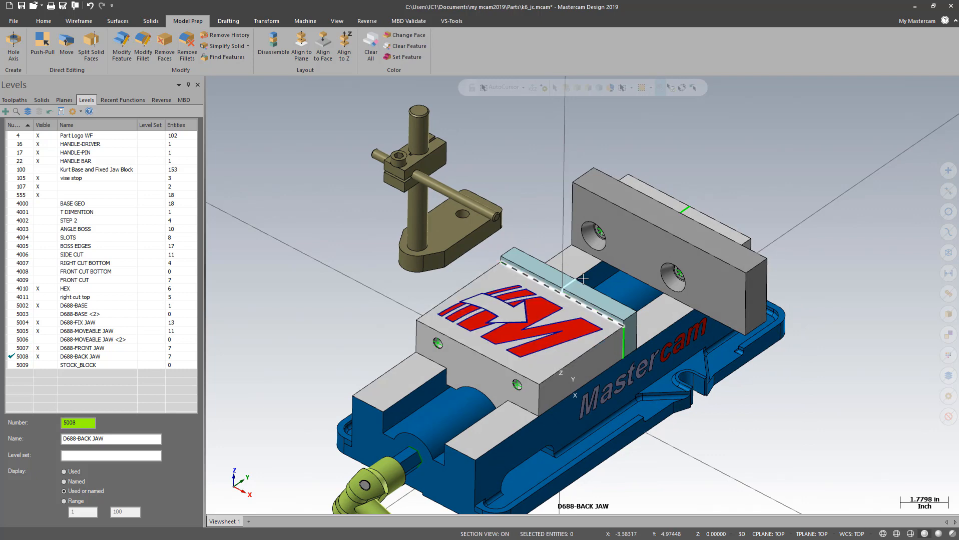